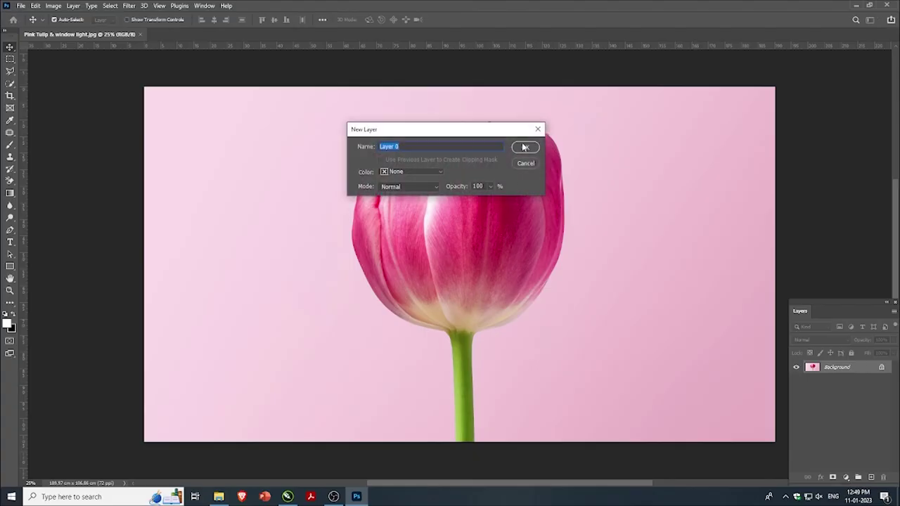
- Dismiss the new layer prompt, show the grid over the tulip photo and zoom in
left_click(527, 147)
left_click(159, 6)
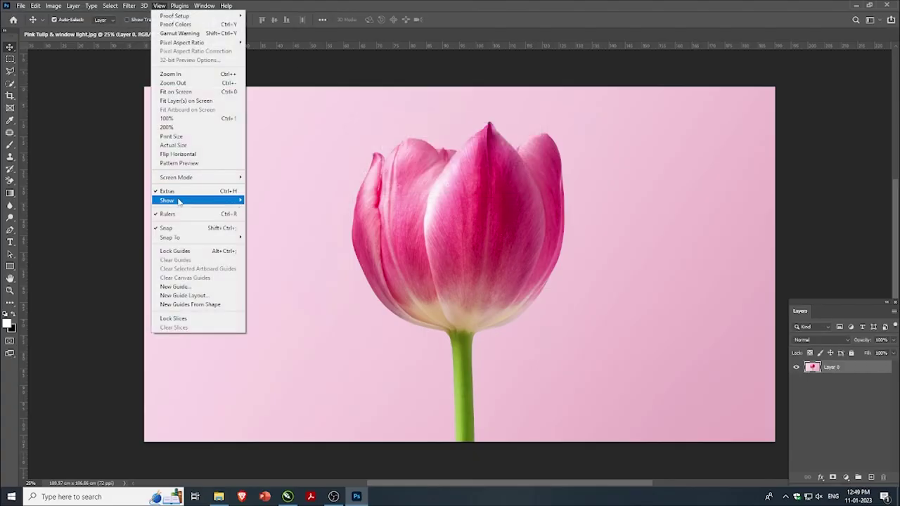
mouse_move(167, 201)
left_click(278, 227)
scroll(454, 121, "up", 3)
scroll(492, 123, "up", 3)
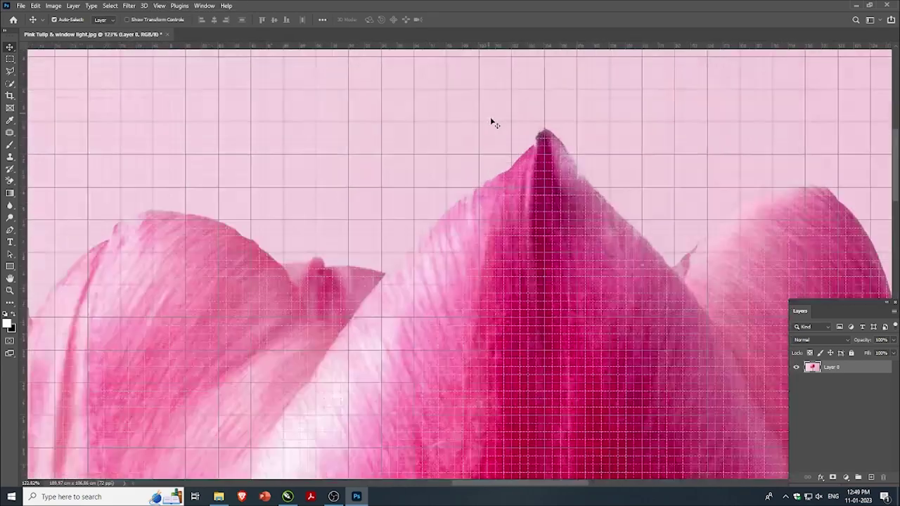
scroll(493, 123, "down", 3)
scroll(164, 221, "up", 2)
scroll(164, 221, "up", 1)
scroll(164, 220, "up", 1)
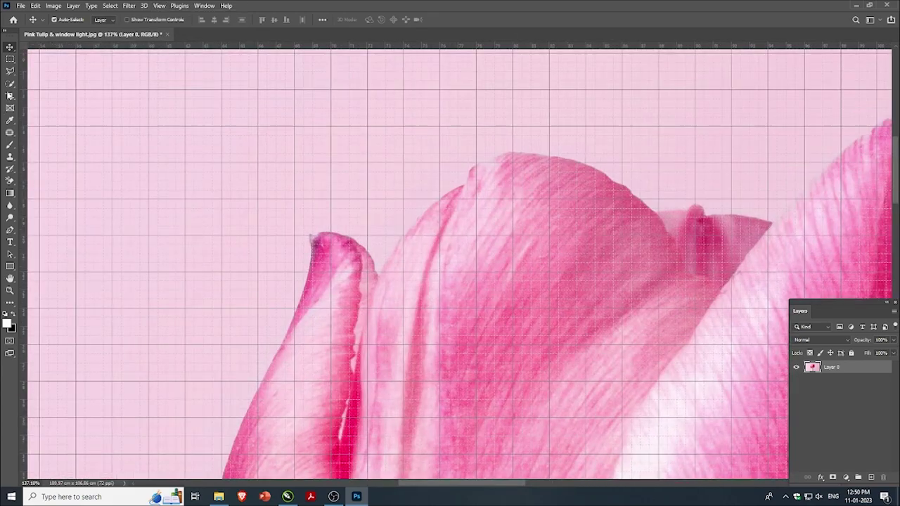
- With the Polygonal Lasso, try a first petal-tip triangle, then deselect without filtering
left_click(10, 71)
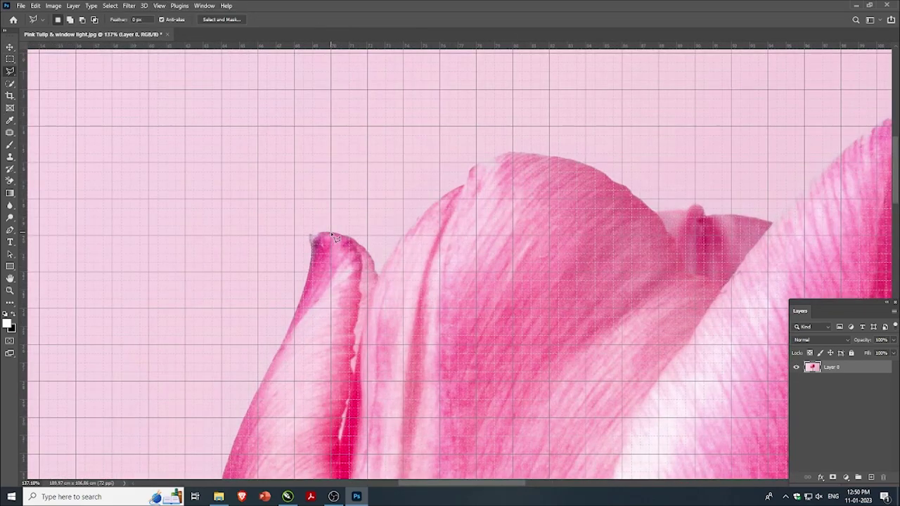
left_click(331, 273)
double_click(331, 236)
left_click(130, 6)
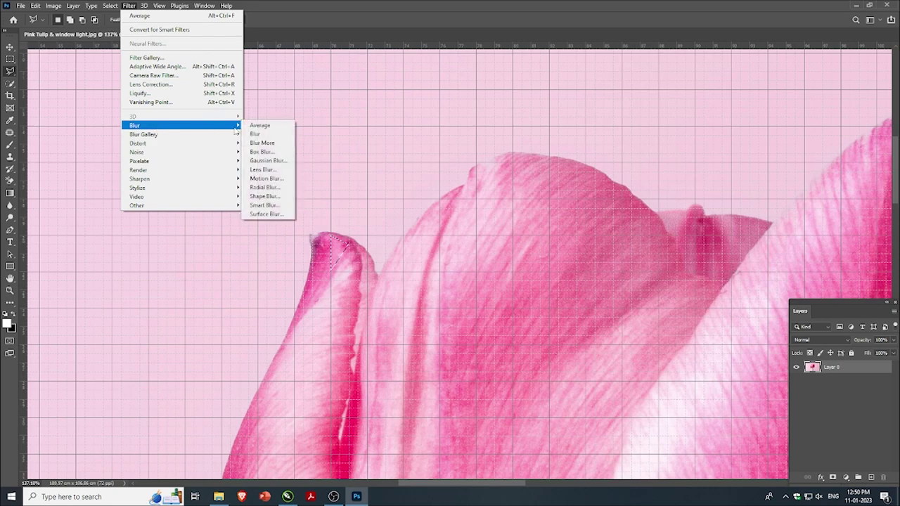
left_click(341, 253)
key("ctrl+d")
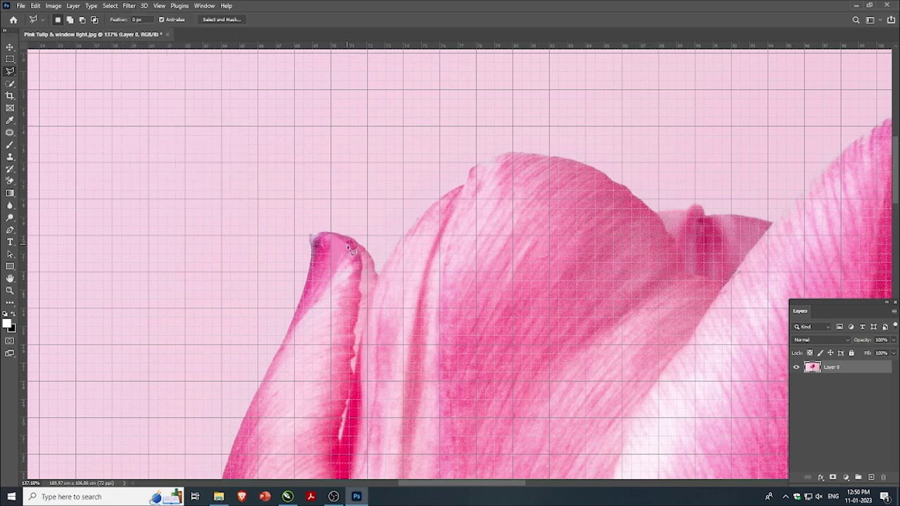
- Fill a triangle at the petal tip with its averaged colour via Filter > Blur > Average
left_click(349, 245)
left_click(331, 270)
left_click(349, 245)
left_click(129, 5)
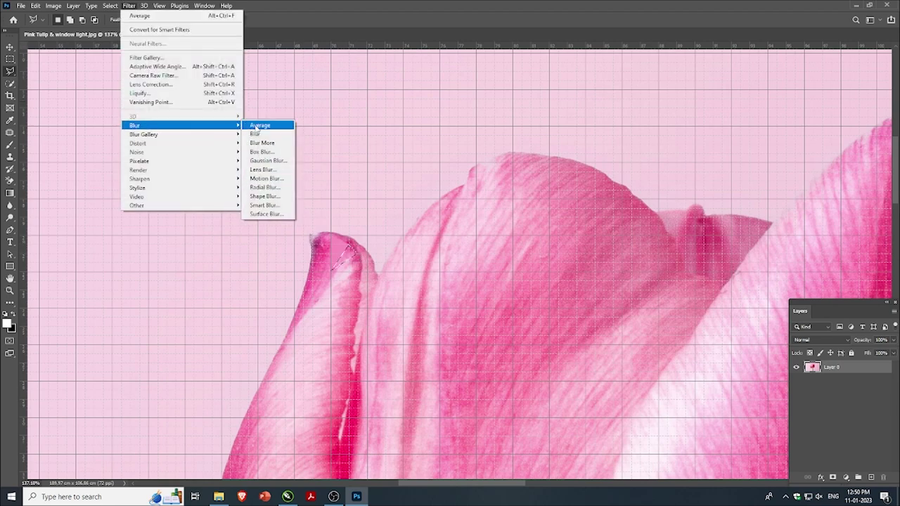
left_click(261, 125)
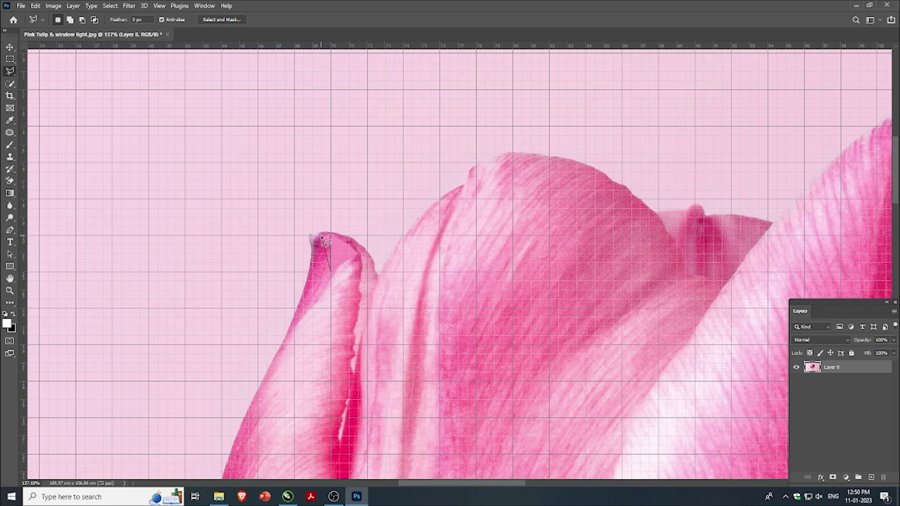
- Fill two more small petal-tip triangles with their averaged pink
left_click(329, 240)
left_click(130, 6)
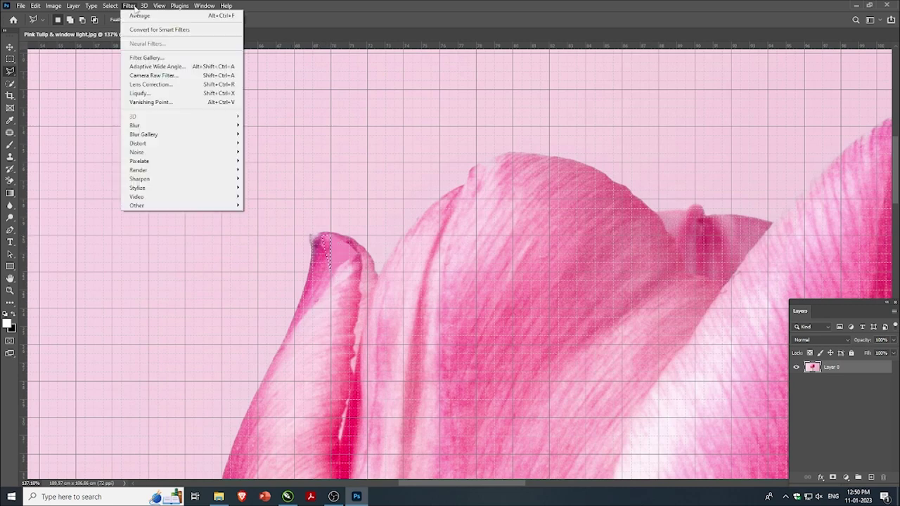
left_click(319, 234)
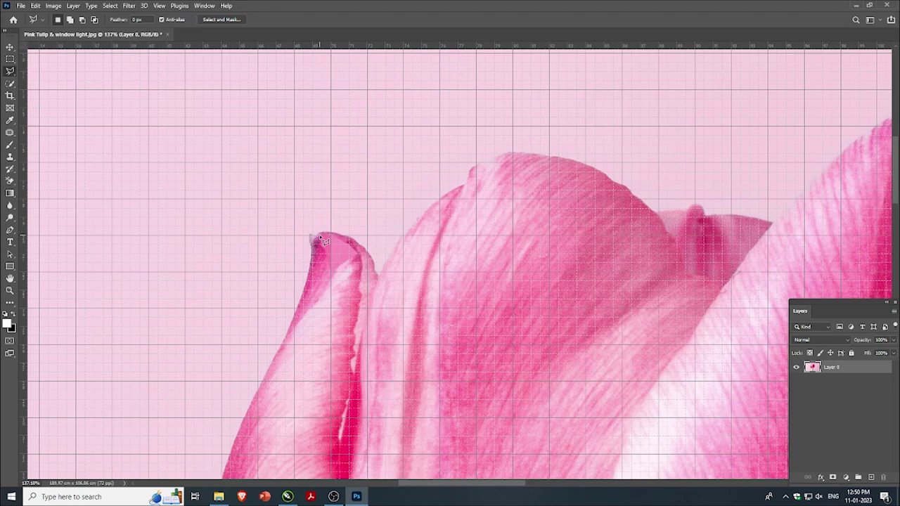
left_click(330, 270)
left_click(321, 239)
left_click(129, 6)
- Fill a triangle reaching toward the tip's lower left with averaged pink
left_click(330, 273)
left_click(296, 314)
left_click(330, 274)
left_click(130, 6)
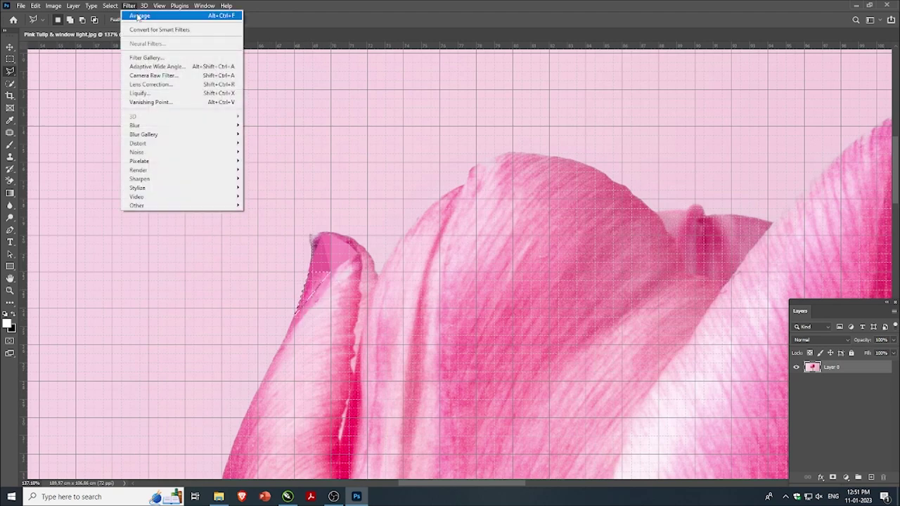
scroll(330, 287, "up", 1)
- Zoom in further and fill a triangle along the petal tip's left edge
scroll(326, 291, "up", 1)
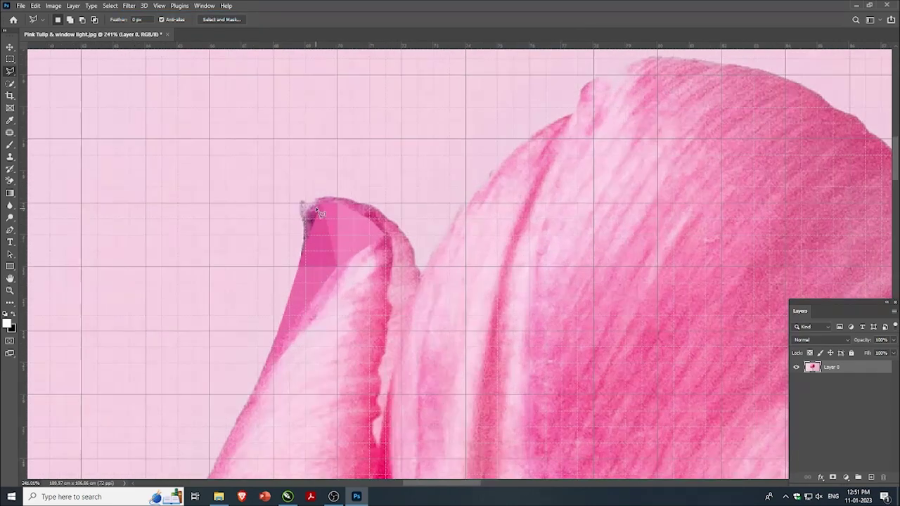
scroll(317, 207, "up", 1)
left_click(298, 202)
left_click(297, 268)
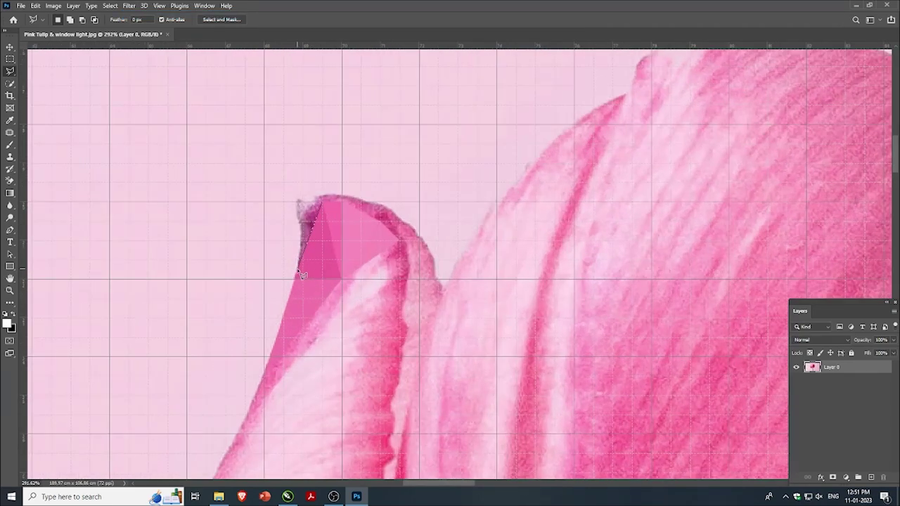
left_click(322, 204)
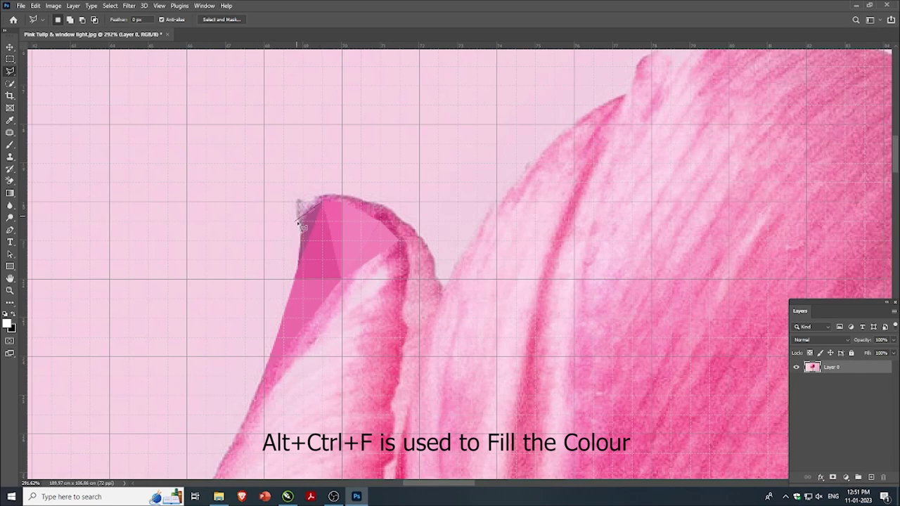
left_click(299, 204)
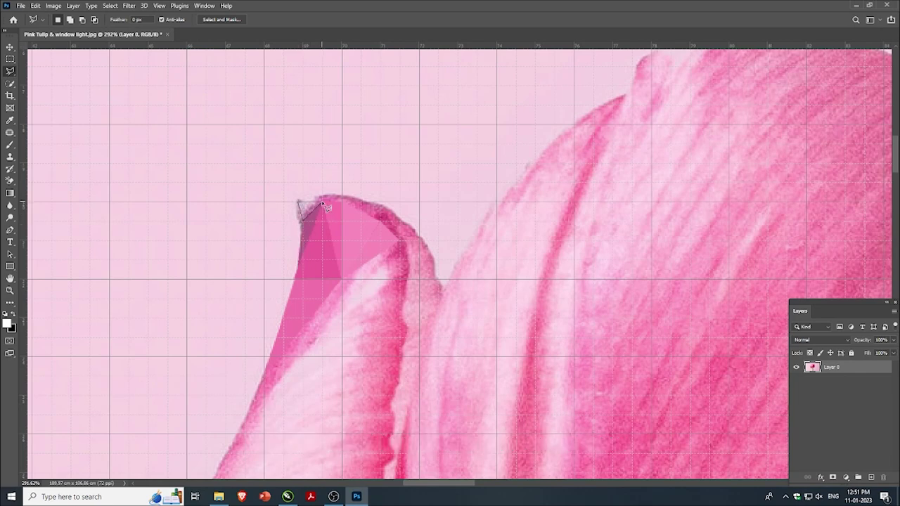
key("Delete")
- Outline triangles along the petal's top edge toward its upper-right corner
left_click(298, 204)
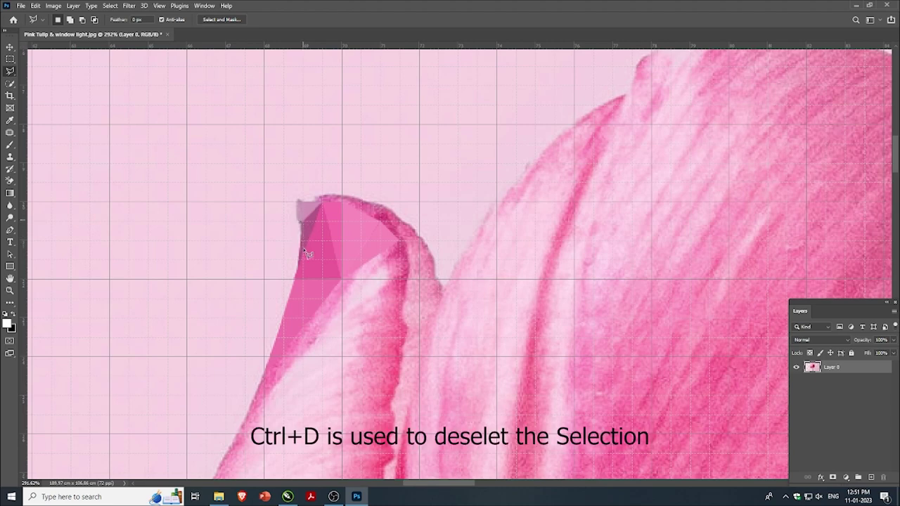
left_click(314, 202)
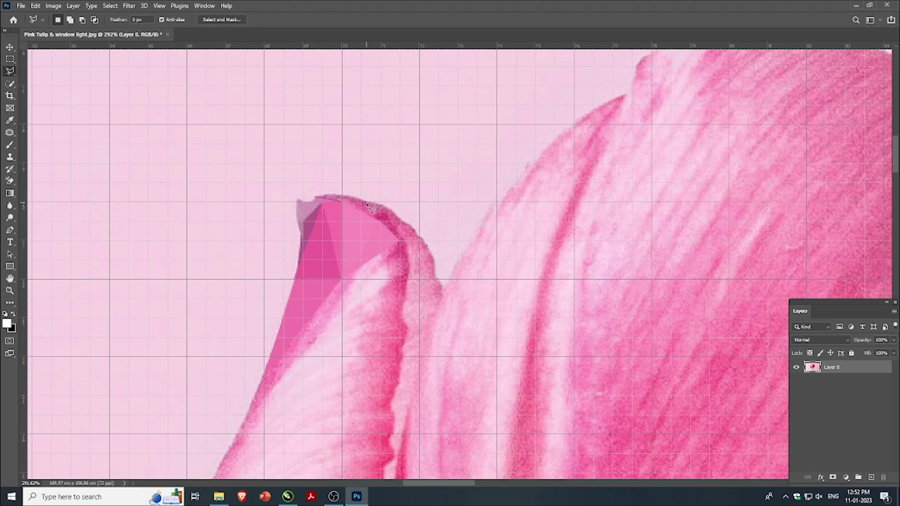
double_click(352, 203)
key("ctrl+d")
mouse_move(368, 201)
left_mouse_down()
mouse_move(406, 224)
mouse_move(367, 201)
mouse_move(386, 209)
mouse_move(383, 224)
mouse_move(396, 215)
left_mouse_up()
left_click_drag(382, 229, 426, 246)
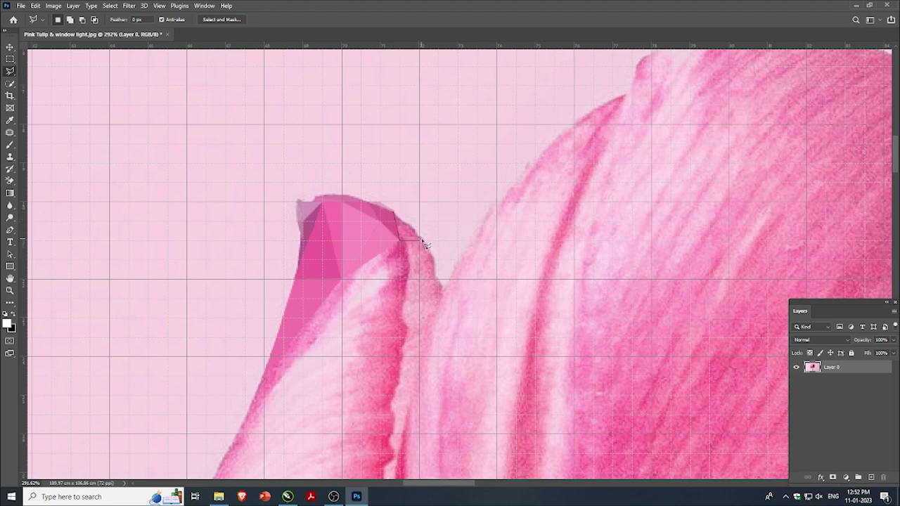
left_click(424, 242)
- Fill a triangle below the tip and a thin one beside it with averaged pink
left_click(342, 279)
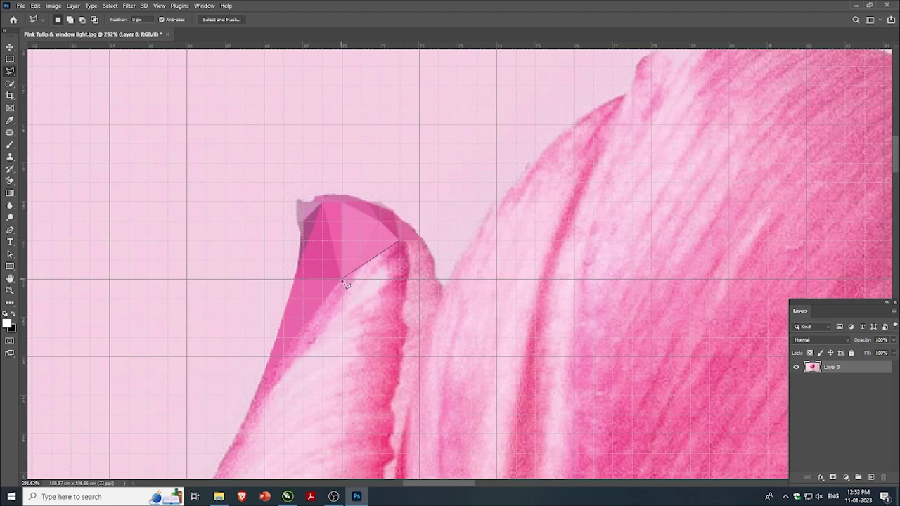
double_click(386, 280)
key("alt+BackSpace")
key("ctrl+d")
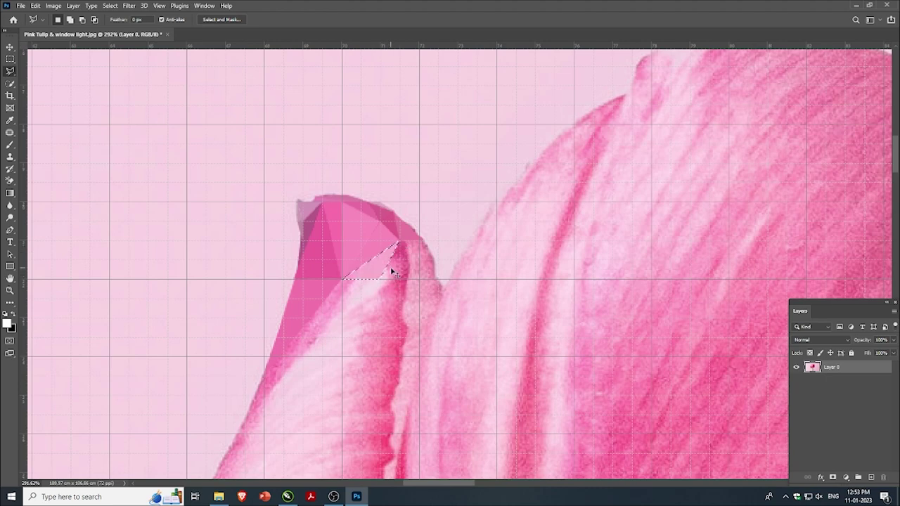
left_click(398, 243)
left_click(398, 281)
left_click(405, 249)
key("alt+BackSpace")
- Outline triangles near the petal's right edge and down its inner edge, cancelling one attempt
left_click(408, 279)
left_click(428, 253)
left_click(408, 247)
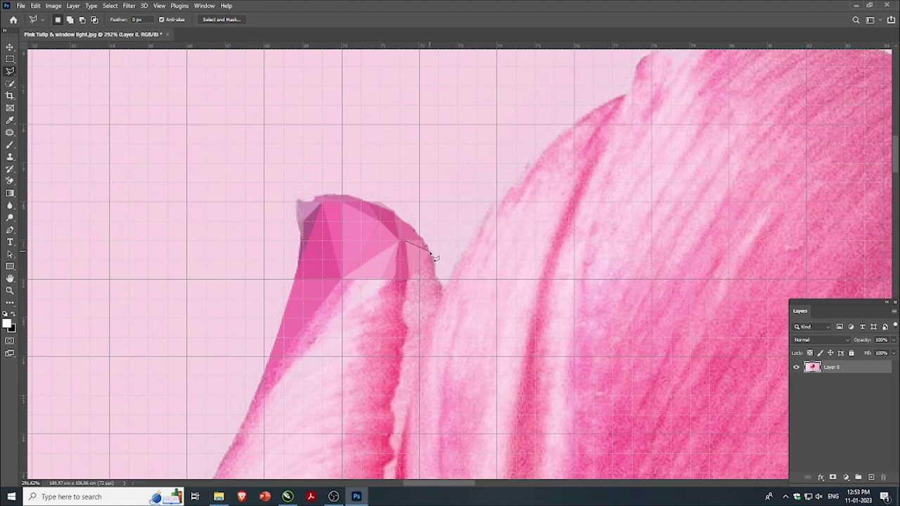
left_click(427, 246)
key("Escape")
left_click(343, 281)
left_click(265, 374)
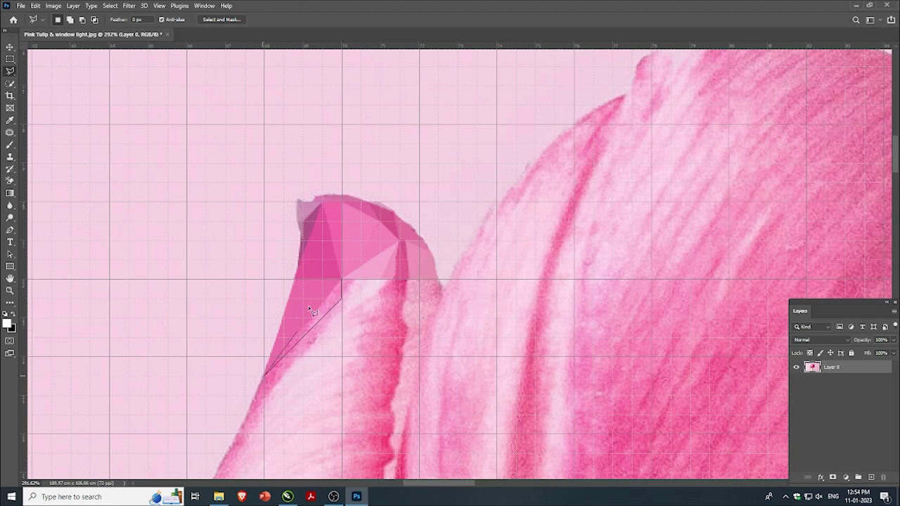
left_click(343, 282)
scroll(311, 234, "down", 3)
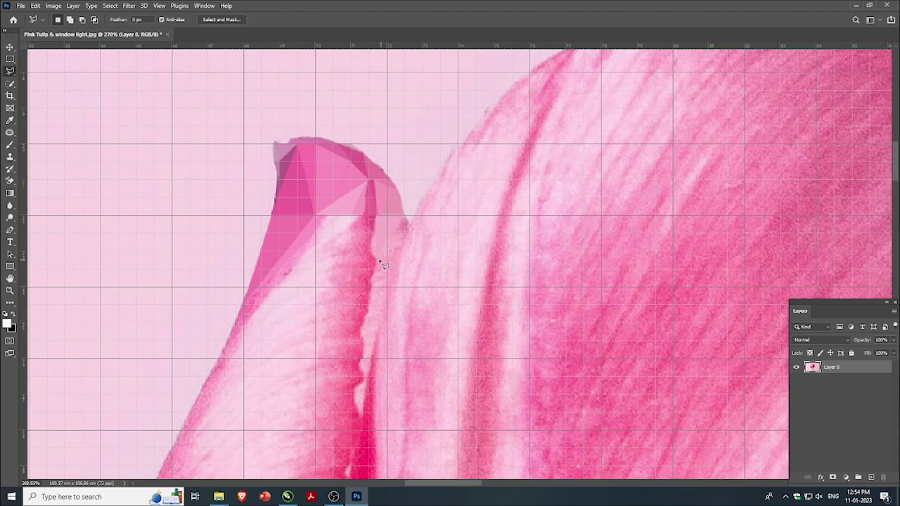
- Draw a triangle along the petal's right edge and remove a misplaced corner
left_click(375, 258)
left_click(405, 218)
left_click(382, 310)
left_click(384, 323)
left_click(407, 220)
key("BackSpace")
- Redraw the thin triangle below the tip and fill it with averaged pink
left_click(328, 285)
left_click(371, 218)
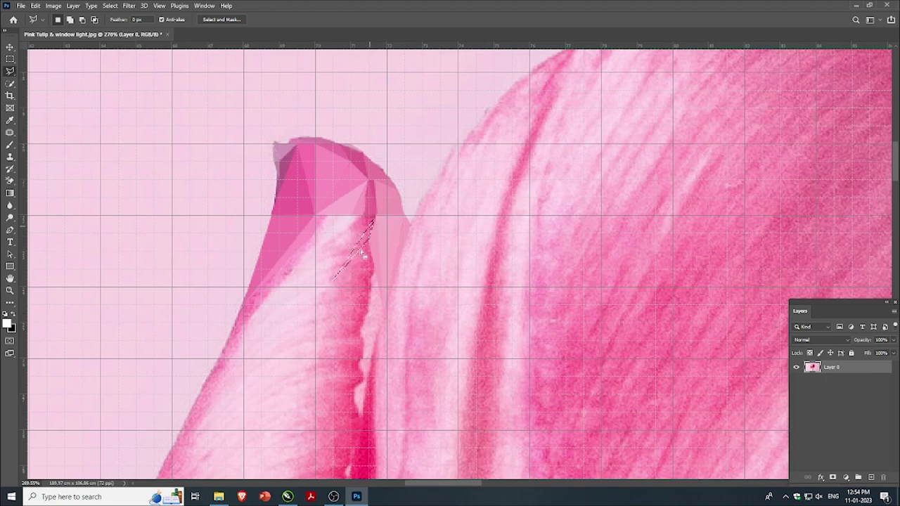
left_click(374, 222)
left_click(328, 285)
left_click(373, 220)
key("alt+BackSpace")
key("ctrl+d")
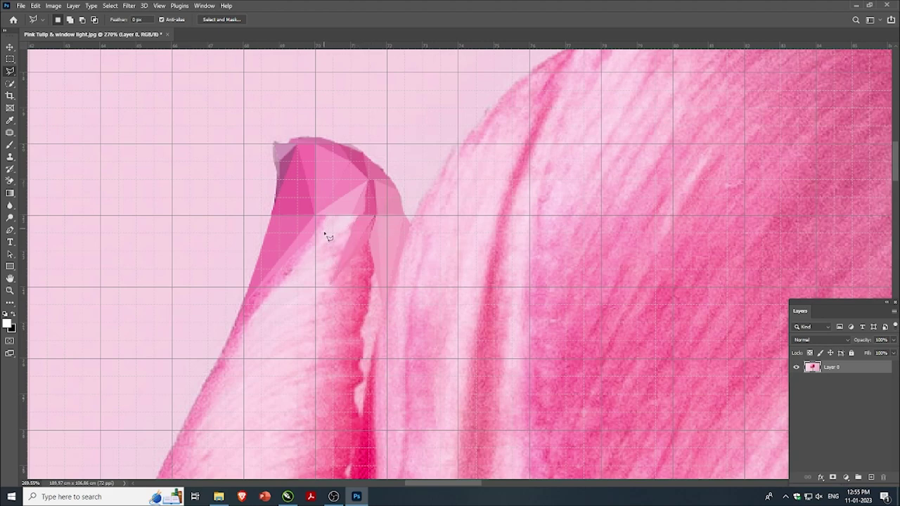
- Fill a small triangle and a larger one below the petal tip with averaged pink
left_click(331, 216)
left_click(315, 215)
left_click(330, 216)
key("alt+BackSpace")
key("ctrl+d")
left_click(333, 217)
key("Escape")
left_click(333, 217)
left_click(329, 285)
double_click(357, 217)
key("ctrl+f")
key("ctrl+d")
- Fill two triangles along the petal's left edge with averaged pink
left_click(316, 234)
left_click(243, 320)
left_click(316, 236)
key("ctrl+f")
key("ctrl+d")
left_click(316, 238)
left_click(243, 322)
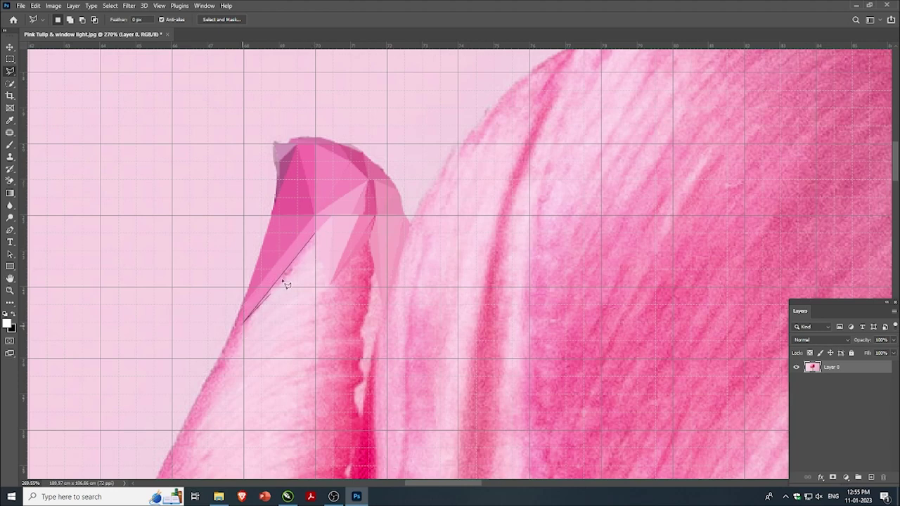
left_click(315, 238)
key("ctrl+f")
key("ctrl+d")
- Start and cancel three unfinished triangle outlines on the petal
left_click(216, 365)
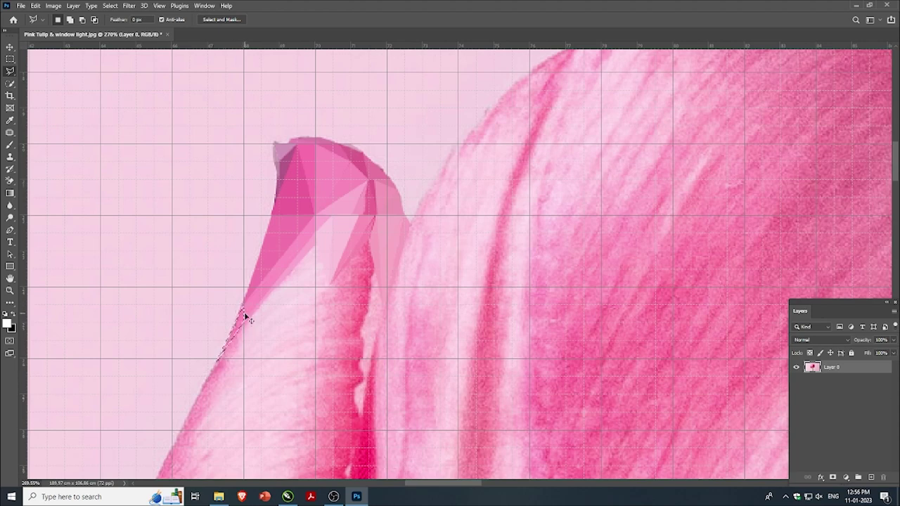
key("Escape")
left_click(332, 216)
key("Escape")
left_click(316, 287)
key("Escape")
- Fill a triangle below the existing facets and an adjacent wedge with averaged pink
left_click(316, 248)
left_click(244, 324)
left_click(315, 357)
left_click(316, 247)
key("ctrl+alt+f")
key("ctrl+d")
left_click(332, 287)
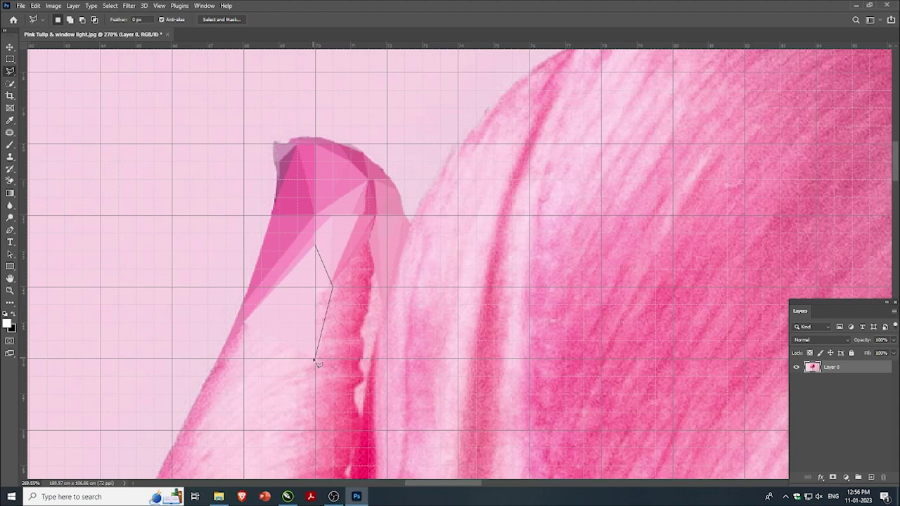
left_click(316, 248)
key("ctrl+alt+f")
key("ctrl+d")
- Fill three more triangles lower on the petal with averaged pink
left_click(374, 217)
left_click(333, 286)
key("ctrl+alt+f")
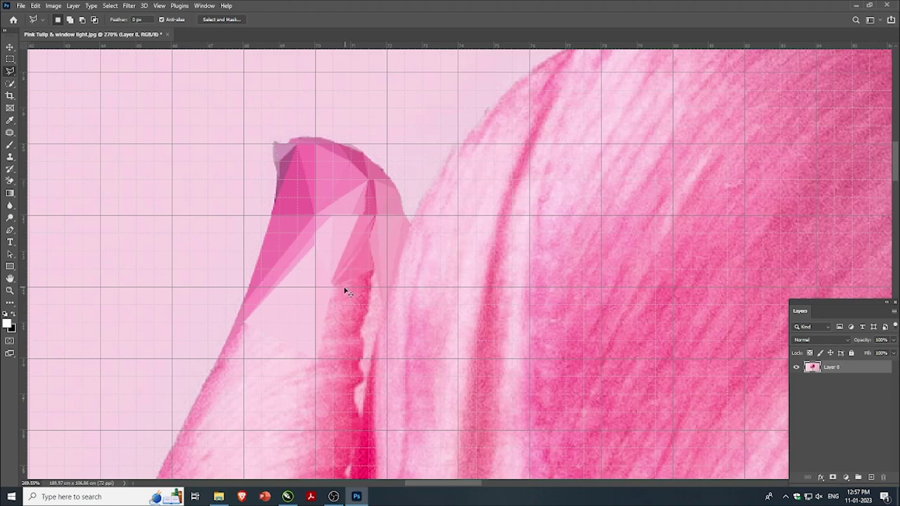
left_click(334, 287)
left_click(364, 329)
left_click(333, 287)
key("ctrl+alt+f")
left_click(334, 288)
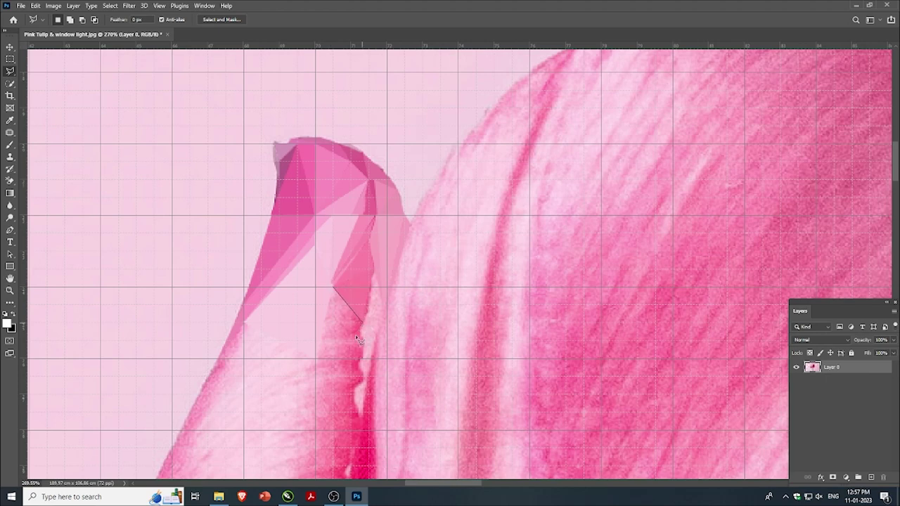
left_click(316, 360)
left_click(333, 288)
key("ctrl+f")
- Fill two triangles further down toward the petal base
left_click(366, 333)
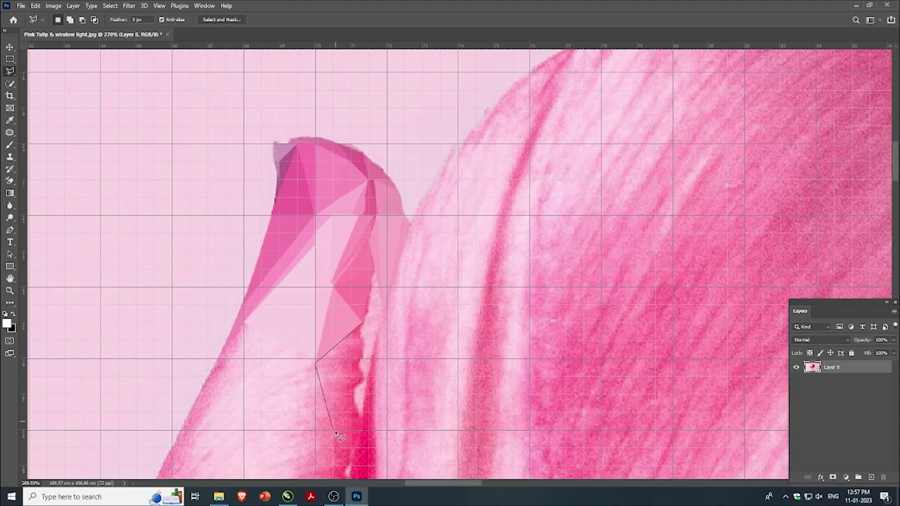
left_click(352, 388)
left_click(363, 328)
key("ctrl+f")
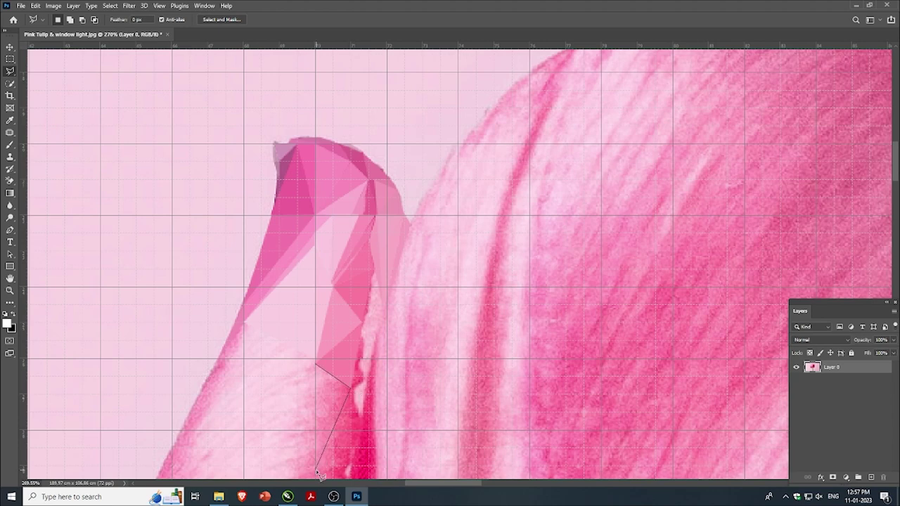
left_click(315, 469)
left_click(307, 367)
key("ctrl+f")
key("ctrl+d")
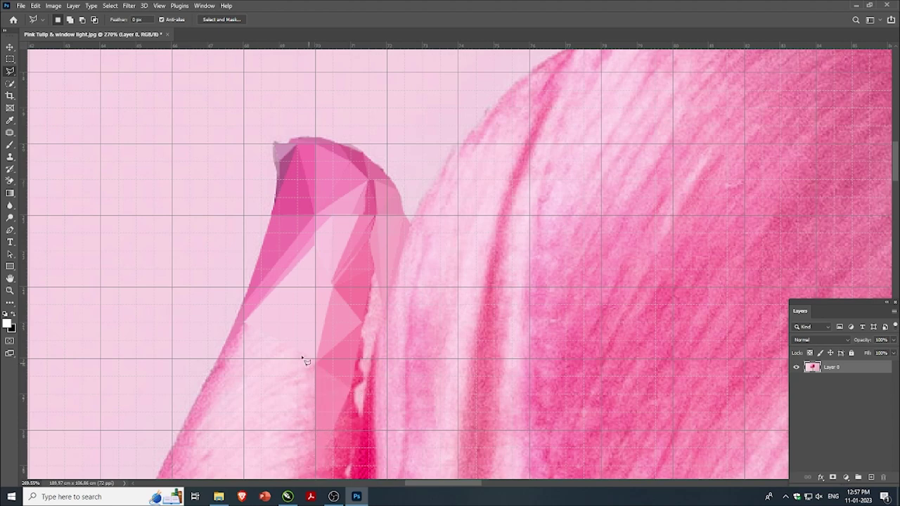
- Fill a triangle left of the faceted area near the petal edge
left_click(244, 324)
left_click(313, 359)
left_click(243, 473)
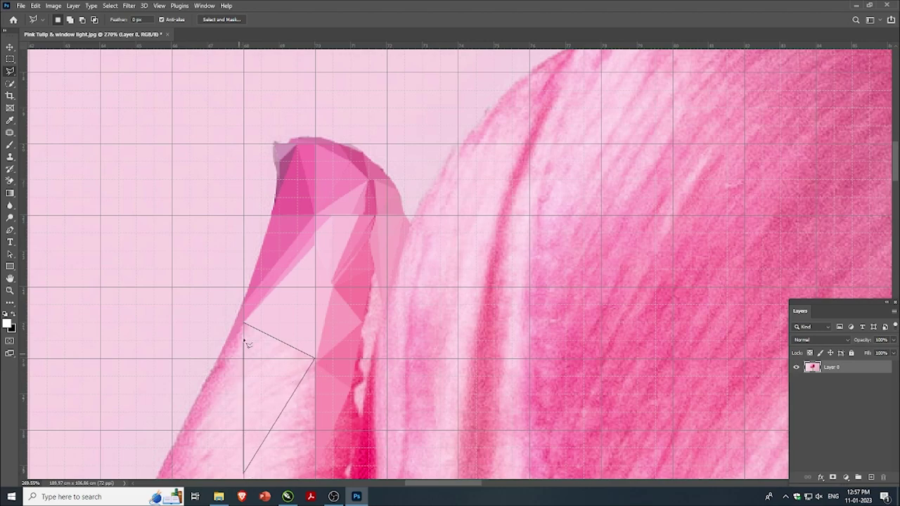
left_click(247, 327)
key("ctrl+f")
key("ctrl+d")
- Fill a triangle just below the existing facets with its averaged pink
scroll(272, 307, "up", 1)
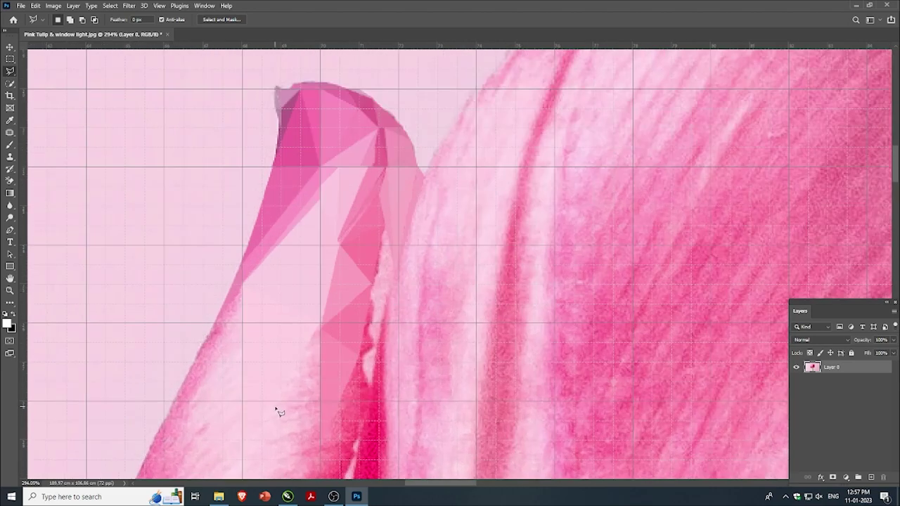
left_click(320, 325)
left_click(242, 460)
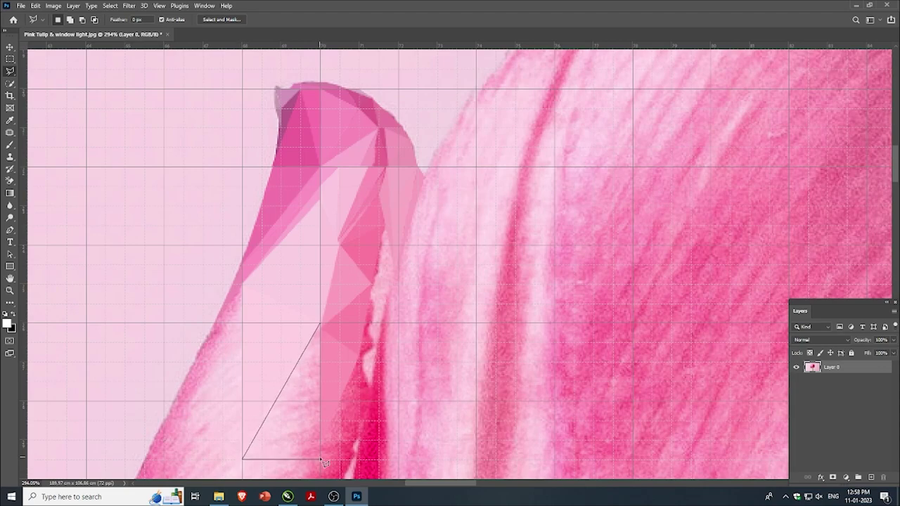
left_click(320, 325)
key("ctrl+f")
key("ctrl+d")
- Outline a triangle from a filled corner down the petal, then discard it unfilled
scroll(304, 359, "down", 3)
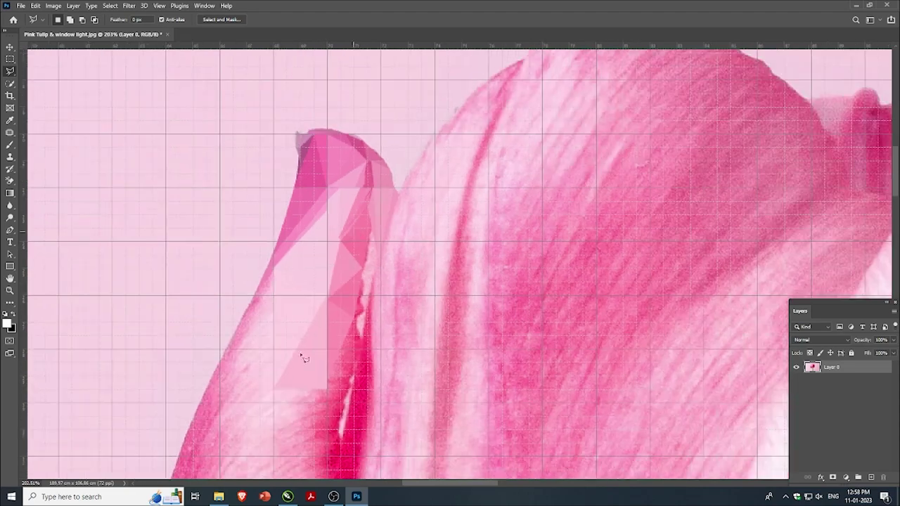
scroll(304, 359, "up", 2)
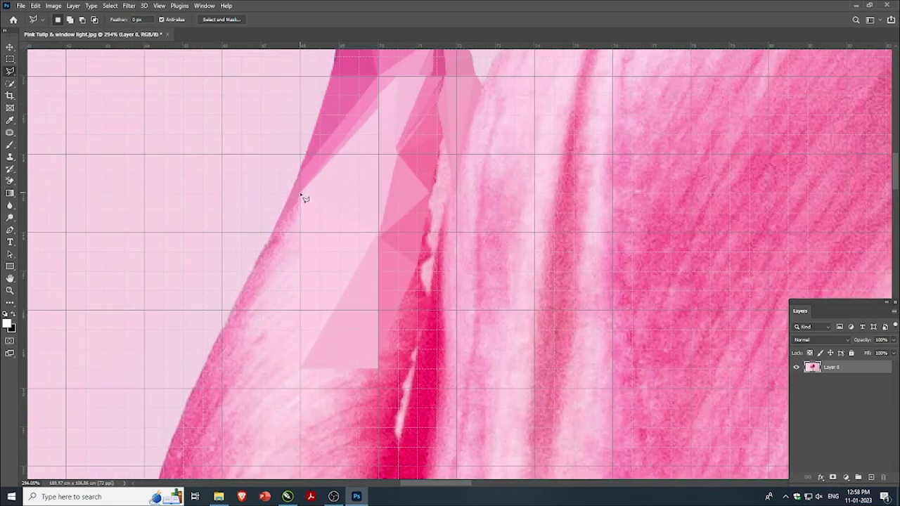
left_click(270, 240)
key("Escape")
left_click(300, 195)
left_click(300, 364)
left_click(300, 196)
key("ctrl+d")
- Outline a triangle along the left petal edge
left_click(275, 251)
left_click(242, 387)
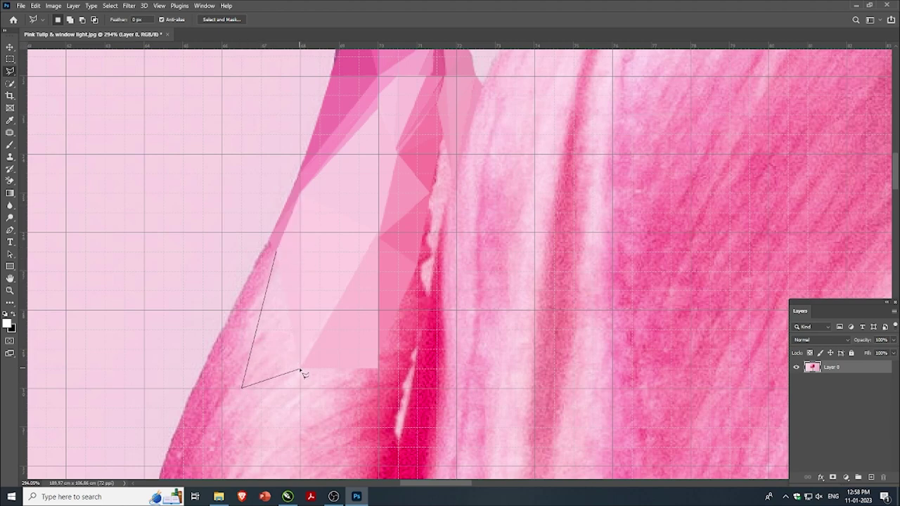
left_click(300, 369)
left_click(276, 252)
scroll(282, 286, "down", 3)
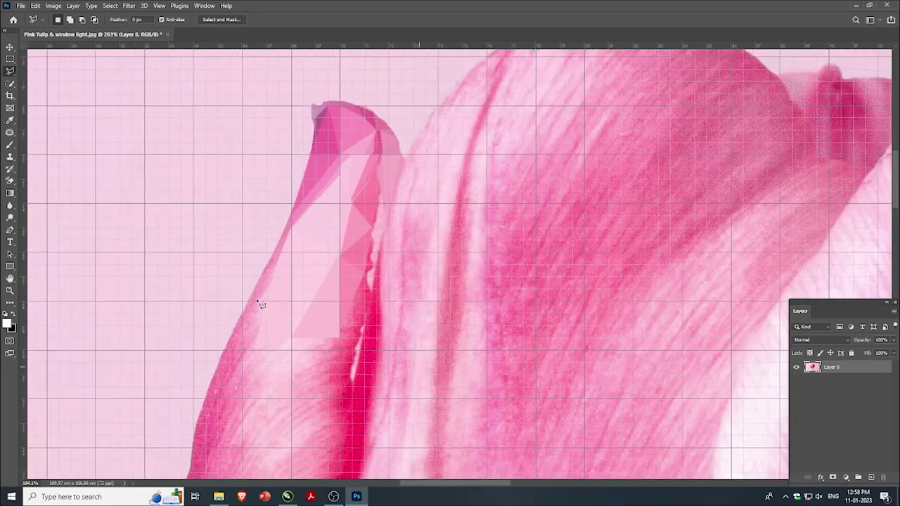
scroll(299, 303, "up", 4)
- Outline another triangle below the filled area
left_click(328, 295)
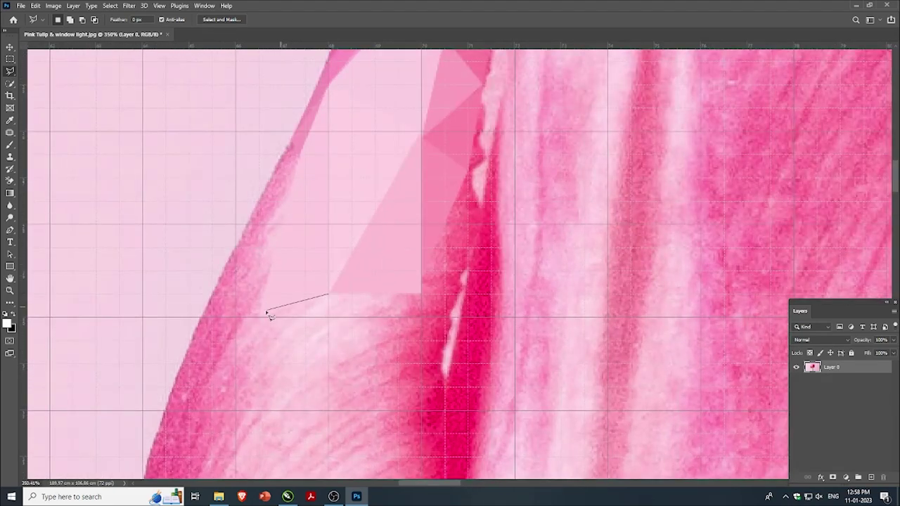
left_click(260, 317)
left_click(420, 295)
left_click(328, 297)
left_click(260, 317)
scroll(295, 351, "down", 2)
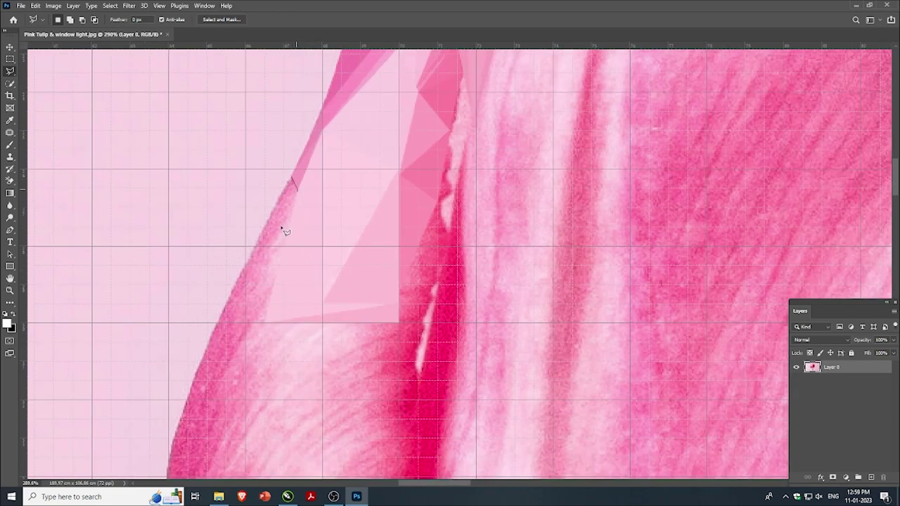
- Outline a thin edge triangle and another triangle down the petal edge
left_click(265, 322)
left_click(292, 181)
left_click(291, 181)
left_click(279, 234)
left_click(290, 181)
- Fill a petal-edge triangle with averaged light pink, then abandon a follow-up outline
left_click(230, 294)
left_click(265, 322)
left_click(283, 235)
left_click(232, 293)
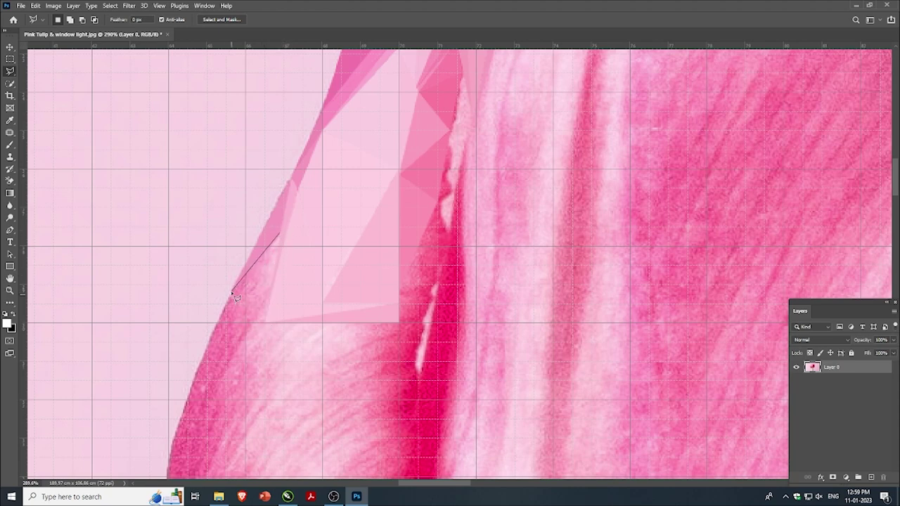
left_click(265, 322)
left_click(282, 237)
key("alt+BackSpace")
key("ctrl+d")
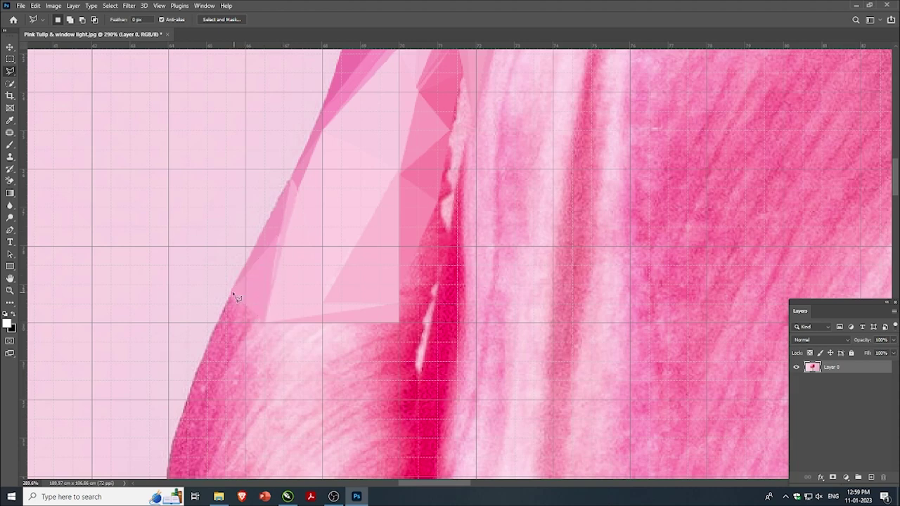
left_click(231, 292)
left_click(264, 322)
key("Escape")
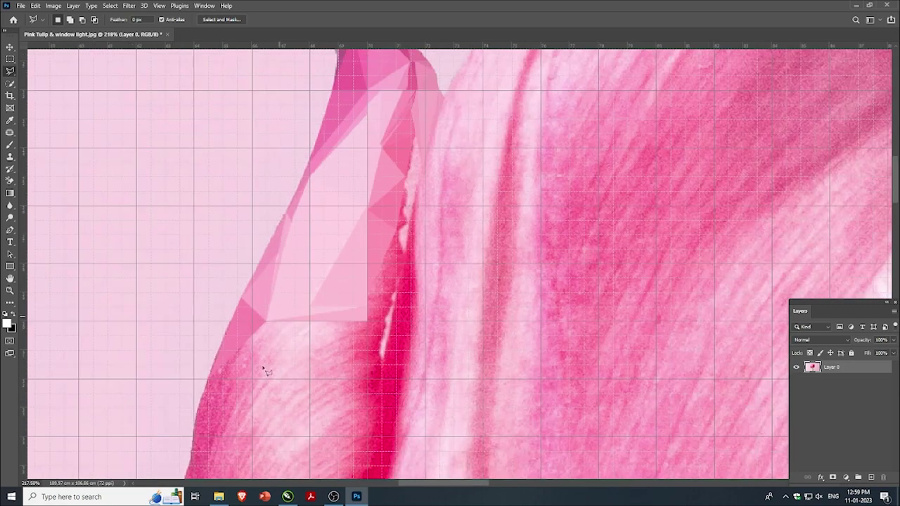
- Fill a triangle from the lowest filled corner to the petal edge with averaged pink
scroll(263, 366, "down", 2)
scroll(294, 358, "down", 1)
left_click(261, 314)
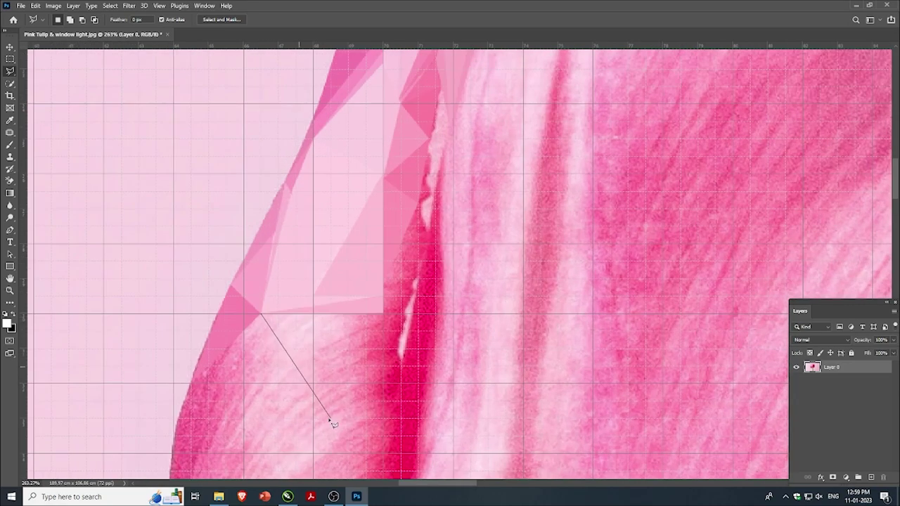
left_click(331, 406)
key("Escape")
left_click(261, 314)
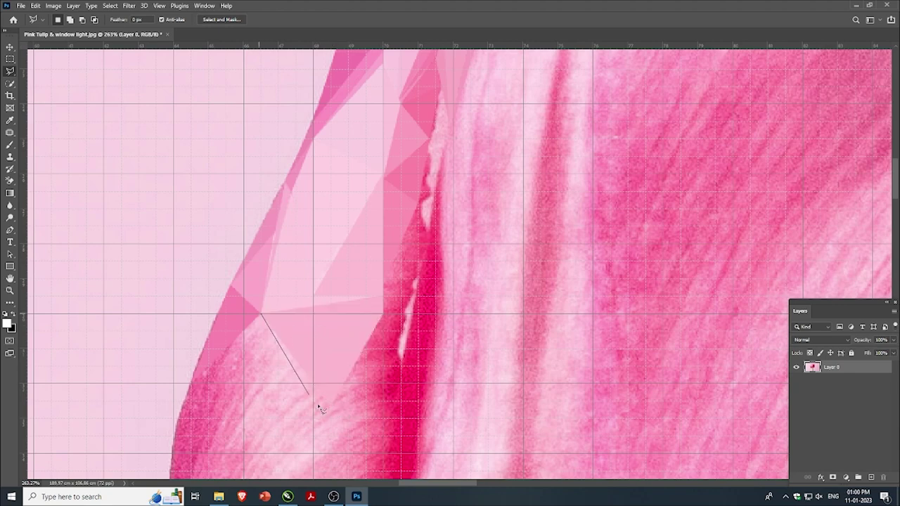
left_click(331, 406)
left_click(206, 469)
left_click(261, 314)
key("ctrl+f")
- Fill a triangle at the lower petal edge with its averaged pink
scroll(261, 345, "down", 1)
scroll(234, 362, "down", 1)
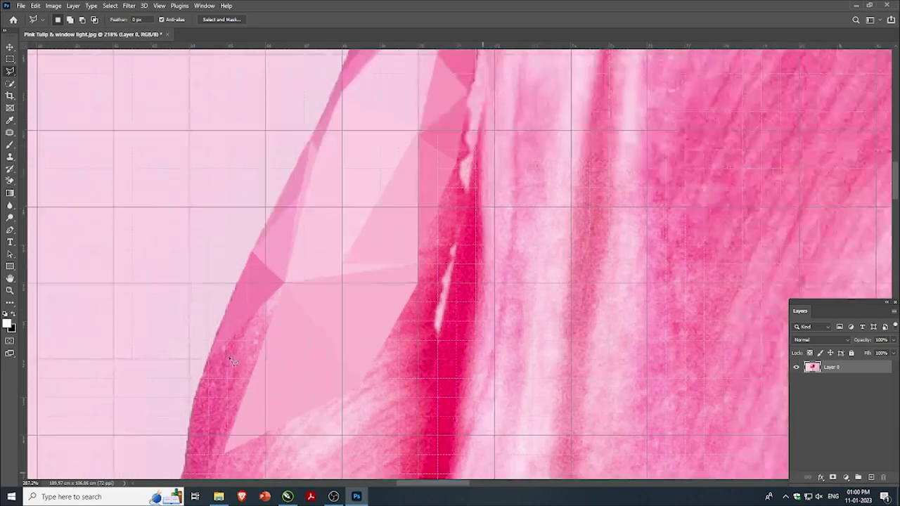
scroll(233, 363, "up", 1)
scroll(218, 359, "down", 1)
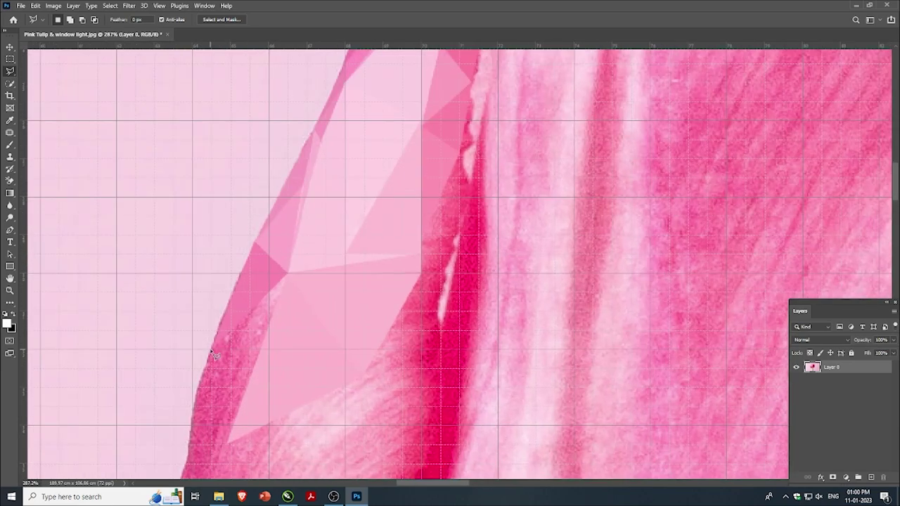
left_click(211, 349)
left_click(287, 275)
double_click(229, 446)
key("ctrl+f")
- Fill another triangle down the petal edge with averaged pink and deselect
scroll(244, 380, "down", 1)
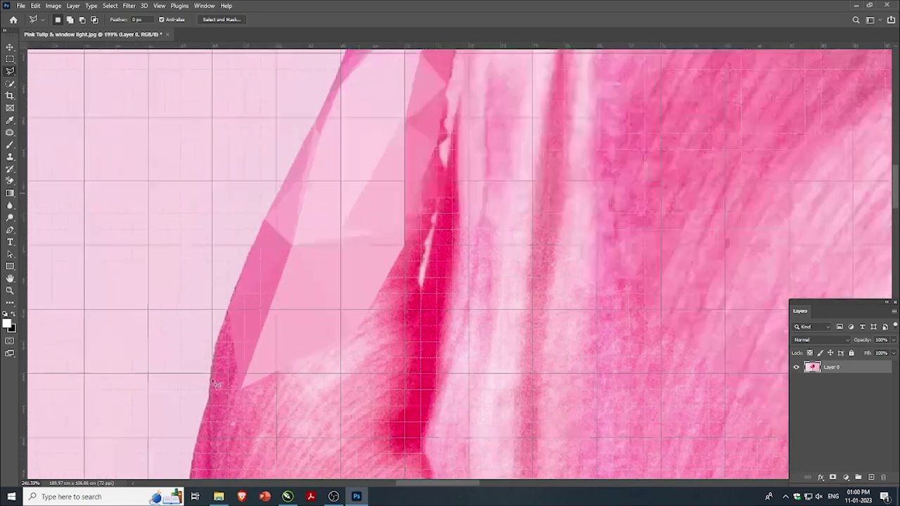
scroll(217, 385, "up", 2)
left_click(231, 295)
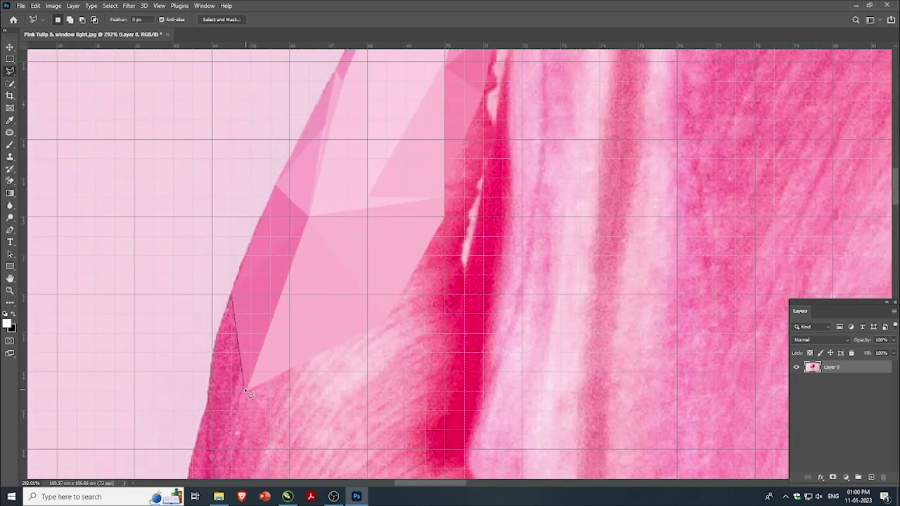
left_click(246, 391)
left_click(208, 401)
left_click(236, 301)
key("ctrl+f")
key("ctrl+d")
- Fill a triangle beside the dark petal fold with its averaged pink
left_click(232, 297)
scroll(221, 289, "down", 1)
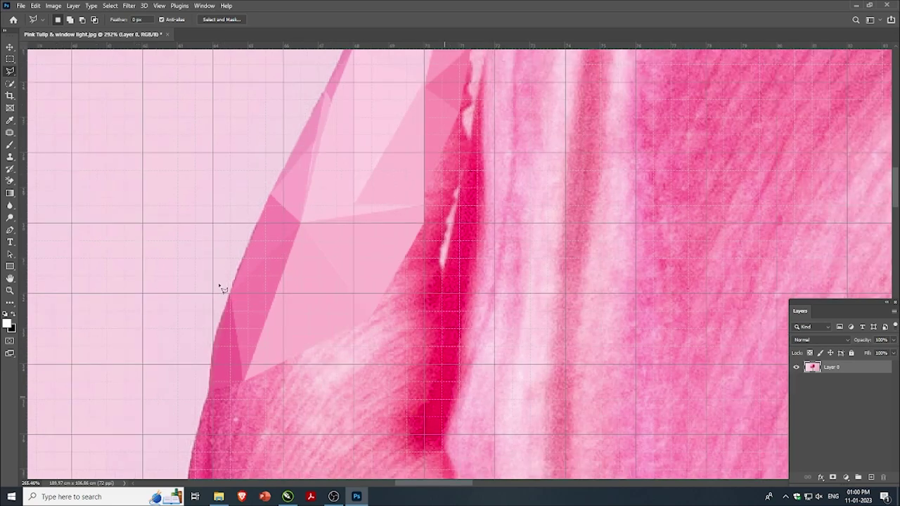
scroll(221, 288, "down", 1)
left_click(405, 223)
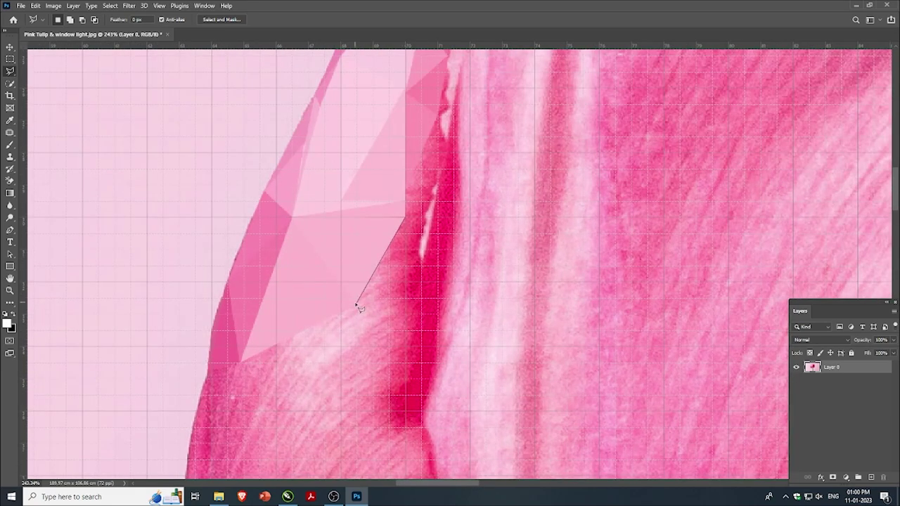
left_click(357, 308)
left_click(405, 345)
left_click(405, 222)
key("ctrl+alt+f")
key("ctrl+d")
- Fill a second triangle next to the dark fold with averaged pink
scroll(383, 292, "down", 1)
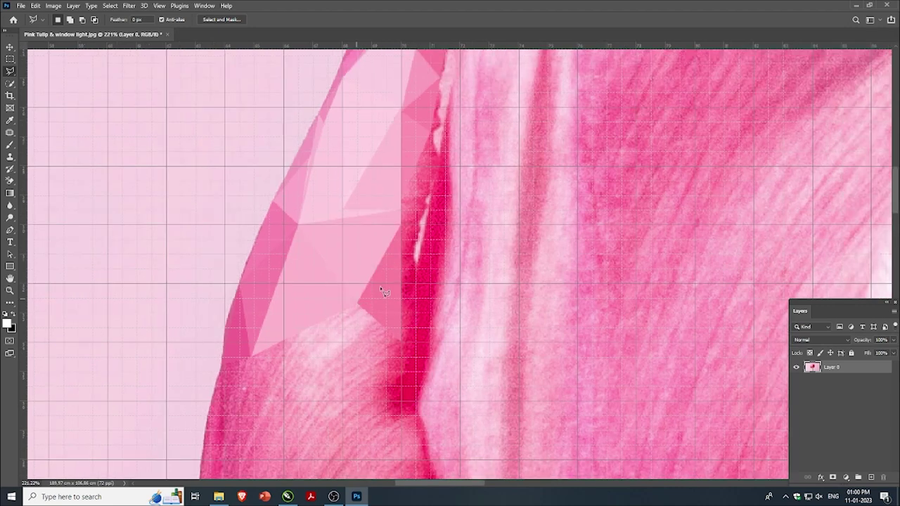
left_click(358, 305)
left_click(400, 342)
left_click(249, 357)
left_click(357, 305)
key("ctrl+alt+f")
key("ctrl+d")
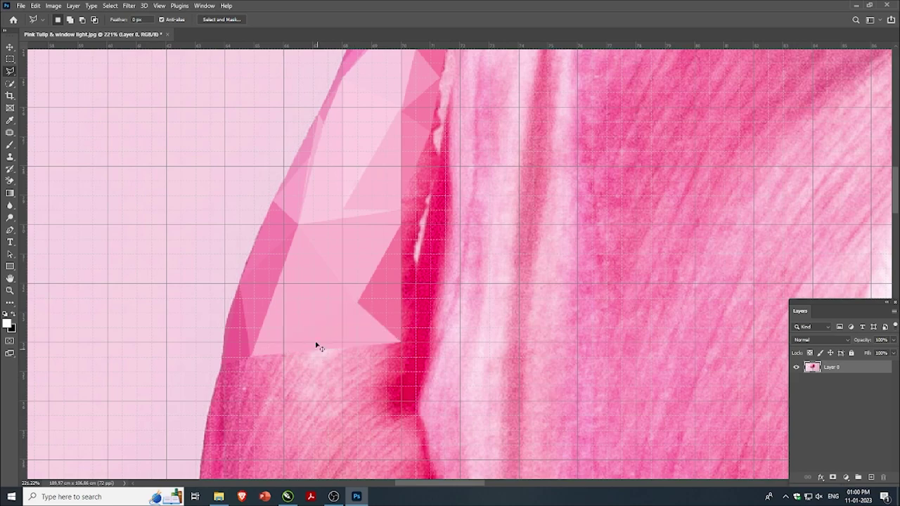
- Select a strip running down the lower left petal edge
scroll(313, 379, "down", 3)
scroll(313, 378, "up", 3)
scroll(372, 339, "up", 2)
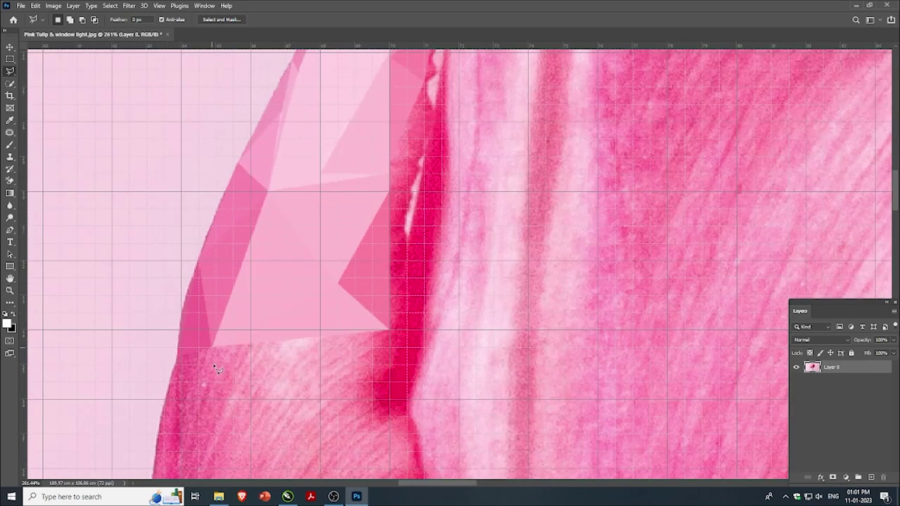
left_click(177, 356)
left_click(210, 348)
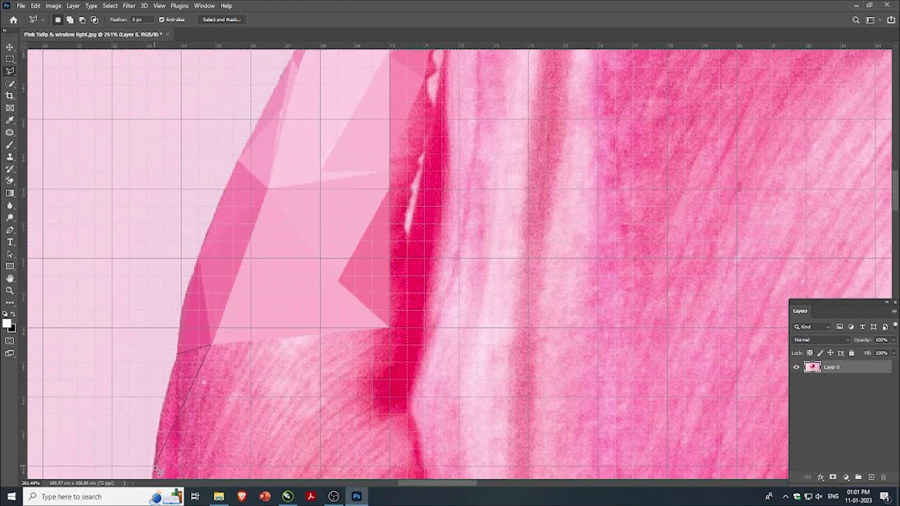
key("Escape")
left_click(178, 356)
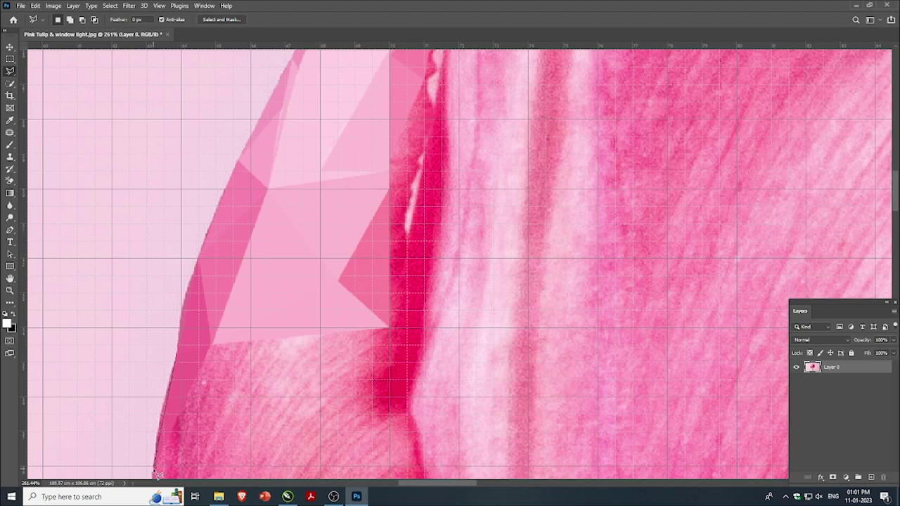
left_click_drag(156, 474, 181, 358)
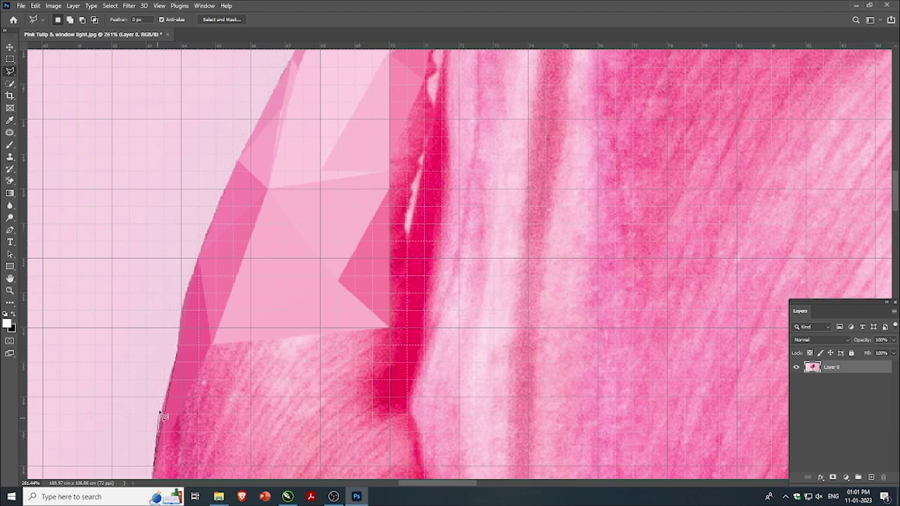
left_click(180, 359)
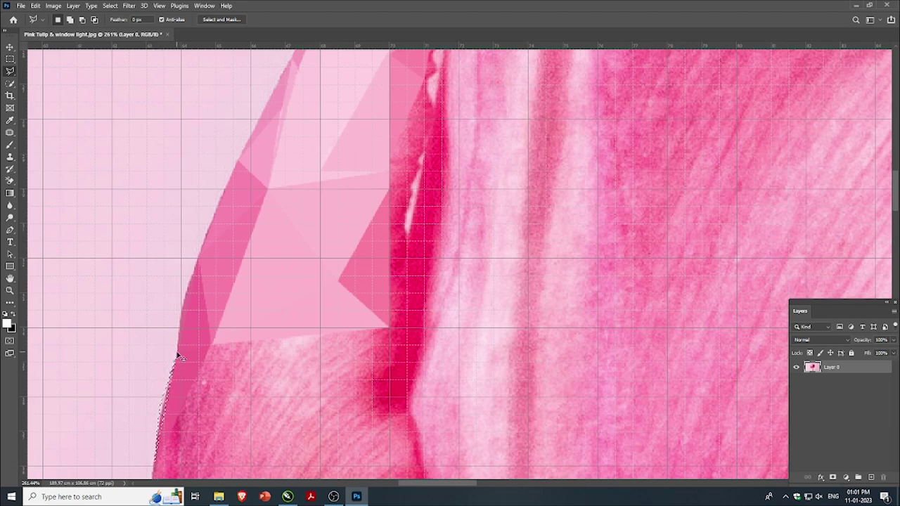
- Outline a new triangle on the lower petal as a selection
left_click(211, 345)
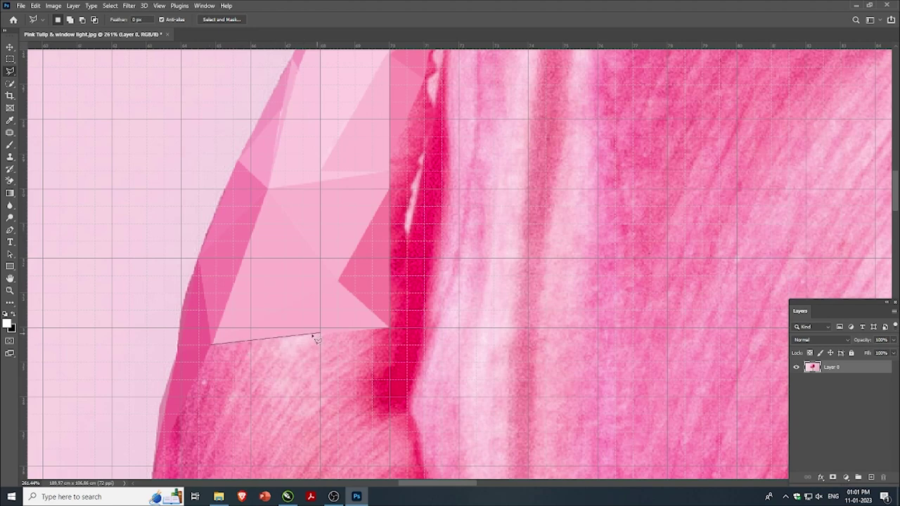
left_click(271, 339)
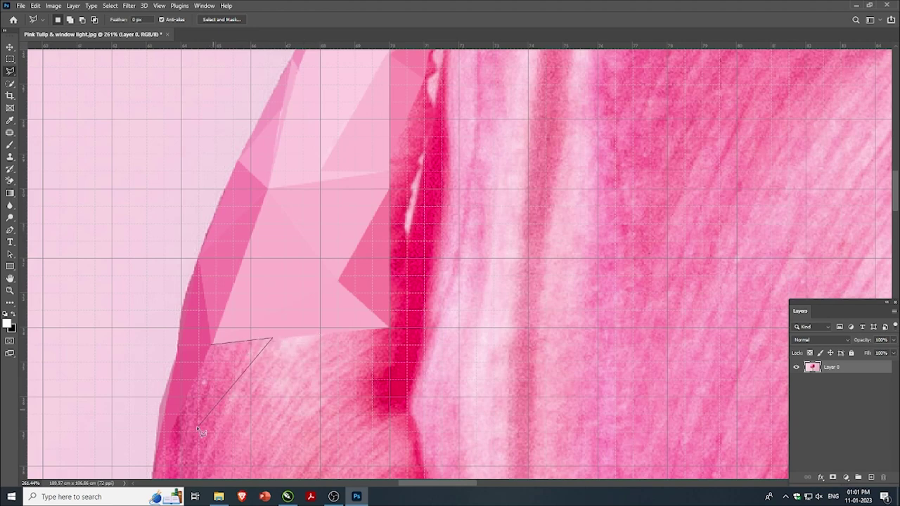
left_click(182, 466)
left_click(212, 346)
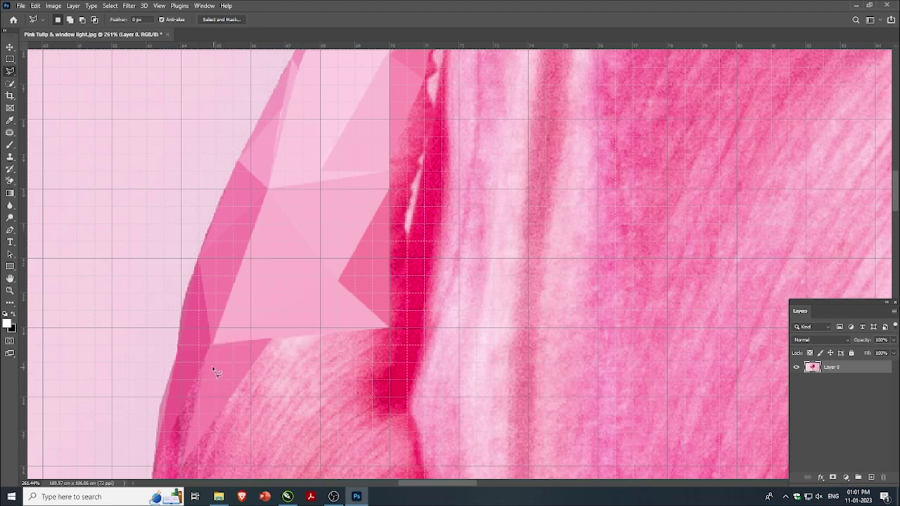
scroll(215, 368, "down", 2)
scroll(174, 435, "up", 3)
- Outline a narrow triangle along the petal edge
left_click(169, 434)
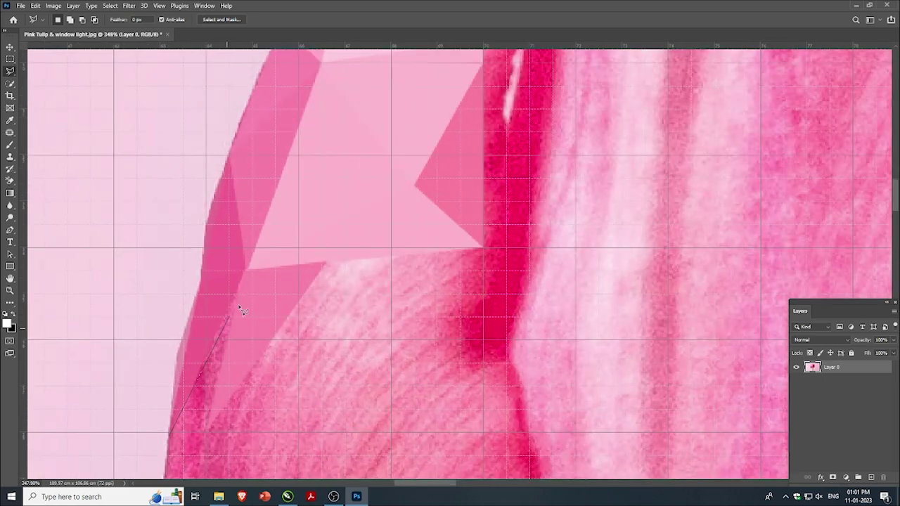
left_click(205, 432)
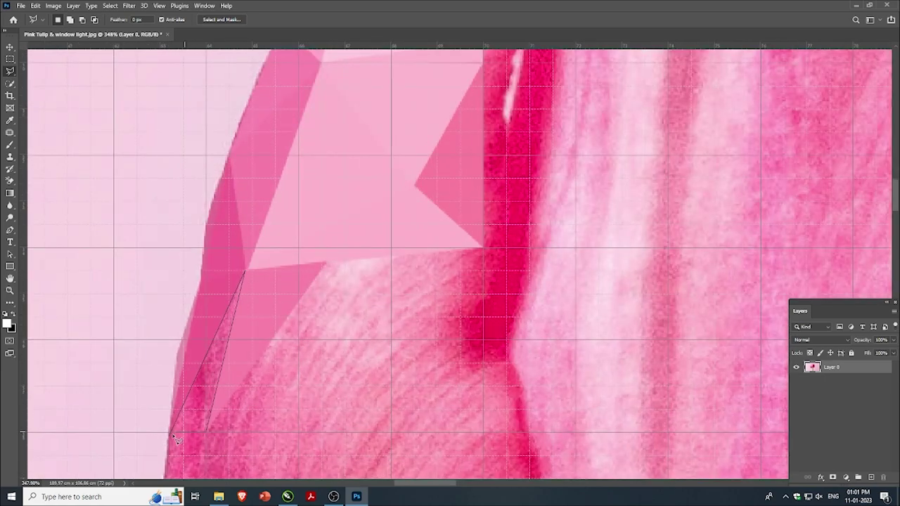
left_click(173, 437)
scroll(222, 398, "down", 2)
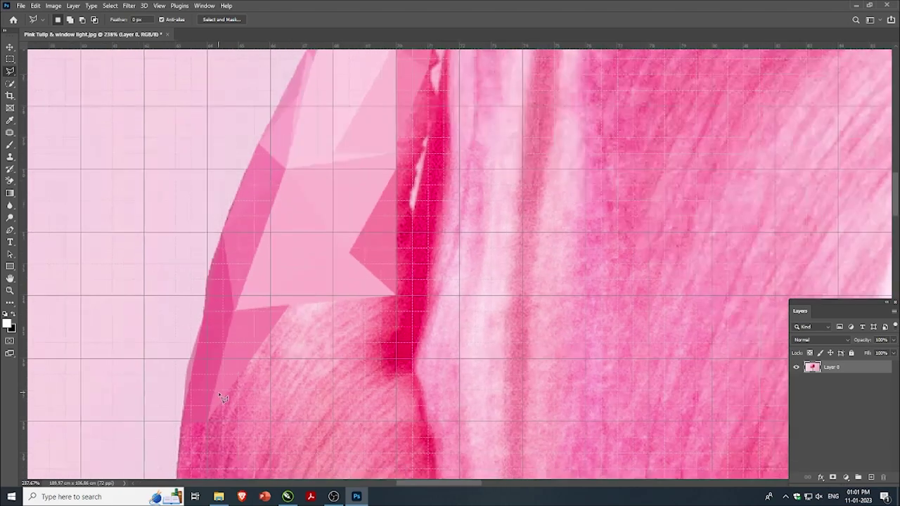
- Fill a triangle on the lower petal with its averaged pink, correcting misplaced corners
left_click(291, 422, "shift")
key("BackSpace")
key("BackSpace")
left_click(295, 421)
key("BackSpace")
key("BackSpace")
left_click(207, 421)
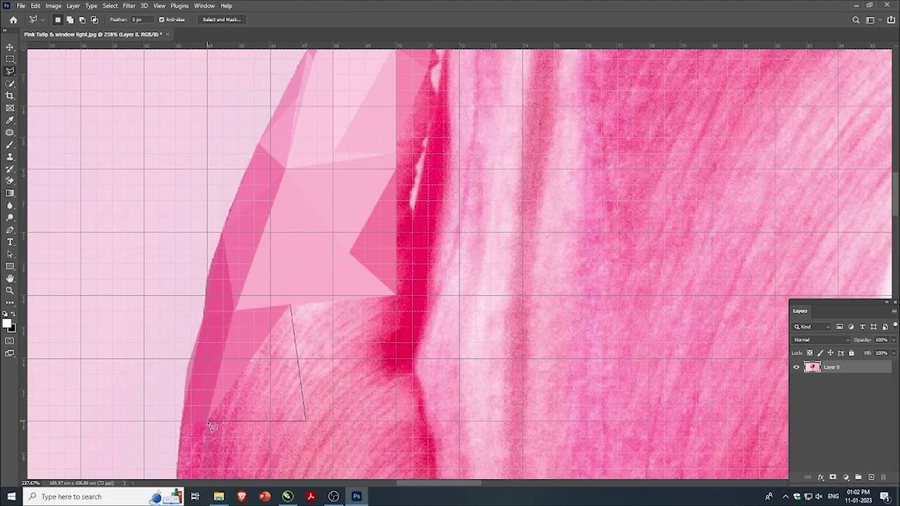
left_click(294, 311)
key("ctrl+f")
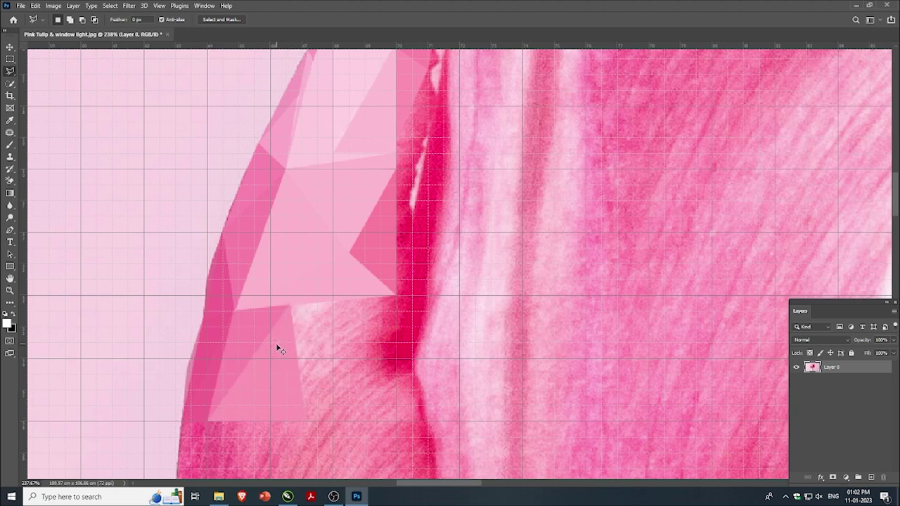
key("ctrl+d")
- Fill a triangle beneath the light pink facets with averaged dark pink
scroll(307, 316, "up", 1)
left_click(290, 309)
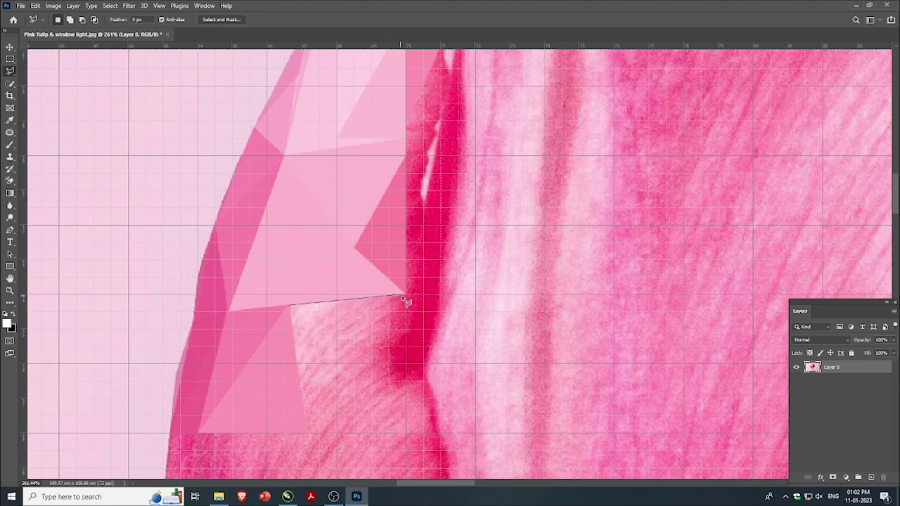
left_click(404, 298)
left_click(307, 431)
left_click(291, 309)
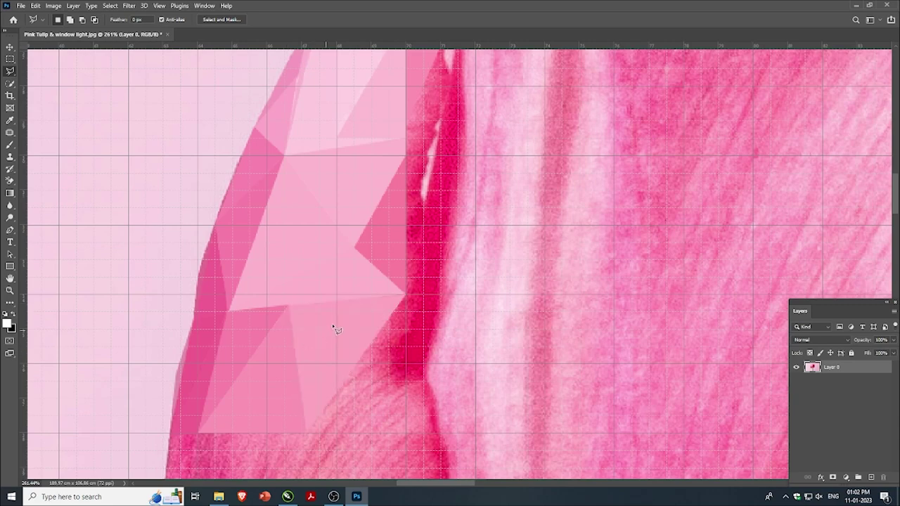
scroll(332, 328, "down", 1)
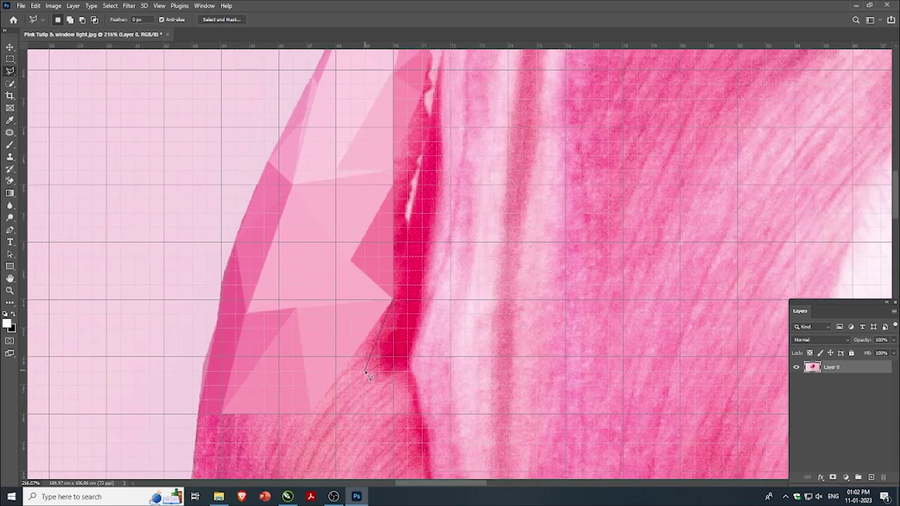
left_click(393, 303)
key("ctrl+f")
- Fill a strip along the dark crease with its averaged pink
left_click(392, 303)
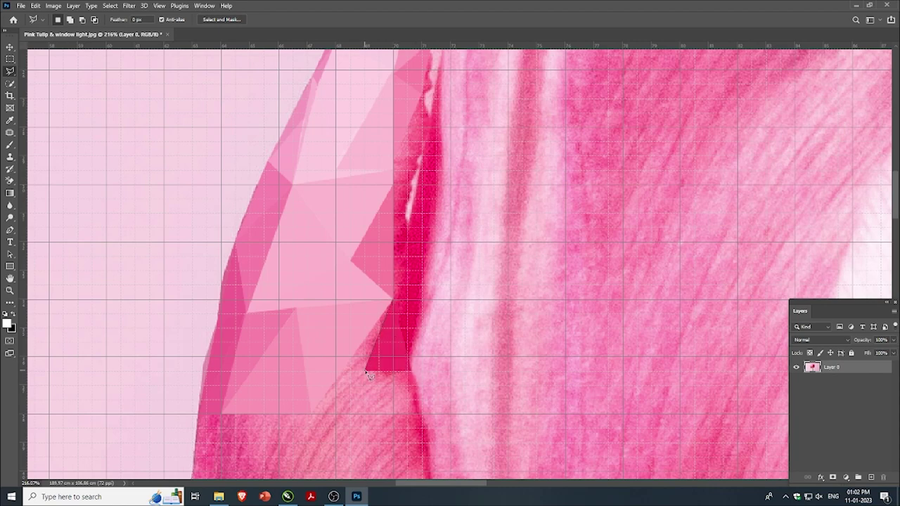
left_click(366, 370)
left_click(313, 419)
left_click(393, 304)
key("ctrl+f")
key("ctrl+d")
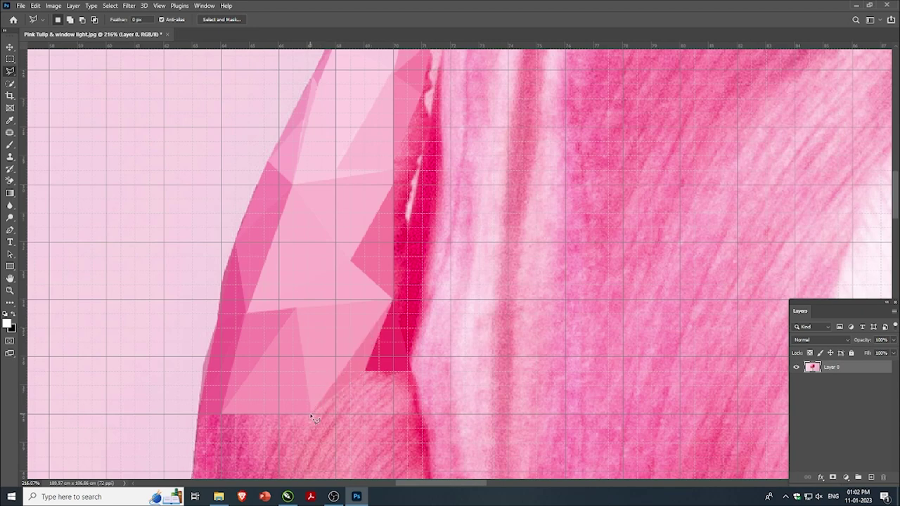
- Fill a lighter-pink triangle below the crease and outline a neighbouring one
left_click(311, 416)
left_click(366, 371)
left_click(311, 416)
key("ctrl+f")
key("ctrl+d")
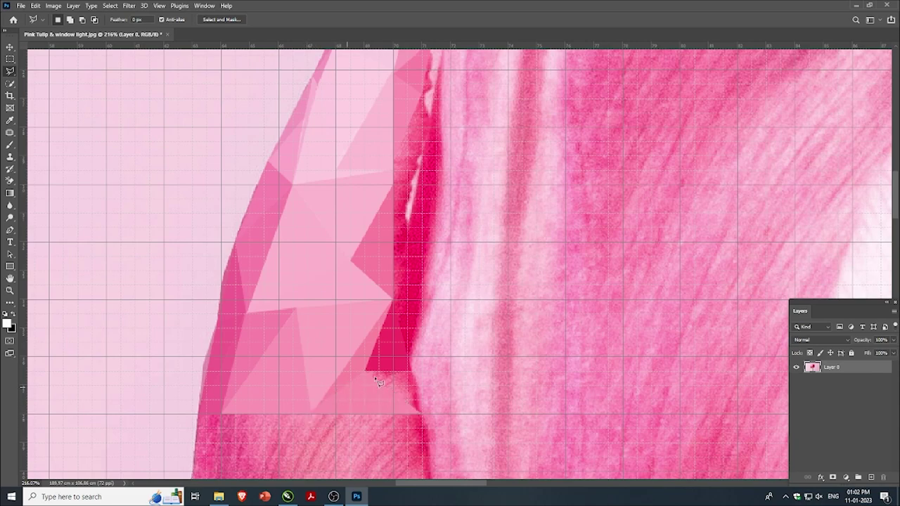
left_click(366, 372)
left_click(421, 412)
left_click(367, 372)
- Outline a thin sliver along the upper petal crease, then discard the selection
scroll(356, 326, "down", 2)
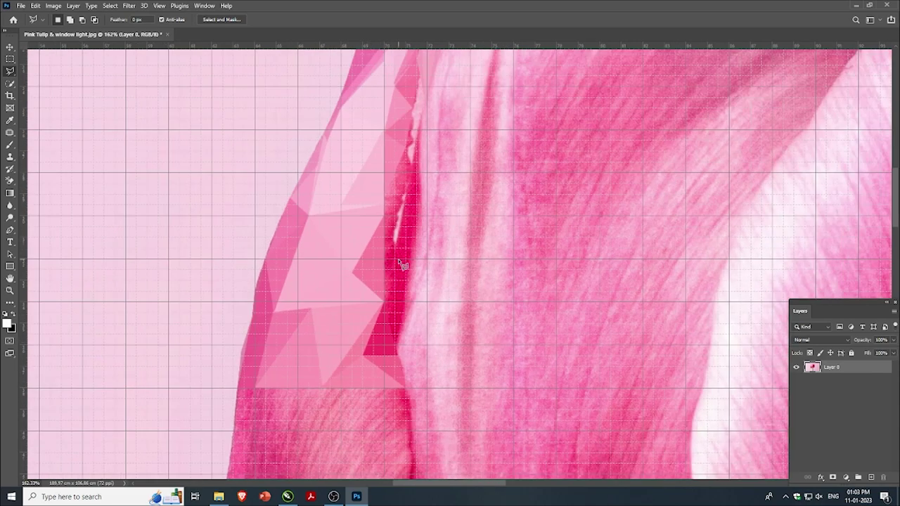
scroll(343, 341, "down", 2)
scroll(343, 340, "up", 2)
scroll(399, 251, "up", 2)
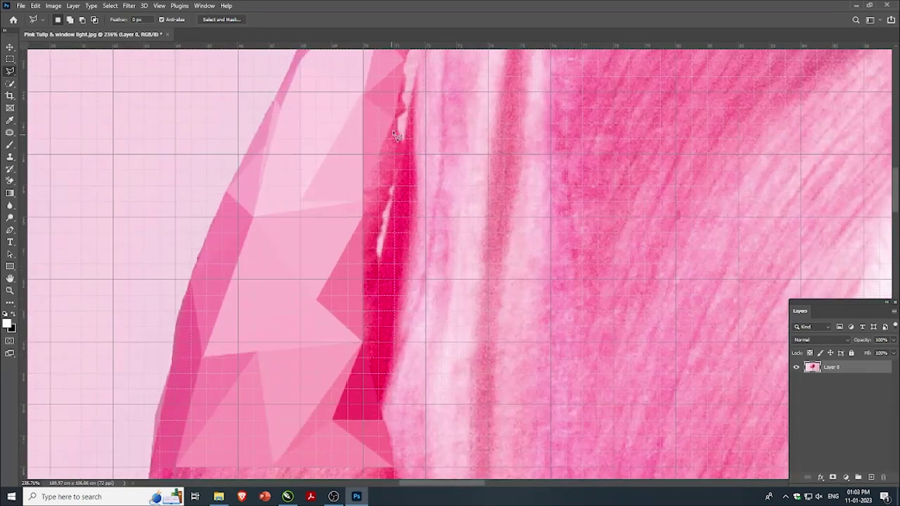
scroll(395, 156, "up", 2)
left_click(395, 117)
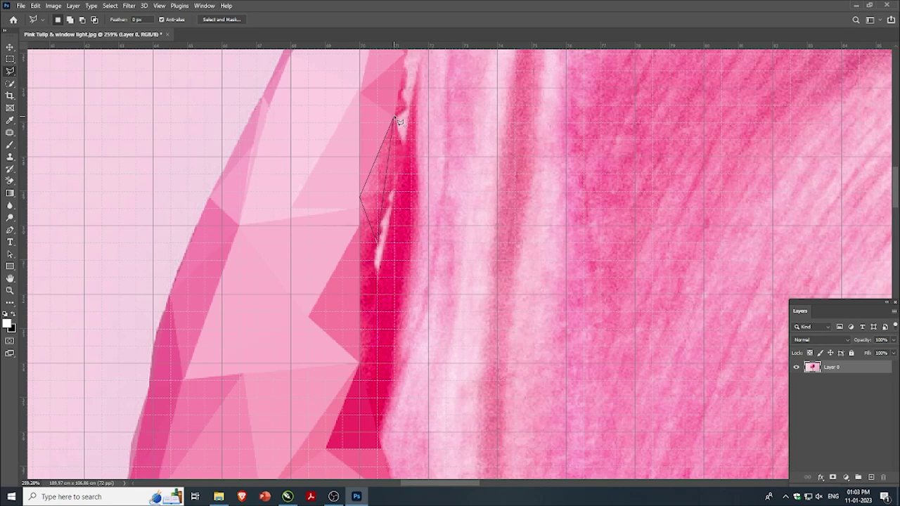
key("Escape")
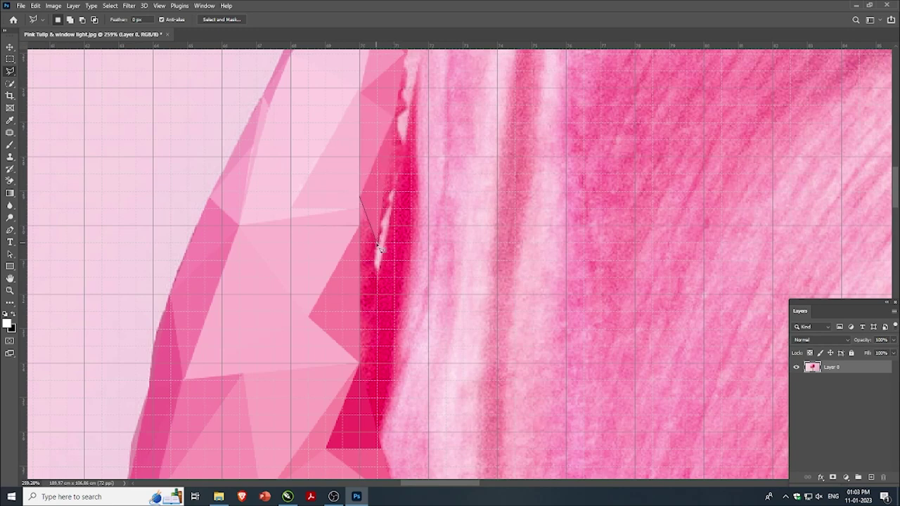
left_click(360, 364)
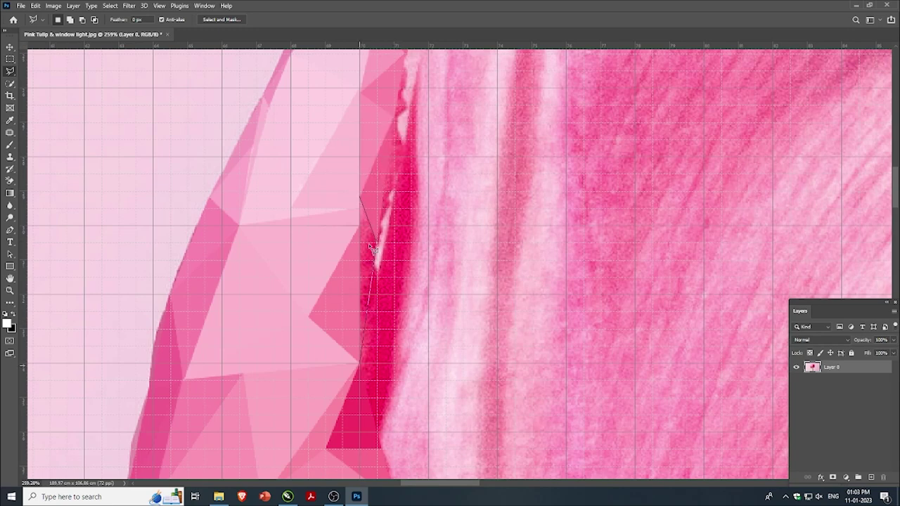
left_click(362, 200)
key("ctrl+d")
- Outline another thin sliver at the crease and deselect it
scroll(362, 260, "down", 2)
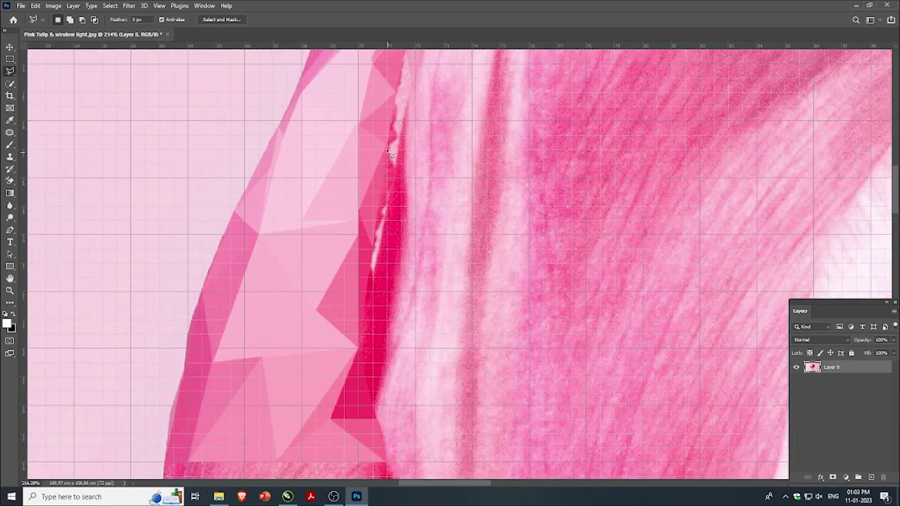
left_click(391, 150)
left_click(374, 253)
left_click(392, 151)
key("ctrl+d")
- Select a triangle in the dark crease, fill it with averaged dark pink, and deselect
scroll(374, 255, "up", 2)
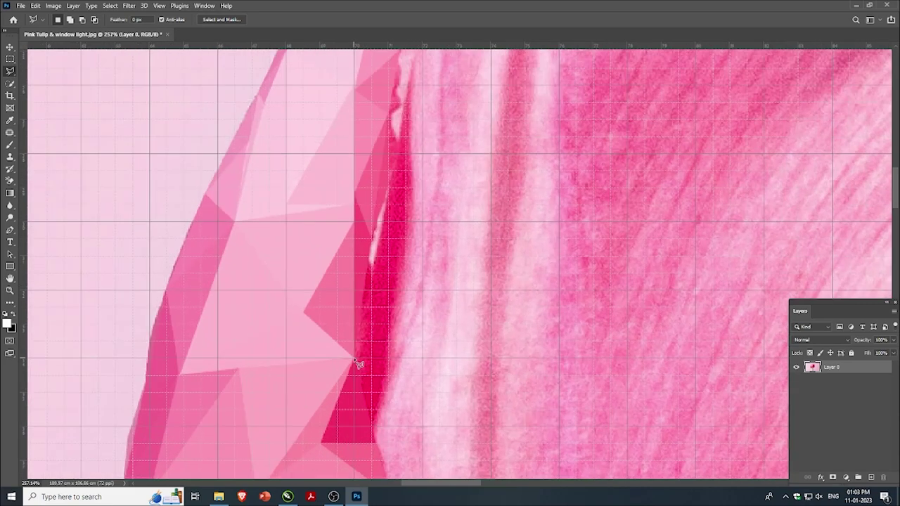
left_click(358, 363)
left_click(377, 442)
left_click(397, 316)
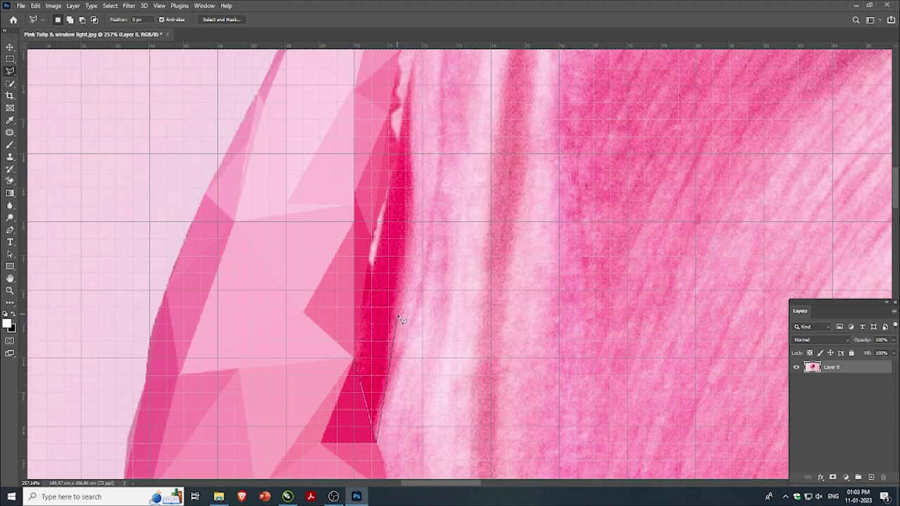
left_click(358, 362)
left_click(363, 346)
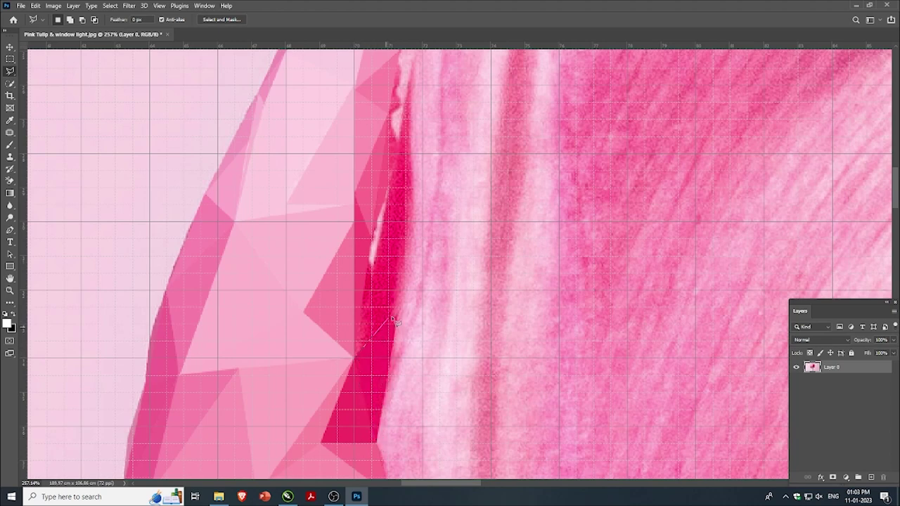
left_click(397, 316)
left_click(367, 268)
left_click(356, 355)
key("alt+BackSpace")
key("ctrl+d")
- Outline a narrow sliver selection along the lower part of the crease
scroll(369, 316, "down", 1)
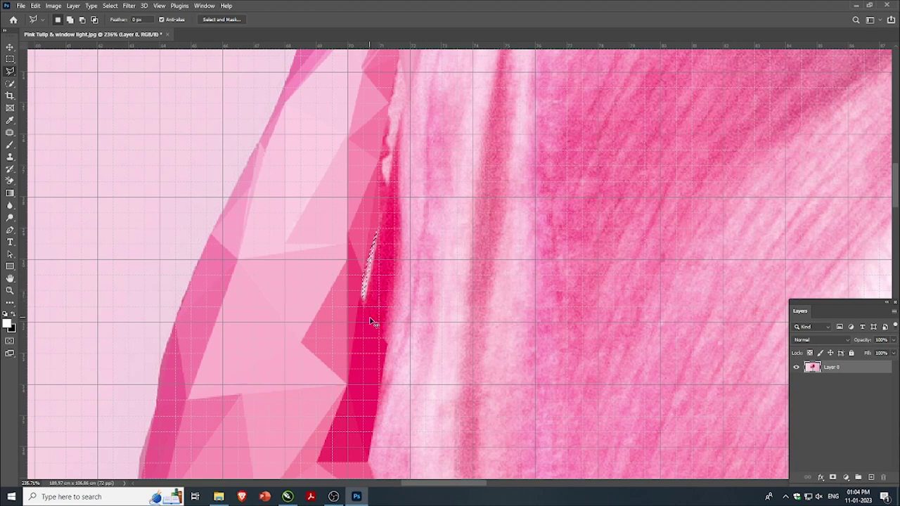
left_click(365, 280)
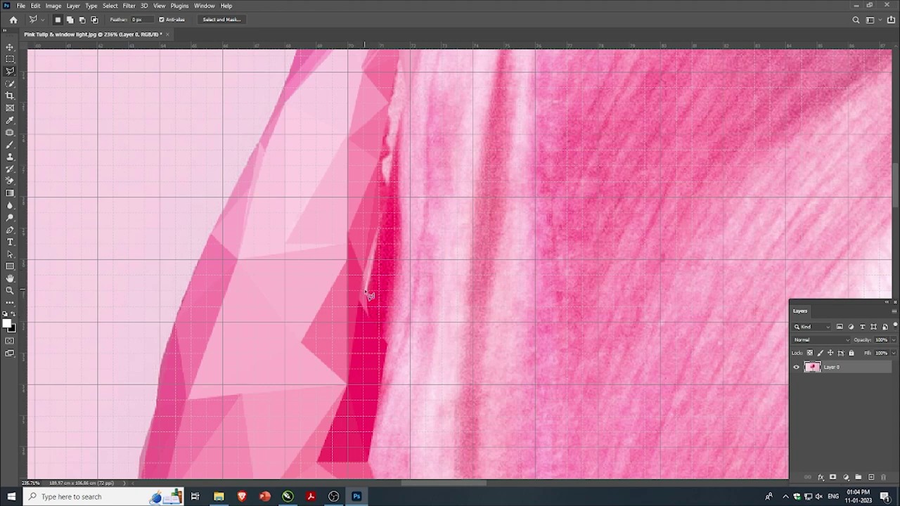
left_click(365, 290)
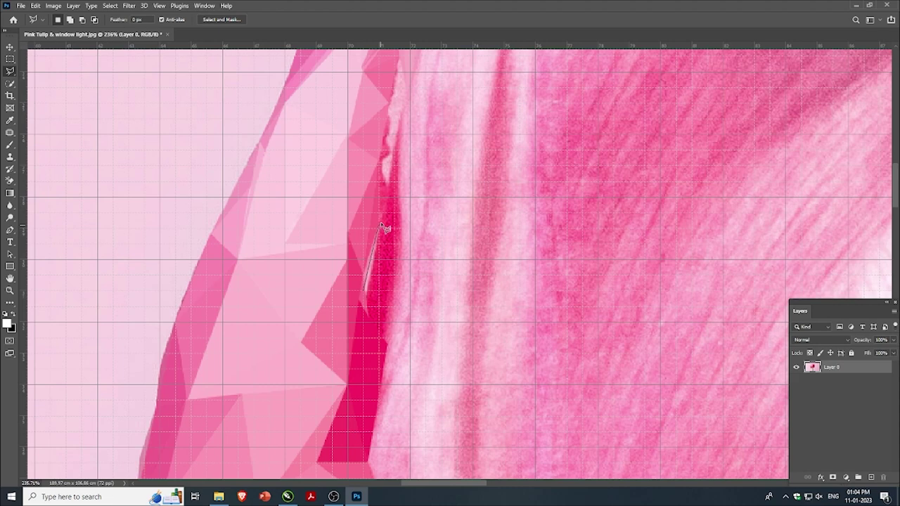
left_click(367, 297)
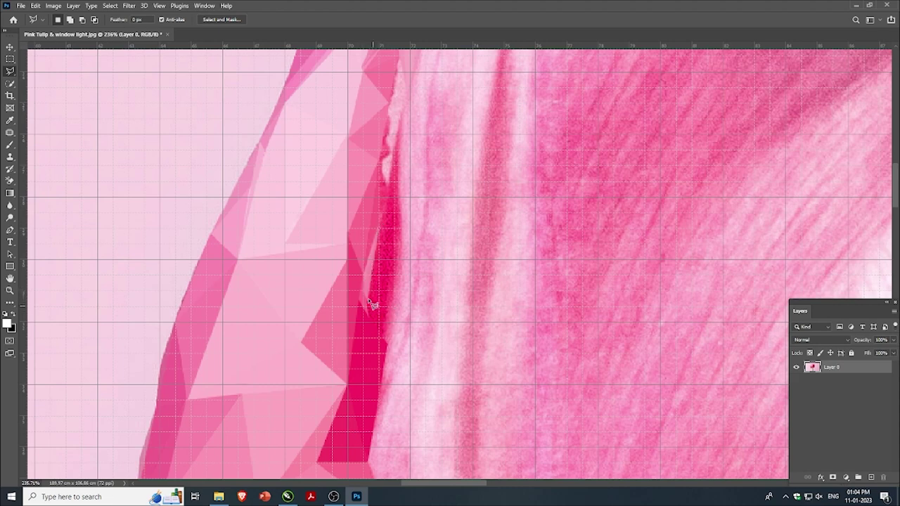
left_click(366, 304)
left_click(370, 316)
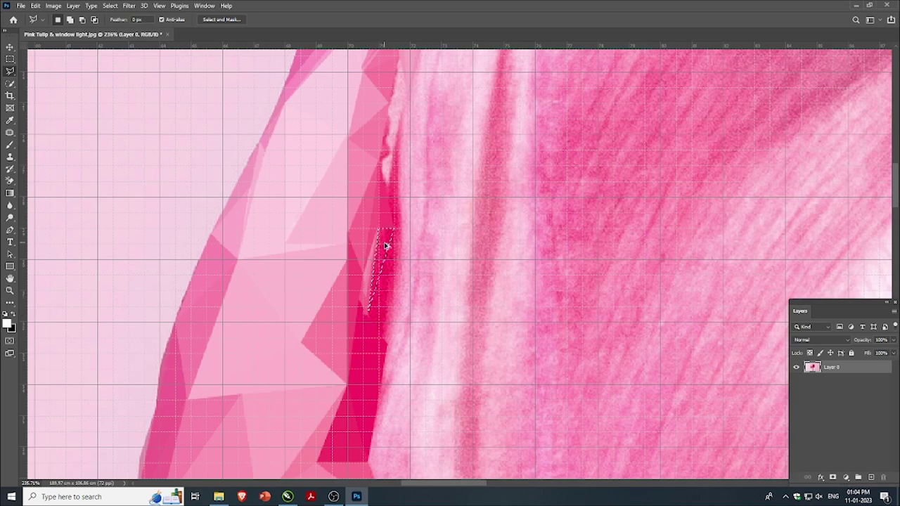
- Select a strip along the petal edge and a small triangle beside it
scroll(387, 200, "up", 2)
scroll(391, 181, "down", 1)
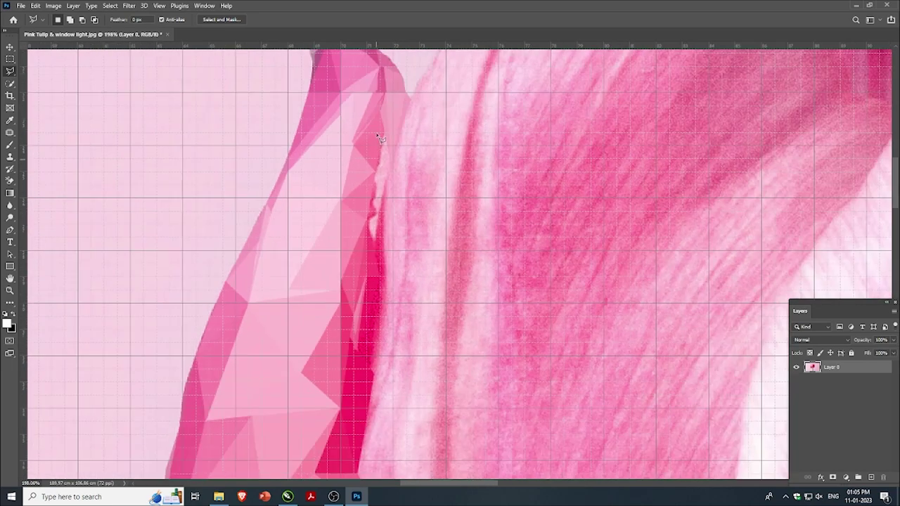
scroll(386, 166, "up", 1)
scroll(383, 150, "up", 1)
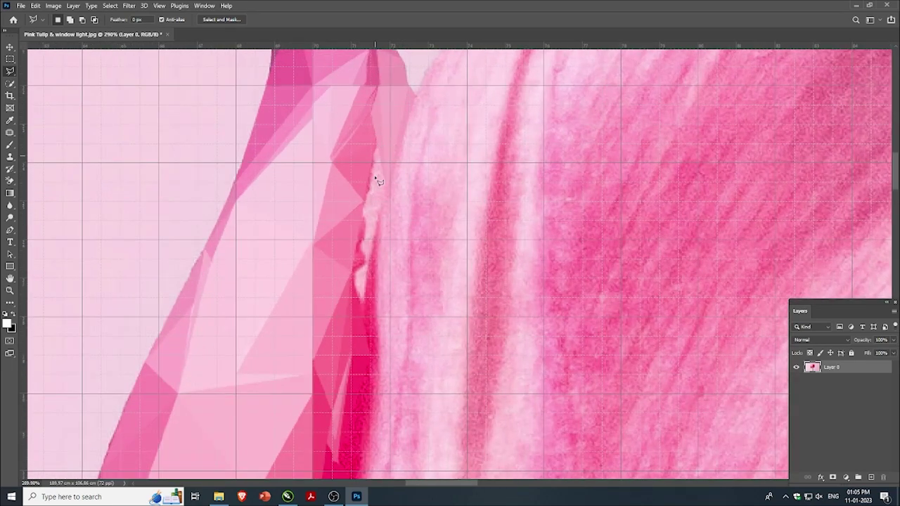
left_click(365, 203)
left_click(353, 273)
left_click(366, 260)
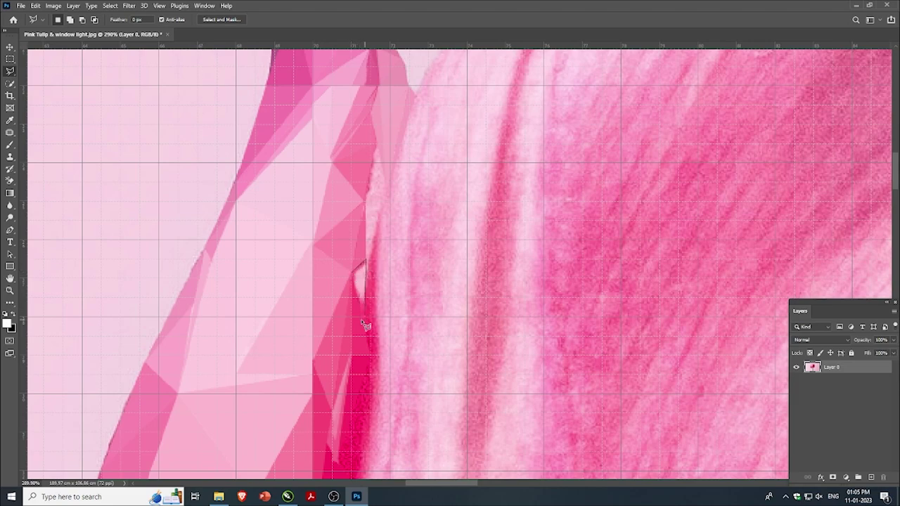
double_click(360, 312)
- Outline a triangle near the upper petal tip and start another facet
scroll(379, 291, "down", 1)
scroll(368, 187, "up", 1)
scroll(364, 201, "up", 1)
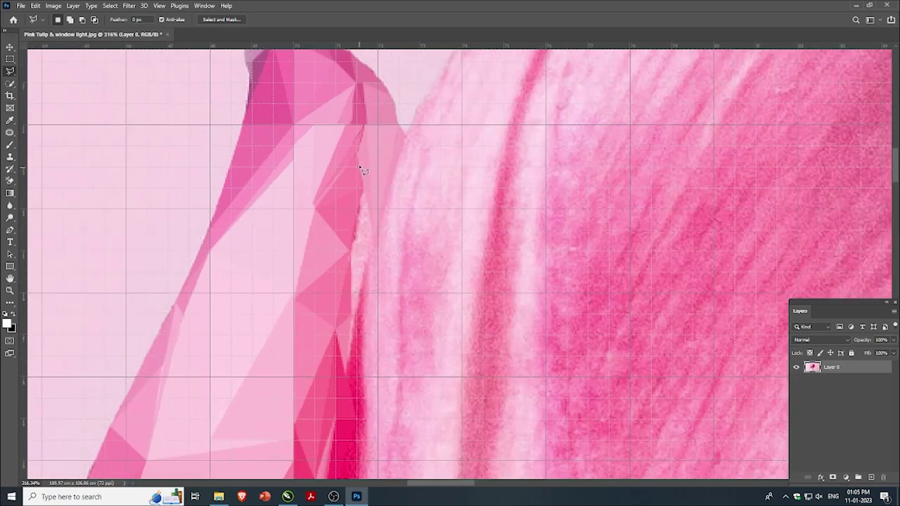
left_click(351, 251)
left_click(356, 153)
left_click(351, 252)
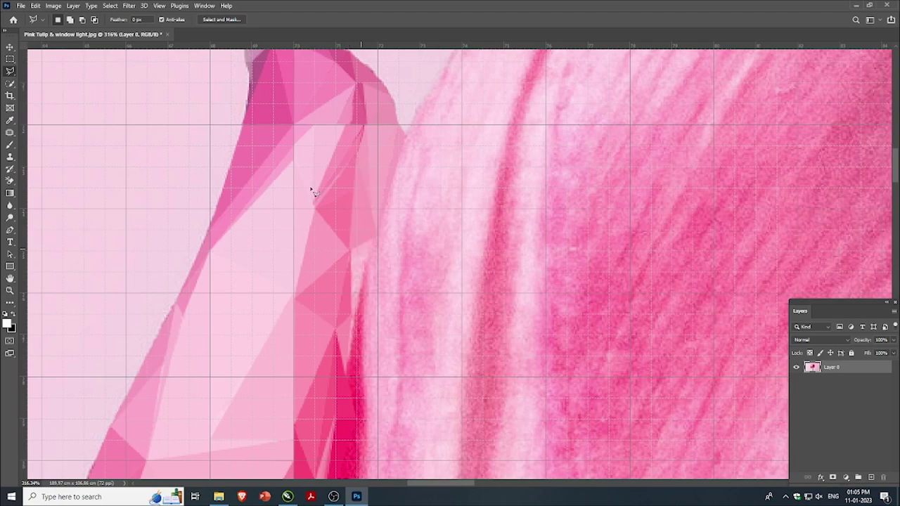
scroll(346, 235, "down", 1)
scroll(339, 232, "down", 1)
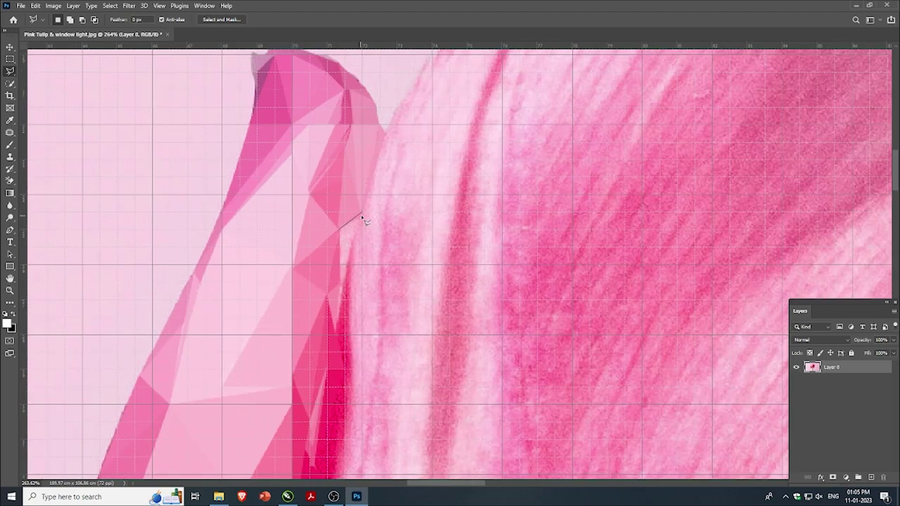
left_click(362, 212)
- Zoom in and outline a triangle lower down the left petal edge
scroll(304, 173, "down", 5)
scroll(303, 173, "down", 3)
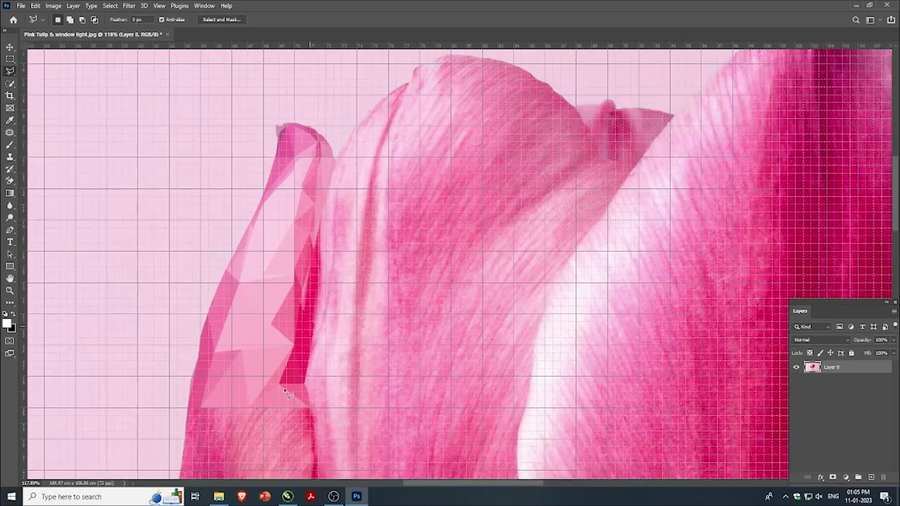
scroll(283, 387, "down", 3)
scroll(269, 318, "up", 5)
scroll(318, 296, "up", 2)
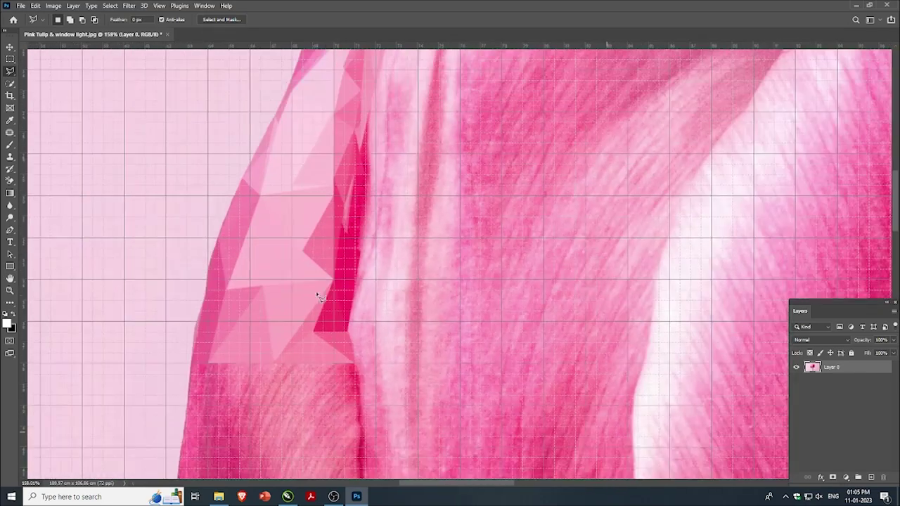
scroll(359, 118, "up", 2)
scroll(241, 370, "up", 2)
scroll(239, 252, "up", 1)
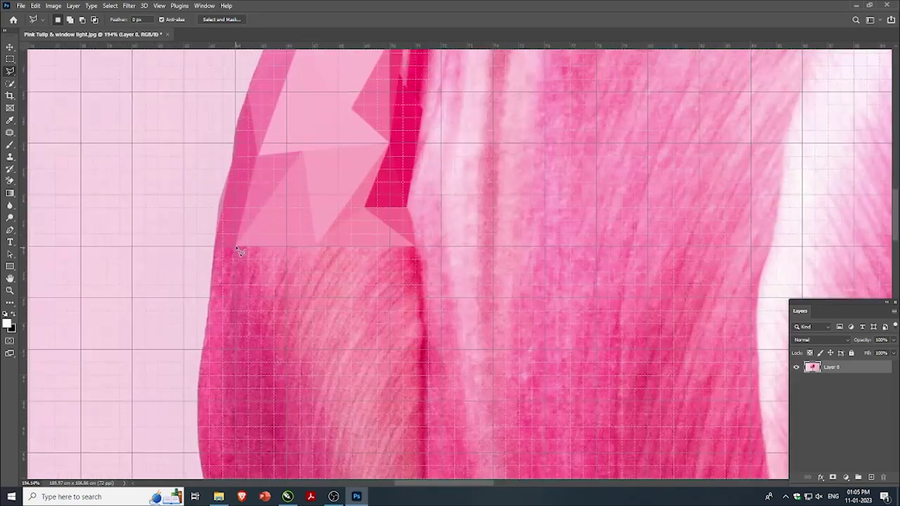
left_click(273, 426)
left_click(236, 248)
- Outline a strip along the petal's left edge, then deselect it
left_click(236, 248)
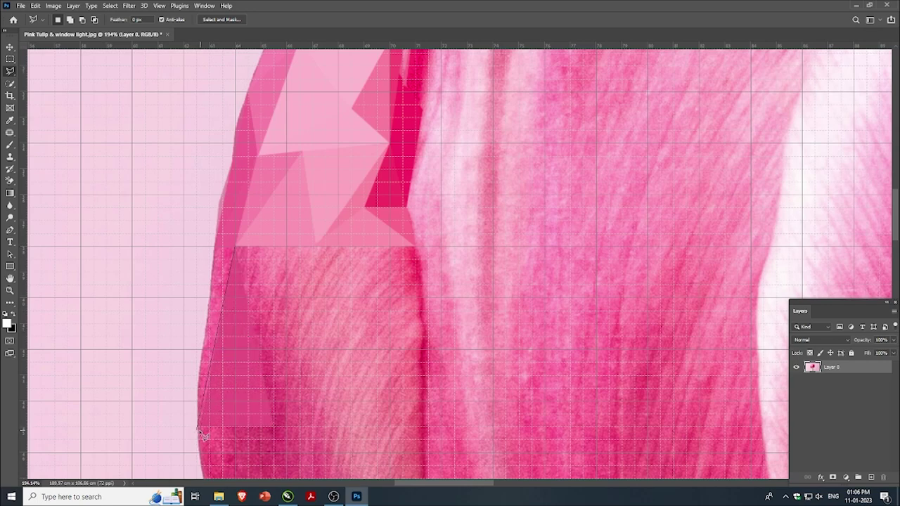
left_click(198, 428)
left_click(235, 247)
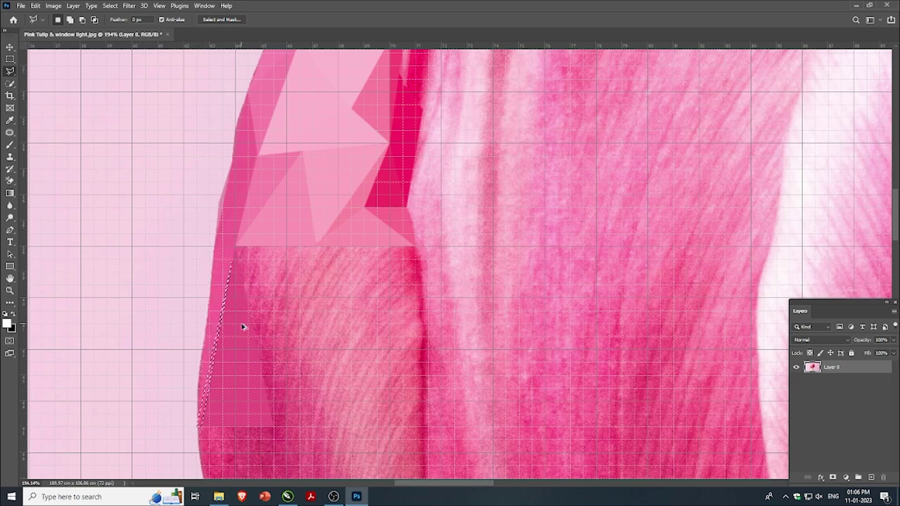
left_click(215, 254)
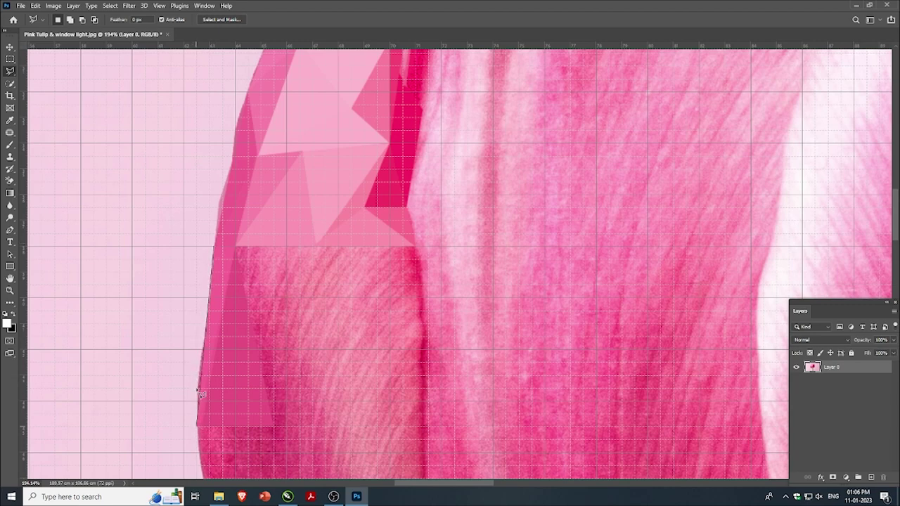
left_click(215, 252)
key("ctrl+d")
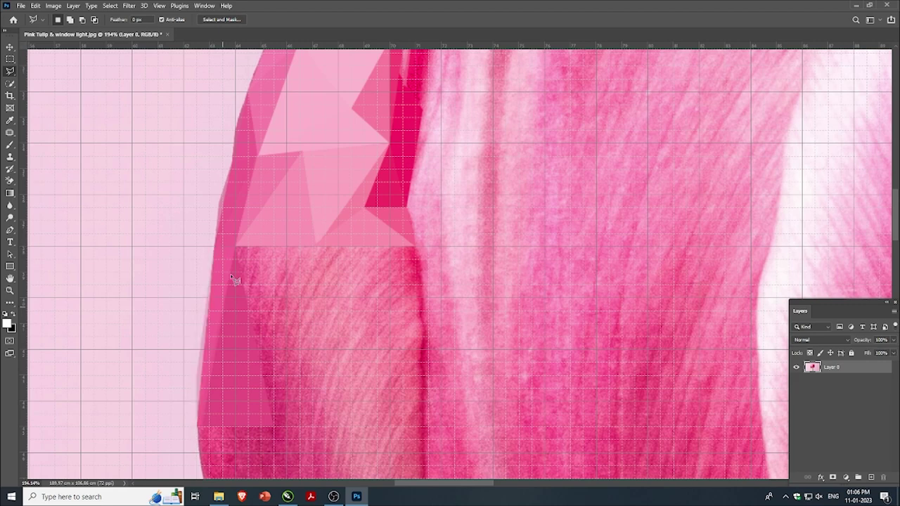
- Select a triangle below the existing facets and fill it with averaged pink
left_click(237, 249)
left_click(274, 425)
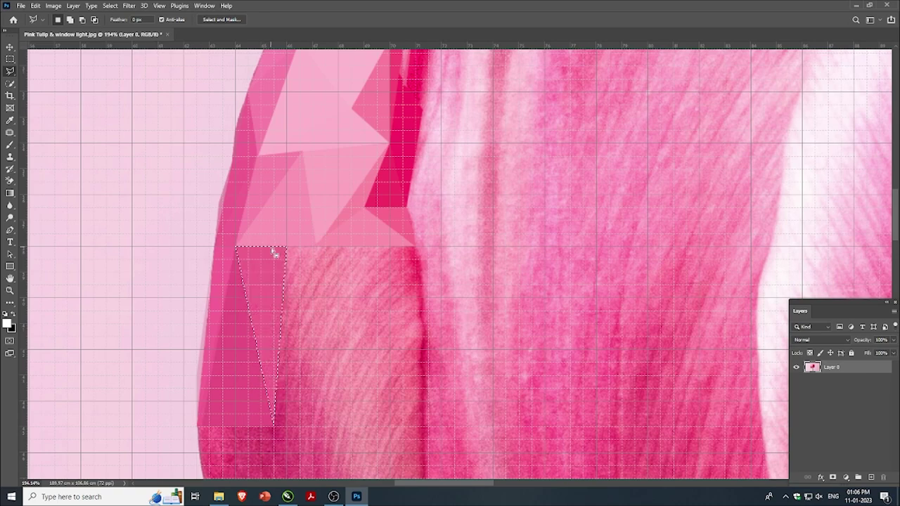
scroll(271, 251, "down", 1)
scroll(296, 255, "up", 1)
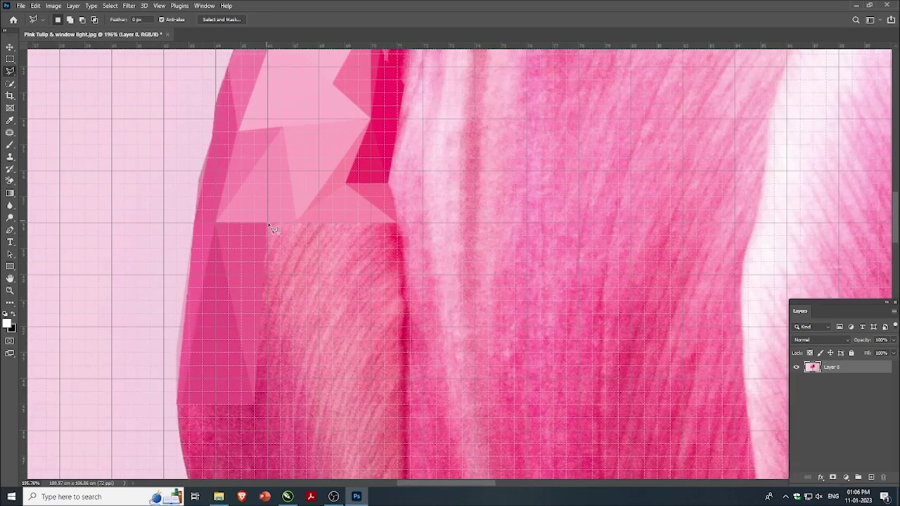
left_click(268, 224)
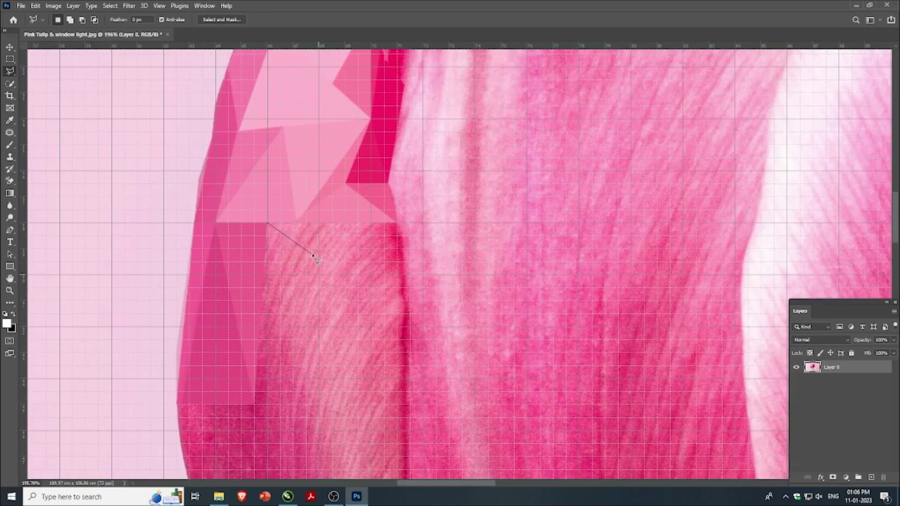
left_click(398, 406)
left_click(398, 224)
left_click(268, 224)
key("alt+BackSpace")
- Select the next triangle from a facet corner and fill it with averaged pink
scroll(306, 236, "down", 2)
scroll(283, 193, "up", 1)
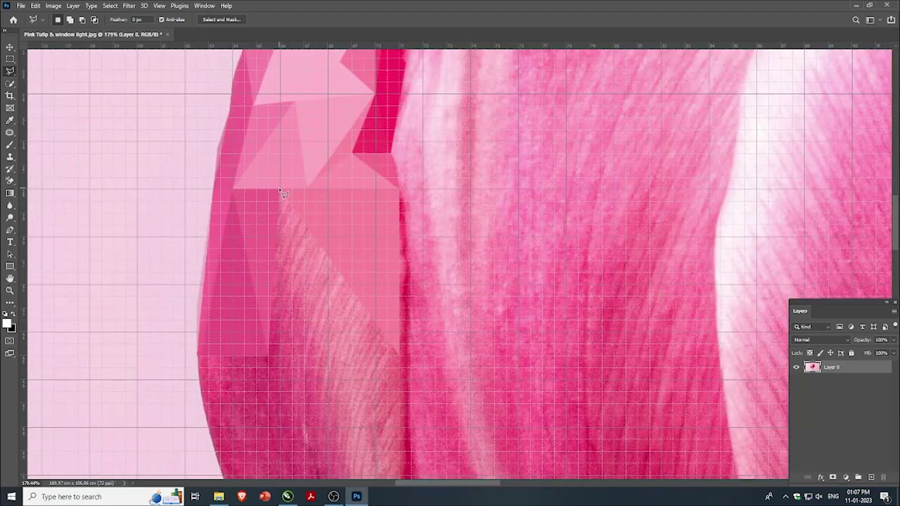
left_click(282, 192)
left_click(307, 356)
left_click(281, 192)
key("alt+BackSpace")
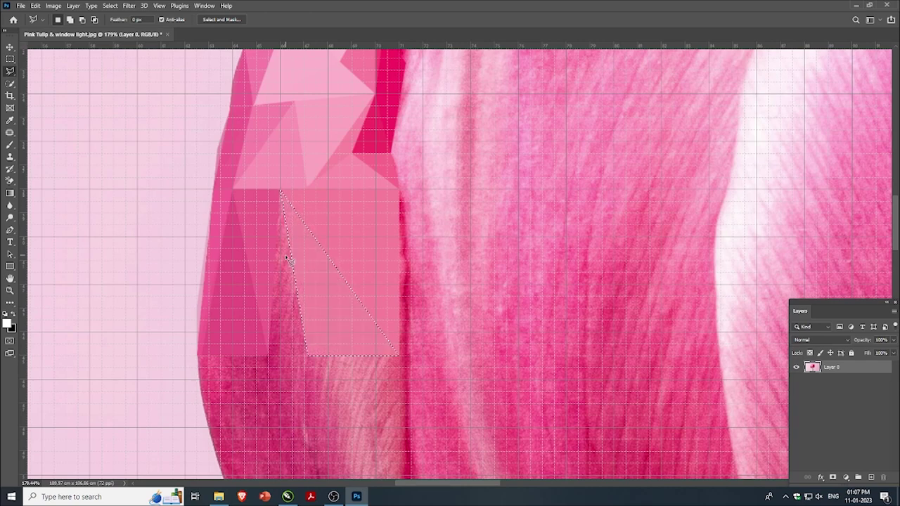
- Select an adjoining triangle beside the newly filled one
left_click(280, 192)
left_click(306, 356)
left_click(272, 362)
left_click(280, 192)
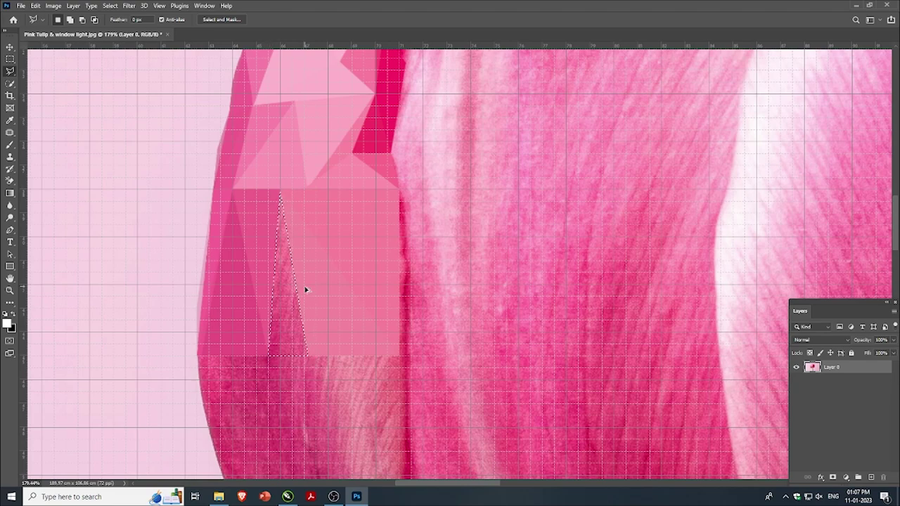
- Outline and deselect a thin strip along the petal edge, then begin a facet lower down
scroll(304, 286, "up", 1)
left_click(412, 128)
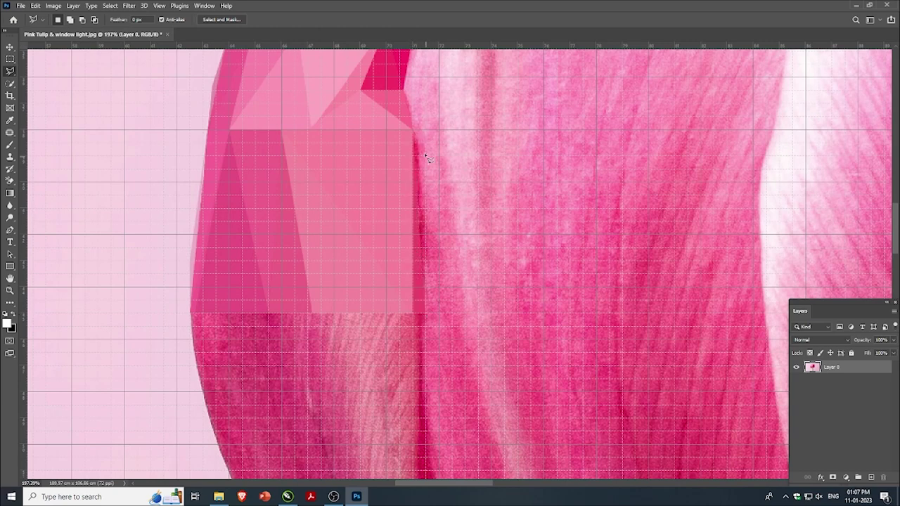
left_click(423, 314)
left_click(412, 129)
key("ctrl+d")
scroll(269, 221, "down", 2)
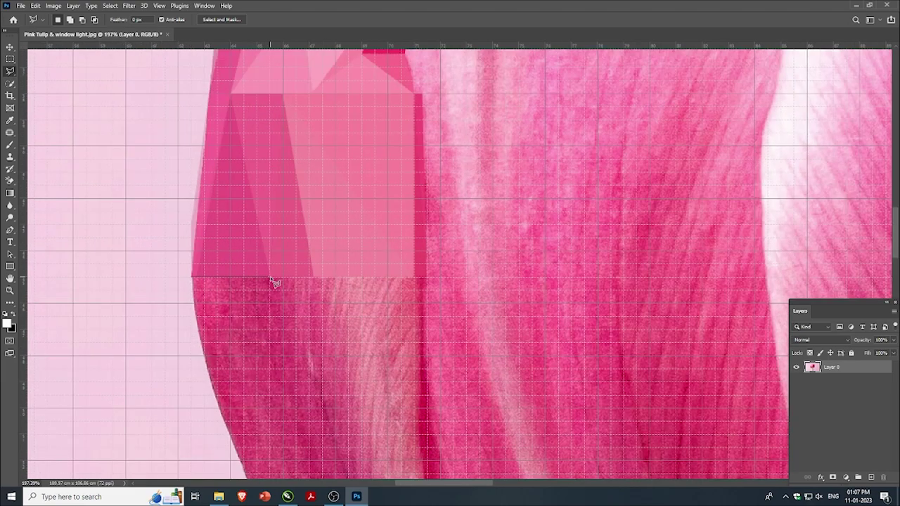
left_click(295, 277)
left_click(244, 473)
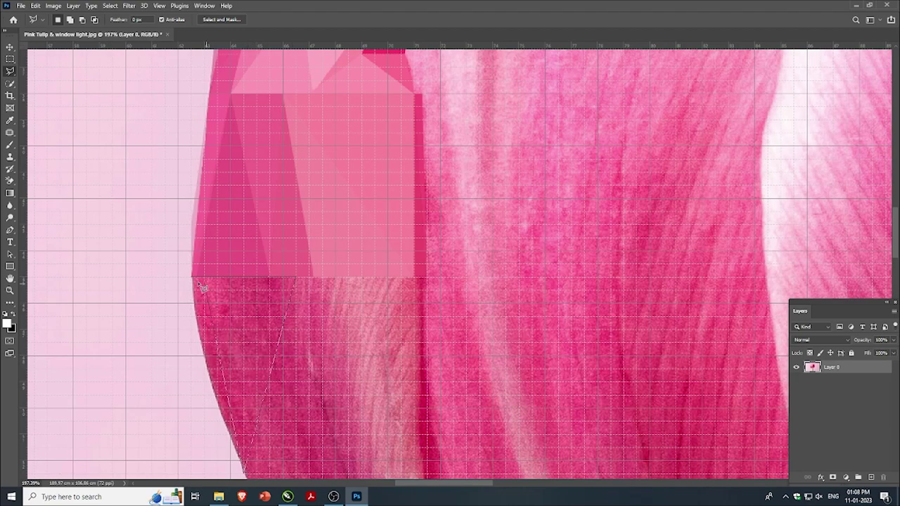
- Finish the outline along the petal's left edge and deselect it
scroll(215, 247, "down", 2)
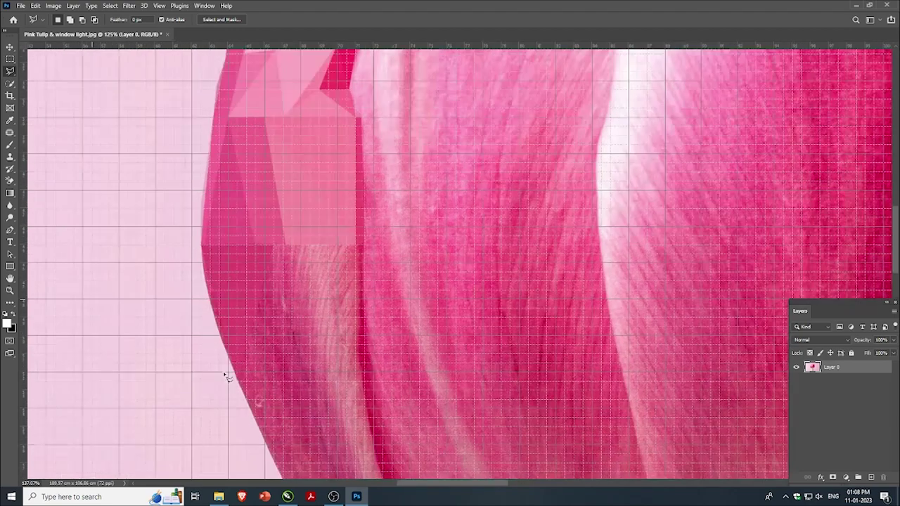
left_click(243, 380)
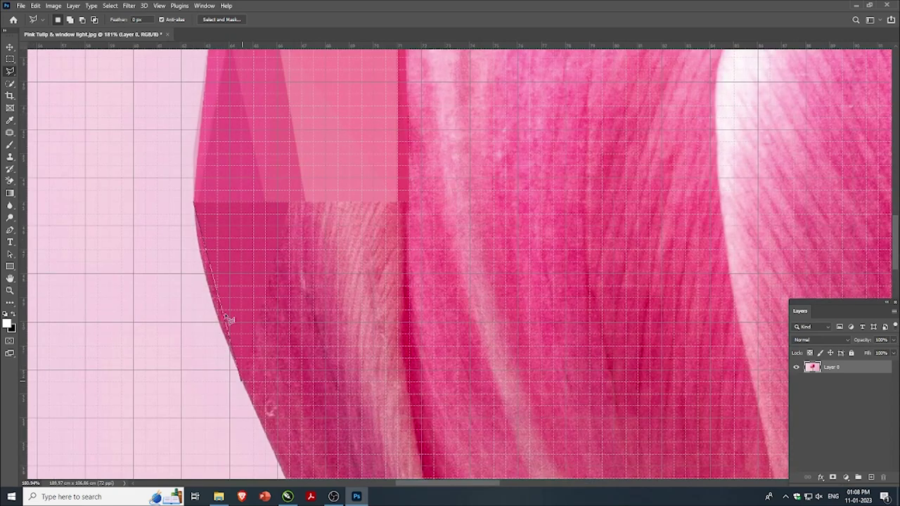
left_click(211, 293)
left_click(194, 205)
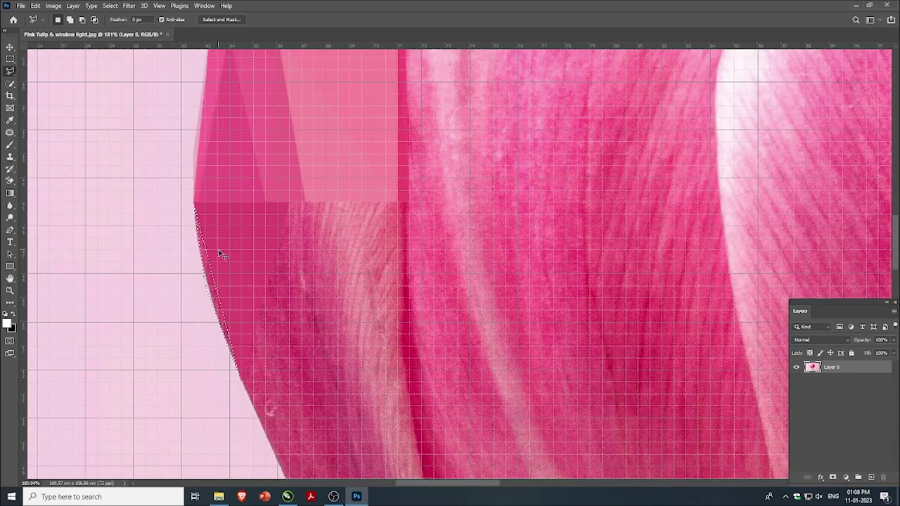
key("ctrl+d")
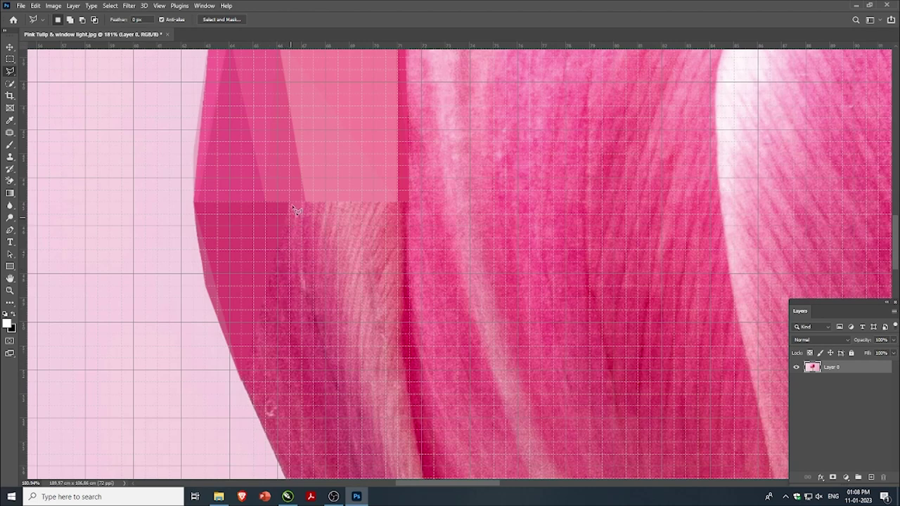
- Outline a triangle down the petal edge, then drop the selection
left_click(288, 205)
left_click(266, 274)
left_click(243, 383)
left_click(267, 411)
left_click(348, 453)
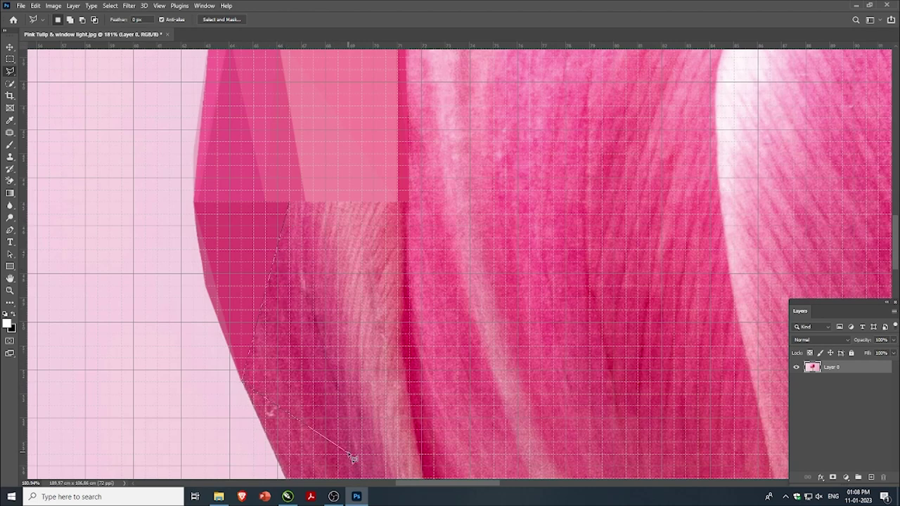
left_click(288, 206)
key("ctrl+d")
- Outline another triangle from a facet corner and deselect it
scroll(274, 211, "down", 2)
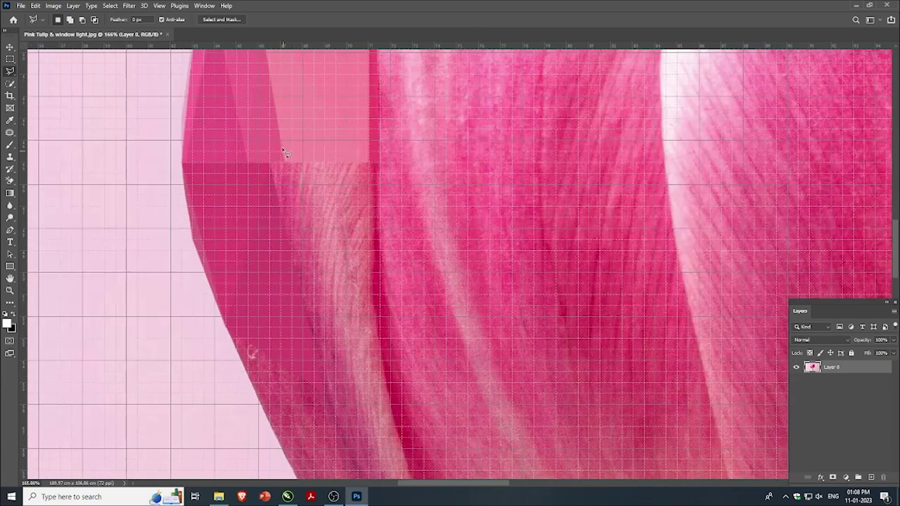
left_click(270, 166)
left_click(325, 396)
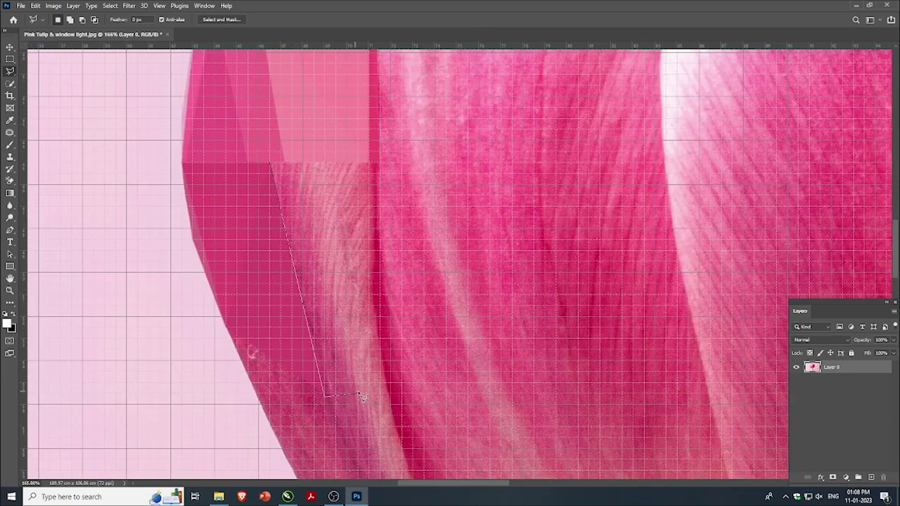
double_click(356, 393)
key("ctrl+d")
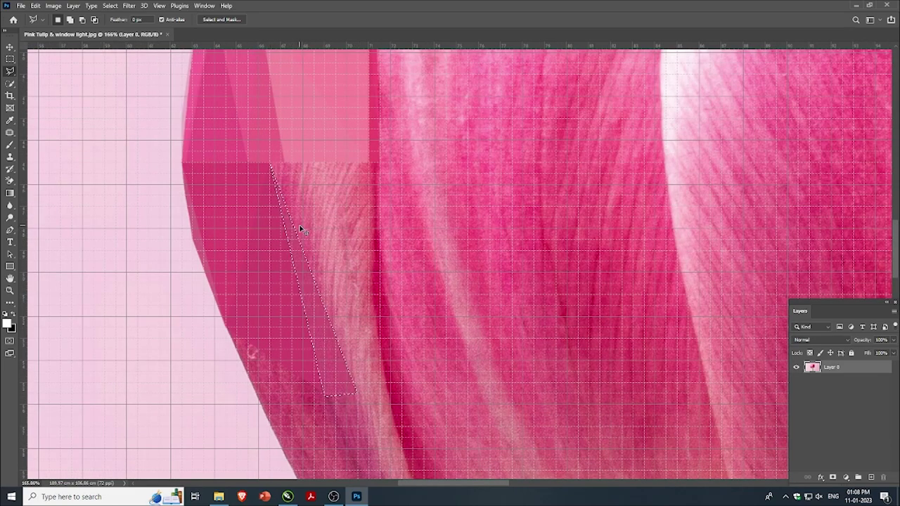
- Select a triangle at the facet's top corner and fill it with averaged dark pink
left_click(271, 163)
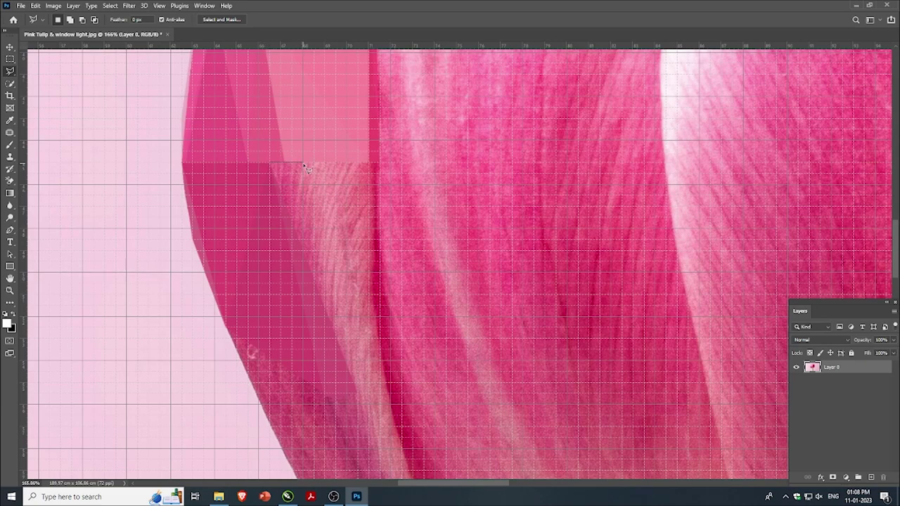
left_click(303, 164)
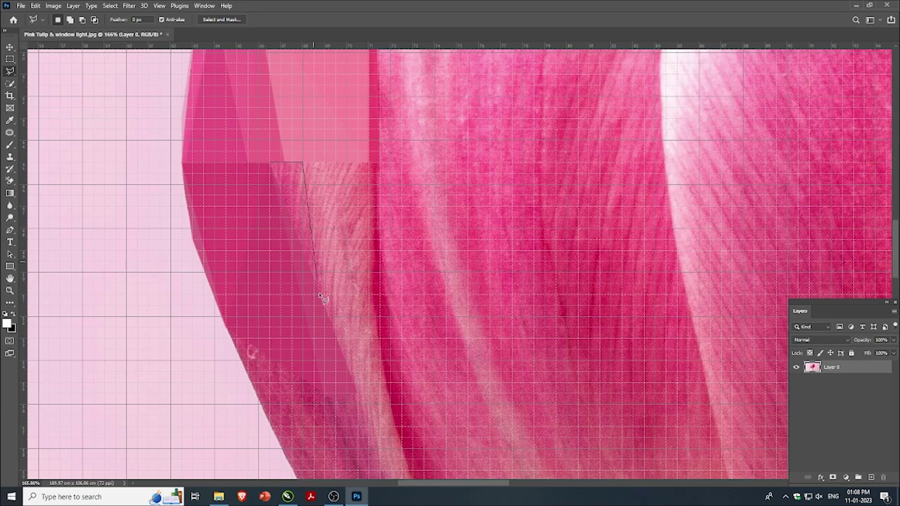
double_click(343, 352)
key("ctrl+f")
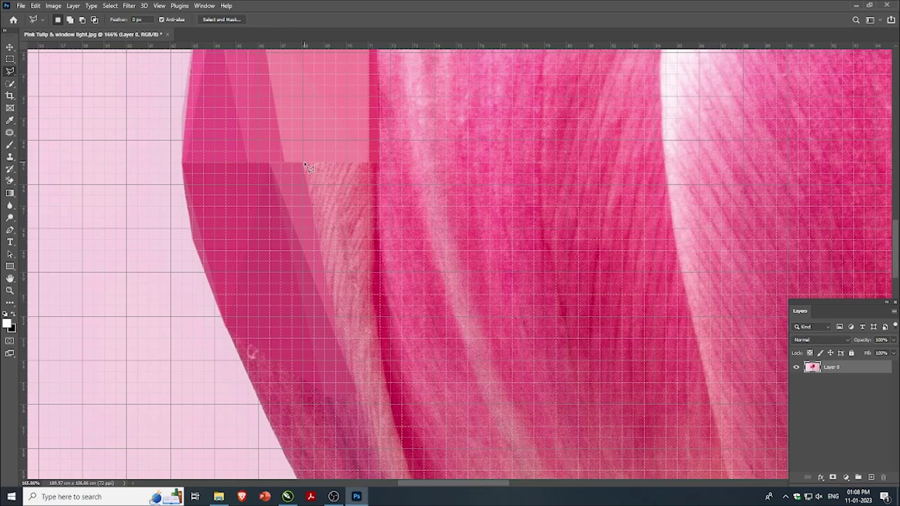
- Select the four-sided facet beside it and fill it with averaged pink
left_click(304, 164)
left_click(346, 163)
left_click(343, 336)
left_click(303, 164)
key("ctrl+f")
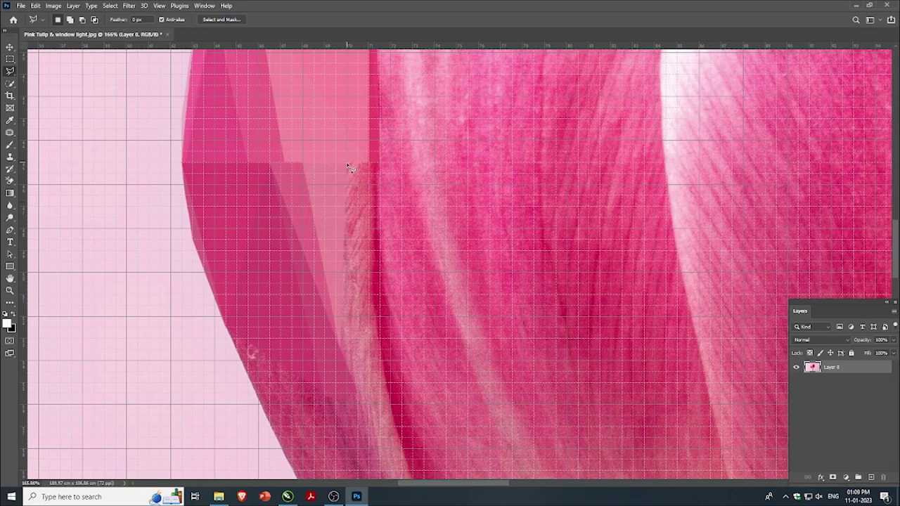
left_click(346, 162)
left_click(369, 163)
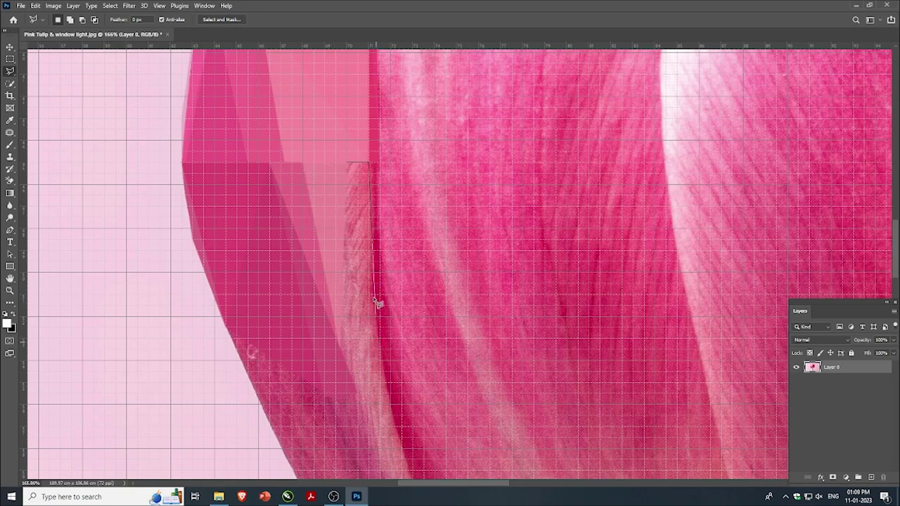
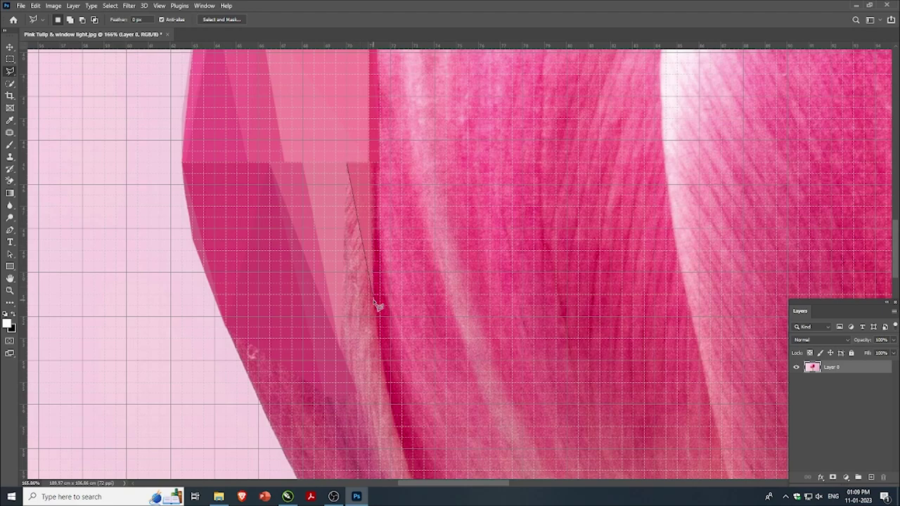
- Fill one lower-left petal-edge triangle with flat pink and outline the next triangle beside it
left_click(374, 301)
double_click(341, 346)
key("Delete")
left_click(341, 348)
left_click(374, 303)
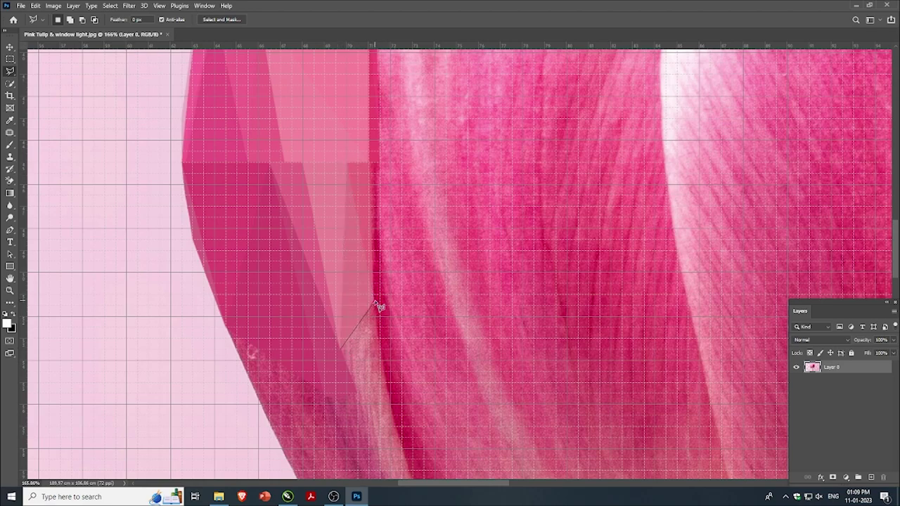
double_click(368, 364)
scroll(368, 363, "down", 3)
scroll(350, 316, "up", 3)
- Trace another small triangle at the petal edge and discard an unfinished outline lower down
left_click(364, 258)
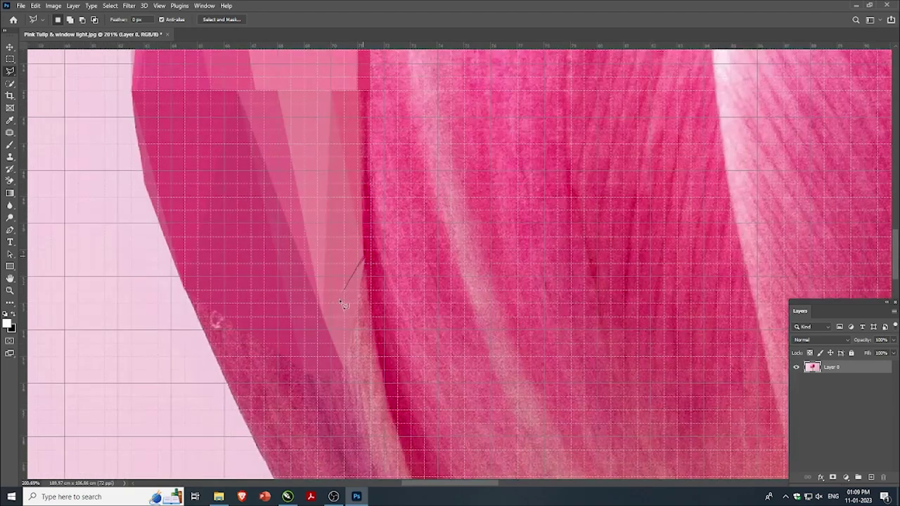
left_click(364, 263)
scroll(362, 287, "down", 2)
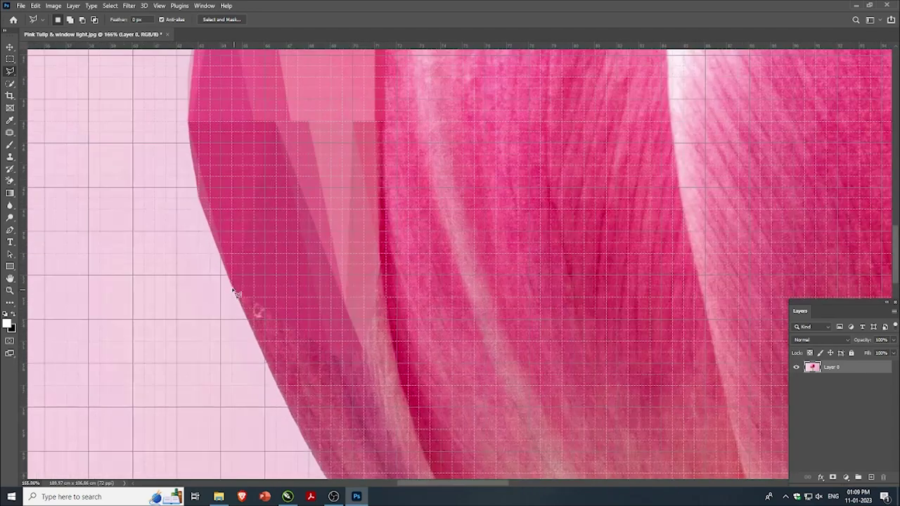
left_click(235, 288)
left_click(329, 351)
key("Escape")
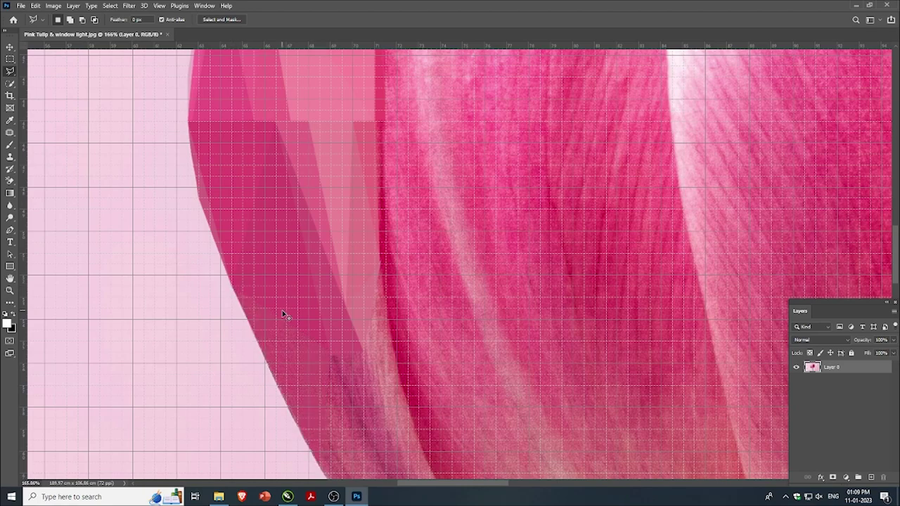
scroll(284, 315, "down", 2)
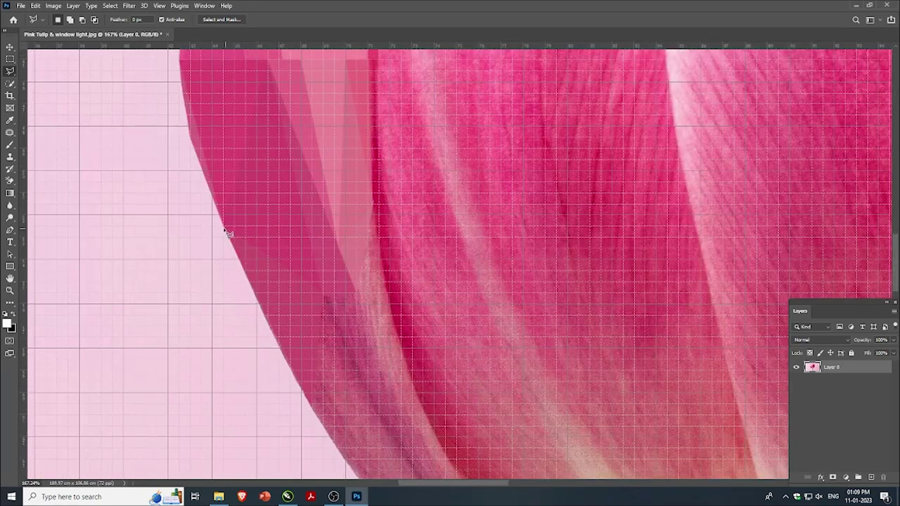
- Select a long triangle down the petal's outer edge and cancel a stray extra corner
left_click(227, 231)
left_click(311, 409)
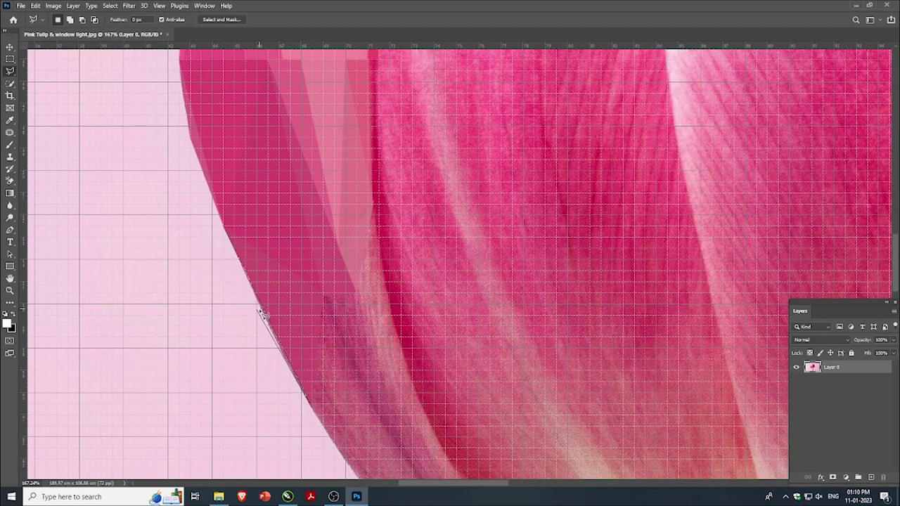
left_click(228, 232)
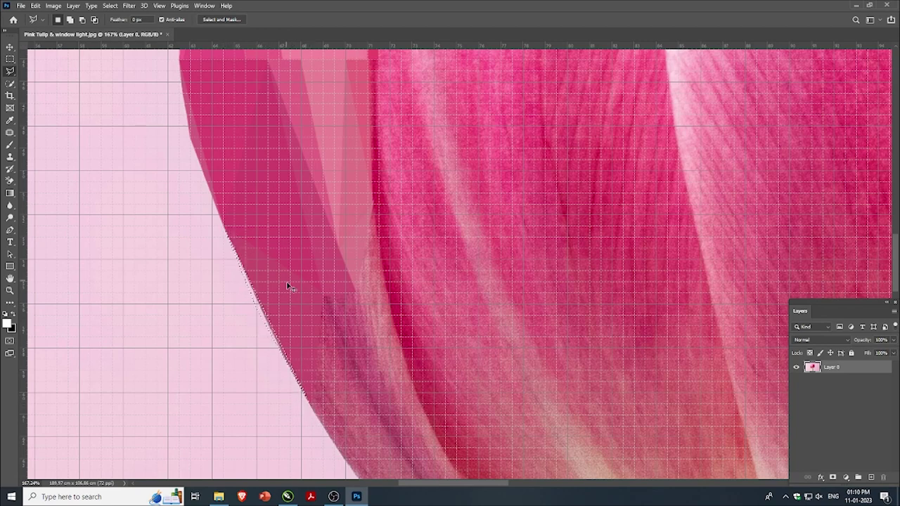
scroll(289, 286, "up", 2)
scroll(283, 289, "right", 2)
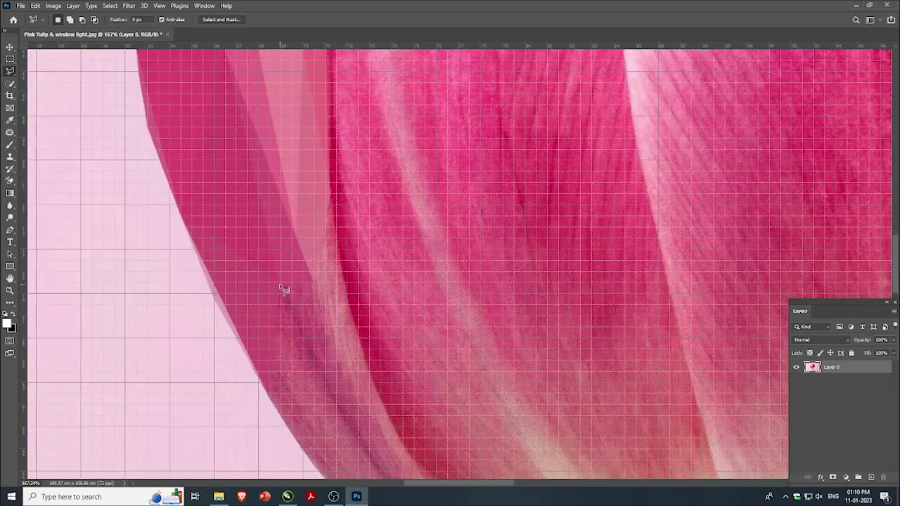
left_click(313, 283)
key("Escape")
- Select a triangle between the petal edge and fold, then start the next one
scroll(284, 291, "up", 2)
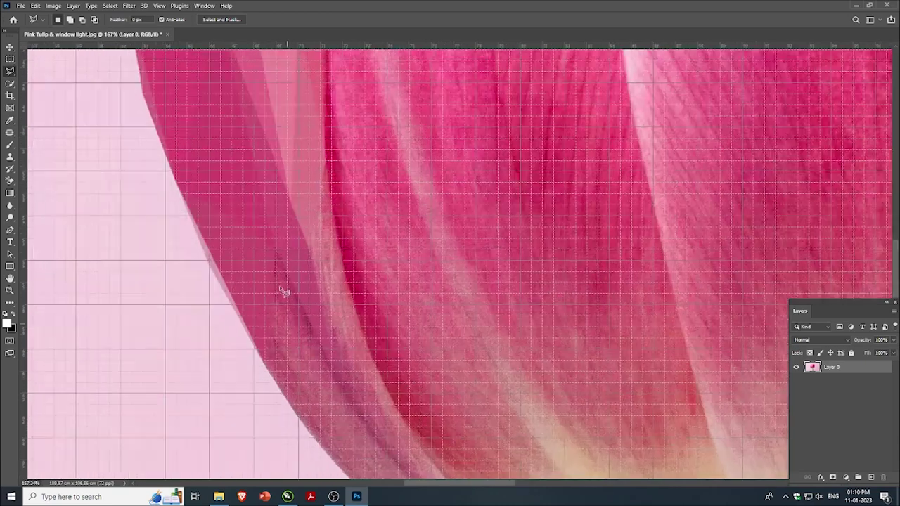
scroll(284, 291, "up", 1)
left_click(275, 249)
left_click(265, 353)
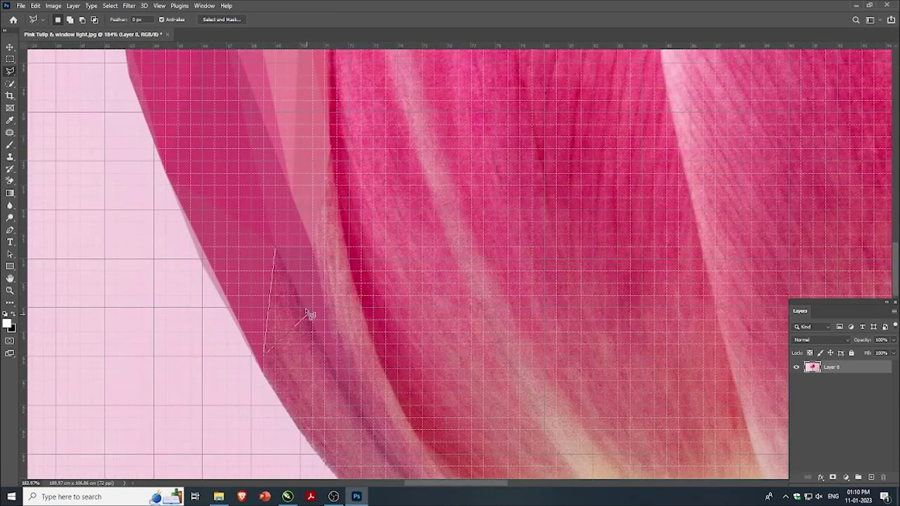
left_click(304, 309)
left_click(275, 248)
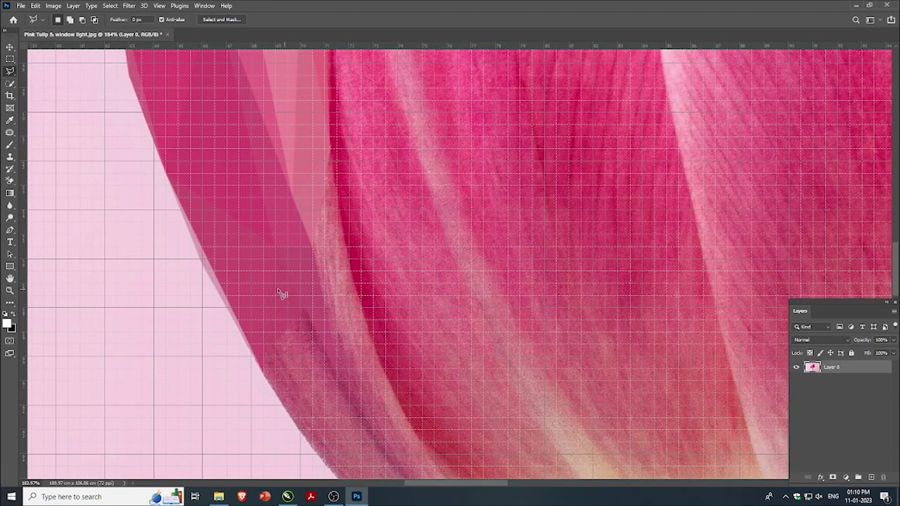
scroll(280, 296, "up", 1)
left_click(264, 337)
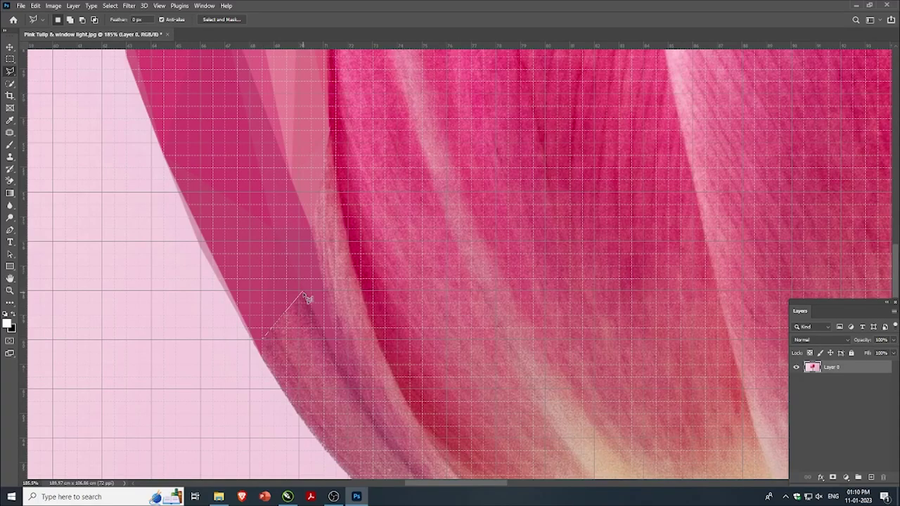
left_click(302, 294)
- Place three corners of a triangle along the lower-left petal edge
scroll(269, 386, "down", 3)
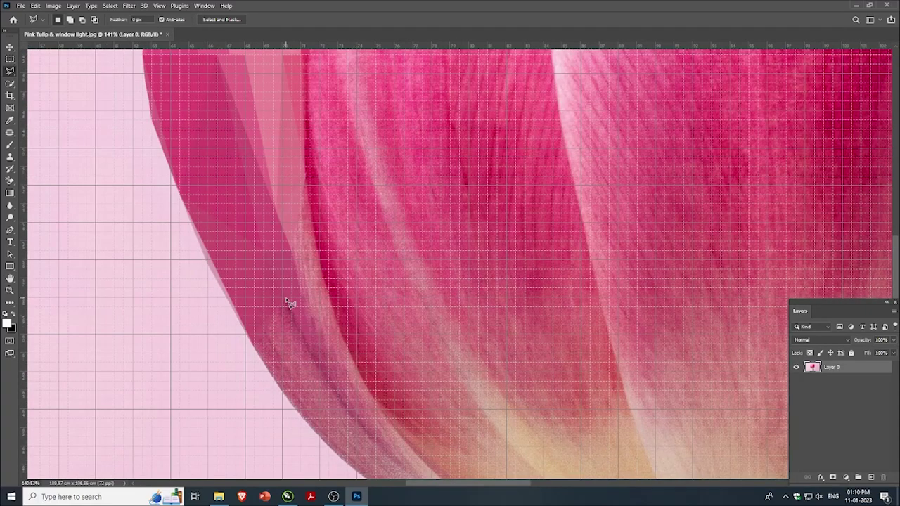
scroll(290, 320, "up", 3)
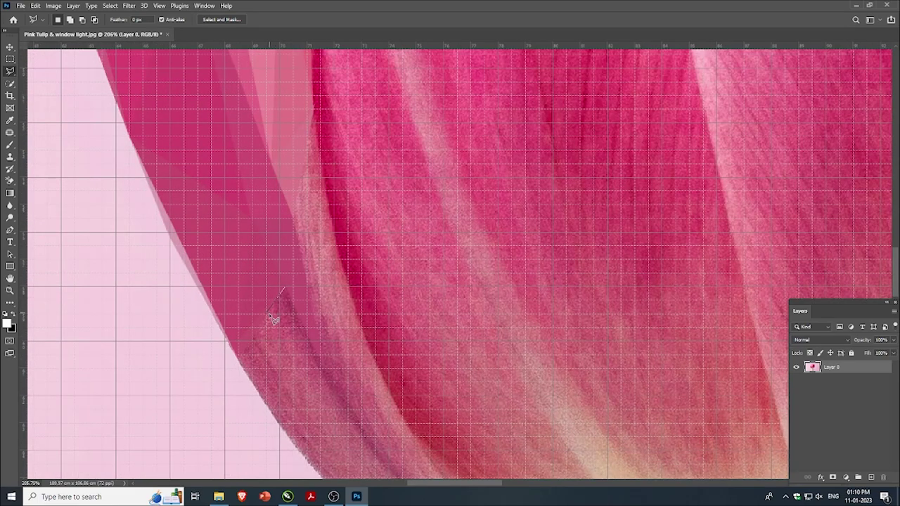
left_click(268, 314)
left_click(323, 367)
scroll(259, 309, "down", 3)
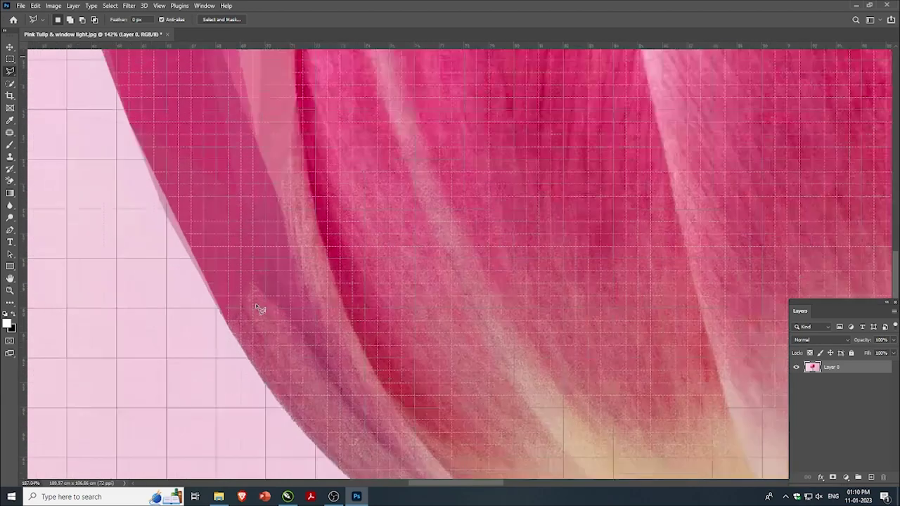
scroll(258, 308, "up", 3)
left_click(311, 336)
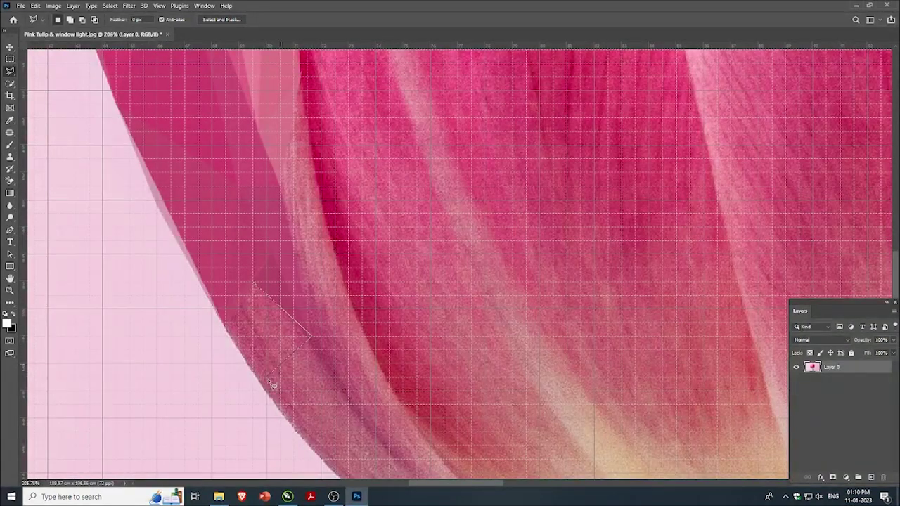
- Outline a long triangle down the petal edge, discard it, and restart the outline
left_click(255, 287)
left_click(290, 424)
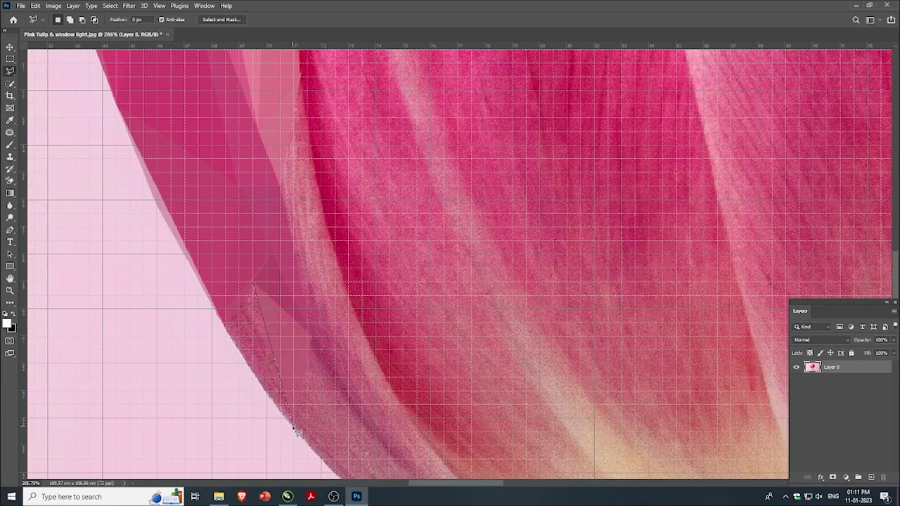
left_click(227, 327)
left_click(253, 286)
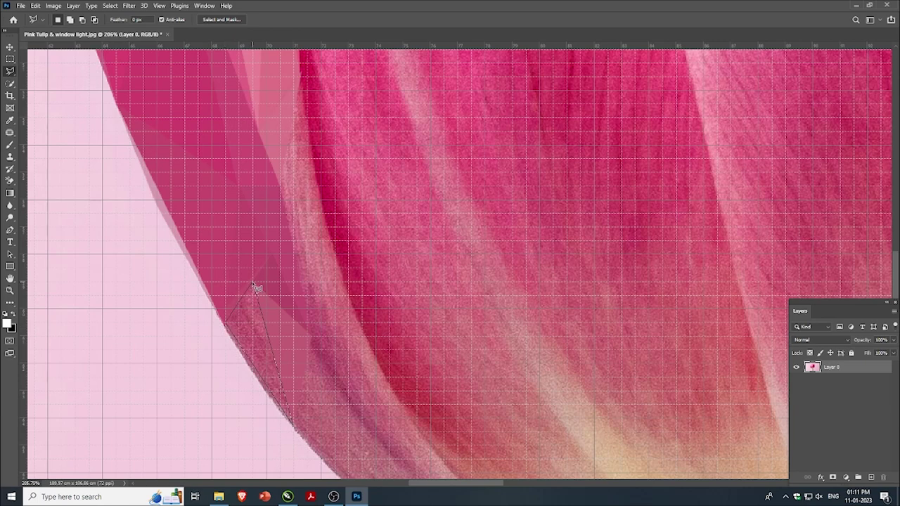
left_click(228, 327)
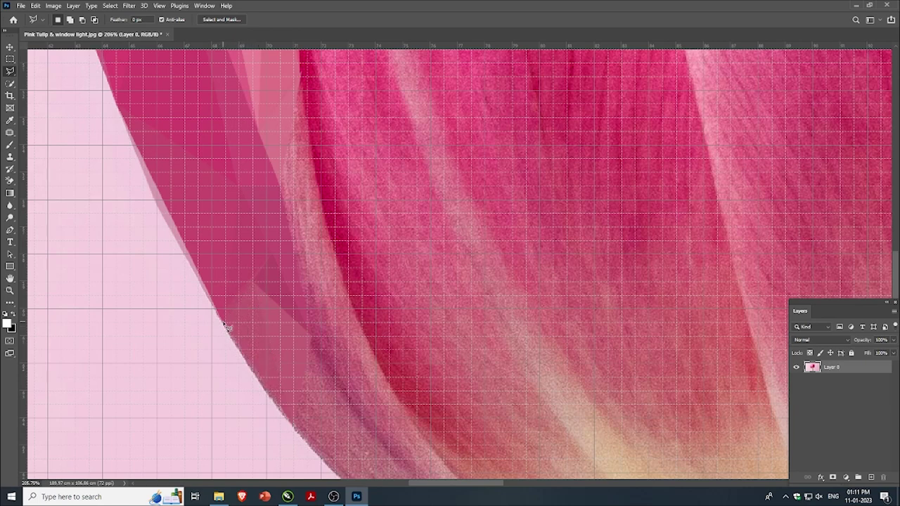
left_click(291, 426)
- Trace a three-corner outline toward the petal base, then cancel it
scroll(239, 331, "down", 2)
scroll(180, 288, "up", 2)
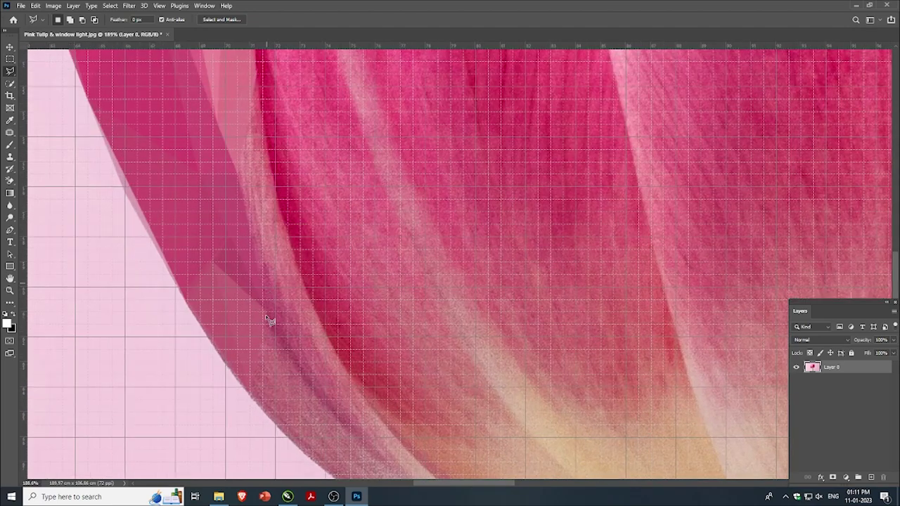
left_click(264, 312)
left_click(252, 397)
left_click(360, 447)
key("Escape")
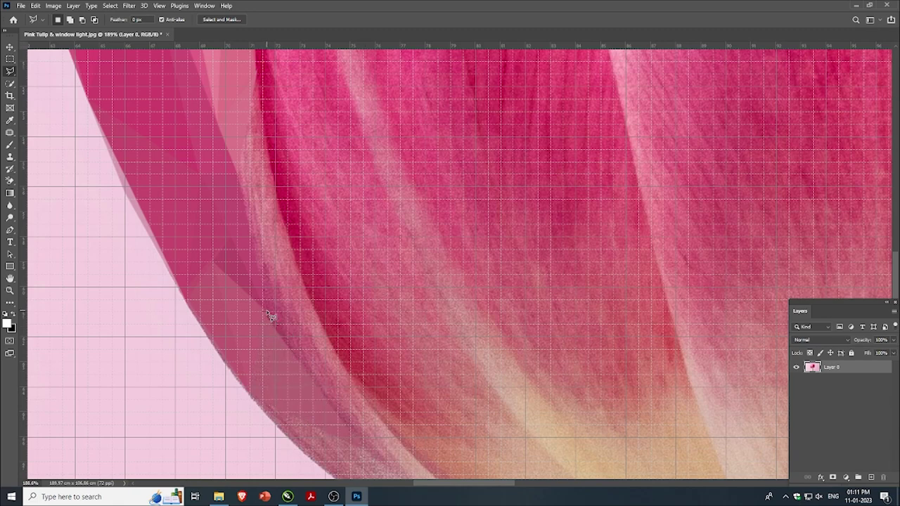
- Select a triangle near the petal base and discard a further unfinished outline
left_click(252, 398)
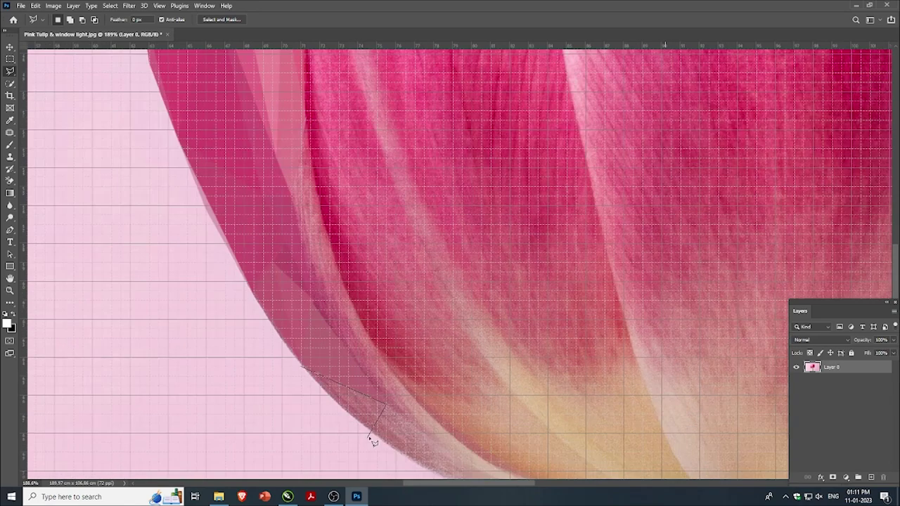
left_click(392, 392)
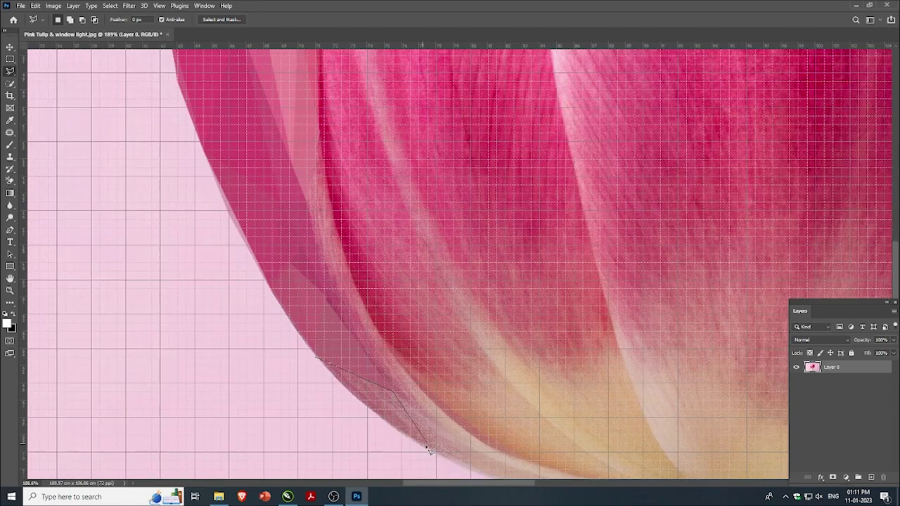
left_click(394, 427)
left_click(319, 360)
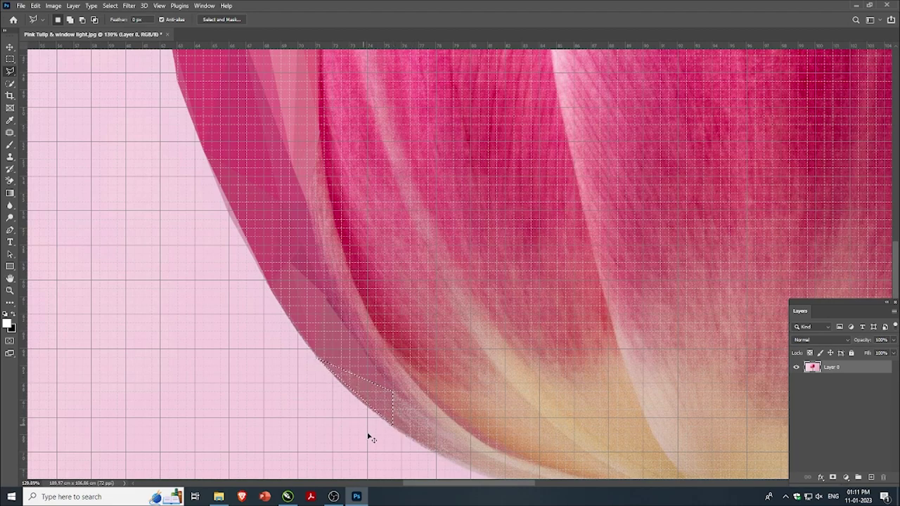
scroll(324, 350, "up", 2)
left_click(303, 337)
left_click(401, 424)
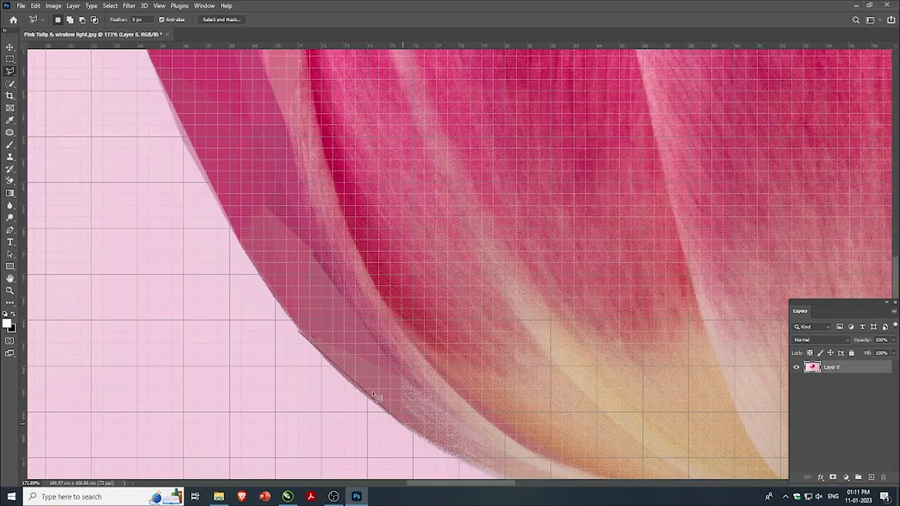
left_click(302, 338)
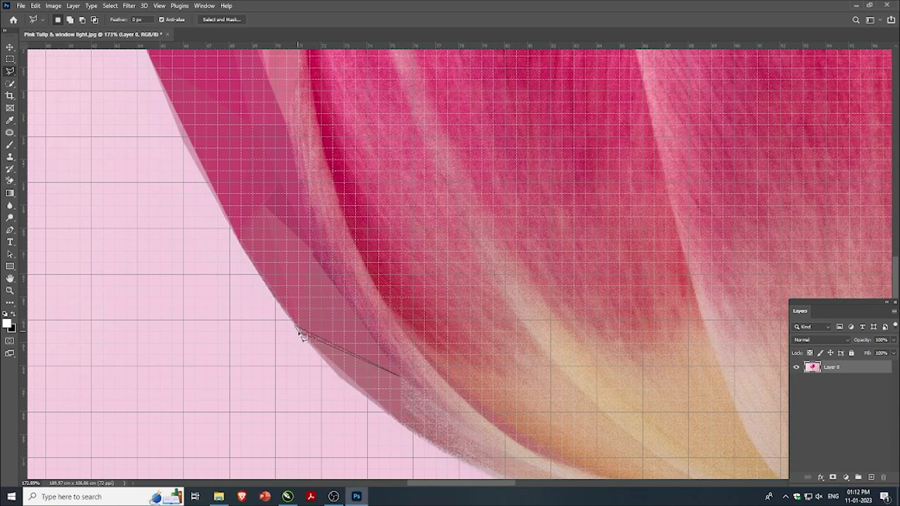
- Scroll lower and start a new triangle on the lower petal edge
scroll(302, 339, "down", 1)
scroll(305, 355, "down", 1)
scroll(330, 302, "down", 1)
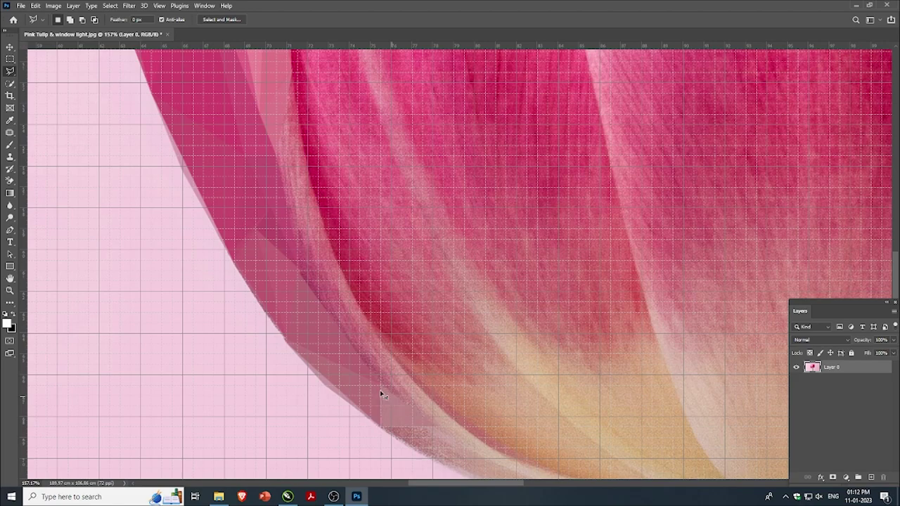
scroll(380, 394, "down", 1)
scroll(412, 428, "up", 1)
left_click(340, 391)
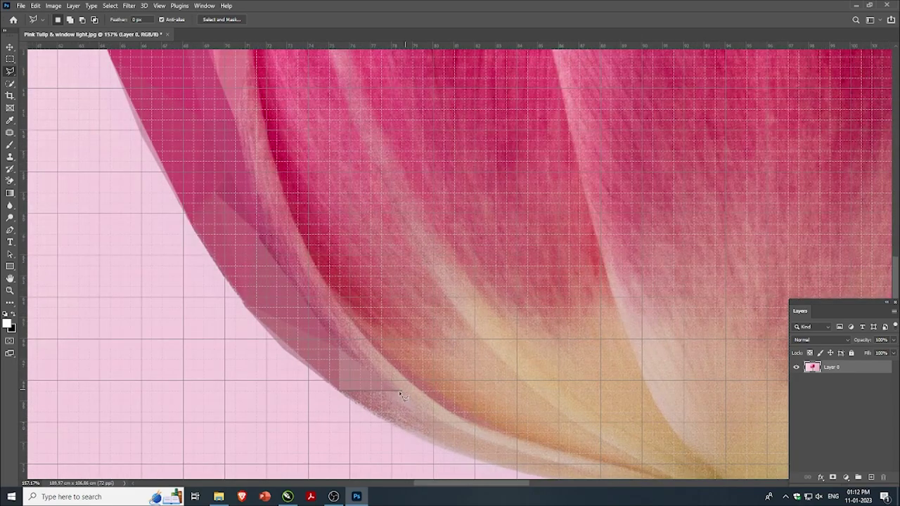
left_click(407, 431)
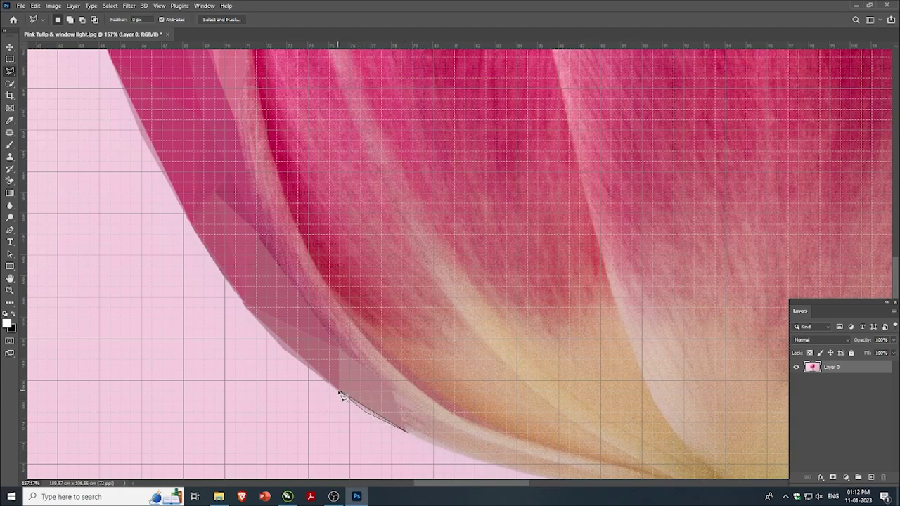
- Add a triangle corner further up the petal and scroll to review the edge
scroll(366, 394, "down", 2)
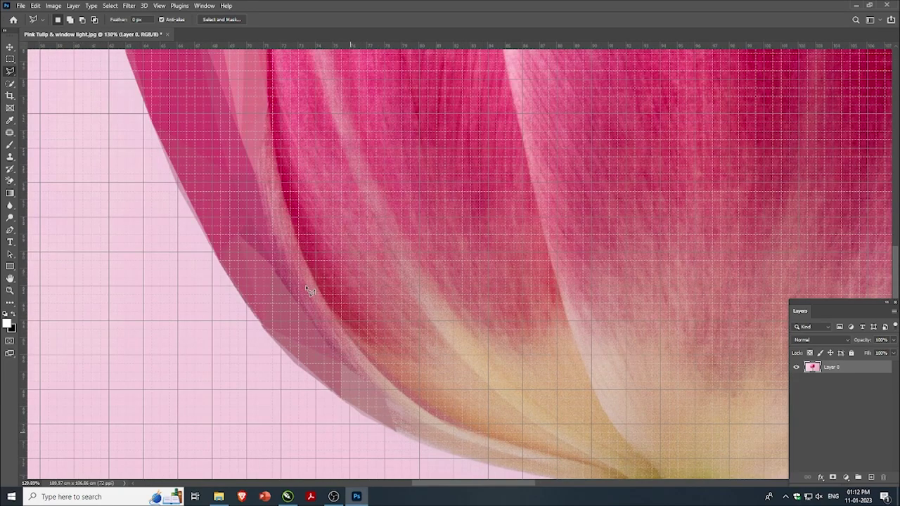
scroll(310, 291, "up", 2)
left_click(346, 374)
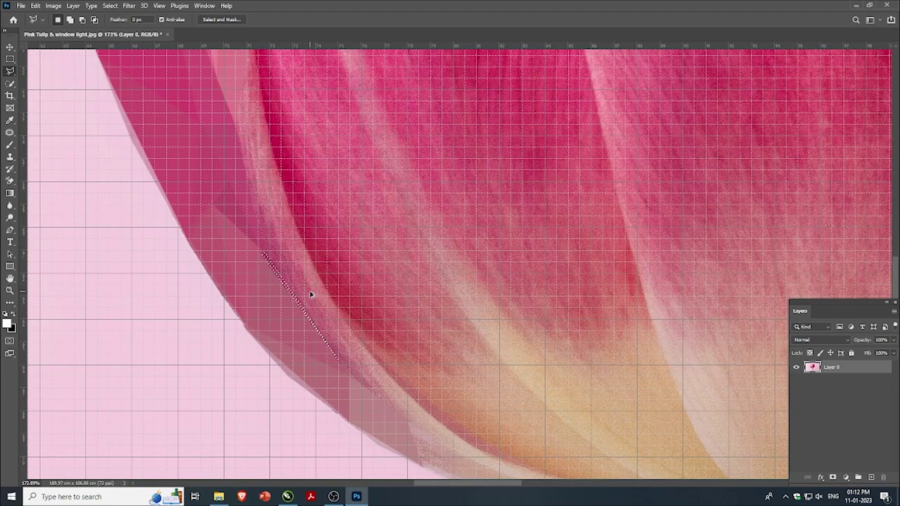
scroll(275, 317, "down", 1)
scroll(255, 317, "down", 2)
scroll(253, 257, "up", 1)
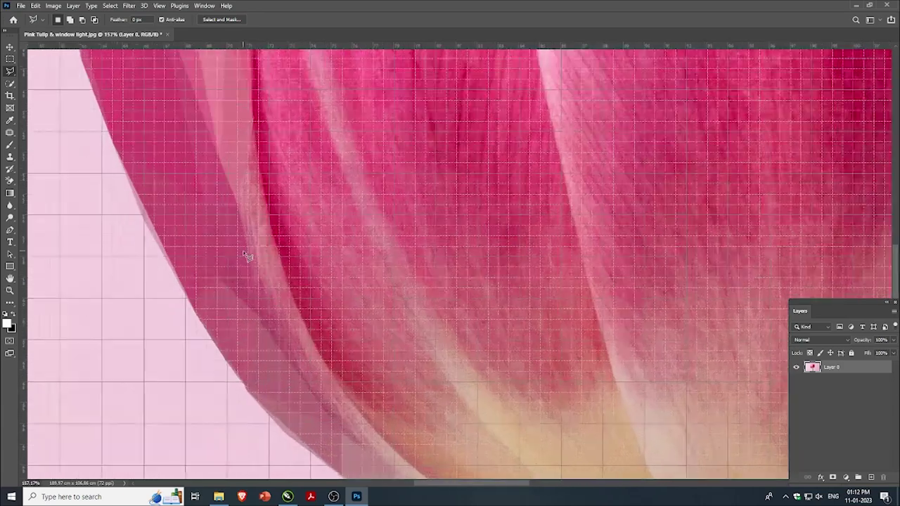
scroll(249, 243, "up", 1)
scroll(255, 288, "up", 1)
scroll(273, 343, "up", 1)
scroll(310, 380, "down", 2)
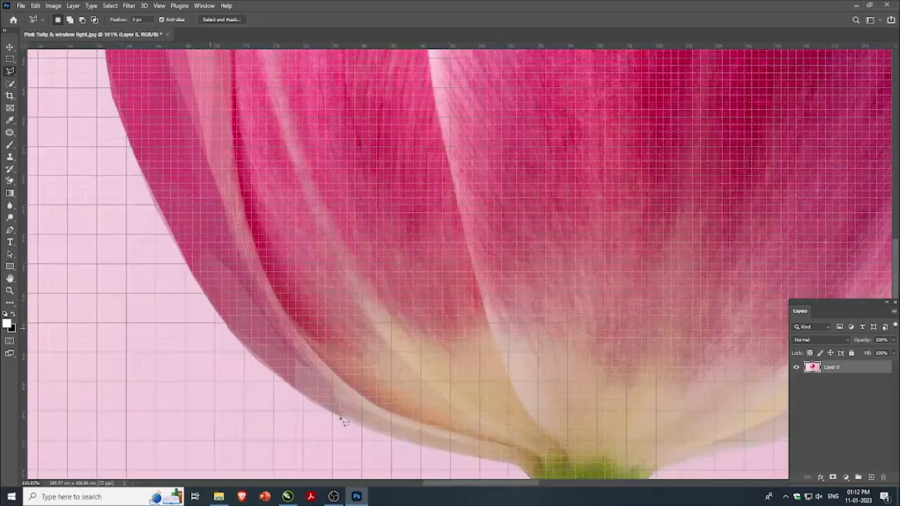
scroll(211, 296, "up", 1)
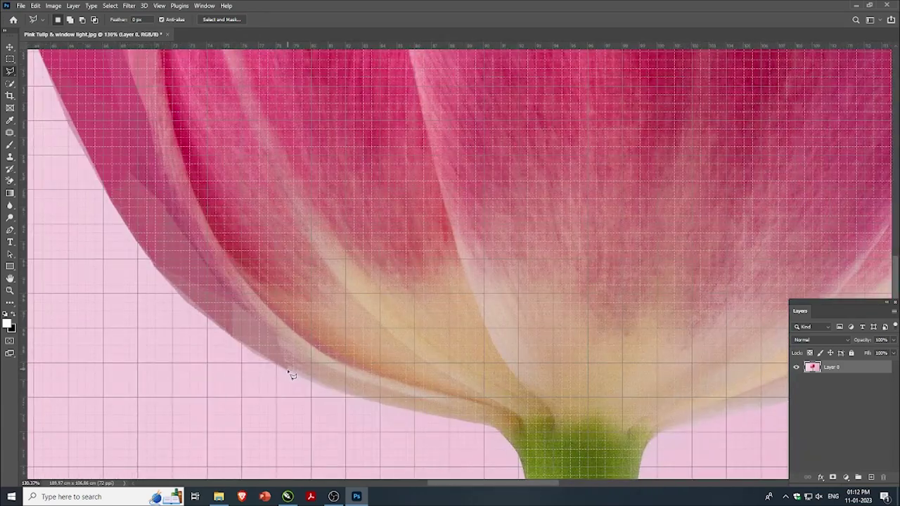
- Flatten a triangle near the petal's bottom edge to its average colour and deselect
left_click(275, 336)
left_click(349, 397)
left_click(286, 373)
key("Delete")
key("ctrl+d")
- Flatten a triangle and a thin sliver along the bottom petal edge
left_click(354, 398)
left_click(431, 413)
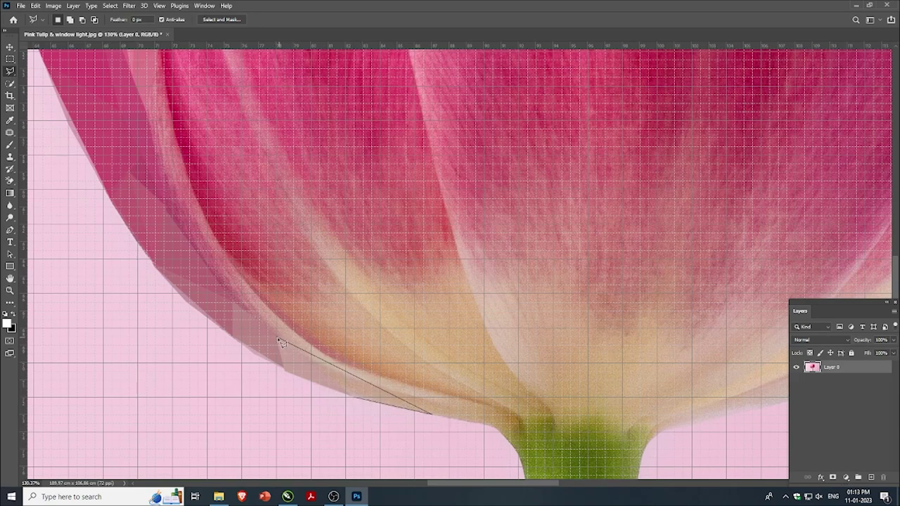
left_click(353, 396)
key("Delete")
key("ctrl+d")
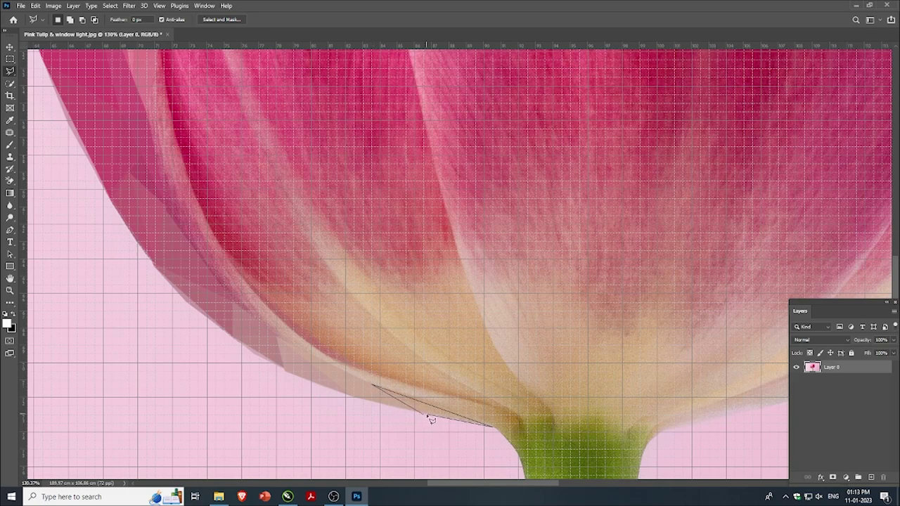
double_click(397, 424)
key("Delete")
key("ctrl+d")
- Select a small triangle near the petal edge and start another toward the base
left_click(277, 338)
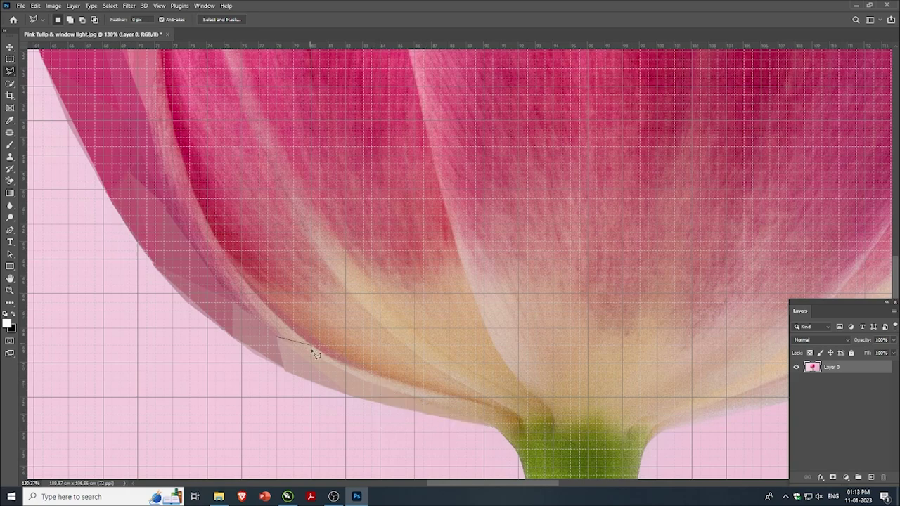
left_click(278, 338)
double_click(340, 360)
left_click(311, 354)
left_click(383, 388)
scroll(317, 357, "up", 3)
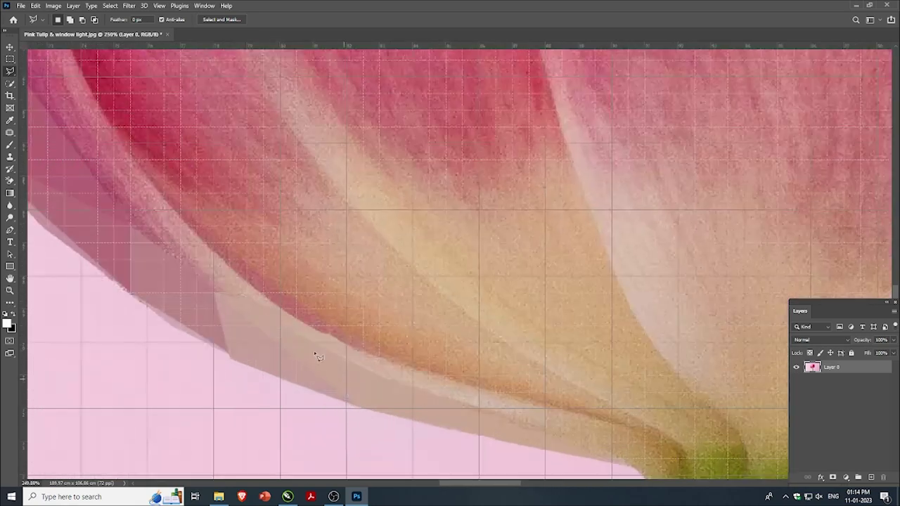
- Select a thin sliver along the petal edge and flatten it to one colour
left_click(281, 327)
scroll(267, 340, "down", 2)
scroll(401, 385, "down", 1)
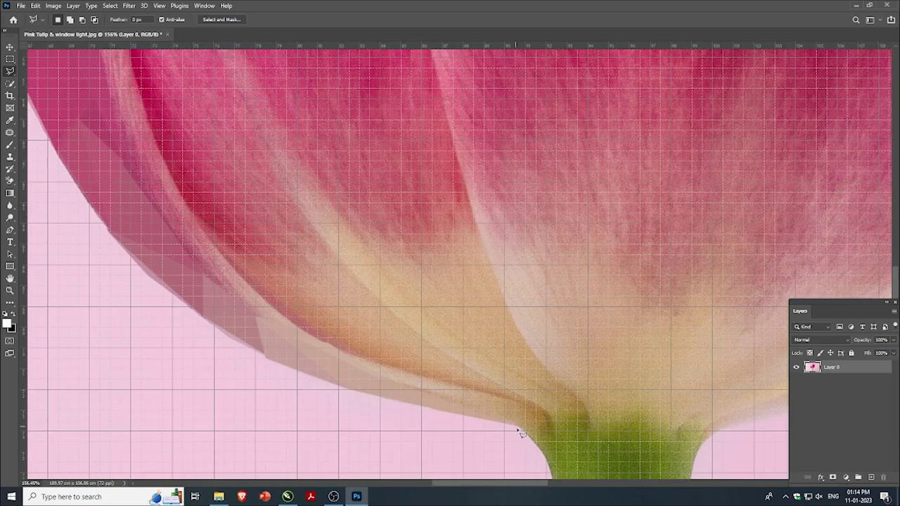
left_click(338, 350)
left_click(386, 381)
left_click(449, 384)
left_click(340, 349)
key("ctrl+d")
- Select a triangle at the stem base after two cancelled attempts
left_click(462, 385)
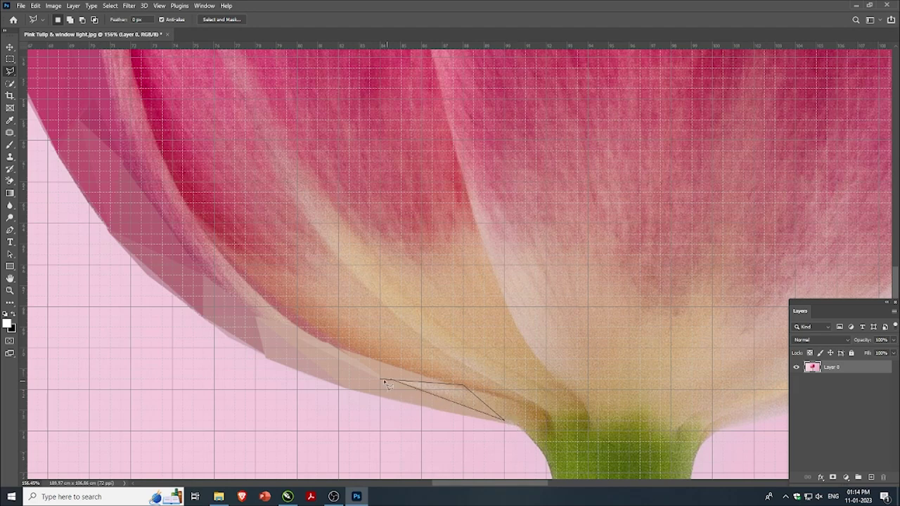
key("Escape")
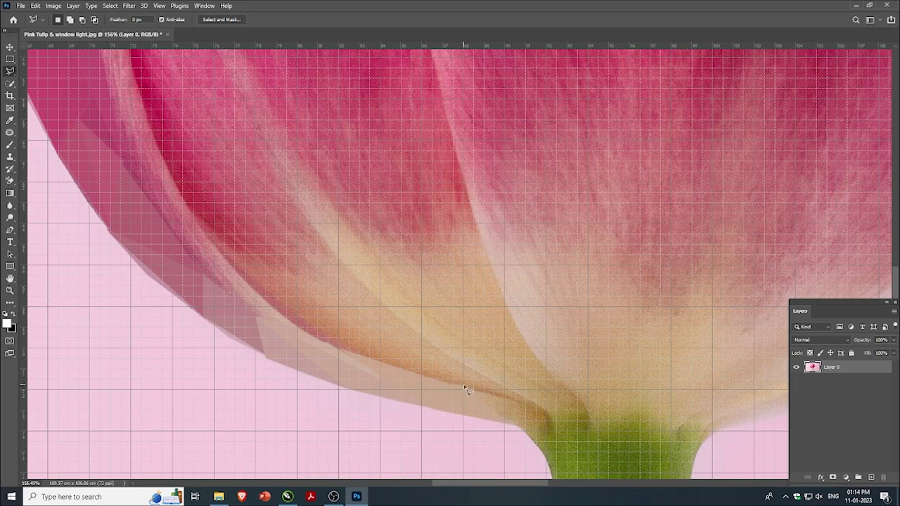
left_click(464, 384)
key("Escape")
left_click(504, 422)
left_click(546, 421)
left_click(508, 425)
- Hide the canvas grid to reveal the whole faceted tulip
scroll(529, 431, "down", 3)
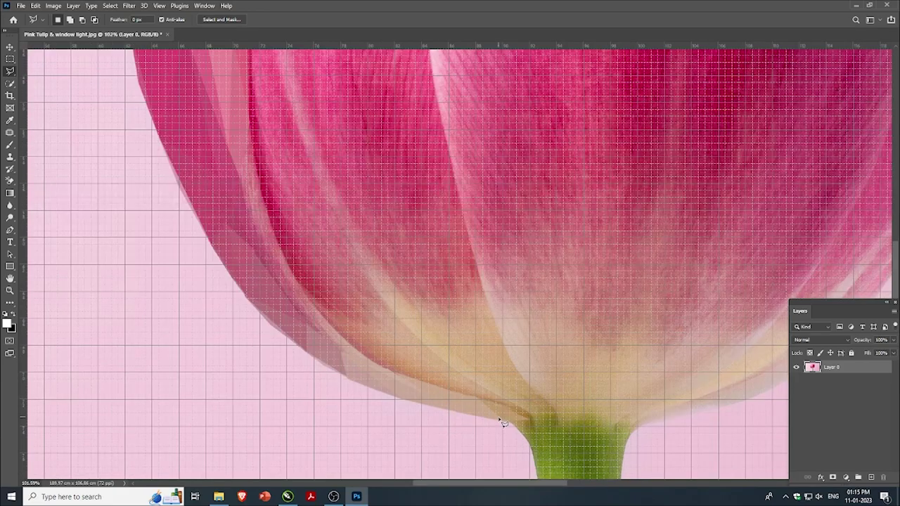
scroll(443, 431, "down", 3)
scroll(383, 208, "down", 1)
scroll(394, 232, "up", 2)
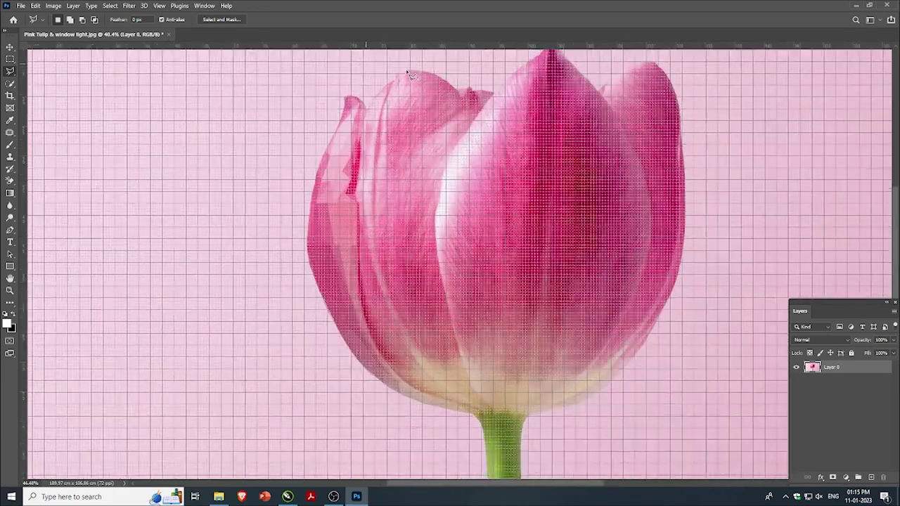
scroll(360, 129, "up", 3)
scroll(360, 129, "up", 3)
left_click(159, 5)
mouse_move(166, 201)
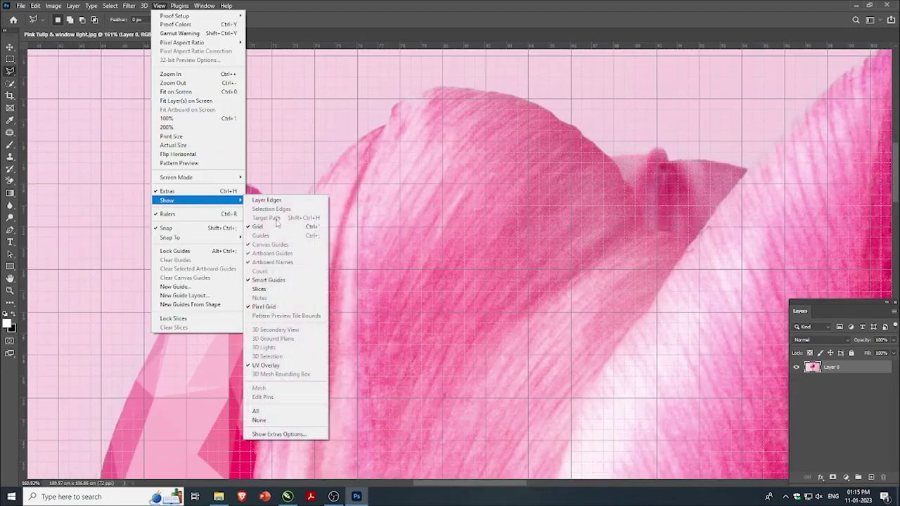
left_click(280, 229)
scroll(280, 230, "down", 2)
scroll(291, 177, "down", 3)
- Flatten a triangle on the upper-left petal edge to its average colour, then deselect
scroll(357, 209, "up", 1)
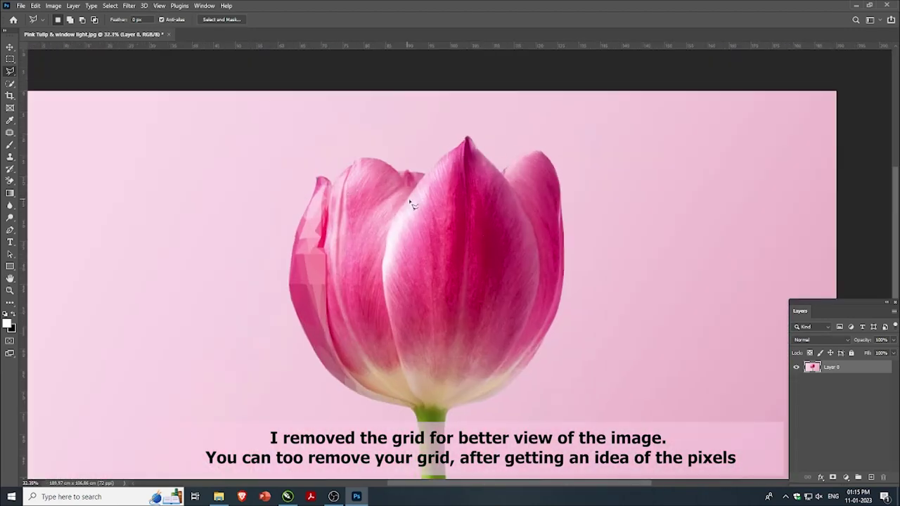
scroll(358, 168, "up", 1)
scroll(359, 165, "up", 1)
scroll(348, 174, "up", 1)
scroll(338, 180, "up", 1)
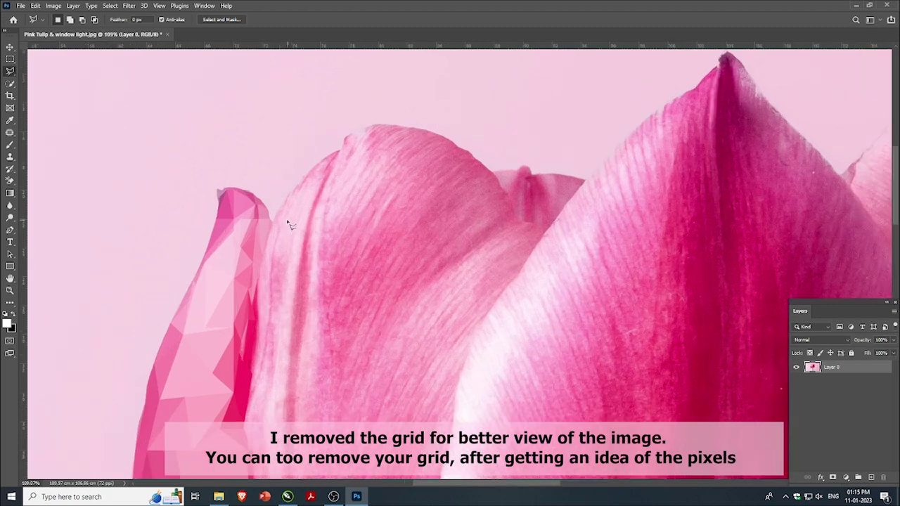
scroll(288, 225, "up", 1)
left_click(271, 223)
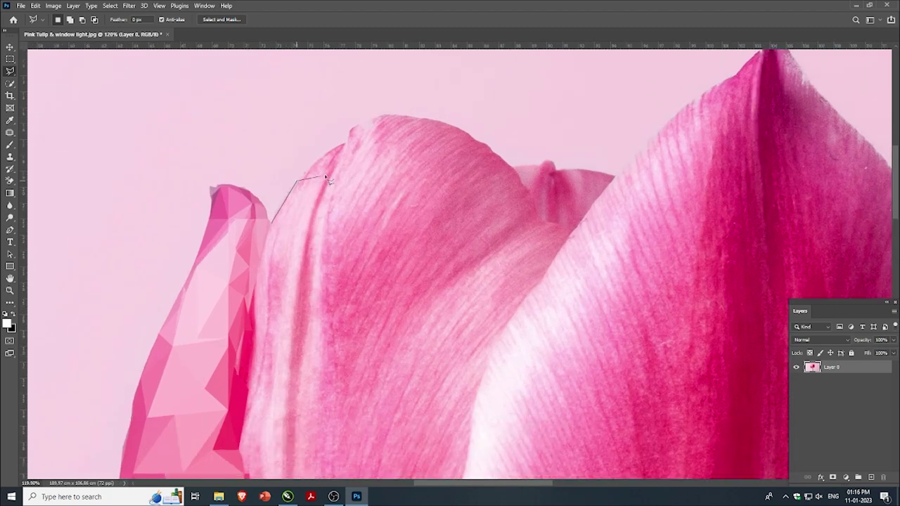
left_click(272, 222)
left_click(327, 174)
left_click(286, 274)
left_click(272, 223)
key("ctrl+f")
key("ctrl+d")
- Outline a triangle from the petal's left edge up toward its tip
left_click(295, 182)
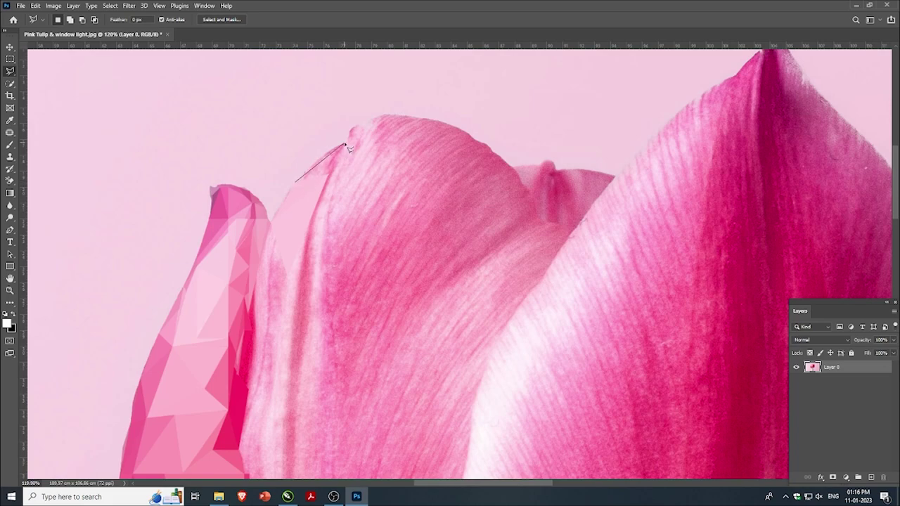
left_click(297, 180)
scroll(309, 183, "up", 3)
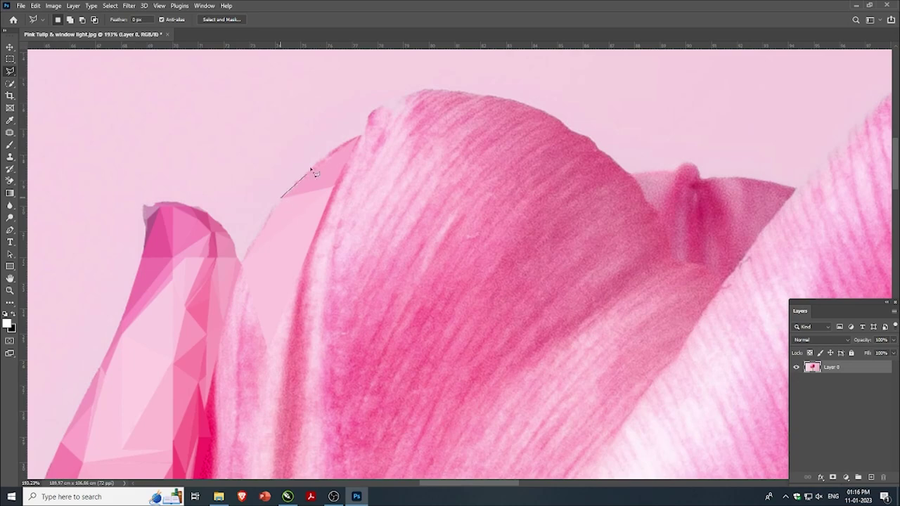
left_click(358, 137)
left_click(283, 196)
scroll(298, 202, "down", 2)
scroll(270, 238, "up", 1)
scroll(261, 232, "up", 1)
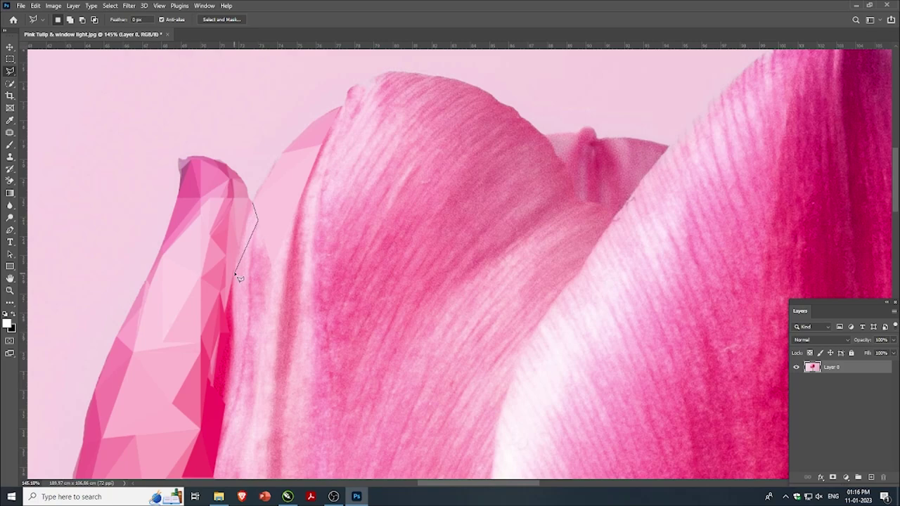
- Select a thin sliver along the petal's left edge and flatten it to one colour
left_click(237, 266)
left_click(252, 204)
scroll(232, 239, "up", 2)
scroll(230, 230, "up", 1)
left_click(225, 226)
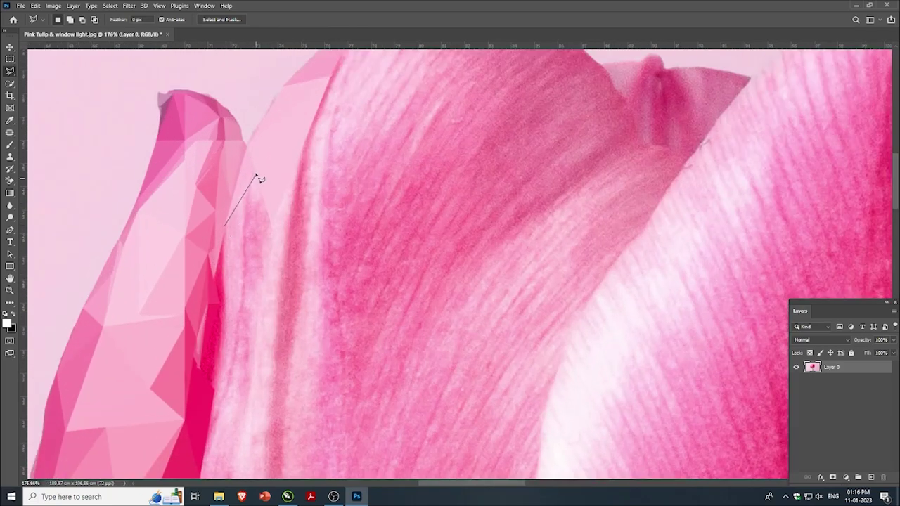
left_click(253, 171)
left_click(225, 227)
left_click(255, 170)
key("Escape")
double_click(246, 224)
key("ctrl+f")
key("ctrl+d")
- Flatten two more slivers along the petal's left edge to their average colours
left_click(270, 224)
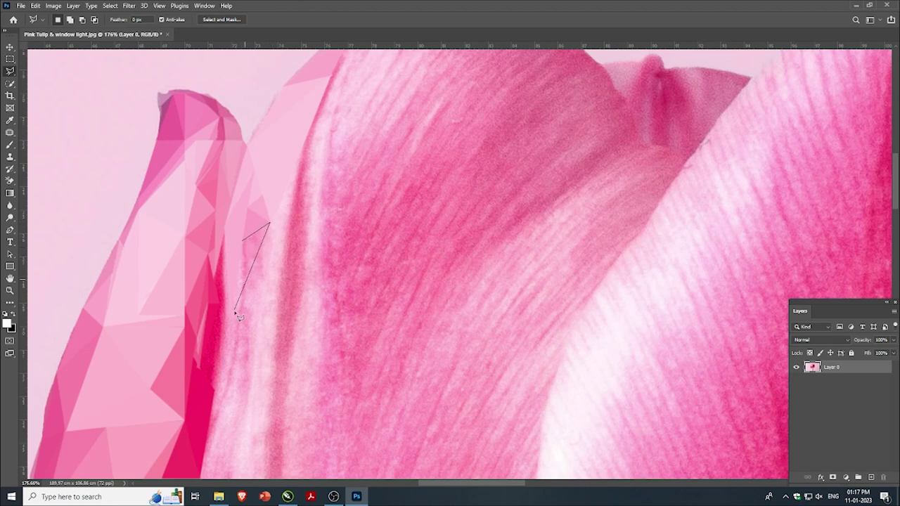
left_click(240, 309)
left_click(244, 243)
key("ctrl+f")
key("ctrl+d")
left_click(243, 239)
left_click(231, 307)
left_click(243, 239)
key("ctrl+f")
key("ctrl+d")
- Flatten two triangles reaching up the petal edge toward the tip to their average colours
left_click(283, 252)
left_click(239, 309)
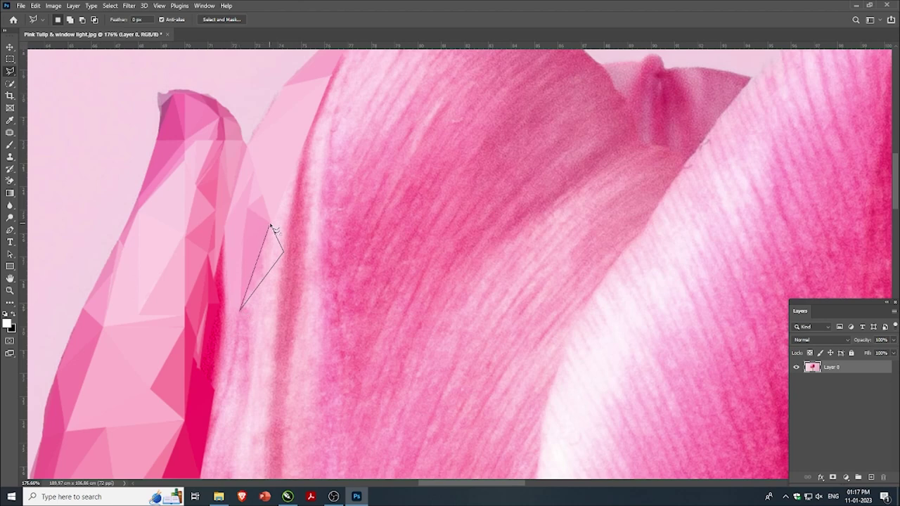
left_click(270, 225)
key("ctrl+f")
key("ctrl+d")
left_click(270, 225)
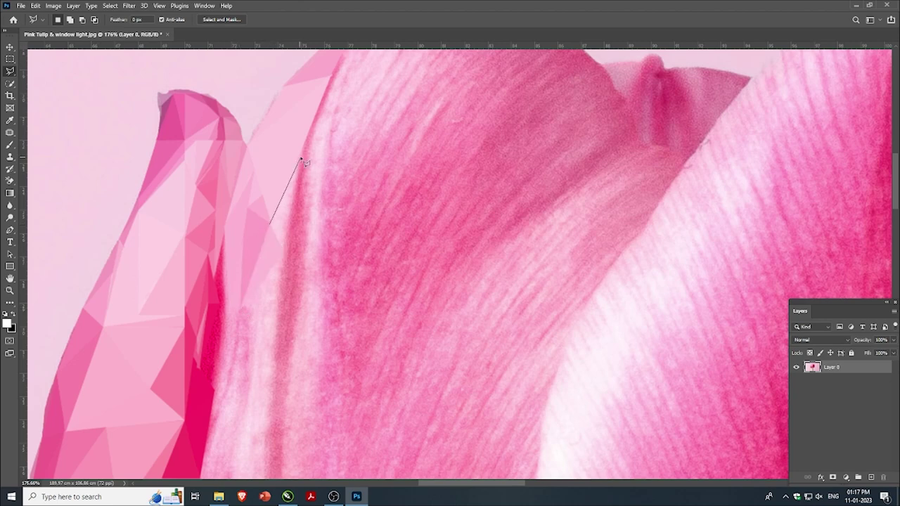
left_click(301, 153)
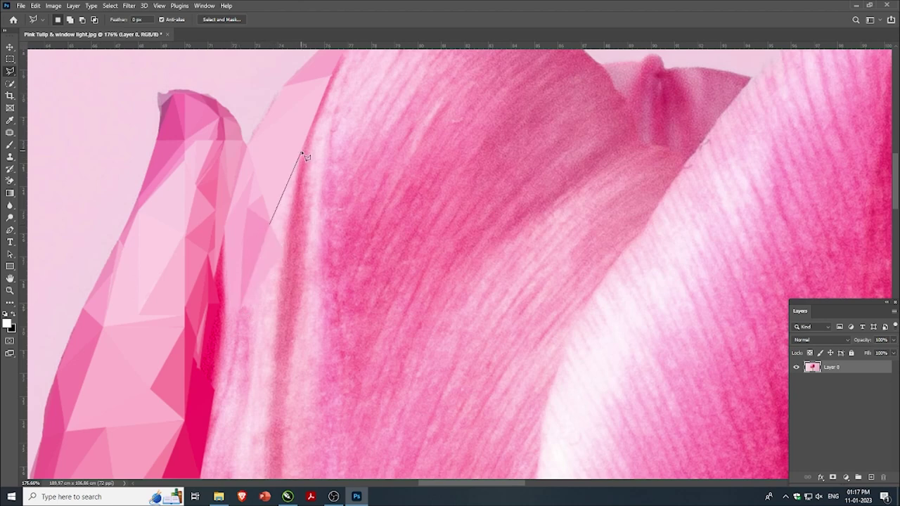
left_click(270, 225)
key("ctrl+f")
key("ctrl+d")
- Flatten two stacked triangles lower on the petal edge to their average colours
left_click(280, 252)
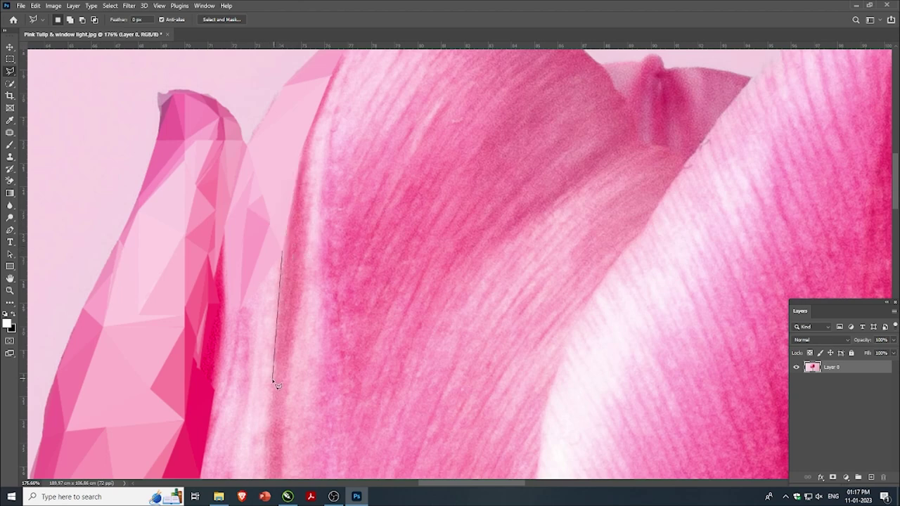
left_click(273, 379)
left_click(239, 309)
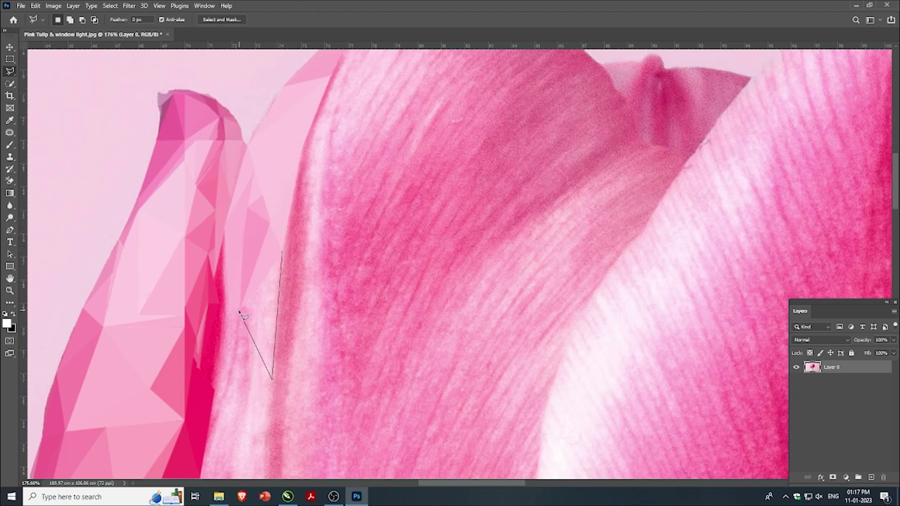
left_click(280, 254)
key("ctrl+f")
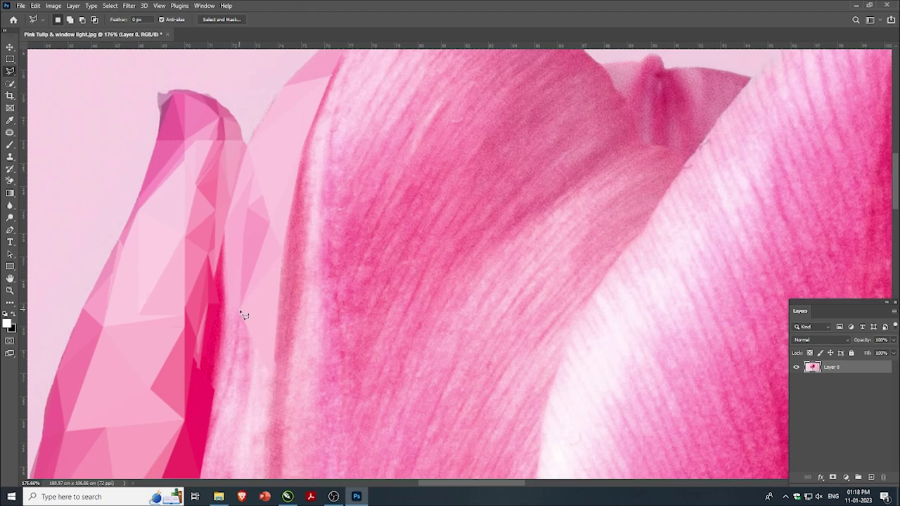
left_click(240, 311)
left_click(272, 380)
left_click(241, 456)
left_click(240, 310)
key("ctrl+f")
key("ctrl+d")
- Flatten a triangle and a thin sliver on the petal's left edge to their average colours
scroll(234, 344, "down", 3, "alt")
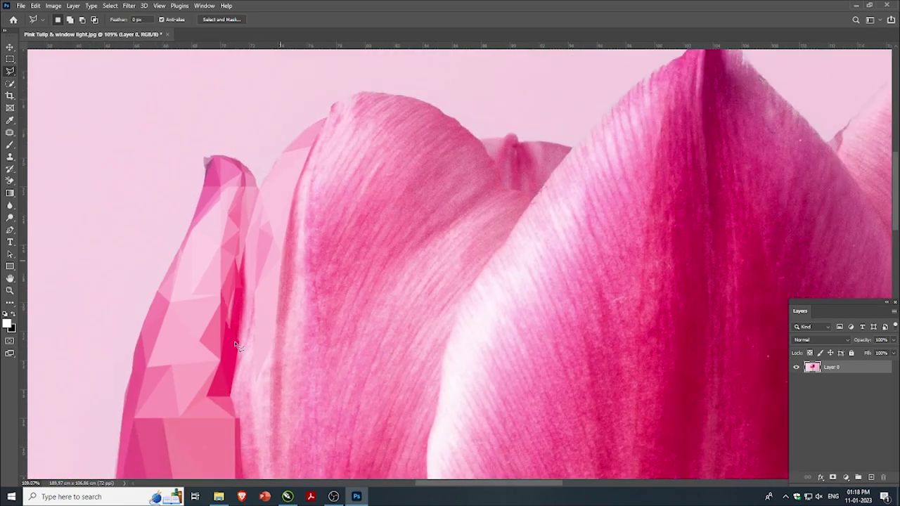
scroll(247, 276, "up", 3, "alt")
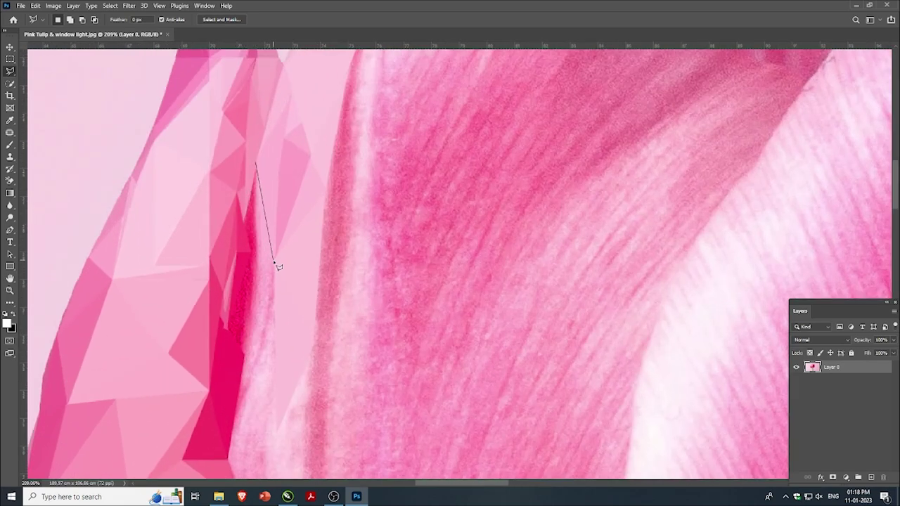
double_click(257, 270)
key("ctrl+f")
key("ctrl+d")
left_click(243, 223)
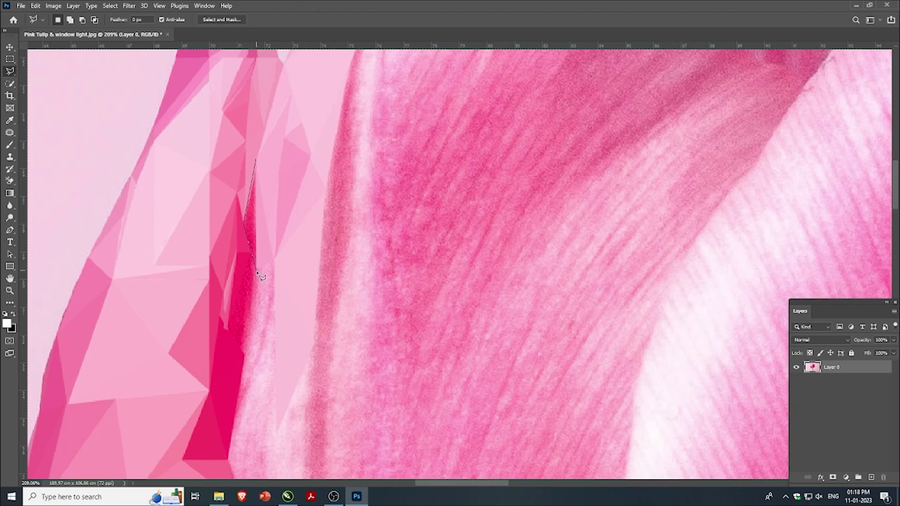
left_click(256, 163)
key("ctrl+f")
key("ctrl+d")
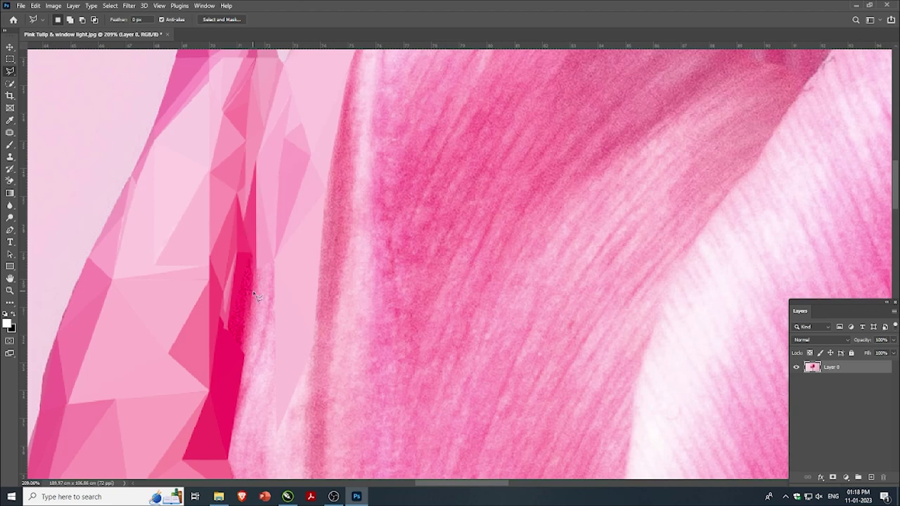
- Flatten a triangle along the deep pink edge to its average colour
left_click(252, 254)
left_click(229, 329)
left_click(245, 356)
left_click(252, 255)
key("ctrl+f")
key("ctrl+d")
- Attempt two more triangles lower on the petal edge, cancelling both unfinished outlines
left_click(250, 254)
left_click(244, 339)
scroll(251, 267, "up", 1)
left_click(277, 209)
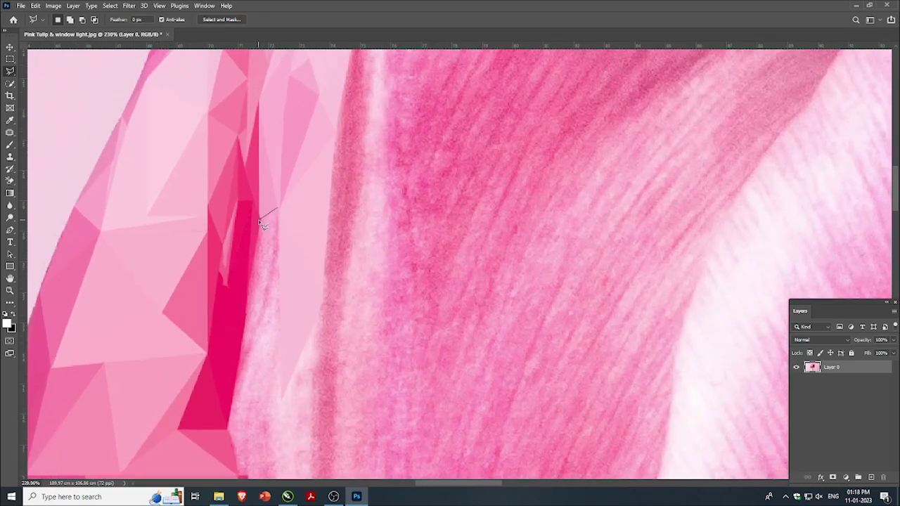
key("Escape")
left_click(258, 221)
left_click(268, 280)
key("Escape")
scroll(237, 257, "up", 1)
scroll(239, 265, "up", 1)
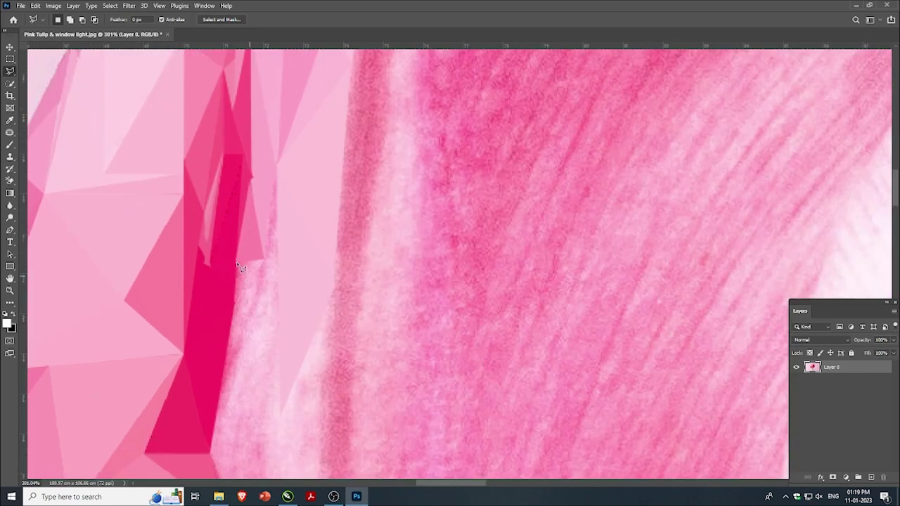
- Select a small triangle at the deep pink edge
left_click(236, 263)
left_click(262, 259)
left_click(234, 302)
left_click(235, 261)
scroll(267, 303, "down", 1)
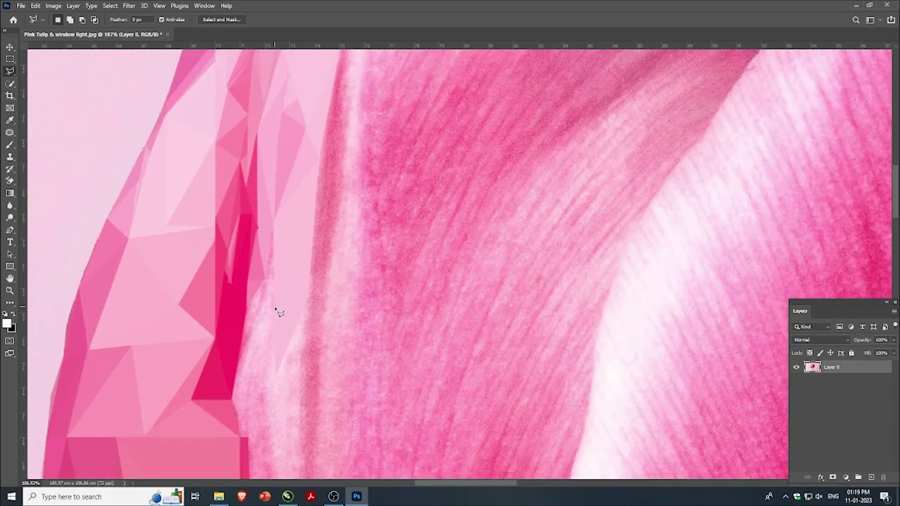
scroll(281, 281, "down", 1)
scroll(285, 241, "down", 1)
scroll(271, 267, "up", 1)
scroll(266, 278, "up", 1)
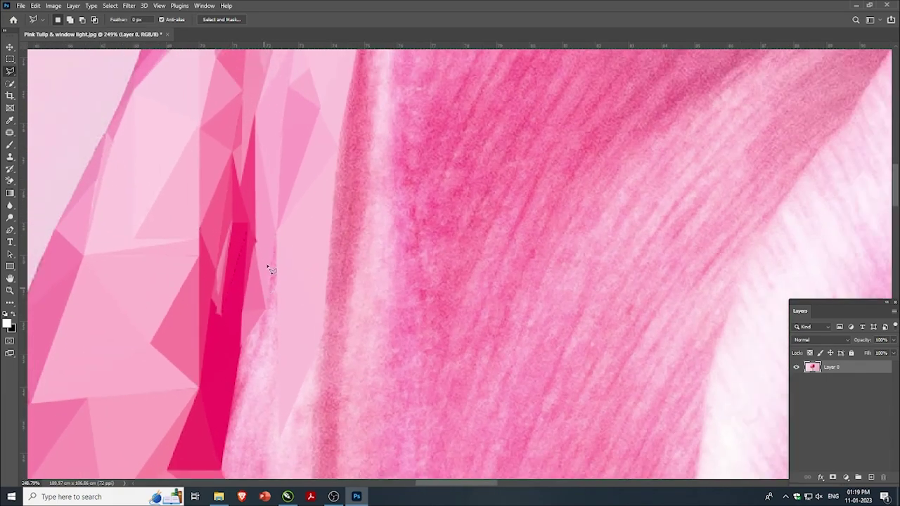
scroll(272, 260, "up", 1)
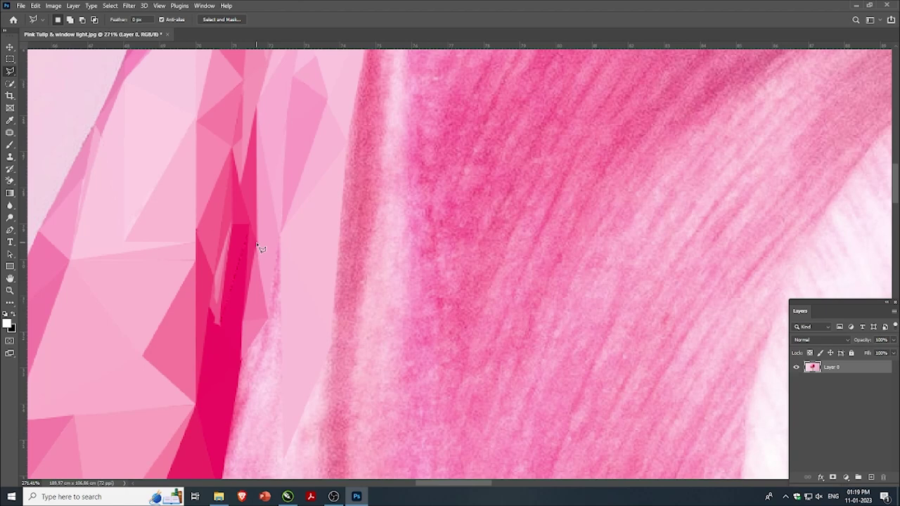
- Outline a triangle below the deep pink facet, extending further down the petal edge
left_click(280, 287)
left_click(253, 327)
left_click(295, 424)
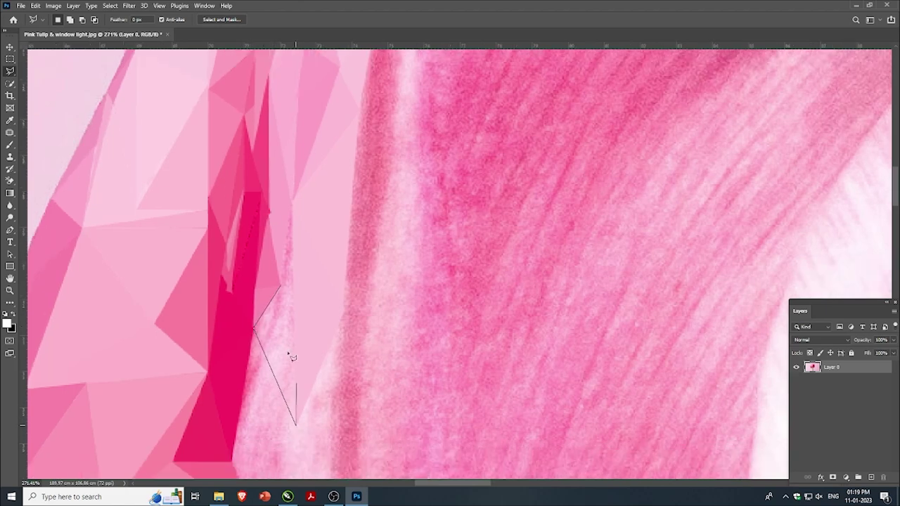
left_click(281, 290)
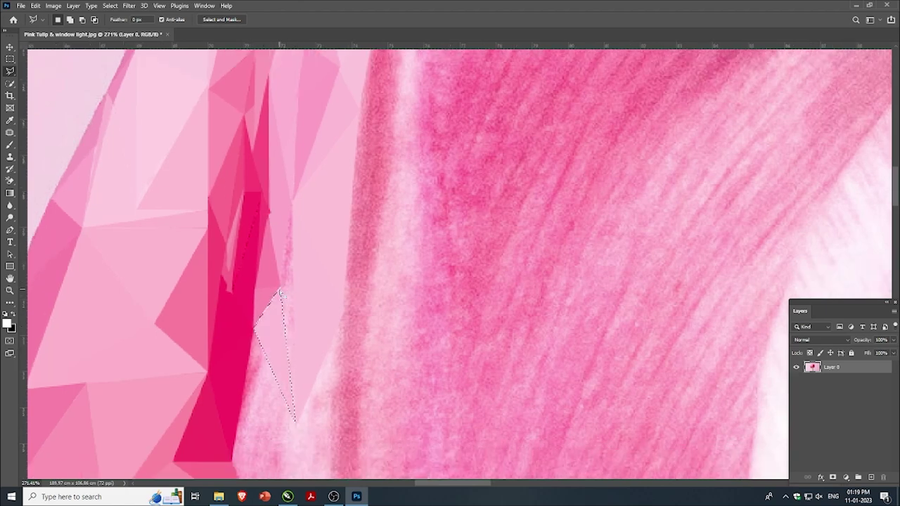
scroll(280, 294, "down", 3)
scroll(291, 247, "up", 1)
scroll(296, 272, "up", 1)
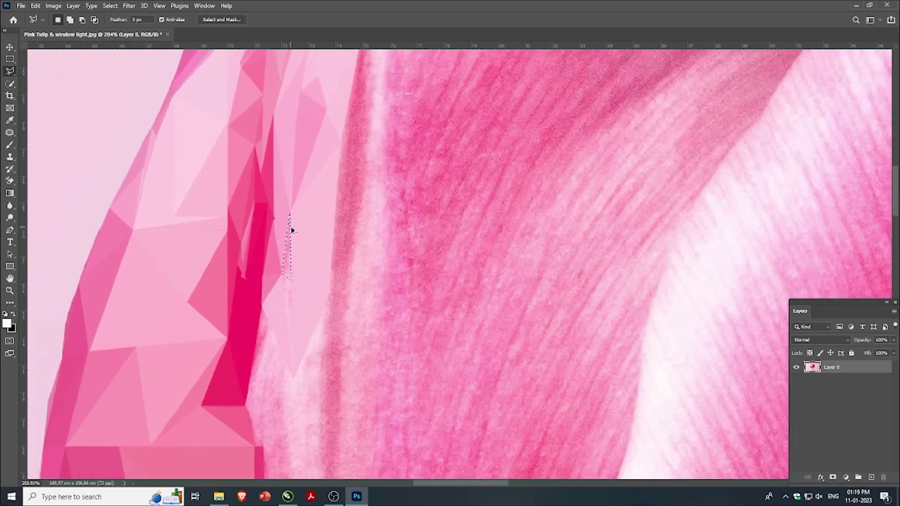
scroll(285, 299, "up", 1)
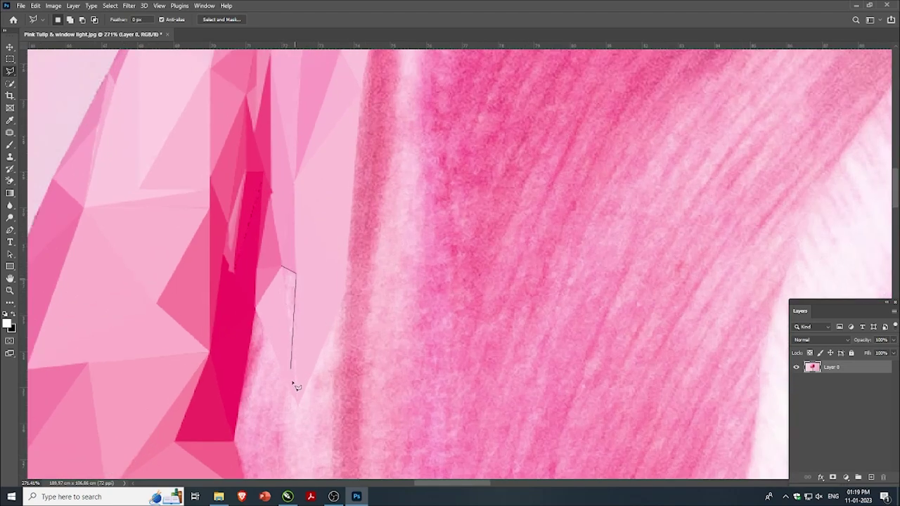
left_click(297, 406)
scroll(285, 309, "down", 1)
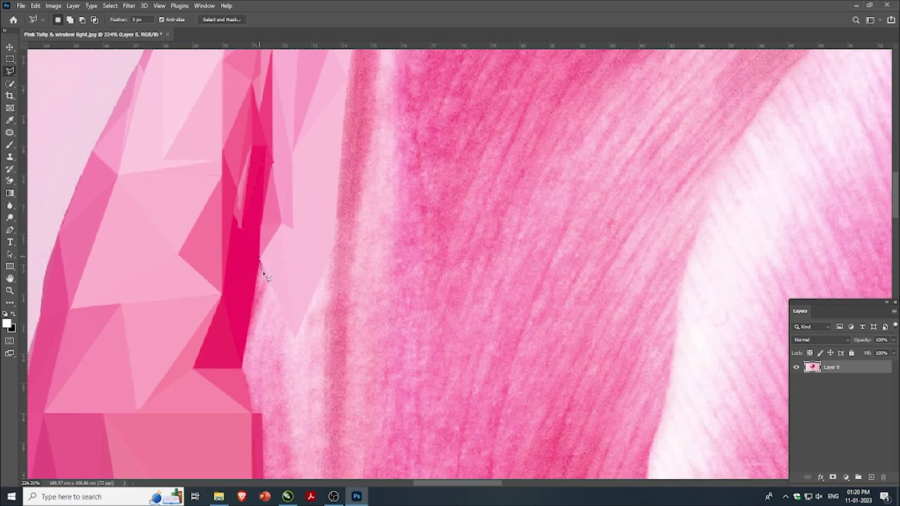
- Select a new triangle along the inner edge of the left petal
double_click(269, 285)
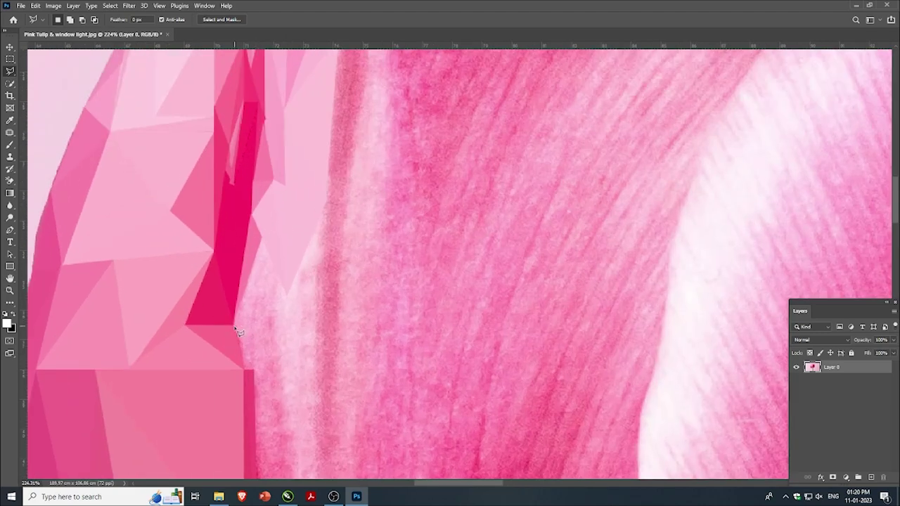
left_click(236, 323)
left_click(288, 298)
left_click(262, 237)
left_click(236, 325)
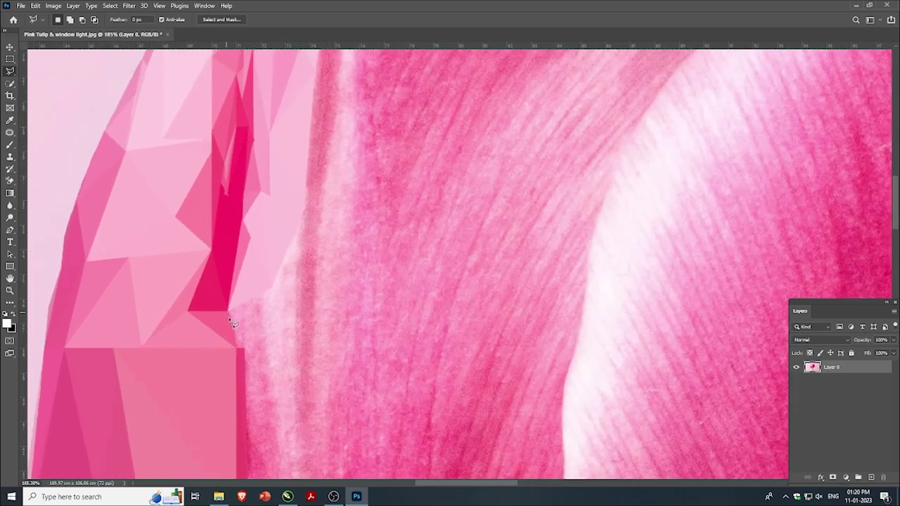
scroll(231, 320, "up", 1)
- Outline a triangle beside the deep pink facet
left_click(228, 310)
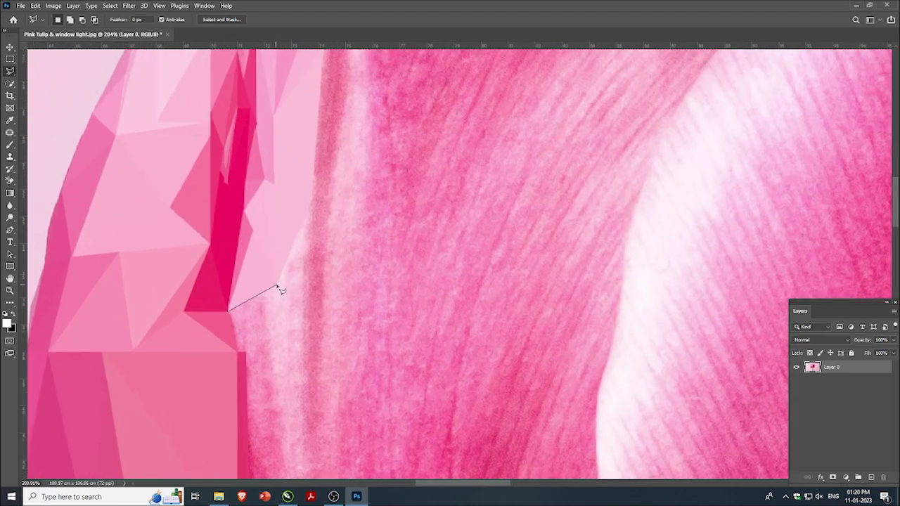
left_click(277, 285)
left_click(237, 350)
scroll(238, 329, "down", 1)
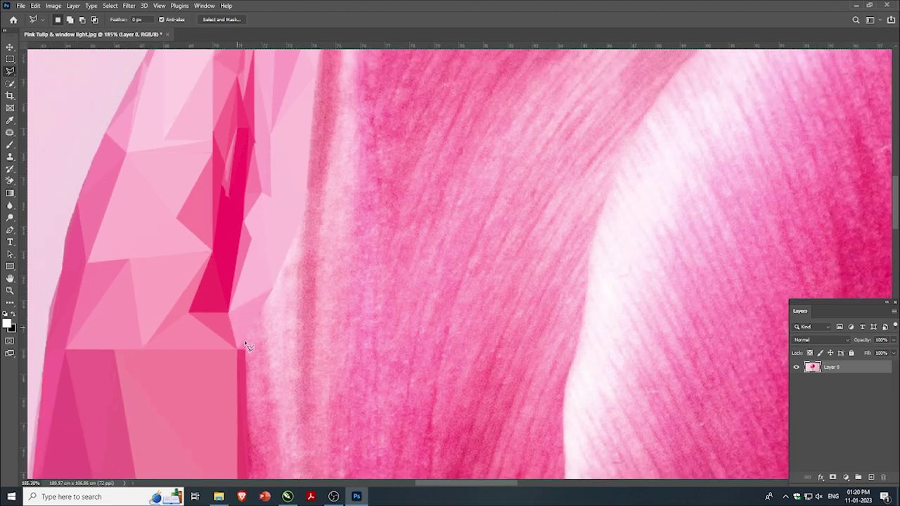
scroll(239, 350, "down", 1)
- Select a long triangle from above the flat rectangle's corner up toward the petal top
left_click(237, 343)
left_click(268, 291)
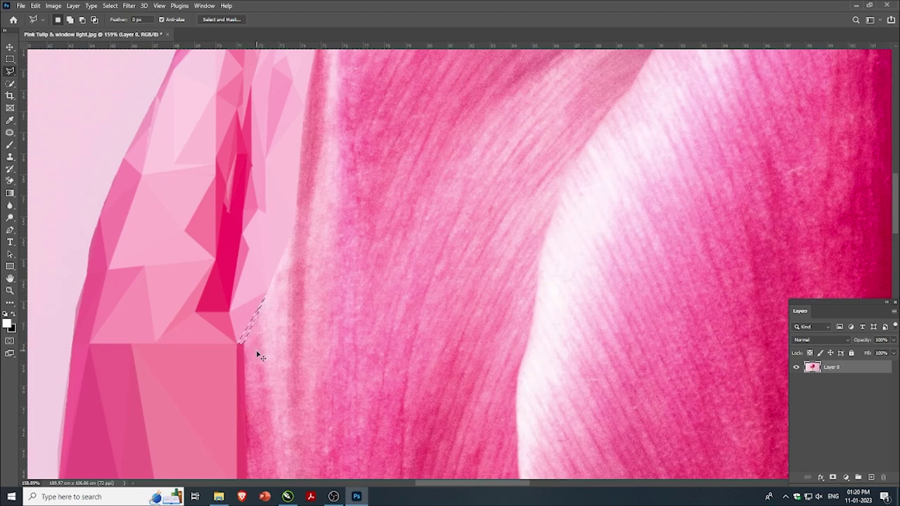
scroll(257, 353, "down", 1)
scroll(267, 295, "up", 1)
scroll(251, 361, "down", 1)
scroll(262, 299, "up", 2)
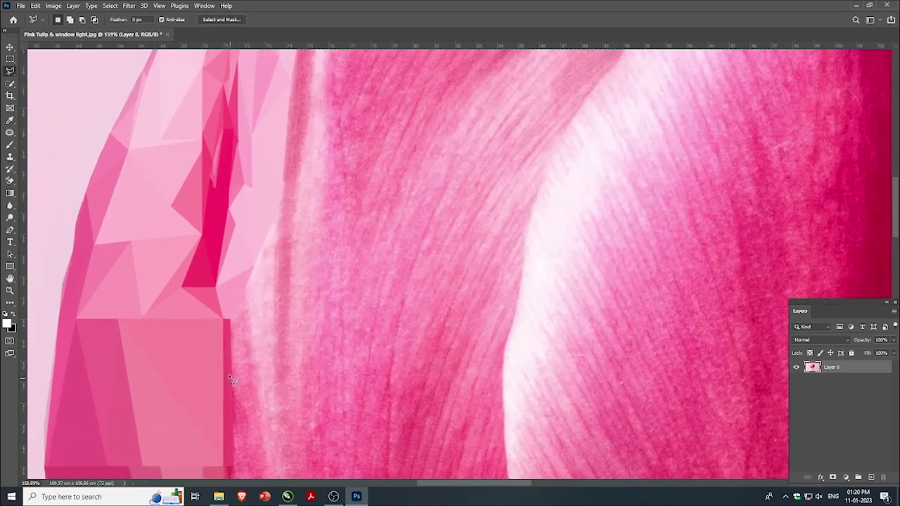
scroll(261, 299, "down", 1)
scroll(235, 268, "up", 1)
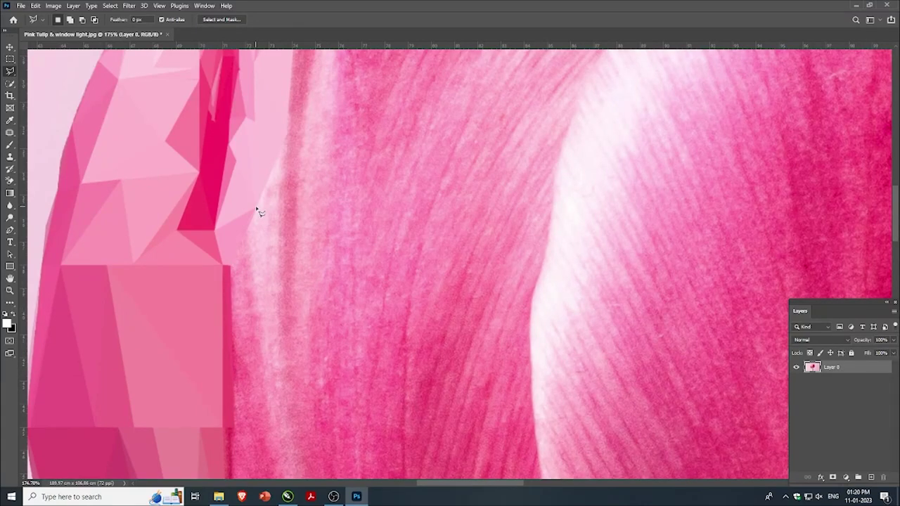
left_click(281, 344)
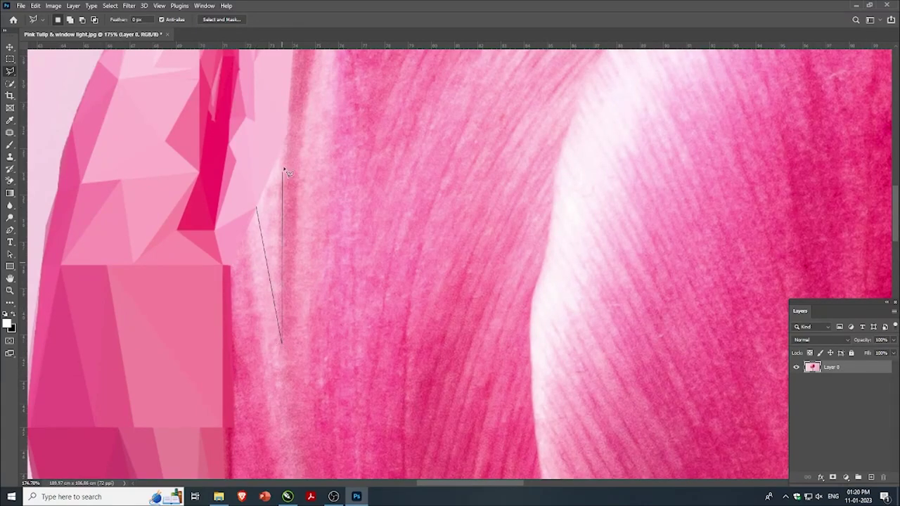
left_click(286, 130)
left_click(258, 209)
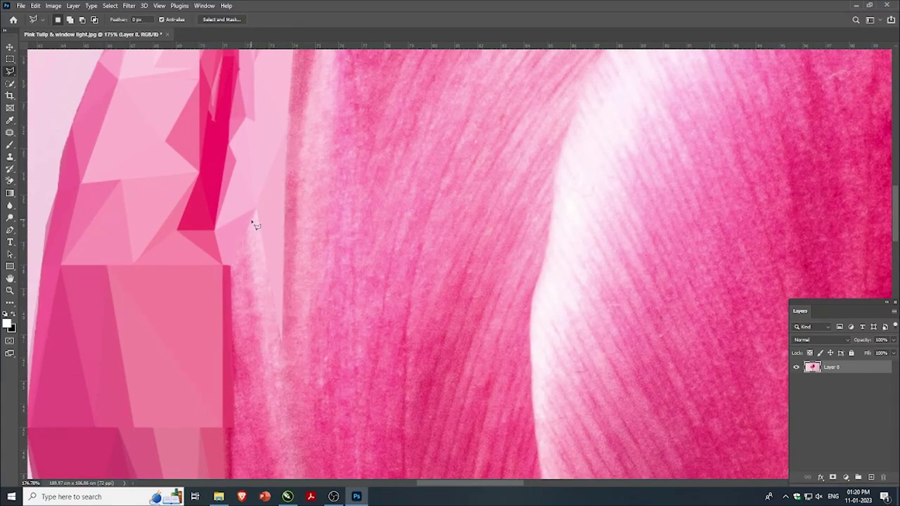
scroll(240, 292, "up", 1)
scroll(236, 241, "down", 1)
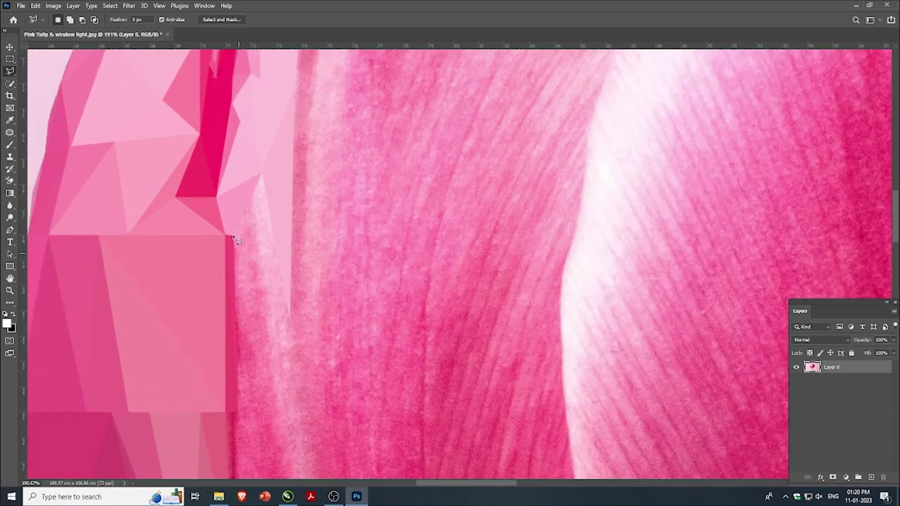
- Fill a triangle beside the flat facets with its average colour and deselect
left_click(261, 174)
left_click(289, 315)
left_click(249, 199)
left_click(262, 175)
key("ctrl+f")
key("ctrl+d")
- Select a triangle starting at the flat rectangle's corner
scroll(237, 246, "up", 2)
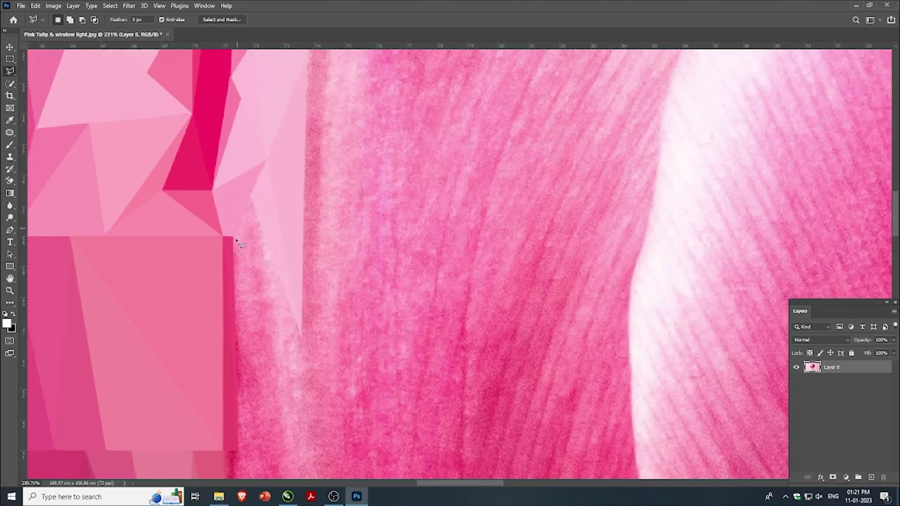
left_click(233, 237)
scroll(239, 239, "up", 1)
scroll(254, 194, "left", 2)
left_click(316, 213)
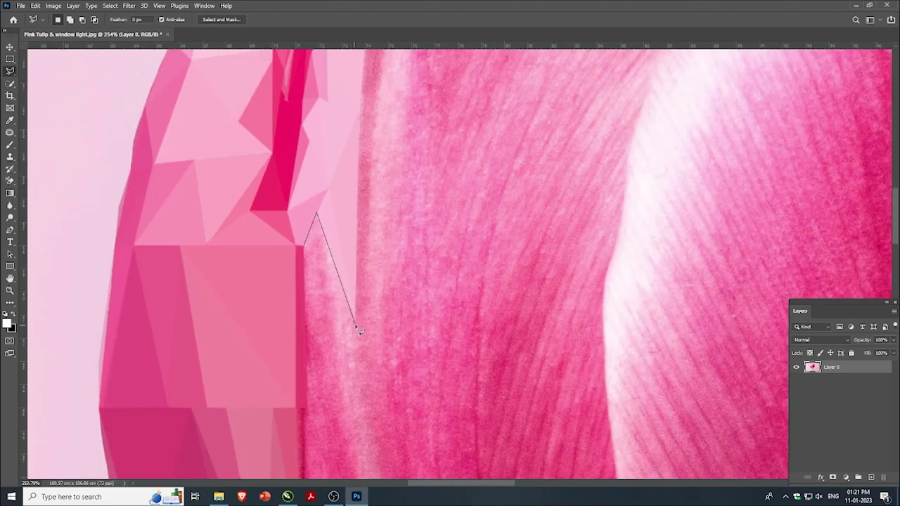
double_click(355, 323)
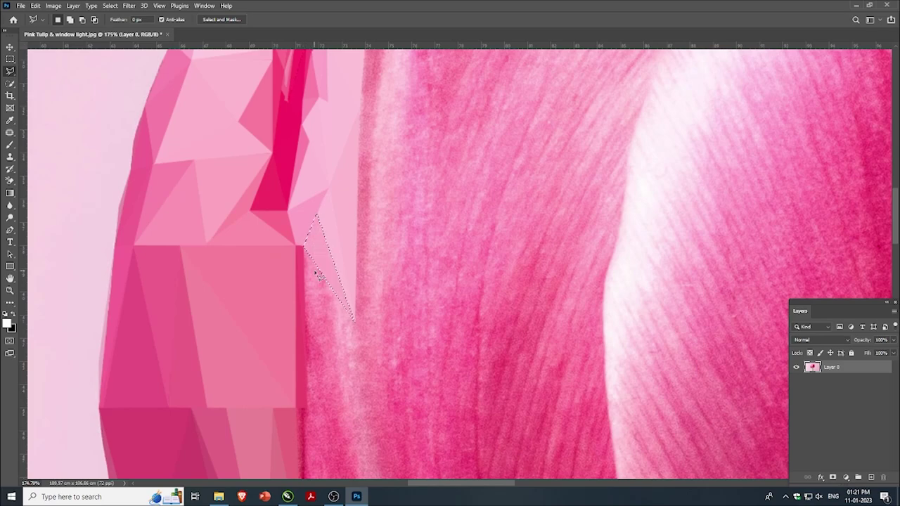
scroll(290, 309, "down", 2)
scroll(314, 313, "up", 1)
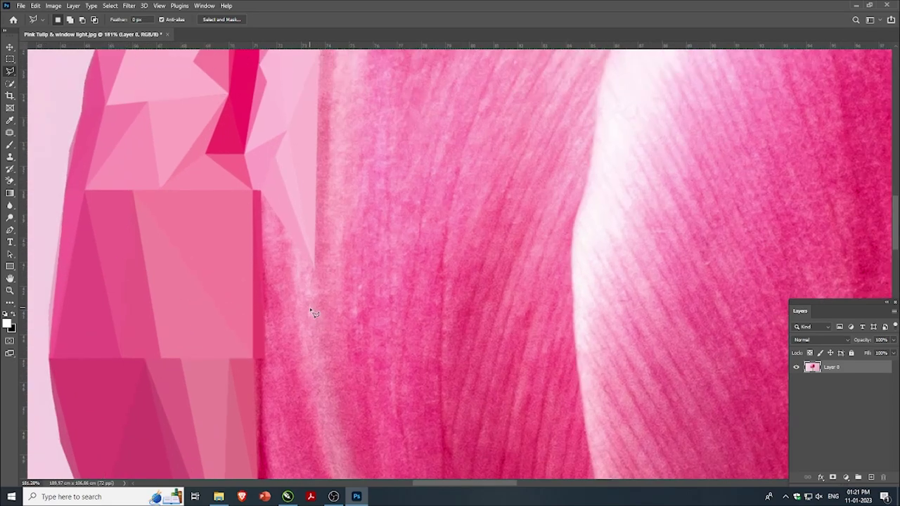
- Select another triangle running down the petal edge
left_click(261, 192)
left_click(294, 242)
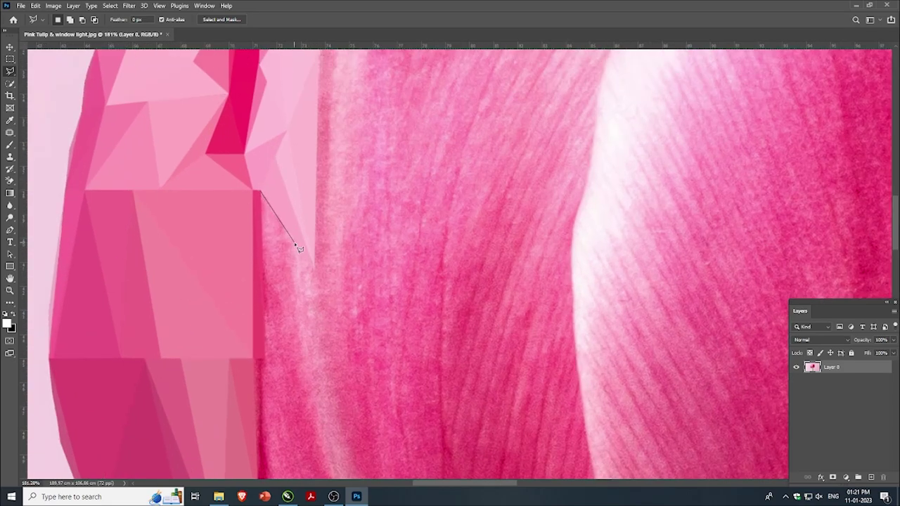
left_click(265, 358)
left_click(261, 192)
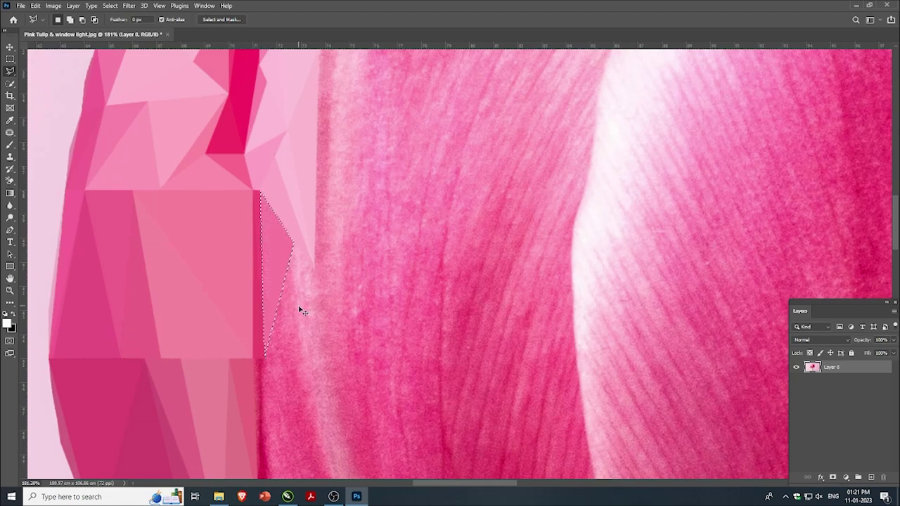
scroll(301, 311, "down", 3)
scroll(254, 332, "up", 3)
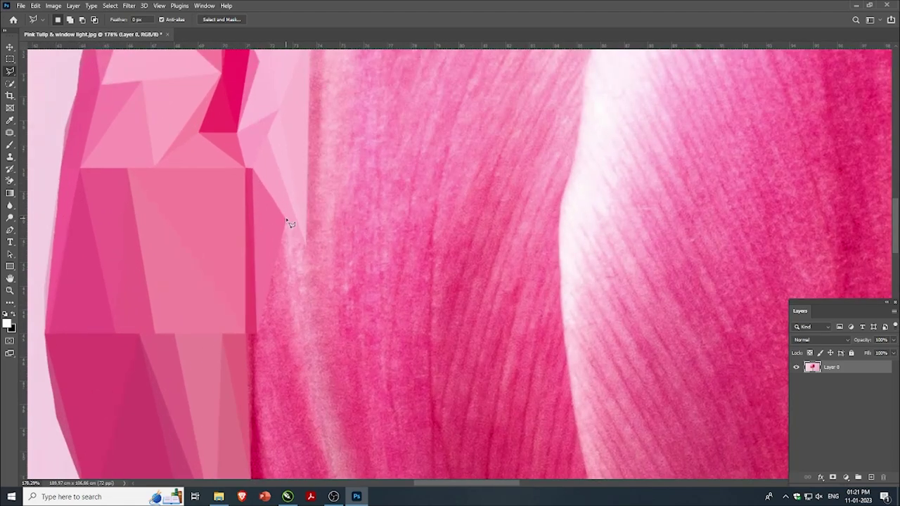
- Select a thin sliver along the petal edge, then deselect
left_click(307, 250)
left_click(304, 384)
left_click(286, 221)
key("ctrl+d")
- Select a further triangle along the lower petal edge
left_click(287, 221)
left_click(305, 384)
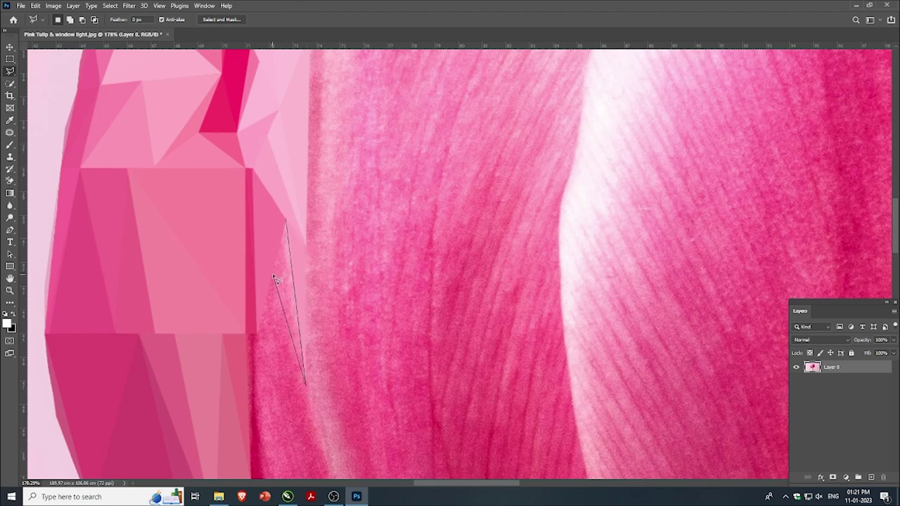
left_click(273, 275)
double_click(282, 257)
scroll(270, 305, "up", 2)
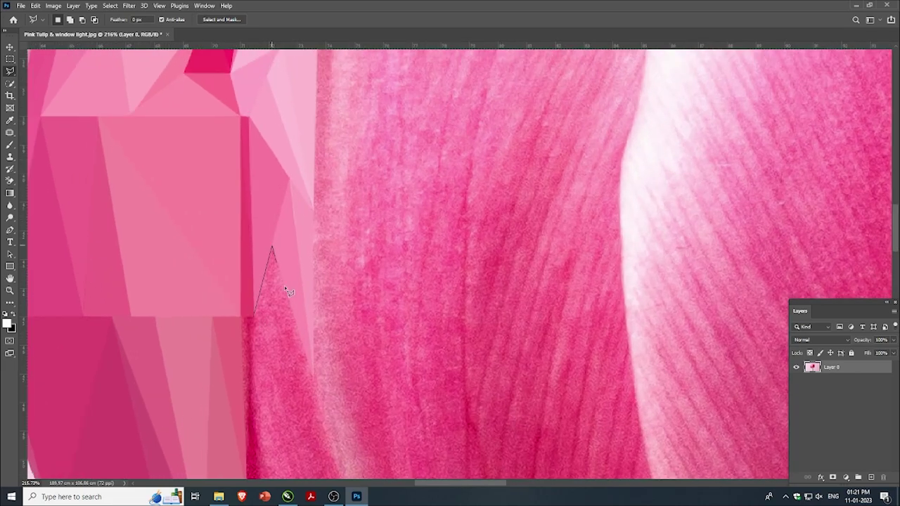
left_click(313, 379)
left_click(255, 317)
scroll(284, 334, "down", 5)
- Zoom to the upper petal and select a thin sliver from its tip
scroll(287, 382, "up", 5)
scroll(321, 163, "up", 2)
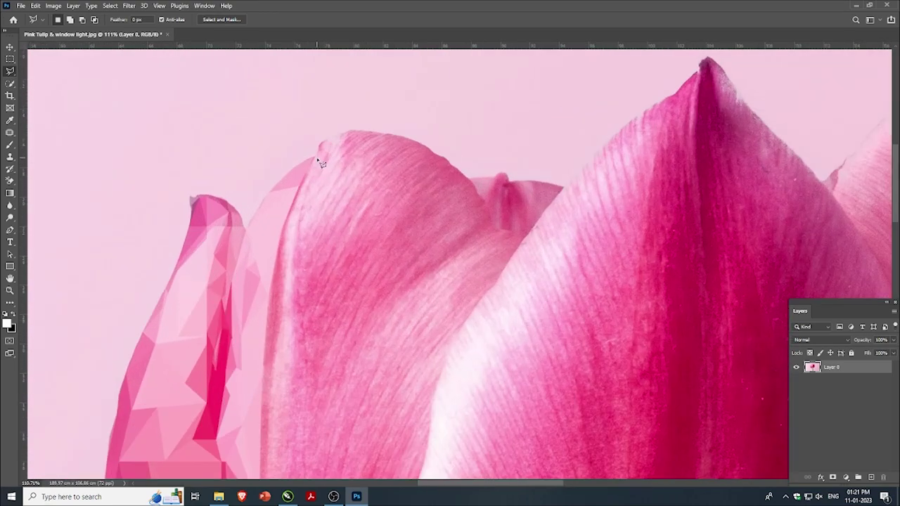
scroll(321, 163, "up", 2)
scroll(320, 162, "up", 2)
scroll(317, 163, "down", 1)
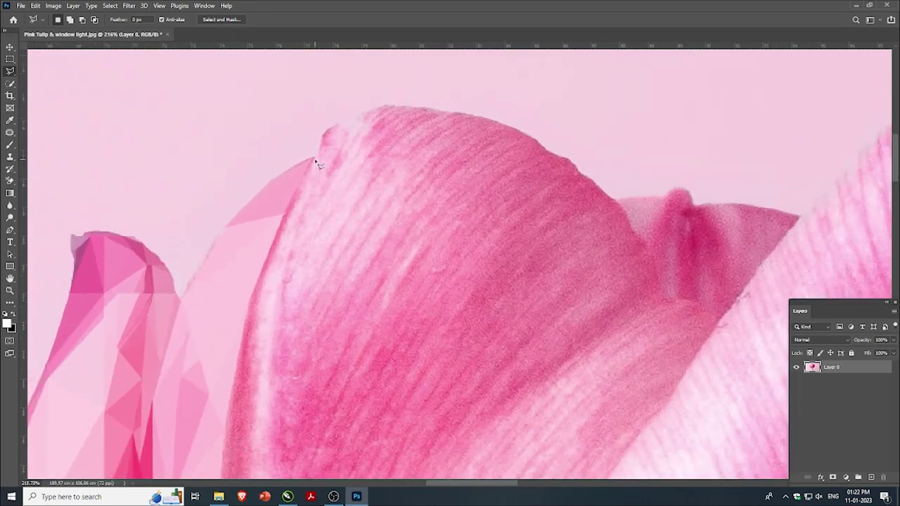
left_click(314, 158)
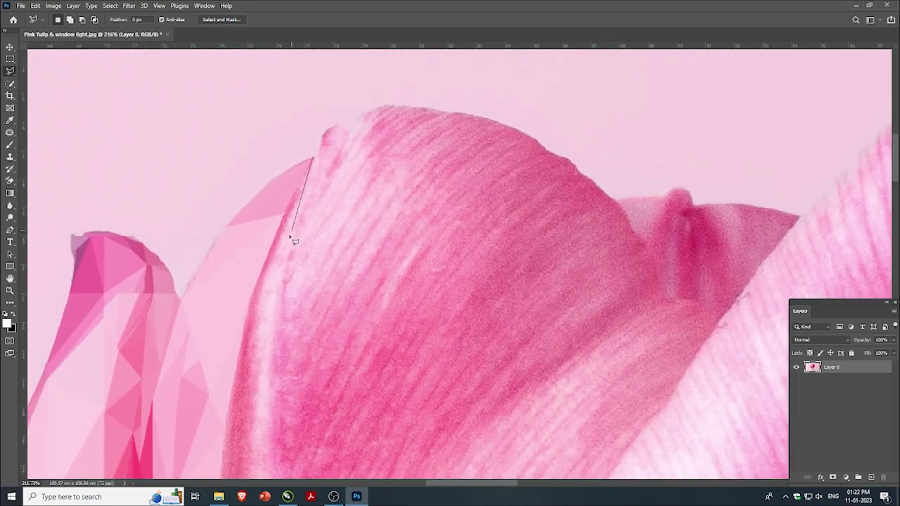
left_click(268, 266)
left_click(314, 161)
- Select another thin sliver along the rounded petal's left edge
left_click(265, 267)
left_click(315, 160)
left_click(268, 266)
scroll(274, 278, "down", 2)
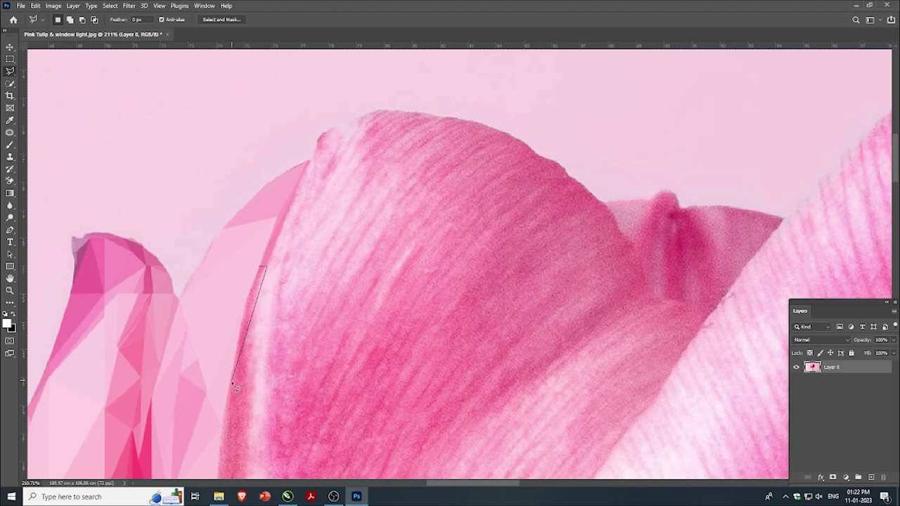
left_click(233, 377)
left_click(265, 267)
- Outline a sliver extending down the petal edge
left_click(259, 267)
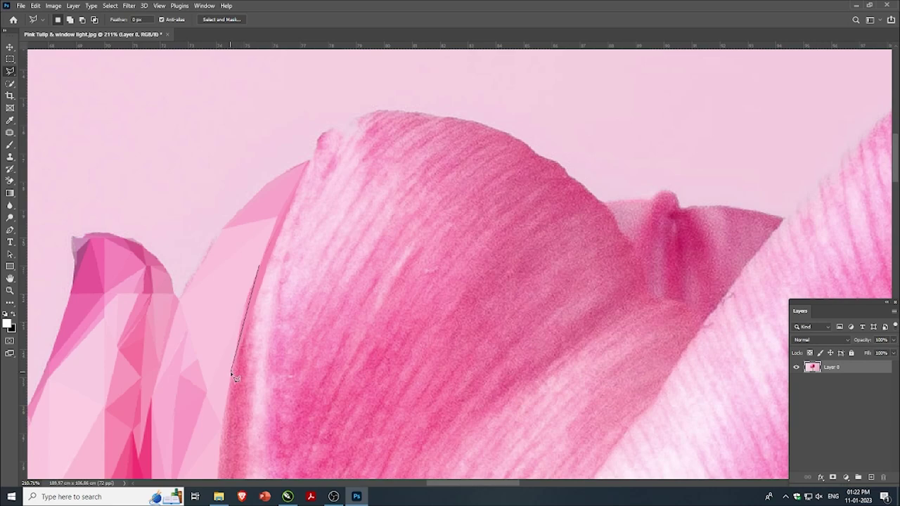
left_click(234, 371)
scroll(260, 291, "down", 3)
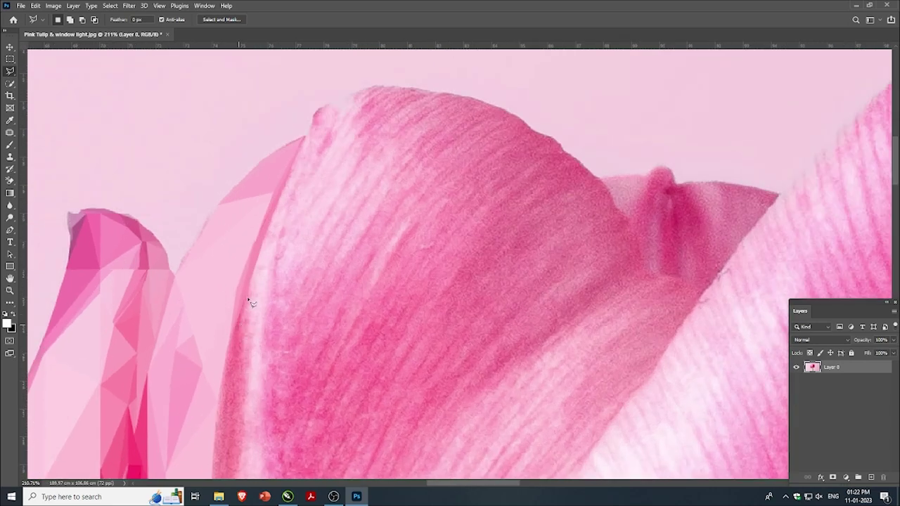
left_click(251, 280)
left_click(245, 401)
scroll(236, 237, "down", 3)
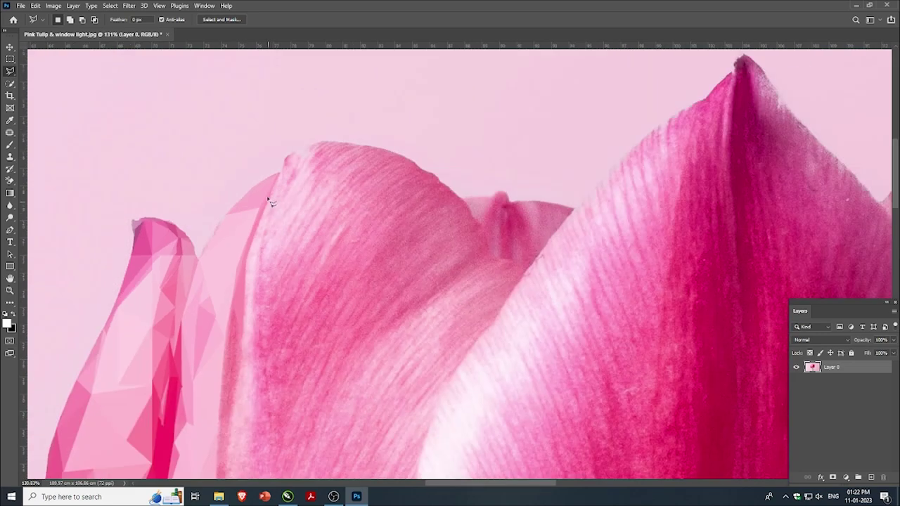
scroll(270, 203, "up", 3)
- Select a triangle reaching from the petal edge down to a lower corner
left_click(235, 296)
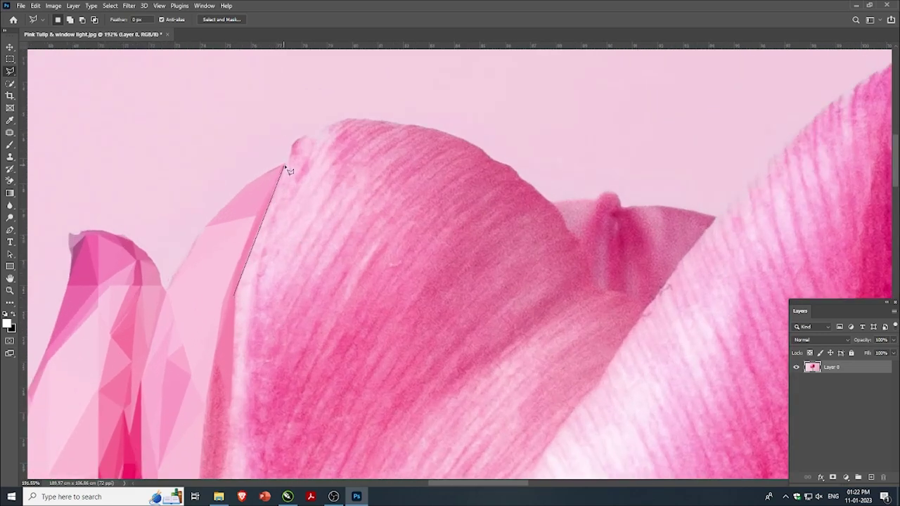
left_click(236, 298)
scroll(242, 306, "down", 1)
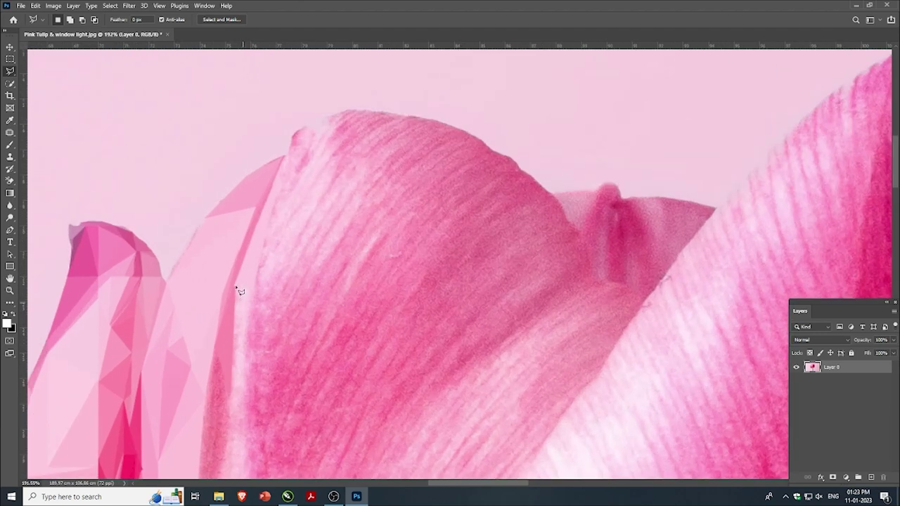
left_click(251, 288)
left_click(229, 390)
left_click(235, 287)
- Begin a new triangle at the upper petal's tip
scroll(279, 209, "down", 1)
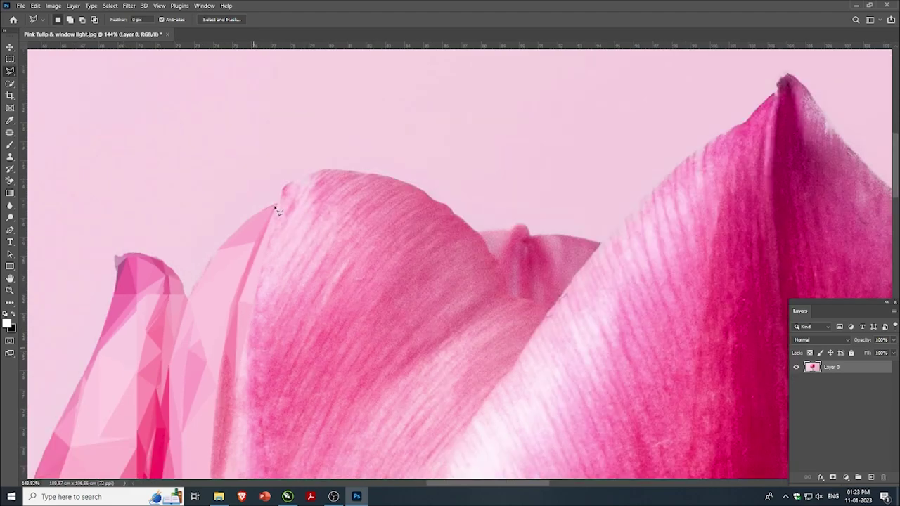
scroll(281, 209, "up", 1)
scroll(281, 209, "up", 1)
left_click(277, 203)
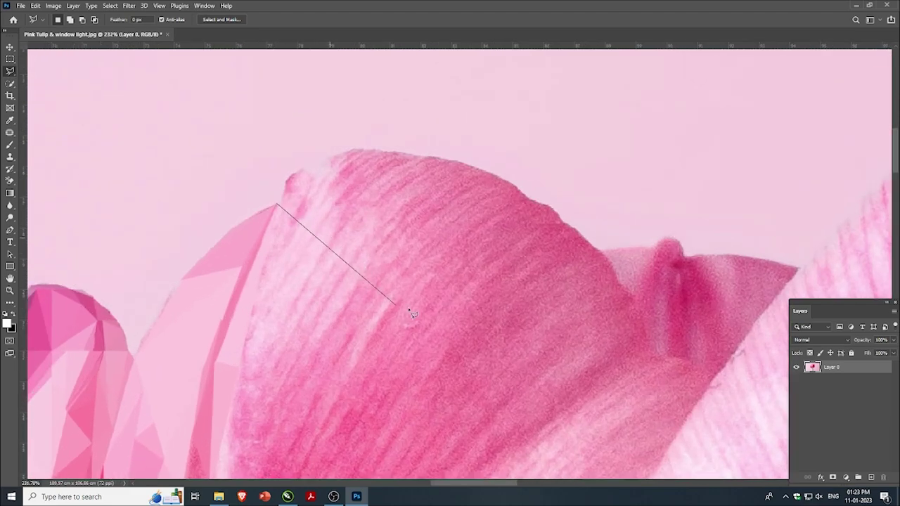
- Fill a triangle across the petal and a small piece at its tip with flat averaged pink
left_click(445, 291)
left_click(240, 371)
left_click(277, 204)
key("ctrl+f")
key("ctrl+d")
left_click(286, 182)
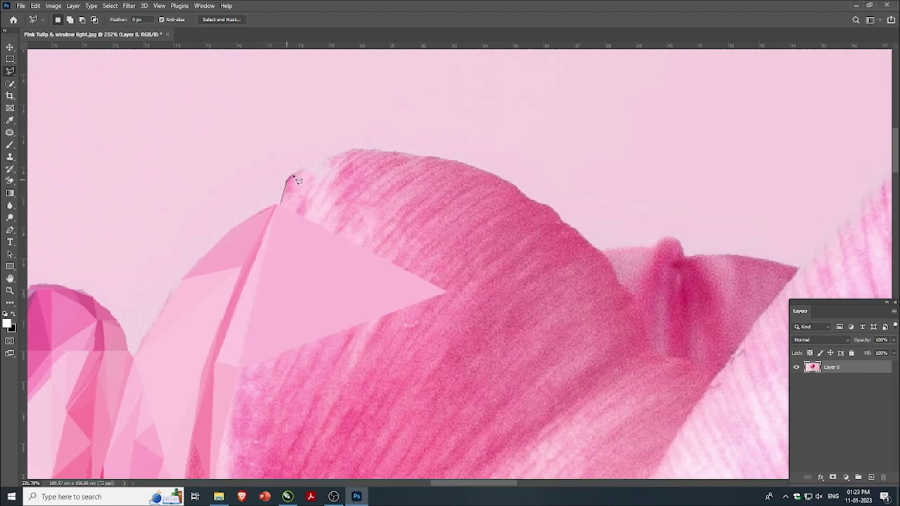
left_click(282, 205)
key("ctrl+f")
key("ctrl+d")
- Fill a triangle running from the middle petal's tip down its right side with averaged pink
left_click(303, 168)
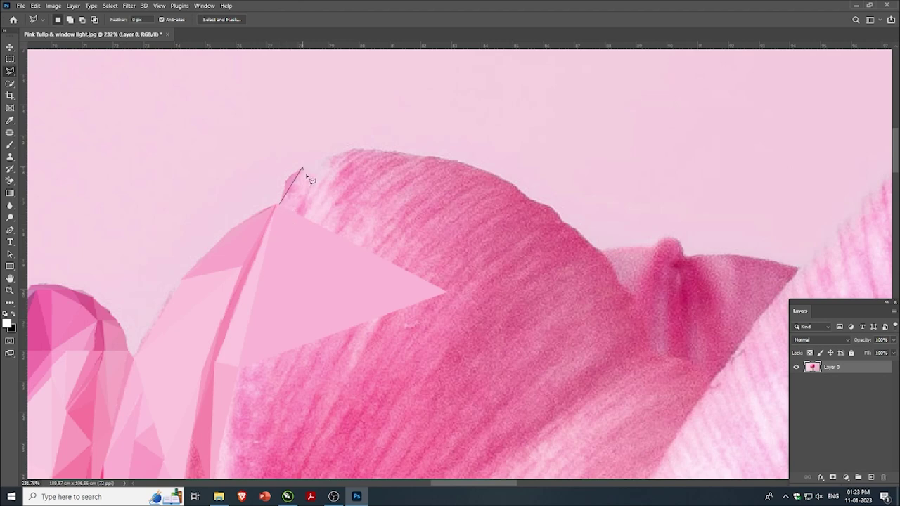
left_click(406, 274)
left_click(280, 205)
key("ctrl+f")
key("ctrl+d")
scroll(299, 255, "down", 1)
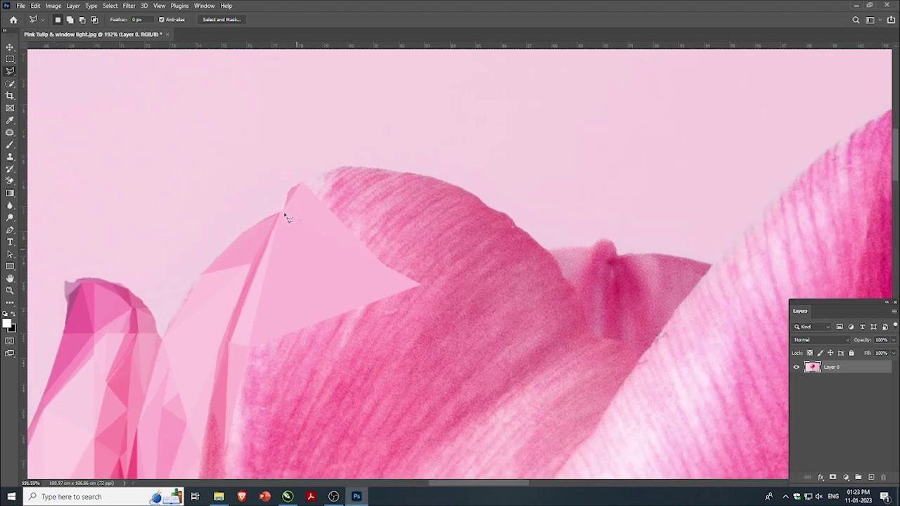
scroll(299, 255, "down", 1)
- Fill a wedge along the petal edge and a tiny tip triangle with flat averaged colour
left_click(282, 217)
left_click(434, 299)
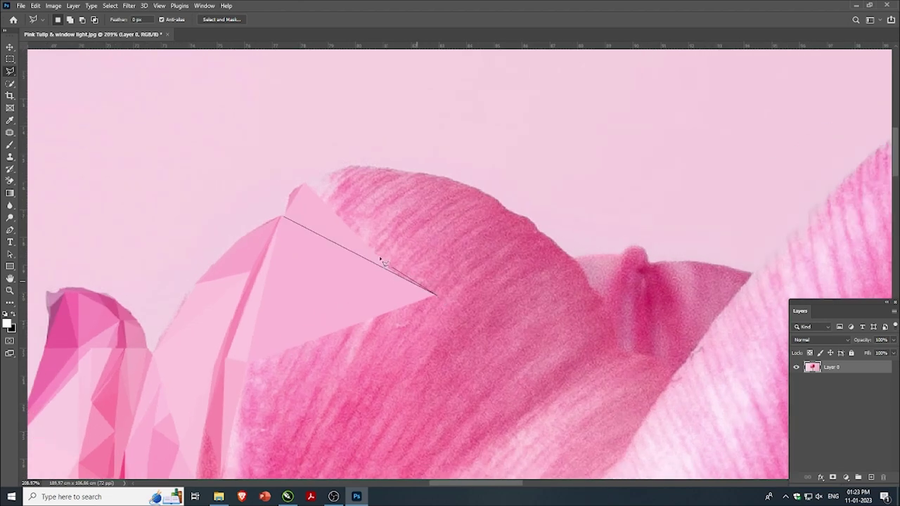
left_click(287, 219)
key("ctrl+f")
key("ctrl+d")
left_click(306, 184)
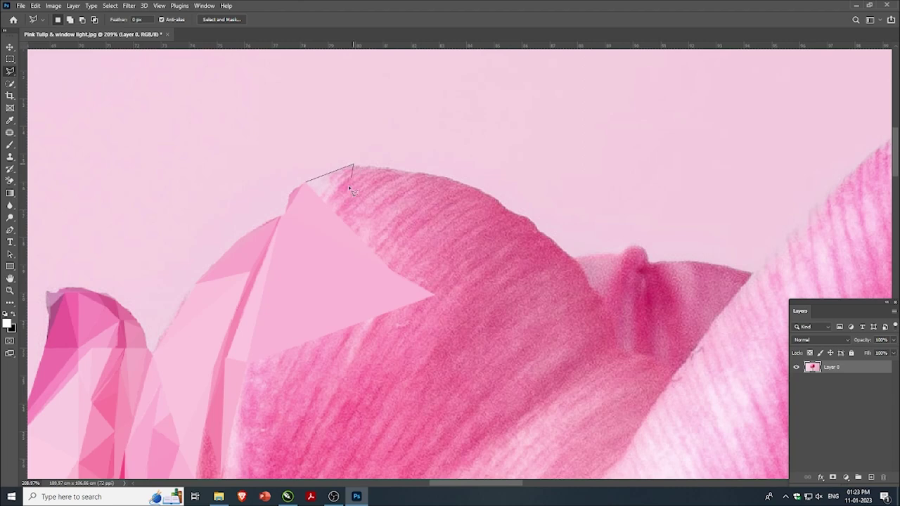
left_click(308, 184)
key("ctrl+f")
key("ctrl+d")
- Fill a three-corner triangle from the petal tip down the edge with averaged pink
left_click(351, 166)
left_click(335, 211)
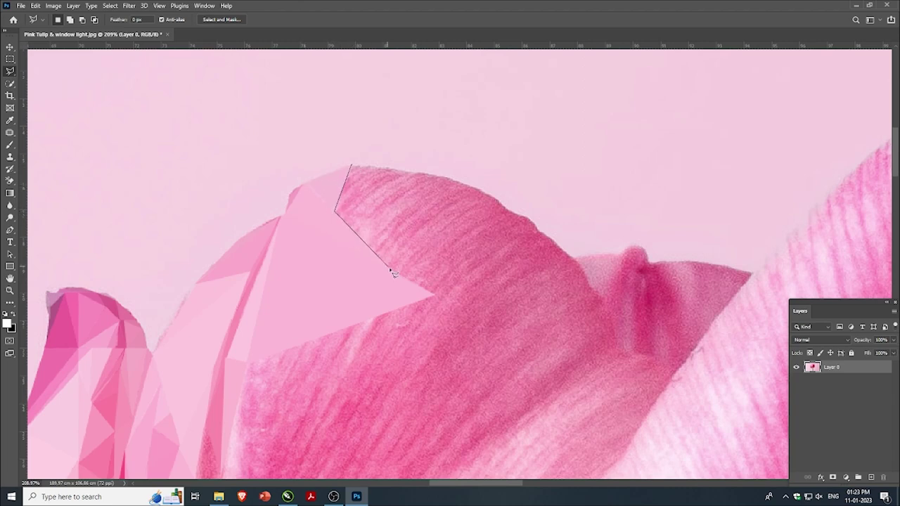
left_click(394, 272)
left_click(351, 166)
key("ctrl+f")
key("ctrl+d")
- Outline another triangle from the petal tip to lower on the petal, left unfilled
left_click(351, 166)
left_click(390, 270)
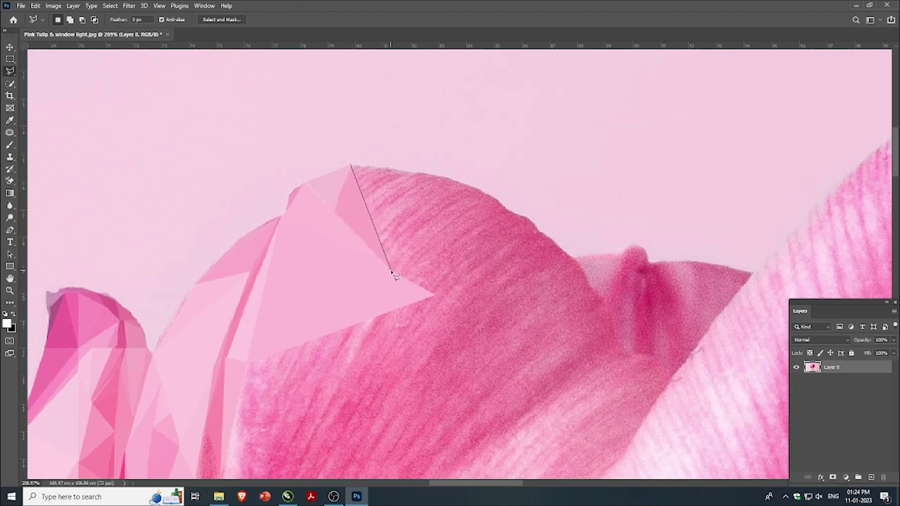
left_click(435, 295)
left_click(351, 166)
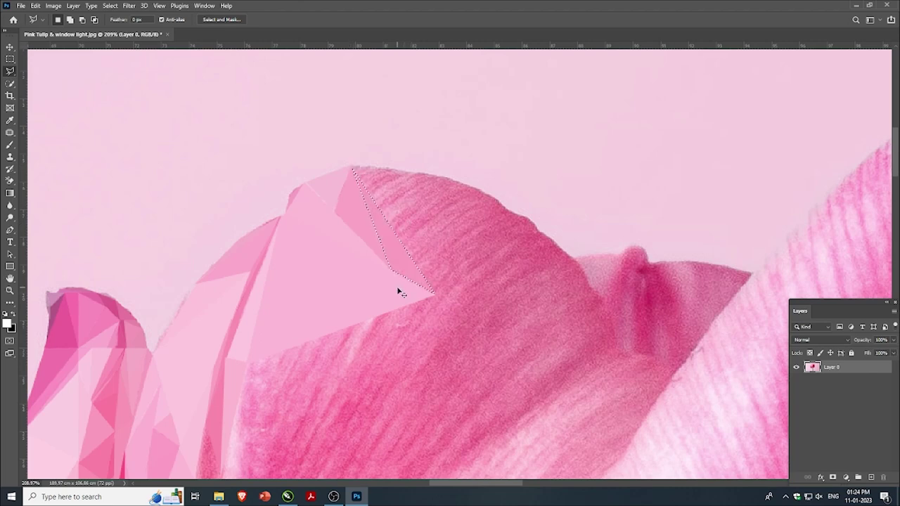
scroll(263, 396, "up", 2)
scroll(253, 373, "down", 2)
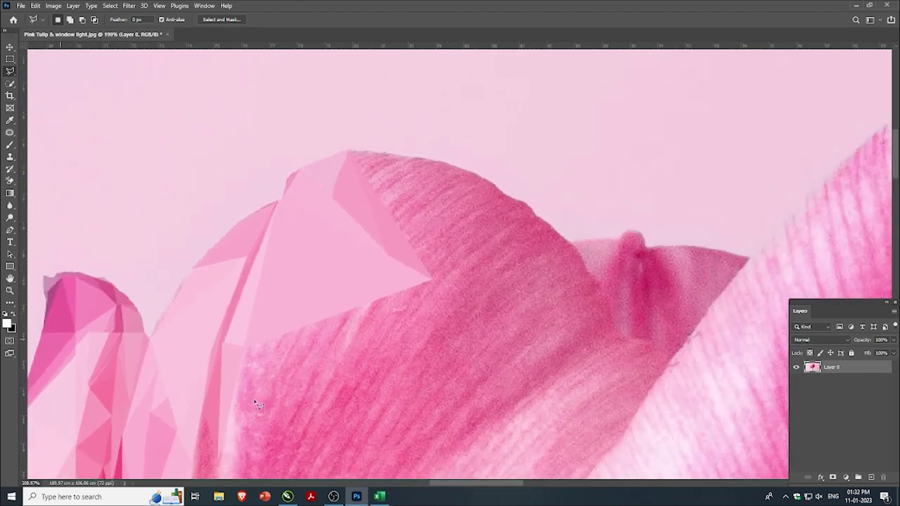
scroll(249, 356, "up", 1)
- Fill a large triangle spanning across the middle petal with flat averaged pink
left_click(244, 346)
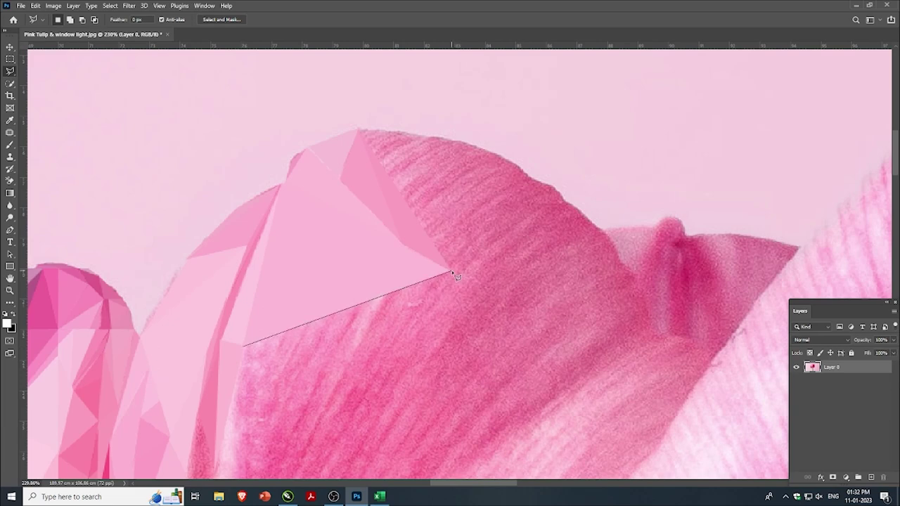
left_click(450, 271)
left_click(236, 462)
left_click(243, 345)
key("ctrl+f")
key("ctrl+d")
scroll(309, 362, "down", 2)
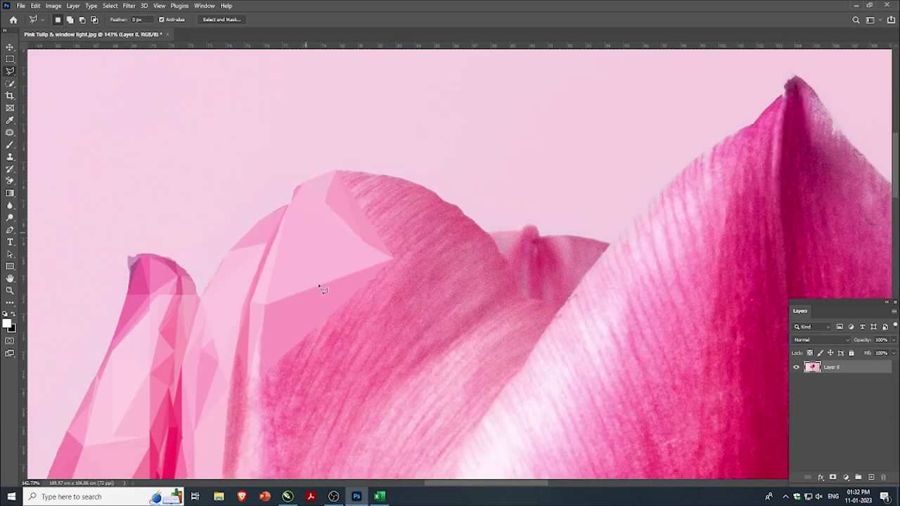
scroll(321, 287, "up", 1)
scroll(269, 277, "up", 1)
- Fill a thin vertical triangle on the petal's left side with flat average pink
left_click(262, 284)
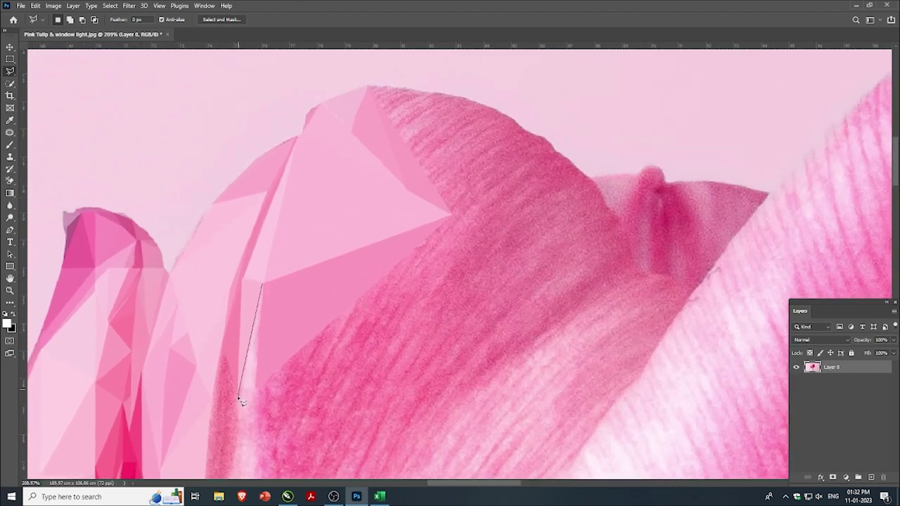
left_click(255, 389)
left_click(262, 286)
key("ctrl+f")
key("ctrl+d")
scroll(292, 312, "down", 2)
scroll(360, 143, "up", 1)
- Fill a four-corner facet running down from the petal tip with flat pink
left_click(339, 162)
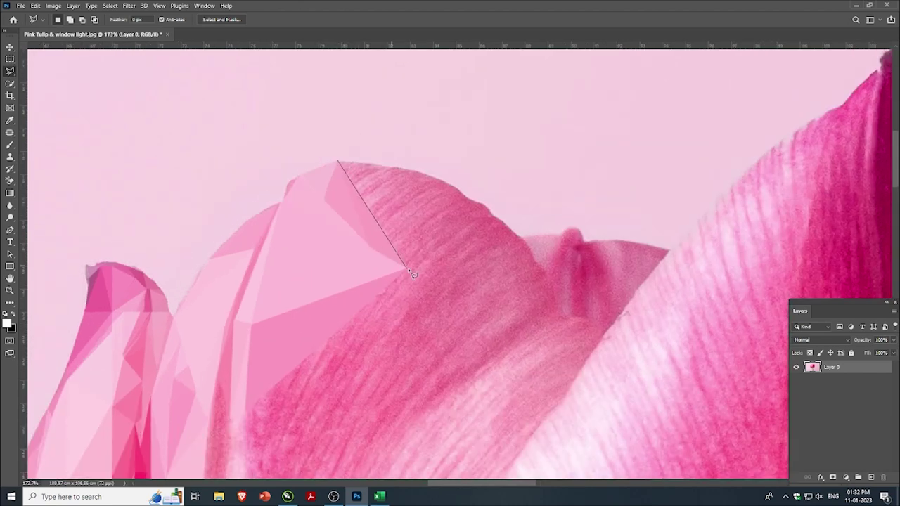
left_click(408, 268)
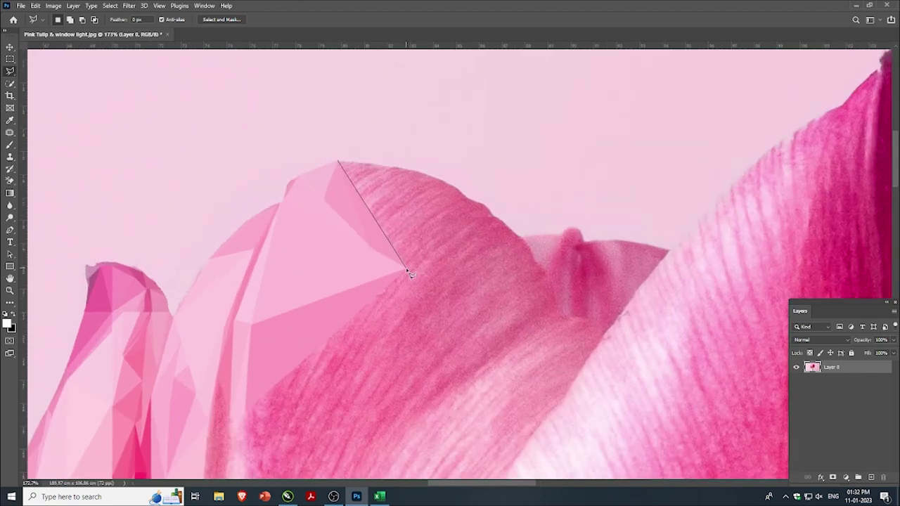
left_click(464, 201)
left_click(339, 162)
key("ctrl+f")
key("ctrl+d")
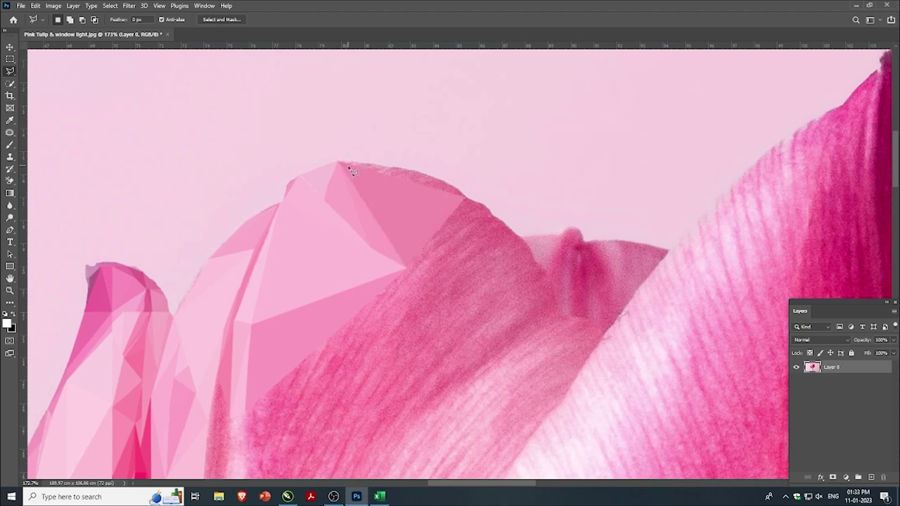
- Fill a sliver along the petal's top edge and a small tip piece with flat pink
left_click(461, 194)
left_click(339, 163)
key("ctrl+f")
key("ctrl+d")
left_click(339, 161)
left_click(339, 161)
key("ctrl+f")
key("ctrl+d")
- Fill a triangle just below the middle petal's tip facets with flat averaged pink
scroll(317, 132, "down", 2)
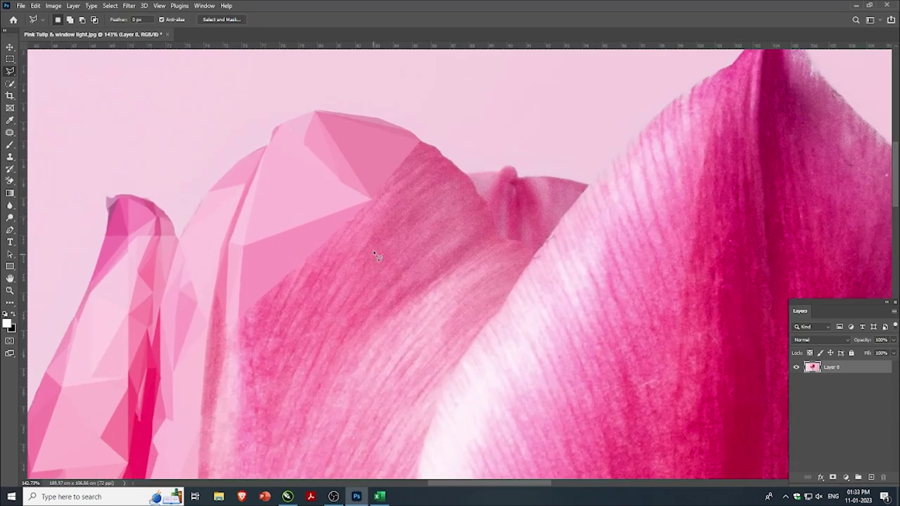
scroll(374, 203, "up", 2)
left_click(471, 273)
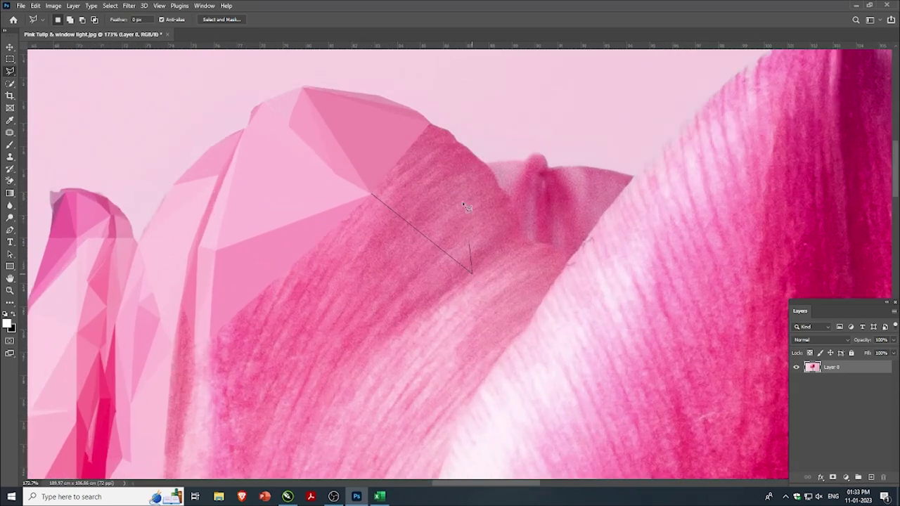
double_click(375, 196)
key("ctrl+f")
key("ctrl+d")
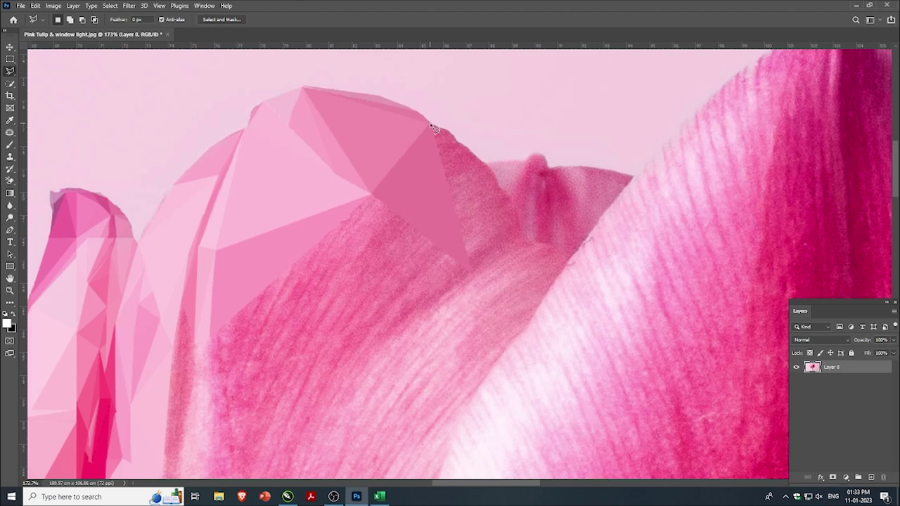
- Fill two triangles along the petal's right edge with averaged pink
left_click(431, 125)
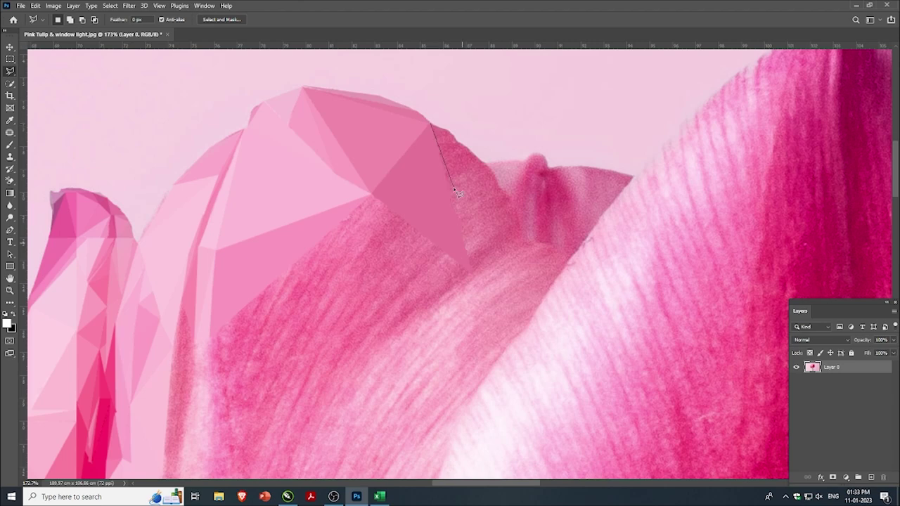
double_click(484, 165)
key("ctrl+f")
key("ctrl+d")
left_click(431, 124)
left_click(434, 128)
left_click(481, 163)
left_click(458, 188)
key("ctrl+alt+f")
key("ctrl+d")
- Fill a facet reaching the petal's darker fold; the next unfinished outline is cancelled
left_click(472, 271)
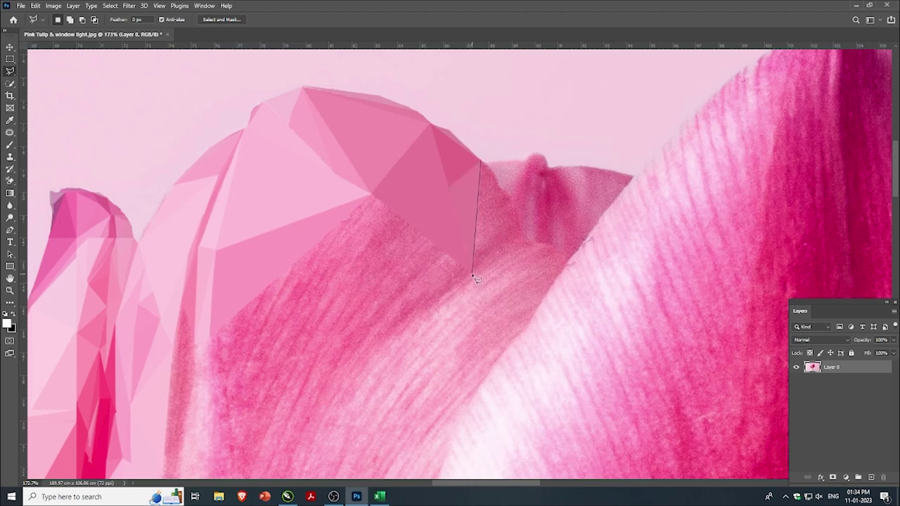
left_click(526, 237)
left_click(481, 162)
key("ctrl+alt+f")
key("ctrl+d")
left_click(481, 163)
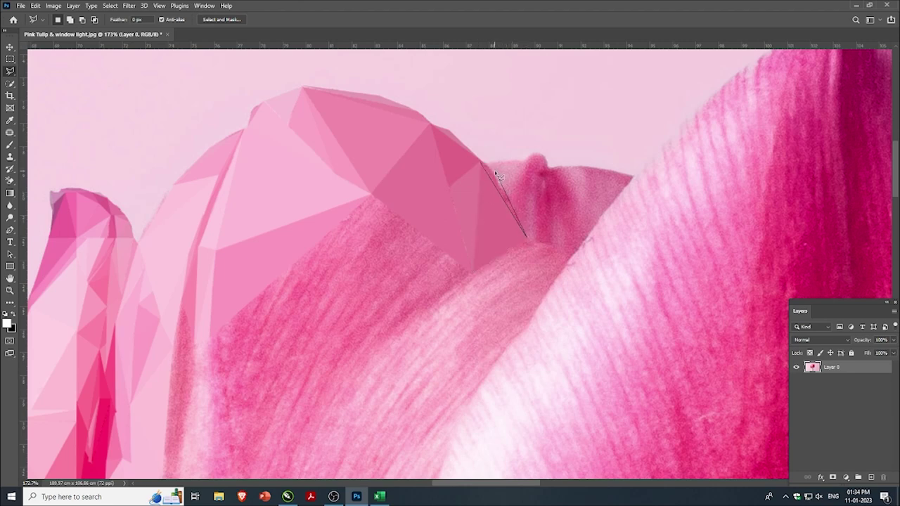
key("Escape")
scroll(434, 201, "down", 2)
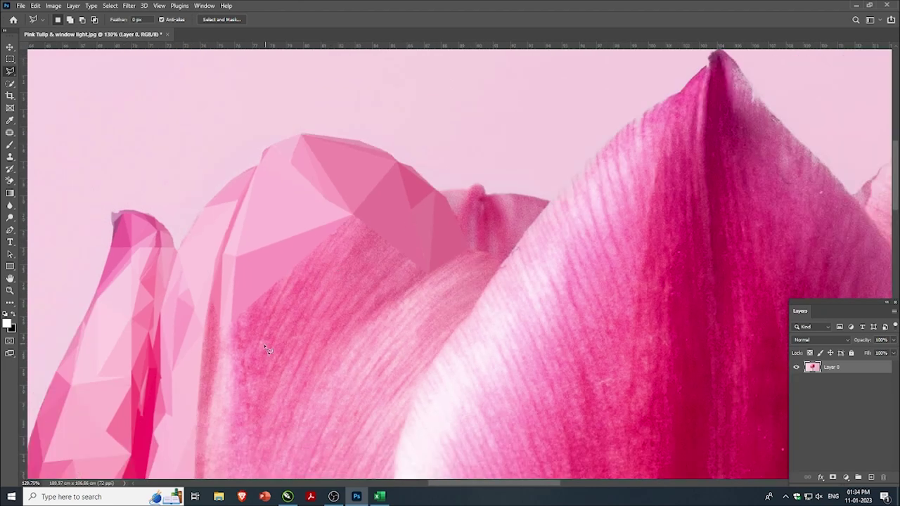
- Fill a large triangle on the petal's darker lower area with averaged pink
left_click(225, 318)
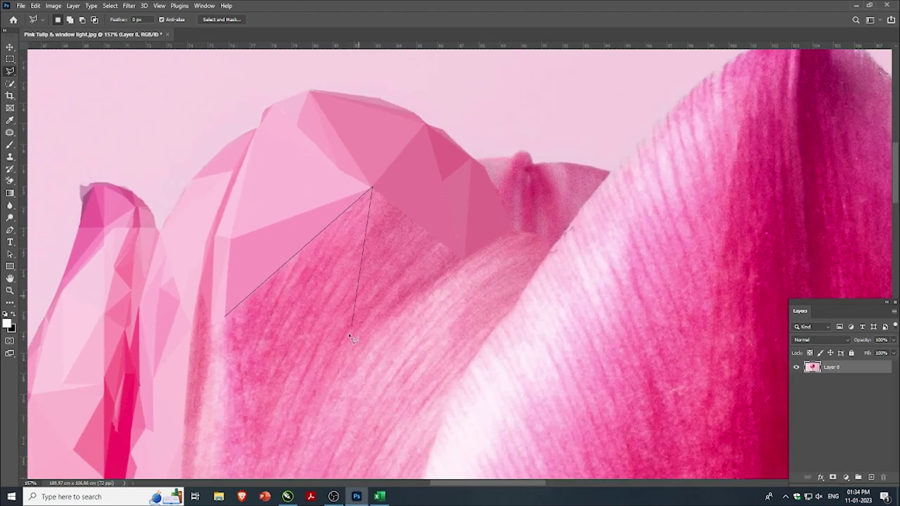
left_click(336, 373)
left_click(225, 317)
key("ctrl+f")
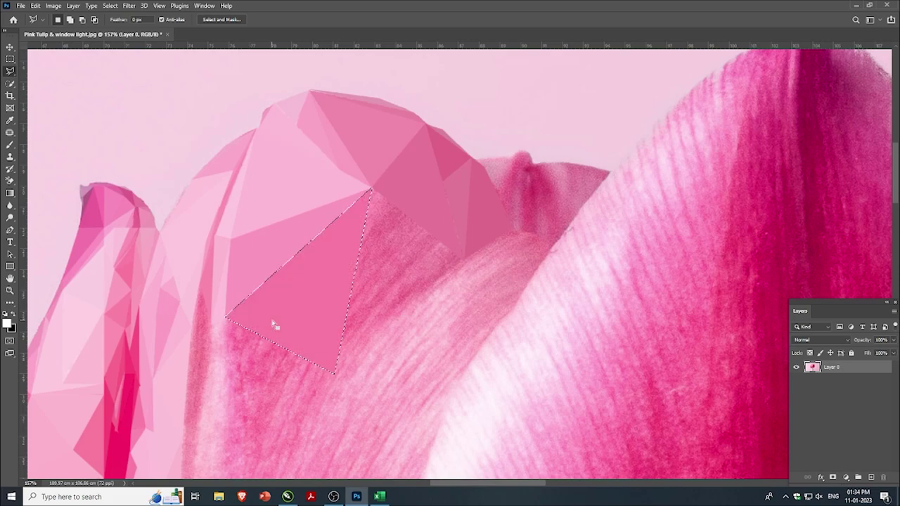
key("ctrl+d")
- Fill the adjacent triangle up to the petal fold with flat pink
left_click(336, 372)
left_click(465, 259)
left_click(371, 188)
key("ctrl+f")
key("ctrl+d")
left_click_drag(222, 340, 264, 290)
scroll(264, 290, "up", 2)
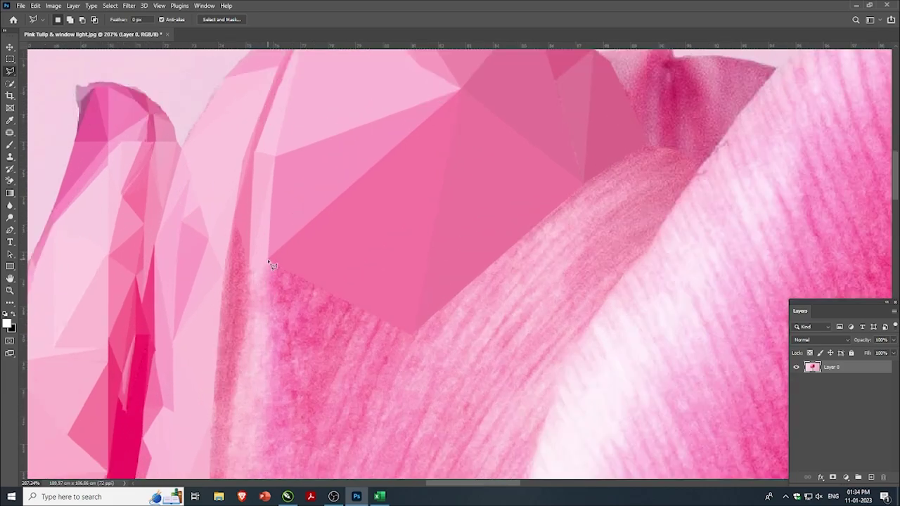
- Fill a triangle beneath the existing facets with averaged pink
left_click(268, 261)
left_click(415, 333)
scroll(352, 389, "down", 2)
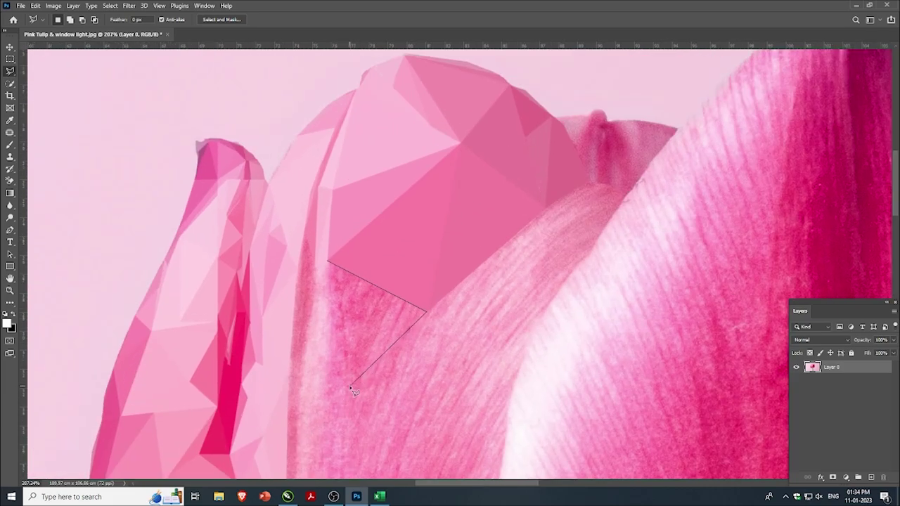
left_click(327, 261)
double_click(347, 280)
key("ctrl+f")
key("ctrl+d")
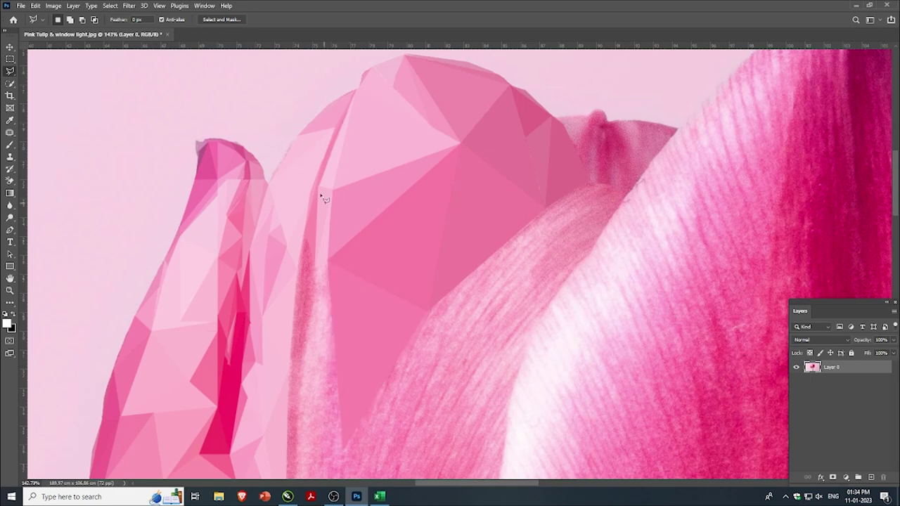
- Fill a thin sliver along the middle petal's left edge with flat pink
left_click(305, 232)
left_click(292, 363)
left_click(307, 237)
key("ctrl+f")
key("ctrl+d")
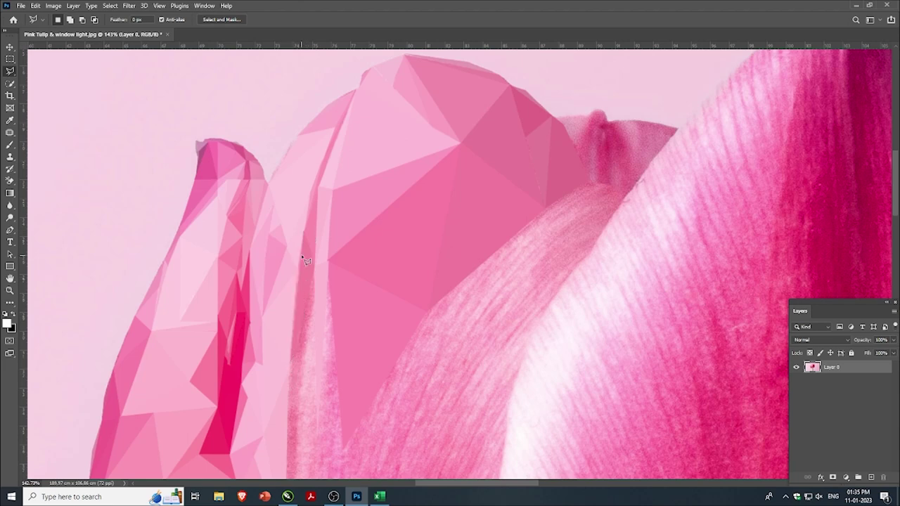
- Outline another left-edge sliver, removing misplaced corners with Backspace
left_click(305, 233)
left_click(291, 360)
left_click(305, 234)
scroll(300, 276, "down", 2)
scroll(300, 278, "up", 2)
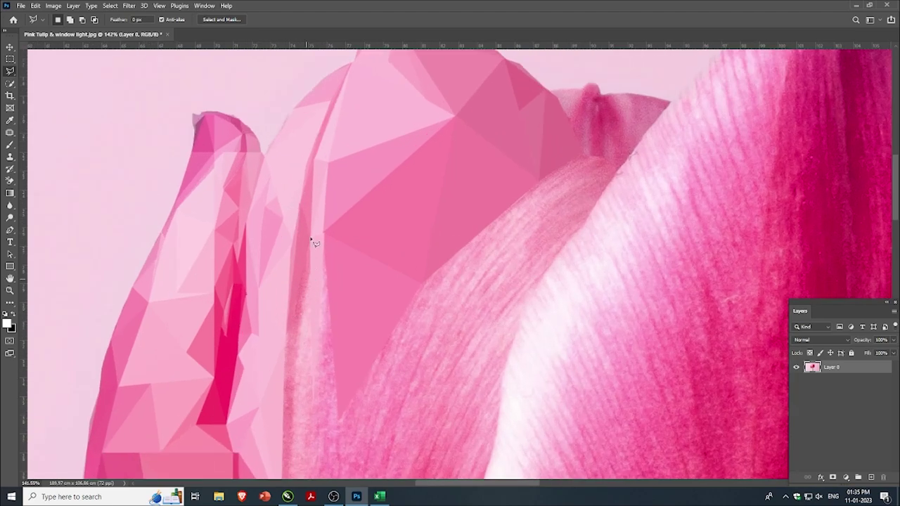
left_click(287, 336)
left_click(305, 314)
key("BackSpace")
key("BackSpace")
- Select and fill a narrow triangle along the left edge with flat pink
left_click(303, 314)
scroll(328, 279, "down", 2)
scroll(331, 195, "up", 3)
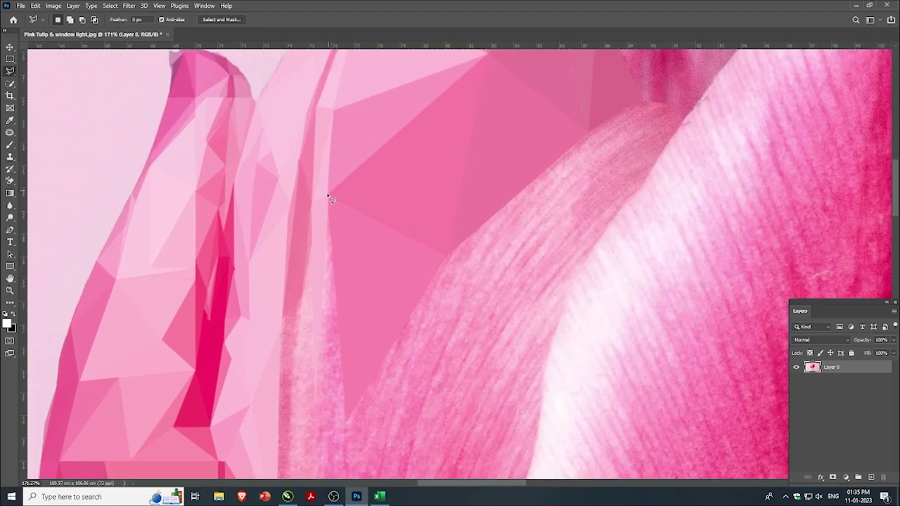
left_click(327, 196)
left_click(346, 421)
left_click(328, 193)
key("ctrl+f")
key("ctrl+d")
- Outline a long sliver running down the petal's left edge
scroll(340, 215, "down", 2)
scroll(301, 342, "up", 1)
scroll(317, 253, "up", 1)
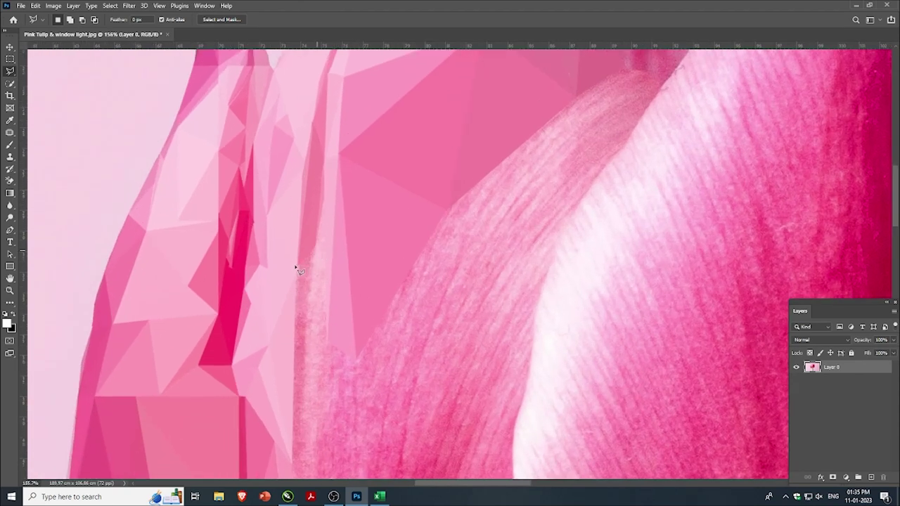
left_click(317, 247)
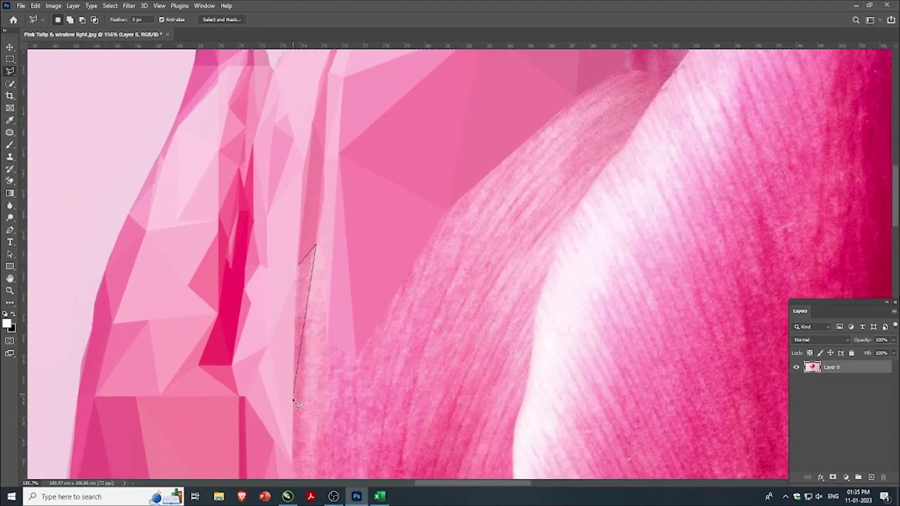
left_click(292, 463)
left_click(296, 268)
scroll(292, 267, "down", 1)
scroll(296, 275, "up", 1)
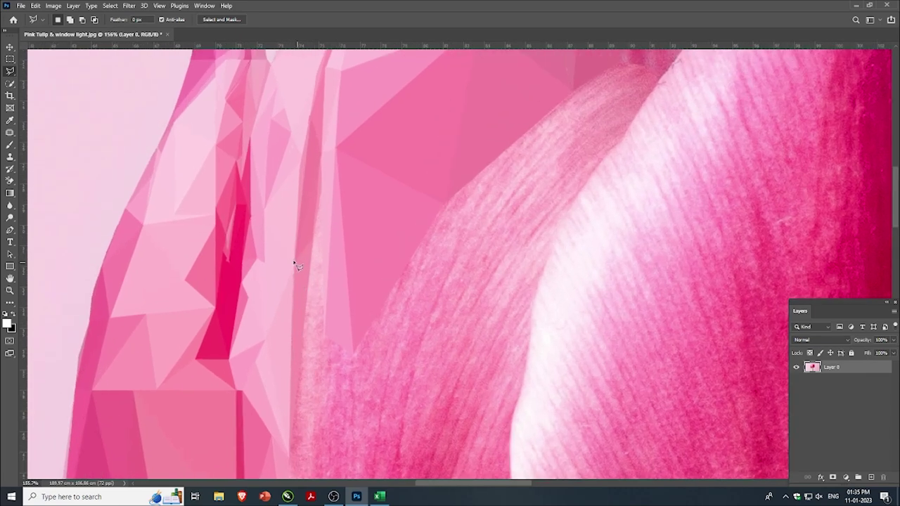
- Attempt a triangle near the petal's lower edge, then abandon the outline
left_click(299, 283)
left_click(288, 459)
scroll(302, 254, "down", 2)
scroll(321, 208, "up", 1)
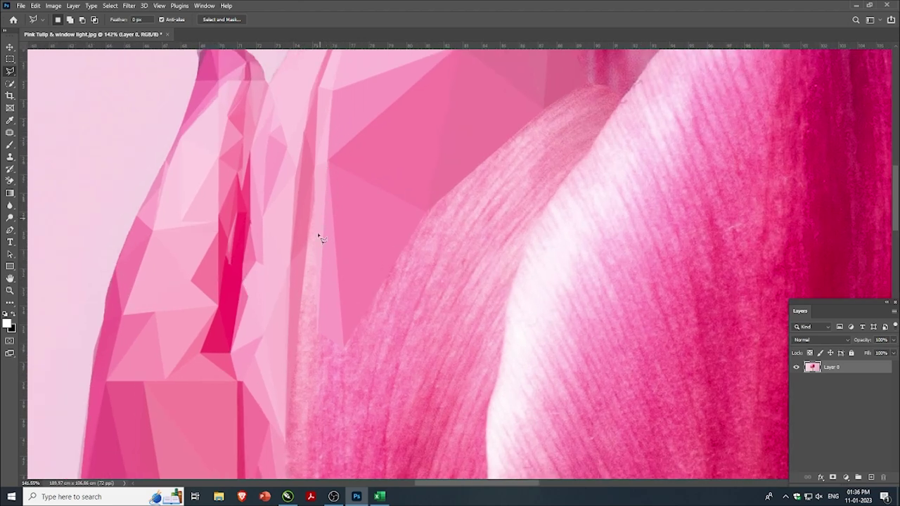
left_click(316, 204)
left_click(314, 203)
left_click(314, 203)
left_click(316, 204)
- Start thin left-edge triangles, cancel them with Esc, then apply the fill
scroll(314, 225, "down", 1)
scroll(307, 326, "down", 1)
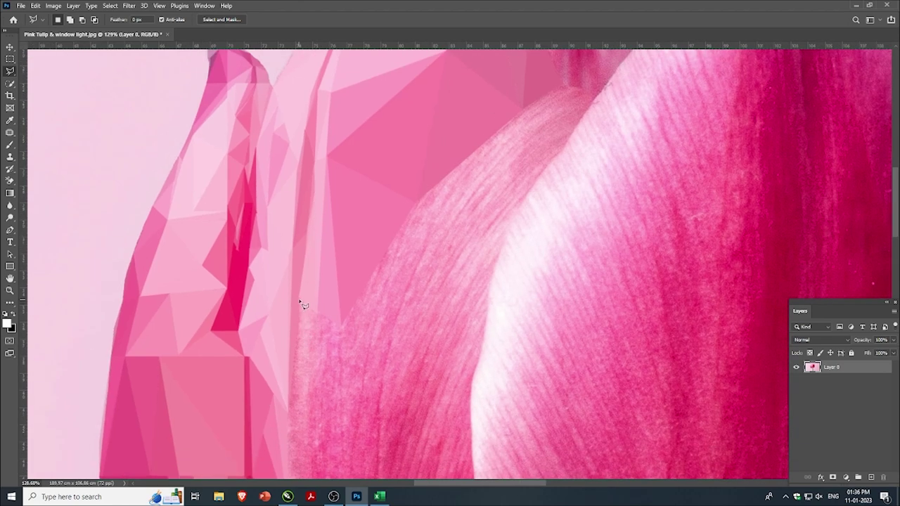
left_click(318, 313)
left_click(305, 404)
key("Escape")
left_click(298, 316)
key("Escape")
key("ctrl+f")
- Dismiss the Discover panel and fill a small light-pink triangle beside the dark bump
left_click(531, 85)
scroll(314, 340, "down", 2)
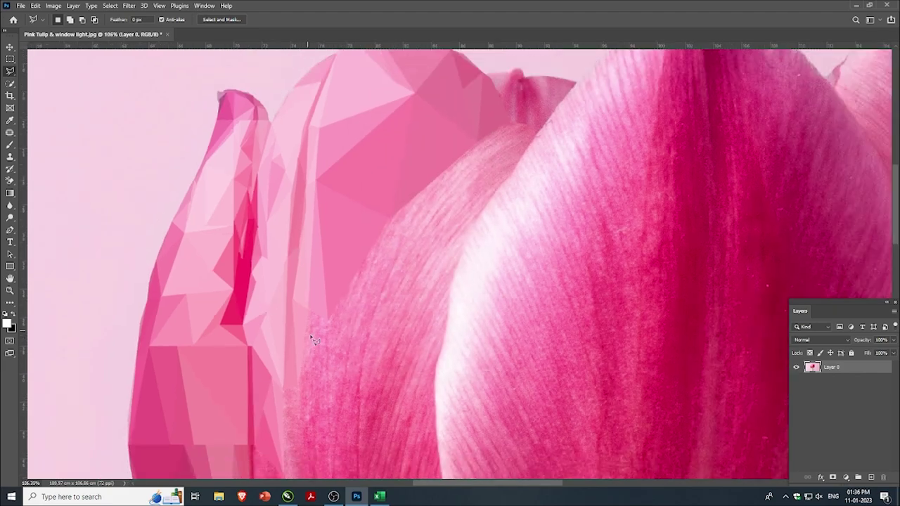
scroll(482, 132, "up", 2)
left_click(514, 123)
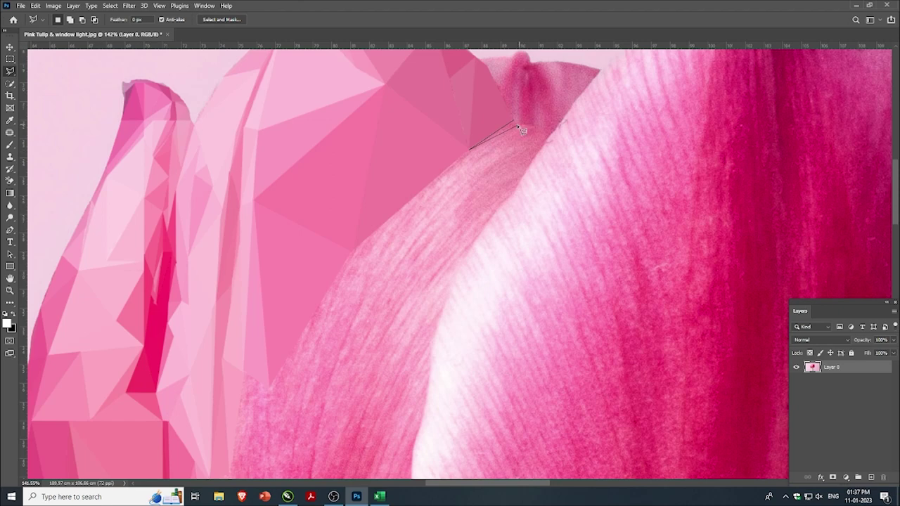
left_click(516, 124)
left_click(520, 127)
left_click(469, 149)
key("ctrl+f")
key("ctrl+d")
- Fill a triangle just below the bump with flat pink
left_click(528, 165)
left_click(521, 125)
key("ctrl+f")
key("ctrl+d")
- Outline a small triangle near the petal top, redoing the selection once
left_click(519, 125)
left_click(546, 136)
scroll(478, 204, "down", 1)
scroll(500, 88, "up", 2)
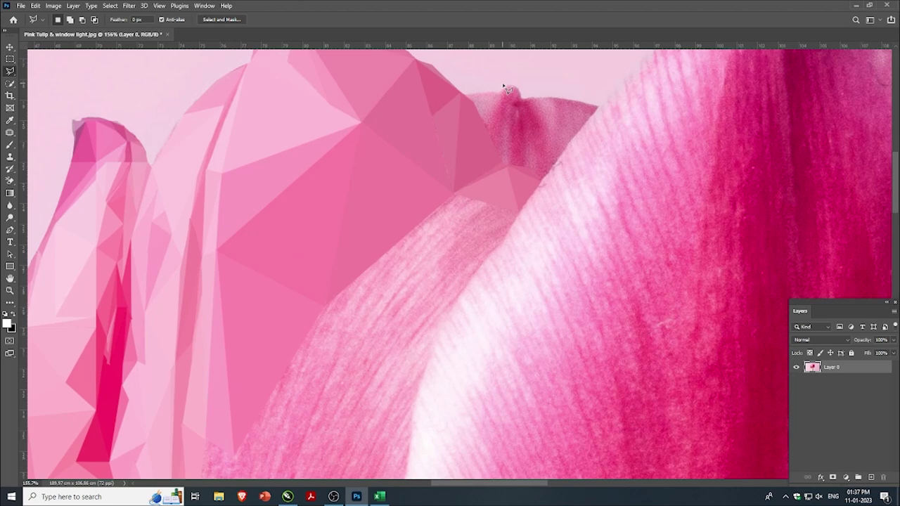
double_click(474, 104)
left_click(473, 104)
left_click(487, 132)
left_click(474, 106)
- Fill a thin sliver beside the bump with smooth pink
left_click(501, 93)
left_click(501, 161)
left_click(504, 94)
key("ctrl+f")
key("ctrl+d")
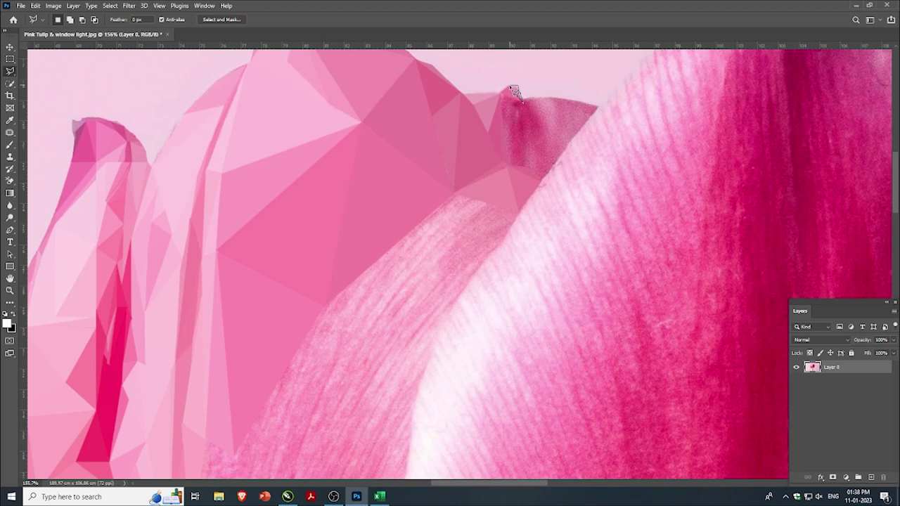
- Outline a triangle at the petal tip and fill it with its average colour
left_click(500, 91)
double_click(510, 161)
left_click(522, 100)
key("ctrl+alt+f")
- Add a petal-tip triangle and a thin edge triangle, filled with their average colour
left_click(522, 101)
left_click(547, 128)
left_click(522, 102)
left_click(547, 126)
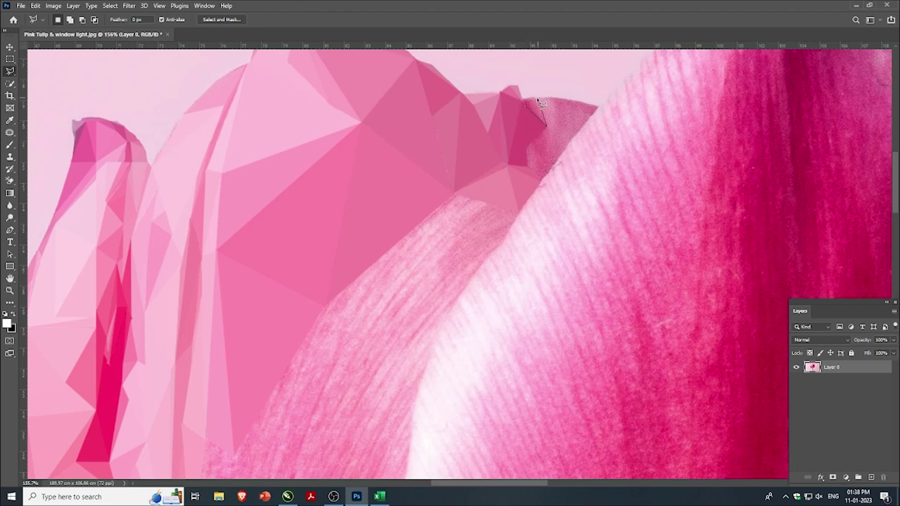
left_click(522, 101)
key("ctrl+alt+f")
- Try outlining another petal-rim facet, then remove its misplaced corners and discard it
left_click(521, 101)
left_click(531, 99)
left_click(547, 127)
key("BackSpace")
key("BackSpace")
left_click(547, 128)
key("BackSpace")
key("BackSpace")
left_click(598, 106)
left_click(561, 151)
key("BackSpace")
key("BackSpace")
key("Escape")
- Select a small triangle on the petal edge, then discard a follow-up outline
left_click(527, 165)
left_click(562, 153)
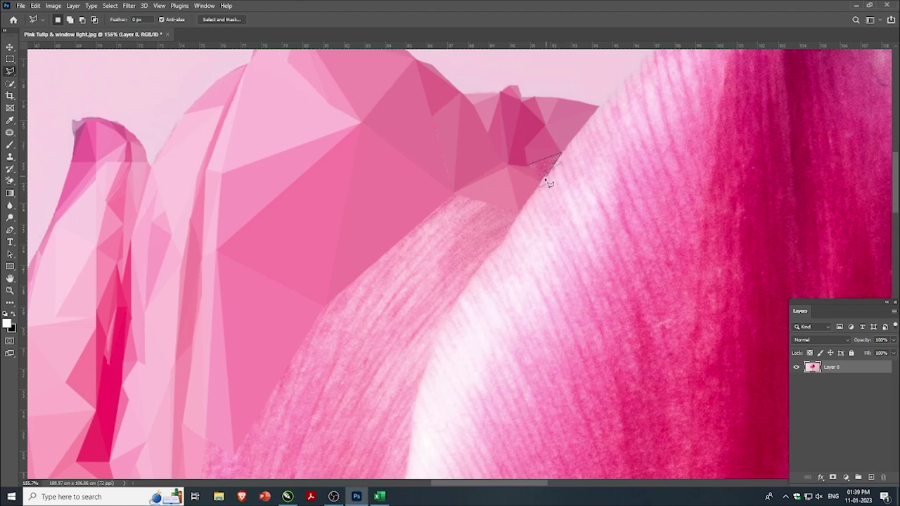
left_click(541, 176)
left_click(527, 165)
scroll(493, 155, "down", 1)
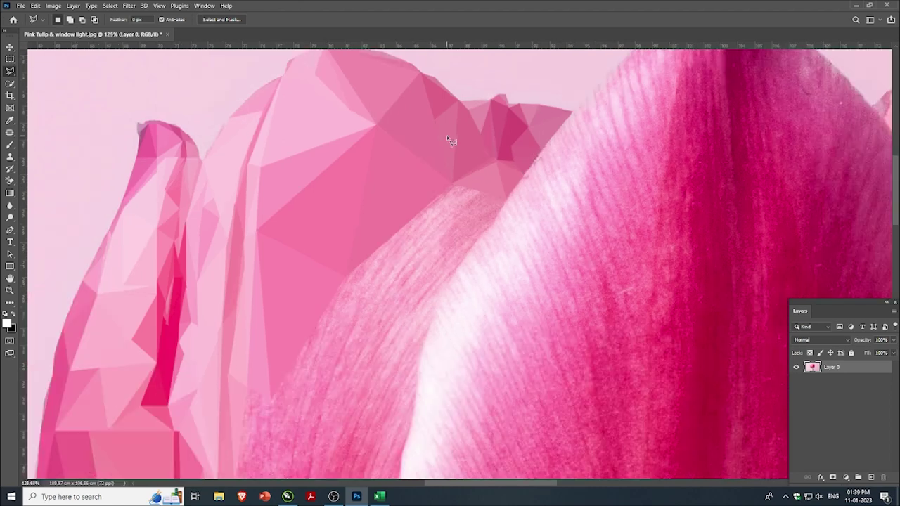
scroll(454, 183, "up", 1)
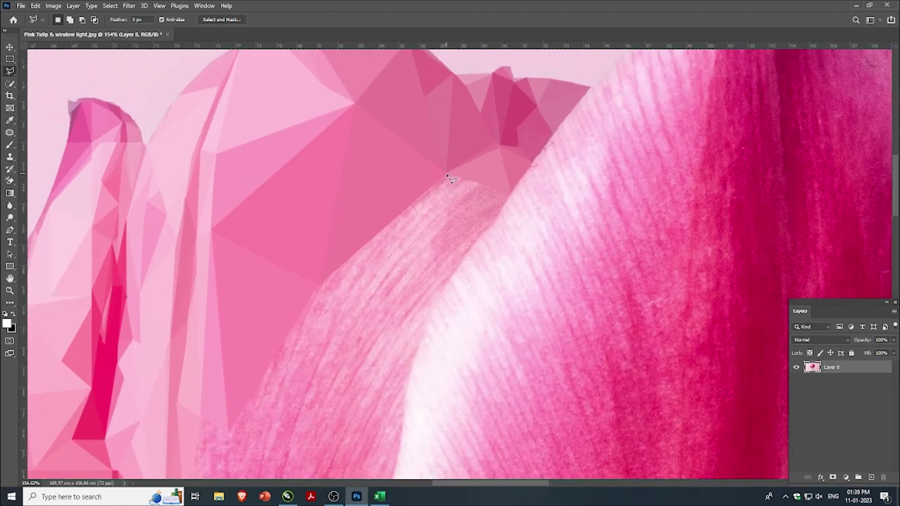
left_click(510, 190)
key("Escape")
- Select a new facet running along the petal edge
left_click(446, 174)
left_click(470, 196)
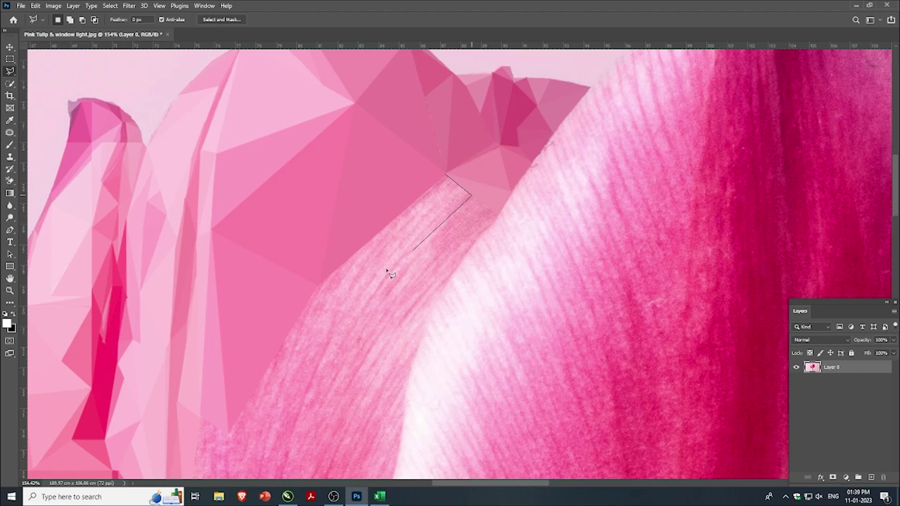
double_click(322, 289)
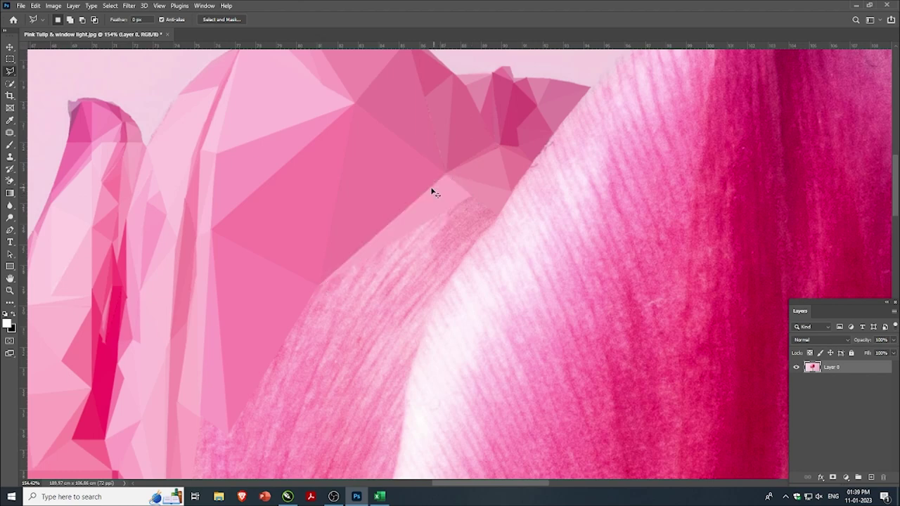
- Flatten a triangle on the lower petal's upper edge to its average colour and deselect
scroll(434, 192, "up", 2)
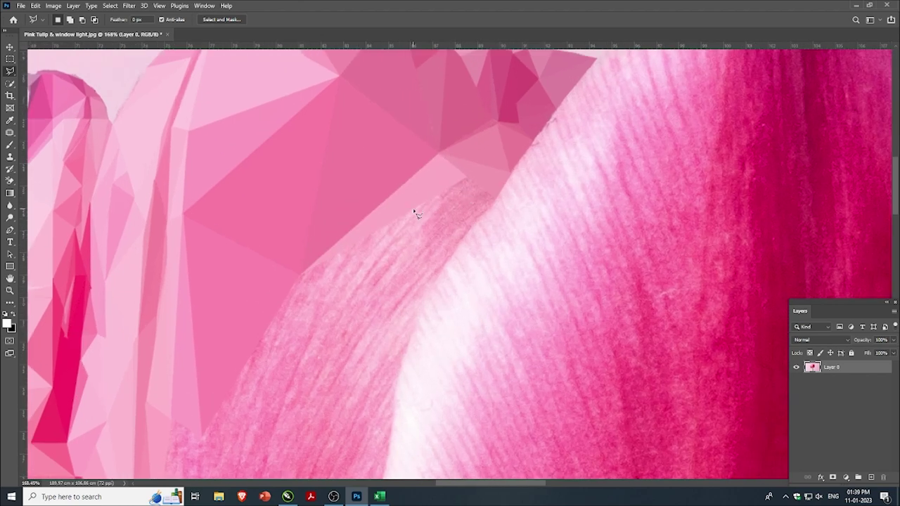
left_click(414, 209)
left_click(415, 208)
left_click(495, 199)
left_click(456, 249)
left_click(413, 209)
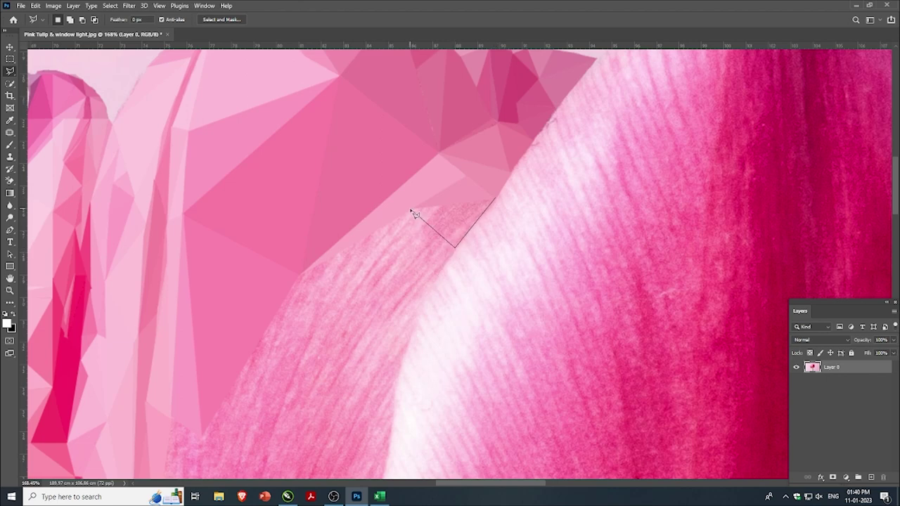
left_click(493, 200)
key("ctrl+f")
key("ctrl+d")
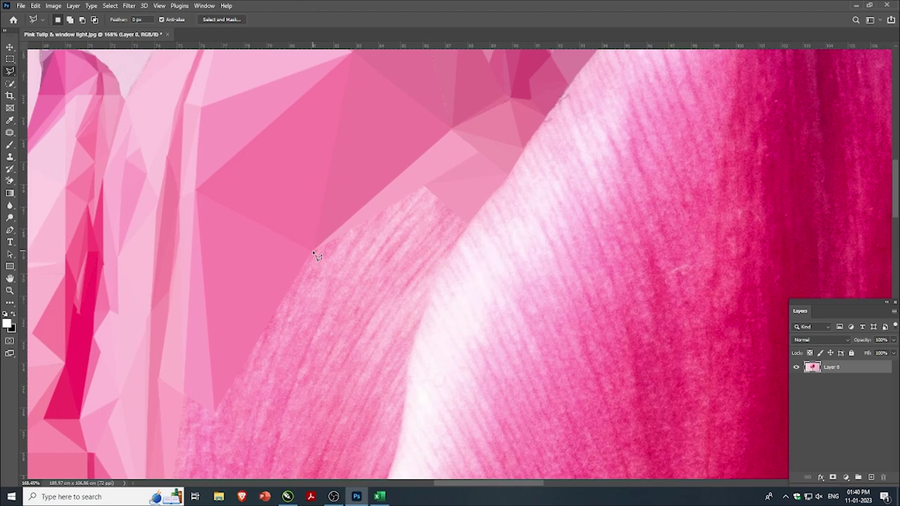
- Flatten a facet on the textured petal edge to its average colour and deselect
left_click(312, 249)
left_click(424, 187)
left_click(467, 223)
double_click(391, 237)
key("ctrl+f")
key("ctrl+d")
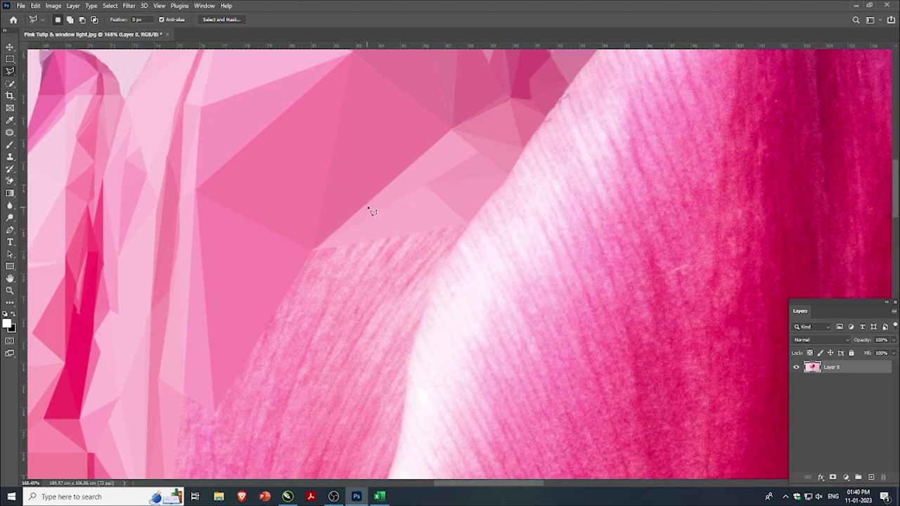
- Outline a triangle reaching the lower left, then drop the selection
scroll(355, 275, "down", 3)
scroll(355, 275, "up", 2)
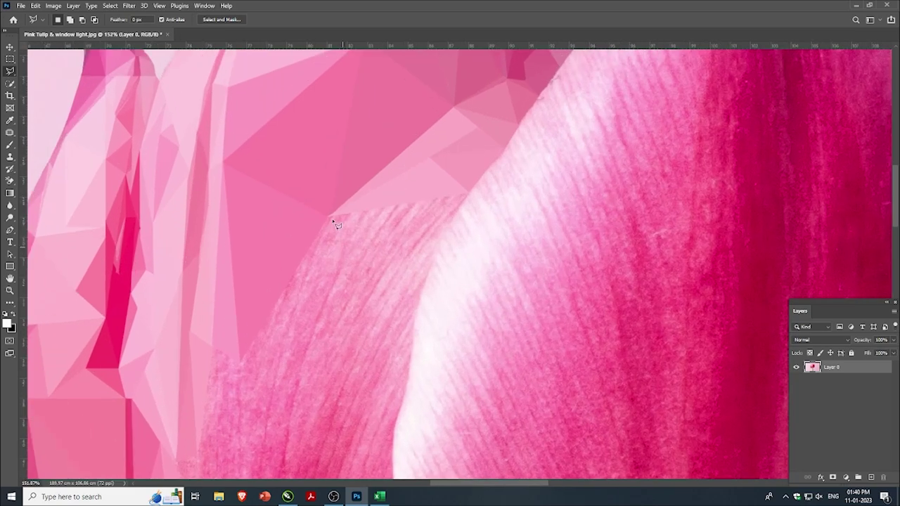
left_click(402, 205)
left_click(241, 361)
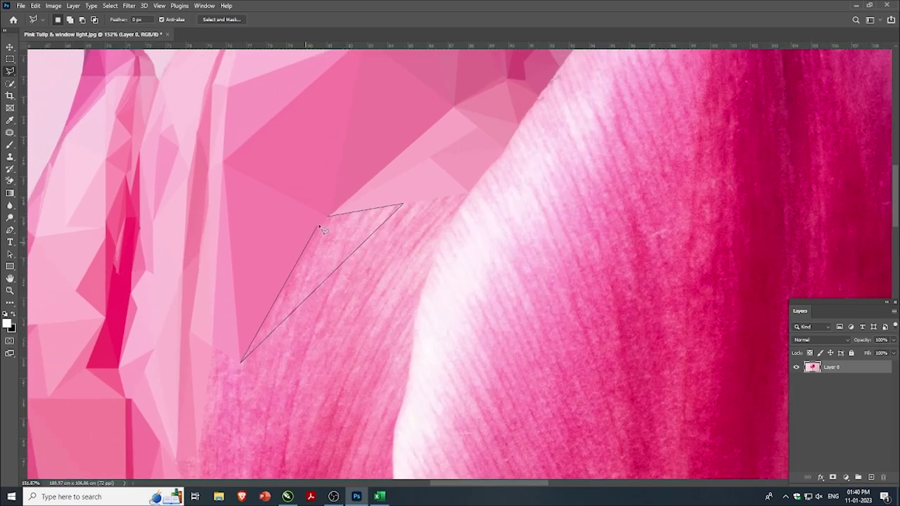
left_click(329, 215)
key("ctrl+d")
- Outline two triangles from the same top point and fill with their average colour
scroll(411, 177, "down", 3)
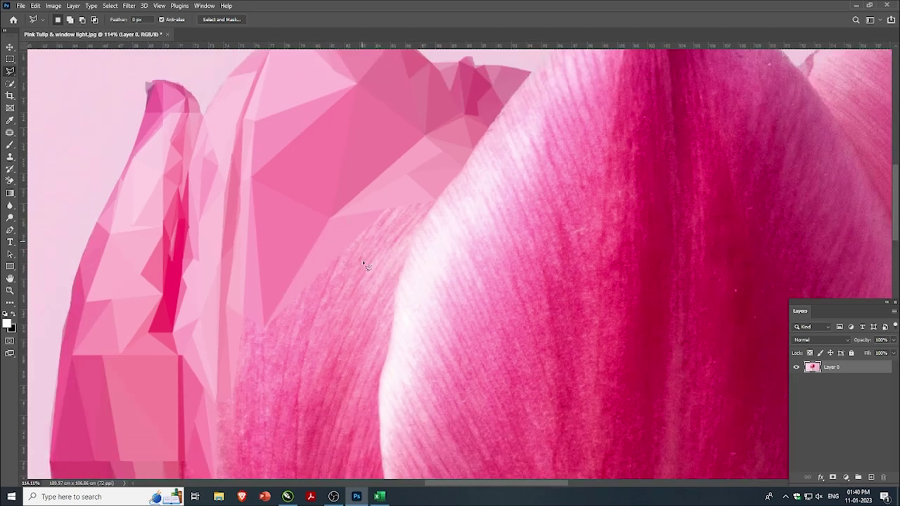
scroll(412, 177, "up", 2)
left_click(406, 178)
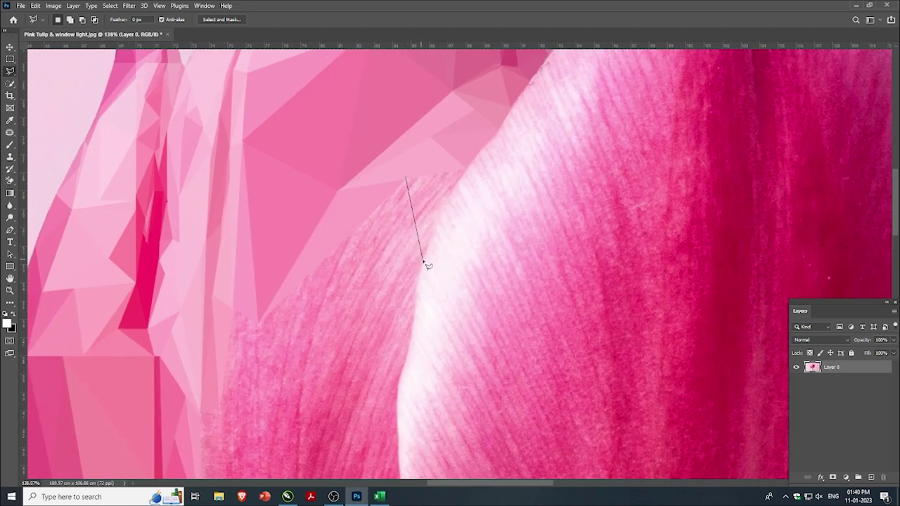
left_click(422, 259)
left_click(465, 171)
left_click(407, 178)
left_click(405, 178)
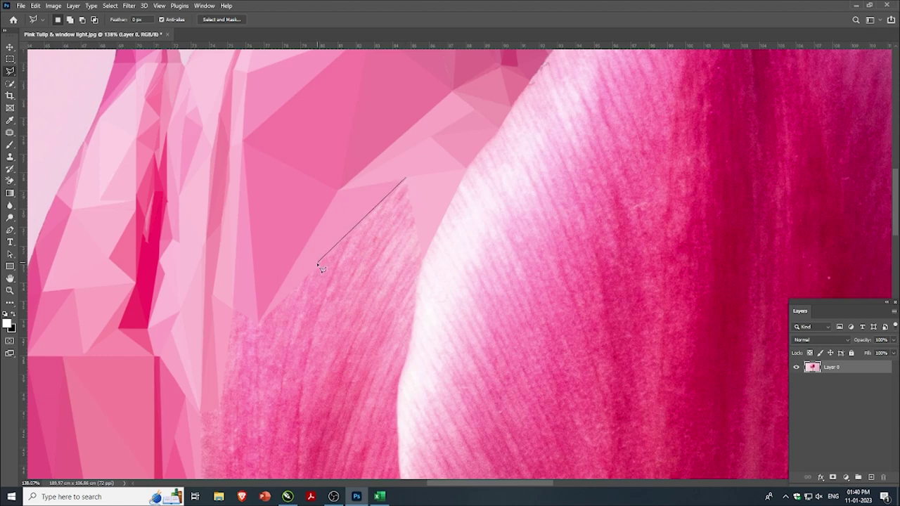
left_click(327, 256)
left_click(421, 261)
left_click(406, 178)
key("ctrl+f")
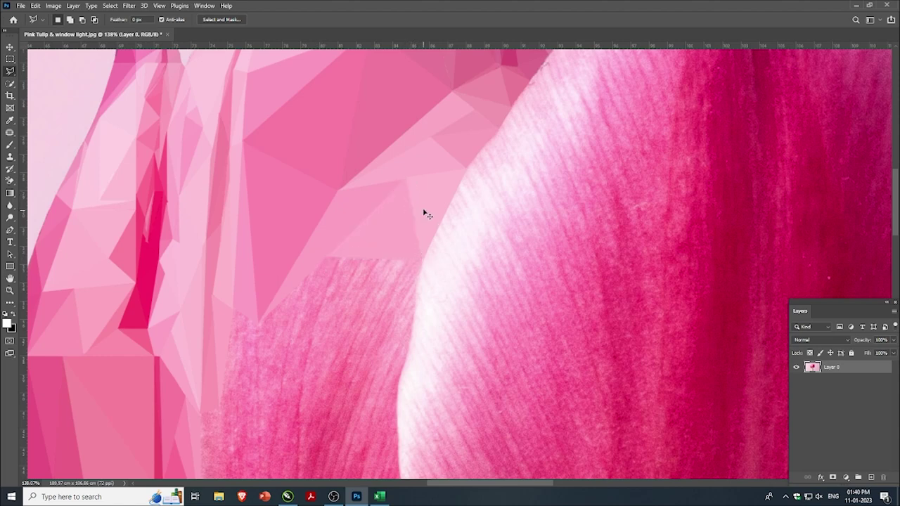
- Select a thin triangle at the facet edge and another triangle lower on the petal
scroll(424, 211, "down", 1)
scroll(426, 185, "up", 2)
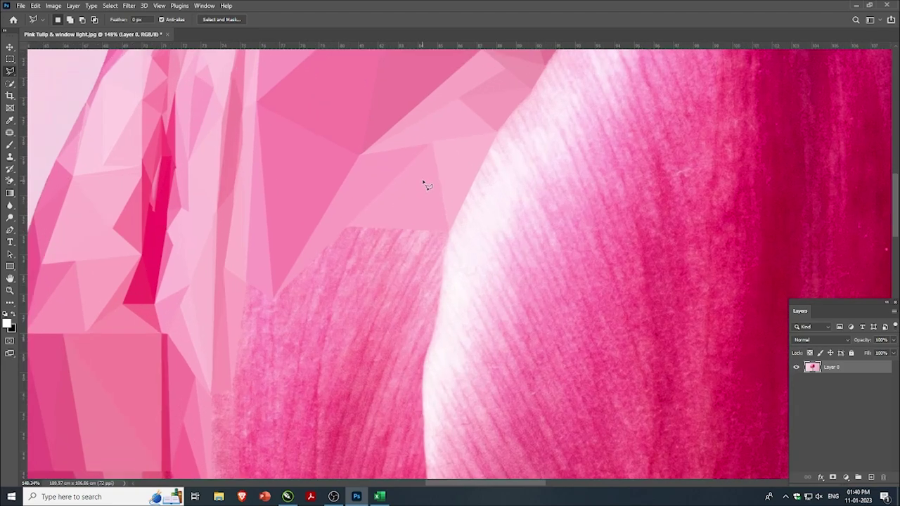
left_click(431, 143)
left_click(449, 232)
left_click(432, 144)
left_click(346, 230)
left_click(446, 232)
left_click(274, 298)
left_click(347, 227)
- Start two more triangle outlines on the petal and discard both
scroll(341, 247, "down", 3)
scroll(371, 222, "up", 3)
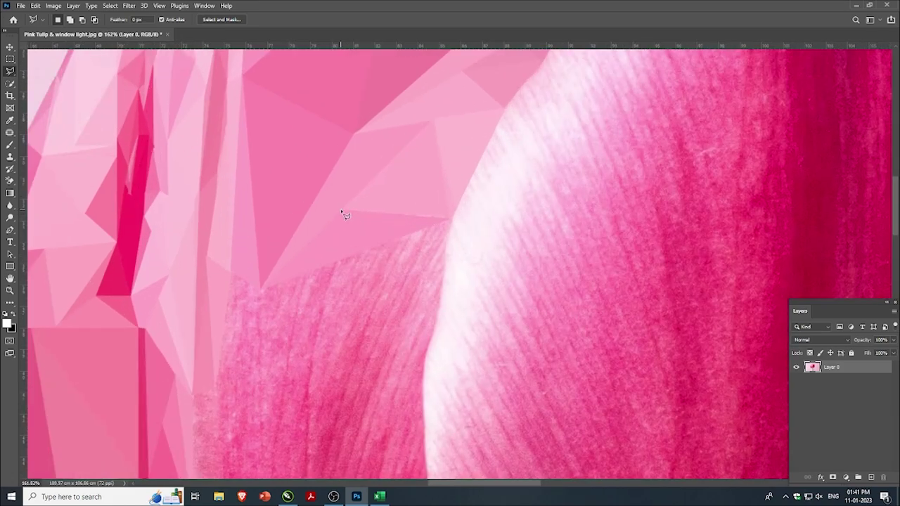
left_click(341, 210)
left_click(450, 218)
key("Escape")
scroll(382, 181, "down", 3)
scroll(313, 249, "up", 2)
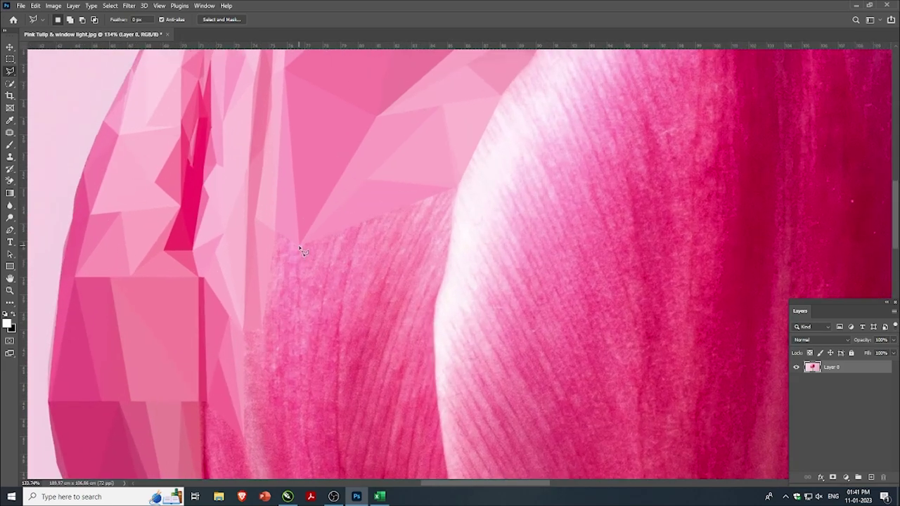
left_click(299, 246)
left_click(261, 325)
left_click(274, 230)
key("Escape")
- Select a triangle from the petal edge up to the petal fold
scroll(295, 281, "down", 1)
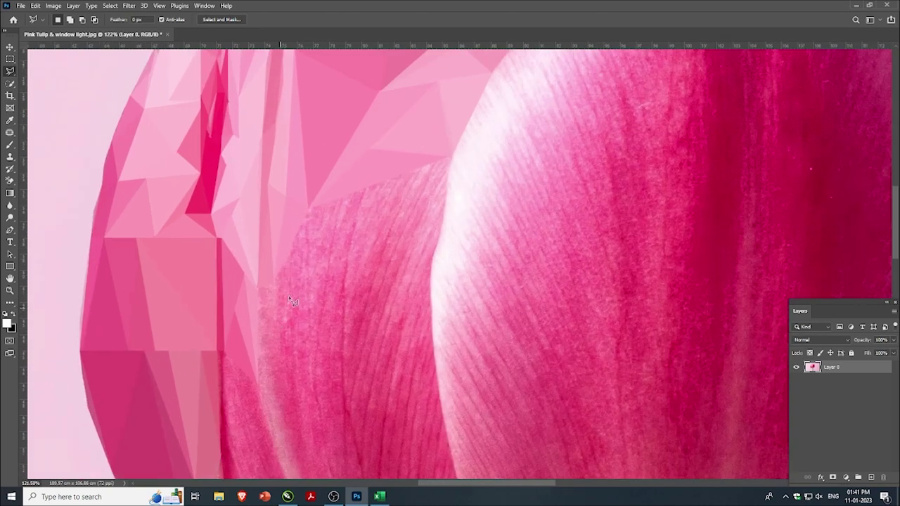
scroll(315, 219, "up", 1)
left_click(303, 209)
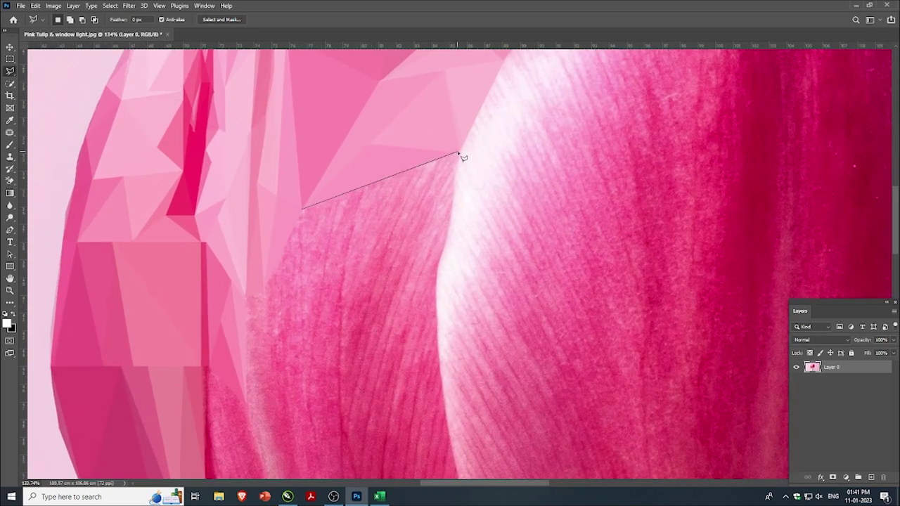
left_click(458, 153)
left_click(263, 292)
double_click(318, 243)
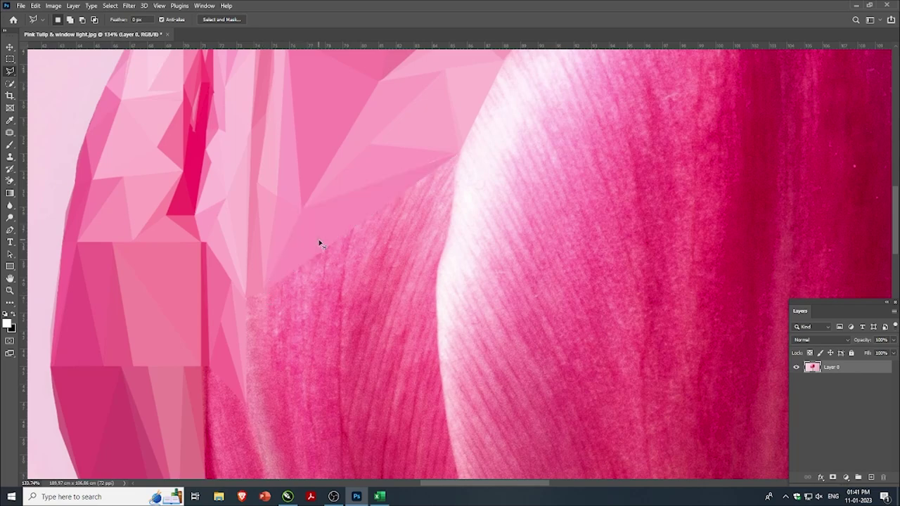
- Select one more triangle between the left petal edge and the fold
scroll(317, 241, "down", 2)
scroll(303, 206, "up", 2)
left_click(269, 221)
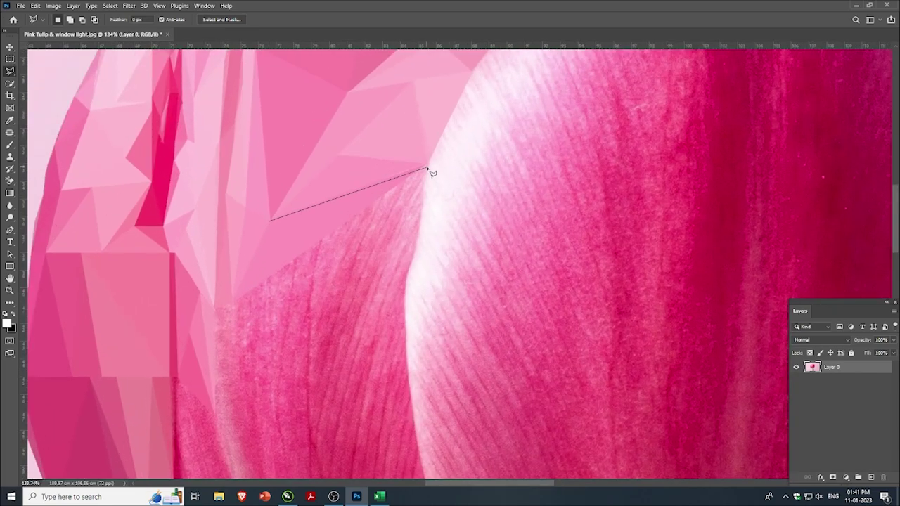
left_click(427, 164)
left_click(338, 156)
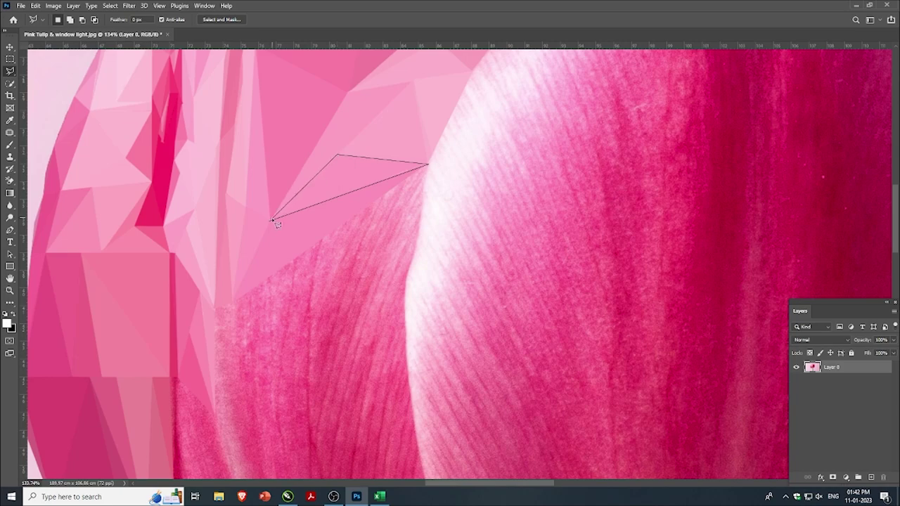
left_click(271, 220)
scroll(339, 163, "down", 1)
- Fill a triangle over the inner petal fold with its averaged flat pink
scroll(337, 162, "up", 1)
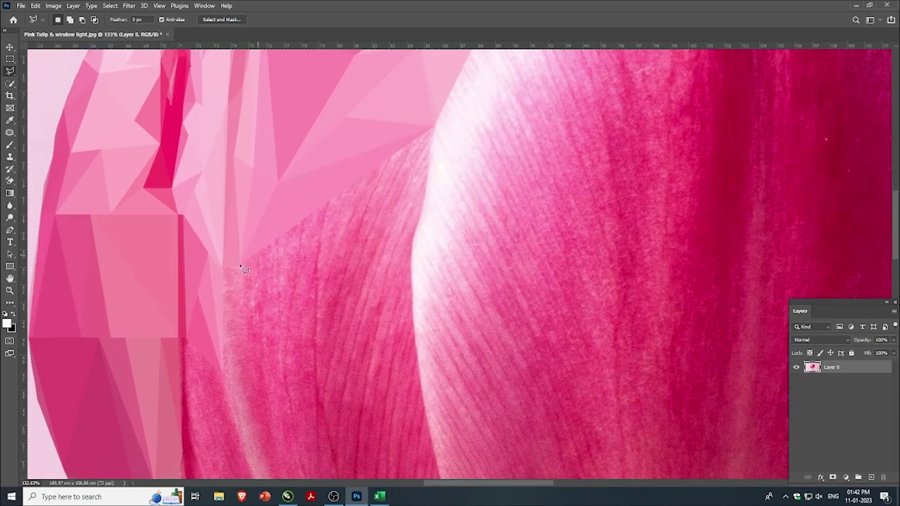
left_click(239, 263)
left_click(433, 128)
key("BackSpace")
left_click(328, 201)
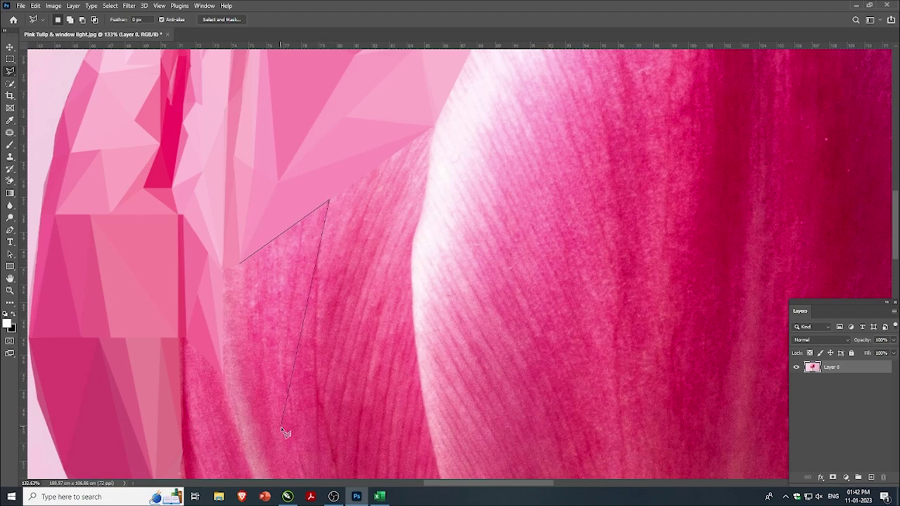
left_click(241, 264)
key("ctrl+alt+f")
key("ctrl+d")
- Average-fill a narrow triangle on the inner petal's left side
scroll(251, 305, "down", 1)
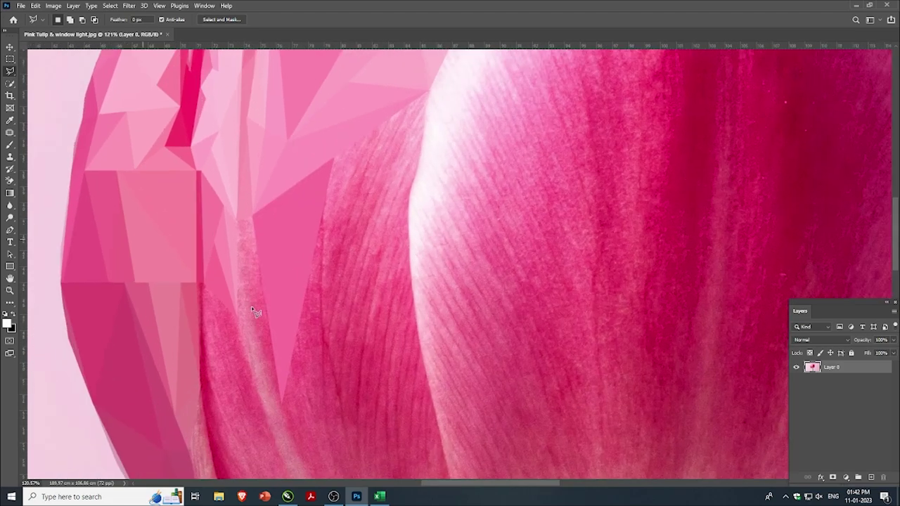
scroll(242, 231, "up", 1)
left_click(254, 215)
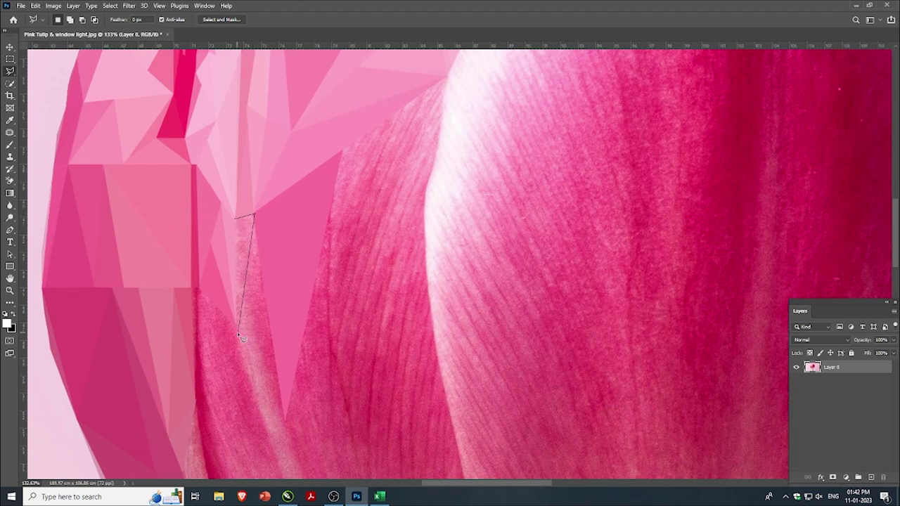
left_click(235, 326)
double_click(237, 222)
key("ctrl+alt+f")
key("ctrl+d")
- Outline a thin triangle from the shared top corner, redrawing it once
left_click(253, 211)
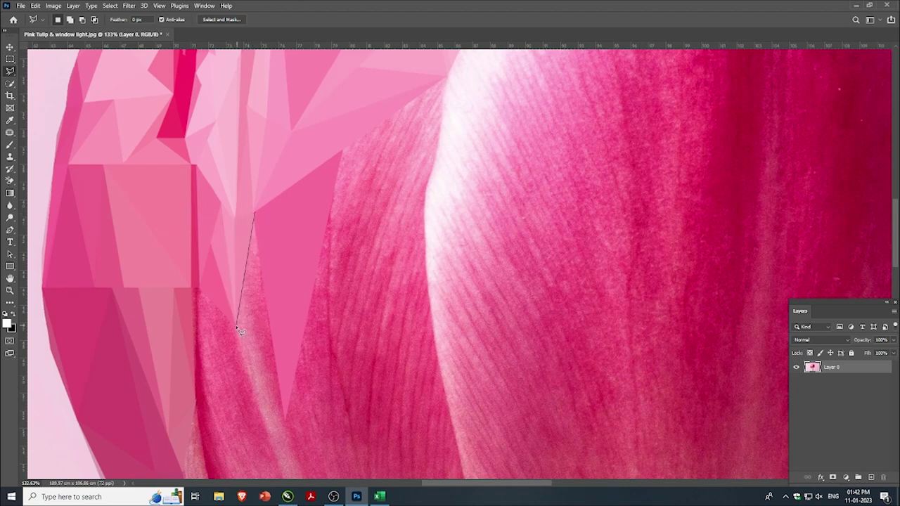
left_click(250, 330)
left_click(284, 422)
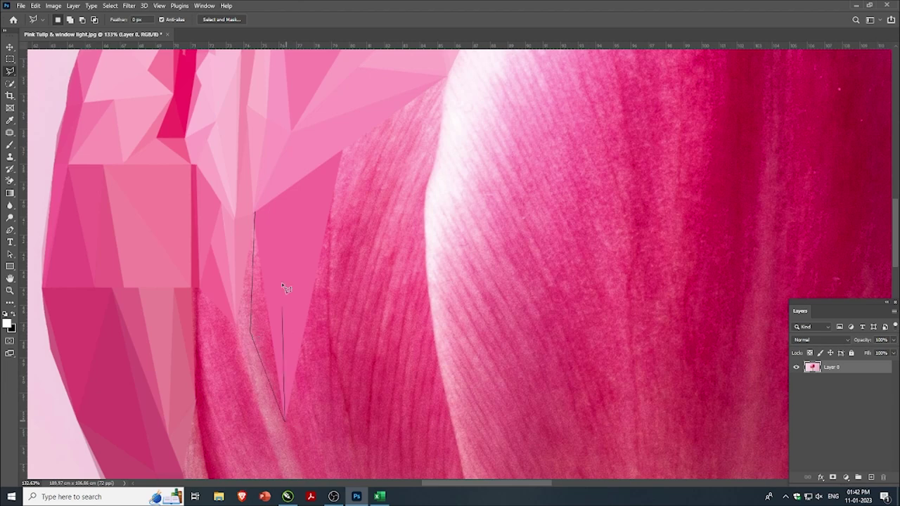
left_click(255, 212)
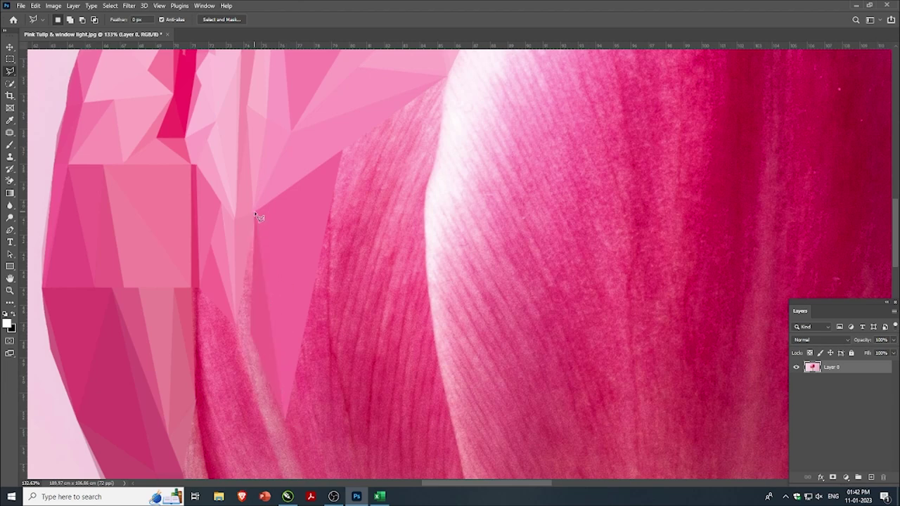
left_click(253, 211)
left_click(249, 331)
left_click(254, 213)
scroll(261, 243, "down", 2)
scroll(316, 176, "up", 2)
scroll(394, 98, "down", 1)
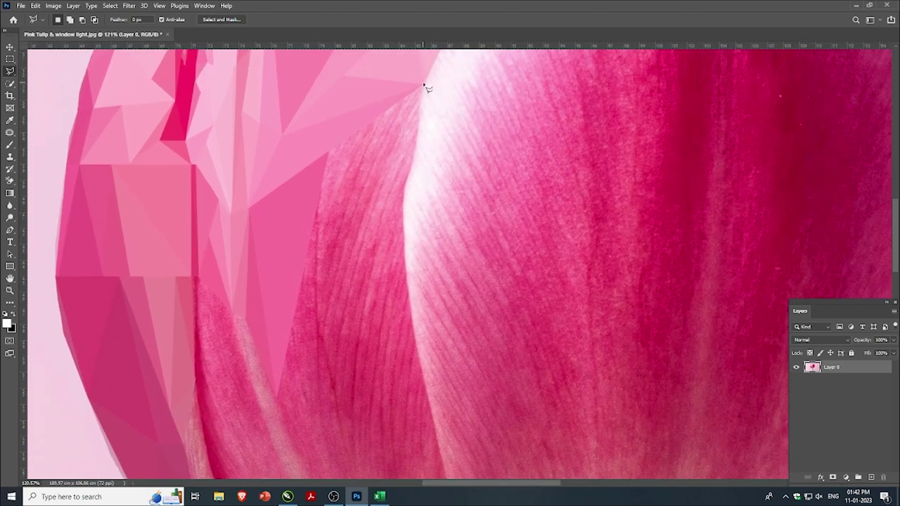
- Fill two adjoining triangles sharing a corner with flat average pink
left_click(329, 152)
left_click(405, 185)
left_click(425, 85)
key("ctrl+alt+f")
key("ctrl+d")
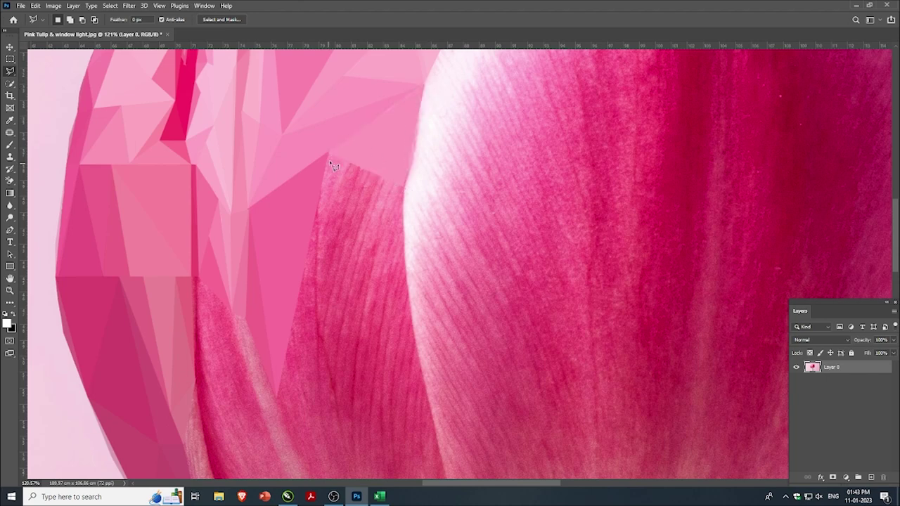
left_click(329, 153)
left_click(403, 184)
left_click(325, 345)
left_click(329, 154)
key("ctrl+alt+f")
key("ctrl+d")
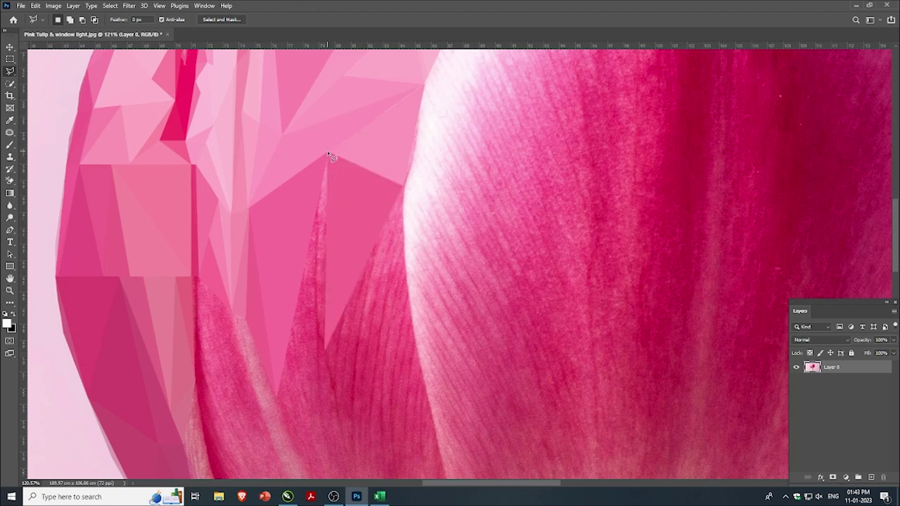
- Average-fill a lower triangle extending down from the same top corner
left_click(327, 152)
left_click(275, 400)
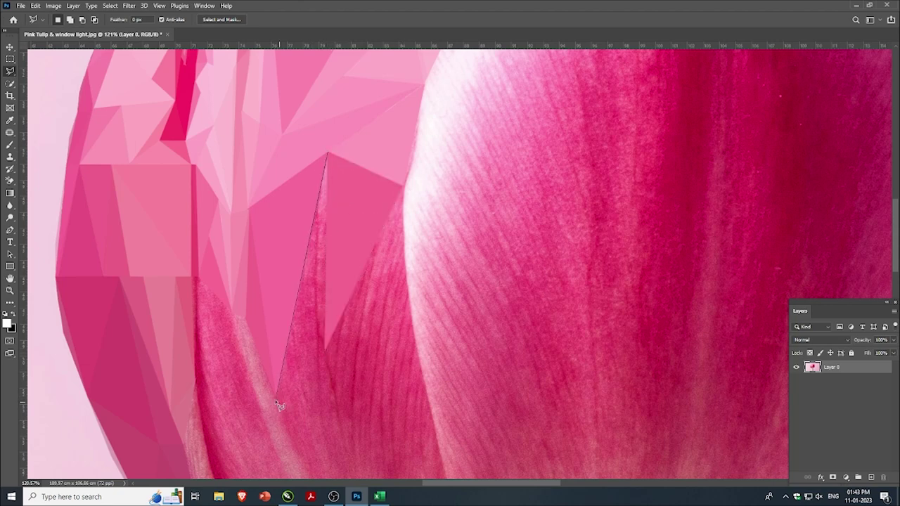
left_click(325, 351)
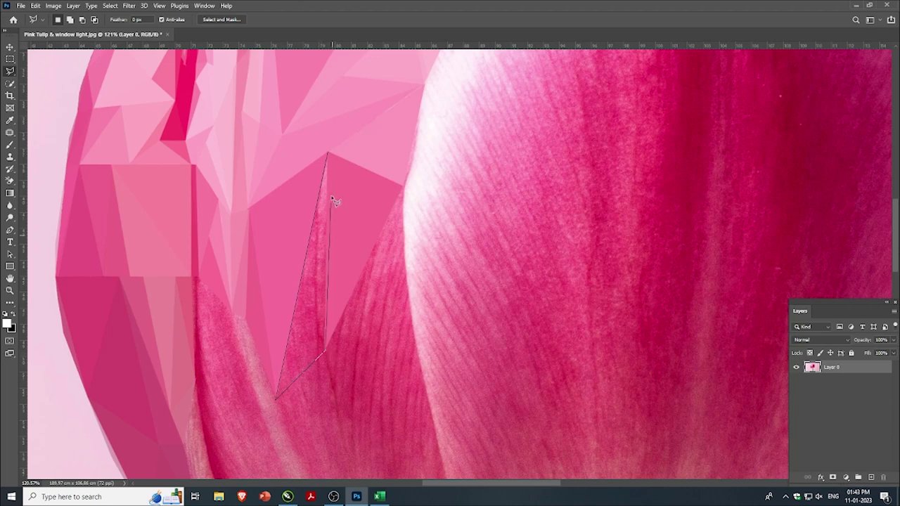
left_click(328, 153)
key("ctrl+alt+f")
key("ctrl+d")
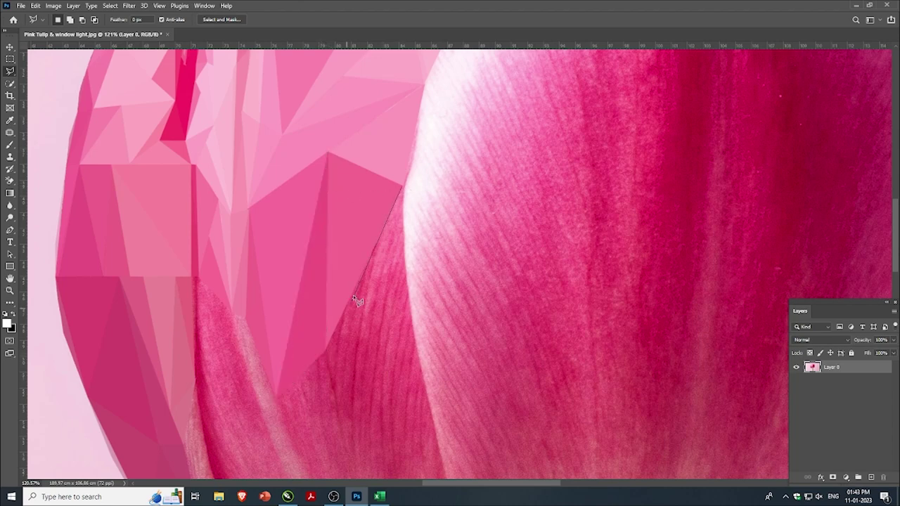
- Flat-fill a triangle along the inner petal's right edge
left_click(360, 282)
left_click(408, 287)
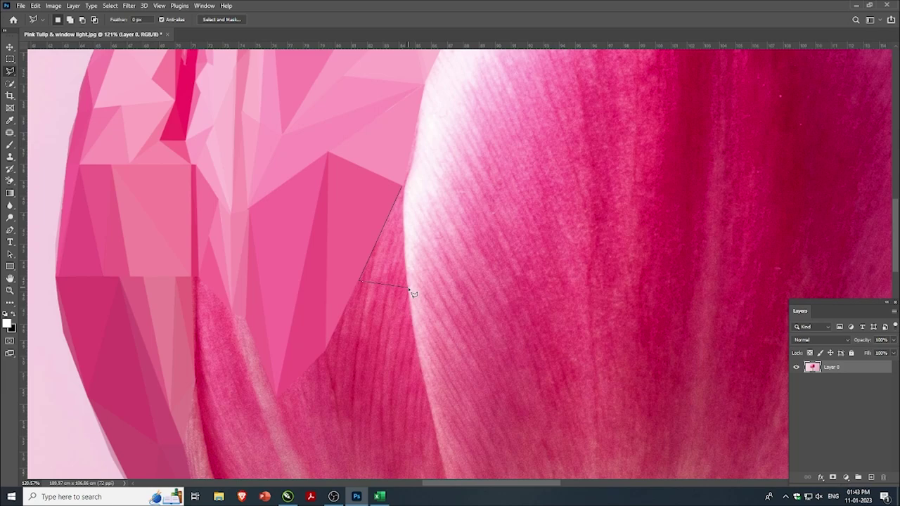
double_click(405, 191)
key("ctrl+alt+f")
key("ctrl+d")
scroll(393, 227, "down", 3)
scroll(408, 171, "up", 4)
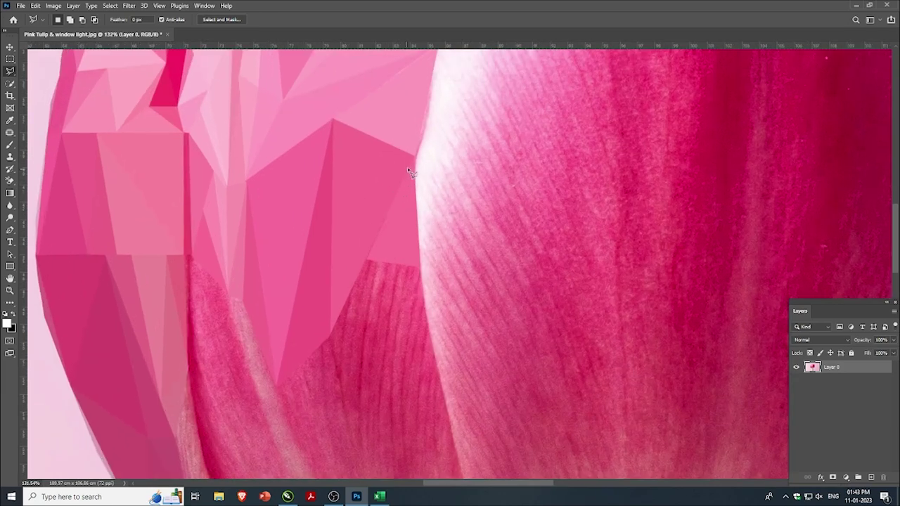
- Fill another facet triangle where the petal meets the right petal
left_click(365, 261)
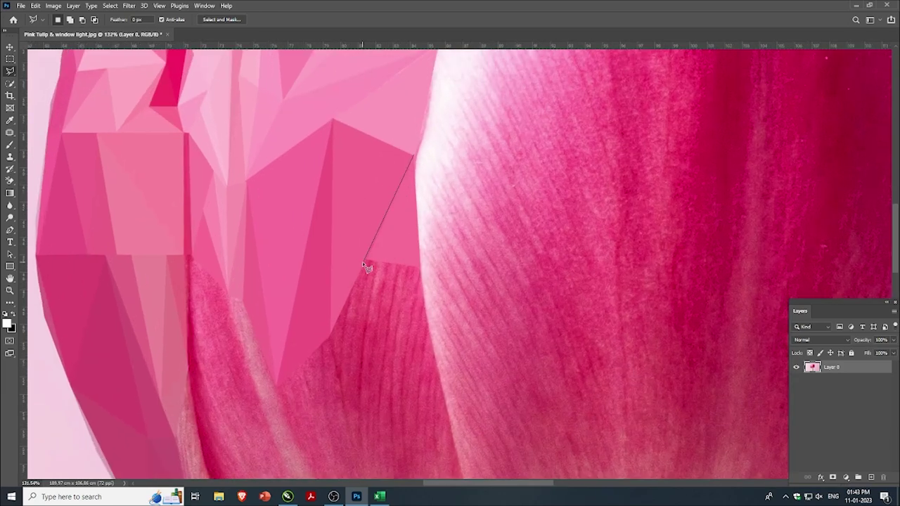
left_click(409, 166)
scroll(342, 257, "down", 1)
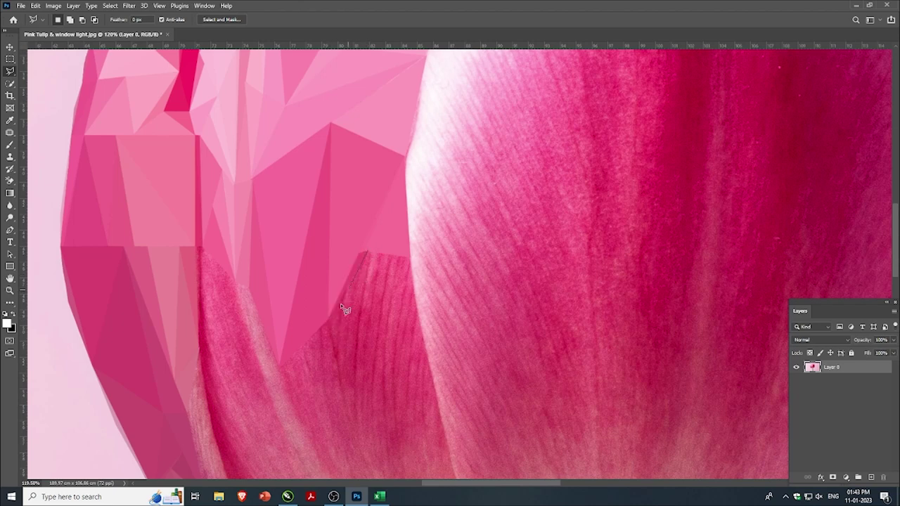
left_click(329, 322)
left_click(431, 373)
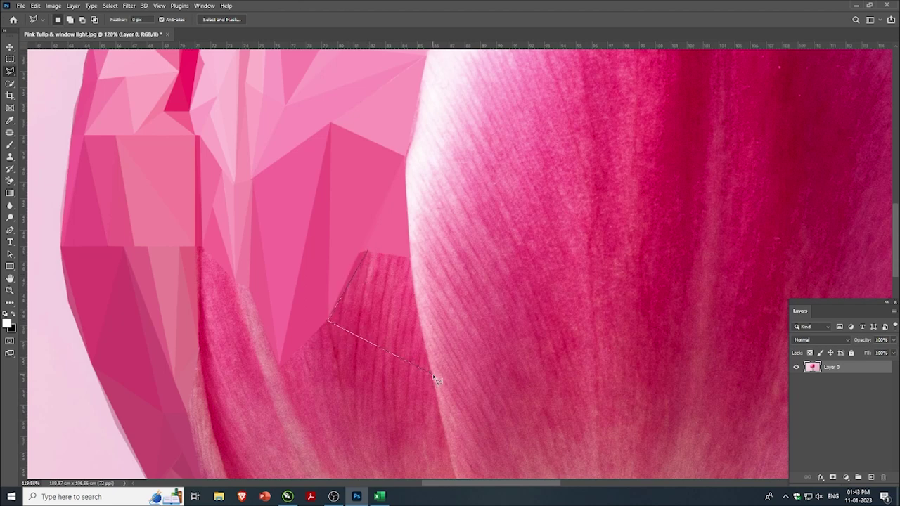
left_click(367, 251)
key("ctrl+f")
key("ctrl+d")
- Begin outlining the next triangle from the shared corner
left_click(367, 251)
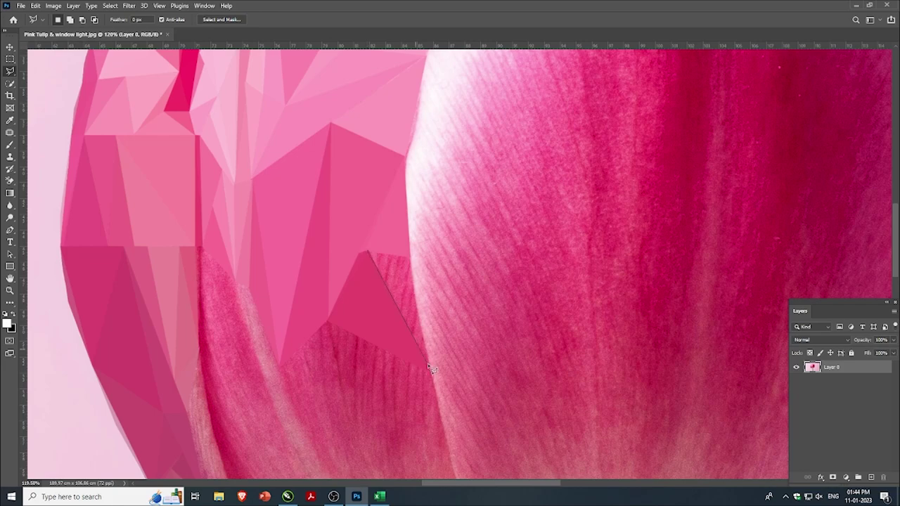
left_click(431, 374)
scroll(413, 262, "down", 3)
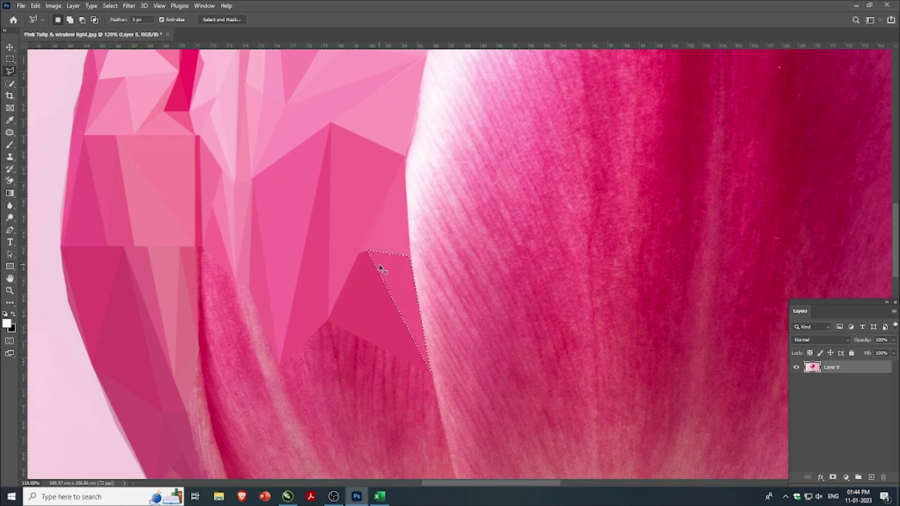
scroll(374, 277, "up", 2)
- Start an outline along the petal edge, then abandon it
scroll(259, 232, "up", 1)
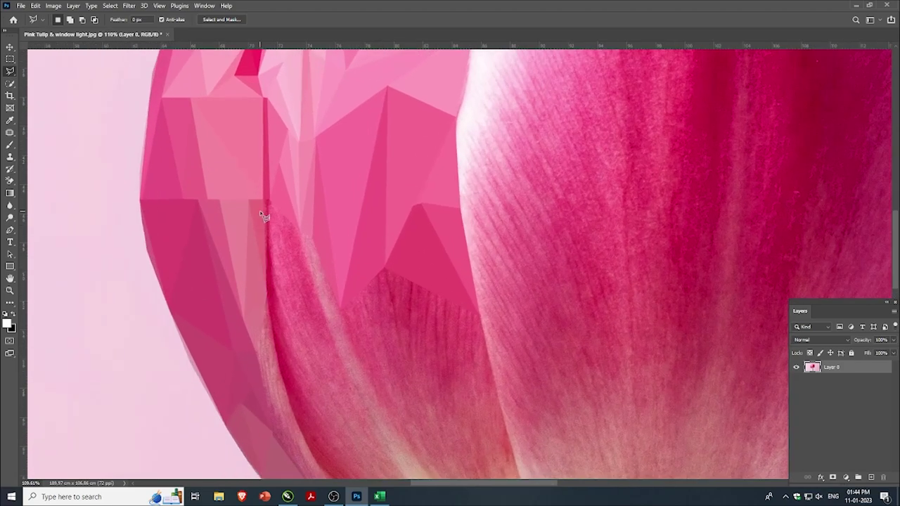
scroll(264, 207, "up", 1)
left_click(268, 202)
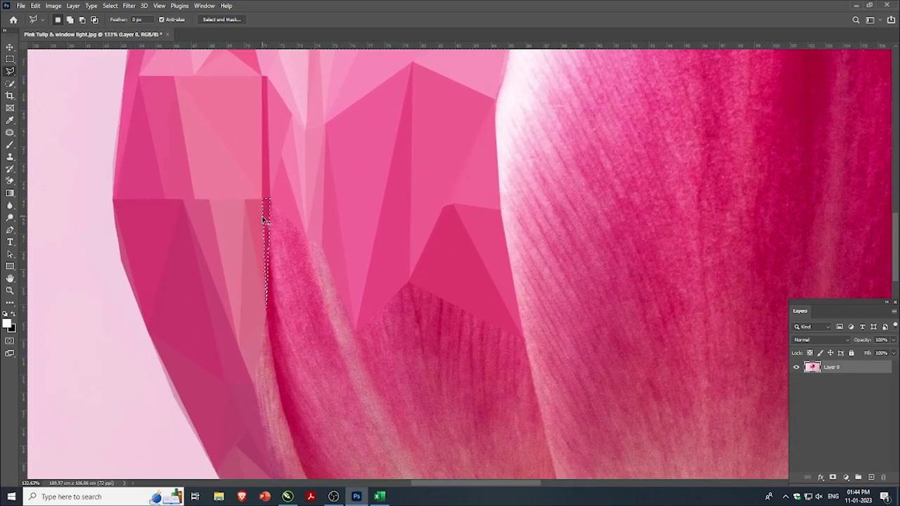
scroll(263, 229, "down", 1)
scroll(260, 183, "up", 1)
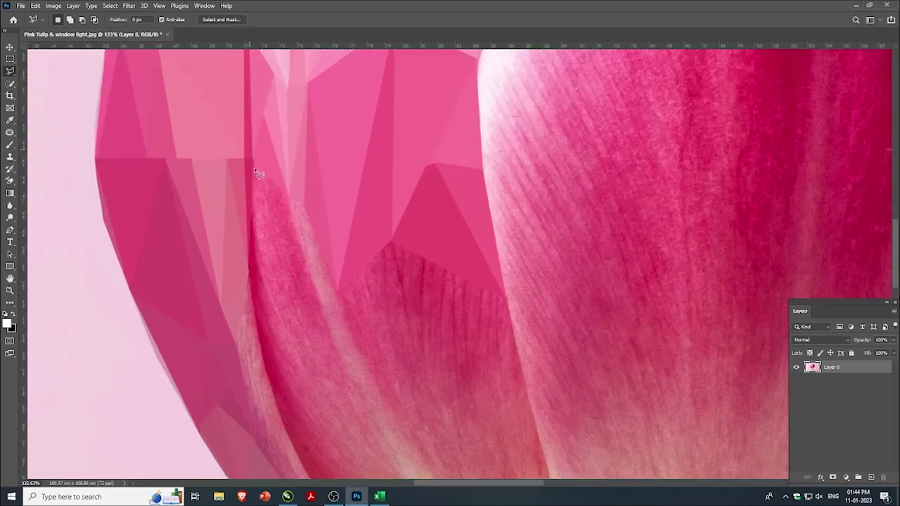
left_click(289, 201)
key("Escape")
- Sketch thin sliver outlines along the inner petal's lower edge
scroll(247, 233, "up", 2)
left_click(252, 186)
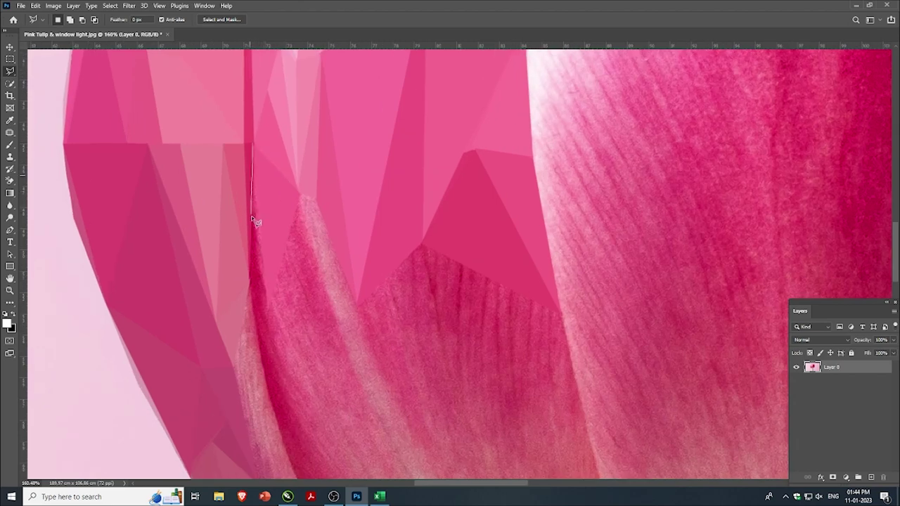
double_click(266, 309)
left_click(252, 220)
left_click(249, 282)
scroll(237, 201, "up", 1)
scroll(261, 243, "up", 1)
- Fill a triangle along the petal edge with its average pink
left_click(297, 172)
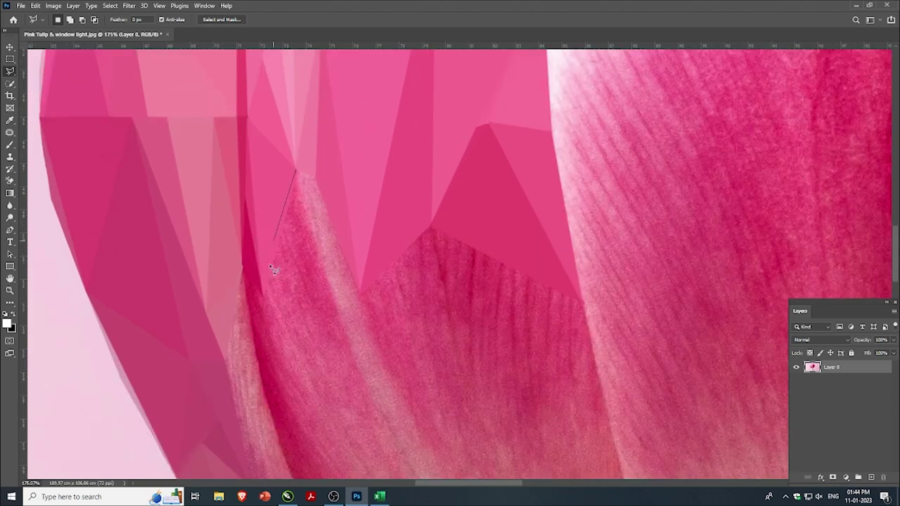
left_click(264, 295)
left_click(357, 371)
left_click(294, 173)
key("ctrl+f")
key("ctrl+d")
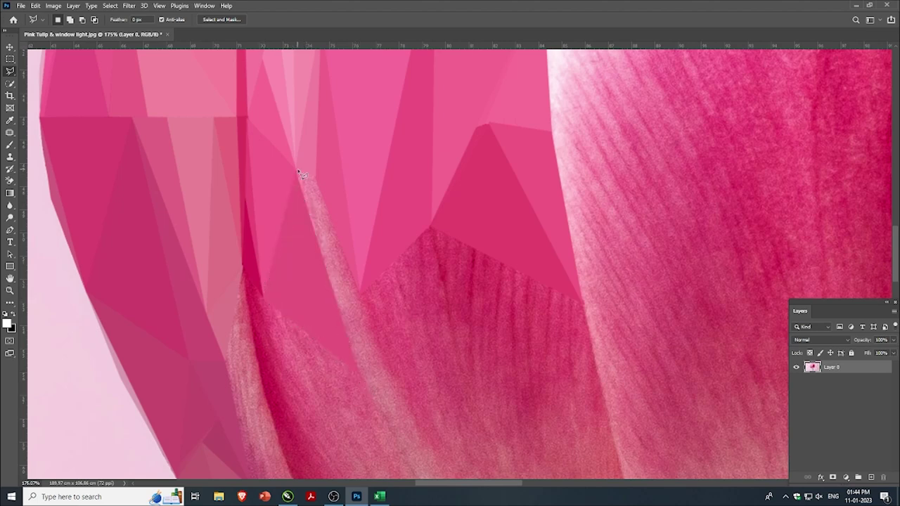
- Average-fill two thin slivers sharing the upper corner
left_click(316, 178)
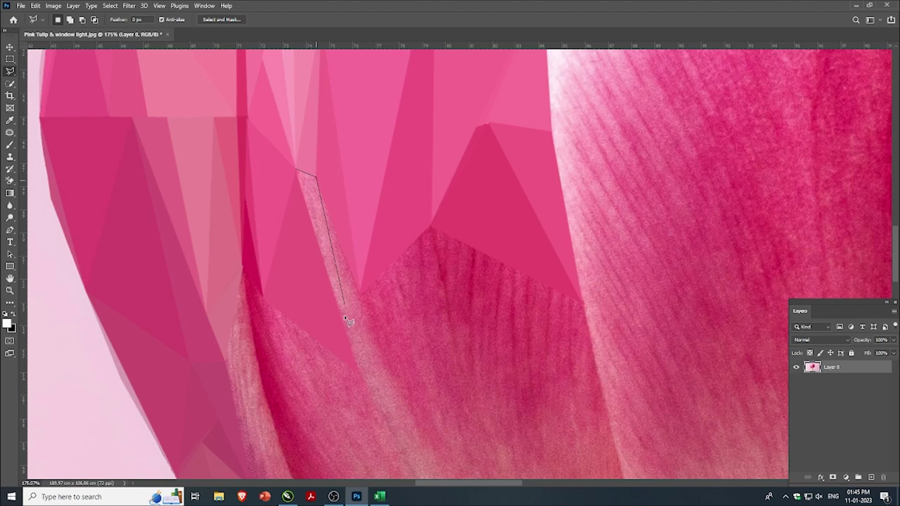
left_click(359, 376)
left_click(296, 172)
key("ctrl+f")
key("ctrl+d")
left_click(315, 177)
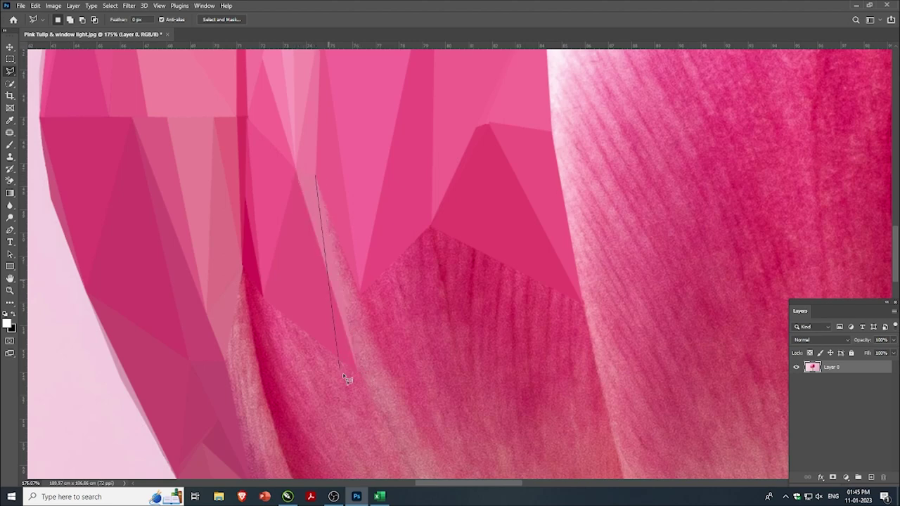
left_click(360, 294)
left_click(317, 180)
key("ctrl+f")
key("ctrl+d")
scroll(326, 192, "down", 2)
- Fill a triangle along the left petal's edge with its average colour
scroll(288, 240, "up", 1)
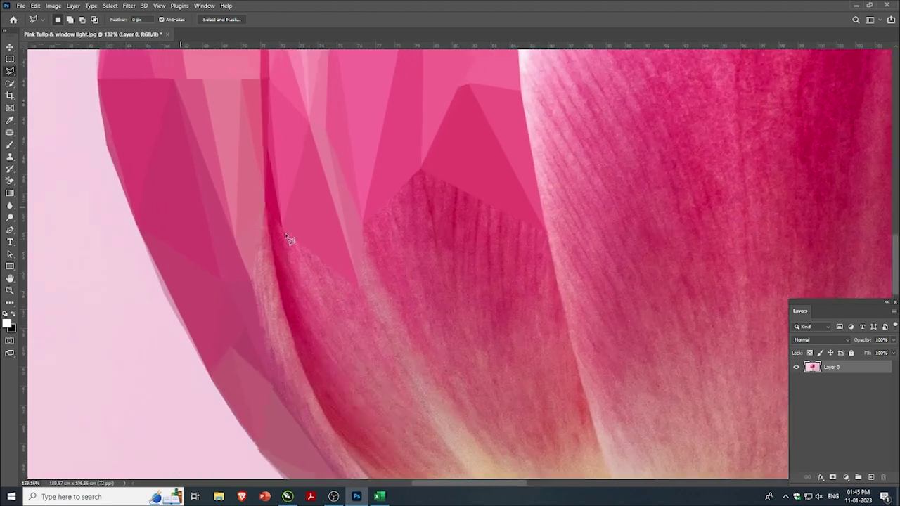
scroll(286, 237, "up", 2)
left_click(241, 288)
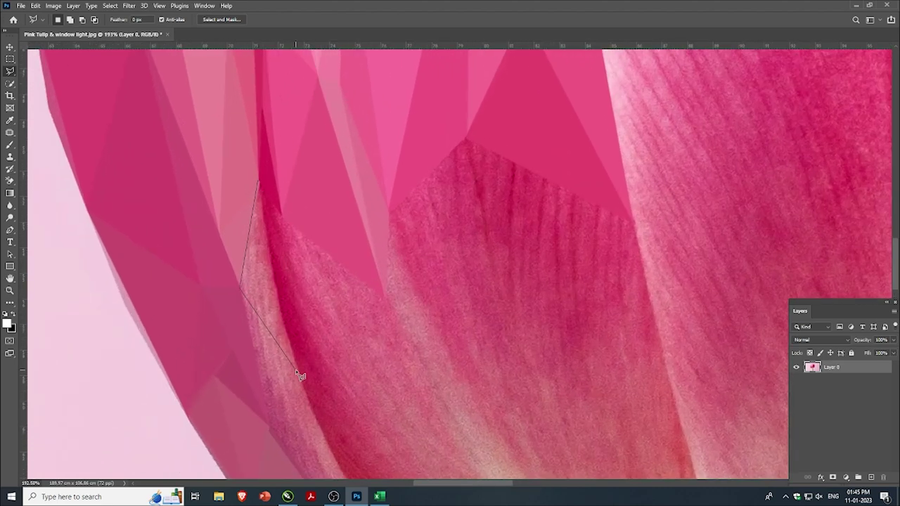
left_click(258, 183)
key("ctrl+f")
key("ctrl+d")
- Fill two more thin triangles down the left petal edge toward the base
scroll(267, 246, "down", 2)
scroll(259, 267, "up", 2)
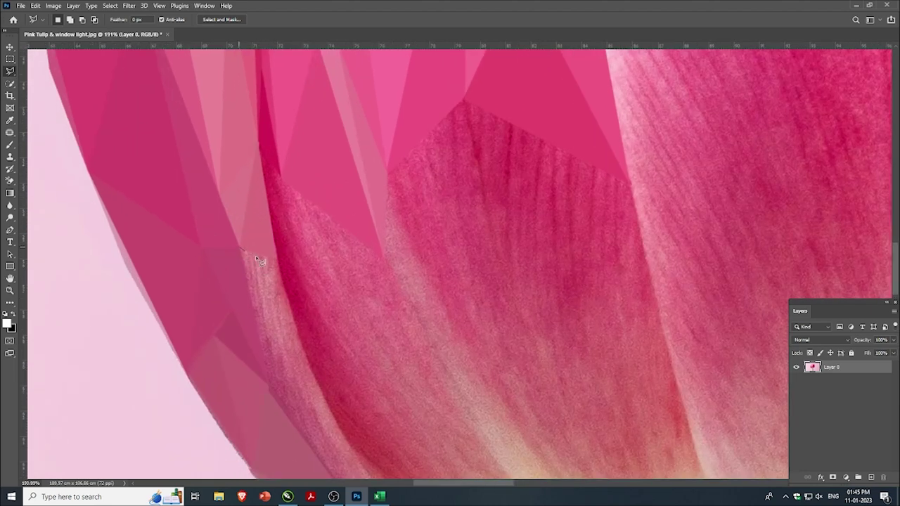
left_click(280, 259)
left_click(305, 406)
left_click(241, 254)
key("ctrl+f")
key("ctrl+d")
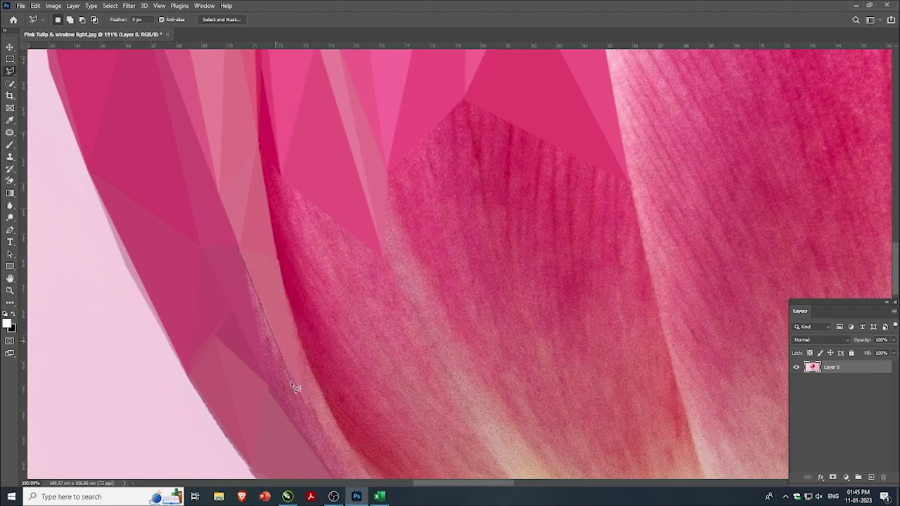
left_click(304, 402)
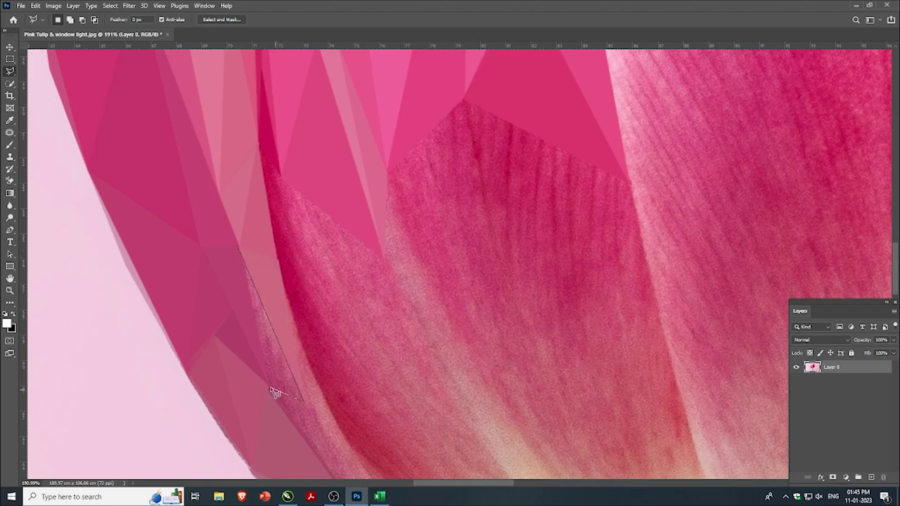
left_click(241, 249)
key("ctrl+f")
key("ctrl+d")
- Outline a sliver along the left petal's outer edge near the base
scroll(236, 255, "down", 3)
scroll(239, 263, "up", 3)
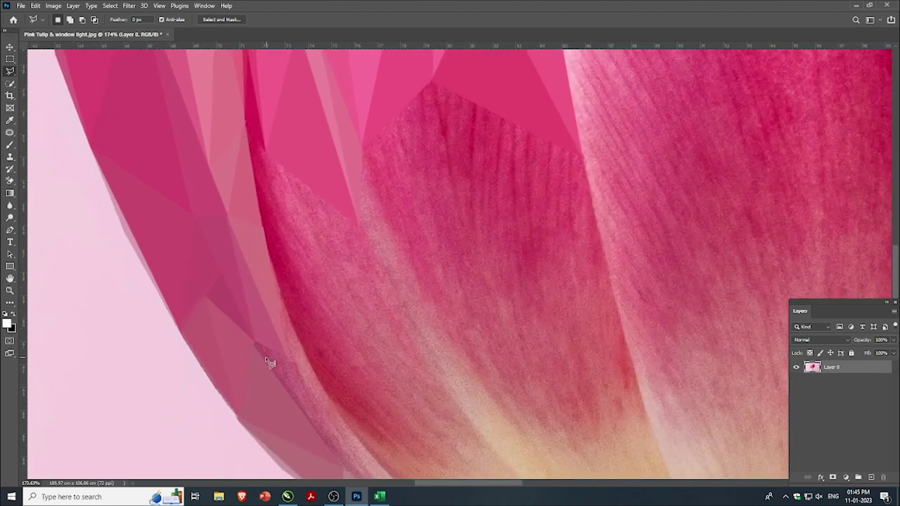
left_click(253, 338)
left_click(294, 367)
left_click(321, 408)
scroll(357, 432, "up", 2)
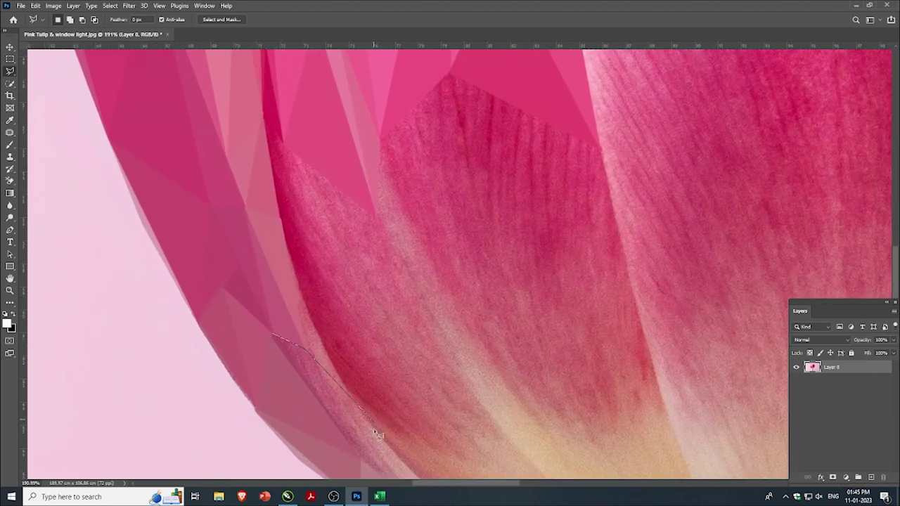
left_click(280, 346)
scroll(315, 330, "down", 1)
scroll(311, 267, "down", 1)
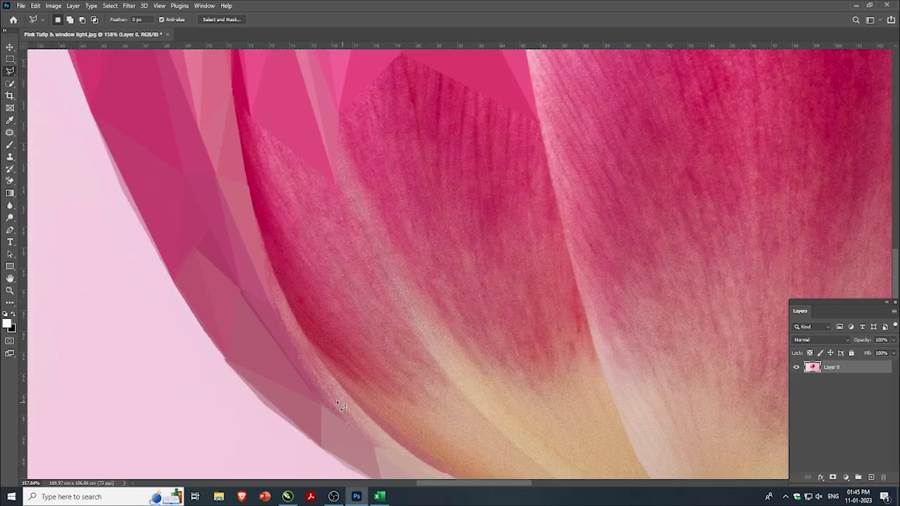
scroll(308, 202, "down", 1)
scroll(281, 183, "down", 1)
scroll(246, 149, "up", 1)
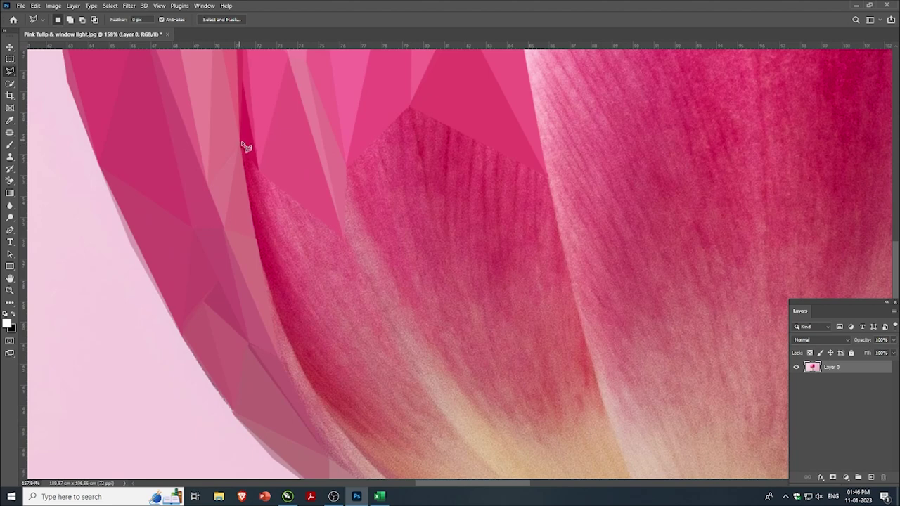
- Outline a thin sliver along the inner petal edge with the Polygonal Lasso
left_click(242, 142)
left_click(255, 238)
key("Escape")
left_click(258, 170)
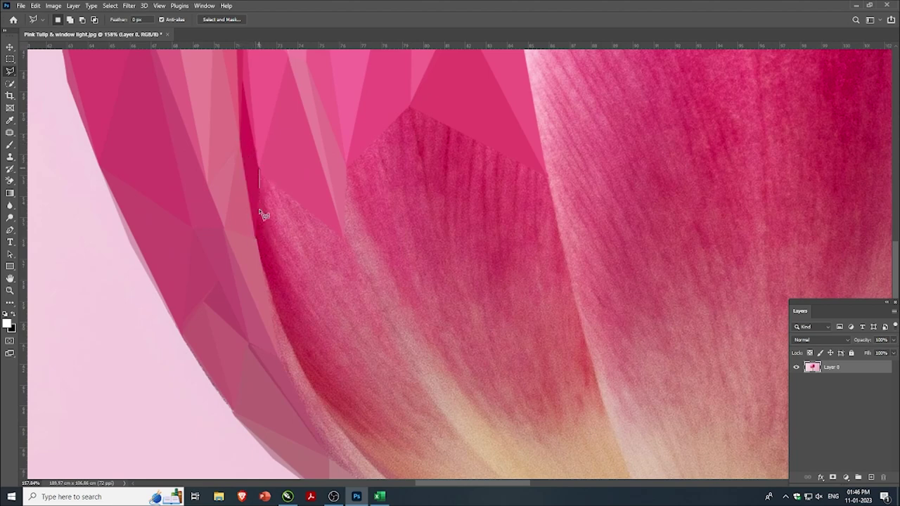
left_click(270, 294)
left_click(261, 173)
- Flatten a sliver along the petal edge to its average pink and deselect
left_click(259, 170)
left_click(305, 374)
left_click(265, 272)
left_click(259, 171)
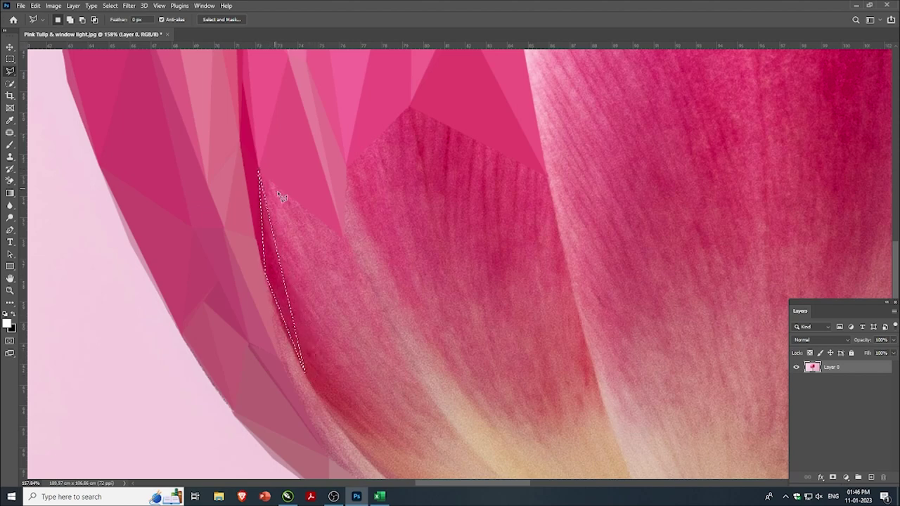
left_click(304, 370)
left_click(264, 272)
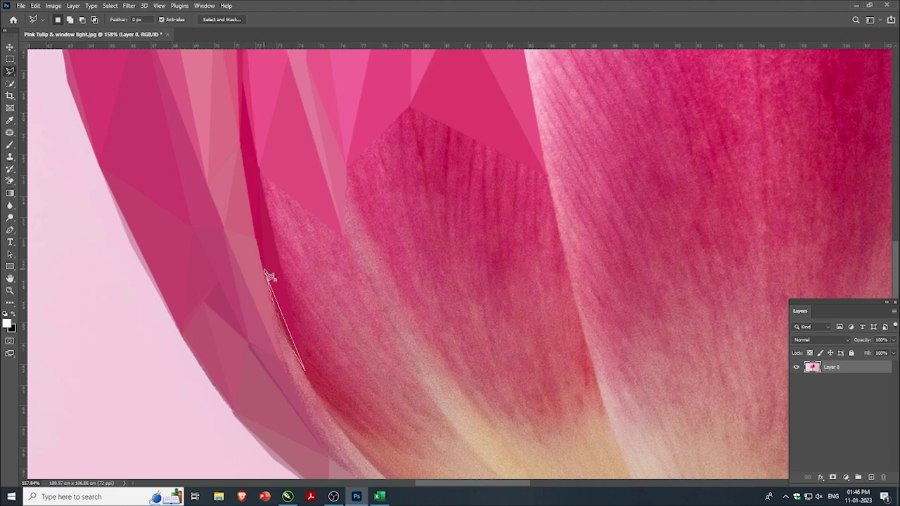
key("ctrl+f")
key("ctrl+d")
- Average a second sliver running from the petal top to its lower edge
left_click(259, 170)
left_click(349, 383)
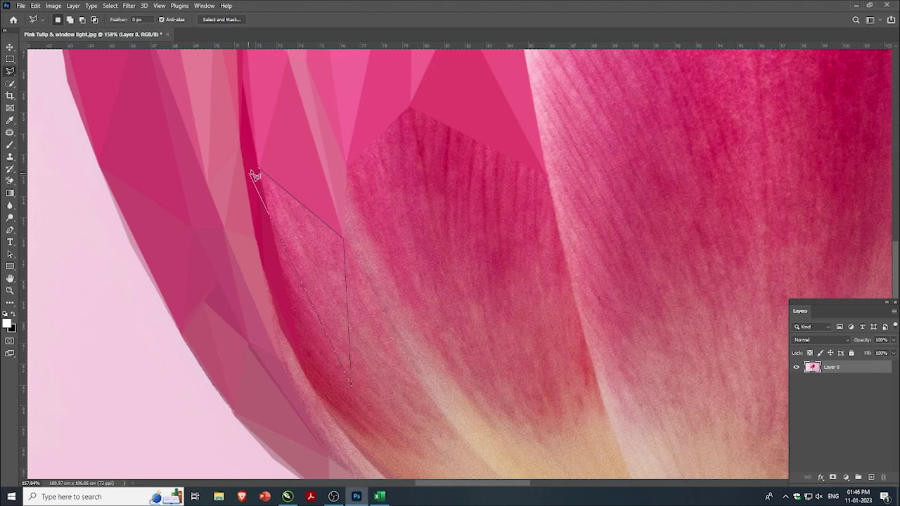
left_click(259, 171)
key("ctrl+f")
key("ctrl+d")
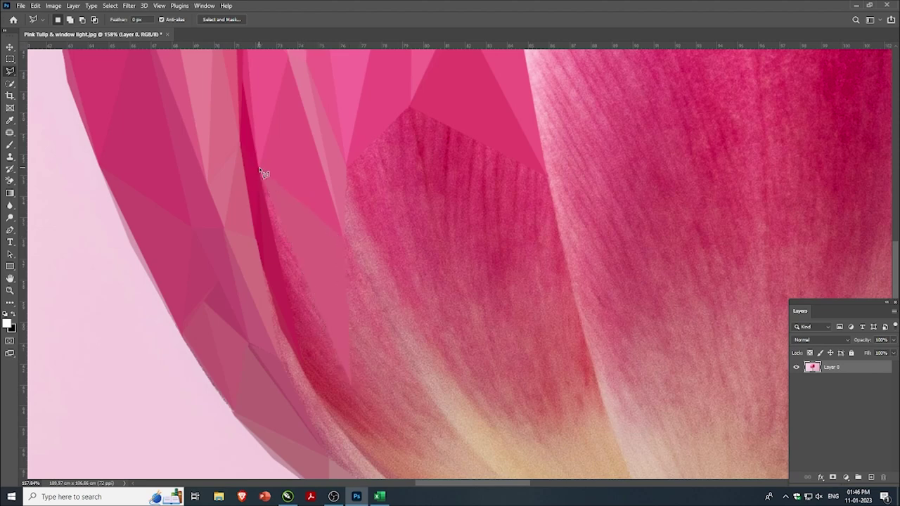
- Fill a wider sliver down the petal edge with its averaged pink
left_click(259, 170)
left_click(304, 378)
left_click(351, 385)
left_click(260, 171)
key("ctrl+f")
key("ctrl+d")
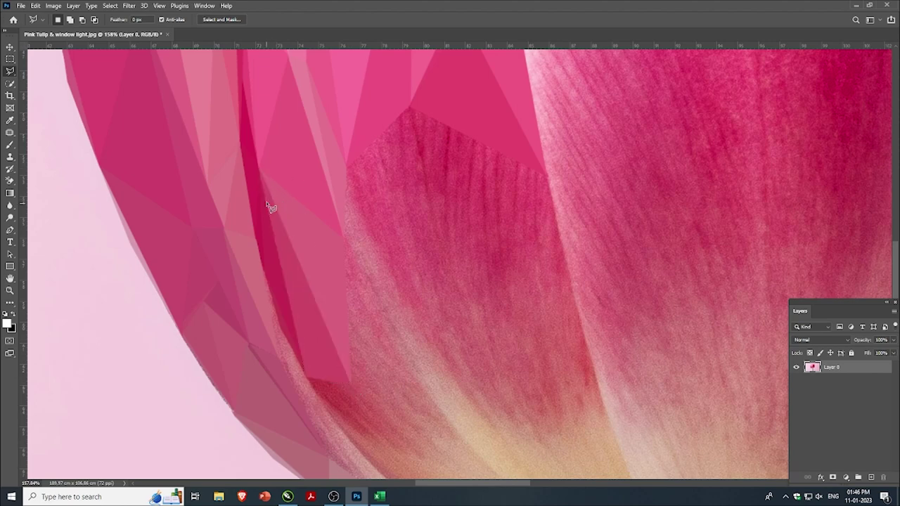
- Outline further narrow slivers down the inner petal edge
left_click(258, 170)
left_click(307, 374)
left_click(259, 170)
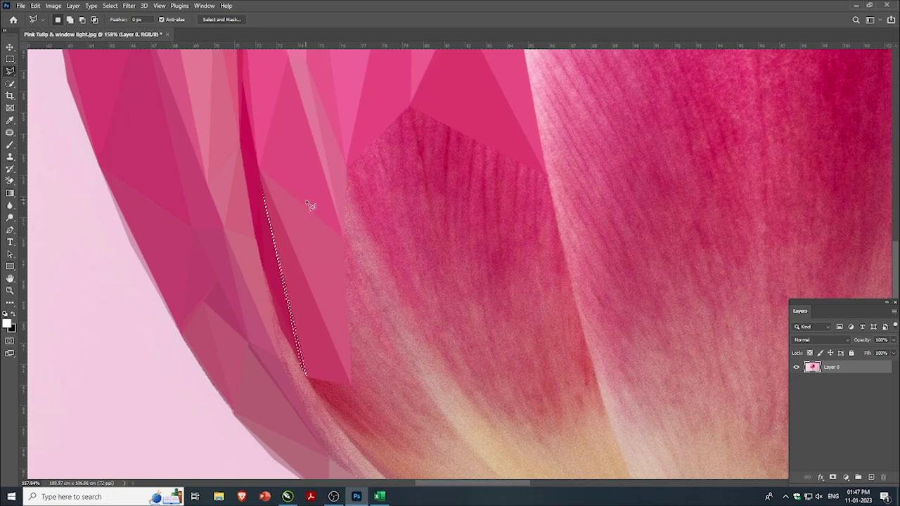
scroll(267, 190, "down", 3)
scroll(268, 194, "up", 2)
scroll(266, 187, "up", 2)
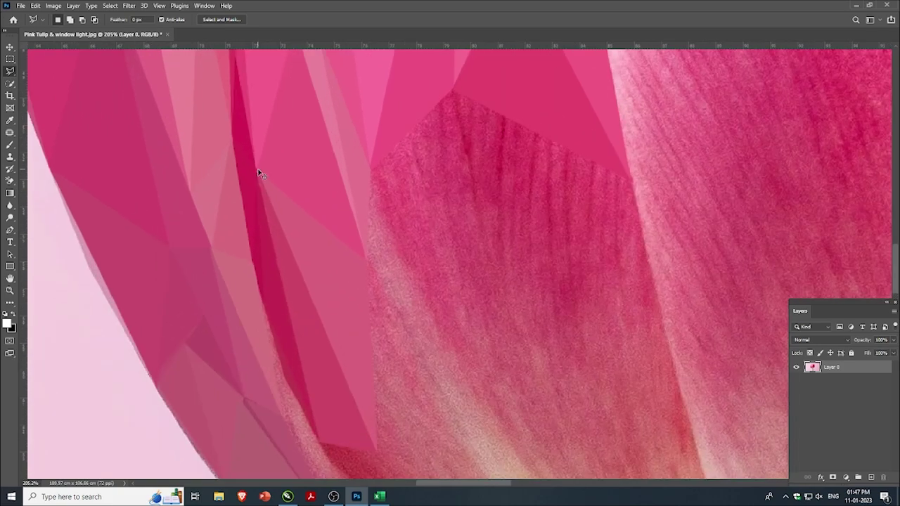
left_click(261, 173)
left_click(319, 439)
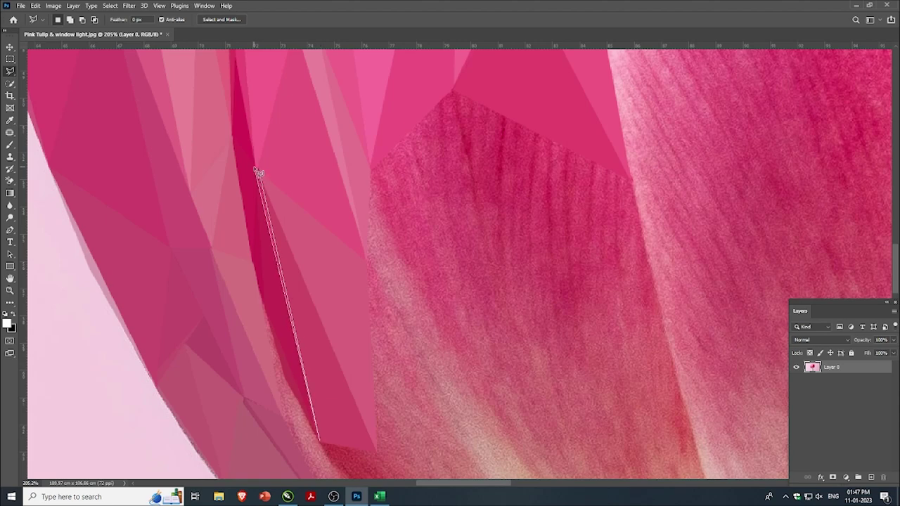
scroll(261, 174, "down", 3)
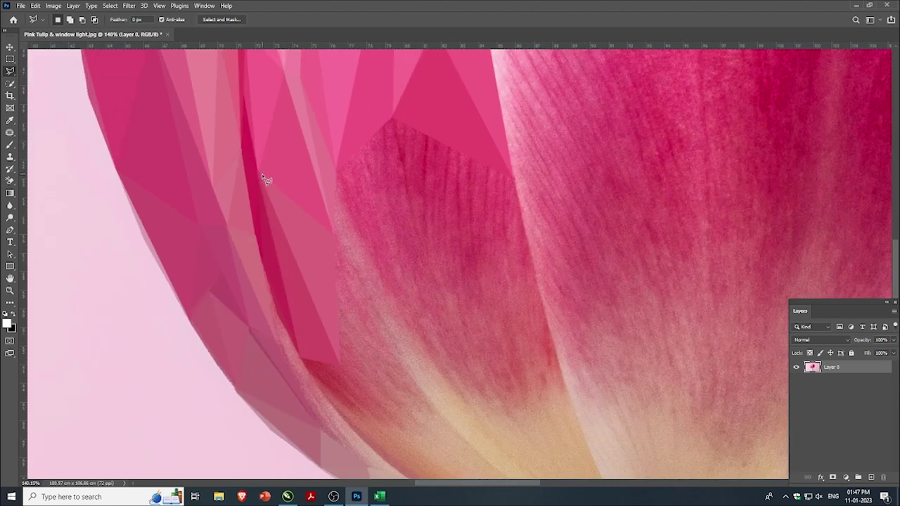
scroll(325, 286, "up", 1)
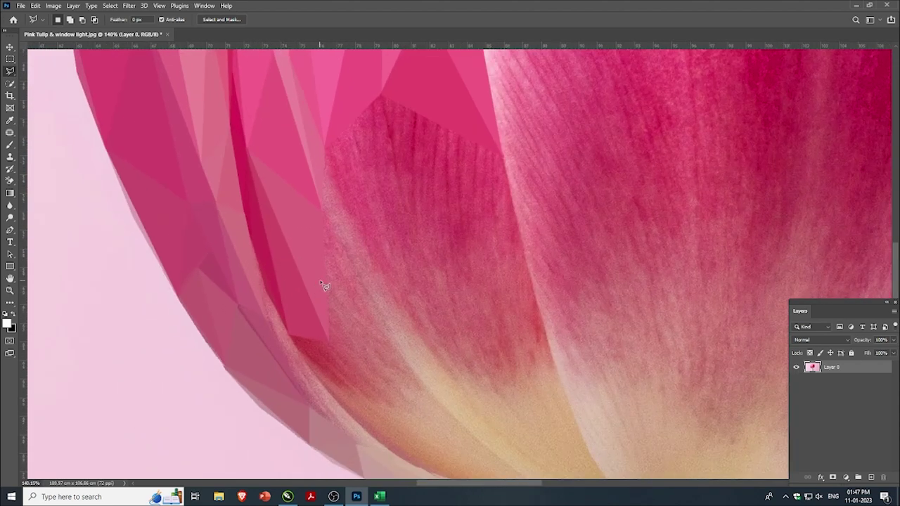
- Close a facet selection near the bottom of the left petal
left_click(327, 339)
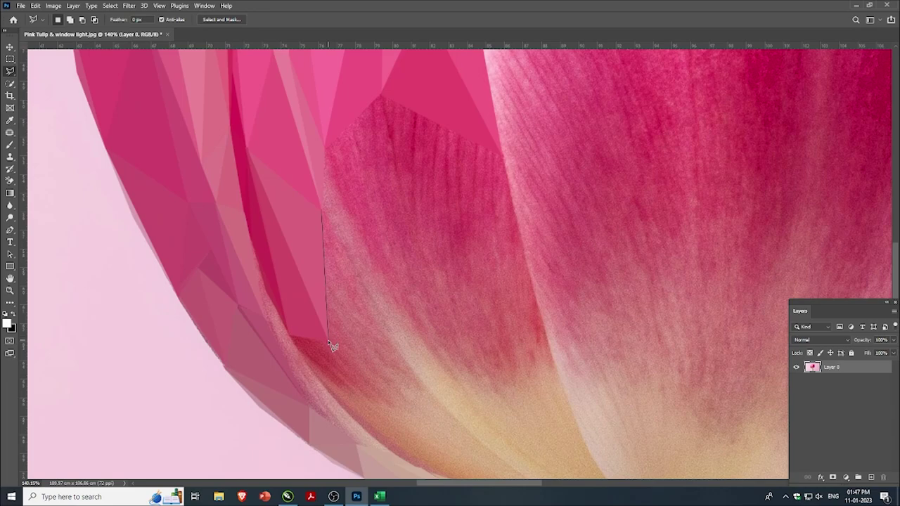
left_click(321, 214)
scroll(310, 190, "down", 1)
scroll(305, 355, "up", 1)
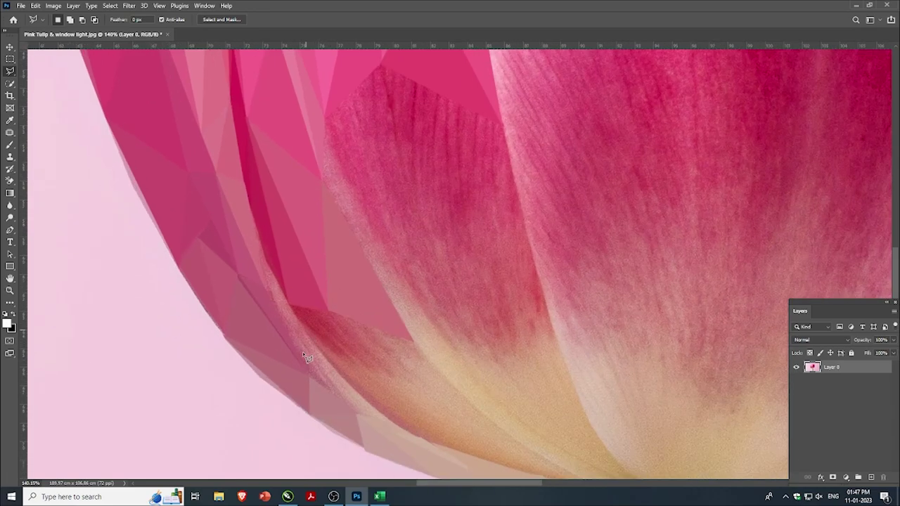
scroll(291, 307, "up", 1)
- Try facet outlines at the petal edge, cancelling both unfinished attempts
left_click(284, 295)
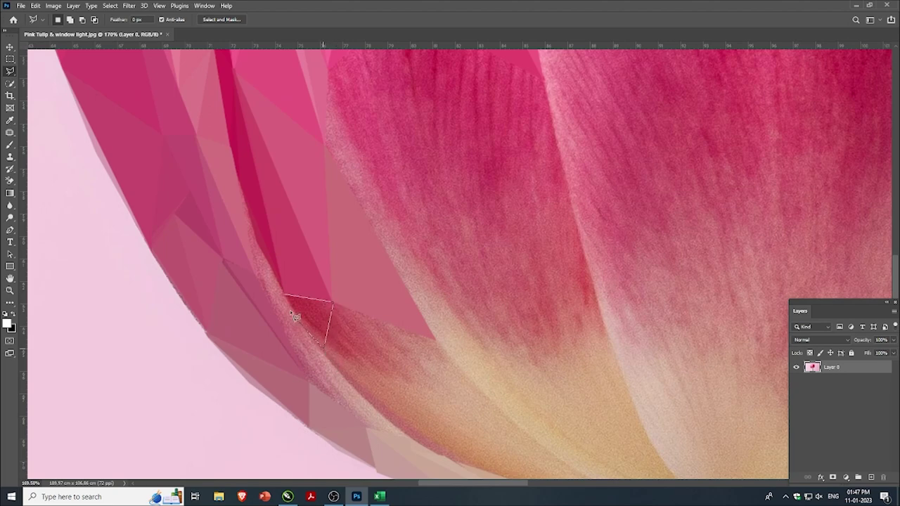
key("Escape")
left_click(323, 349)
key("Escape")
scroll(332, 308, "up", 2)
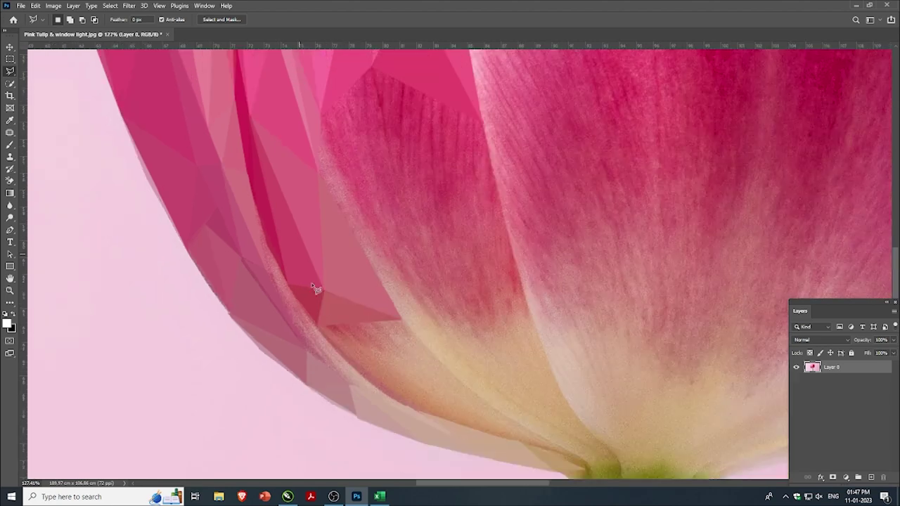
scroll(333, 311, "up", 2)
- Outline a triangle at the petal crease, then discard it
left_click(317, 287)
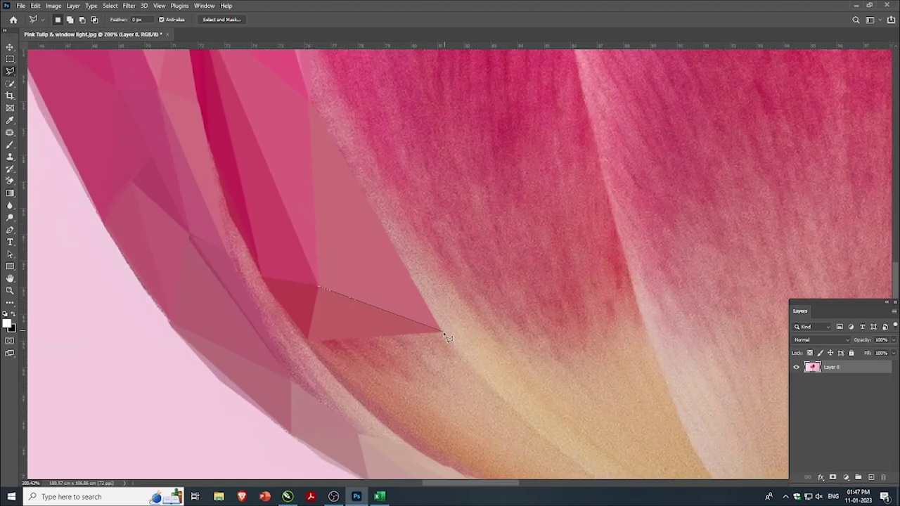
scroll(347, 308, "up", 2)
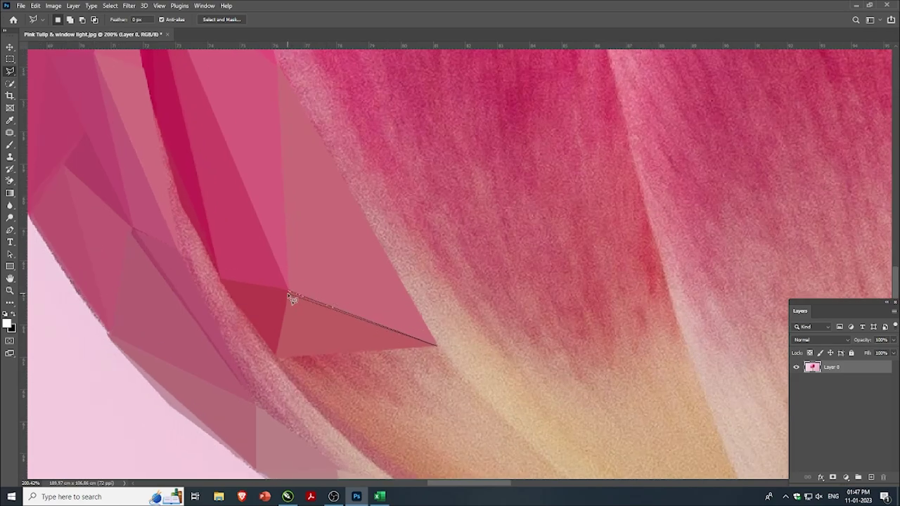
left_click(290, 296)
scroll(326, 288, "down", 2)
scroll(363, 305, "down", 1)
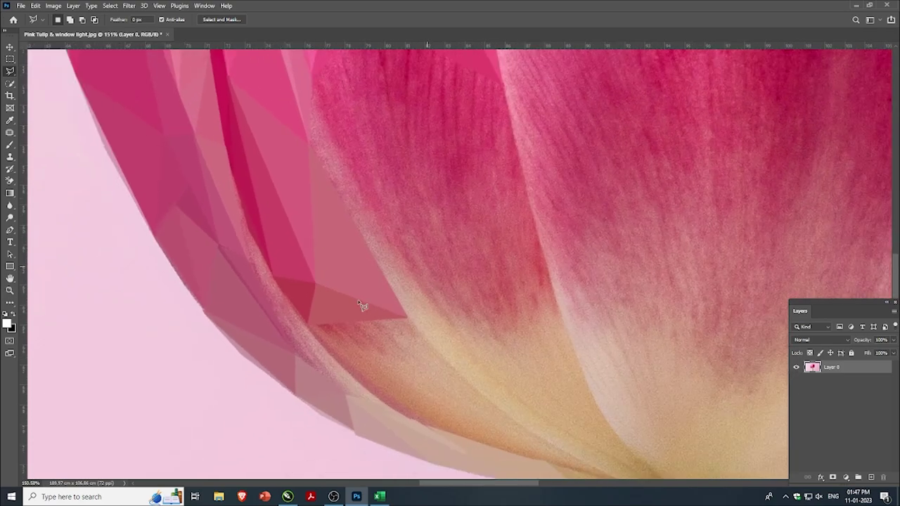
scroll(309, 322, "down", 2)
scroll(292, 309, "up", 1)
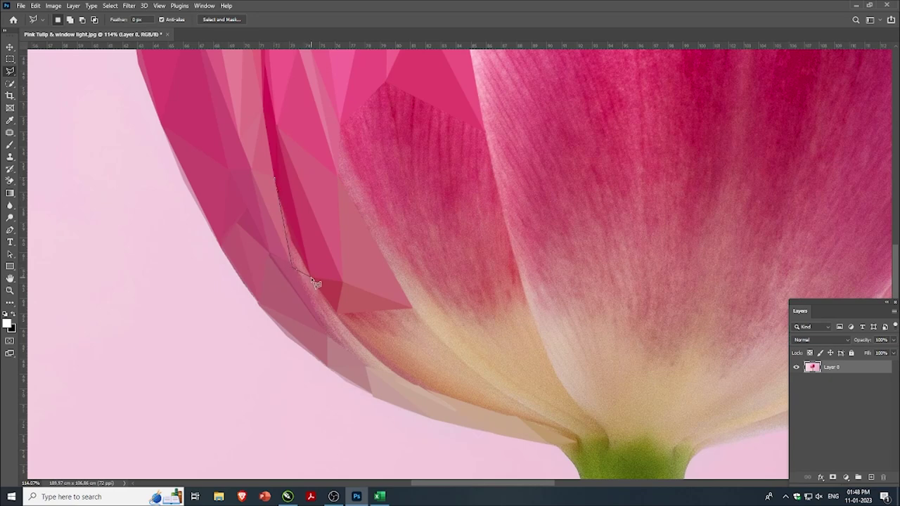
key("Escape")
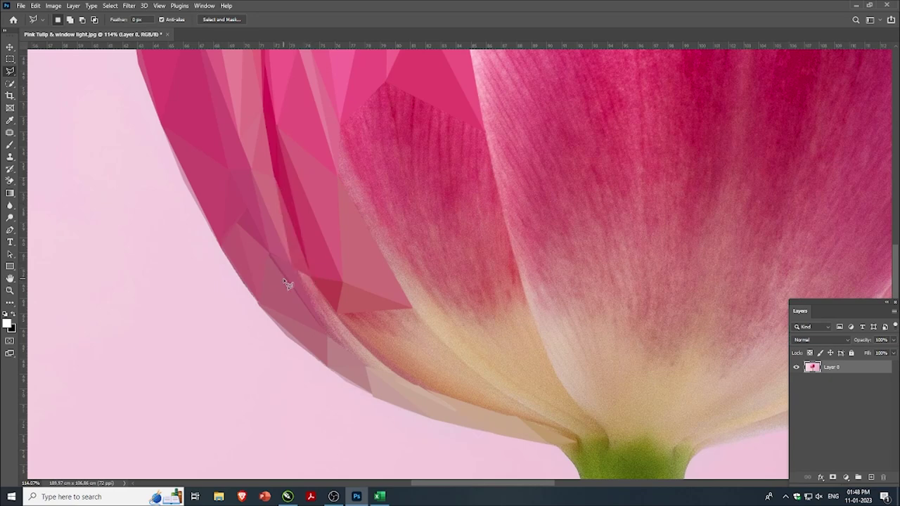
- Select a small triangle and a thin adjoining facet along the petal edge
left_click(314, 280)
left_click(327, 335)
left_click(294, 270)
left_click(314, 280)
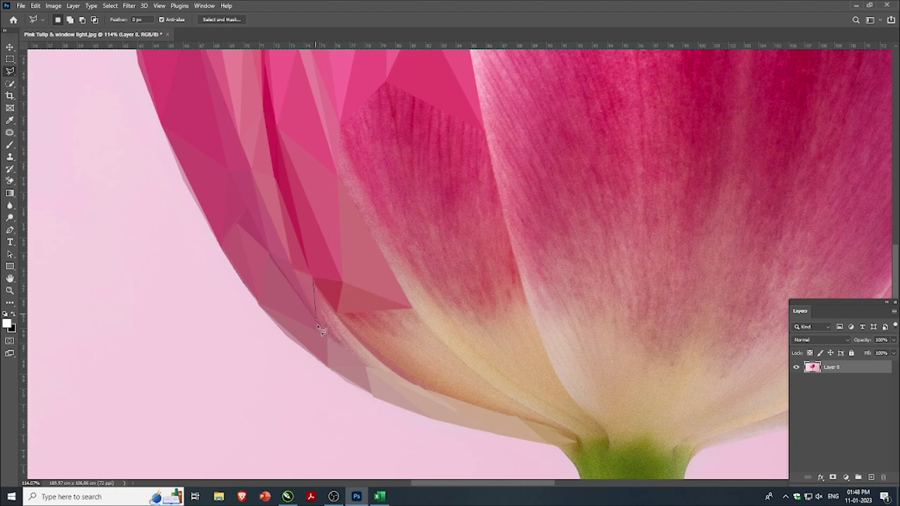
left_click(365, 361)
left_click(314, 280)
left_click(343, 348)
left_click(314, 281)
- Flatten a triangle on the lower petal to one lighter pink
left_click(337, 316)
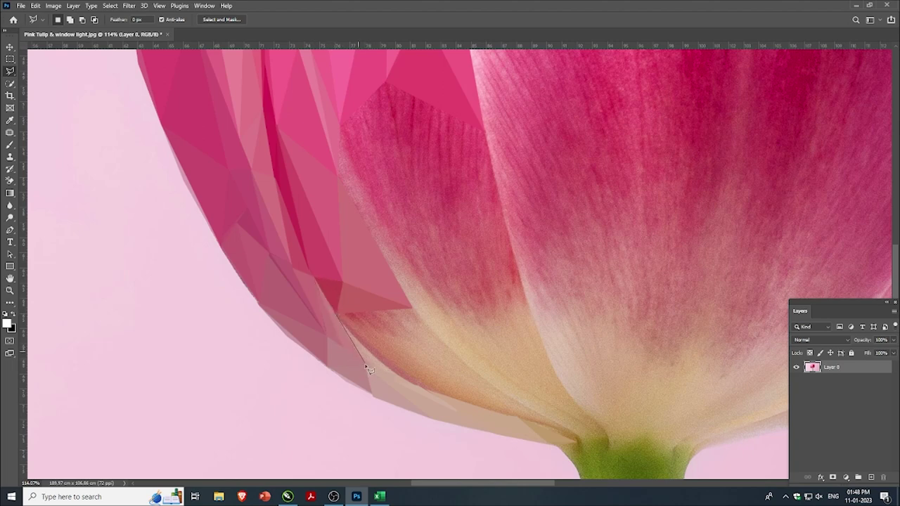
left_click(415, 387)
left_click(337, 316)
key("ctrl+f")
key("ctrl+d")
- Fill the next triangle toward the petal bottom with its averaged pink
left_click(372, 353)
scroll(305, 378, "down", 1)
scroll(309, 352, "down", 1)
scroll(313, 344, "down", 1)
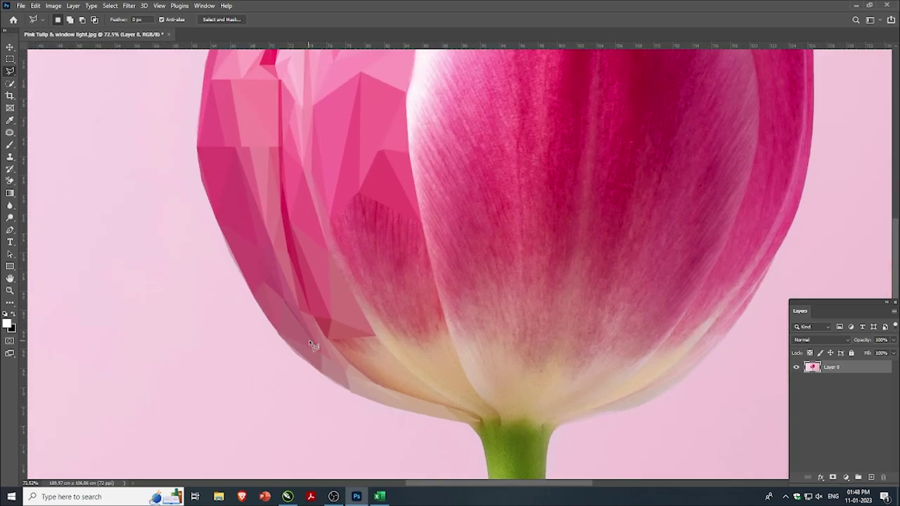
scroll(313, 338, "down", 1)
scroll(344, 294, "up", 2)
scroll(345, 386, "up", 2)
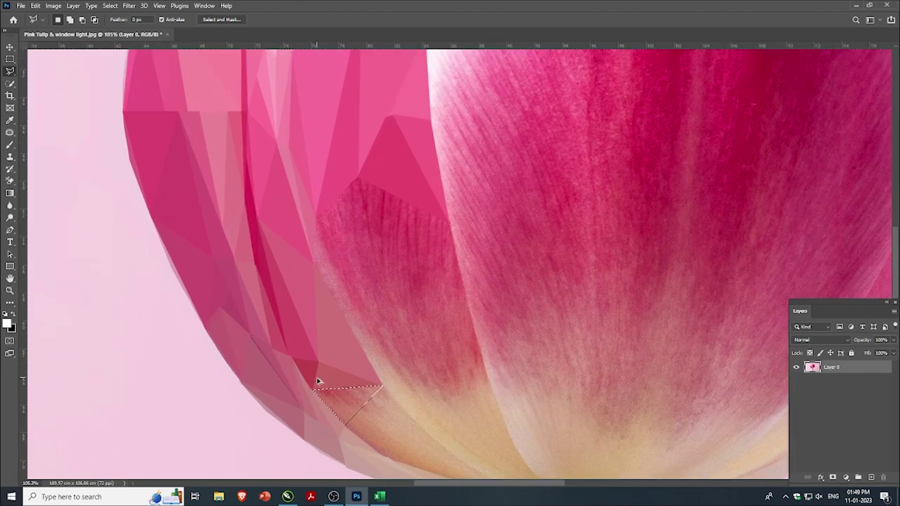
scroll(270, 302, "down", 1)
scroll(376, 438, "down", 2)
scroll(333, 412, "up", 2)
scroll(302, 368, "up", 1)
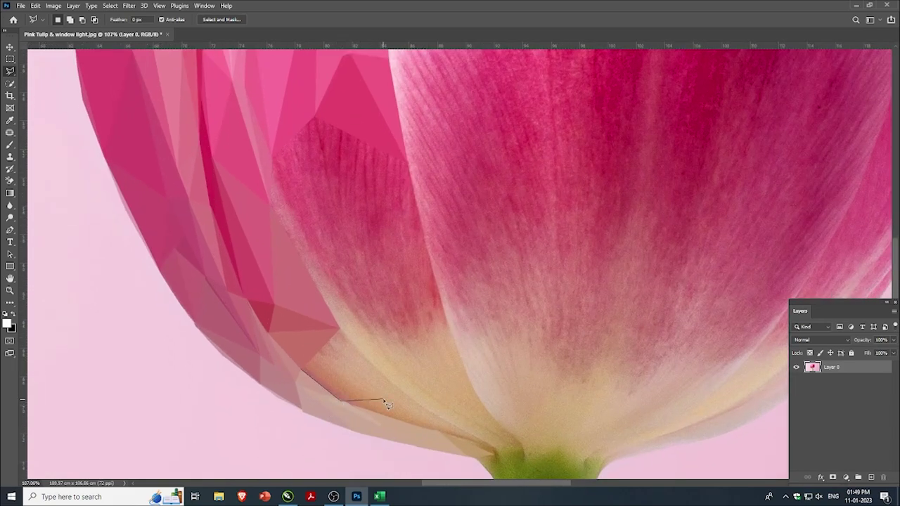
left_click(380, 398)
left_click(302, 368)
key("ctrl+f")
key("ctrl+d")
- Flatten an adjacent triangle on the lower rim to averaged peach
left_click(339, 328)
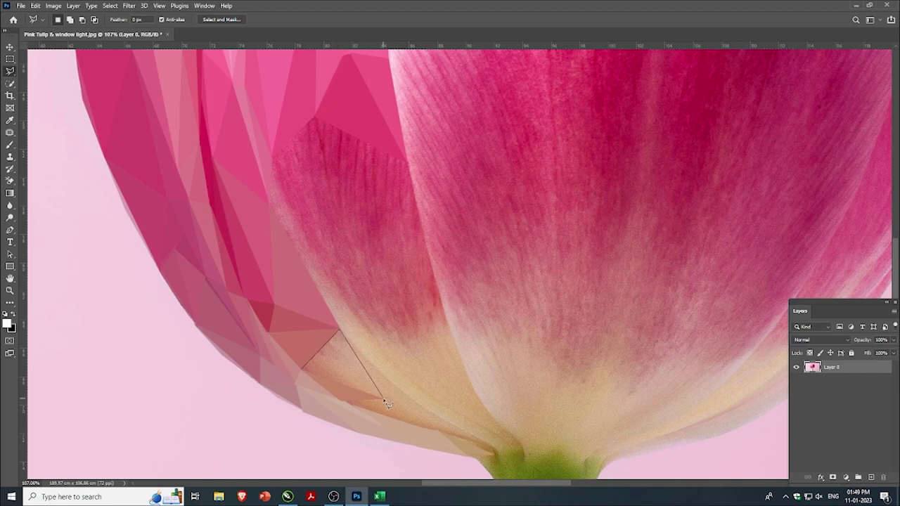
left_click(383, 398)
left_click(302, 369)
key("ctrl+f")
key("ctrl+d")
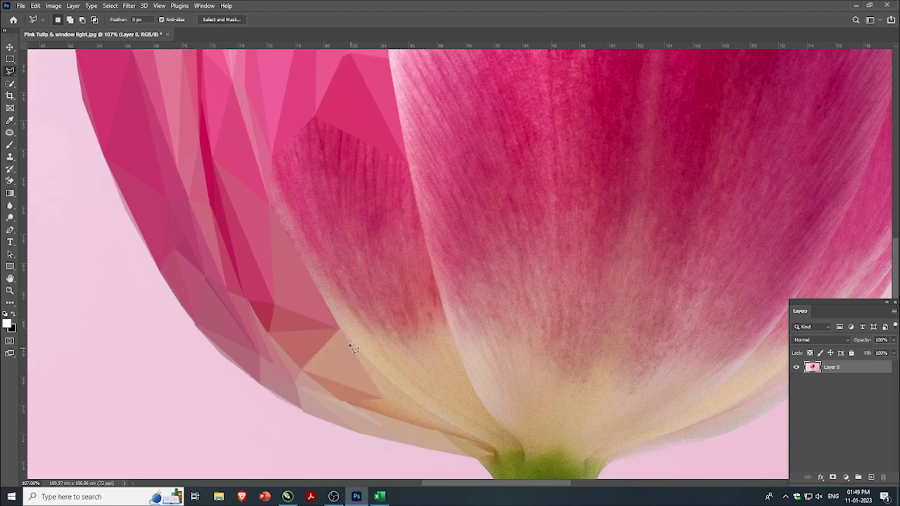
- Turn a triangle along the petal bottom into a lighter peach facet
left_click(339, 328)
left_click(403, 398)
left_click(378, 398)
left_click(339, 328)
key("ctrl+f")
key("ctrl+d")
- Fill a small triangle at the petal bottom with averaged peach
scroll(350, 413, "up", 1)
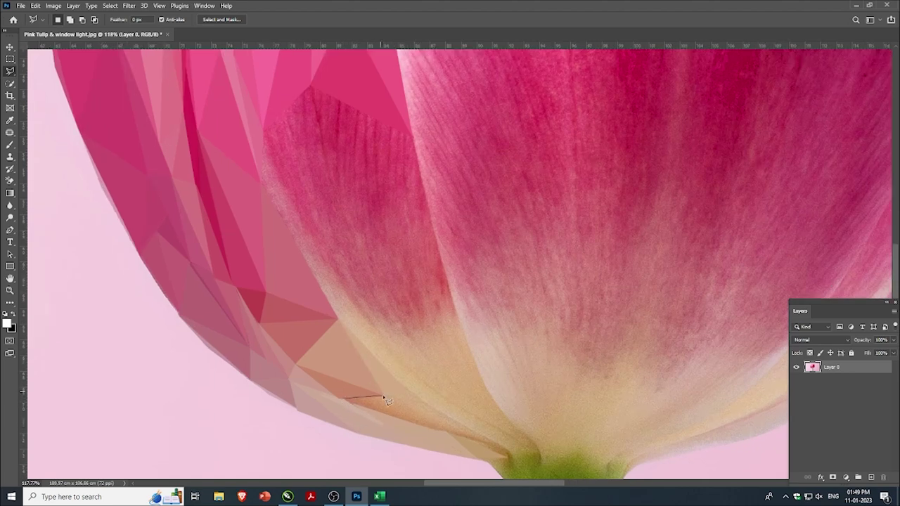
left_click(383, 398)
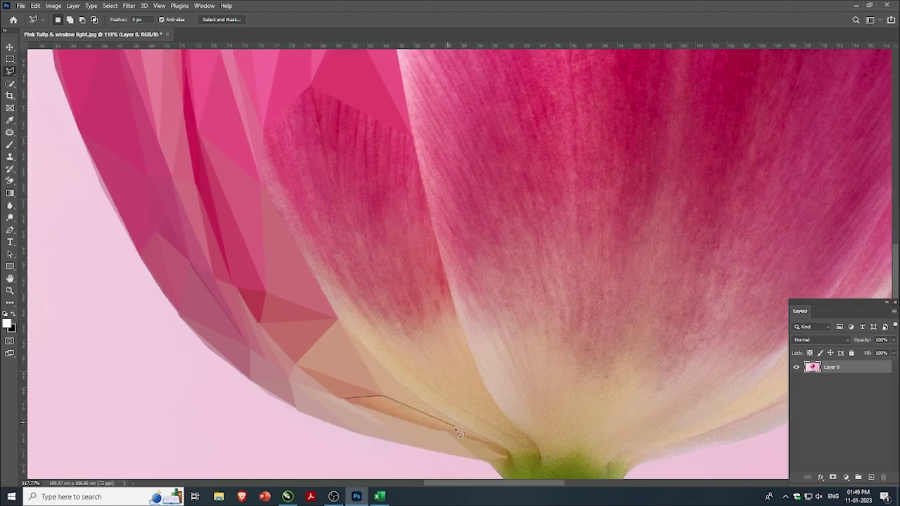
left_click(344, 399)
key("ctrl+f")
key("ctrl+d")
- Flatten a triangle near the petal base to one colour
left_click(383, 397)
left_click(406, 389)
left_click(436, 427)
left_click(385, 397)
key("ctrl+f")
key("ctrl+d")
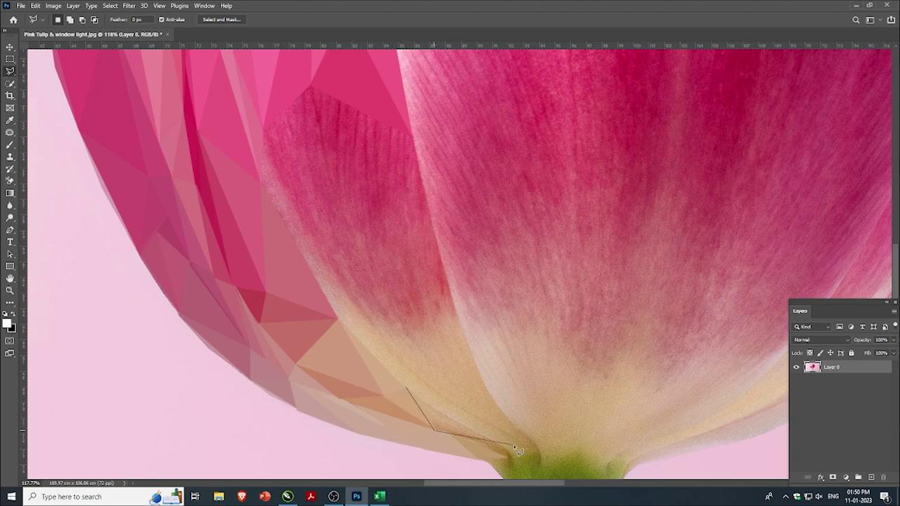
- Flatten two small facets beside the green stem to single colours
left_click(407, 389)
key("ctrl+f")
key("ctrl+d")
left_click(452, 439)
key("ctrl+f")
key("ctrl+d")
- Flatten a triangle across the upper inner petal into a uniform pink facet
scroll(481, 455, "up", 2)
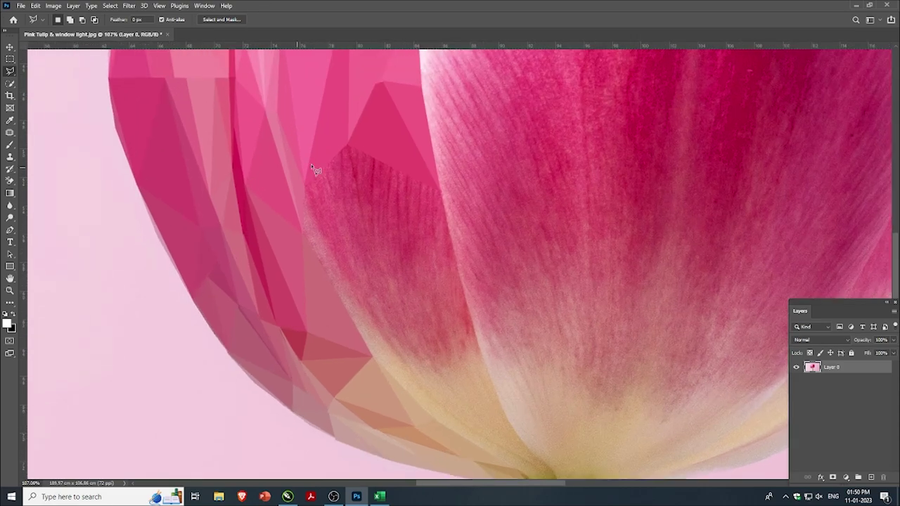
scroll(316, 171, "up", 2)
left_click(355, 144)
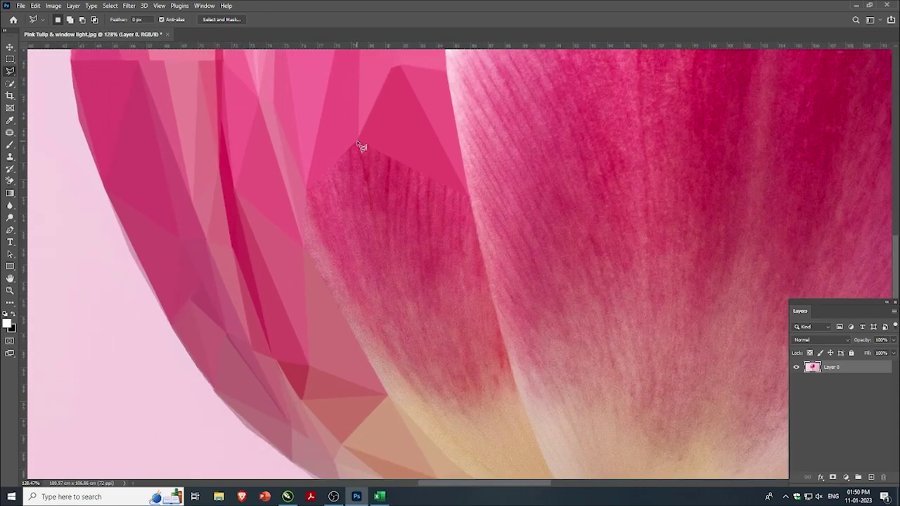
left_click(307, 189)
left_click(468, 198)
left_click(355, 143)
key("ctrl+f")
key("ctrl+d")
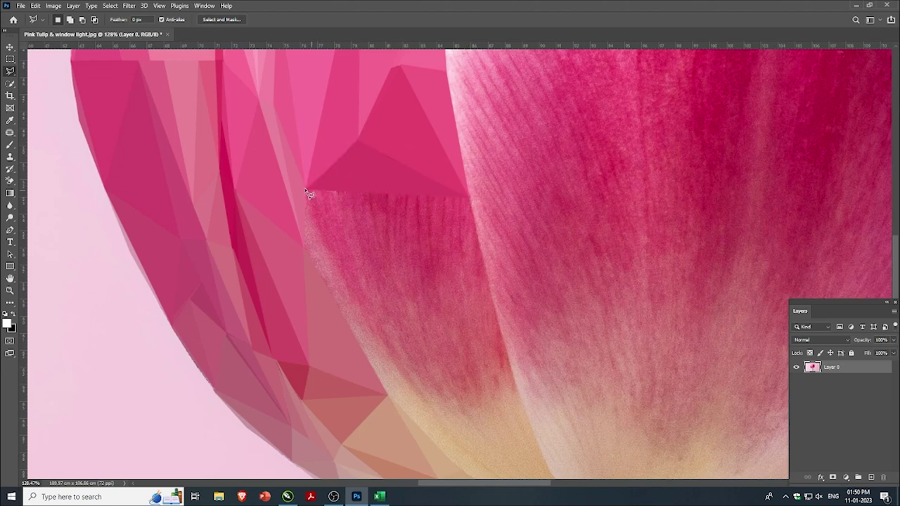
- Add two more flat pink facets running down the petal from its left corner
left_click(307, 189)
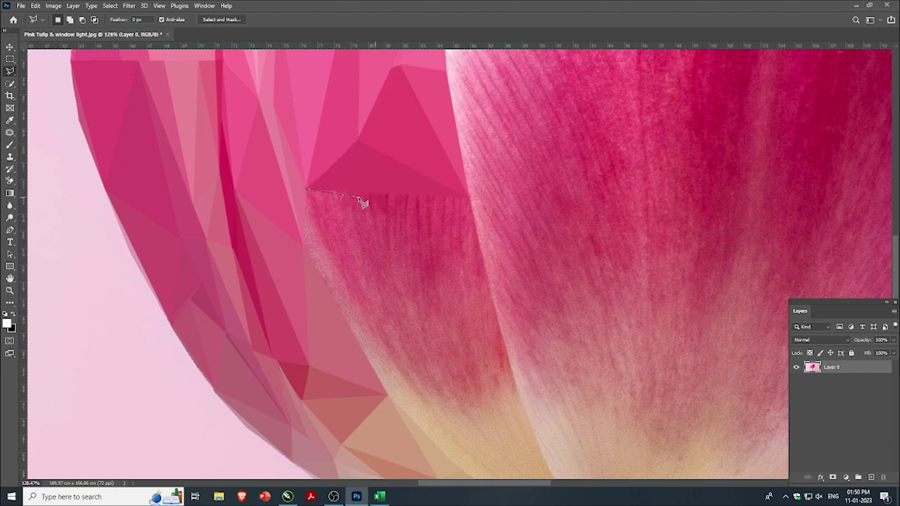
left_click(347, 278)
left_click(306, 188)
key("ctrl+f")
key("ctrl+d")
left_click(349, 292)
left_click(308, 189)
key("ctrl+alt+f")
key("ctrl+d")
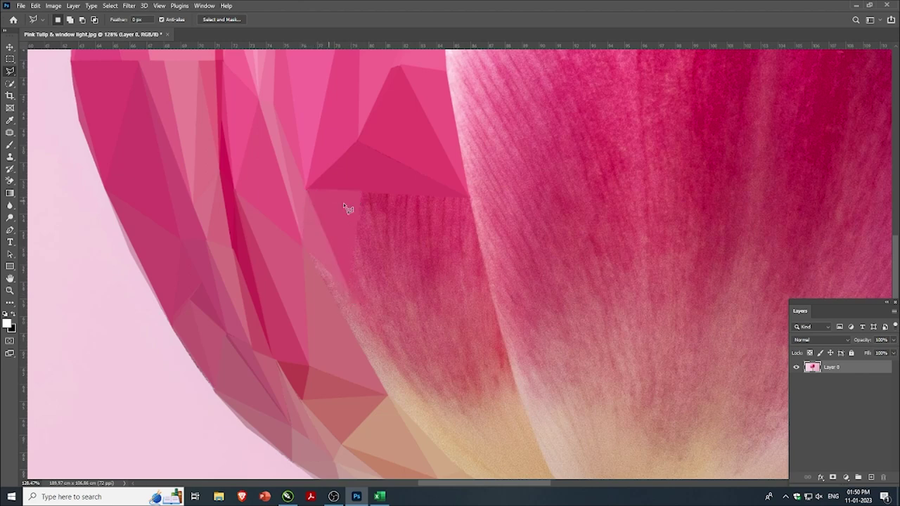
- Facet the area beside the last triangle plus a narrow sliver along the petal edge
left_click(361, 191)
left_click(351, 292)
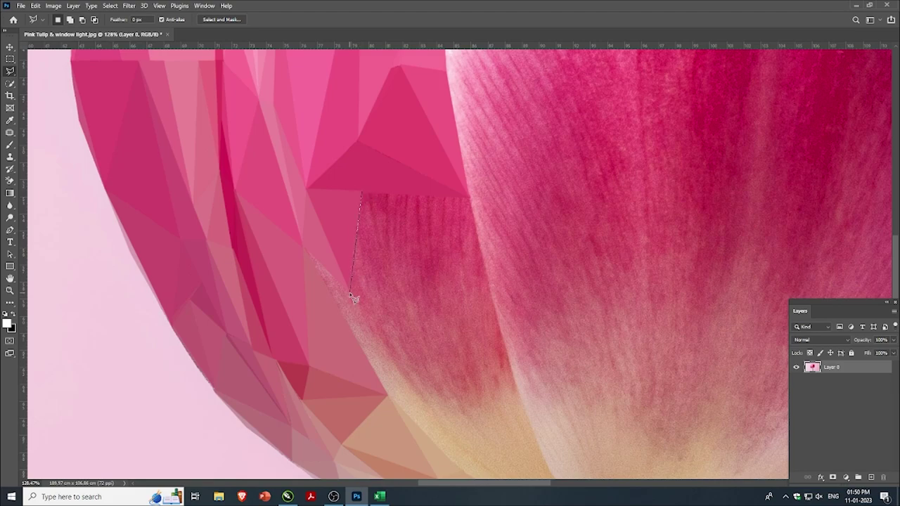
left_click(470, 199)
left_click(361, 192)
key("ctrl+alt+f")
key("ctrl+d")
scroll(366, 143, "down", 2)
scroll(365, 143, "up", 2)
left_click(364, 155)
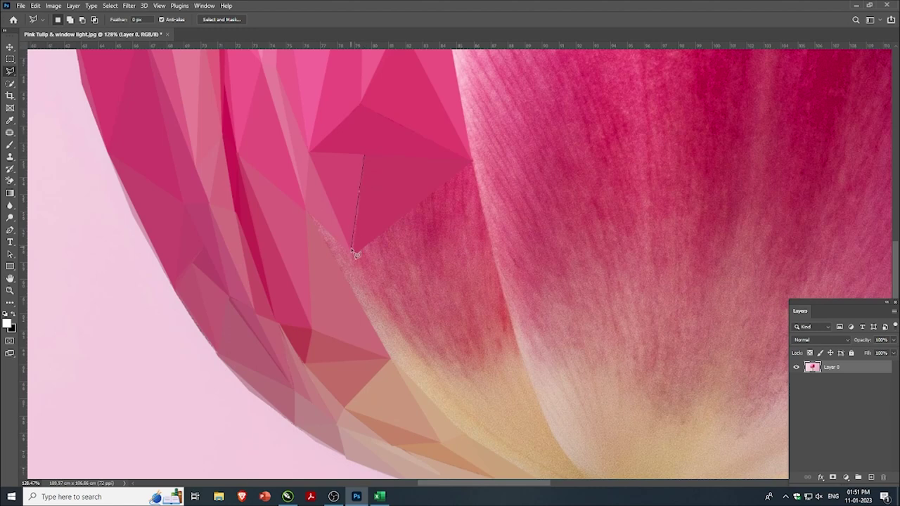
left_click(364, 156)
key("ctrl+alt+f")
key("ctrl+d")
- Flatten a triangle over the textured petal strip below the existing facets
scroll(345, 232, "up", 1)
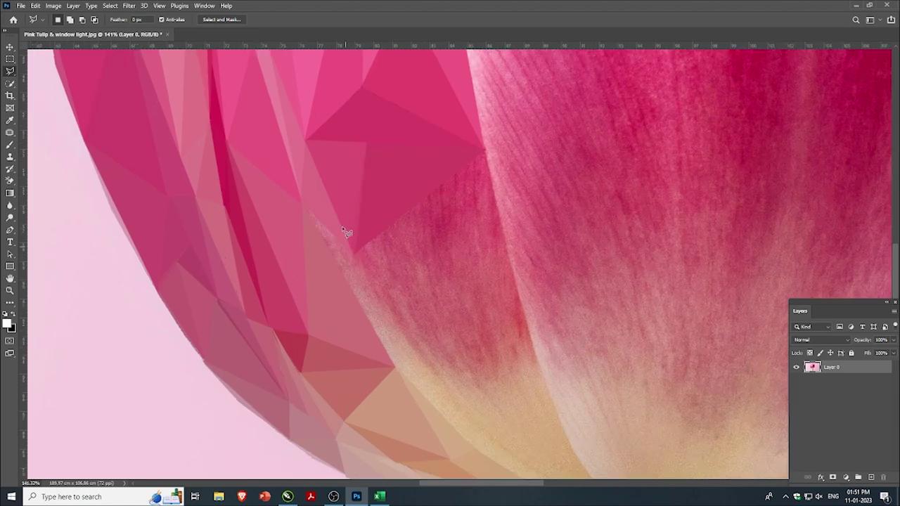
left_click(303, 204)
left_click(355, 254)
left_click(357, 300)
left_click(303, 203)
key("ctrl+alt+f")
key("ctrl+d")
- Average a large triangle reaching the front petal's edge, correcting a misplaced corner
left_click(355, 253)
left_click(357, 300)
key("BackSpace")
key("BackSpace")
left_click(482, 149)
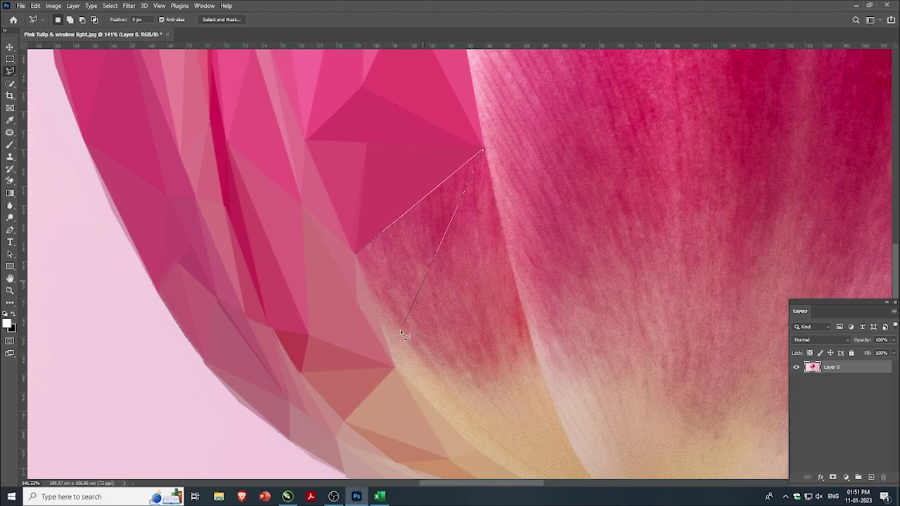
left_click(437, 377)
left_click(356, 254)
key("ctrl+alt+f")
- Facet a triangle down the petal edge and outline another toward the right petal
left_click(356, 253)
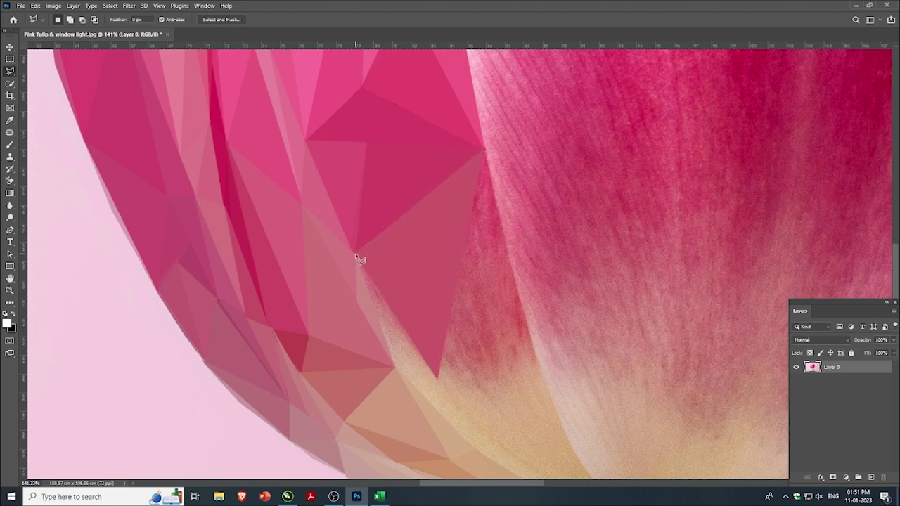
left_click(394, 367)
left_click(437, 377)
left_click(356, 255)
key("ctrl+alt+f")
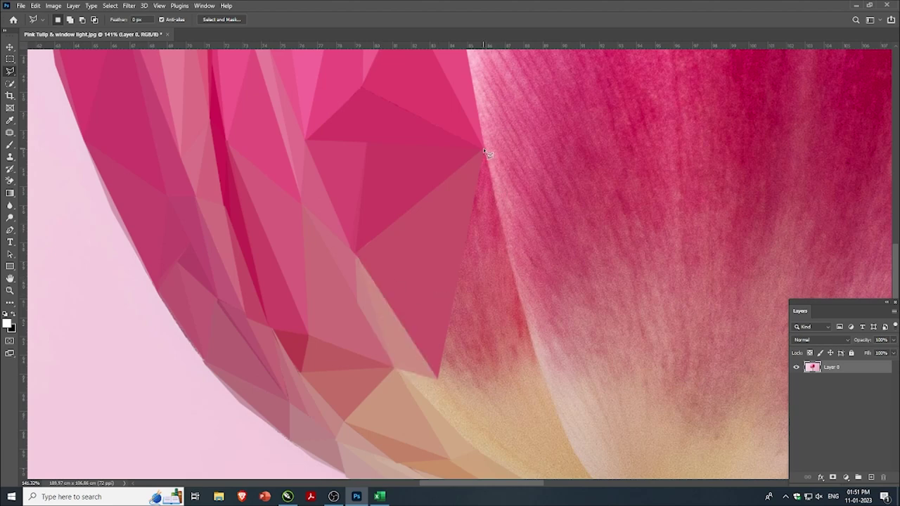
left_click(483, 148)
left_click(438, 378)
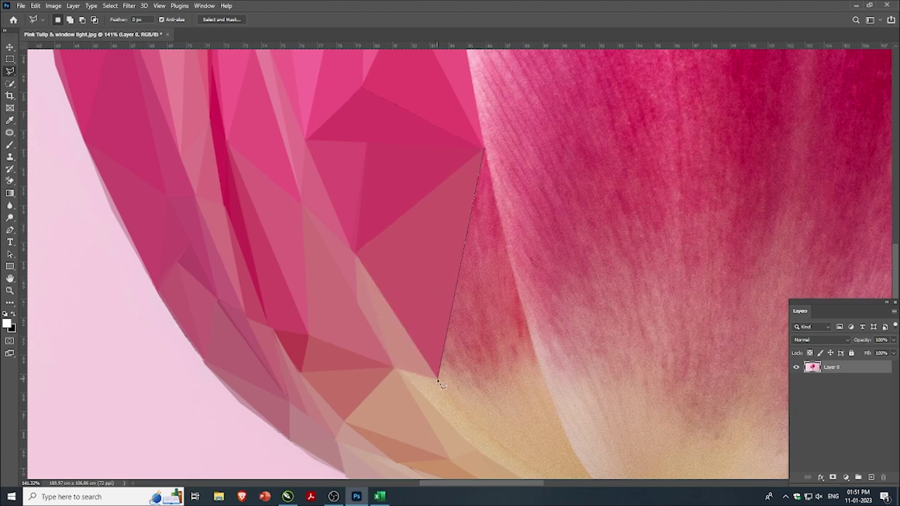
left_click(539, 364)
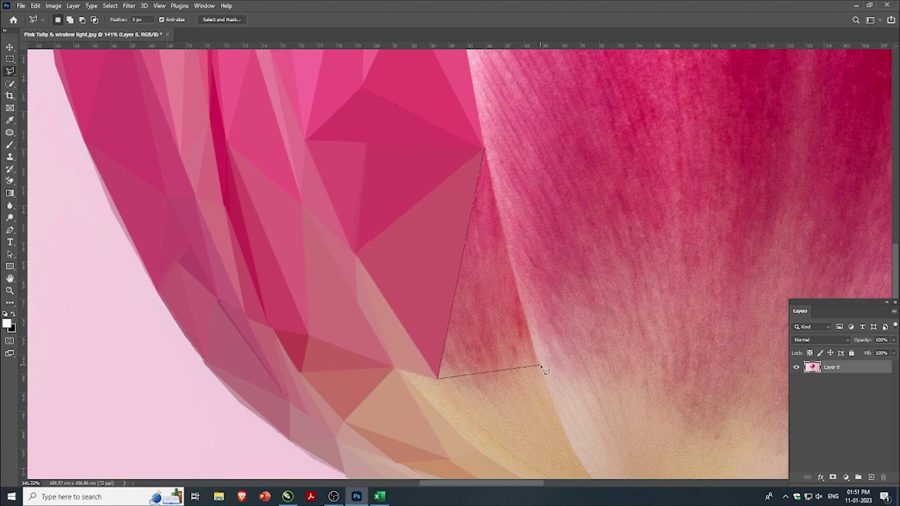
left_click(485, 149)
- Flatten the last pink facet and a first beige triangle on the cream base
key("ctrl+alt+f")
scroll(400, 165, "down", 3)
scroll(399, 166, "up", 3)
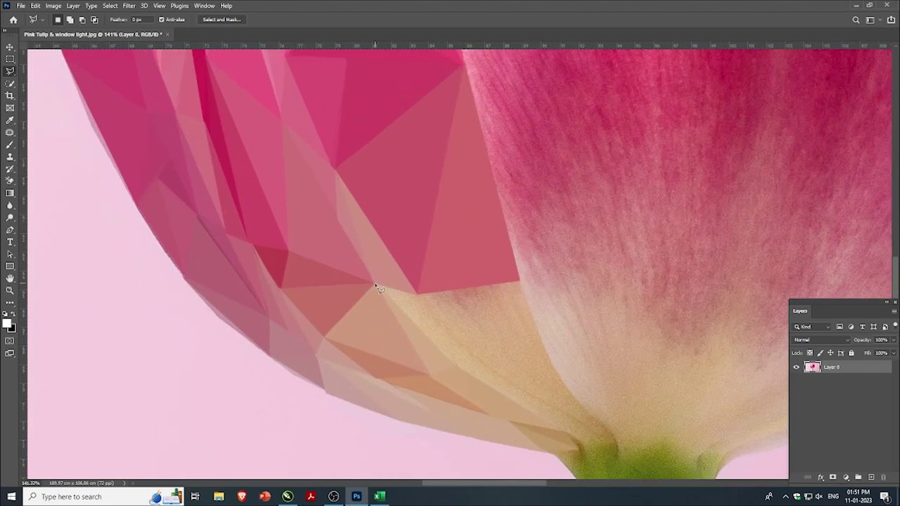
left_click(372, 284)
left_click(457, 366)
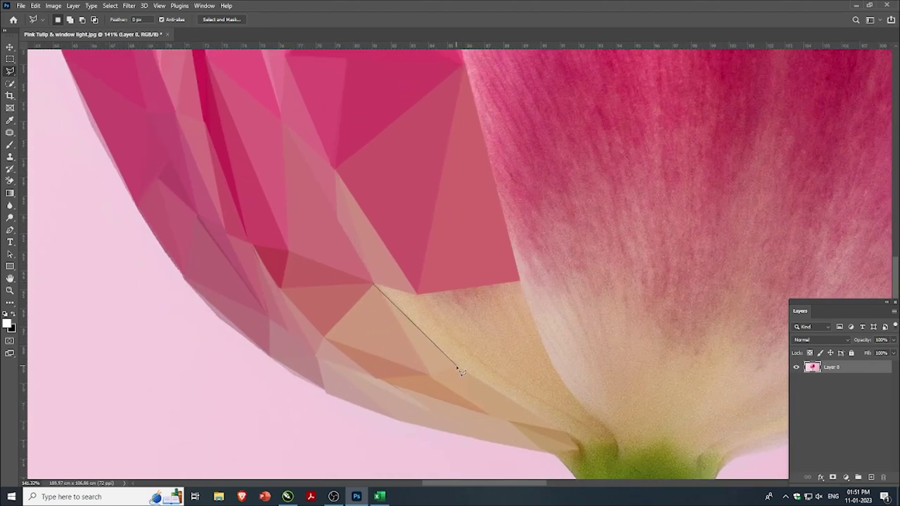
left_click(417, 292)
left_click(373, 284)
key("ctrl+alt+f")
- Add two more beige facets across the base toward the stem
left_click(418, 293)
left_click(456, 365)
left_click(418, 291)
key("ctrl+alt+f")
left_click(458, 367)
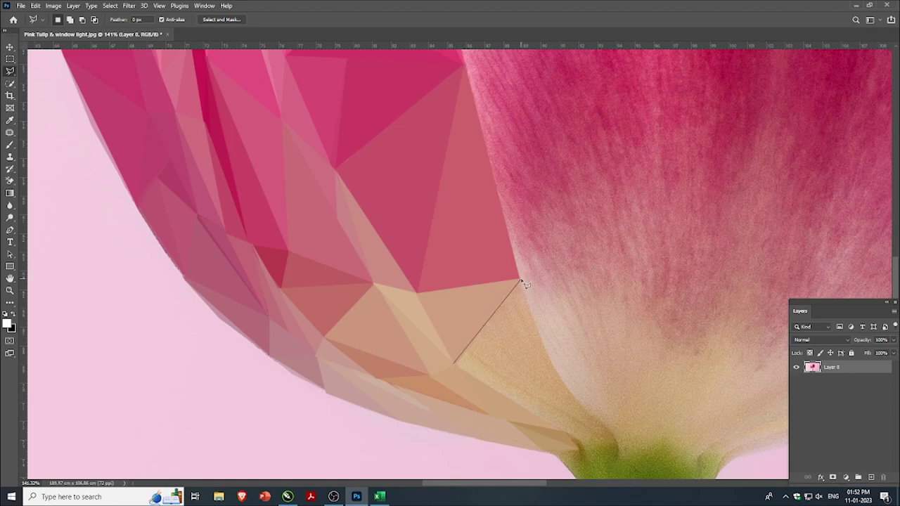
left_click(520, 280)
left_click(569, 433)
left_click(452, 362)
key("ctrl+alt+f")
key("ctrl+d")
- Outline thin slivers along the lower base edge, discarding an unwanted narrow selection
scroll(434, 298, "down", 3)
scroll(434, 298, "up", 2)
scroll(471, 363, "up", 2)
left_click(411, 318)
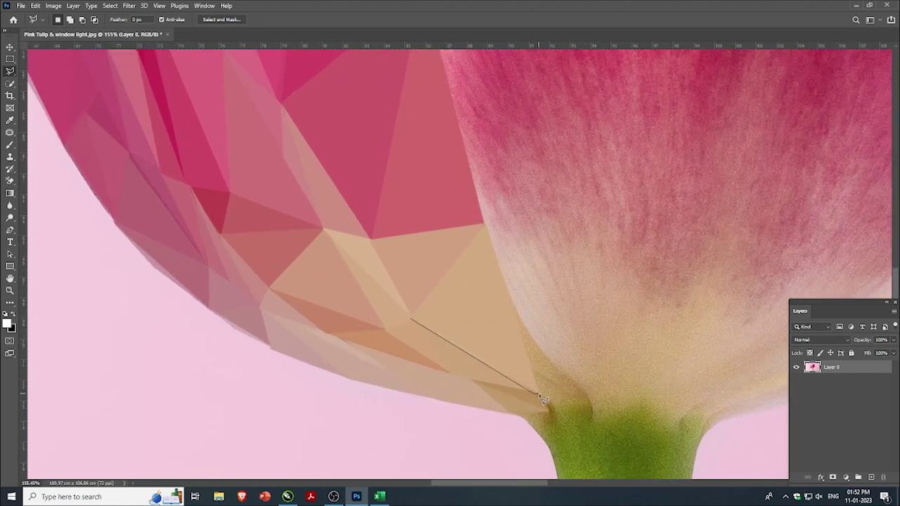
left_click(539, 393)
left_click(411, 319)
scroll(431, 315, "down", 2)
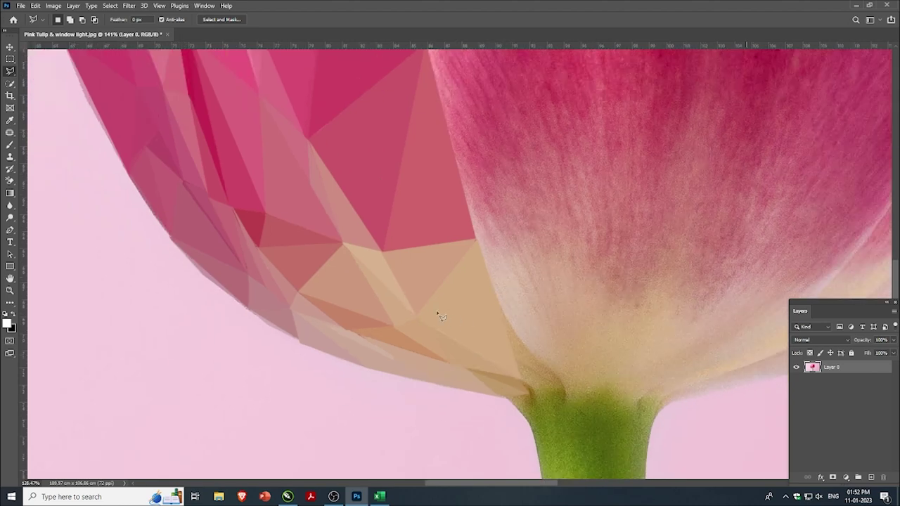
left_click(493, 287)
left_click(532, 353)
left_click(493, 288)
key("ctrl+d")
- Flatten a triangle just above the stem into a tan facet
left_click(531, 353)
double_click(522, 383)
key("ctrl+f")
key("ctrl+d")
- Outline a thin sliver near the stem across the tan facets
left_click(520, 381)
left_click(532, 355)
scroll(534, 355, "up", 3)
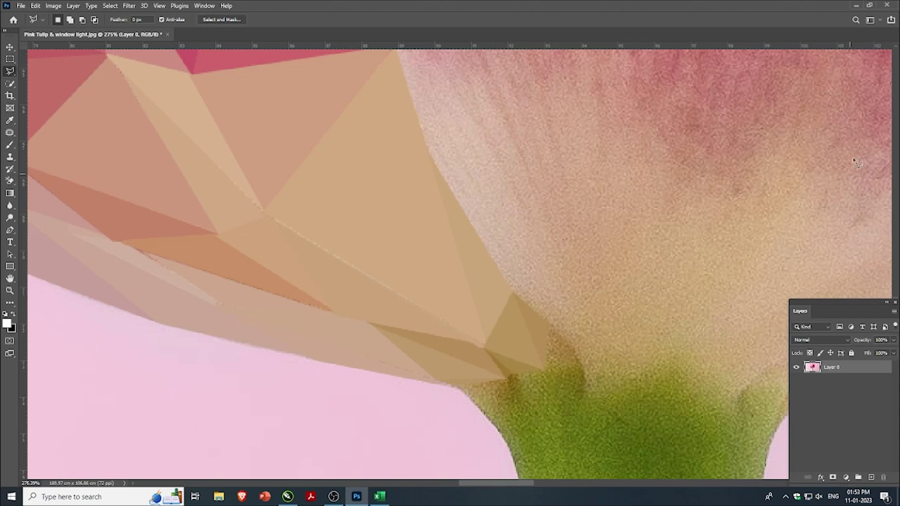
left_click(265, 212)
left_click(264, 212)
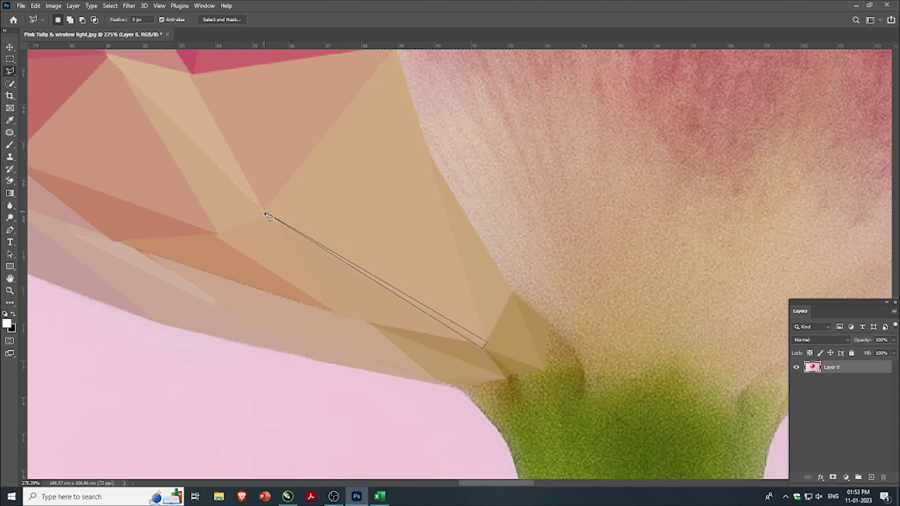
left_click(331, 243)
scroll(331, 243, "down", 3)
scroll(391, 358, "up", 3)
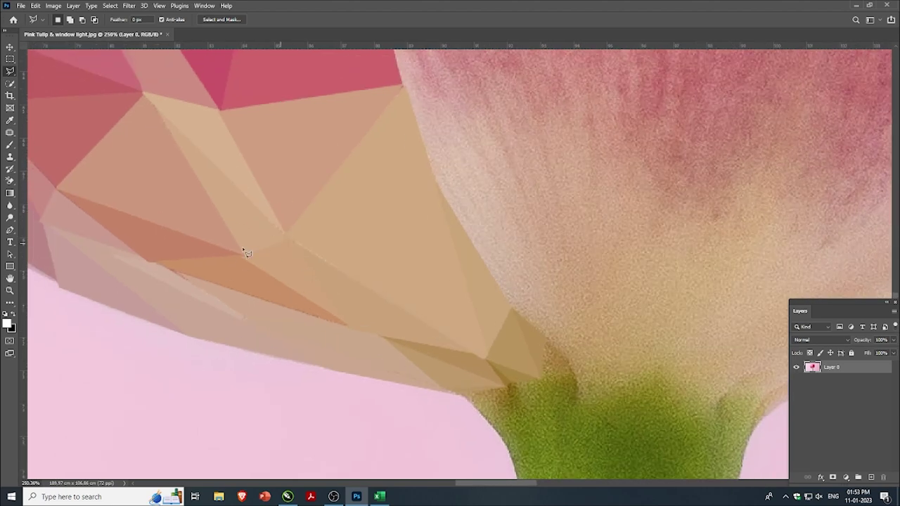
- Outline a triangle along the lower base edge and begin another beside it
left_click(143, 93)
left_click(242, 255)
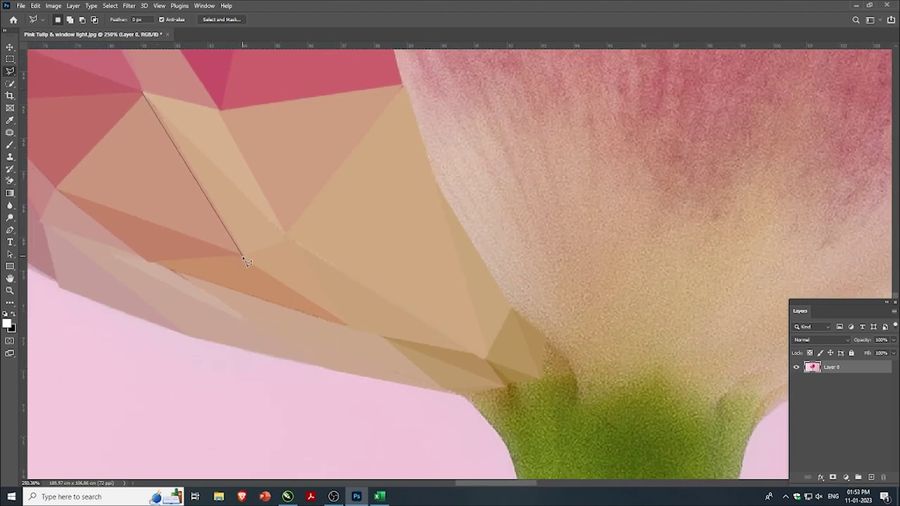
left_click(287, 231)
left_click(144, 93)
scroll(211, 161, "down", 2)
scroll(347, 213, "down", 1)
scroll(185, 288, "up", 2)
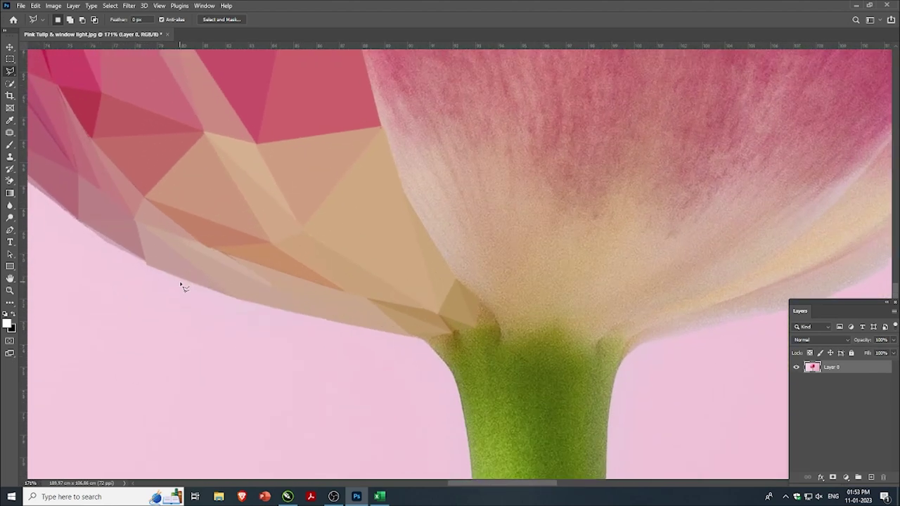
scroll(230, 285, "up", 1)
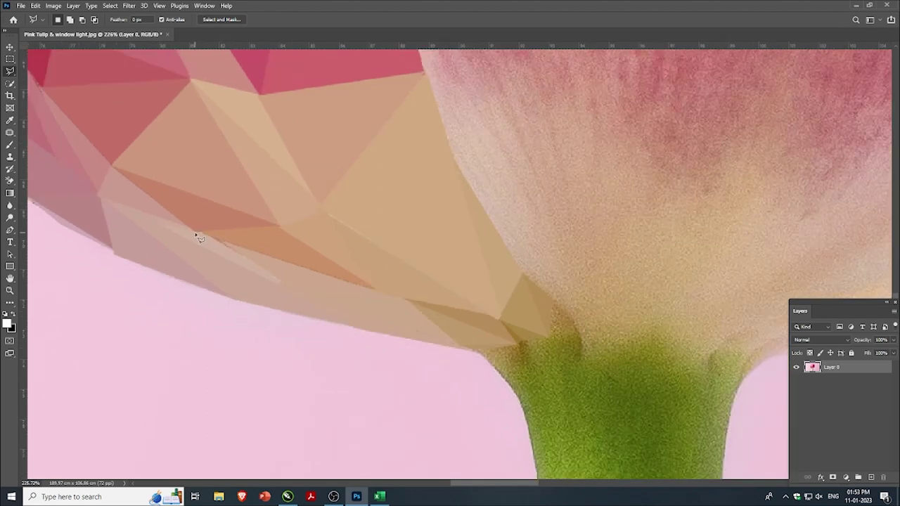
left_click(282, 282)
- Zoom to the top petals and fill a first averaged triangle on the central petal's edge
scroll(204, 235, "down", 1)
scroll(301, 392, "down", 2)
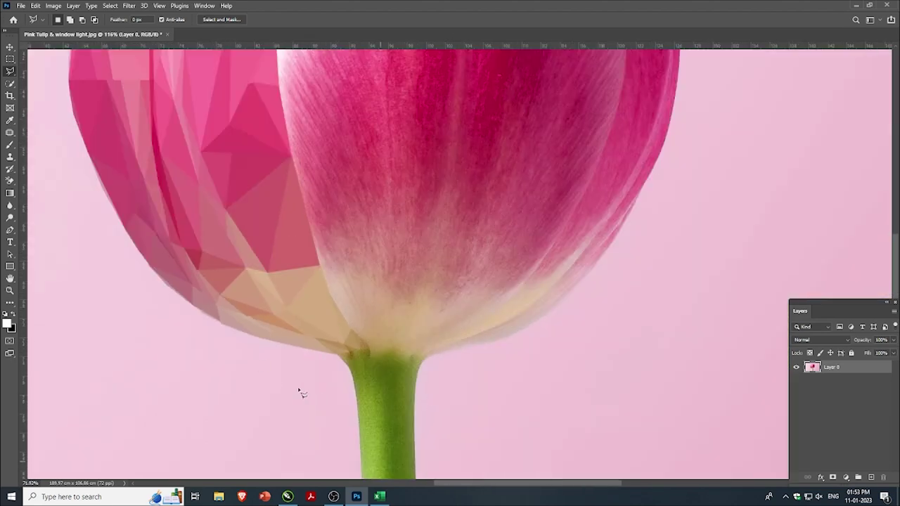
scroll(301, 392, "down", 1)
scroll(330, 392, "down", 1)
scroll(376, 115, "up", 2)
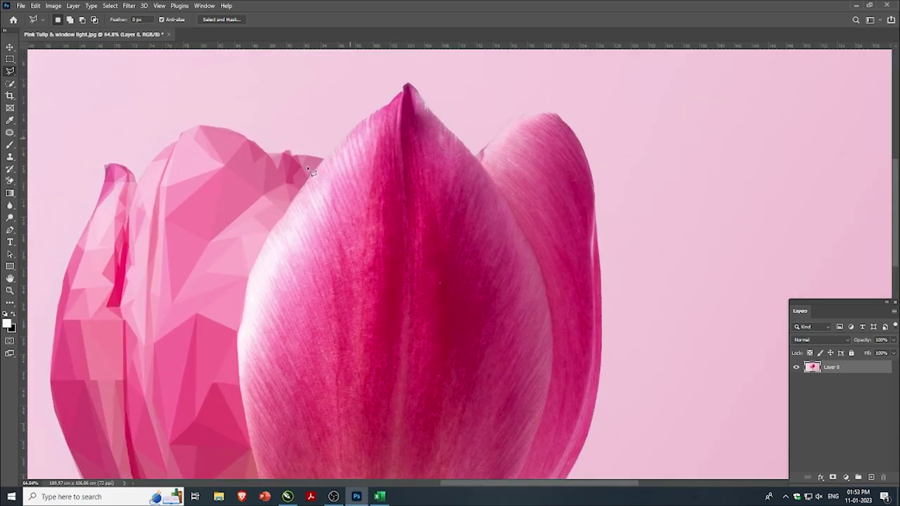
scroll(310, 171, "up", 2)
scroll(341, 171, "up", 1)
left_click(311, 187)
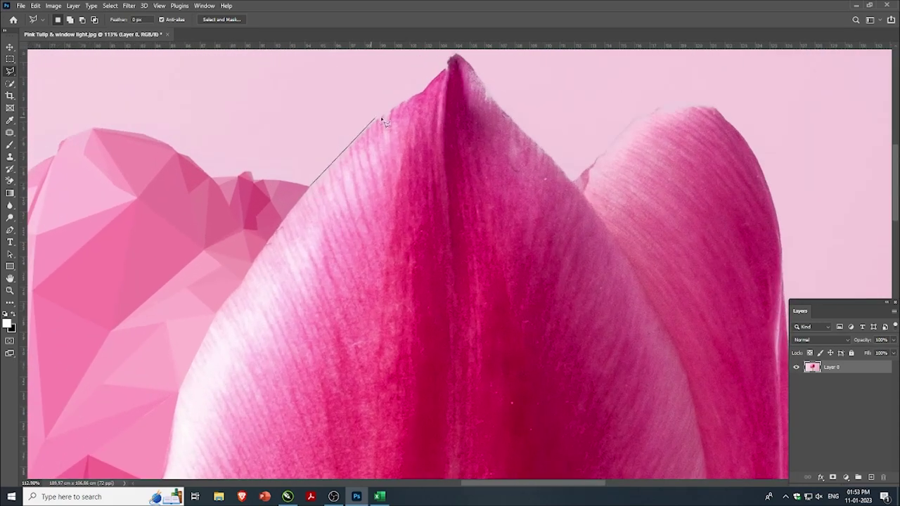
left_click(374, 121)
left_click(395, 194)
left_click(312, 189)
key("ctrl+f")
key("ctrl+d")
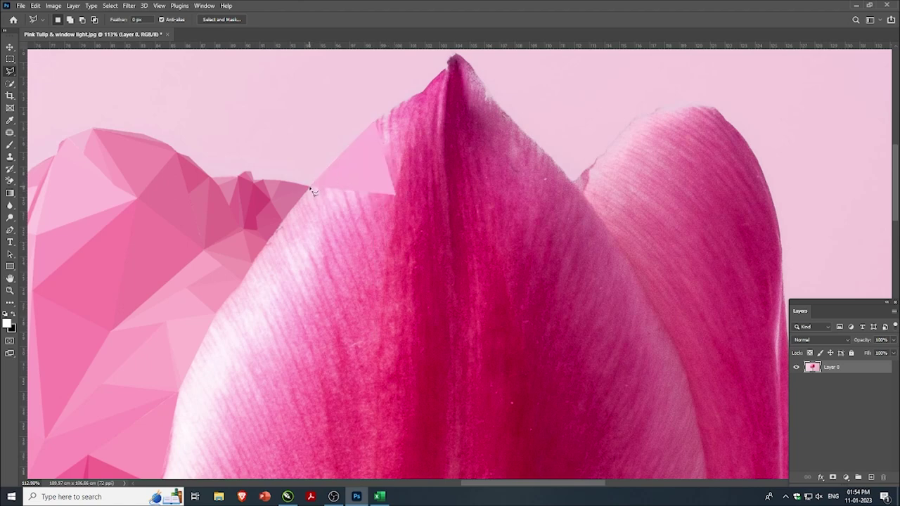
- Add two more averaged facets, one light pink, climbing the central petal's edge
left_click(310, 188)
left_click(396, 196)
left_click(283, 225)
left_click(311, 188)
key("ctrl+f")
key("ctrl+d")
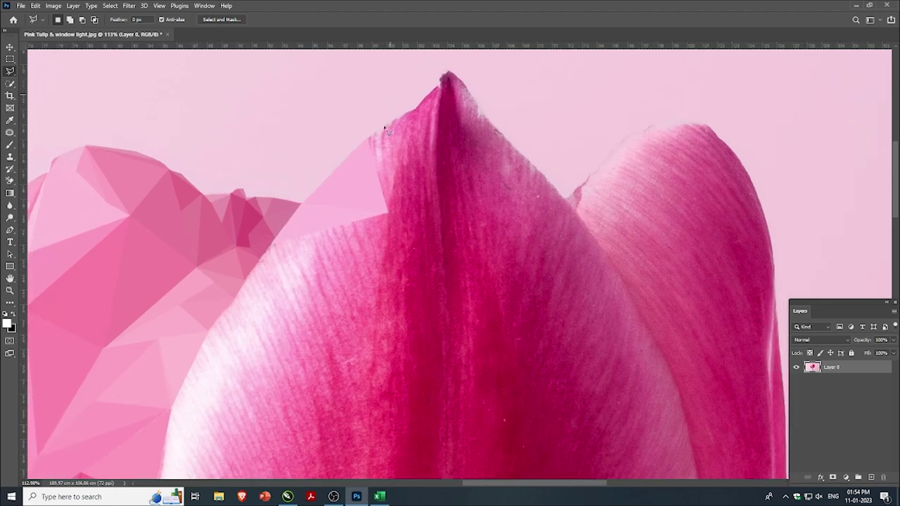
left_click(414, 111)
left_click(387, 212)
left_click(368, 138)
key("ctrl+f")
key("ctrl+d")
- Add an averaged facet at the petal tip and a light-pink one down the petal
left_click(438, 85)
left_click(387, 212)
double_click(426, 106)
key("ctrl+f")
key("ctrl+d")
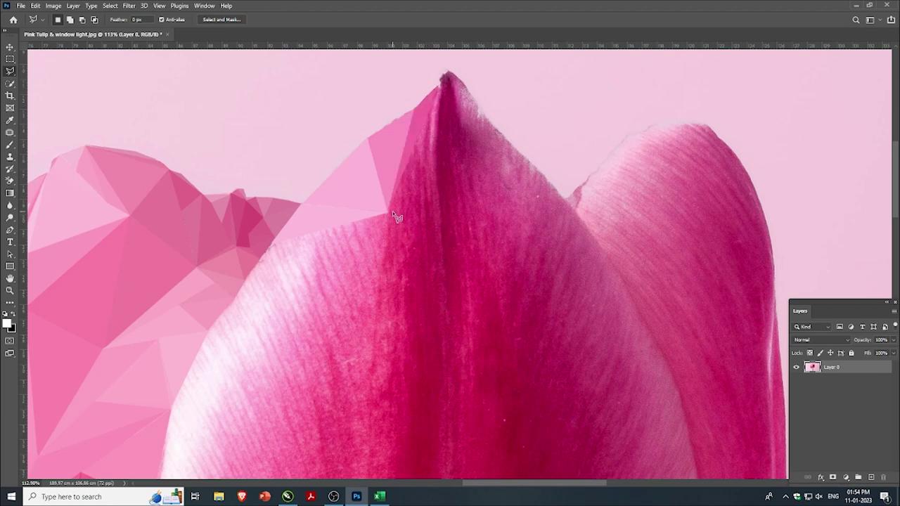
left_click(387, 212)
left_click(328, 410)
left_click(387, 212)
key("ctrl+alt+f")
key("ctrl+d")
- Fill two light-pink triangles along the central petal's left edge
left_click_drag(245, 295, 338, 234)
left_click(336, 229)
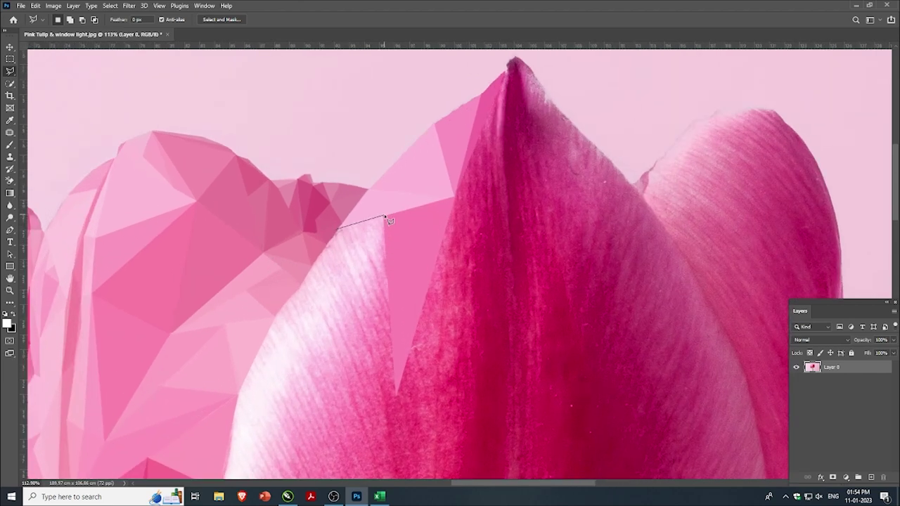
left_click(384, 215)
left_click(391, 303)
left_click(336, 229)
key("ctrl+alt+f")
key("ctrl+d")
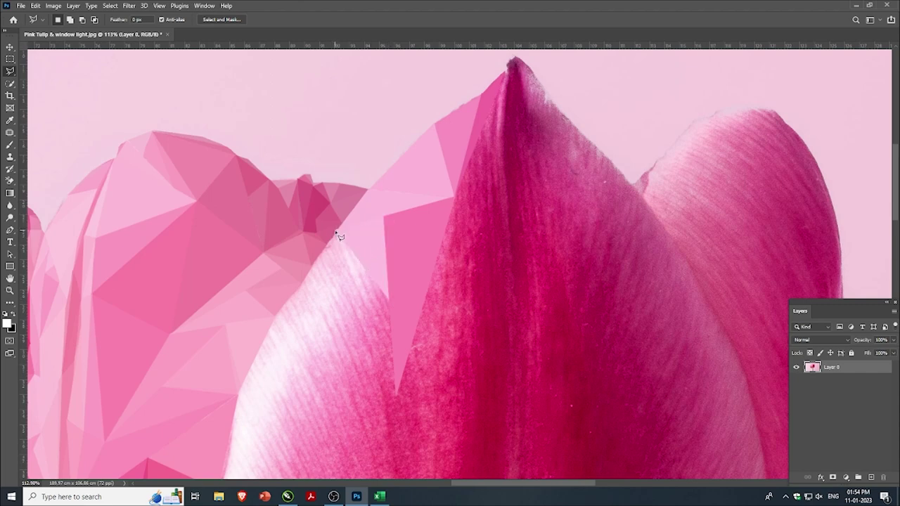
left_click(336, 232)
left_click(371, 280)
left_click(272, 324)
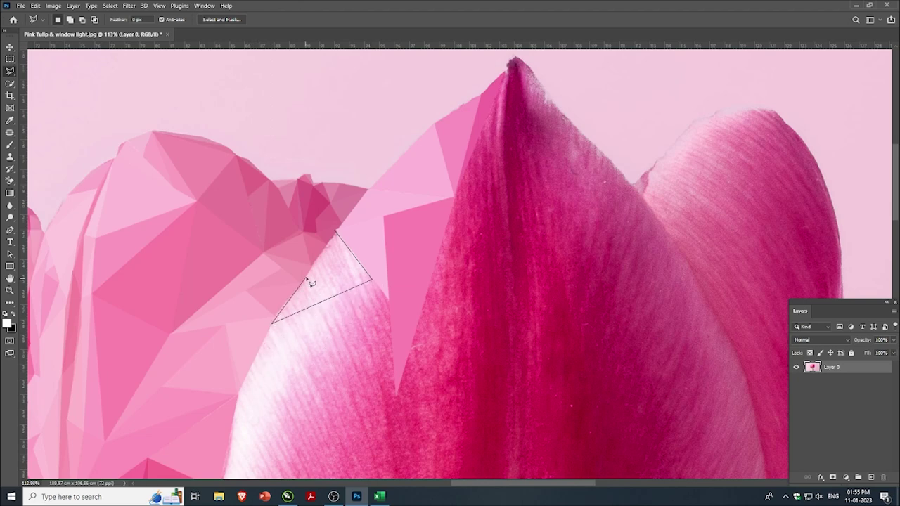
left_click(336, 231)
key("ctrl+alt+f")
key("ctrl+d")
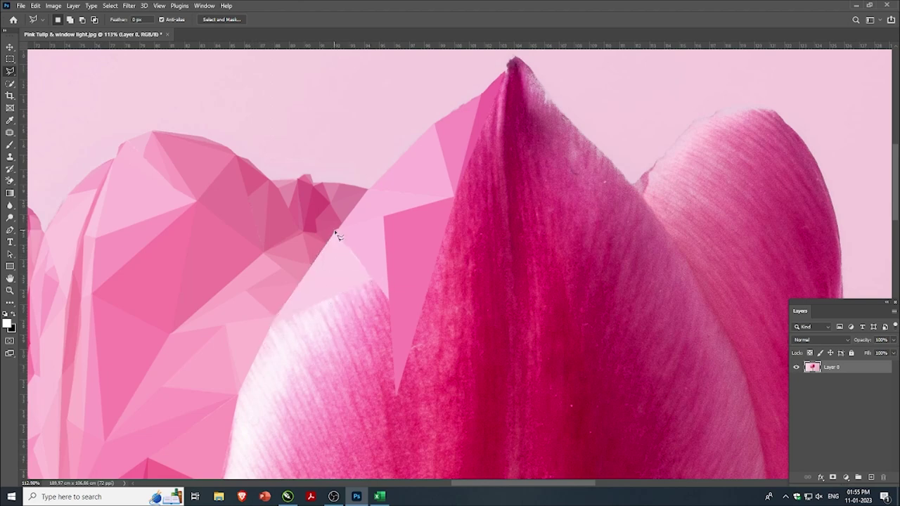
- Outline another triangle along the petal edge, then discard the mistaken selection
left_click(334, 231)
left_click(389, 308)
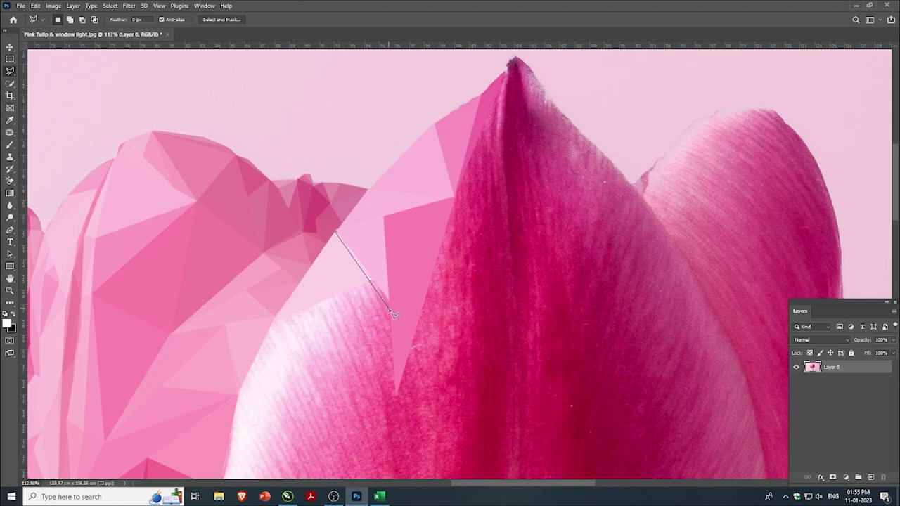
left_click(385, 218)
left_click(336, 231)
key("BackSpace")
key("BackSpace")
key("BackSpace")
- Fill a darker-pink triangle running from the central petal's tip down its centre
left_click(510, 71)
left_click(455, 196)
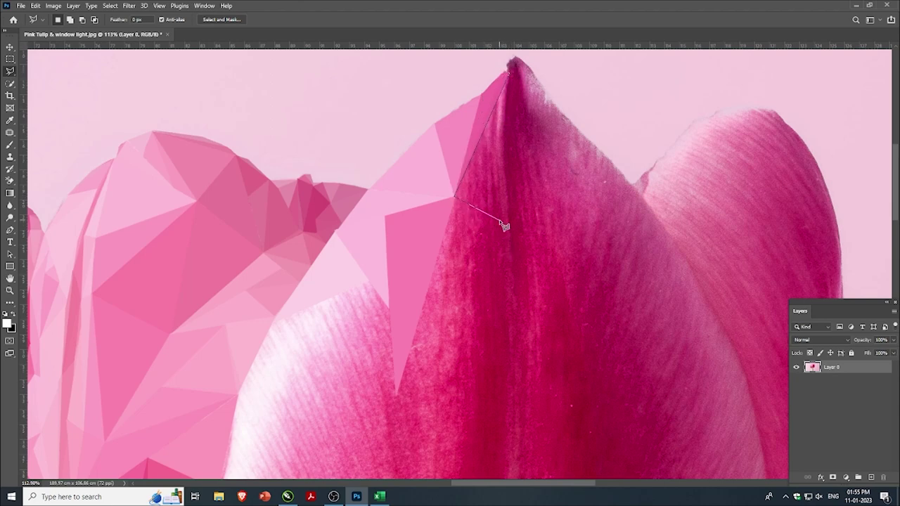
left_click(502, 220)
left_click(511, 73)
key("ctrl+alt+f")
key("ctrl+d")
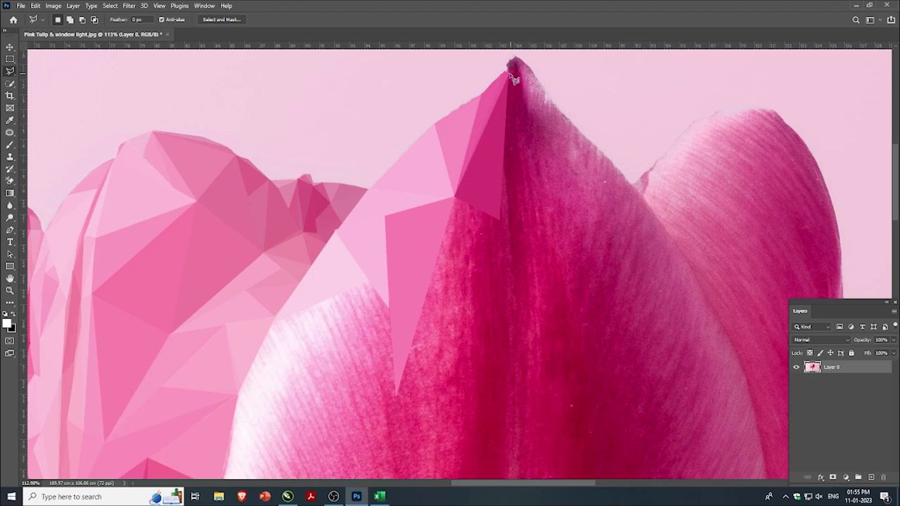
scroll(516, 68, "up", 1)
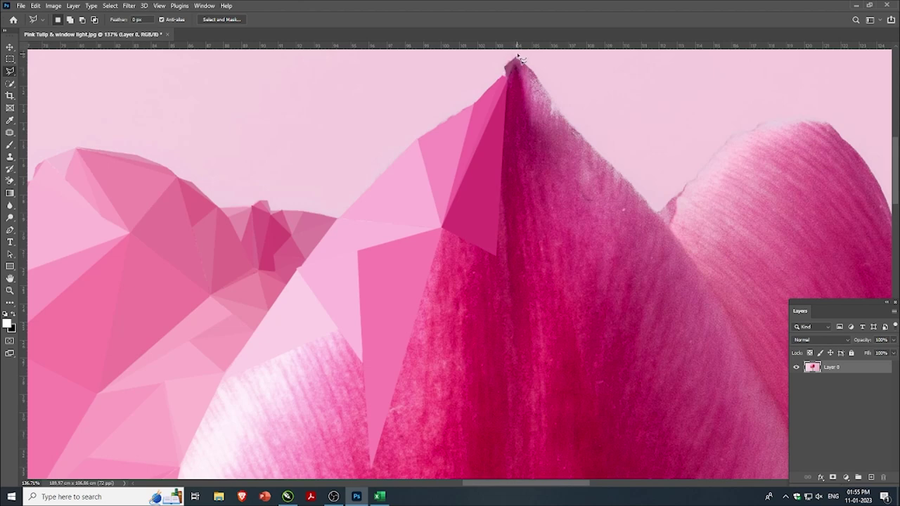
- Average-fill a first triangle at the middle petal's pointed tip
left_click(515, 60)
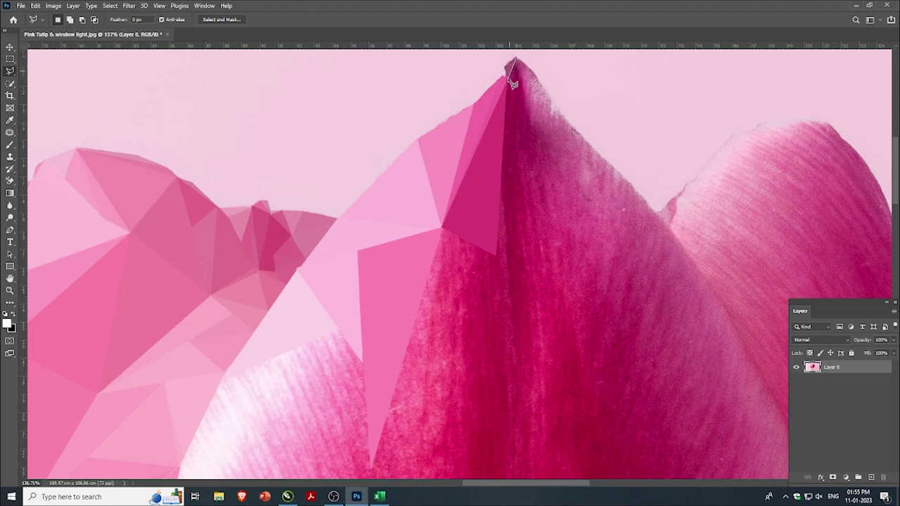
left_click(530, 141)
left_click(500, 198)
left_click(515, 61)
key("ctrl+f")
key("ctrl+d")
- Flatten two more thin facets at the petal tip to their average colours
left_click(533, 74)
left_click(530, 139)
left_click(515, 60)
key("ctrl+f")
key("ctrl+d")
left_click(535, 76)
key("ctrl+f")
key("ctrl+d")
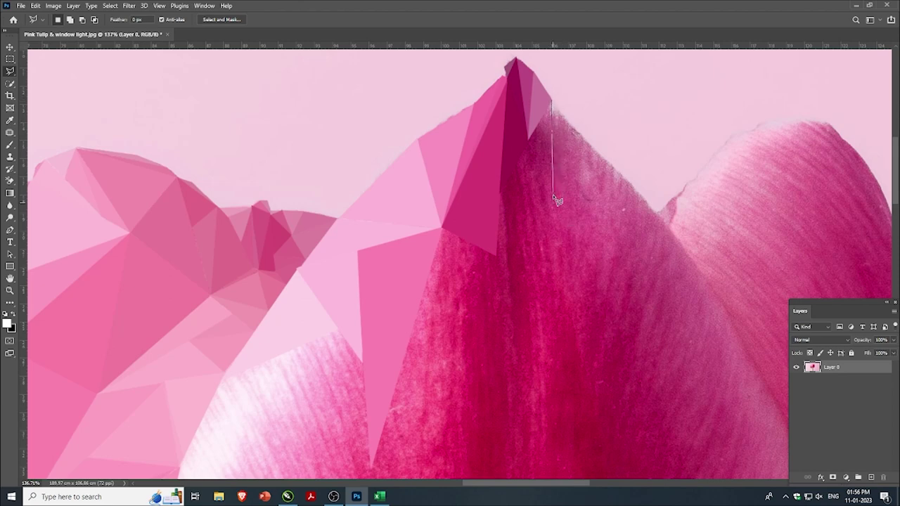
- Flatten a triangle on the tip's right side to a darker magenta
left_click(553, 192)
left_click(529, 139)
left_click(552, 103)
key("ctrl+f")
key("ctrl+d")
- Facet the petal's right edge with two triangles, the lower one darker pink
left_click(552, 104)
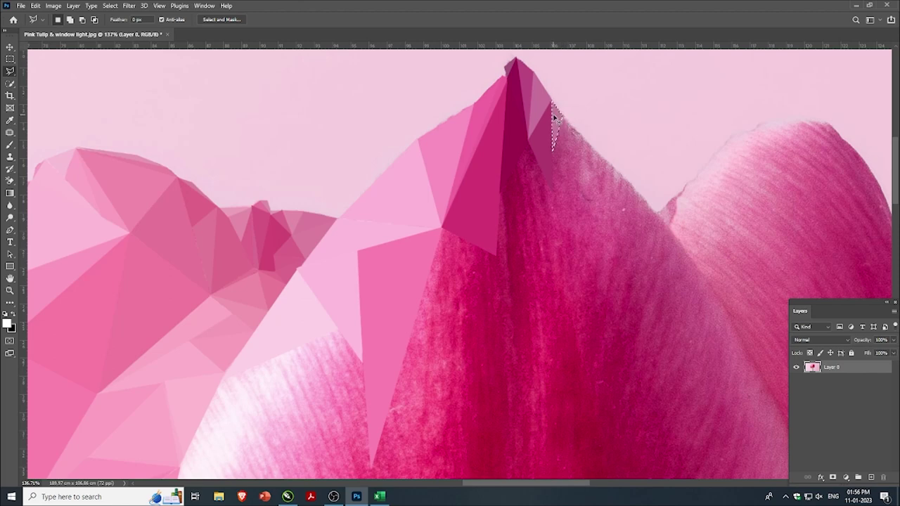
left_click(562, 112)
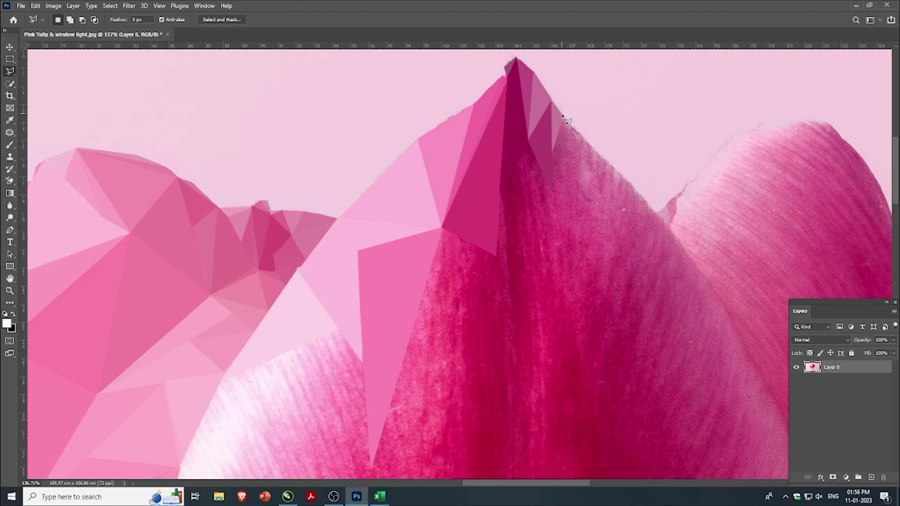
double_click(619, 172)
key("ctrl+f")
key("ctrl+d")
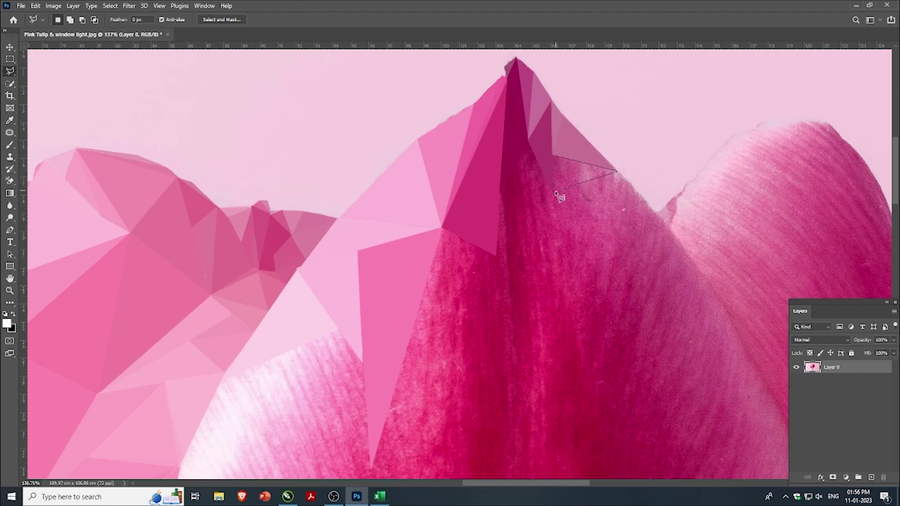
left_click(553, 156)
key("ctrl+f")
key("ctrl+d")
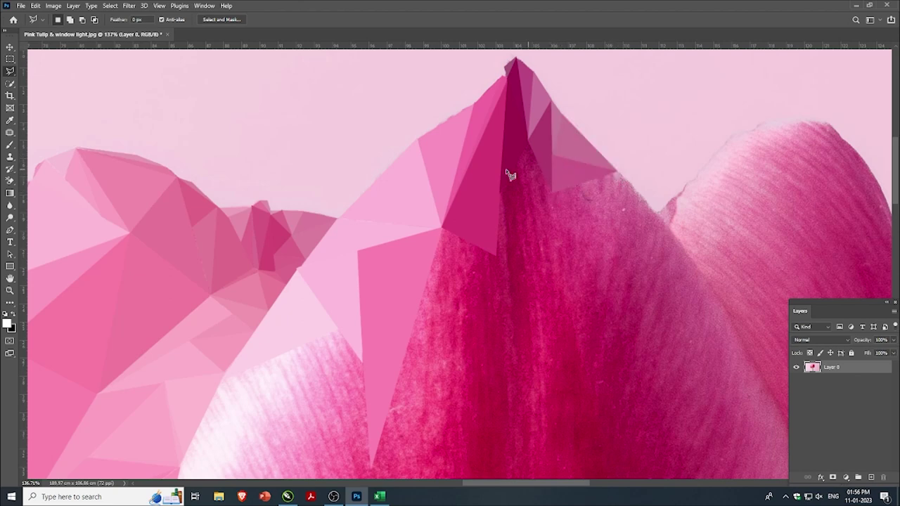
- Average a triangle below the tip facets and a thin sliver running down the petal
left_click(527, 139)
left_click(501, 192)
left_click(551, 190)
left_click(528, 140)
key("ctrl+f")
key("ctrl+d")
left_click(500, 194)
left_click(508, 261)
left_click(496, 258)
key("ctrl+f")
key("ctrl+d")
- Flatten a darker pink triangle beside the sliver
left_click(500, 192)
left_click(552, 191)
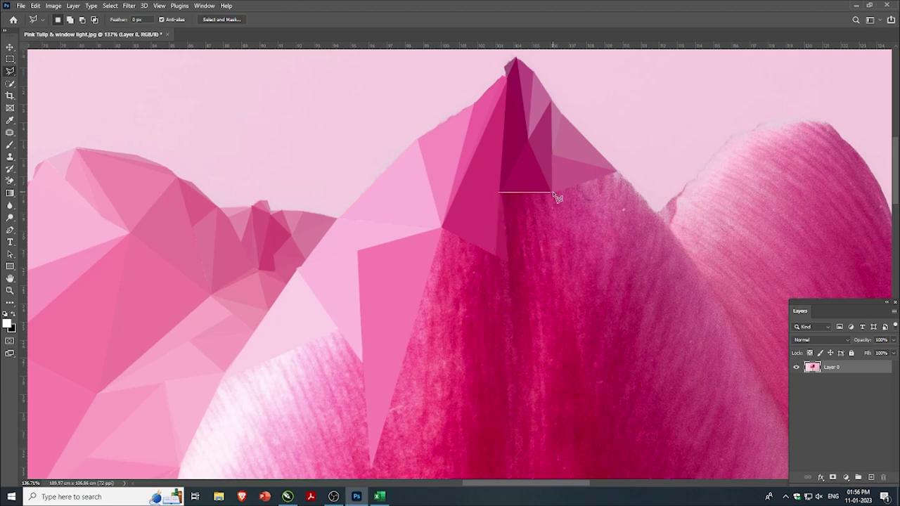
left_click(507, 258)
left_click(500, 192)
key("ctrl+f")
key("ctrl+d")
- Average a long triangle reaching far down the petal and outline one beside it
left_click(553, 192)
left_click(508, 261)
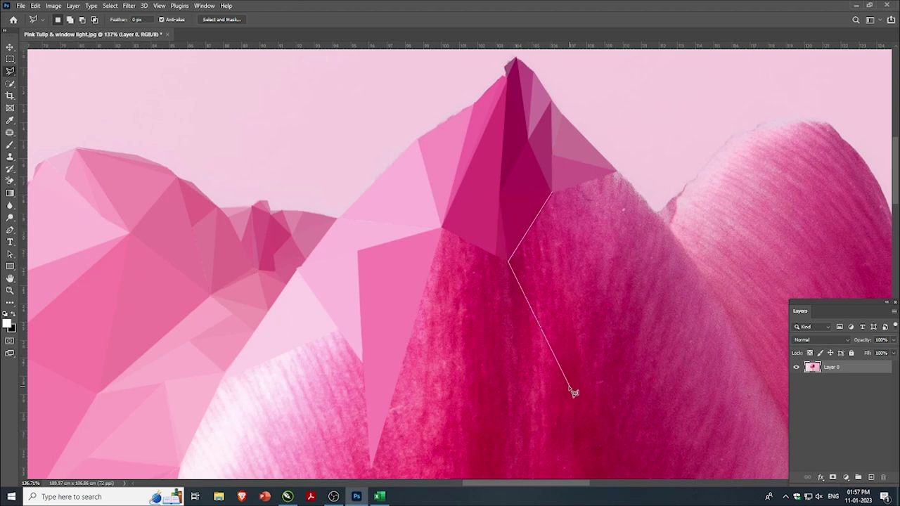
left_click(570, 394)
left_click(553, 192)
key("ctrl+f")
key("ctrl+d")
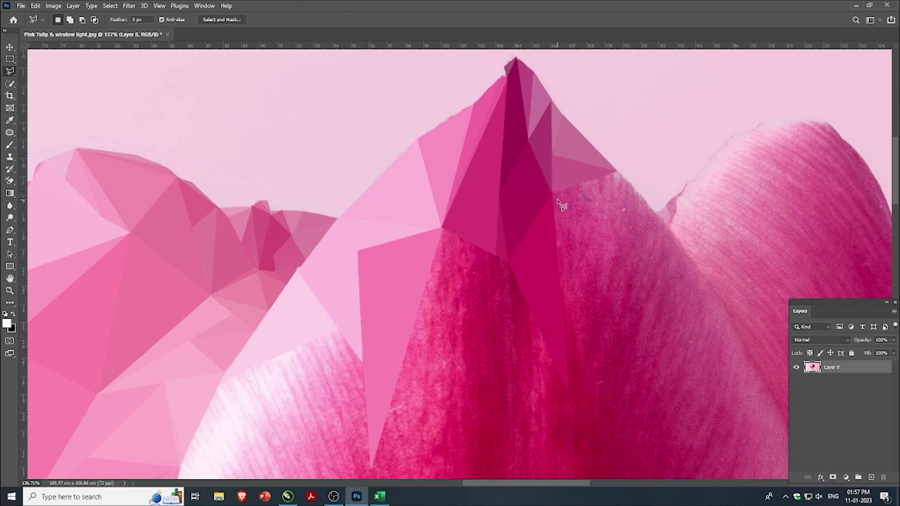
left_click(553, 192)
left_click(569, 389)
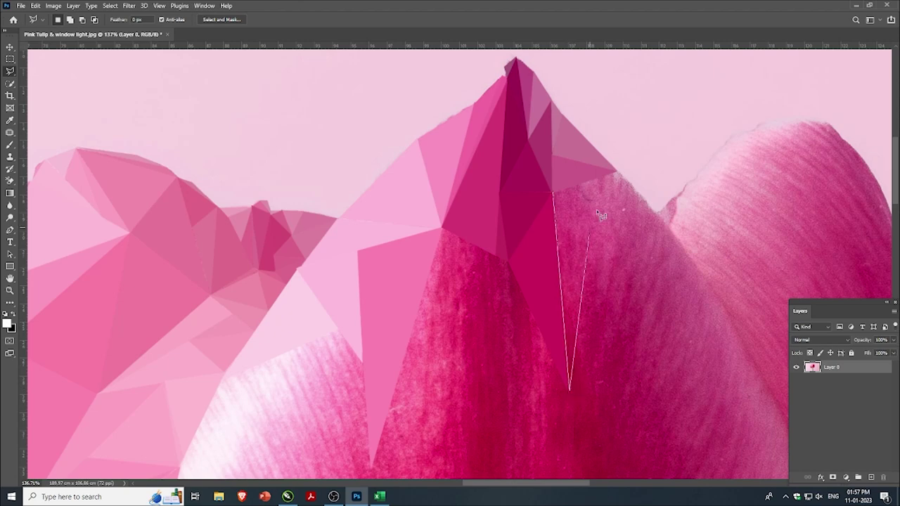
left_click(553, 193)
- Average the triangle beside the long facet, then flatten another after scrolling down
key("ctrl+f")
key("ctrl+d")
scroll(493, 218, "down", 1)
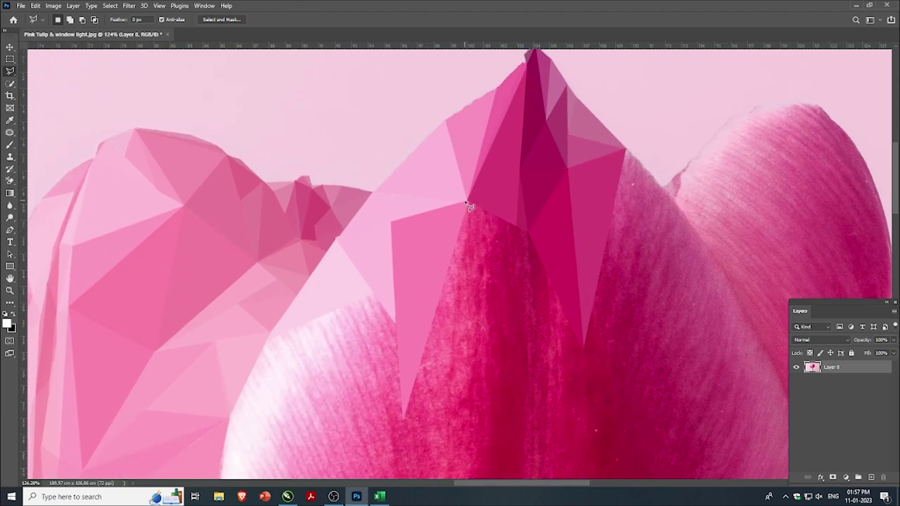
left_click(404, 422)
left_click(469, 202)
key("ctrl+f")
key("ctrl+d")
- Flatten a triangle left of the petal centre to its average colour
left_click(469, 201)
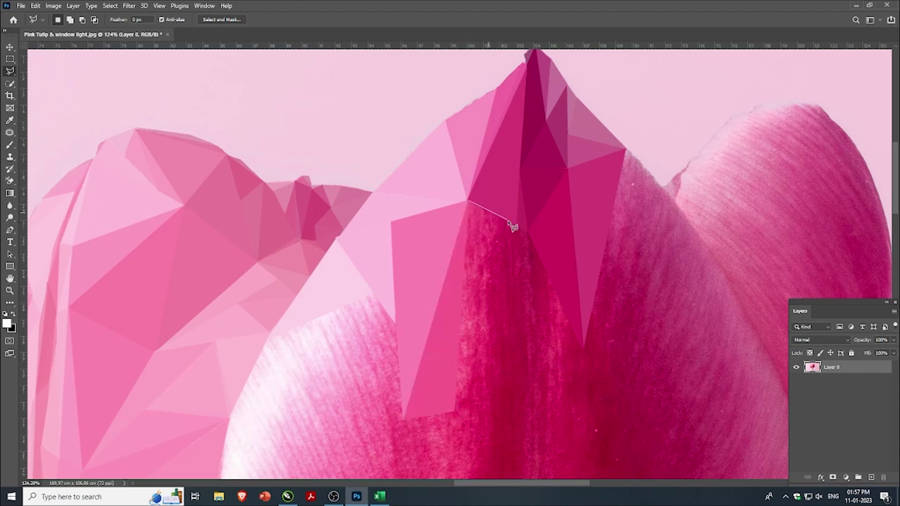
left_click(516, 227)
left_click(459, 334)
left_click(469, 202)
key("ctrl+f")
key("ctrl+d")
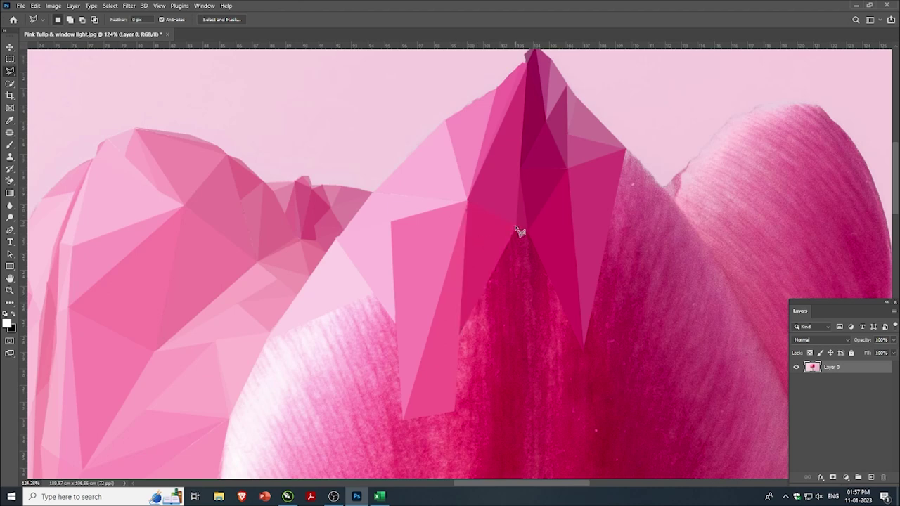
- Average the next triangle lower down the petal centre
left_click(516, 229)
left_click(527, 355)
left_click(485, 285)
left_click(518, 230)
key("ctrl+f")
key("ctrl+d")
- Flatten a triangle further down the petal to its average colour
left_click(458, 336)
left_click(485, 286)
left_click(490, 414)
left_click(458, 335)
key("ctrl+f")
key("ctrl+d")
- Average two adjoining triangles in the lower petal, one darker pink
left_click(485, 286)
left_click(491, 413)
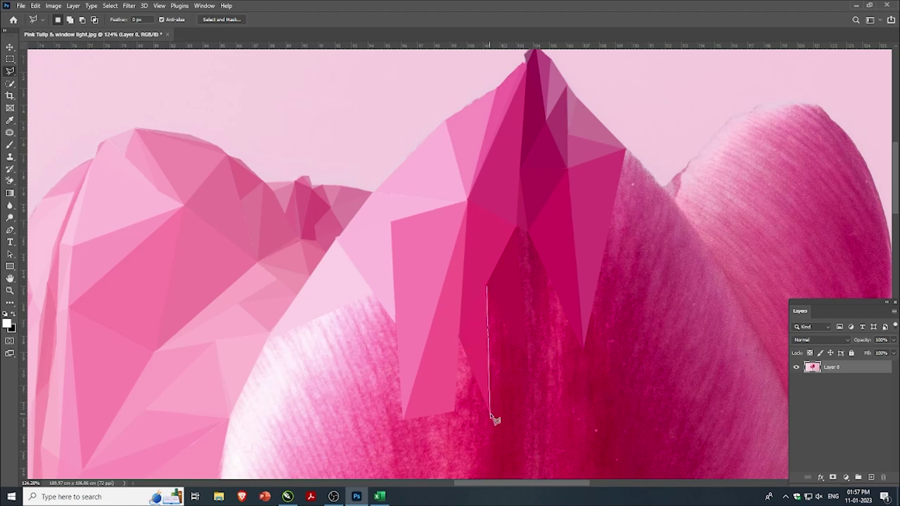
left_click(527, 357)
left_click(486, 288)
key("ctrl+f")
key("ctrl+d")
left_click(526, 359)
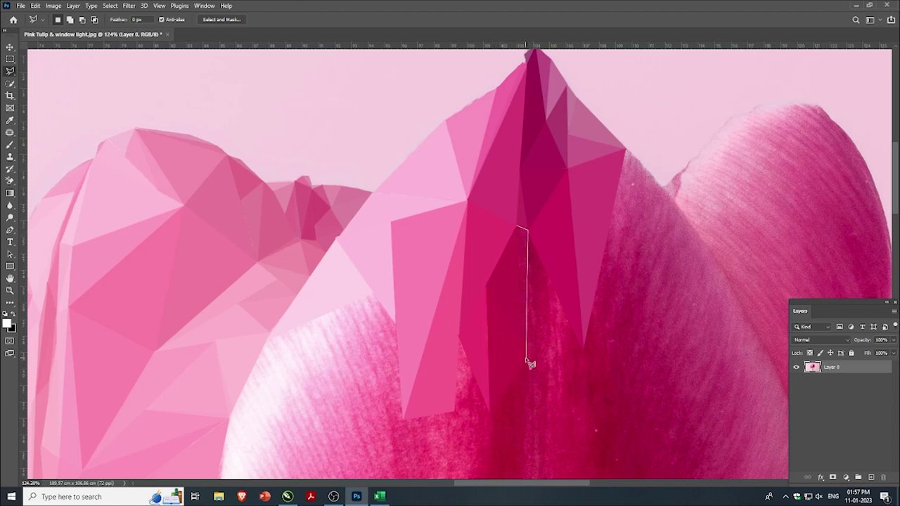
left_click(519, 231)
key("ctrl+f")
key("ctrl+d")
- Outline two more triangles down the petal's centre and deselect
left_click(528, 230)
left_click(550, 279)
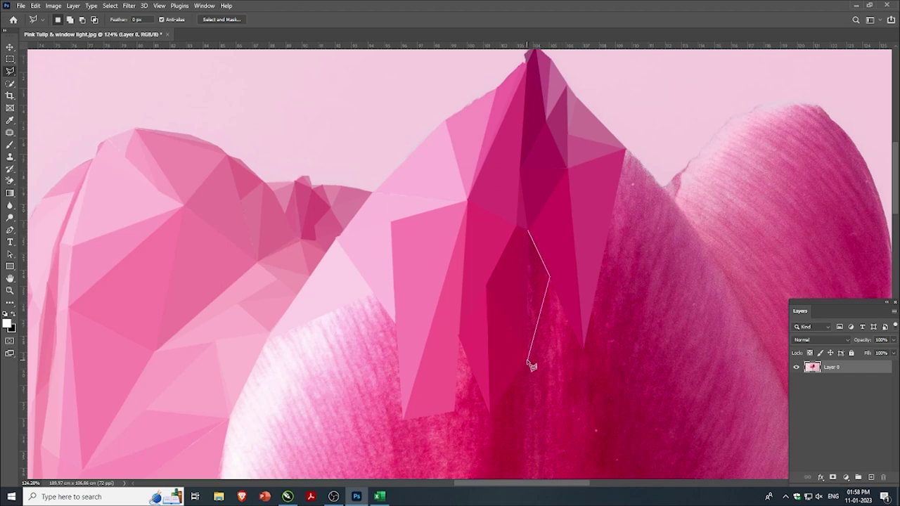
left_click(526, 360)
left_click(529, 232)
left_click(549, 277)
left_click(527, 358)
left_click(548, 412)
left_click(551, 278)
key("ctrl+d")
- Outline a triangle toward the right, then abandon an unfinished outline
left_click(548, 408)
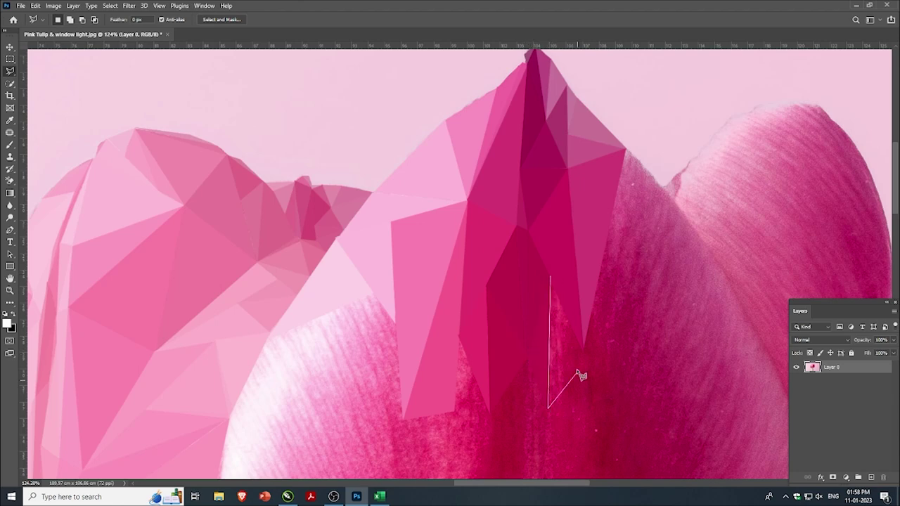
left_click(574, 329)
left_click(551, 279)
key("ctrl+d")
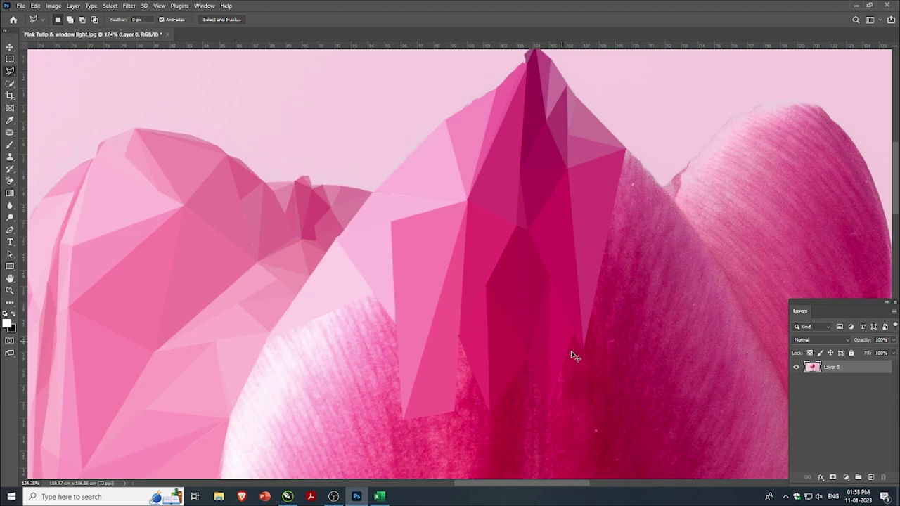
left_click(575, 330)
key("Escape")
- Average a triangle along the petal's right edge
left_click(626, 150)
left_click(661, 186)
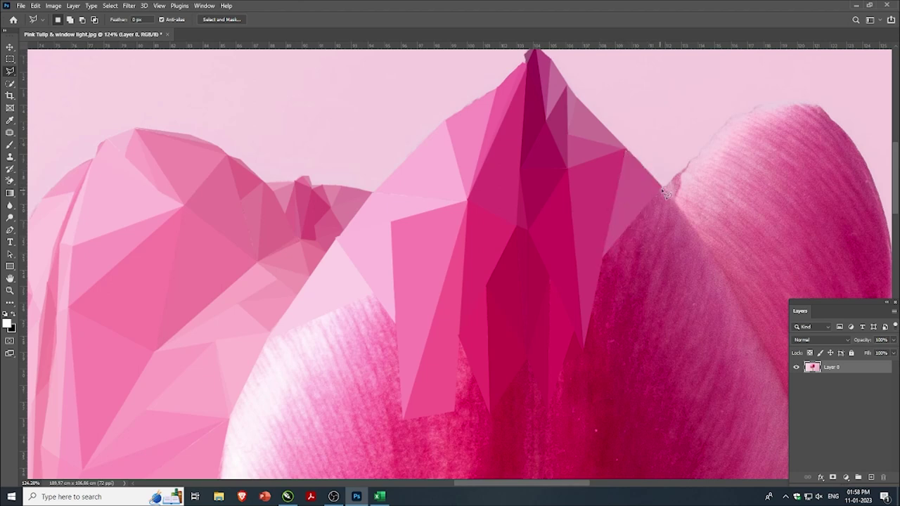
left_click(716, 261)
left_click(665, 188)
key("ctrl+f")
key("ctrl+d")
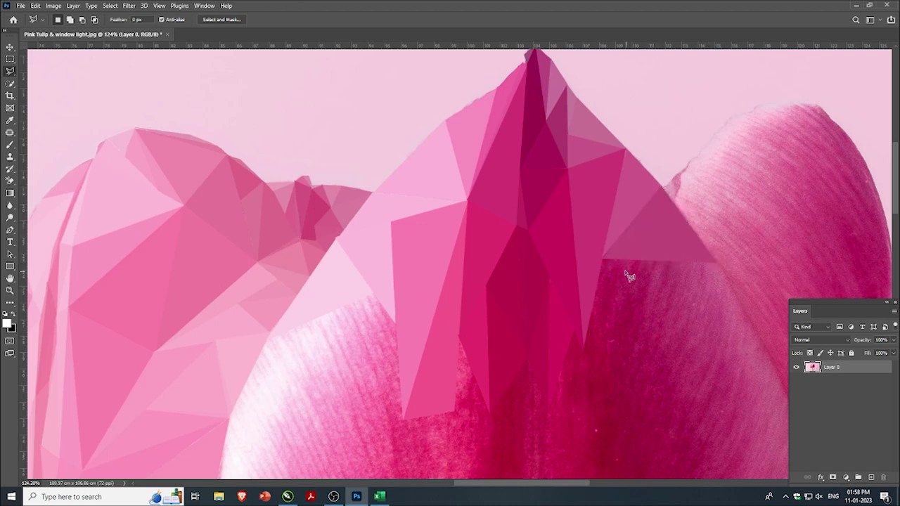
- Fill two triangles below the edge facet with dark pink
left_click(659, 260)
left_click(583, 349)
left_click(602, 260)
key("alt+BackSpace")
key("ctrl+d")
left_click(694, 262)
left_click(605, 325)
left_click(659, 261)
key("alt+BackSpace")
key("ctrl+d")
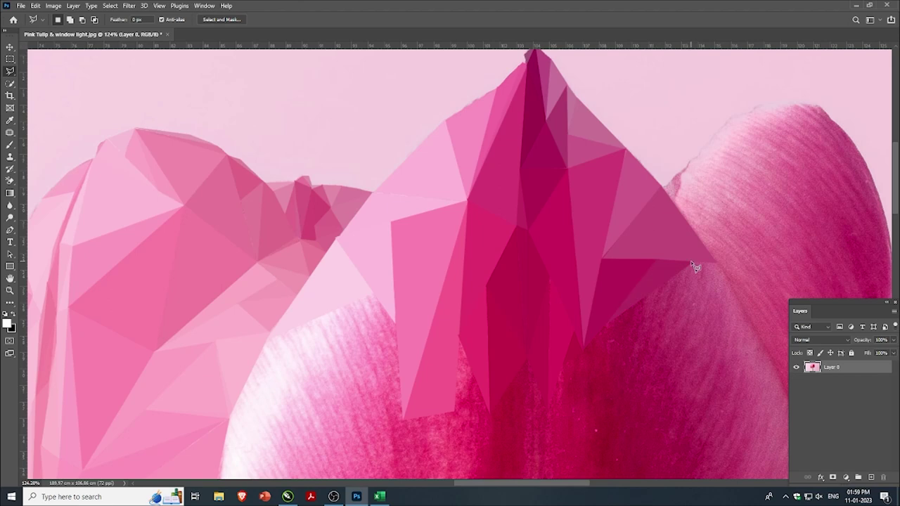
- Fill a tall triangle running down the petal's right edge
left_click(694, 262)
left_click(716, 262)
left_click(717, 417)
left_click(694, 263)
key("alt+BackSpace")
- Fill a triangle on the central petal's right side with its flat averaged pink
key("ctrl+d")
scroll(629, 368, "down", 2)
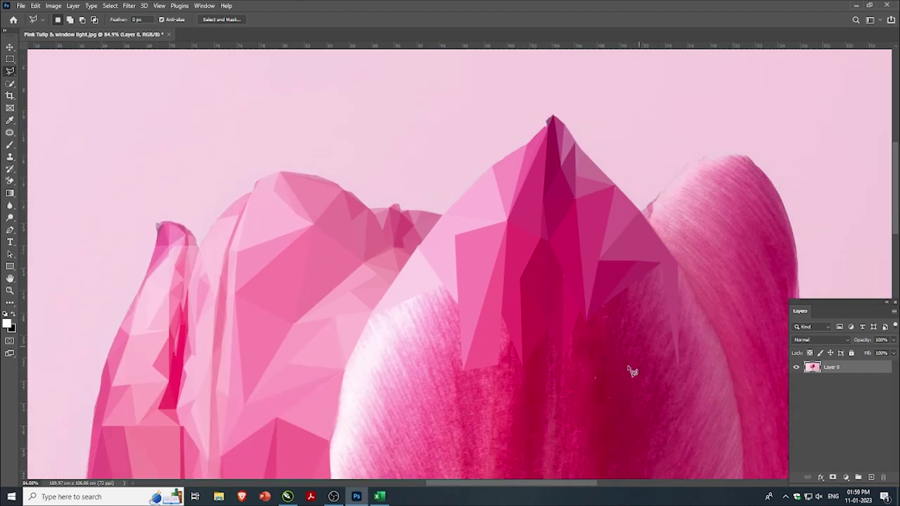
scroll(673, 339, "up", 1)
scroll(673, 338, "up", 2)
left_click(658, 208)
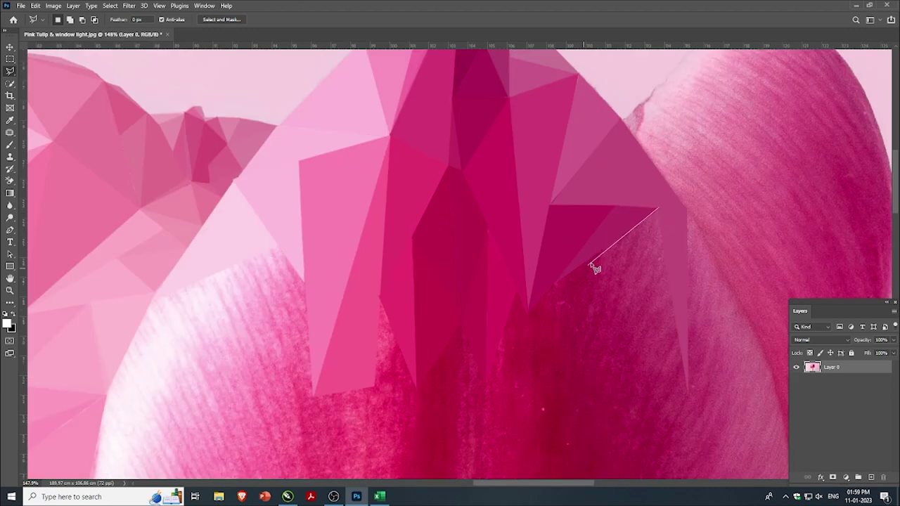
left_click(591, 259)
left_click(690, 394)
left_click(657, 209)
key("alt+BackSpace")
key("ctrl+d")
- Flatten two adjoining triangles from the same upper corner with reapplied Average Blur
scroll(601, 201, "down", 2)
scroll(542, 296, "up", 1)
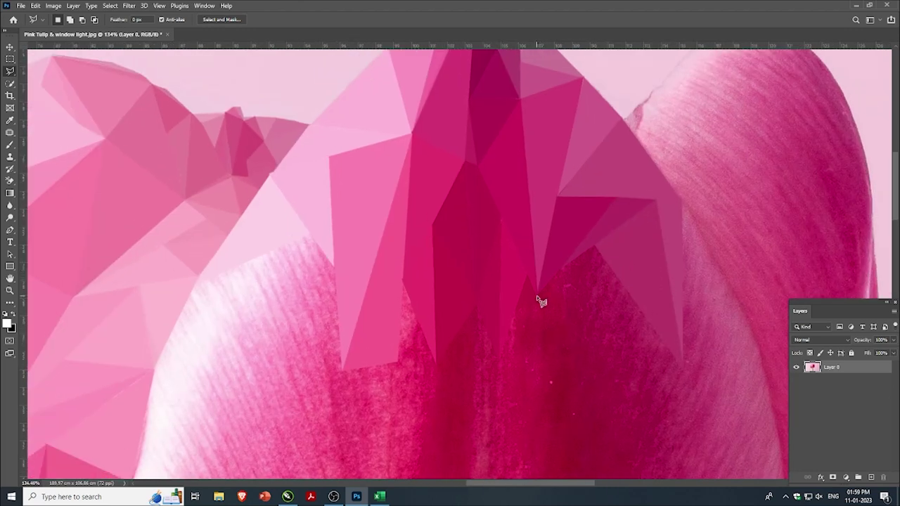
left_click(570, 260)
left_click(563, 415)
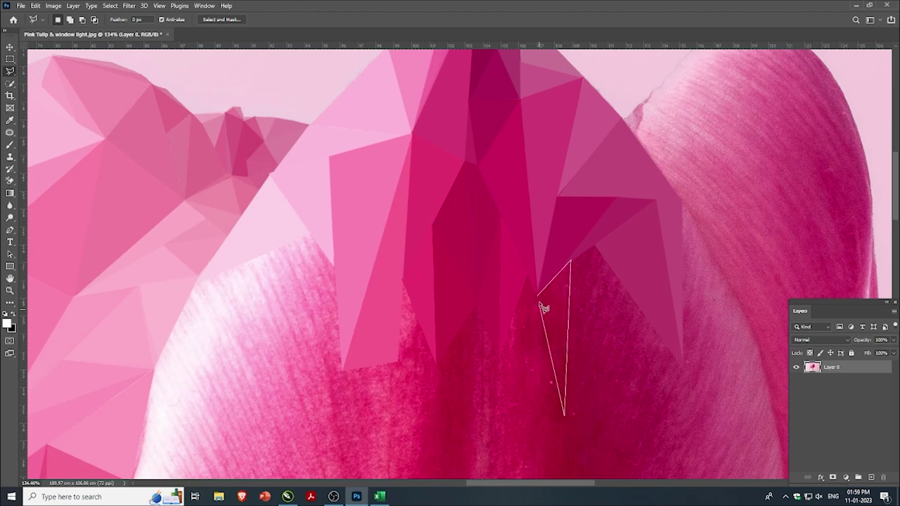
left_click(539, 299)
key("ctrl+f")
key("ctrl+d")
left_click(572, 260)
left_click(684, 367)
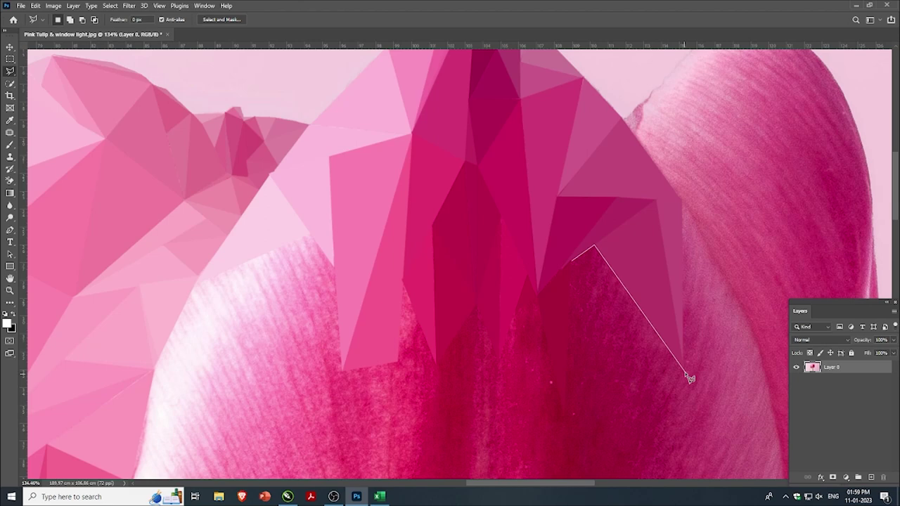
left_click(573, 261)
key("ctrl+f")
key("ctrl+d")
- Add two lower triangles sharing that corner, each flattened to a single pink
left_click(572, 262)
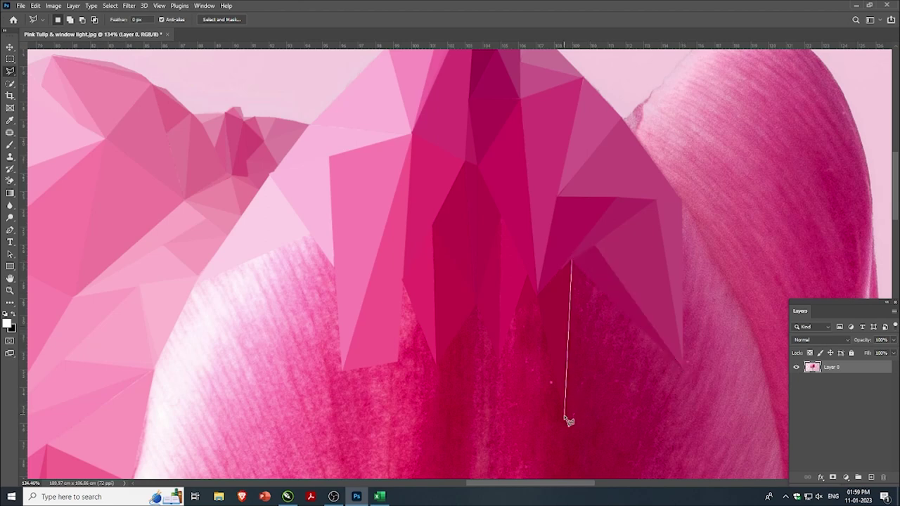
left_click(565, 416)
left_click(648, 452)
left_click(573, 262)
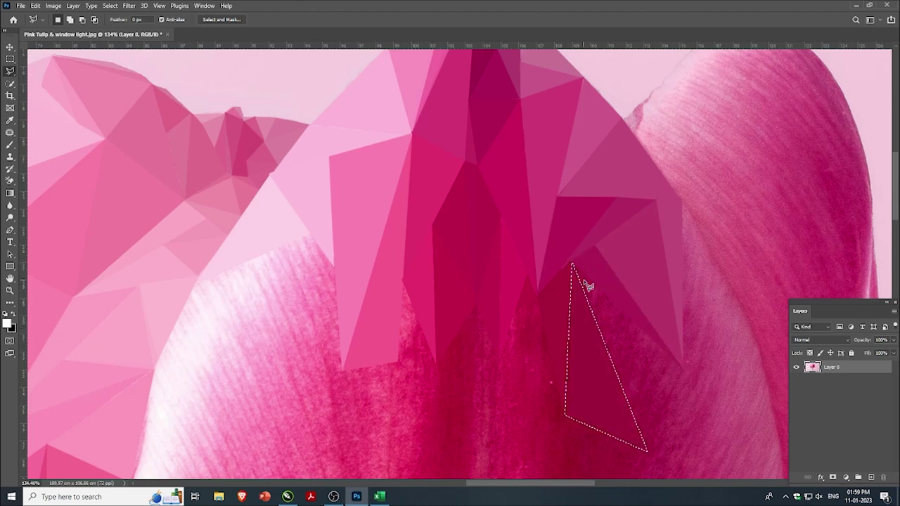
key("ctrl+f")
key("ctrl+d")
left_click(572, 262)
left_click(650, 451)
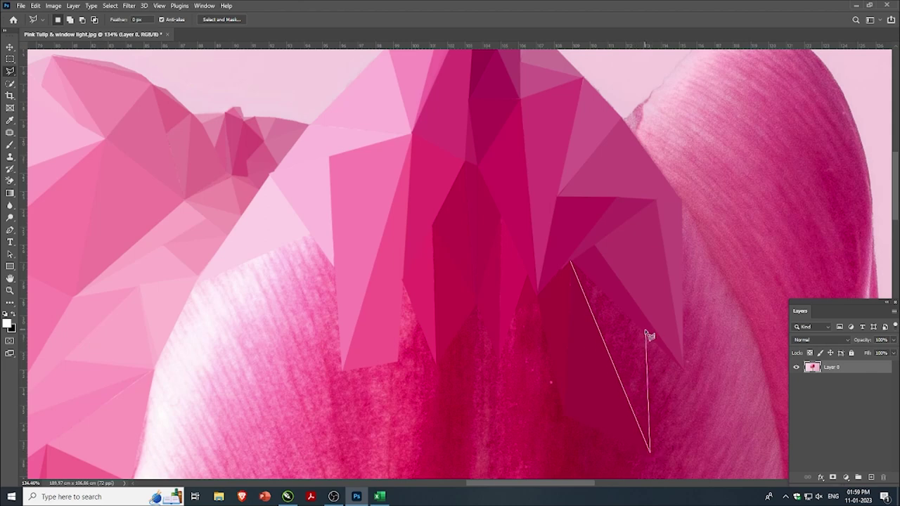
left_click(643, 332)
left_click(572, 262)
key("ctrl+f")
key("ctrl+d")
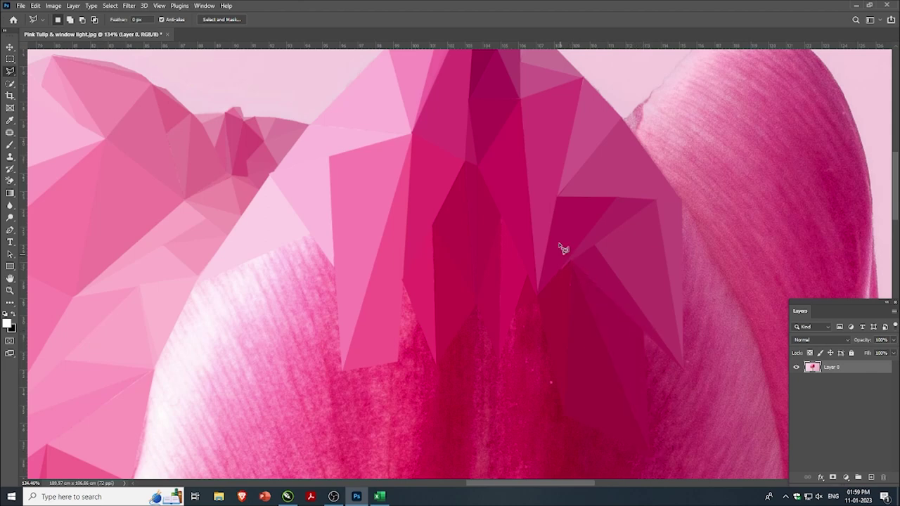
- Flatten a triangle on the lower right petal plus a darker facet from the same corner
scroll(563, 248, "down", 3)
scroll(646, 353, "up", 2)
left_click(618, 289)
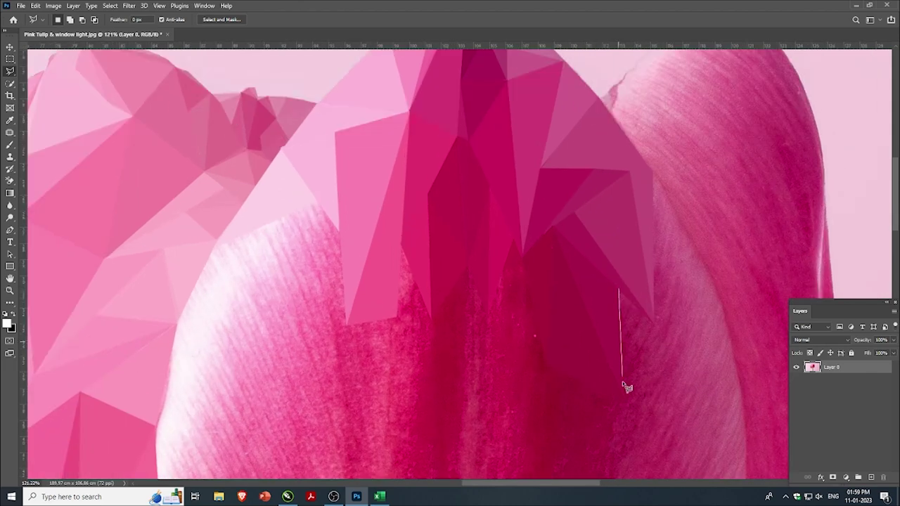
left_click(622, 395)
left_click(648, 346)
left_click(619, 290)
key("ctrl+f")
key("ctrl+d")
left_click(619, 292)
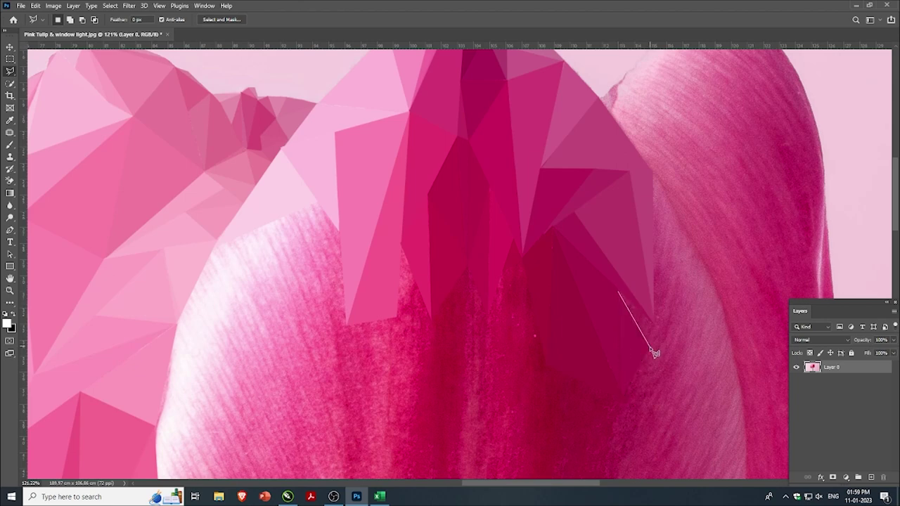
left_click(619, 293)
key("ctrl+f")
key("ctrl+d")
- Fill two thin slivers along the petal's right edge, one lighter and one averaged pink
left_click(652, 171)
left_click(699, 253)
left_click(698, 395)
left_click(652, 171)
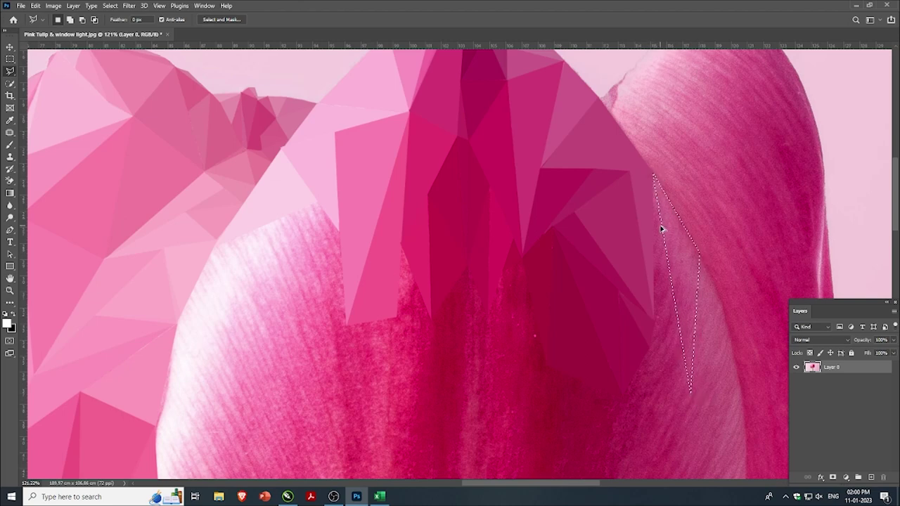
key("ctrl+f")
key("ctrl+d")
left_click(652, 172)
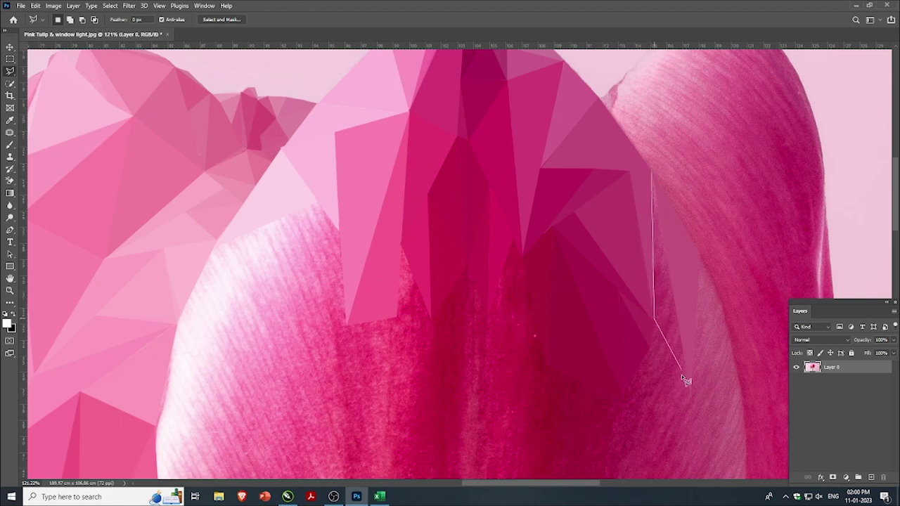
left_click(692, 347)
left_click(652, 173)
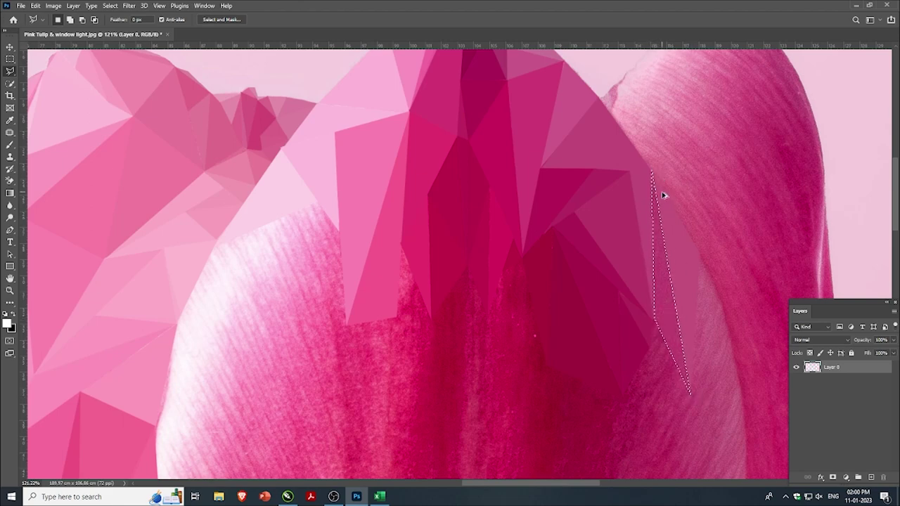
key("ctrl+f")
key("ctrl+d")
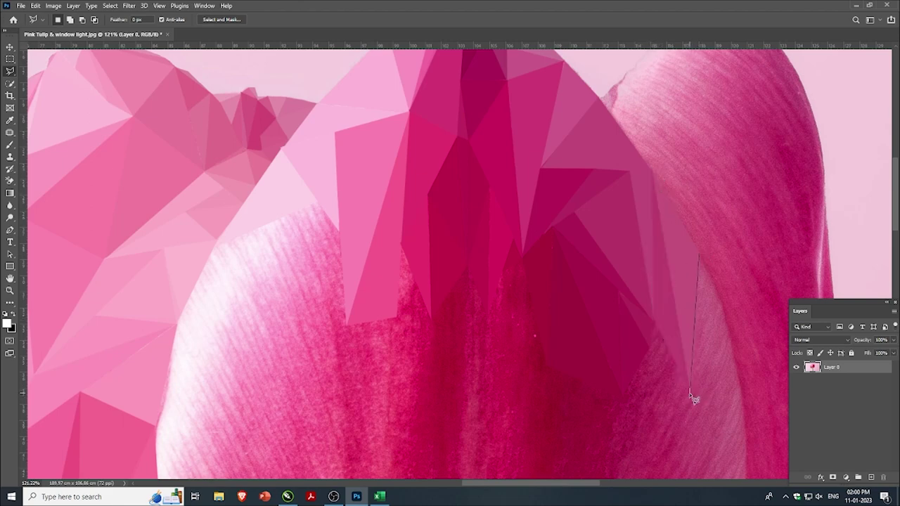
- Facet the bottom-right corner with an averaged triangle and outline one more sliver beside it
left_click(690, 394)
left_click(742, 403)
left_click(703, 259)
key("ctrl+f")
key("ctrl+d")
left_click(744, 407)
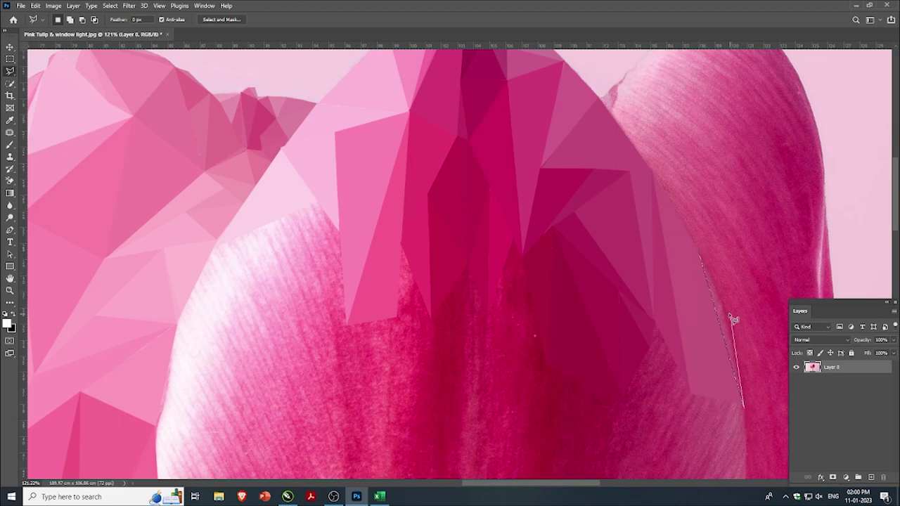
left_click(704, 260)
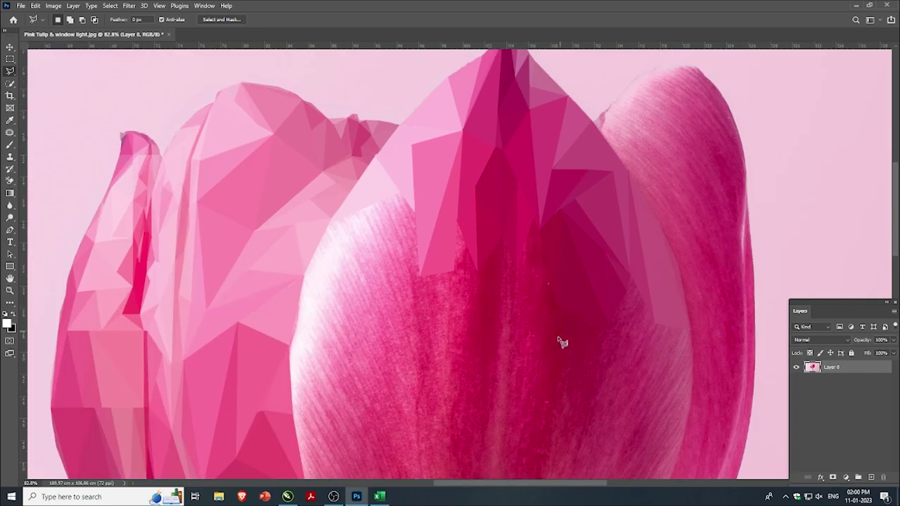
- Bring the unfinished petal area into view and flatten two light-pink triangular facets there to averaged colour
left_click_drag(703, 264, 654, 297)
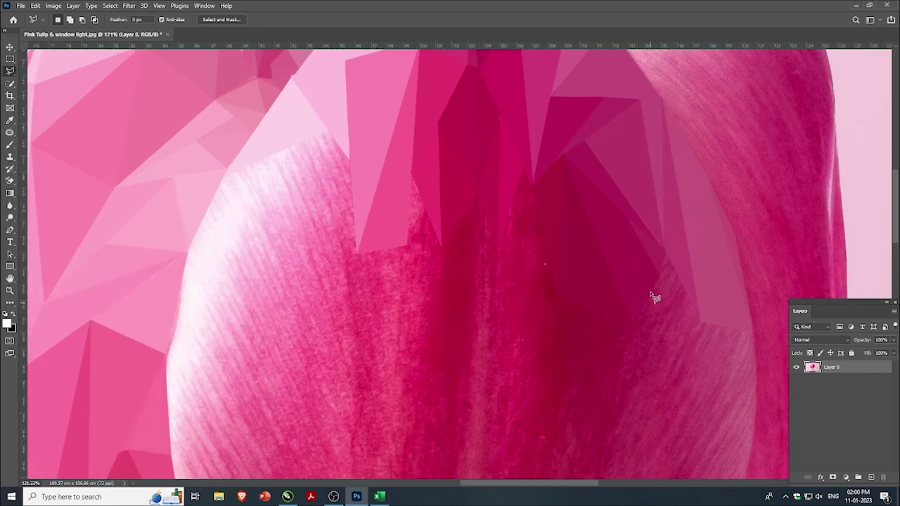
left_click(661, 277)
left_click(699, 321)
left_click(664, 252)
key("ctrl+f")
key("ctrl+d")
left_click(555, 294)
left_click(533, 187)
key("ctrl+f")
key("ctrl+d")
- Add two more flat averaged-pink facets continuing leftward across the front petal
left_click(514, 205)
left_click(557, 296)
left_click(498, 246)
left_click(514, 205)
key("ctrl+f")
key("ctrl+d")
left_click(441, 246)
left_click(413, 172)
key("ctrl+f")
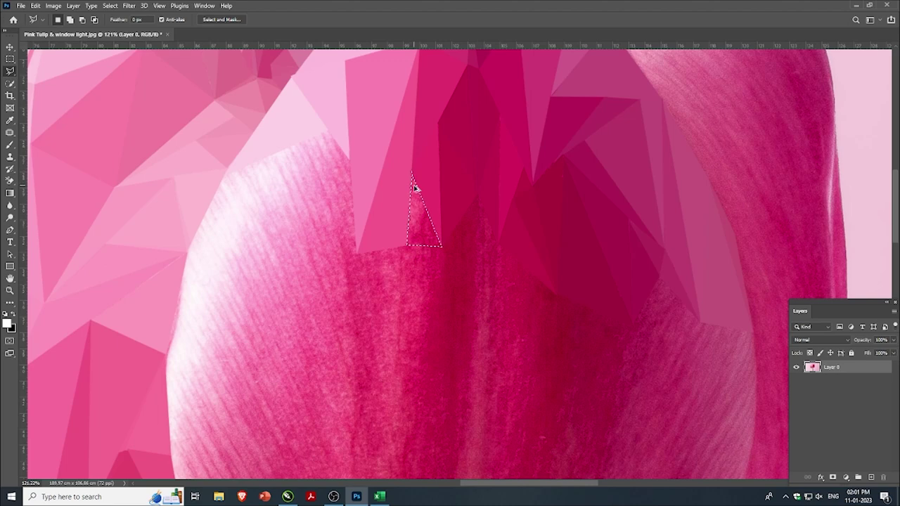
key("ctrl+d")
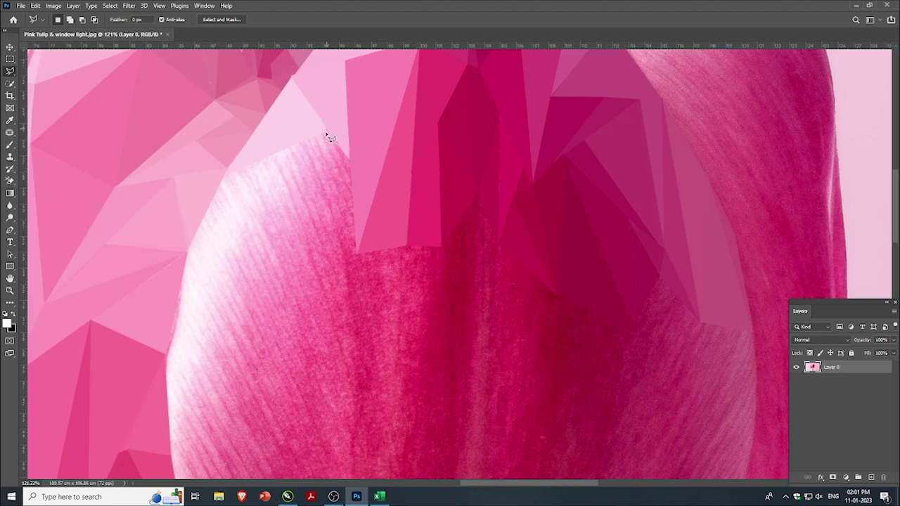
- Fill two long facets running from the petal's top corner down to its lower-left edge
left_click(325, 132)
left_click(201, 327)
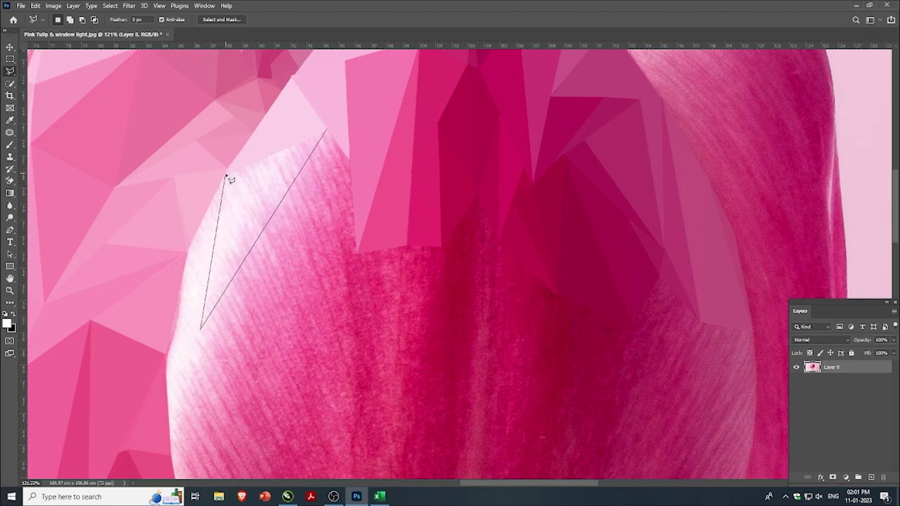
left_click(226, 173)
left_click(326, 134)
key("ctrl+f")
left_click(326, 132)
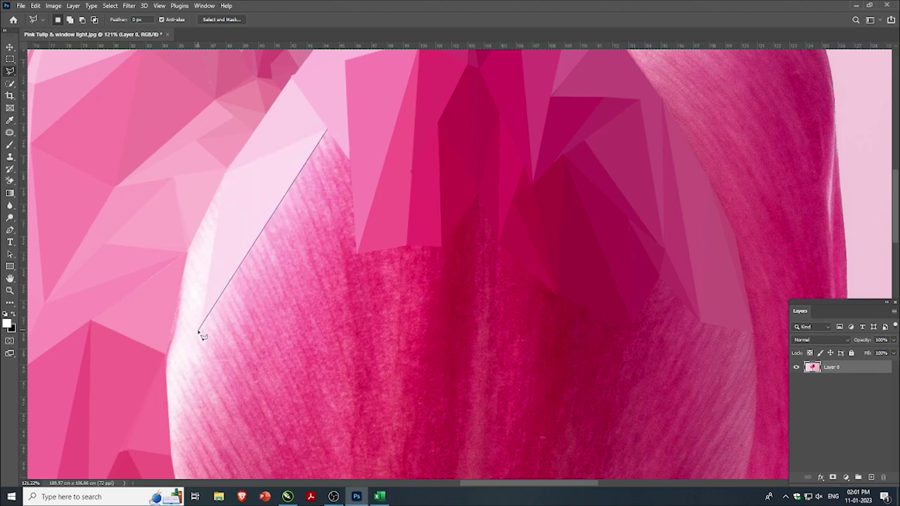
left_click(201, 325)
left_click(292, 276)
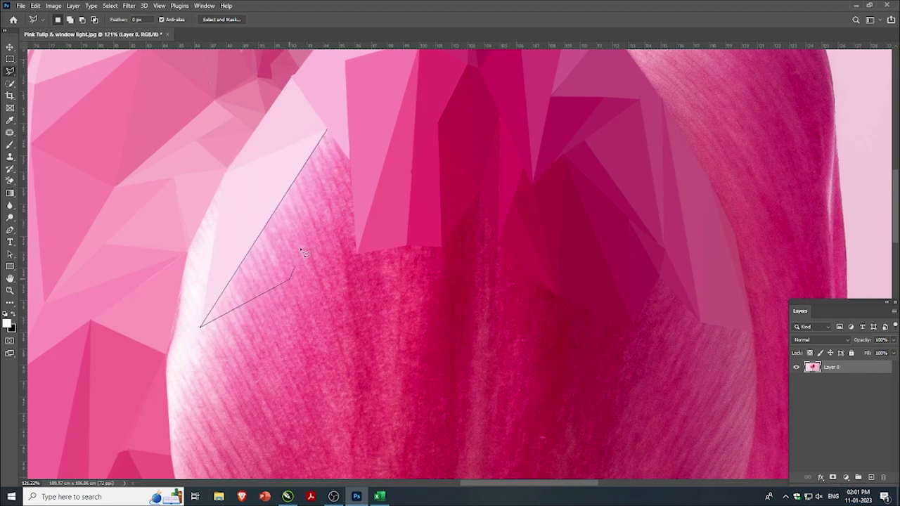
left_click(327, 132)
key("ctrl+f")
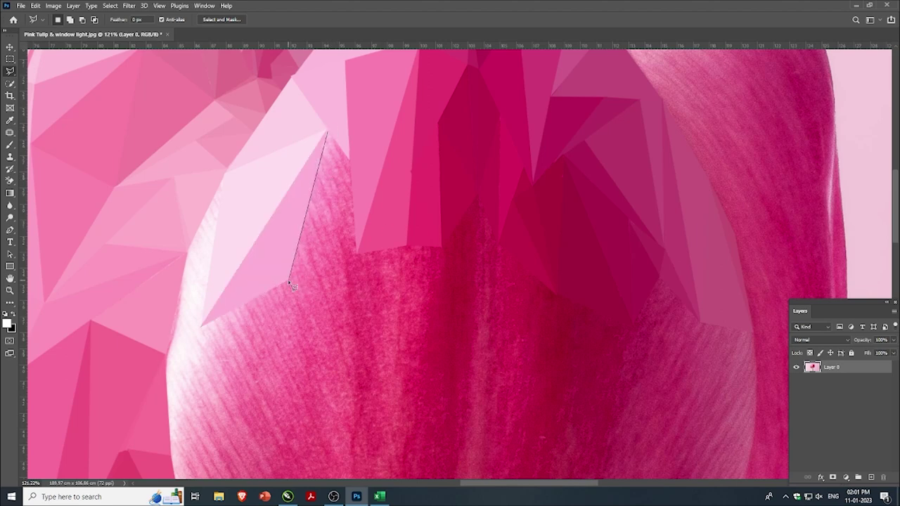
- Add two narrow triangular facets meeting at the petal's top corner
left_click(289, 281)
left_click(357, 253)
left_click(328, 134)
key("ctrl+alt+f")
key("ctrl+d")
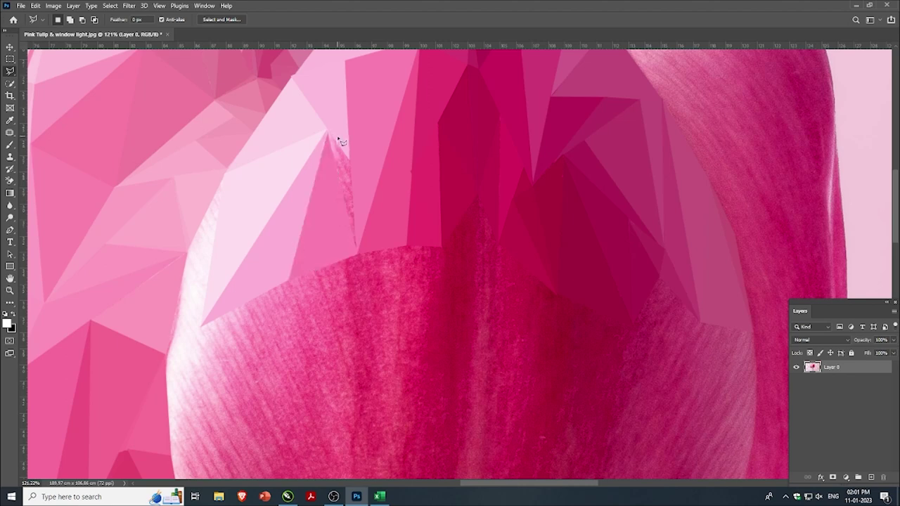
left_click(327, 130)
left_click(356, 251)
left_click(328, 131)
key("ctrl+minus")
key("ctrl+minus")
key("ctrl+plus")
- Flatten another narrow facet off the top edge and outline a triangle near the left rim
left_click(336, 136)
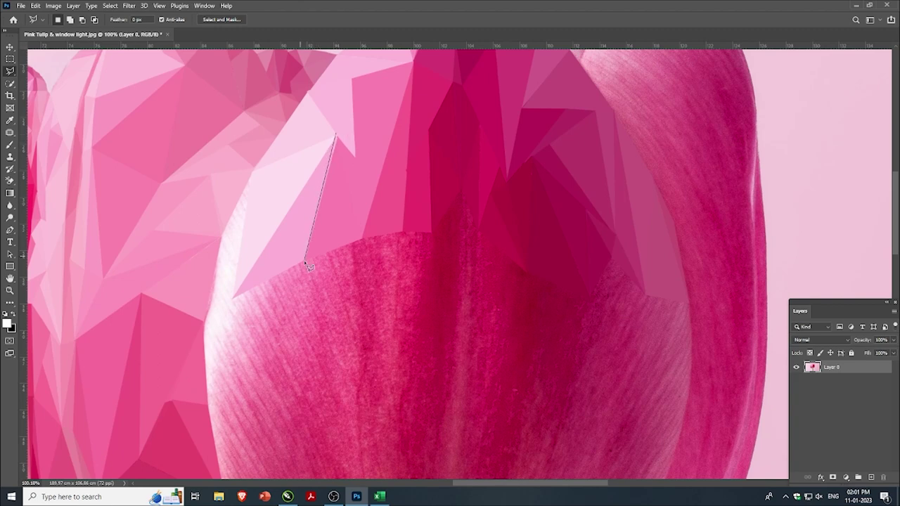
left_click(306, 261)
left_click(337, 137)
key("ctrl+f")
key("ctrl+d")
left_click(222, 239)
left_click(232, 296)
left_click(249, 176)
- Fill the thin gaps along the petal's left edge with averaged pink
left_click(251, 171)
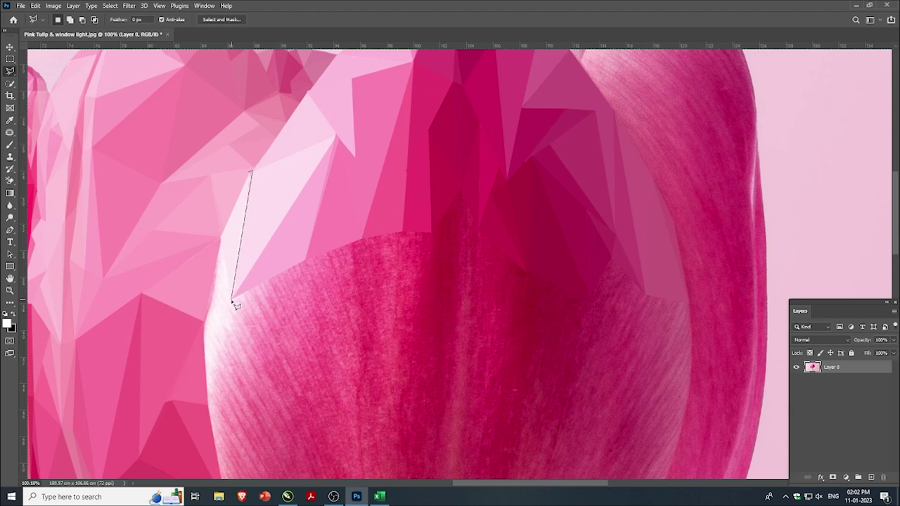
left_click(233, 288)
left_click(250, 172)
key("ctrl+f")
key("ctrl+d")
left_click(233, 298)
left_click(221, 240)
key("ctrl+f")
key("ctrl+d")
- Close the remaining slivers further down the left rim with flat averaged pink
left_click(221, 241)
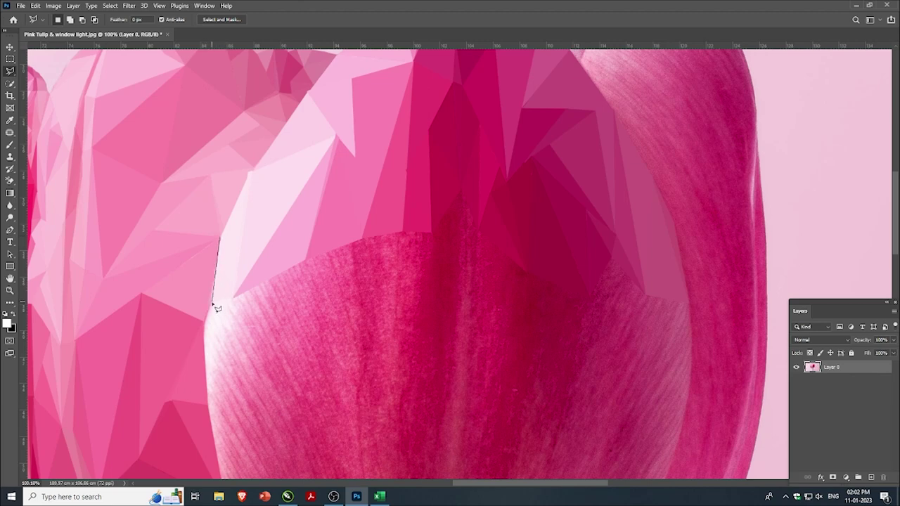
left_click(204, 320)
left_click(220, 241)
key("ctrl+f")
key("ctrl+d")
left_click(204, 321)
left_click(233, 298)
left_click(208, 405)
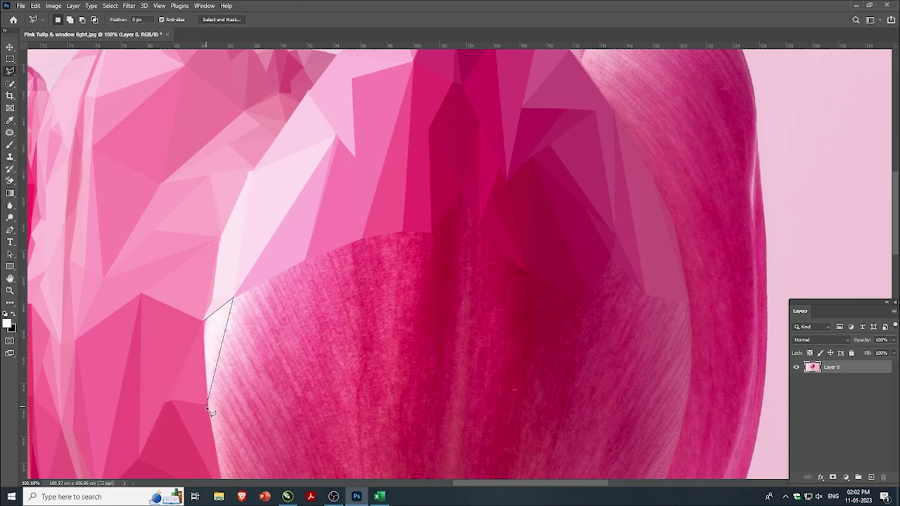
left_click(204, 321)
key("ctrl+f")
key("ctrl+d")
scroll(237, 307, "down", 1)
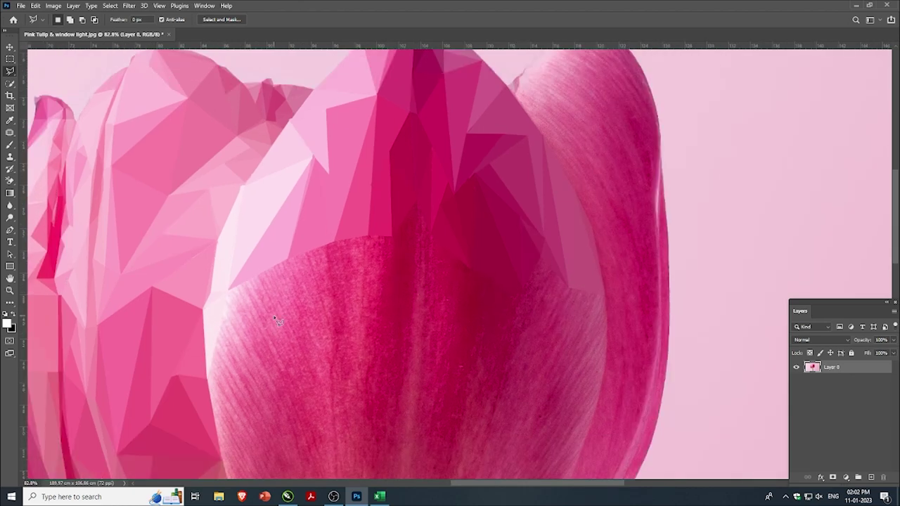
scroll(278, 320, "up", 1)
- Add one more triangle along the lower petal edge and cancel an unfinished facet outline
left_click(218, 285)
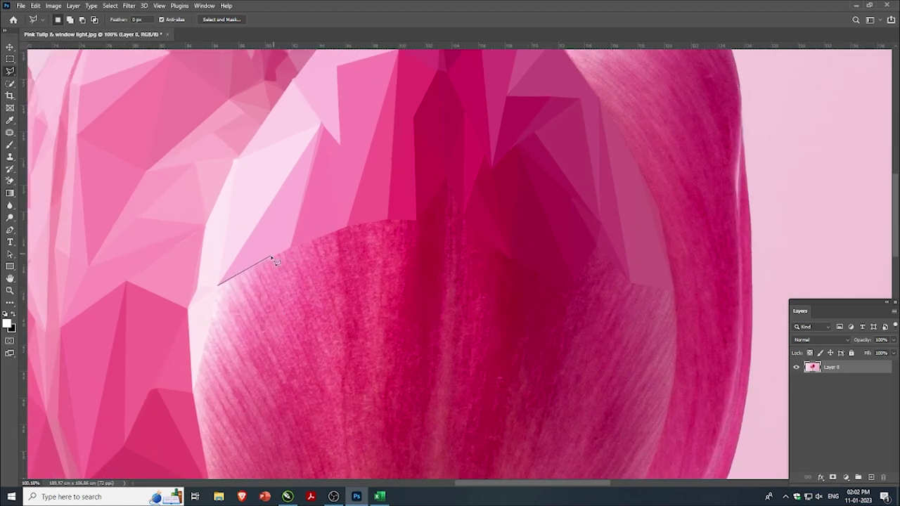
left_click(272, 258)
left_click(195, 391)
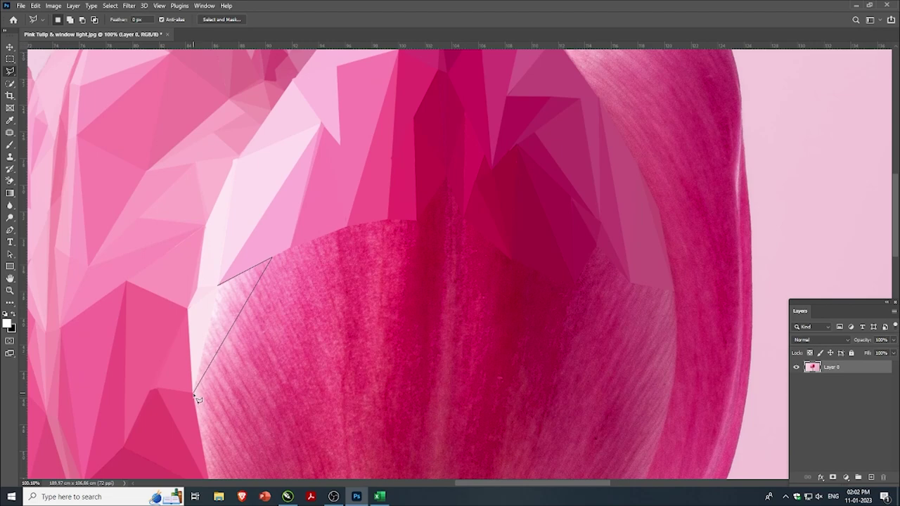
left_click(219, 285)
key("ctrl+d")
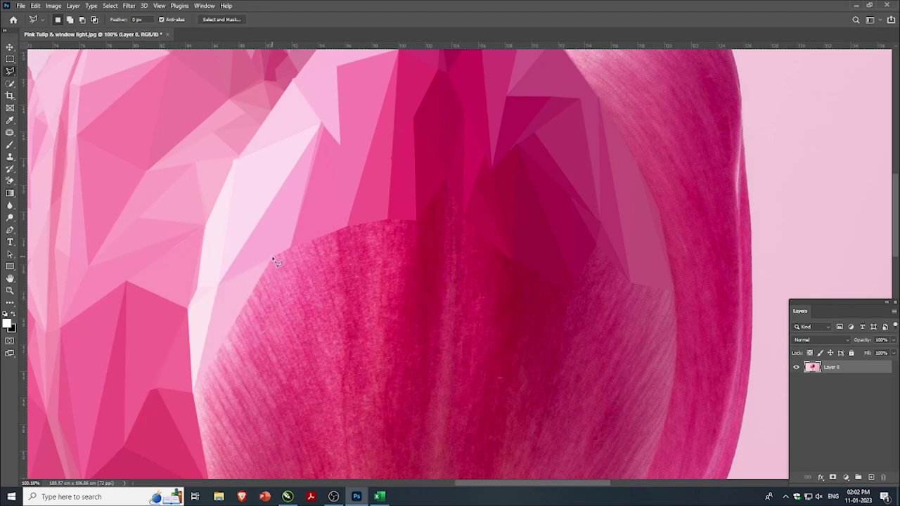
left_click(272, 258)
left_click(193, 394)
key("Escape")
scroll(296, 253, "down", 2)
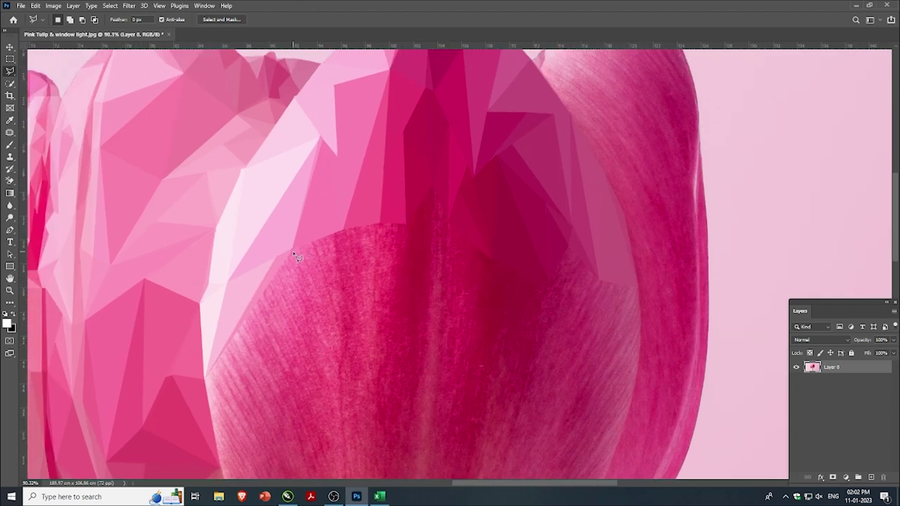
- Outline a triangle beside the light facet, down to the petal's lower-left corner
scroll(295, 256, "down", 1)
left_click(292, 249)
scroll(286, 297, "up", 1)
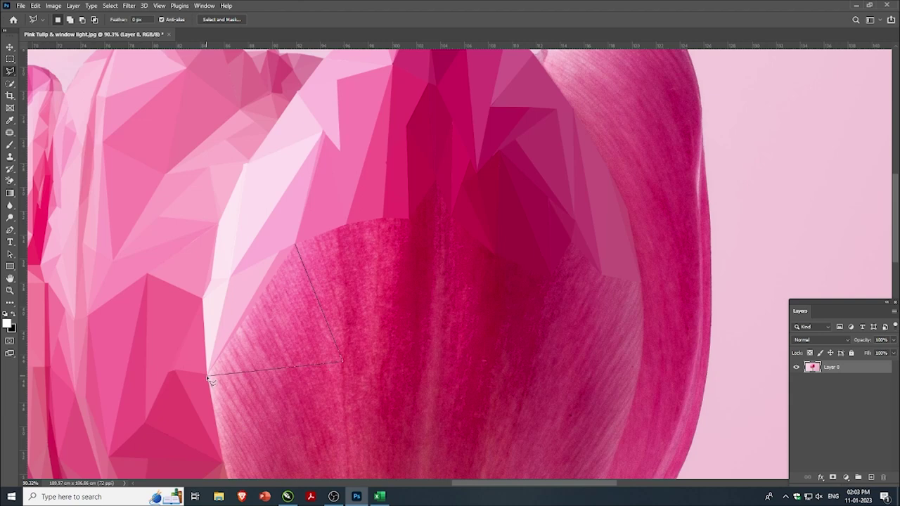
left_click(208, 374)
left_click(294, 247)
key("ctrl+d")
scroll(289, 271, "down", 5)
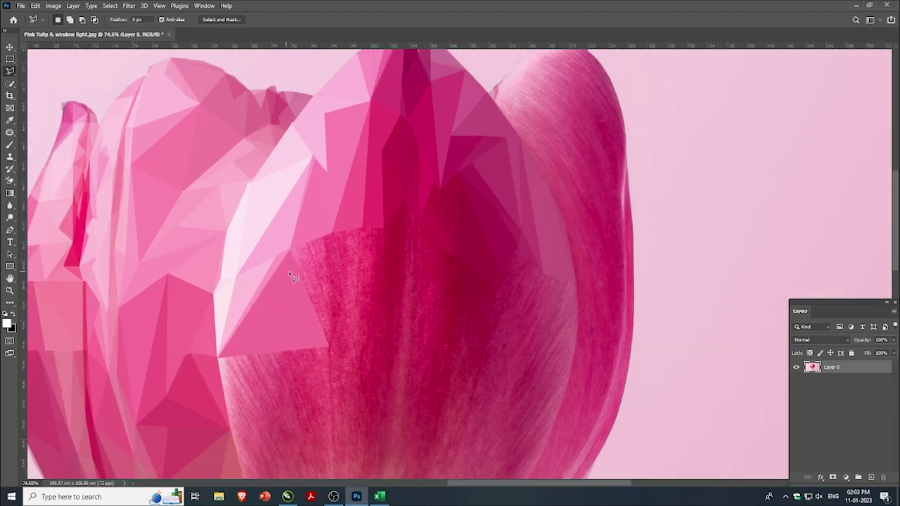
scroll(292, 243, "up", 5)
- Fill a four-sided area above the triangle with flat pink and outline the gap along its right edge
left_click(288, 234)
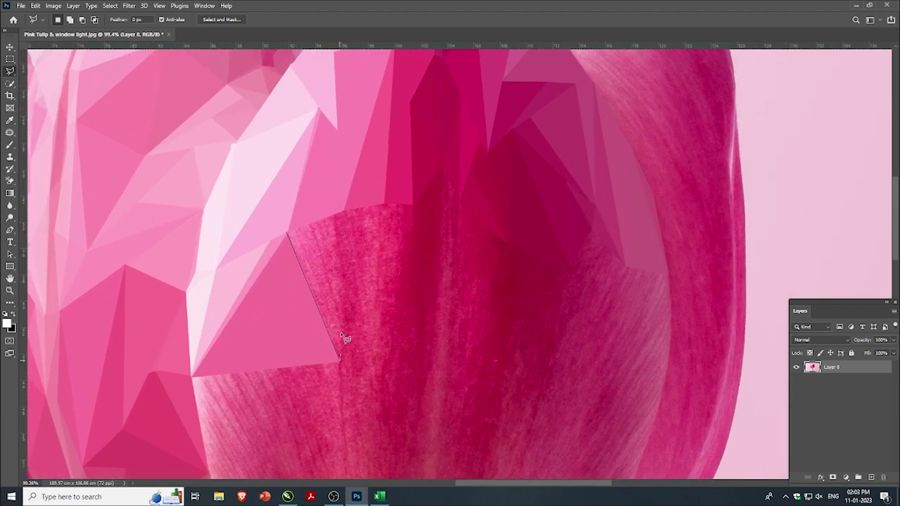
left_click(336, 212)
left_click(288, 234)
key("alt+BackSpace")
key("ctrl+d")
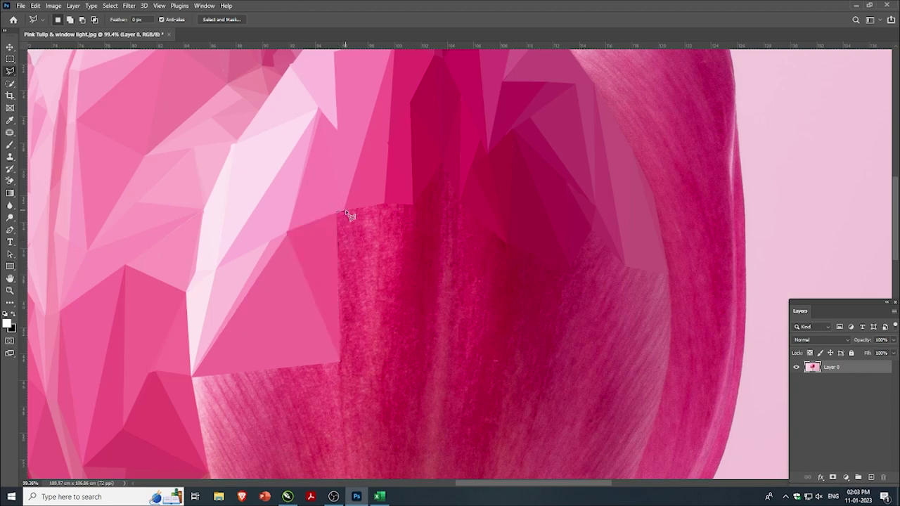
left_click(337, 212)
left_click(341, 362)
left_click(345, 211)
- Add two flat averaged-pink facets to the right of the triangle
left_click(344, 209)
left_click(385, 205)
left_click(344, 366)
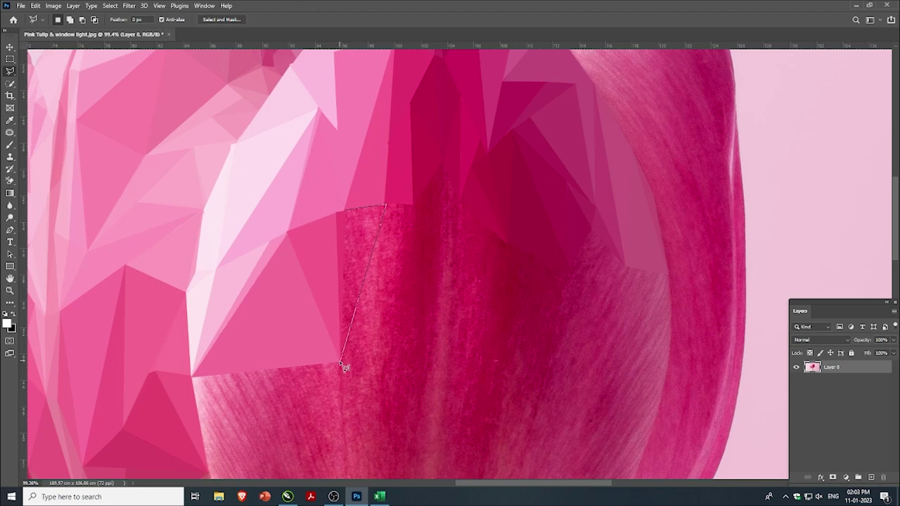
left_click(344, 208)
key("ctrl+alt+f")
key("ctrl+d")
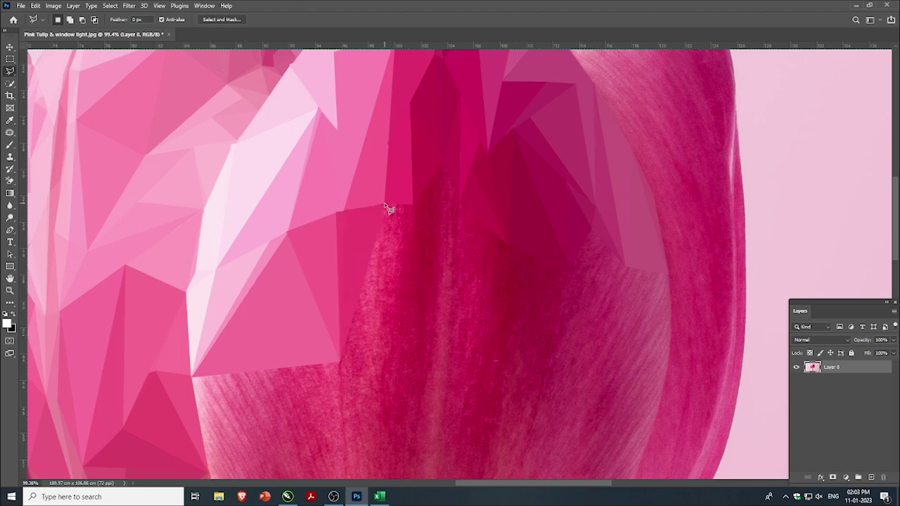
left_click(385, 205)
left_click(392, 320)
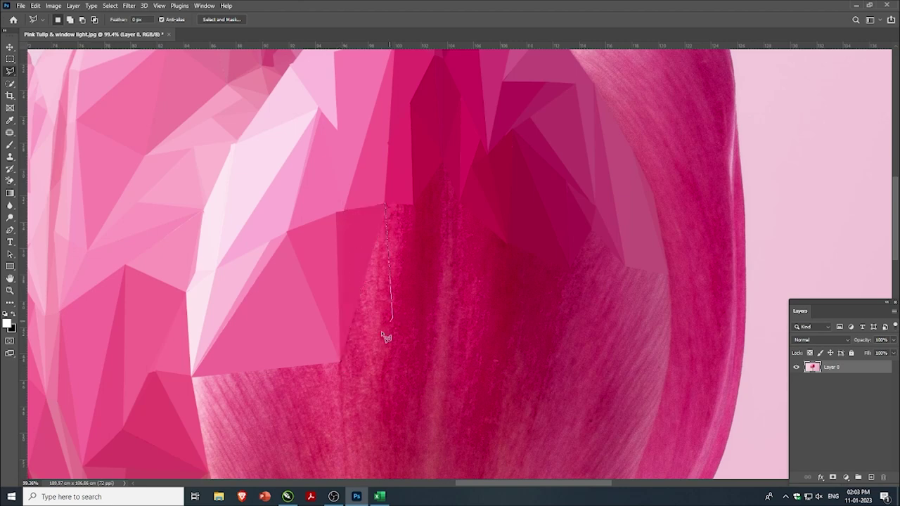
left_click(344, 366)
left_click(384, 204)
key("ctrl+alt+f")
key("ctrl+d")
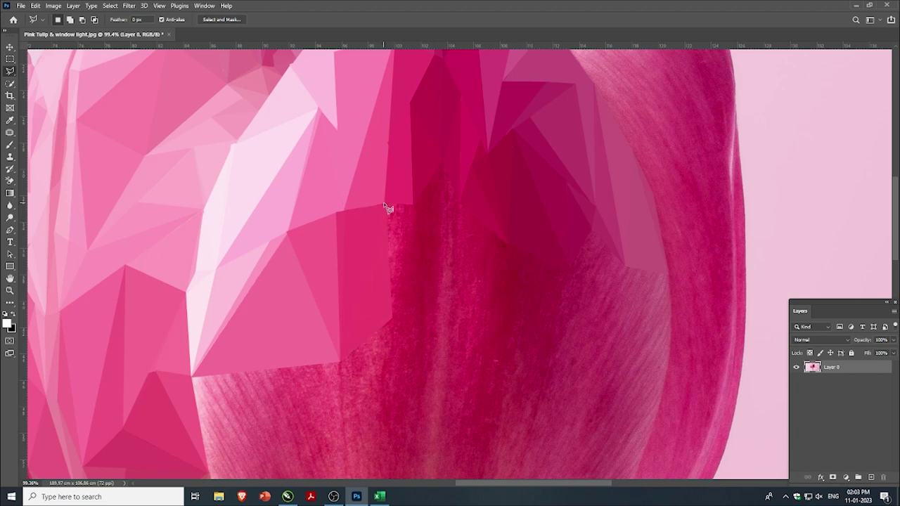
- Fill another triangle and the thin gap between neighbouring facets with flat colour
left_click(394, 317)
left_click(386, 206)
key("ctrl+alt+f")
key("ctrl+d")
left_click(412, 206)
left_click(392, 315)
left_click(411, 206)
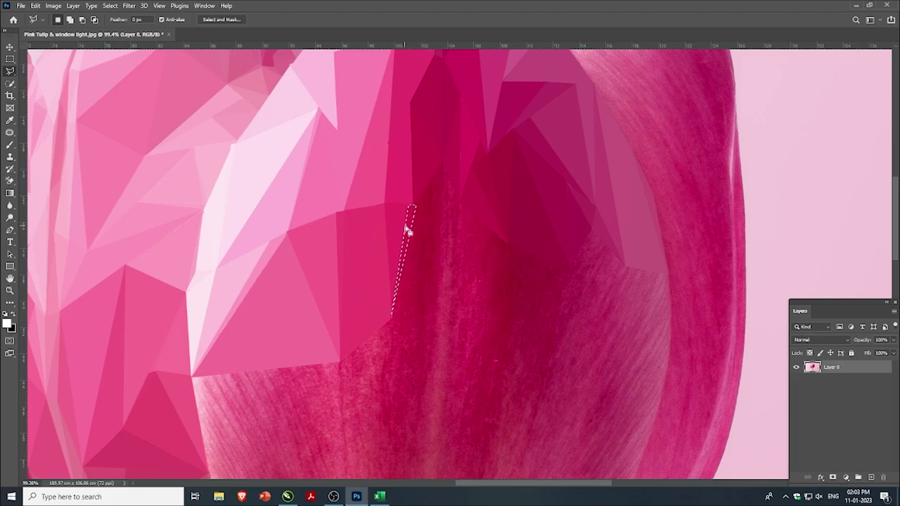
key("ctrl+alt+f")
key("ctrl+d")
scroll(380, 260, "down", 3)
scroll(422, 267, "up", 3)
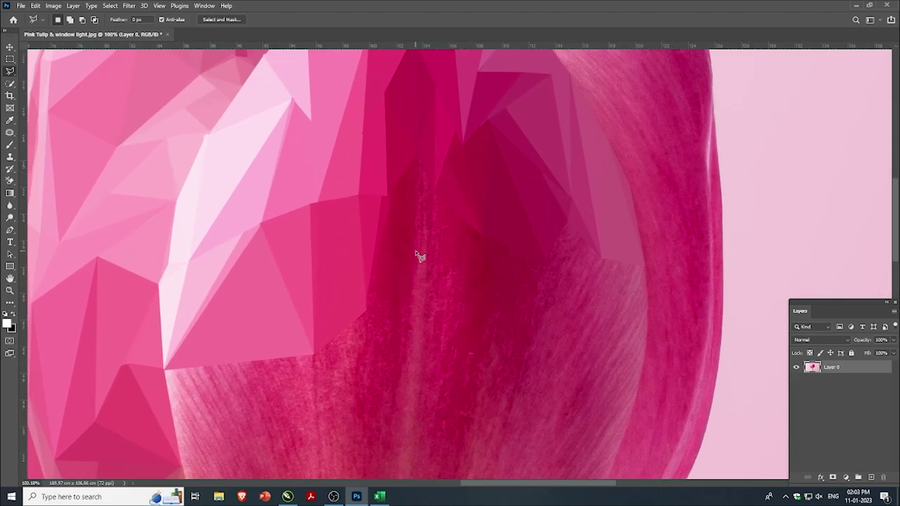
- Cover the petal's dark centre with a darker averaged-pink triangle
left_click(417, 151)
left_click(388, 195)
left_click(407, 319)
left_click(418, 152)
left_click(389, 196)
left_click(408, 322)
left_click(366, 309)
left_click(388, 196)
key("ctrl+f")
key("ctrl+d")
- Add one more darker pink triangle in the crease down to the petal rim
scroll(418, 187, "down", 1)
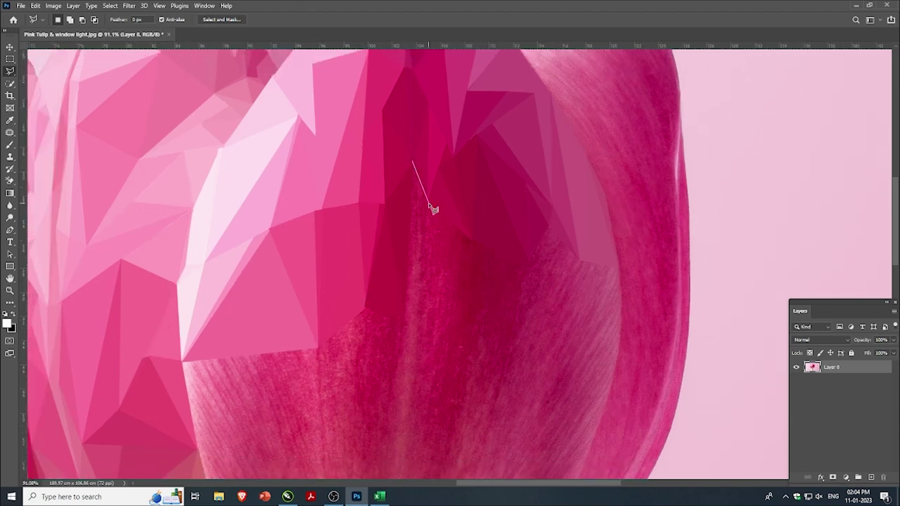
left_click(405, 313)
left_click(413, 163)
key("ctrl+f")
key("ctrl+d")
scroll(412, 195, "down", 1)
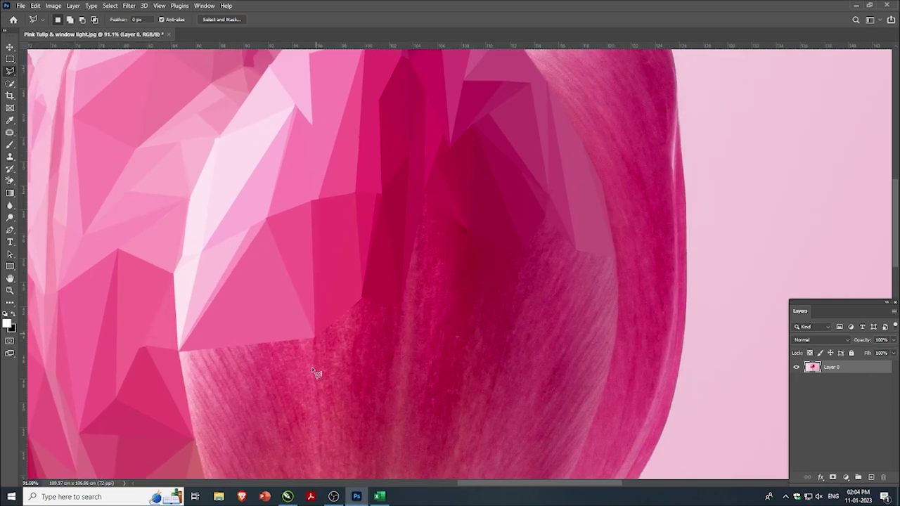
scroll(197, 404, "up", 1)
scroll(199, 332, "up", 1)
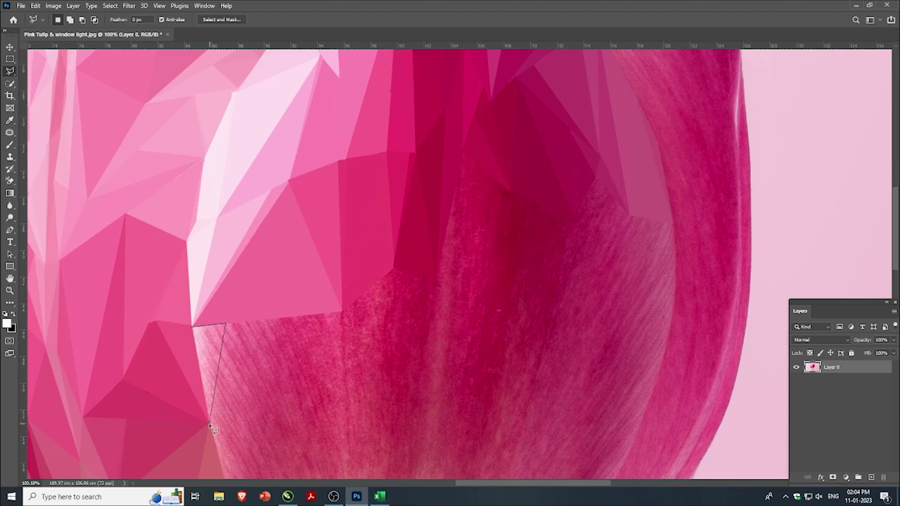
- Outline the first triangular facets along the lower edge of the right petal
scroll(211, 323, "down", 2)
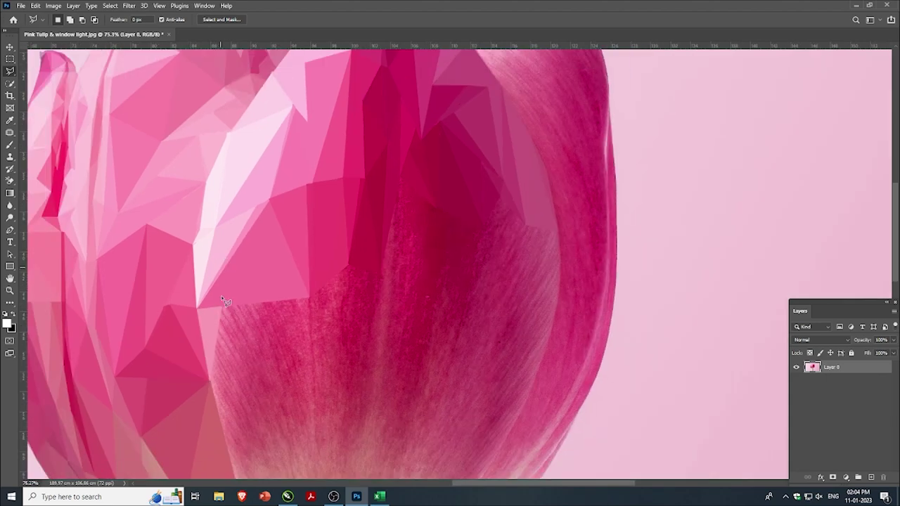
scroll(220, 295, "up", 1)
left_click(209, 380)
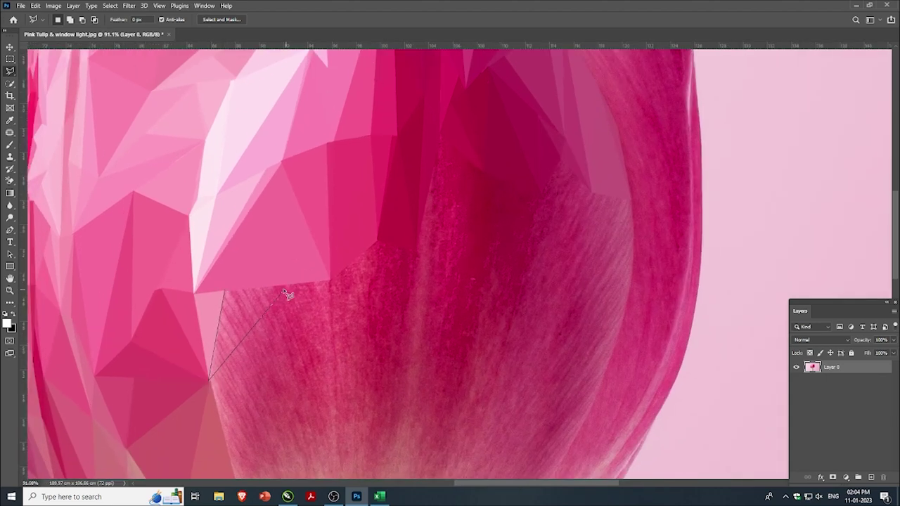
left_click(226, 292)
scroll(224, 278, "down", 2)
scroll(214, 357, "up", 2)
left_click(203, 344)
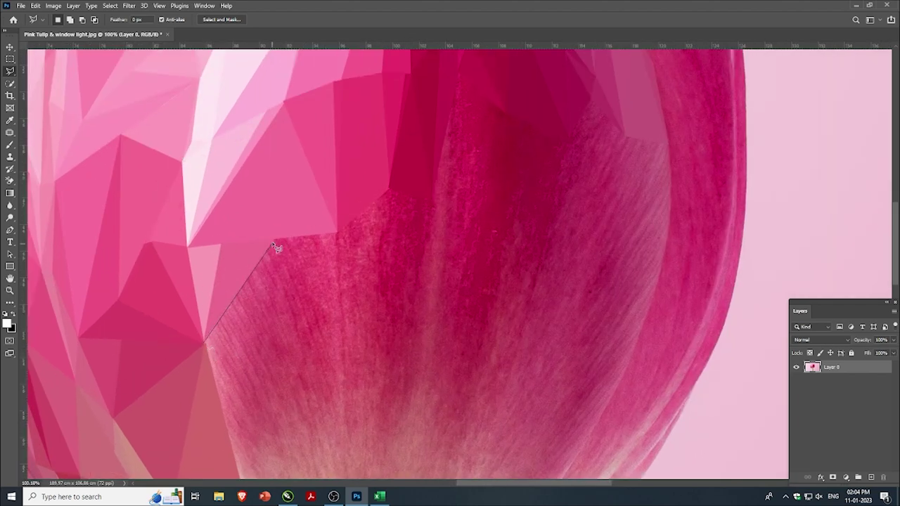
left_click(273, 240)
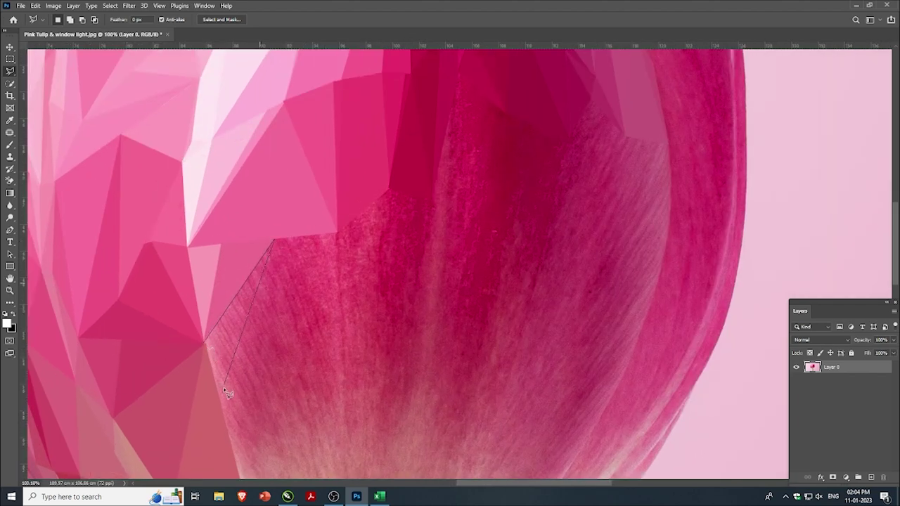
left_click(215, 343)
- Outline two more triangles fanning out from the same upper corner on the petal
scroll(260, 247, "down", 1)
left_click(265, 246)
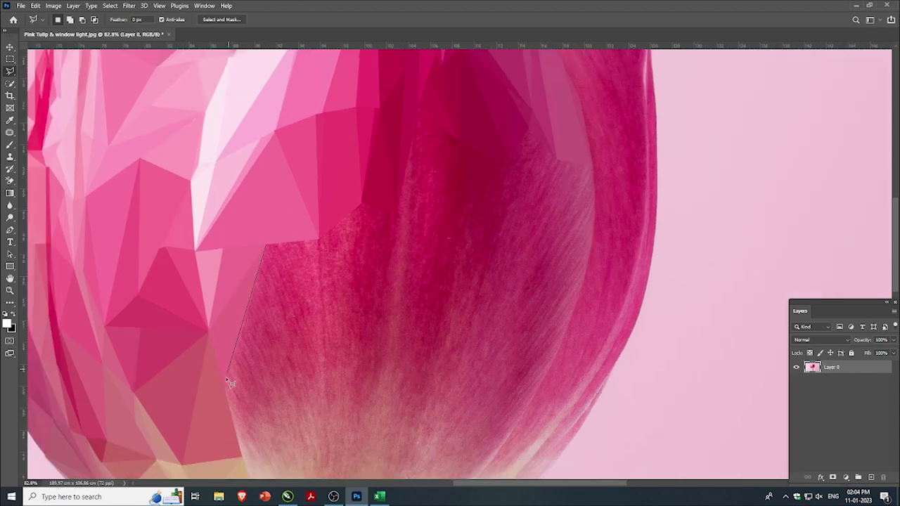
left_click(225, 391)
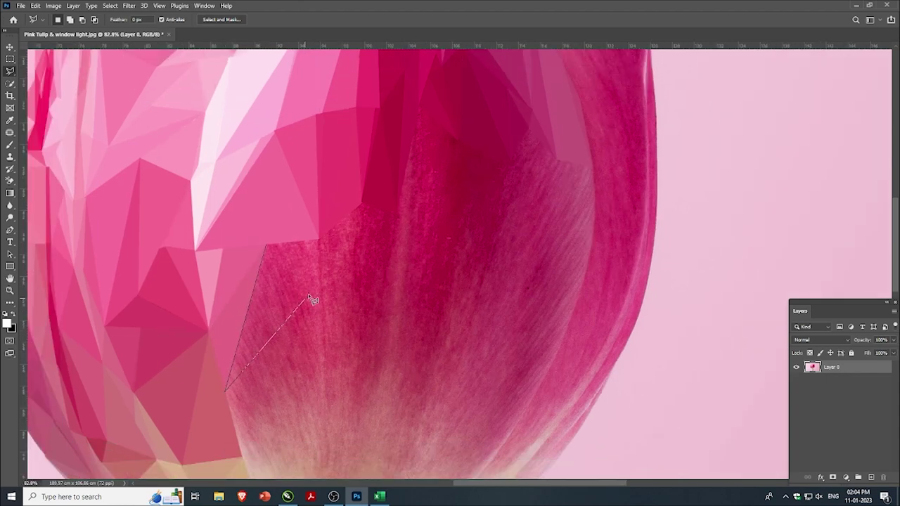
left_click(266, 245)
scroll(270, 253, "up", 1)
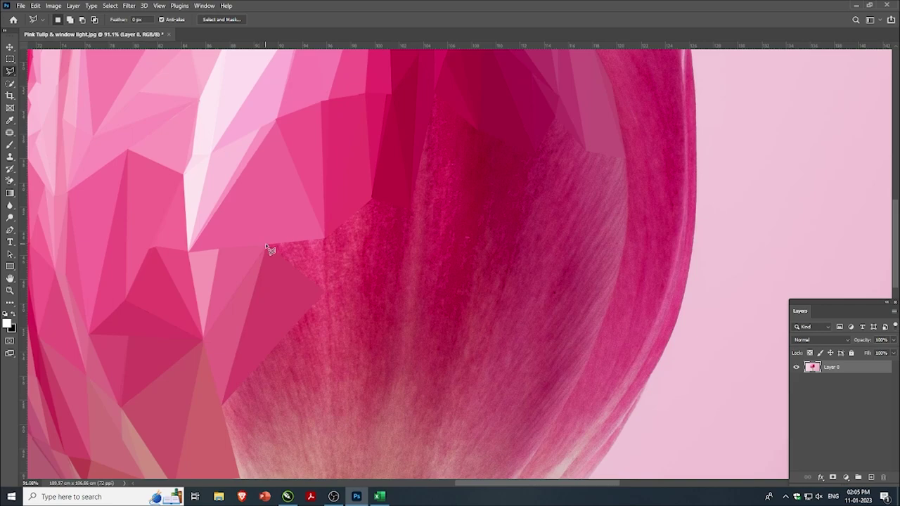
left_click(267, 246)
left_click(325, 288)
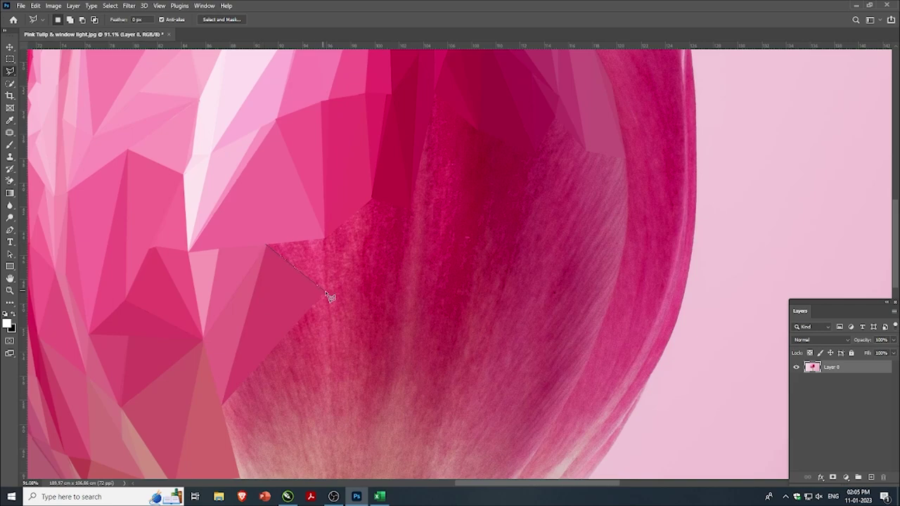
left_click(267, 246)
scroll(312, 262, "down", 1)
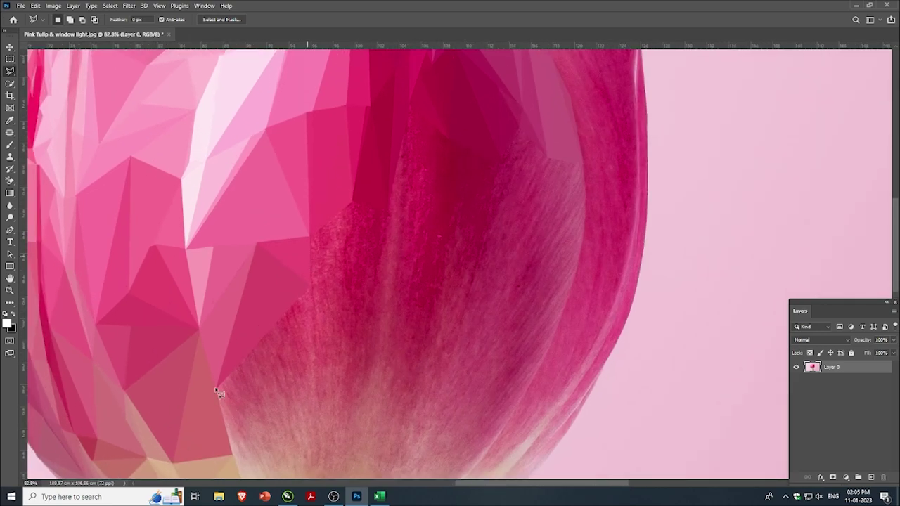
scroll(217, 392, "up", 1)
scroll(240, 352, "down", 1)
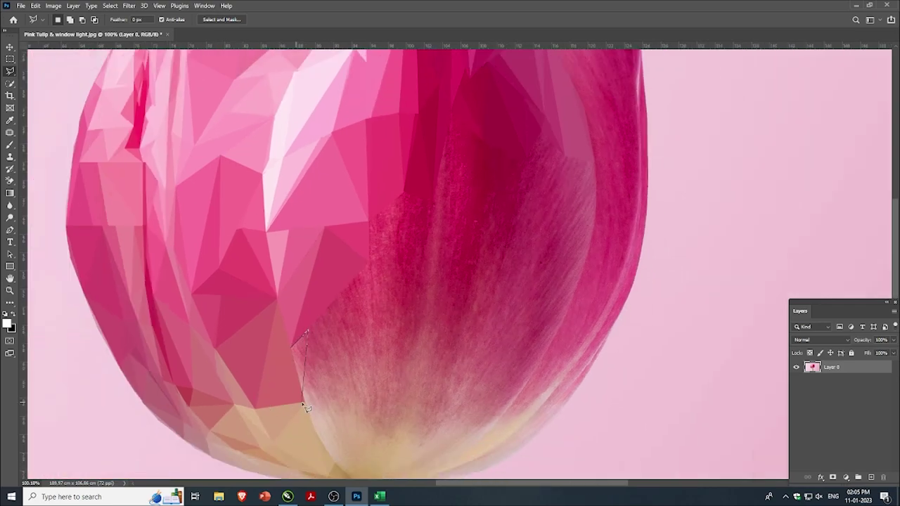
scroll(256, 354, "up", 1)
- Outline a triangle further down the petal, fill it with its average colour, and deselect
left_click(256, 354)
left_click(254, 447)
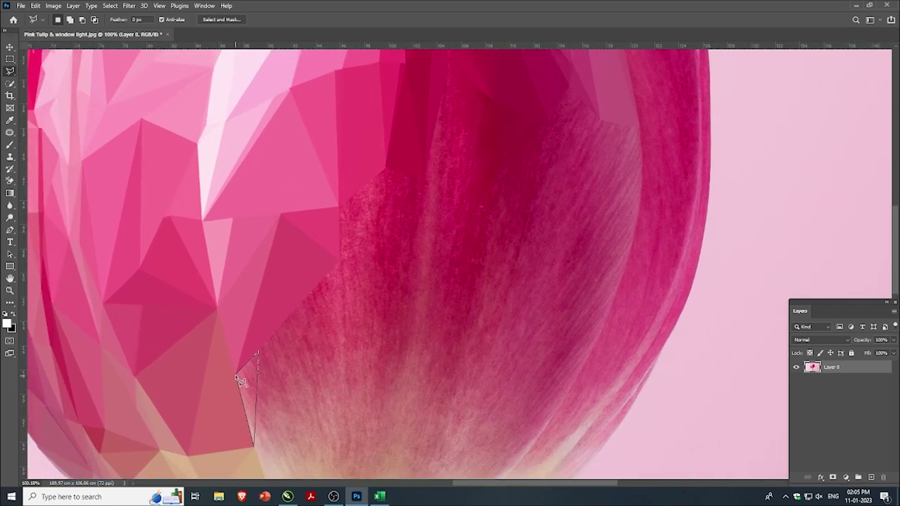
scroll(258, 352, "down", 1)
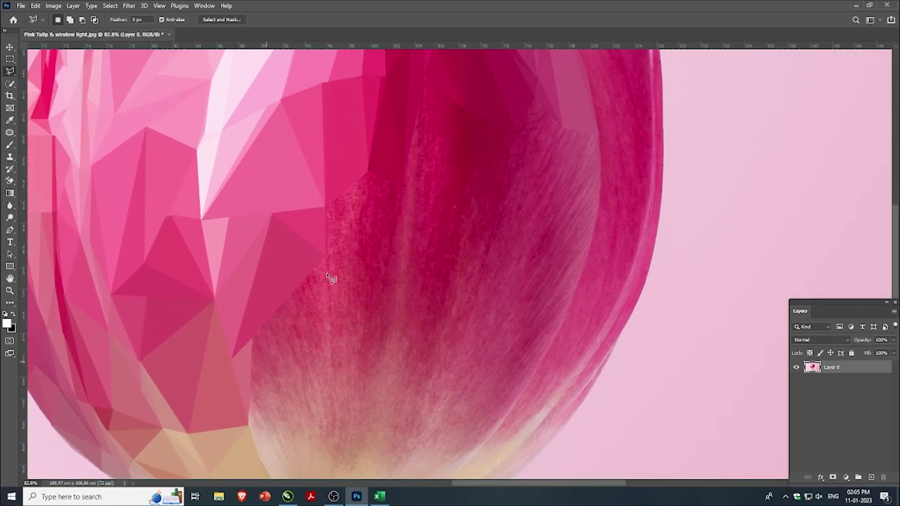
left_click(321, 267)
left_click(253, 336)
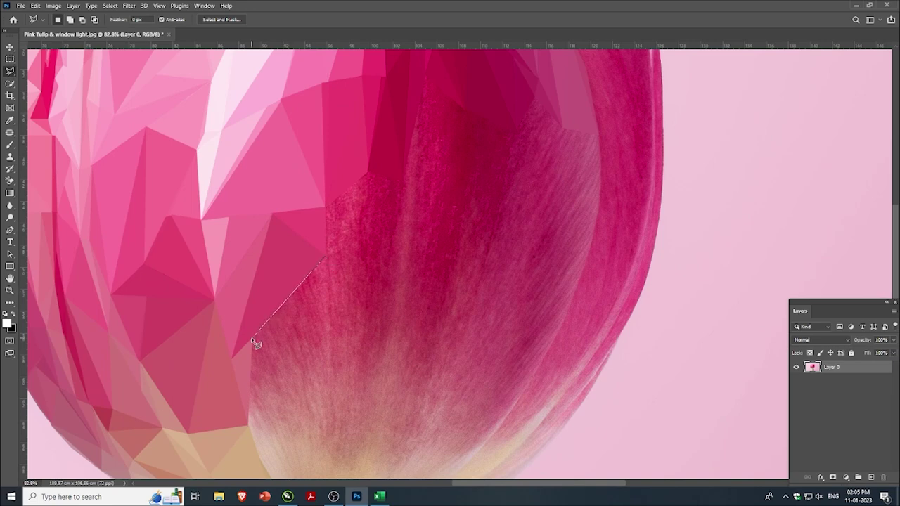
left_click(328, 330)
left_click(326, 258)
key("ctrl+alt+f")
key("ctrl+d")
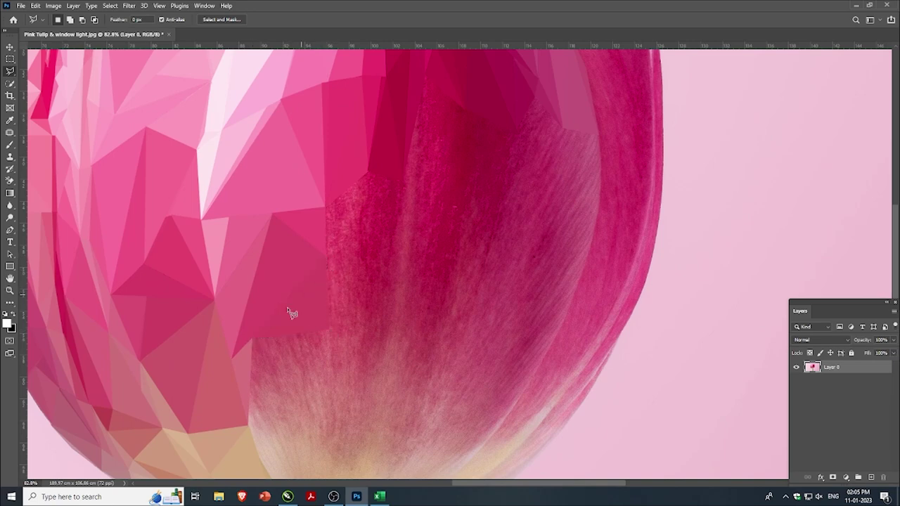
- Fill a neighbouring triangle beside the new facet with its flat average colour
left_click(252, 338)
left_click(328, 329)
left_click(253, 341)
key("ctrl+alt+f")
- Turn a triangle on the lower petal into a flat average-coloured facet
key("ctrl+d")
scroll(251, 380, "down", 2)
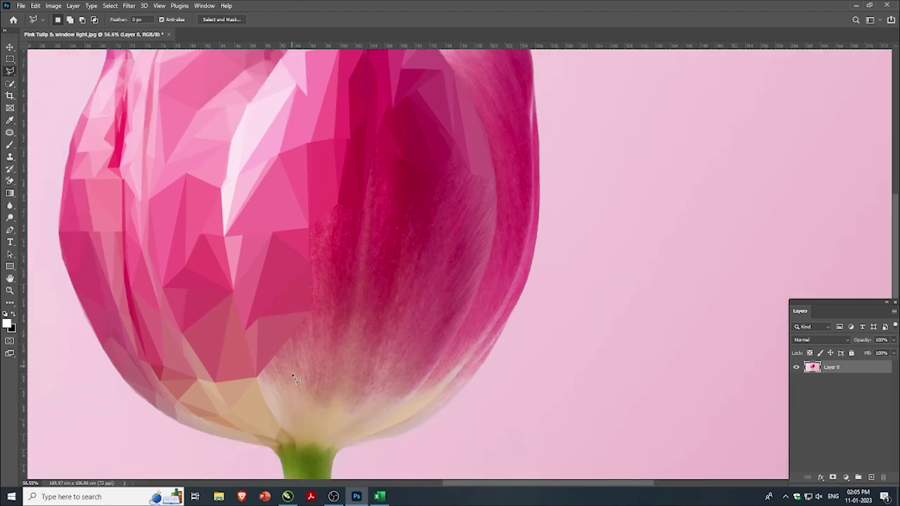
left_click(246, 377)
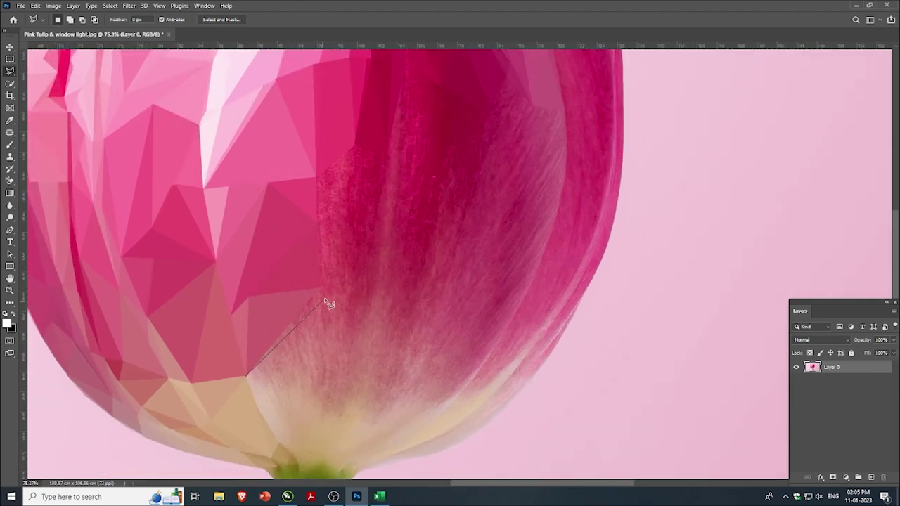
left_click(282, 336)
left_click(280, 442)
left_click(247, 378)
key("ctrl+alt+f")
key("ctrl+d")
- Add the next average-coloured triangle further across the lower petal
left_click(247, 378)
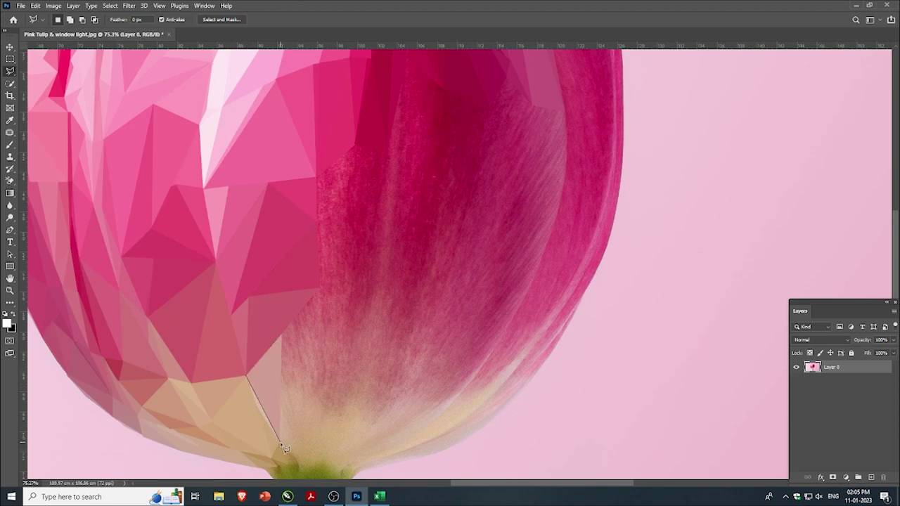
scroll(259, 417, "down", 1)
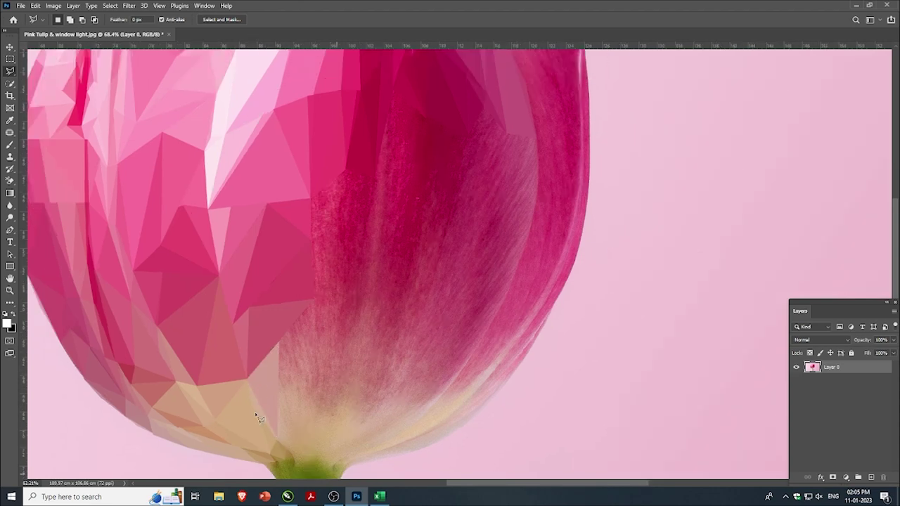
scroll(259, 417, "down", 1)
scroll(274, 347, "up", 1)
left_click(273, 407)
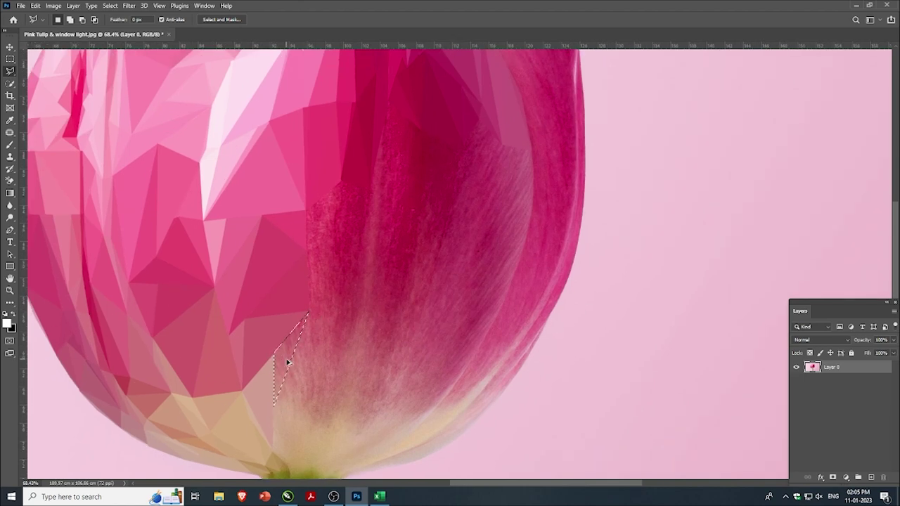
scroll(281, 360, "down", 4)
scroll(278, 421, "up", 5)
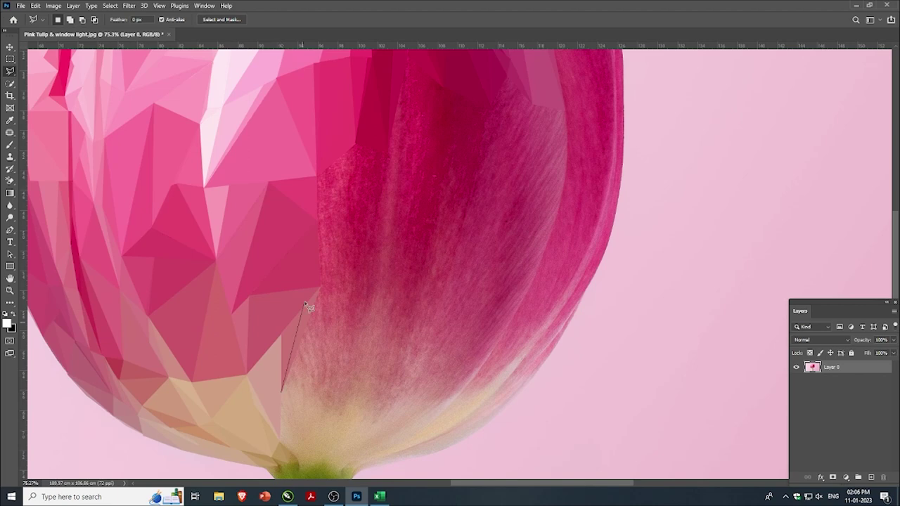
left_click(321, 289)
left_click(324, 372)
left_click(281, 394)
key("ctrl+f")
key("ctrl+d")
- Facet a triangle near the petal base with its average colour
scroll(287, 389, "down", 1)
left_click(274, 368)
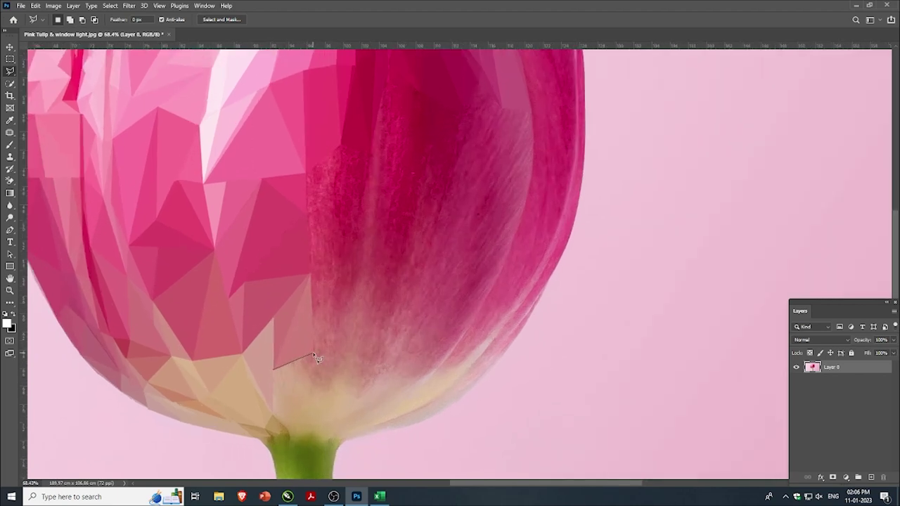
left_click(313, 354)
key("ctrl+f")
key("ctrl+d")
- Fill a thin triangle along the new facet edge with its average colour
scroll(287, 377, "down", 2)
scroll(278, 422, "up", 2)
scroll(273, 443, "up", 1)
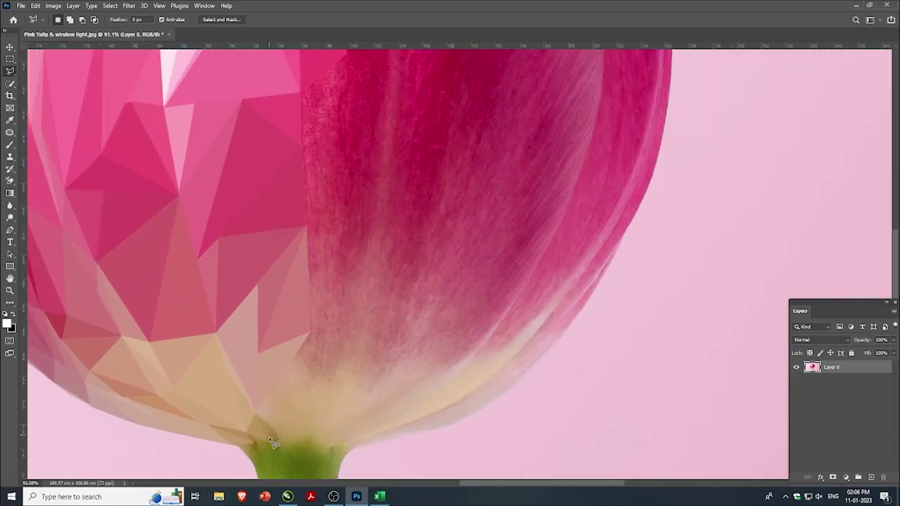
scroll(273, 443, "up", 1)
left_click(270, 423)
left_click(320, 303)
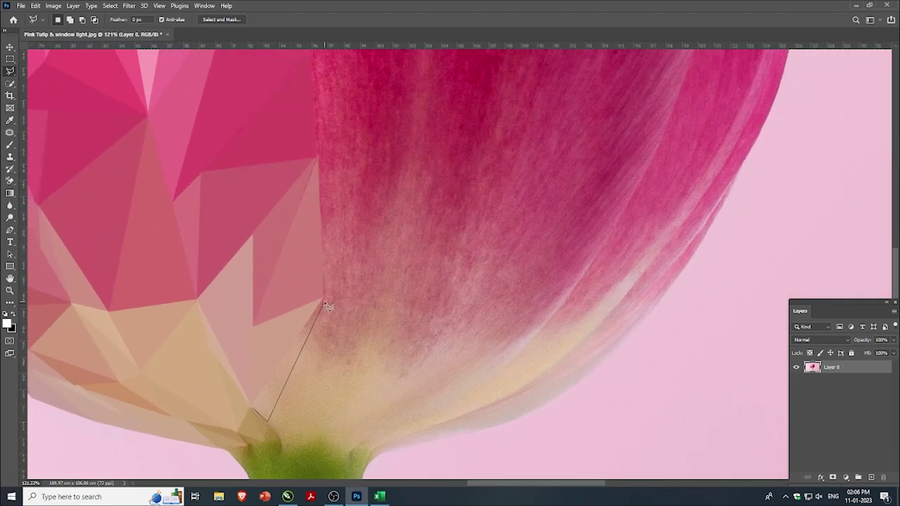
left_click(252, 408)
key("ctrl+f")
key("ctrl+d")
- Fill a second thin triangle beside it with its average colour
left_click(320, 303)
left_click(252, 411)
left_click(320, 303)
key("ctrl+f")
key("ctrl+d")
scroll(295, 365, "down", 3)
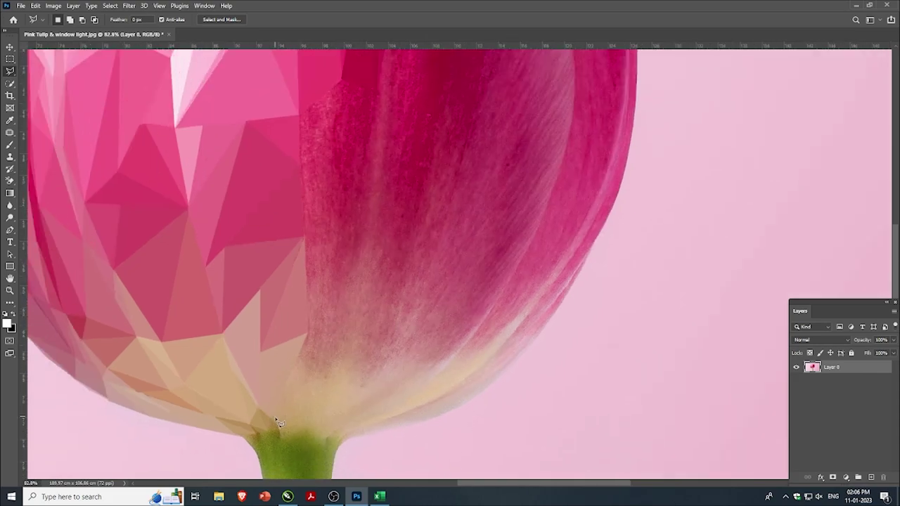
scroll(269, 419, "up", 3)
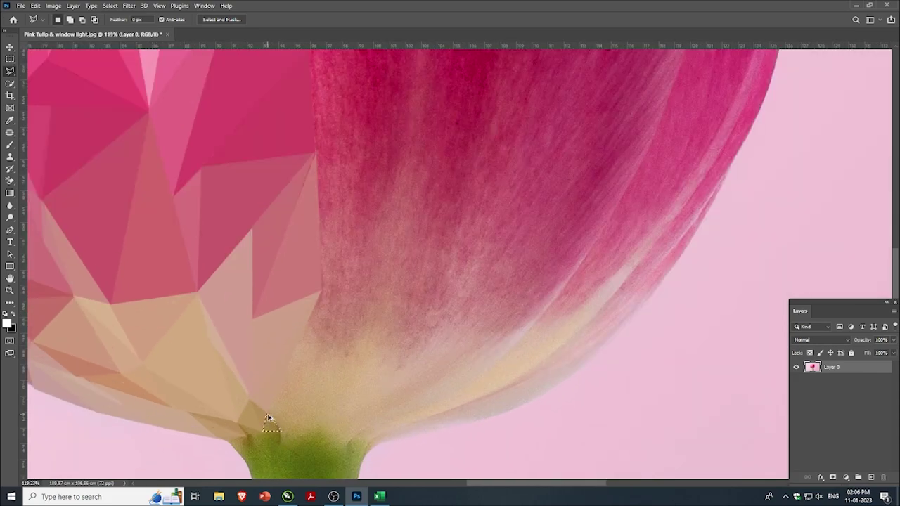
- Facet a small triangle by the stem with its average colour
left_click(266, 414)
left_click(281, 426)
left_click(318, 299)
key("ctrl+f")
key("ctrl+d")
scroll(312, 335, "down", 3)
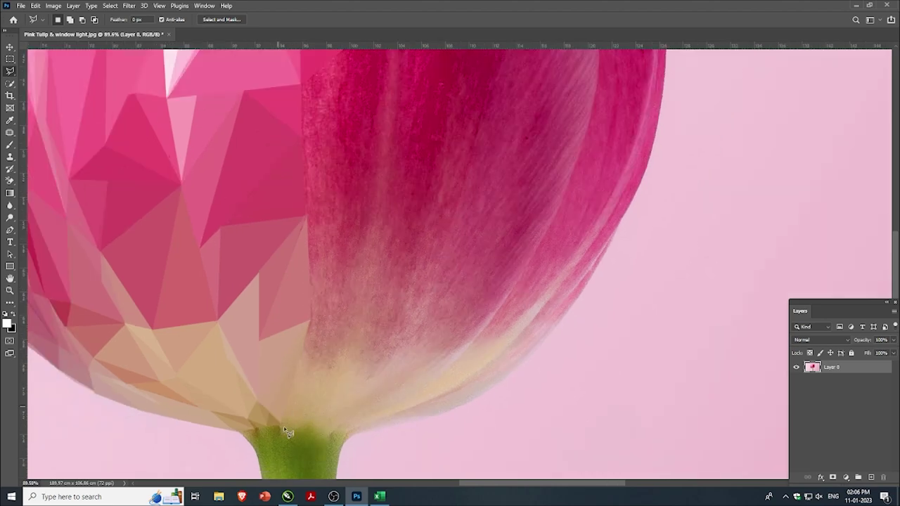
scroll(282, 429, "up", 3)
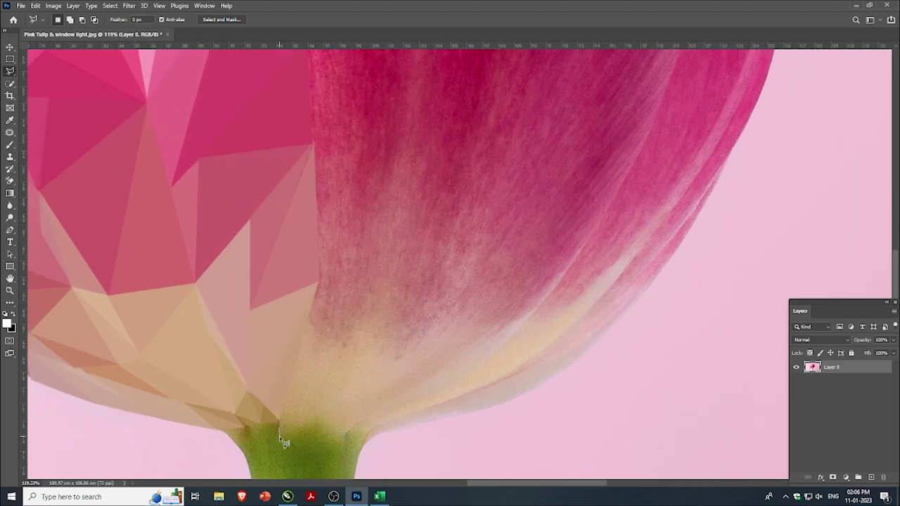
- Add another flat-coloured triangle across the cream base
scroll(285, 434, "down", 1)
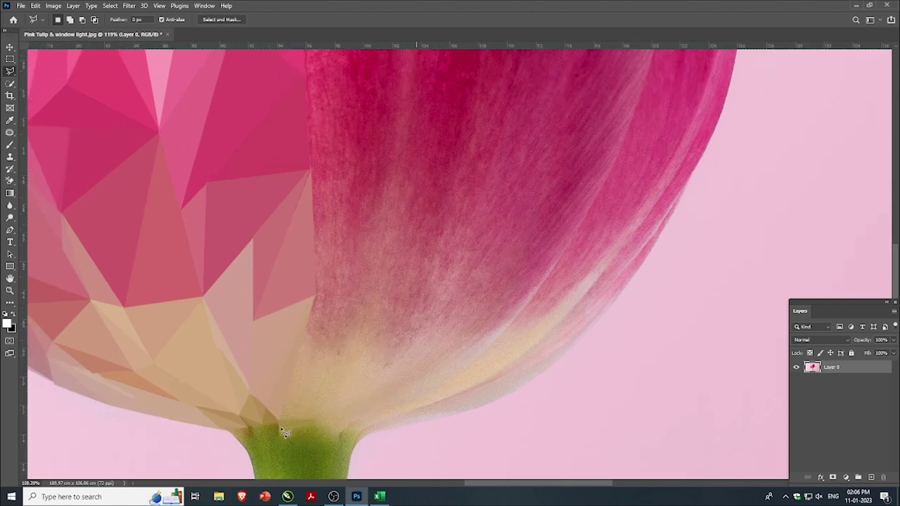
scroll(284, 433, "down", 1)
scroll(313, 306, "up", 1)
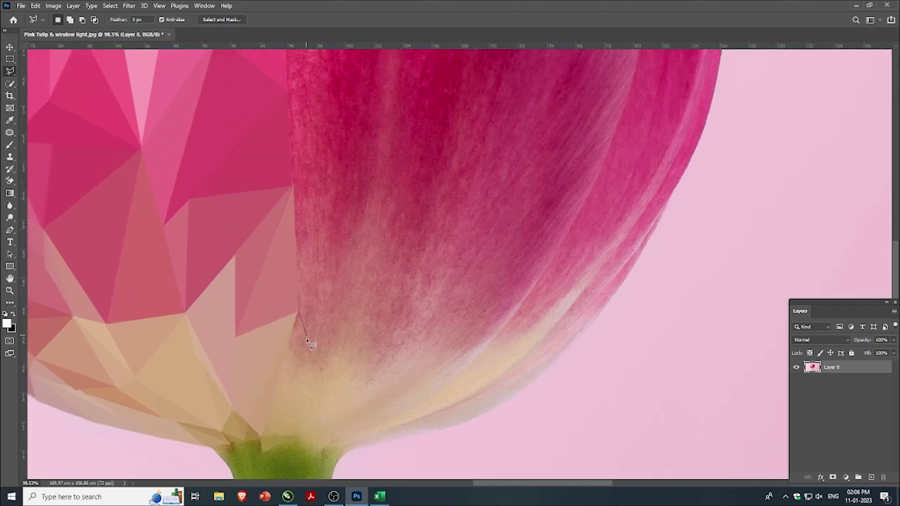
left_click(267, 363)
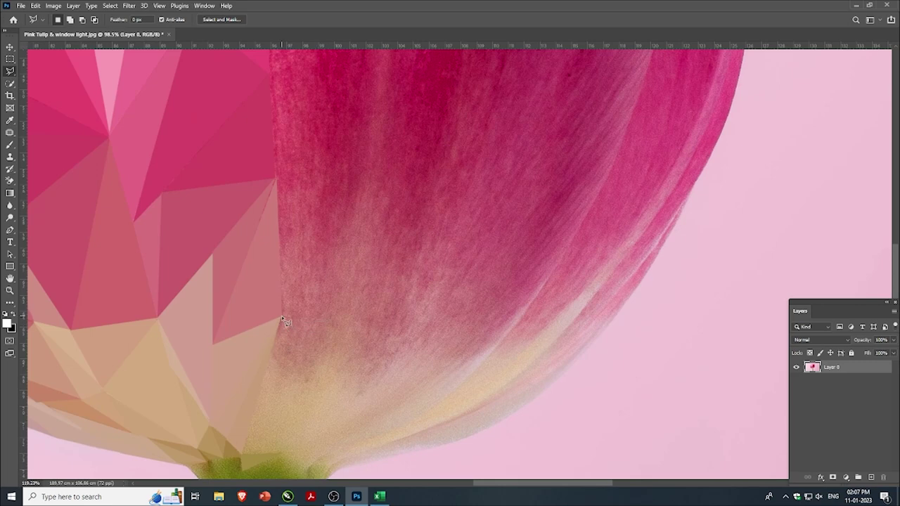
scroll(291, 324, "down", 1)
scroll(282, 348, "up", 1)
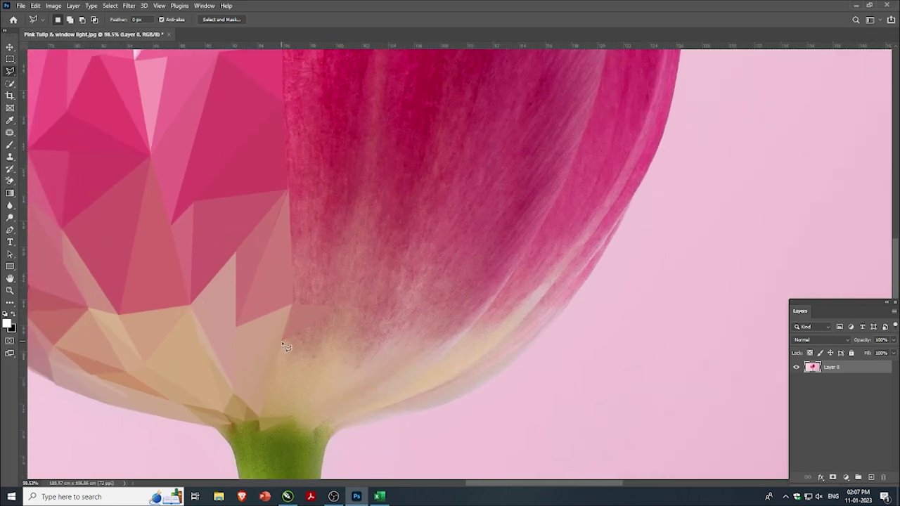
left_click(334, 306)
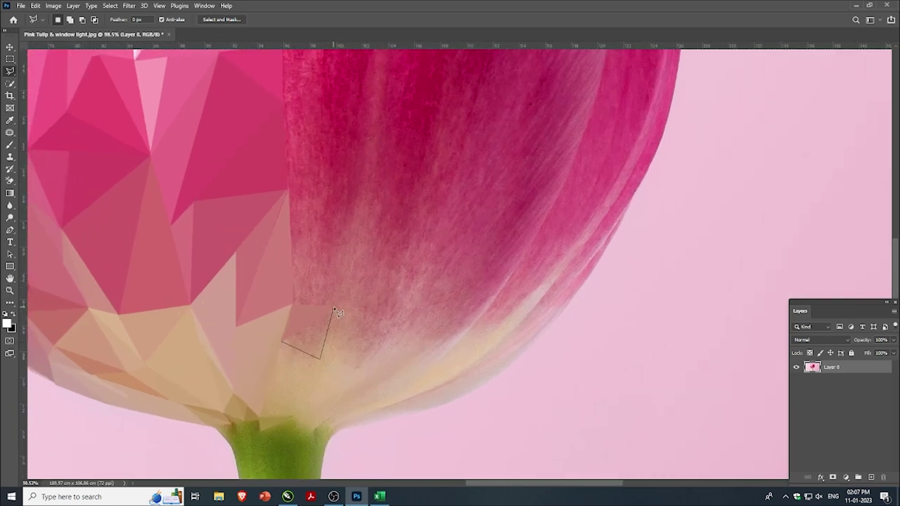
left_click(283, 343)
key("ctrl+f")
- Fill two adjoining triangles near the stem with their average colours
scroll(291, 325, "down", 1)
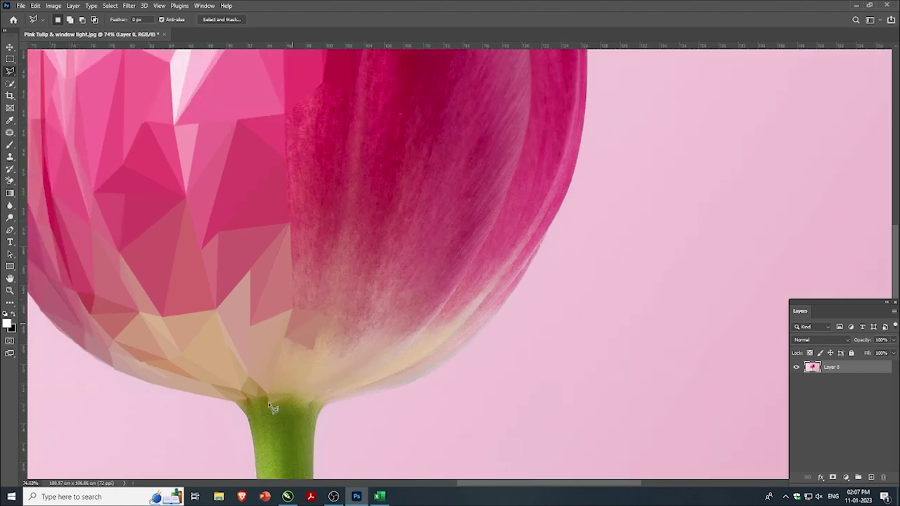
scroll(273, 411, "up", 3)
left_click(264, 396)
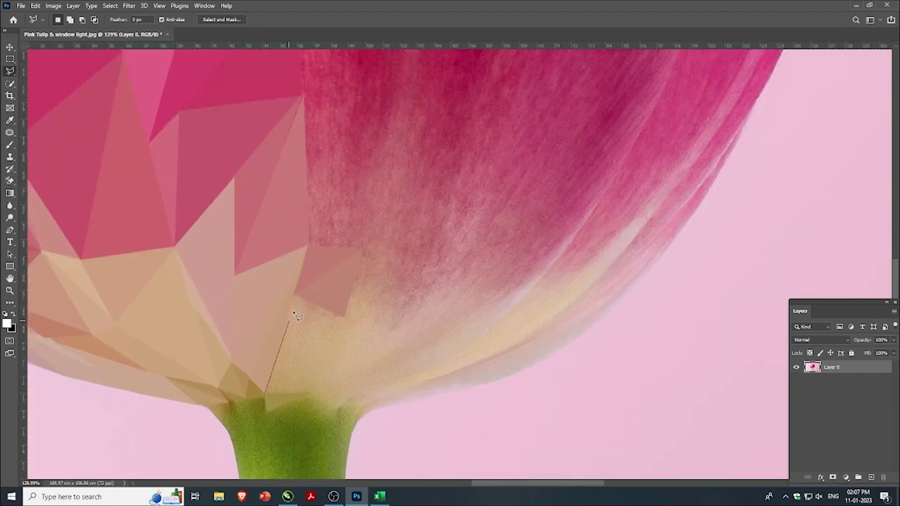
left_click(343, 319)
left_click(265, 395)
key("ctrl+f")
left_click(265, 394)
left_click(343, 319)
left_click(267, 394)
key("ctrl+f")
- Facet one more triangle at the stem with its average colour
scroll(310, 390, "up", 2)
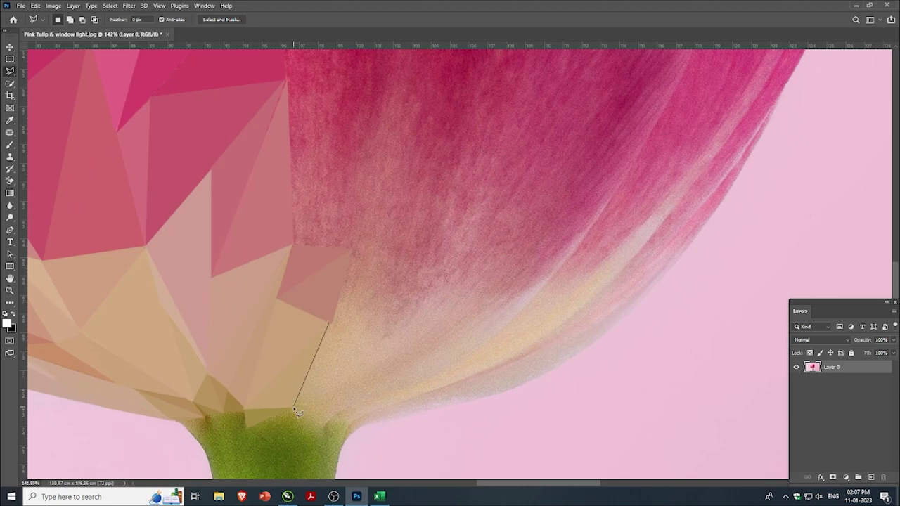
left_click(295, 407)
left_click(331, 328)
key("ctrl+f")
scroll(337, 402, "down", 2)
scroll(341, 309, "up", 2)
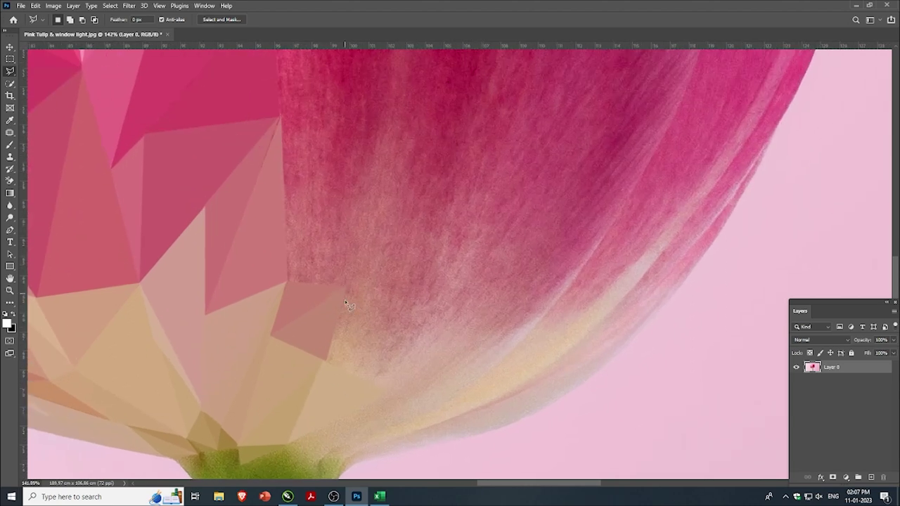
- Begin outlining a further triangle on the petal base
left_click(337, 319)
scroll(338, 331, "down", 3)
scroll(338, 373, "up", 2)
scroll(361, 391, "up", 1)
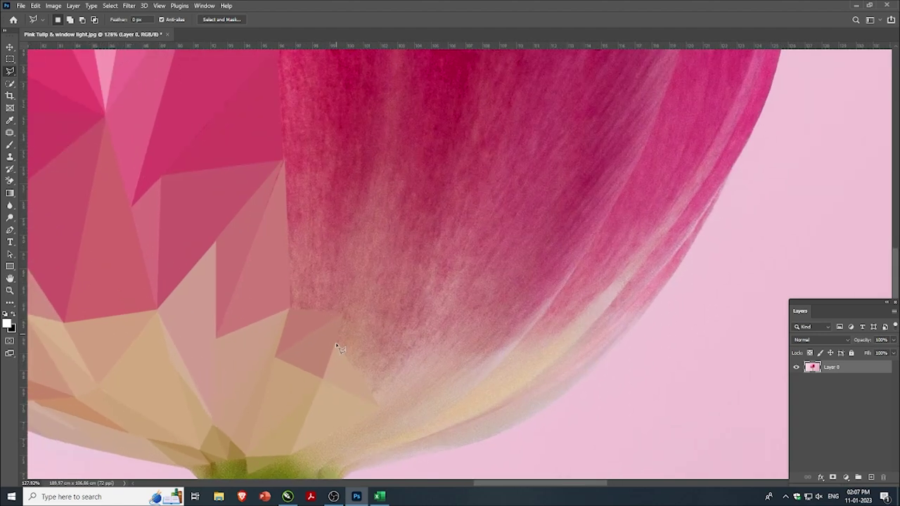
left_click(343, 315)
scroll(345, 345, "down", 1)
- Select the first triangles running down the petal edge in the lower middle of the tulip
scroll(366, 281, "down", 1)
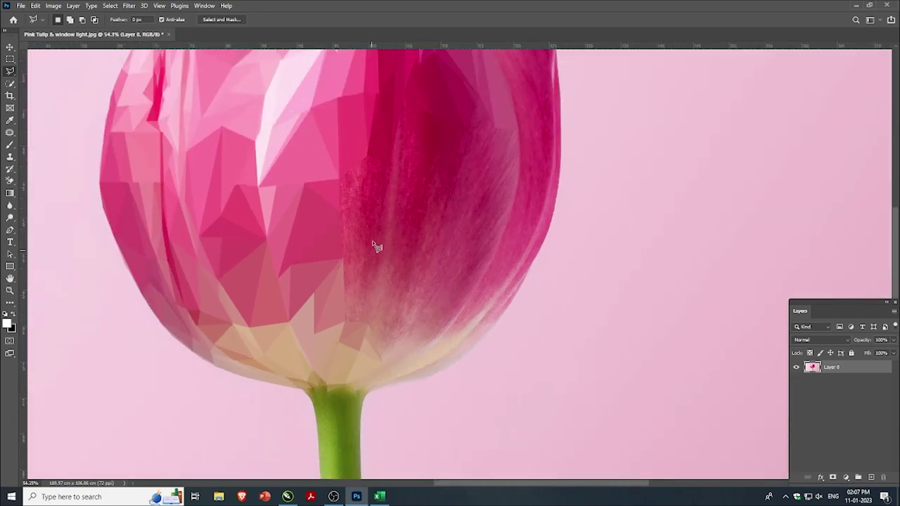
scroll(376, 245, "down", 1)
scroll(422, 203, "up", 1)
scroll(352, 239, "up", 1)
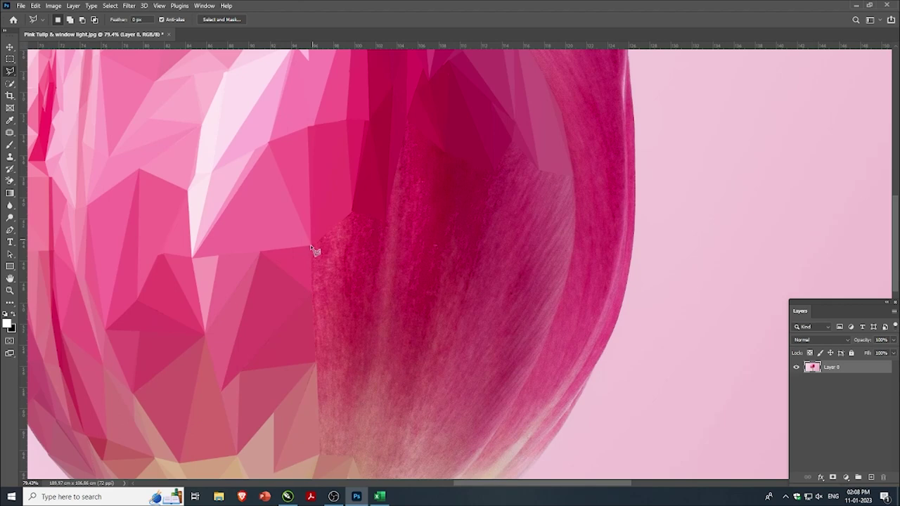
left_click(352, 211)
left_click(320, 454)
left_click(350, 213)
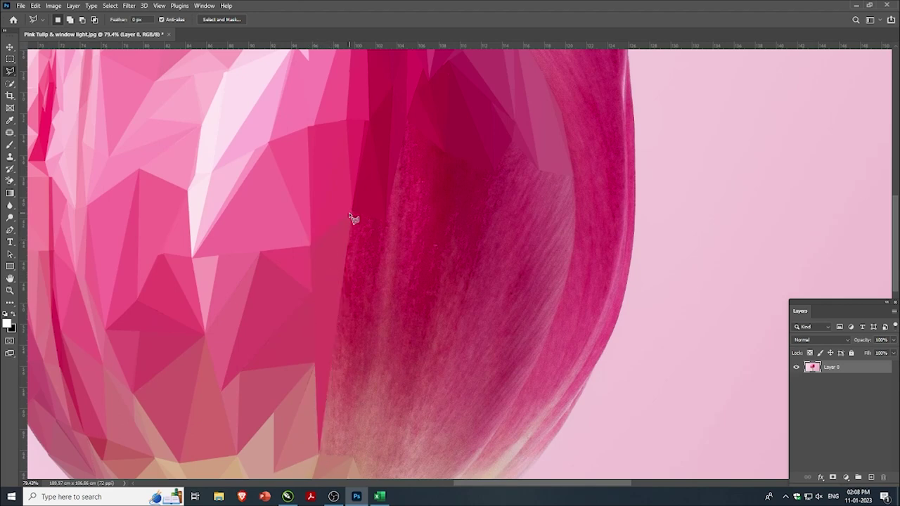
left_click(329, 370)
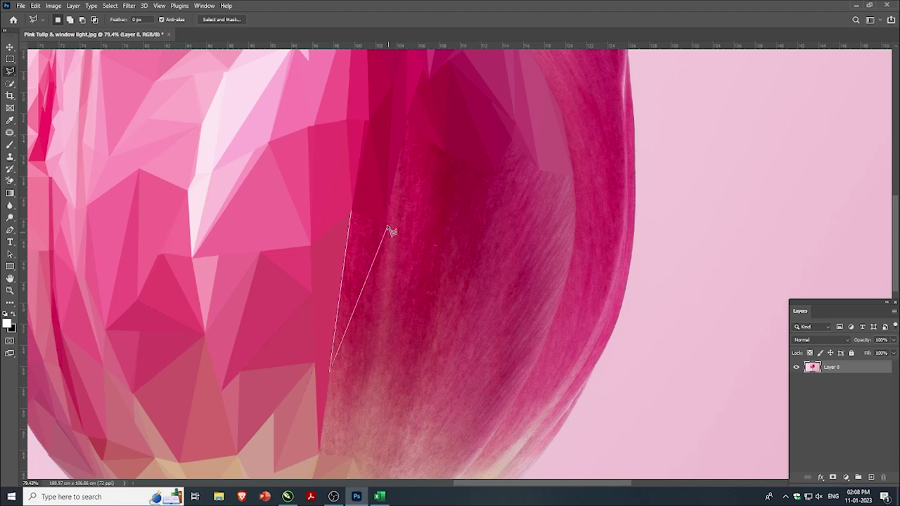
left_click(352, 213)
- Select a triangle and a thin sliver triangle along the dark petal's edge
scroll(357, 225, "down", 1)
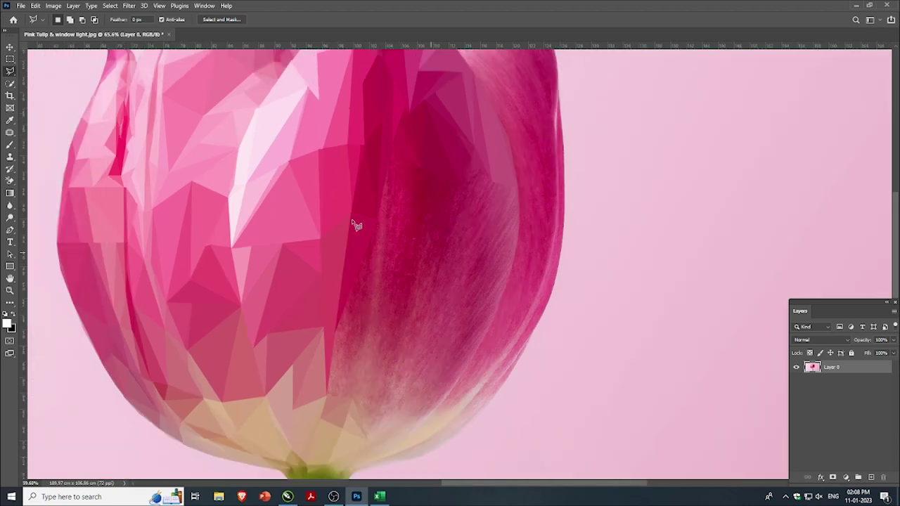
scroll(415, 146, "up", 1)
scroll(400, 155, "up", 1)
left_click(390, 144)
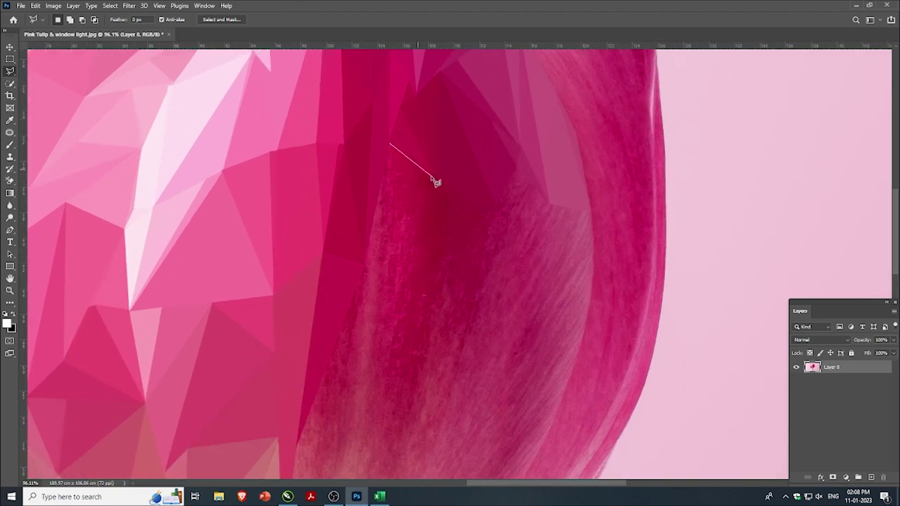
left_click(435, 185)
left_click(375, 305)
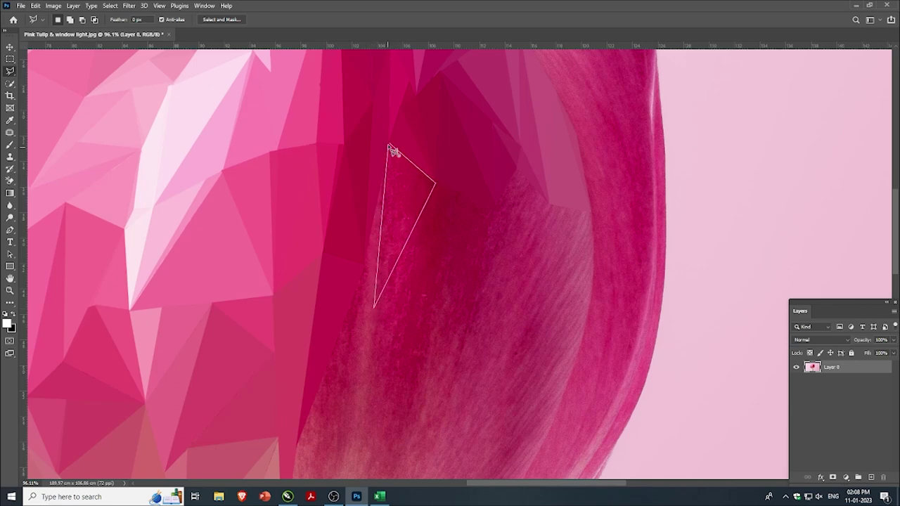
left_click(390, 145)
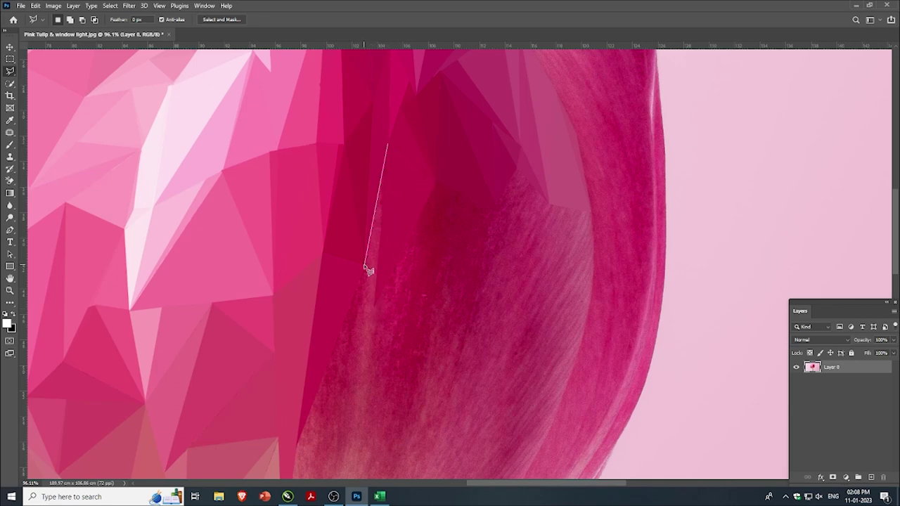
left_click(375, 310)
left_click(388, 144)
- Outline another thin triangle lower along the petal seam
scroll(398, 260, "down", 1)
scroll(358, 257, "up", 2)
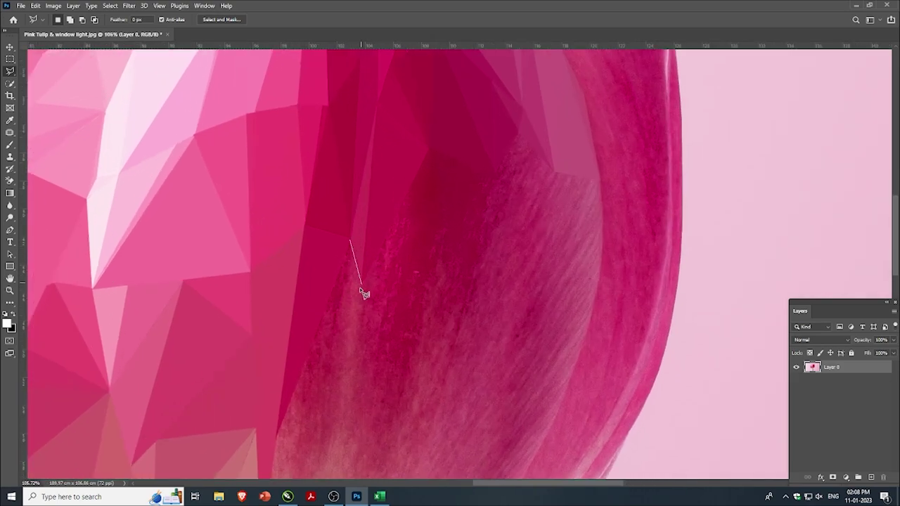
left_click(360, 284)
left_click(340, 380)
left_click(350, 242)
scroll(317, 374, "down", 1)
scroll(362, 202, "up", 2)
- Draw one more edge triangle and deselect to finish the thin facet
left_click(360, 192)
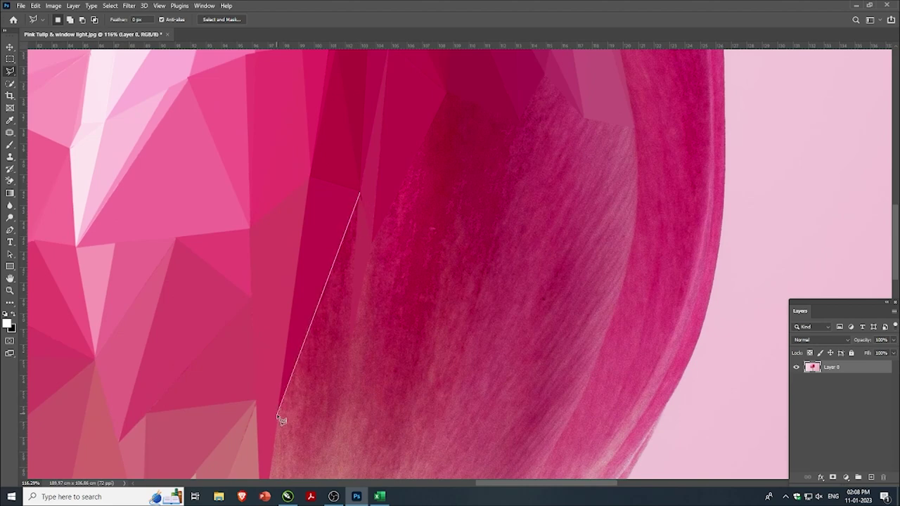
left_click(349, 347)
left_click(361, 194)
scroll(354, 301, "down", 2)
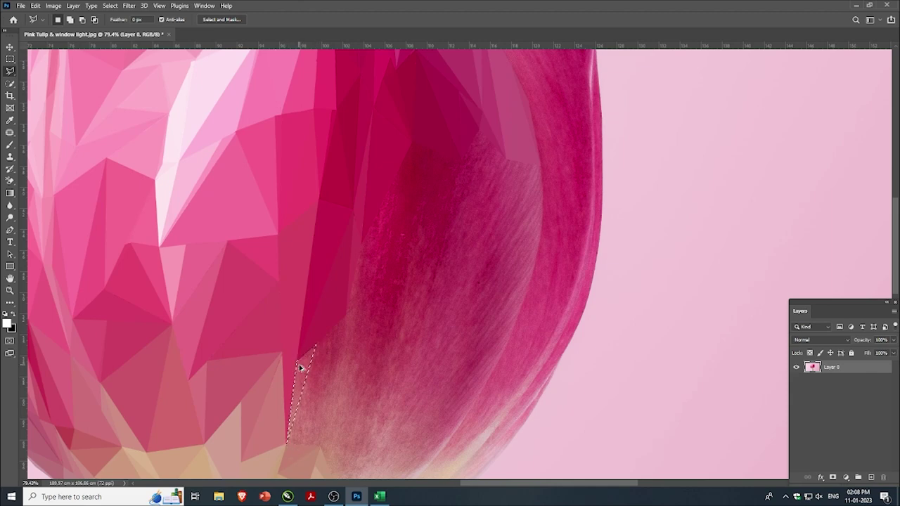
key("ctrl+d")
- Select a triangle near the base of the petal
scroll(301, 368, "down", 1)
scroll(303, 367, "up", 3)
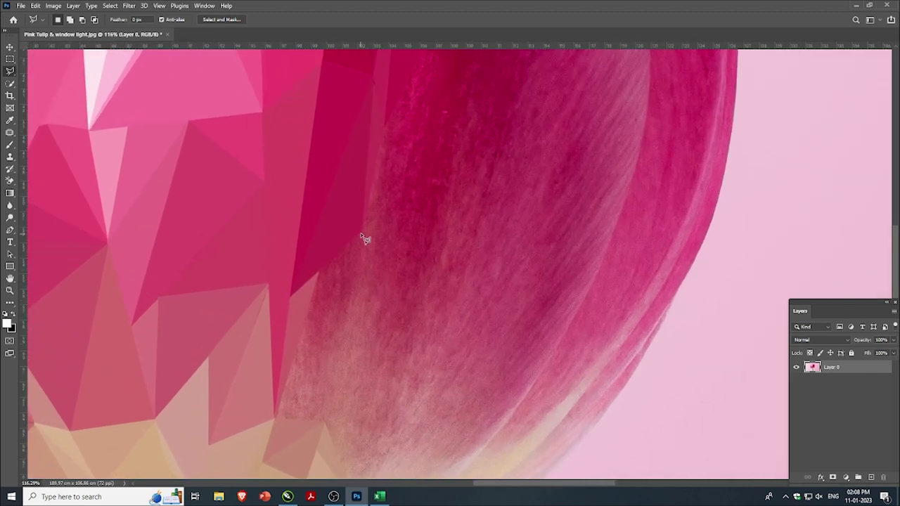
left_click(360, 231)
left_click(339, 349)
left_click(320, 271)
left_click(361, 230)
- Flatten the neighbouring base triangle to its average colour with Average blur
left_click(319, 270)
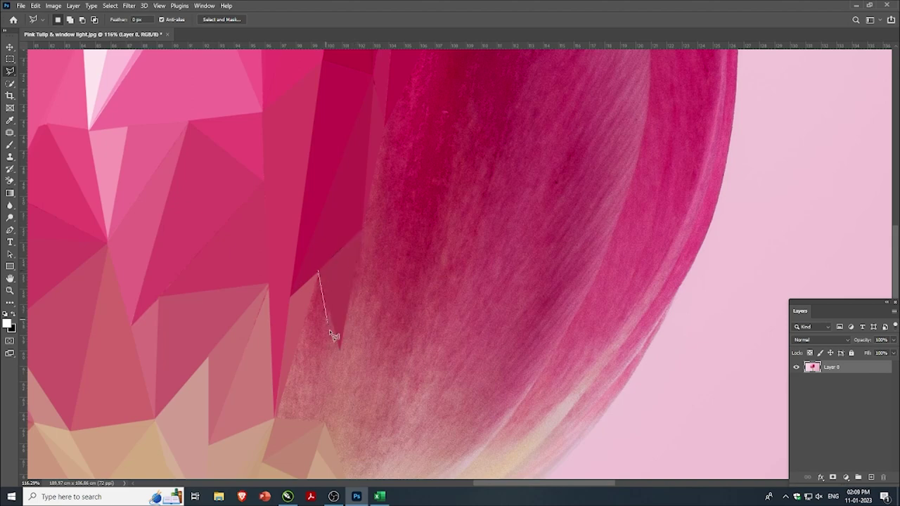
left_click(339, 351)
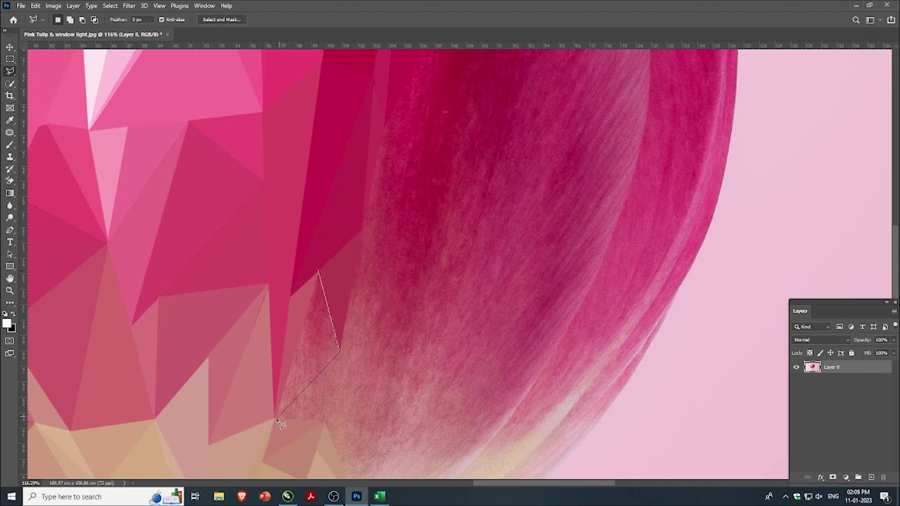
left_click(318, 272)
key("ctrl+f")
scroll(296, 394, "down", 1)
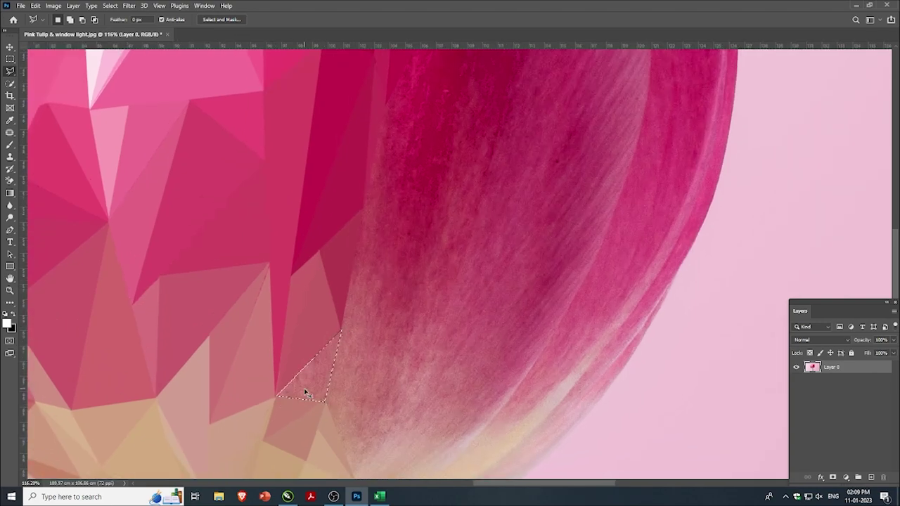
key("ctrl+f")
scroll(304, 385, "down", 4)
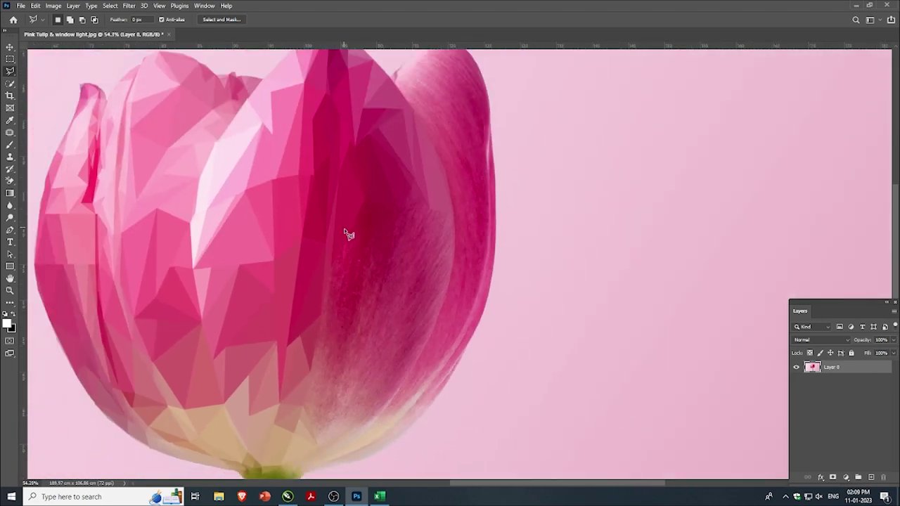
- Fill a first triangle on the dark magenta petal's upper area with its average colour
scroll(348, 234, "up", 1)
scroll(394, 218, "up", 1)
scroll(424, 197, "up", 1)
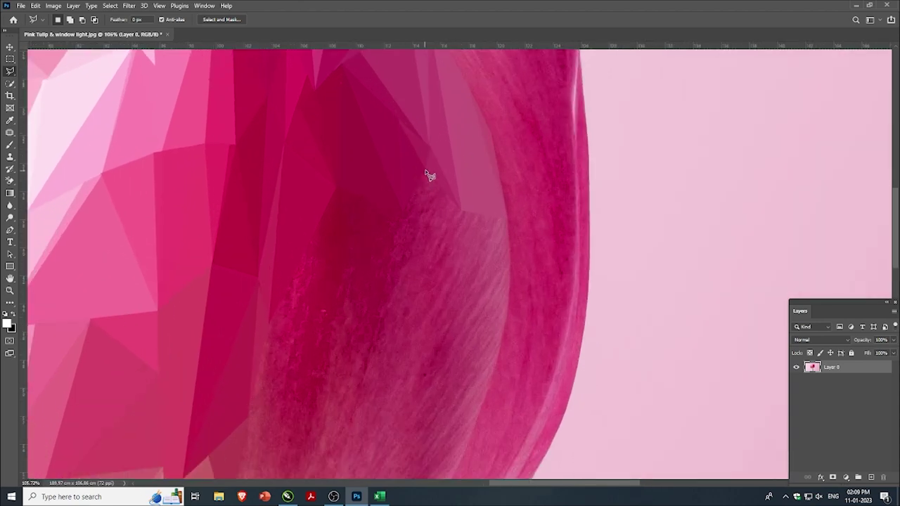
left_click(425, 170)
key("ctrl+f")
key("ctrl+d")
- Add two triangles to its left, each flattened with Average blur and deselected
left_click(310, 237)
left_click(405, 213)
left_click(337, 187)
key("ctrl+f")
key("ctrl+d")
scroll(355, 248, "down", 2)
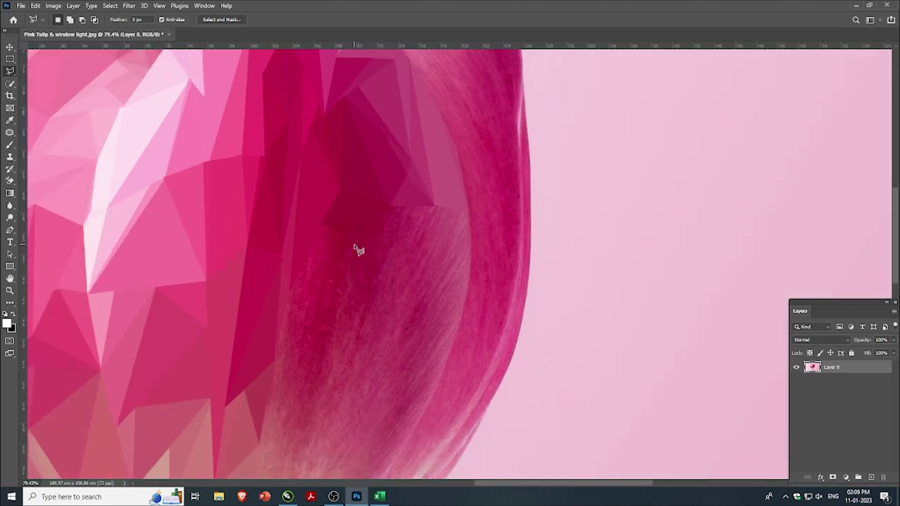
scroll(355, 249, "up", 2)
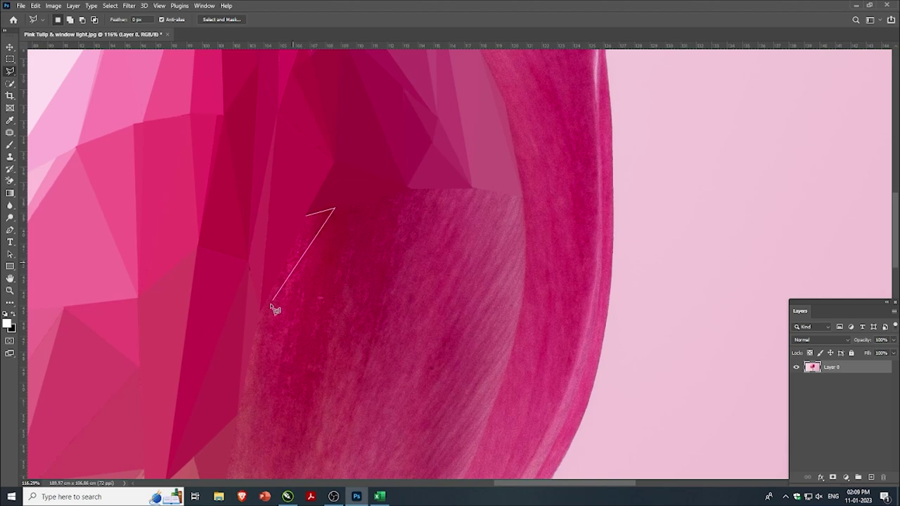
left_click(261, 311)
left_click(307, 214)
key("ctrl+f")
key("ctrl+d")
- Facet a narrow triangle across the petal's upper edge
scroll(301, 234, "down", 1)
scroll(351, 227, "up", 1)
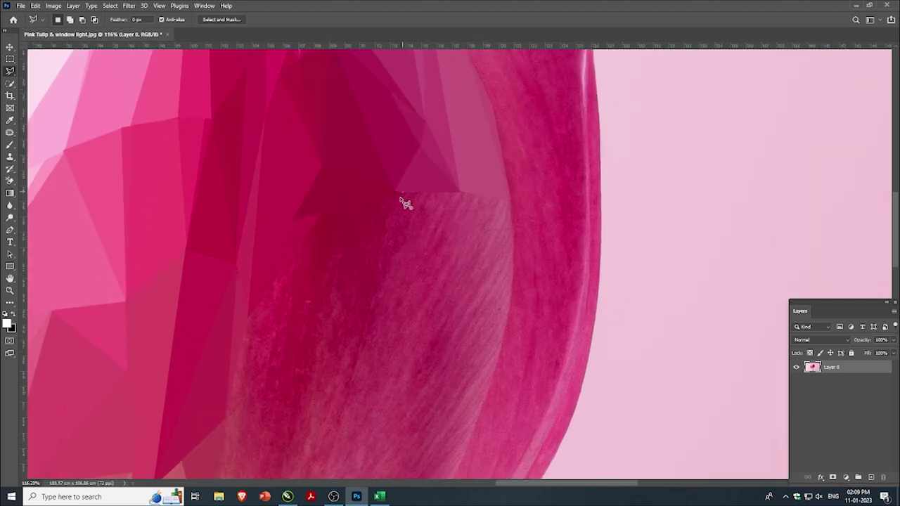
left_click(402, 194)
left_click(322, 213)
left_click(402, 194)
key("ctrl+f")
key("ctrl+d")
- Select a larger triangle spanning the dark petal toward its base, then deselect
scroll(392, 231, "down", 1)
scroll(450, 204, "up", 1)
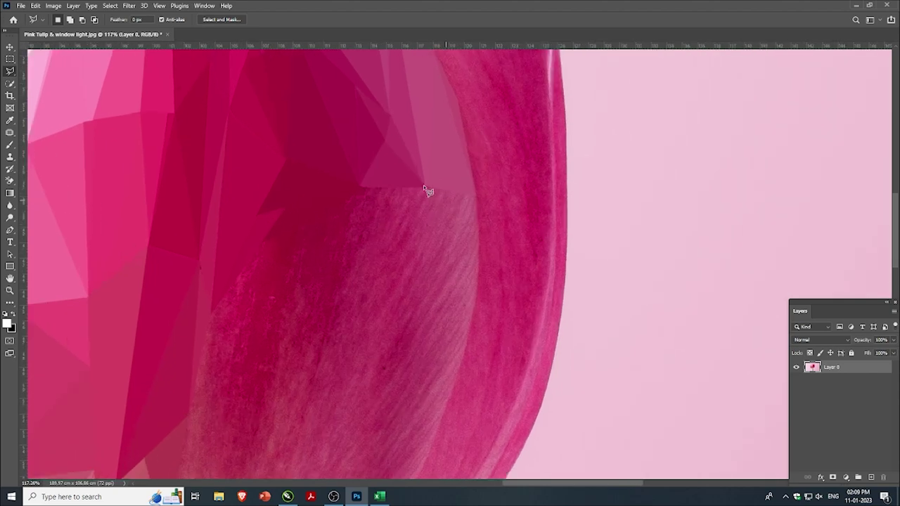
left_click(425, 188)
left_click(348, 329)
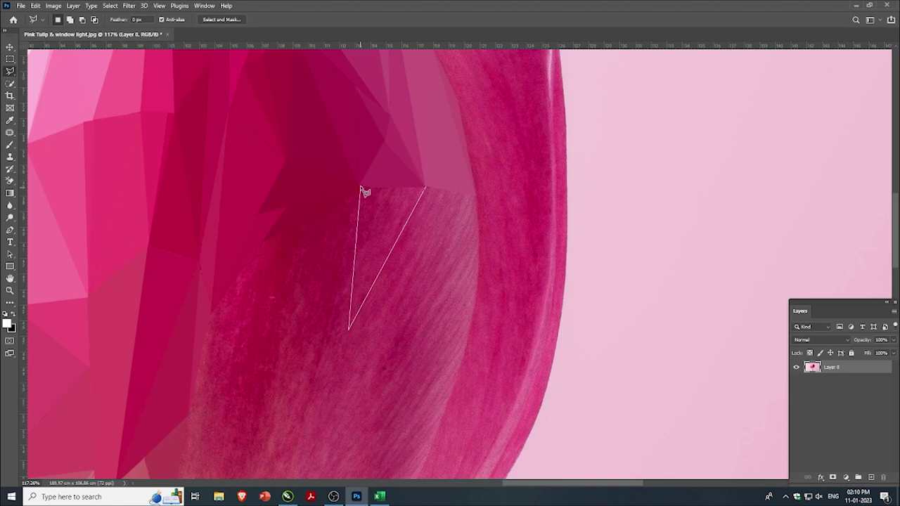
left_click(360, 187)
left_click(426, 189)
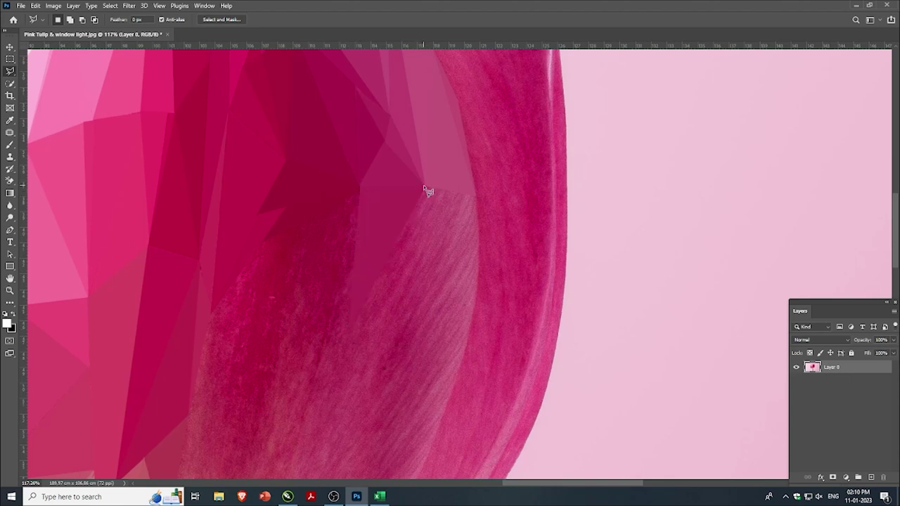
left_click(478, 264)
left_click(432, 191)
key("ctrl+d")
- Fill the triangle on the right side of the dark petal with flat average colour
left_click(481, 266)
left_click(350, 328)
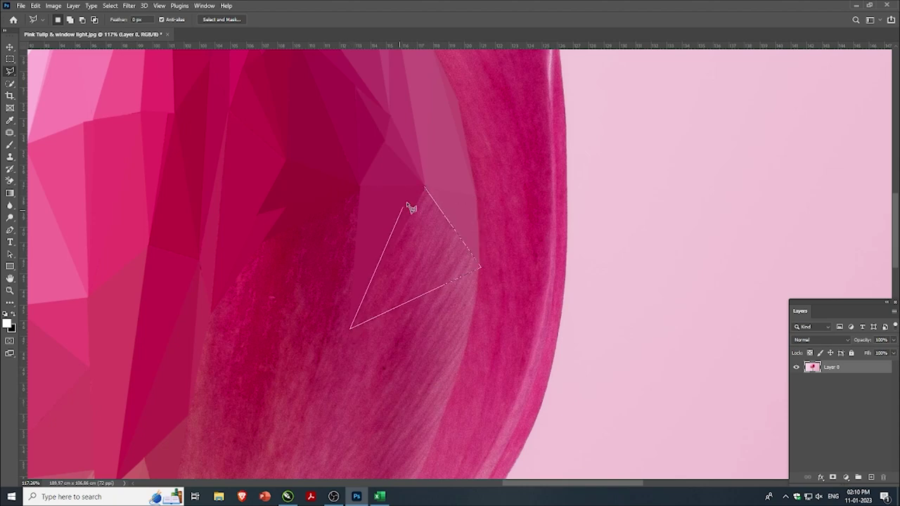
left_click(422, 191)
key("ctrl+f")
key("ctrl+d")
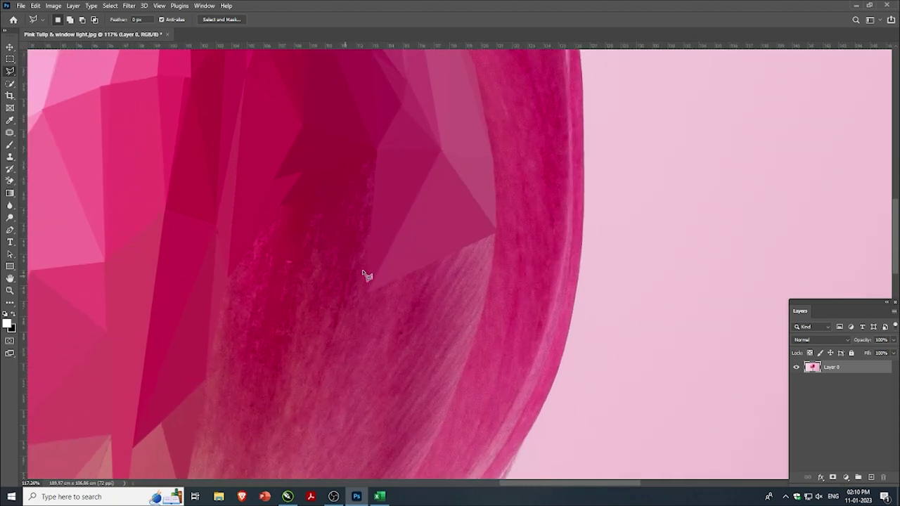
- Facet a thin sliver triangle in the dark area near the top
scroll(299, 206, "up", 1)
left_click(384, 146)
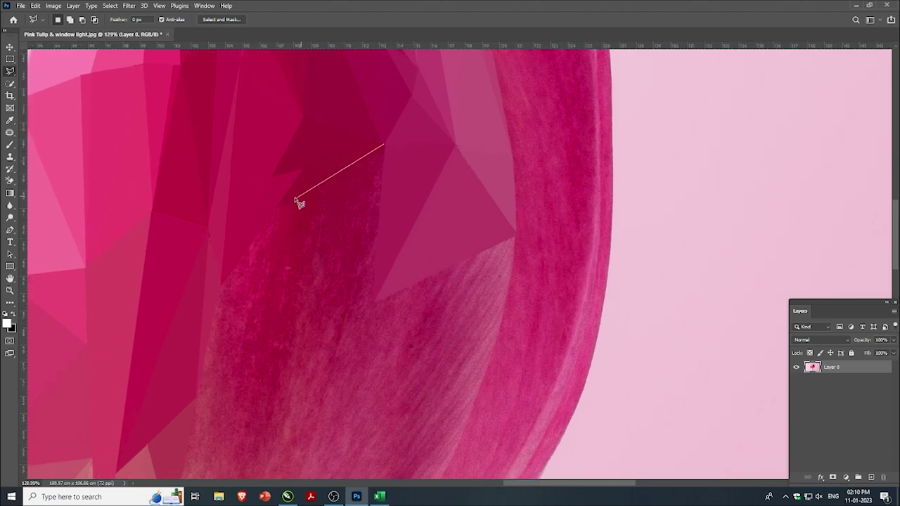
left_click(373, 304)
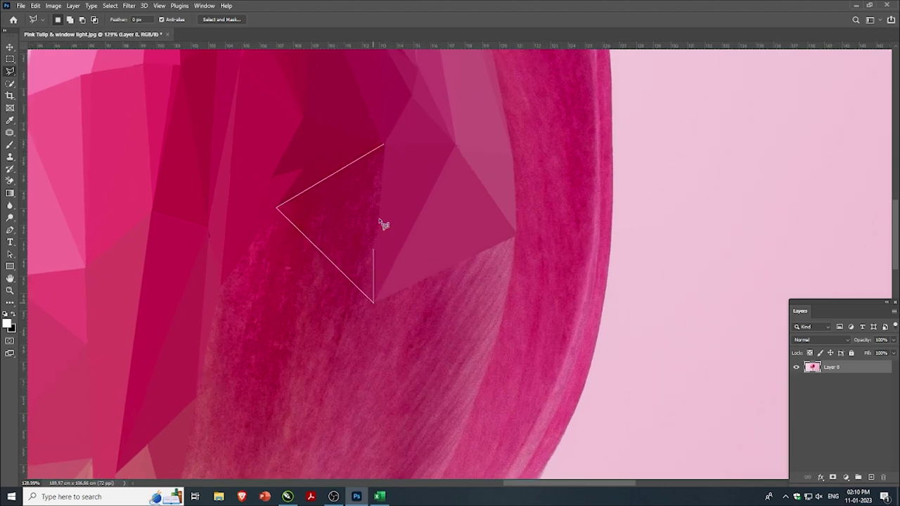
left_click(384, 144)
key("ctrl+f")
key("ctrl+d")
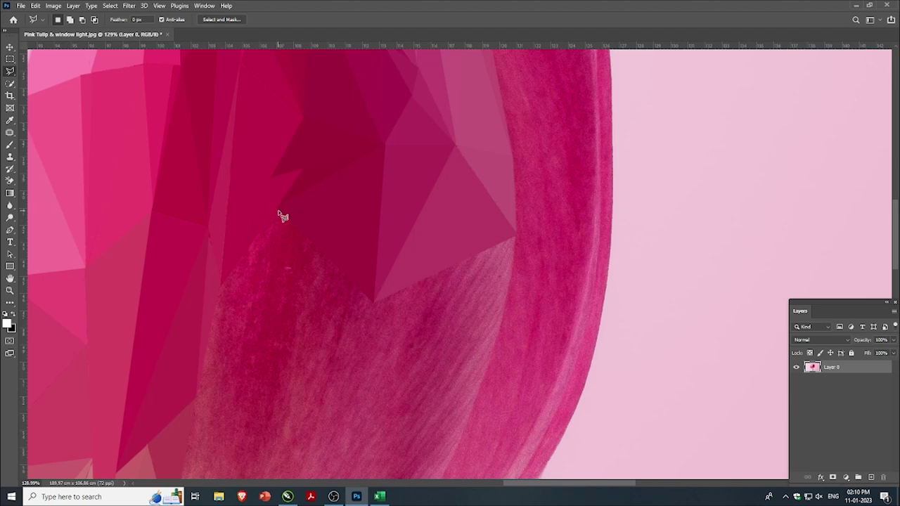
- Fill a triangle along the left edge of the petal with its average colour
left_click(277, 208)
left_click(252, 369)
left_click(220, 288)
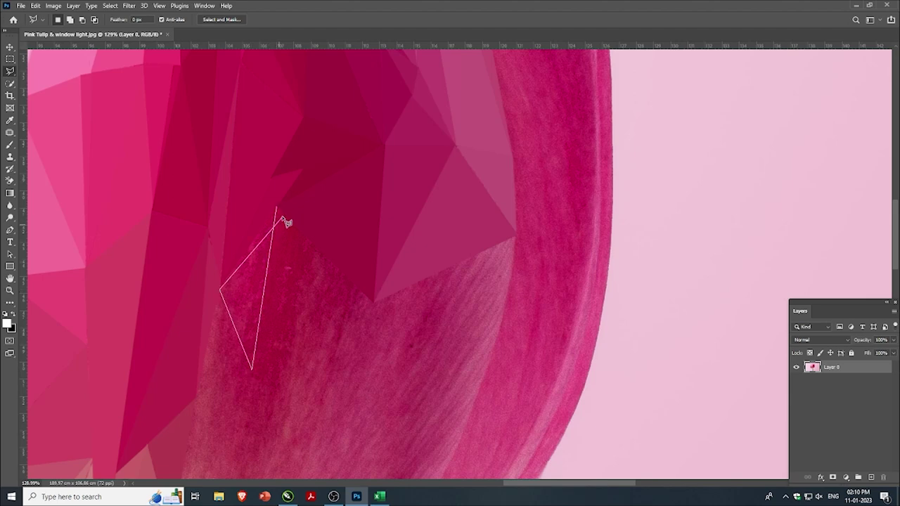
left_click(276, 208)
key("ctrl+f")
key("ctrl+d")
- Add the neighbouring triangle beside it in flat colour
left_click(277, 208)
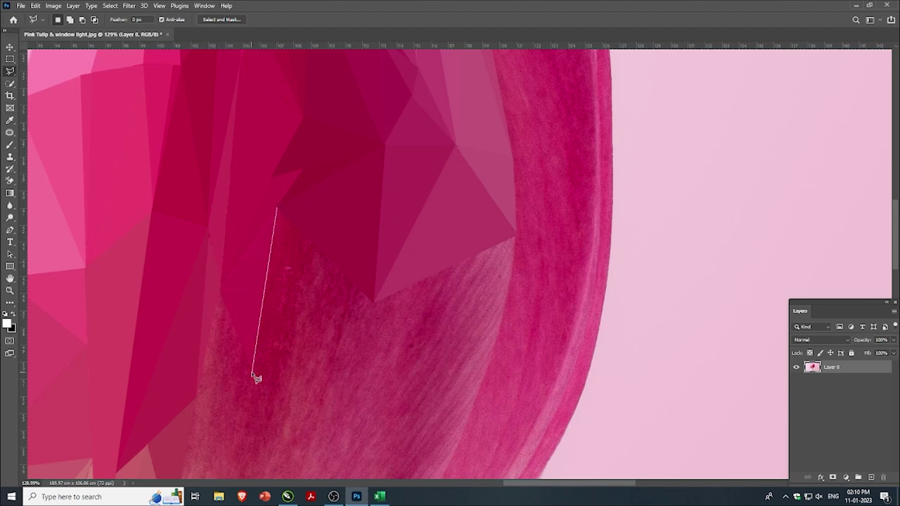
left_click(252, 368)
left_click(317, 246)
left_click(277, 209)
key("ctrl+f")
key("ctrl+d")
- Facet one more triangle across the middle of the petal
scroll(318, 271, "up", 1)
left_click(320, 210)
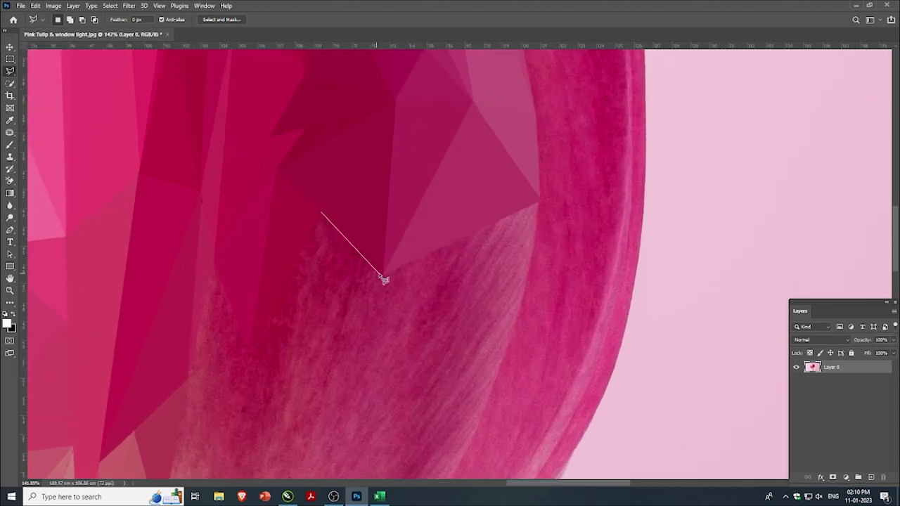
left_click(381, 274)
left_click(250, 347)
left_click(322, 213)
key("ctrl+f")
key("ctrl+d")
scroll(320, 238, "down", 1)
scroll(242, 329, "up", 1)
left_click(231, 248)
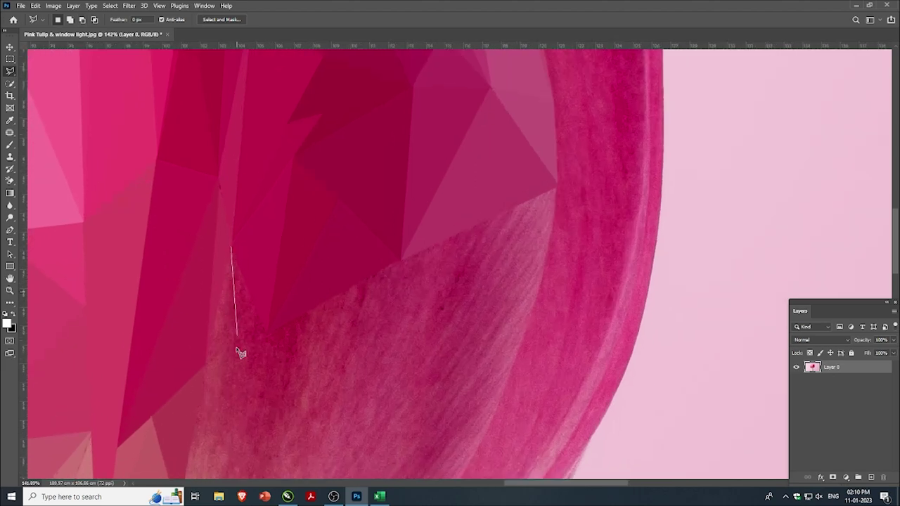
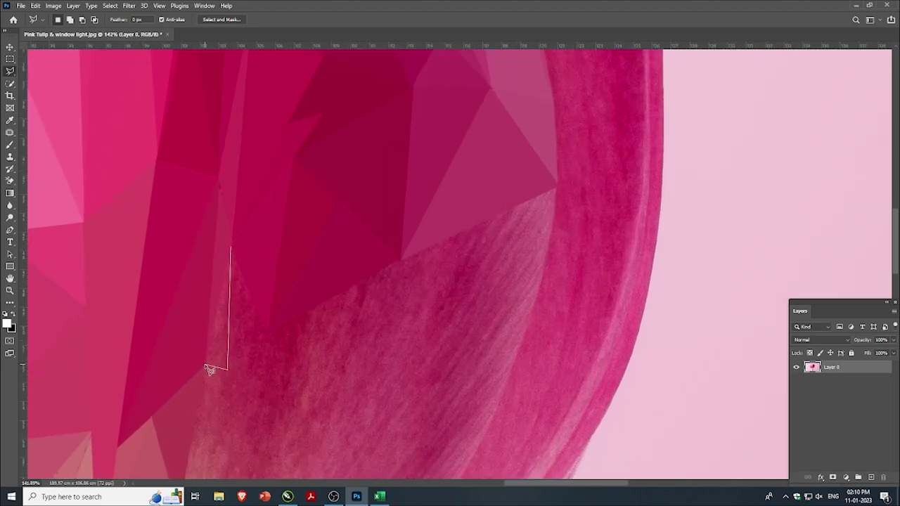
- Finish the triangle on the left of the petal and flatten it to its average colour
left_click(209, 370)
left_click(231, 250)
key("ctrl+f")
key("ctrl+d")
scroll(224, 360, "down", 2)
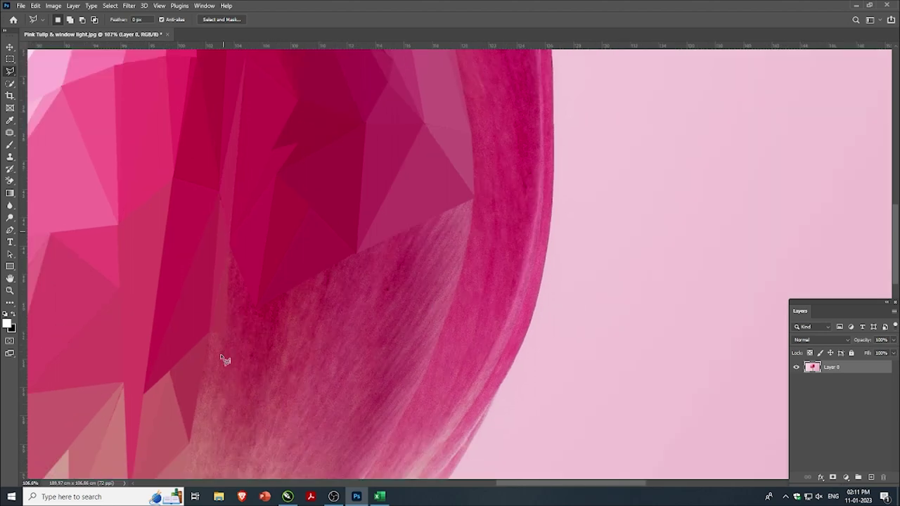
scroll(224, 360, "up", 2)
- Select a triangle from the upper-right facet corner and fill it with its average colour
left_click(559, 146)
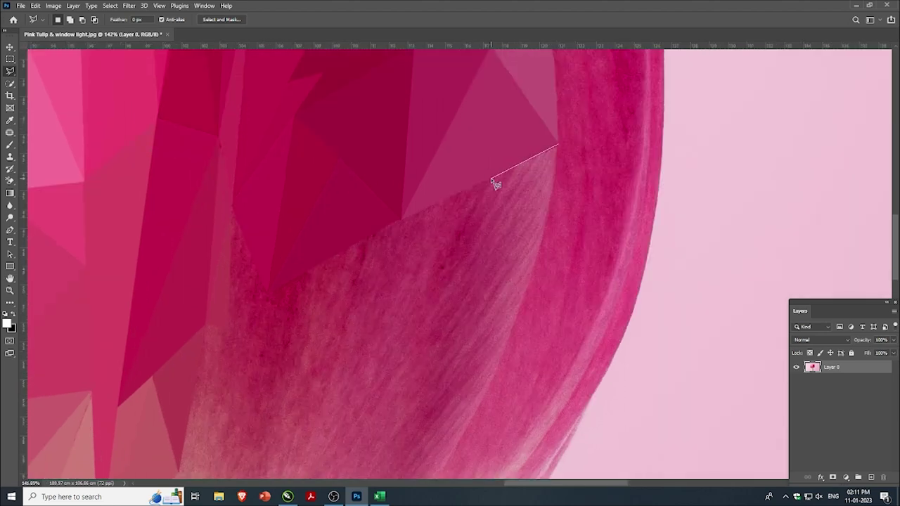
left_click(492, 179)
left_click(557, 149)
key("ctrl+alt+f")
key("ctrl+d")
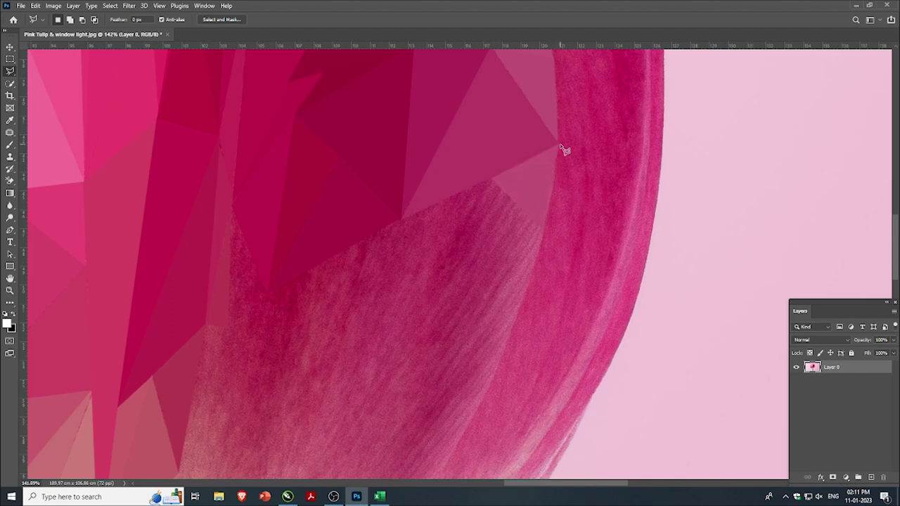
- Average-fill a thin sliver along the petal edge and a neighbouring triangle
left_click(560, 148)
key("ctrl+alt+f")
key("ctrl+d")
scroll(551, 174, "down", 1)
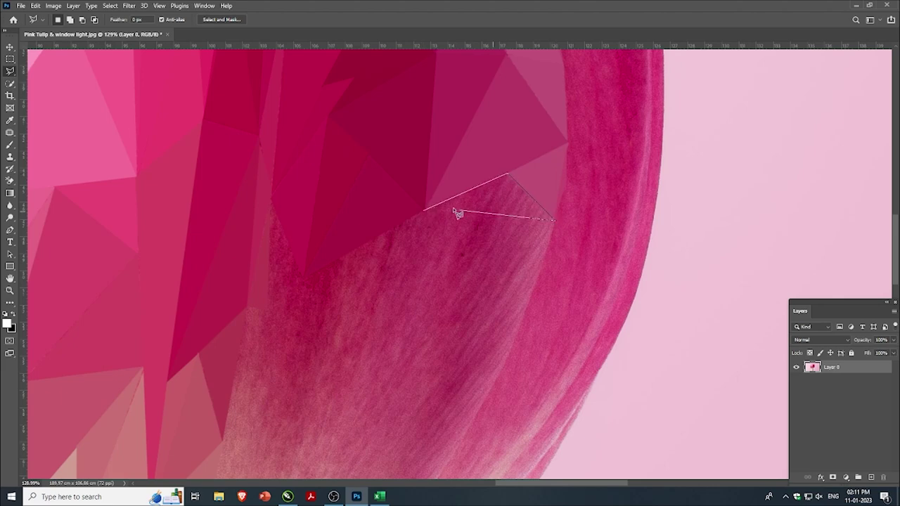
left_click(425, 209)
key("ctrl+alt+f")
key("ctrl+d")
scroll(450, 204, "up", 1)
scroll(349, 255, "up", 1)
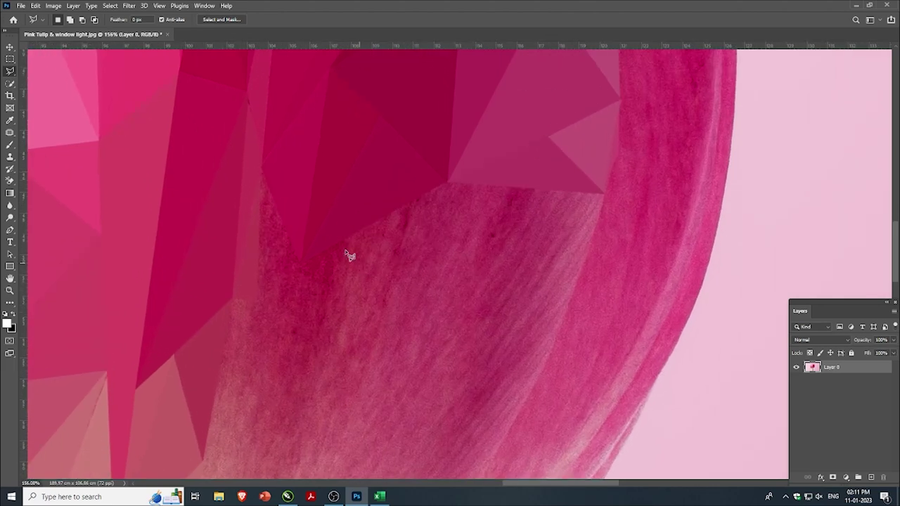
- Flatten a tall triangle just below the existing facets to one average colour
left_click(261, 169)
left_click(261, 298)
left_click(262, 170)
key("ctrl+alt+f")
key("ctrl+d")
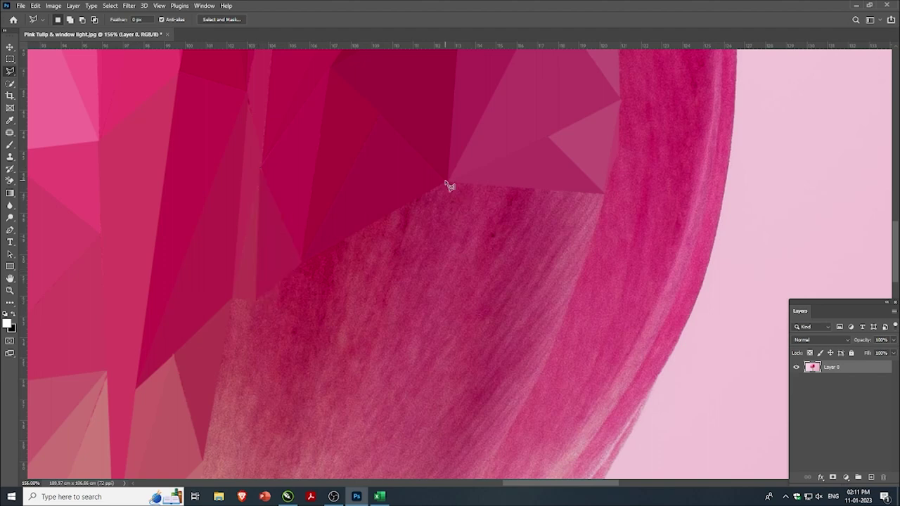
- Turn a triangle from a facet corner to the right petal edge into flat colour
left_click(446, 182)
left_click(606, 193)
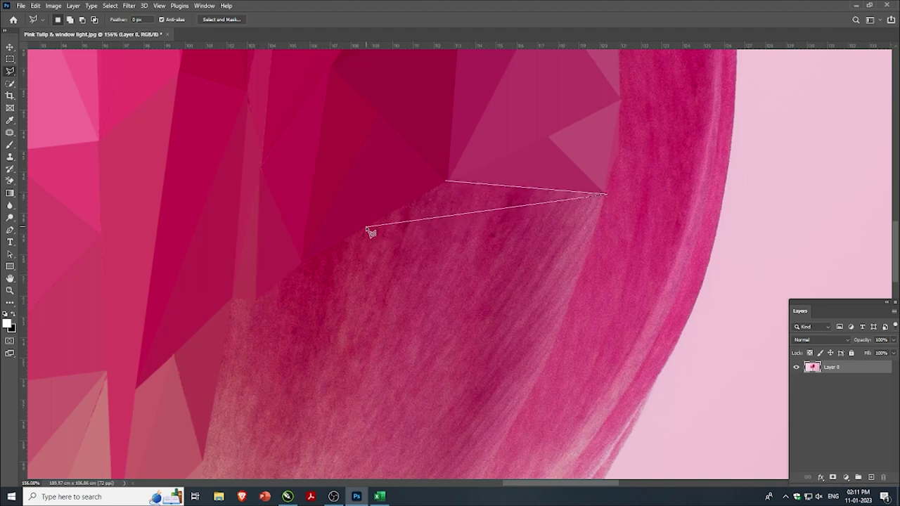
left_click(365, 227)
left_click(446, 183)
key("ctrl+alt+f")
key("ctrl+d")
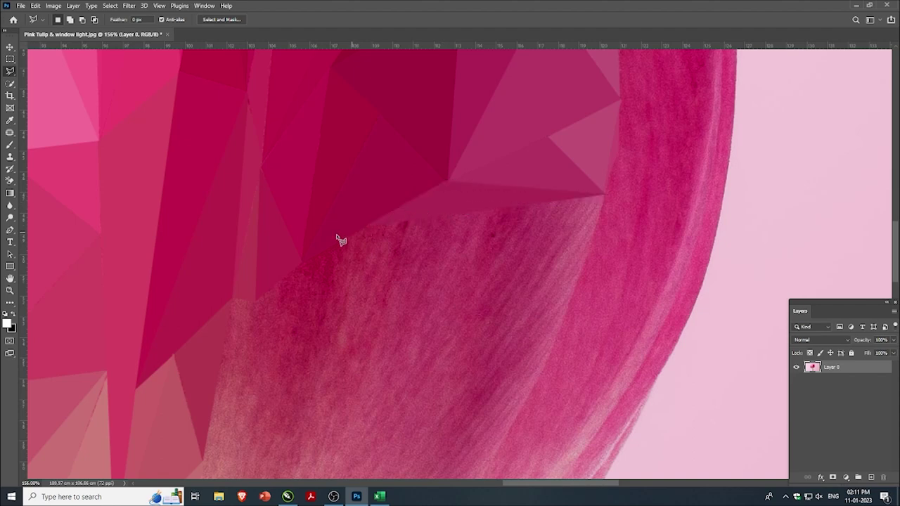
- Flatten the next triangle lower in the textured petal with the Average blur
left_click(255, 300)
left_click(378, 308)
left_click(366, 227)
key("ctrl+alt+f")
key("ctrl+d")
- Average-fill one more triangle off the shared corner, then abandon an unfinished outline
left_click(365, 227)
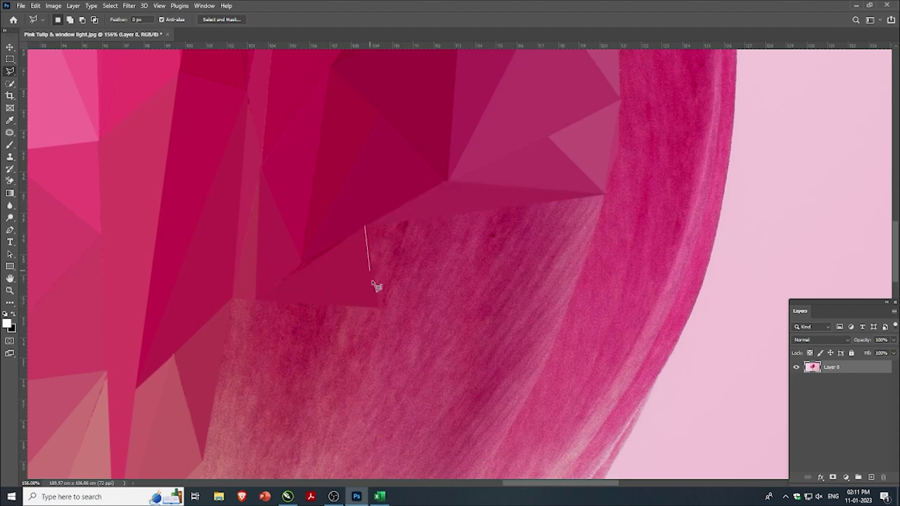
left_click(377, 306)
key("ctrl+alt+f")
key("ctrl+d")
left_click(255, 301)
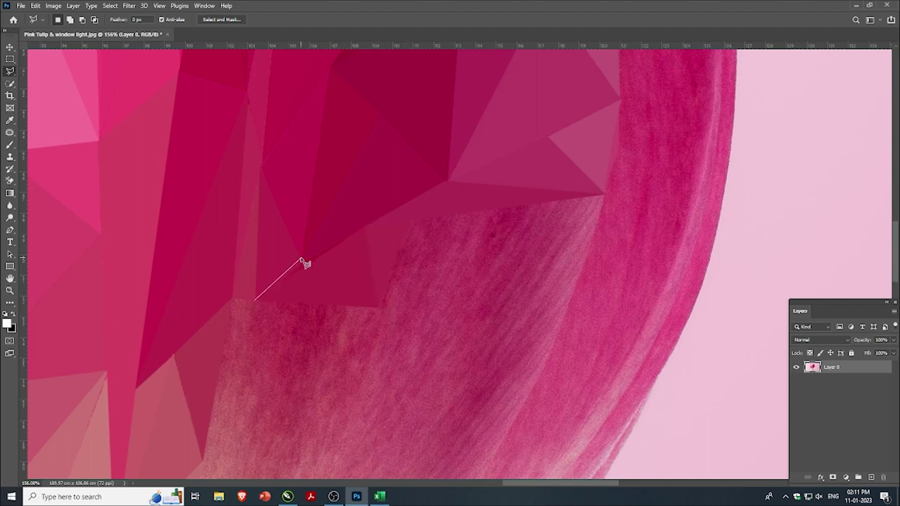
left_click(364, 227)
key("Escape")
- Flatten a triangle running down the right petal edge to its average colour
scroll(281, 282, "right", 1)
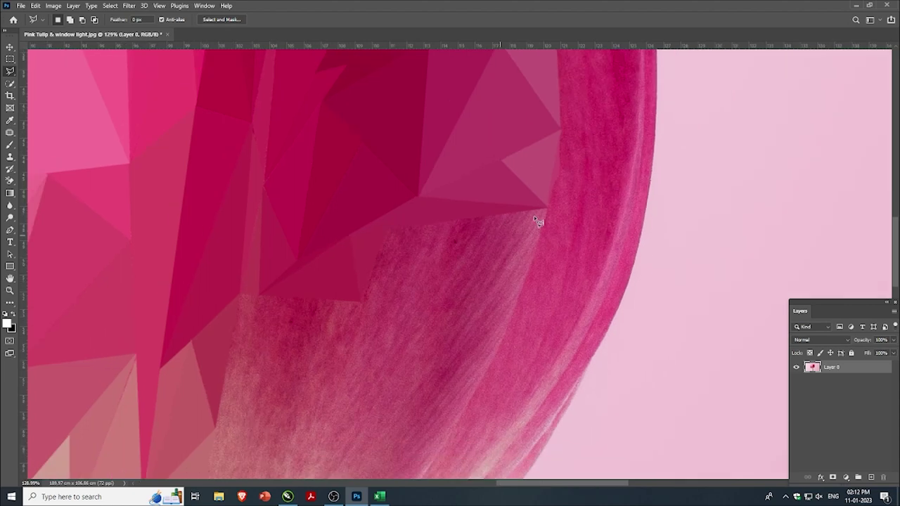
scroll(534, 216, "right", 1)
left_click(548, 206)
left_click(438, 381)
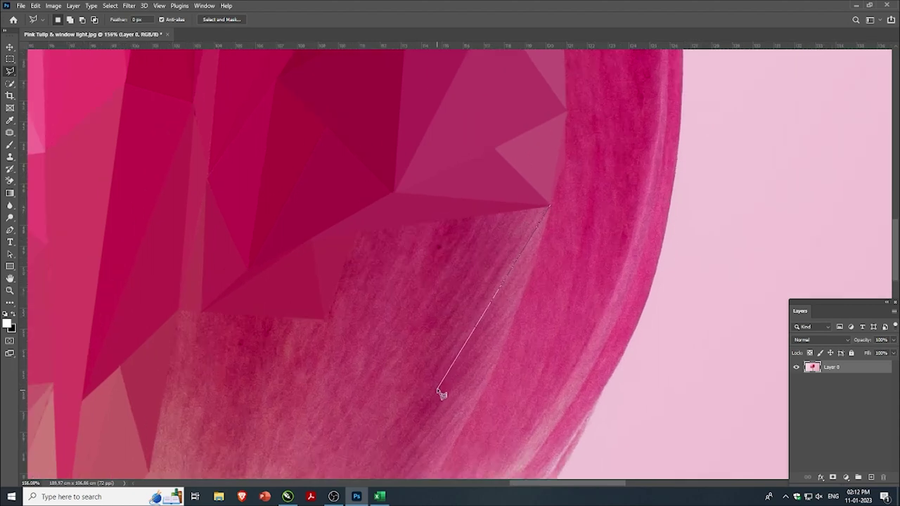
left_click(517, 313)
left_click(548, 207)
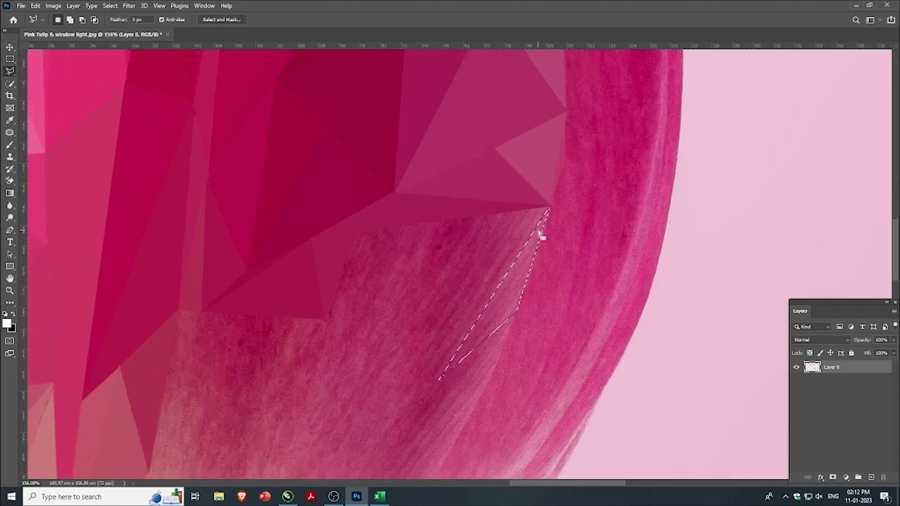
key("ctrl+f")
key("ctrl+d")
- Average-fill a triangle below the facets reaching out to the petal edge
scroll(464, 239, "down", 1)
left_click(385, 228)
left_click(452, 346)
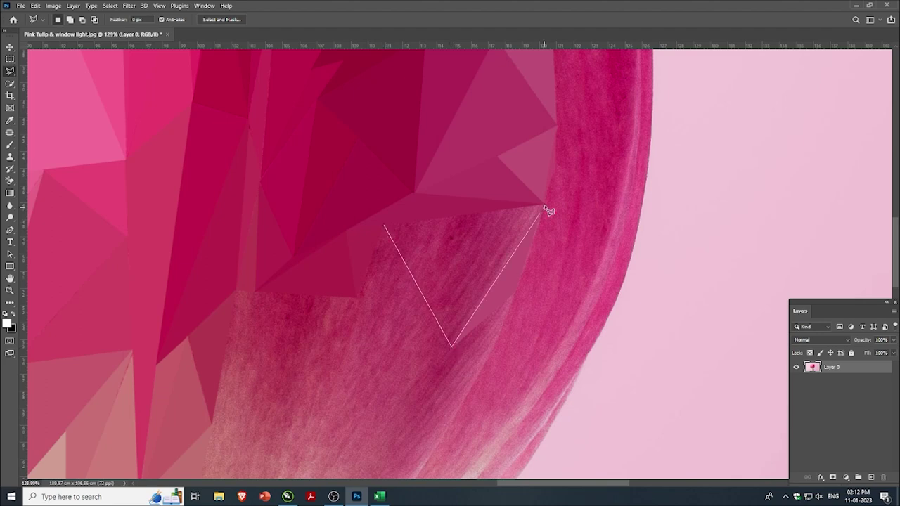
left_click(543, 204)
left_click(385, 229)
key("ctrl+f")
key("ctrl+d")
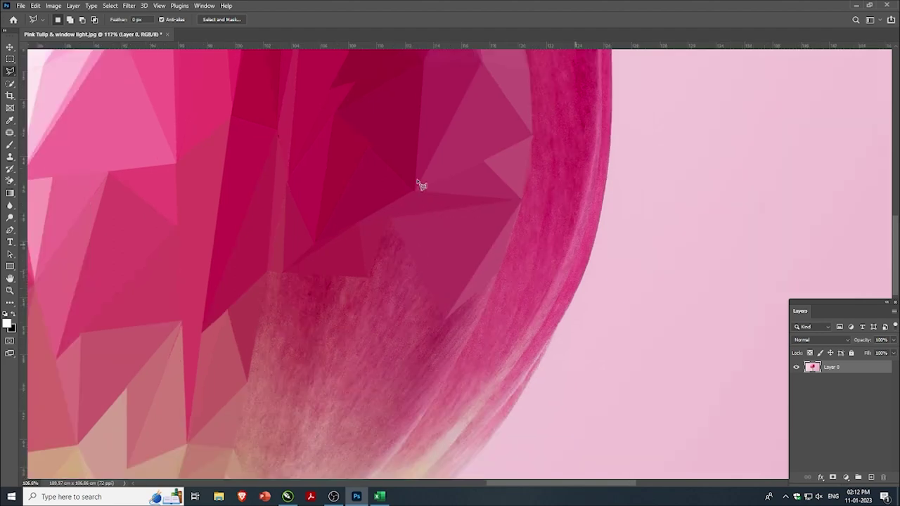
- Turn a triangle from a facet corner toward the petal edge into flat colour
scroll(418, 185, "up", 2)
left_click(412, 185)
left_click(381, 262)
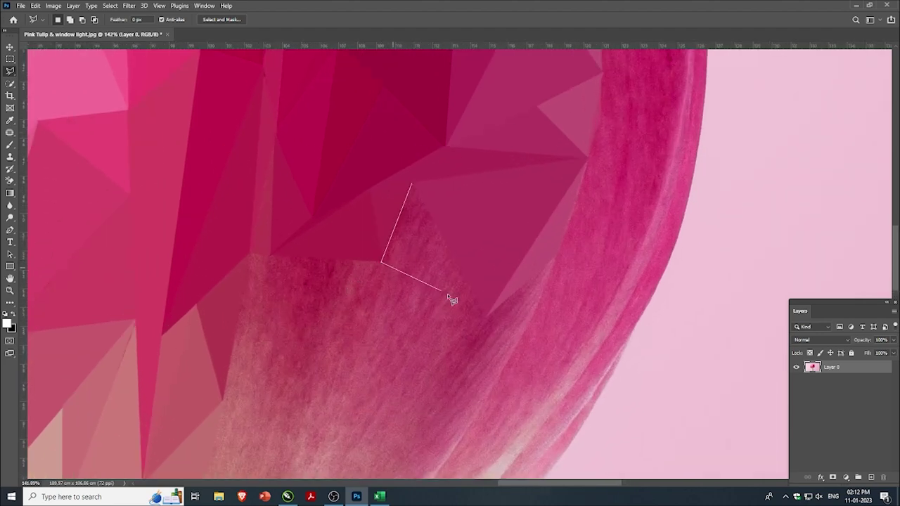
left_click(486, 316)
left_click(412, 185)
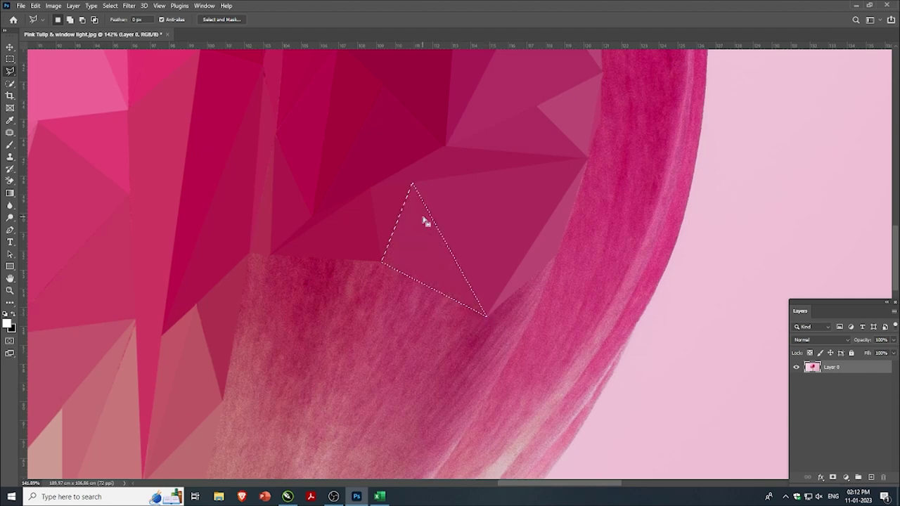
key("ctrl+f")
key("ctrl+d")
- Flatten a thin triangle on the left side of the lower petal
scroll(276, 229, "up", 1)
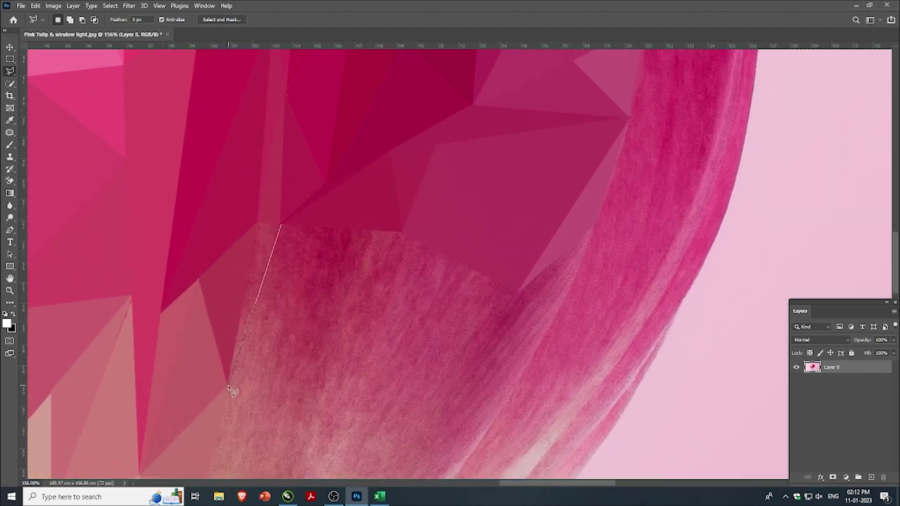
left_click(229, 384)
double_click(283, 226)
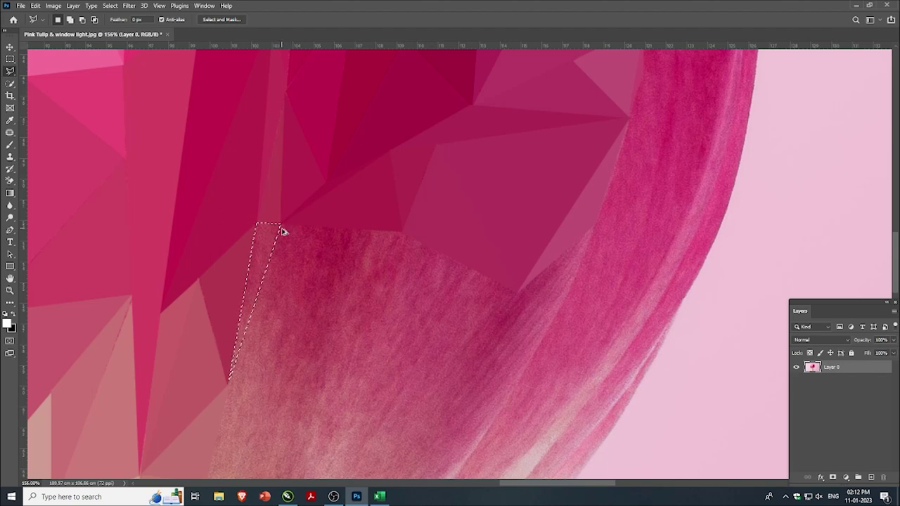
key("ctrl+f")
key("ctrl+d")
- Average-fill a triangle further down the lower petal from a facet corner
scroll(284, 211, "down", 1)
scroll(271, 281, "down", 1)
scroll(274, 253, "down", 1)
left_click(282, 208)
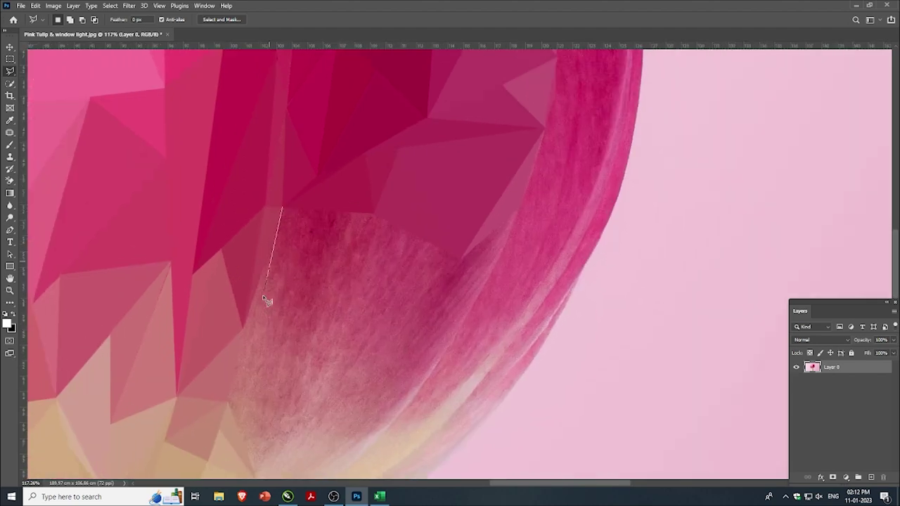
left_click(244, 326)
left_click(374, 210)
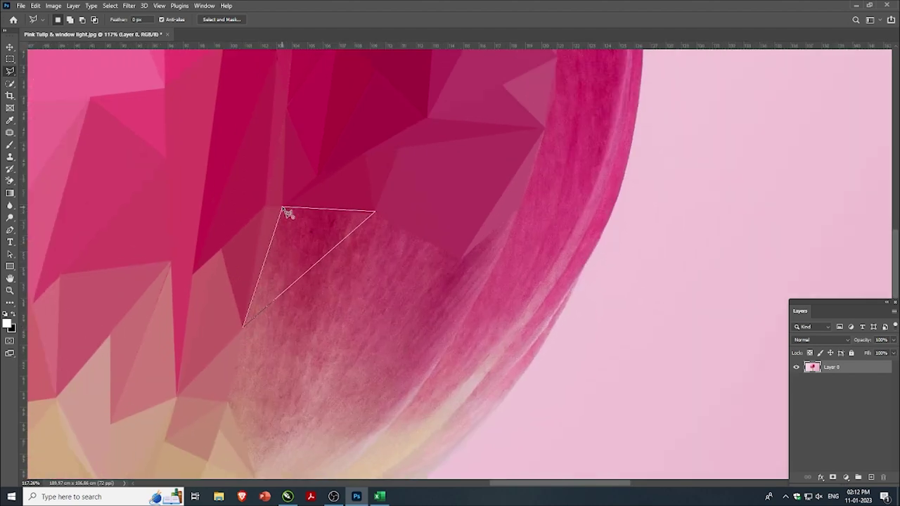
left_click(283, 208)
key("ctrl+f")
key("ctrl+d")
- Flatten the adjoining triangle in the lower petal to its average colour
scroll(286, 218, "down", 1)
scroll(261, 303, "up", 1)
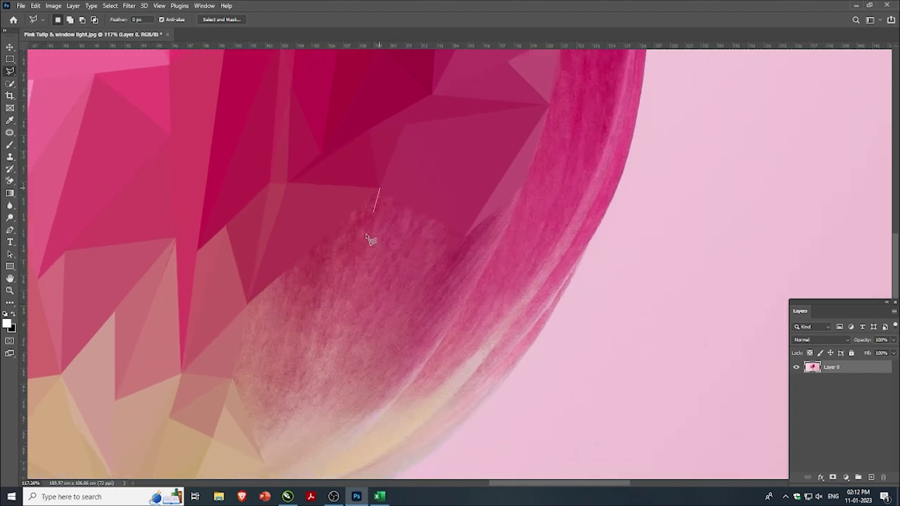
left_click(355, 279)
left_click(249, 304)
left_click(378, 193)
key("ctrl+f")
key("ctrl+d")
- Average-fill a triangle from a facet corner out toward the petal edge
left_click(378, 189)
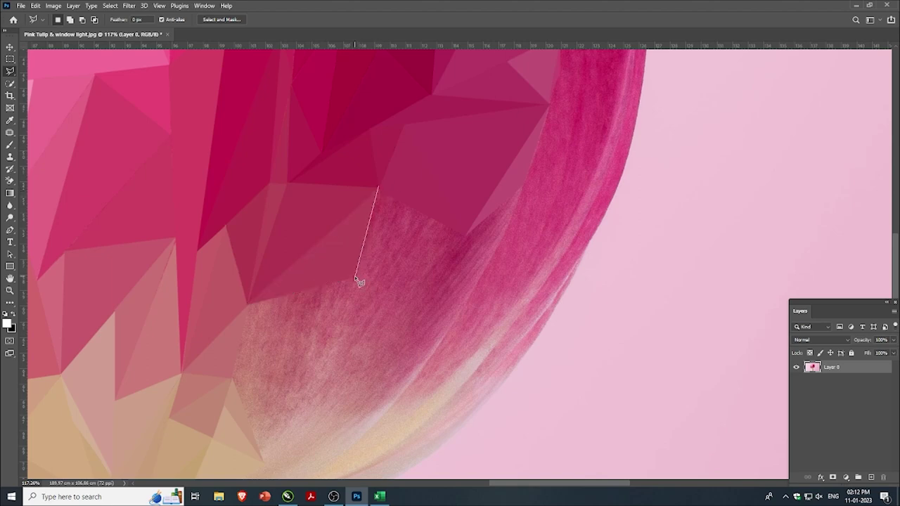
left_click(356, 276)
left_click(467, 239)
left_click(378, 188)
key("ctrl+f")
key("ctrl+d")
- Flatten two more triangles along the upper right of the lower petal
scroll(419, 253, "up", 2)
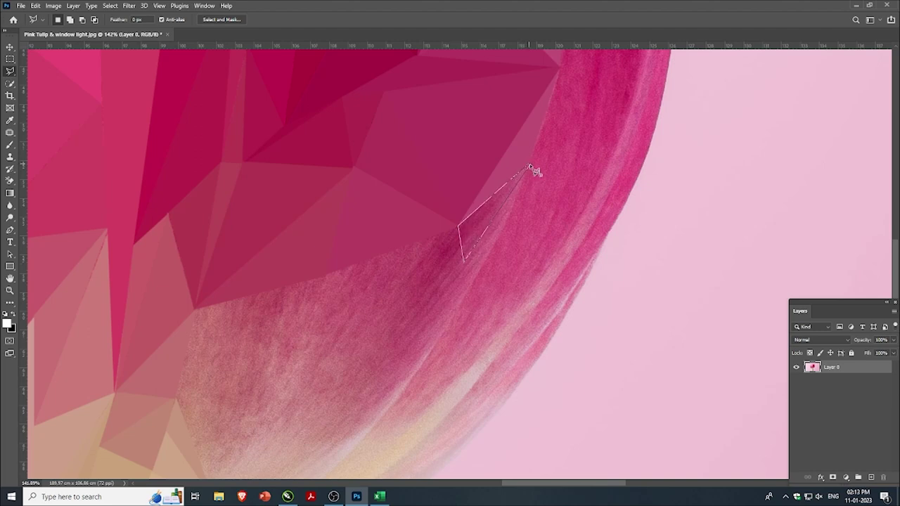
left_click(533, 170)
key("ctrl+f")
key("ctrl+d")
scroll(472, 191, "down", 2)
scroll(475, 207, "up", 1)
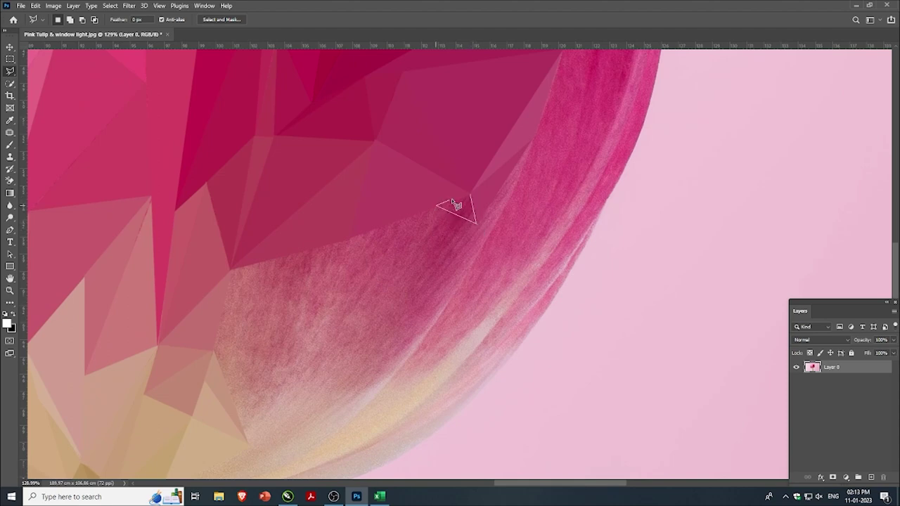
left_click(469, 194)
key("ctrl+f")
key("ctrl+d")
- Fill a thin triangle and the narrow sliver along the right petal edge with flat colour
left_click(534, 140)
key("ctrl+f")
key("ctrl+d")
left_click(478, 258)
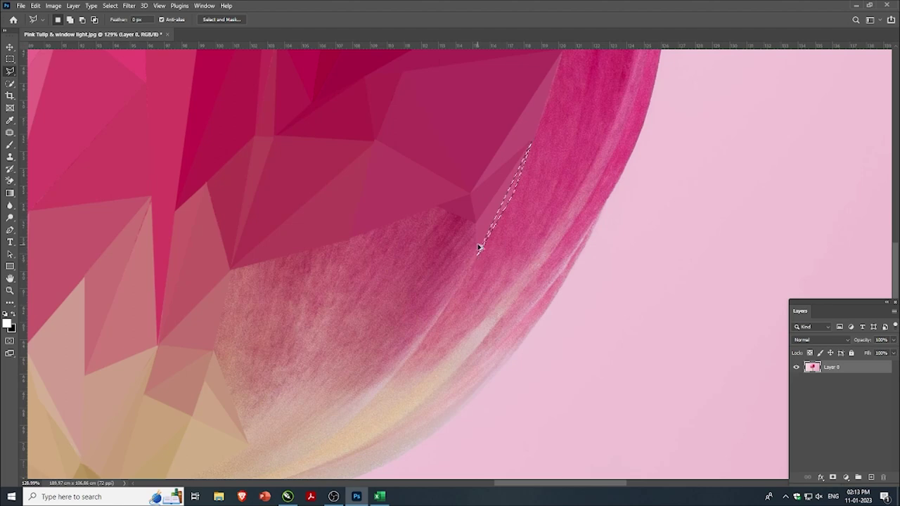
key("ctrl+f")
key("ctrl+d")
- Average-fill a triangle reaching down toward the pale petal base
left_click(230, 270)
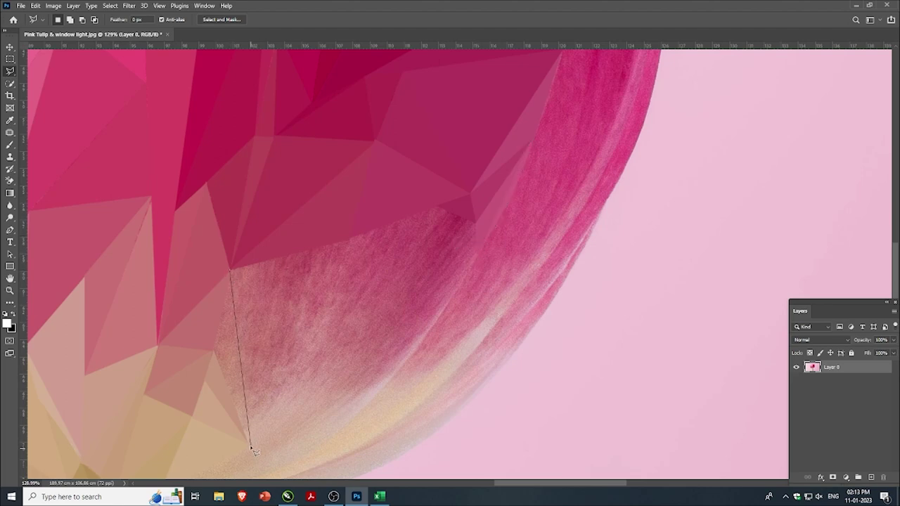
left_click(232, 273)
key("ctrl+f")
key("ctrl+d")
scroll(268, 207, "down", 2)
- Flatten the first triangles reaching from the left facet corner into the lower petal to their average colour
scroll(253, 394, "up", 1)
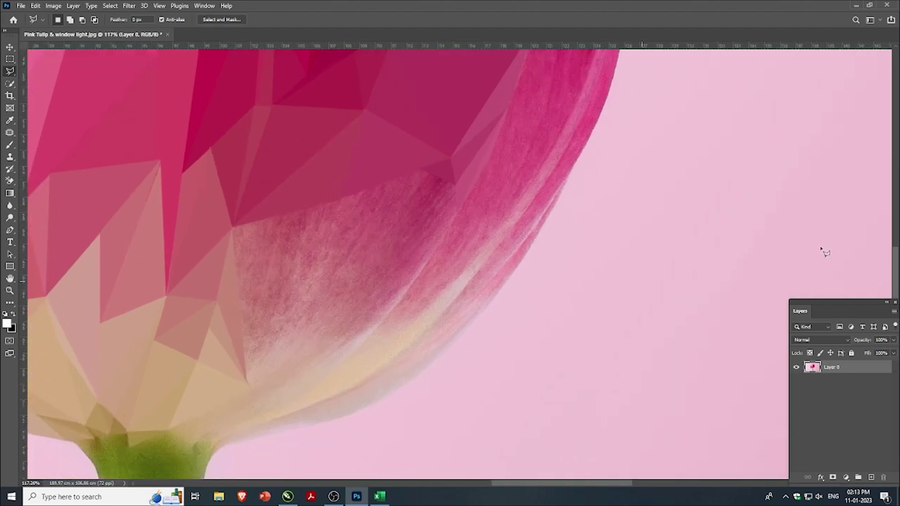
left_click(233, 227)
left_click(385, 275)
left_click(233, 226)
key("ctrl+f")
key("ctrl+d")
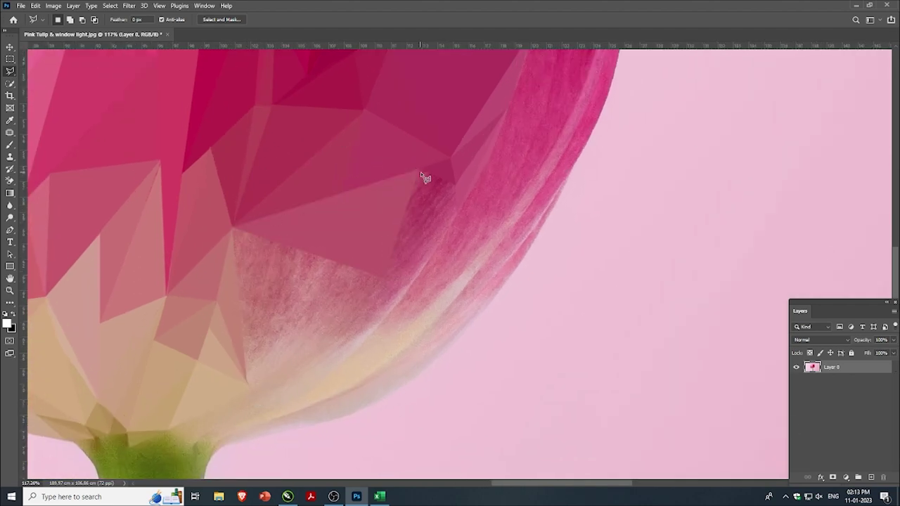
left_click(384, 275)
left_click(422, 168)
key("ctrl+f")
key("ctrl+d")
double_click(458, 181)
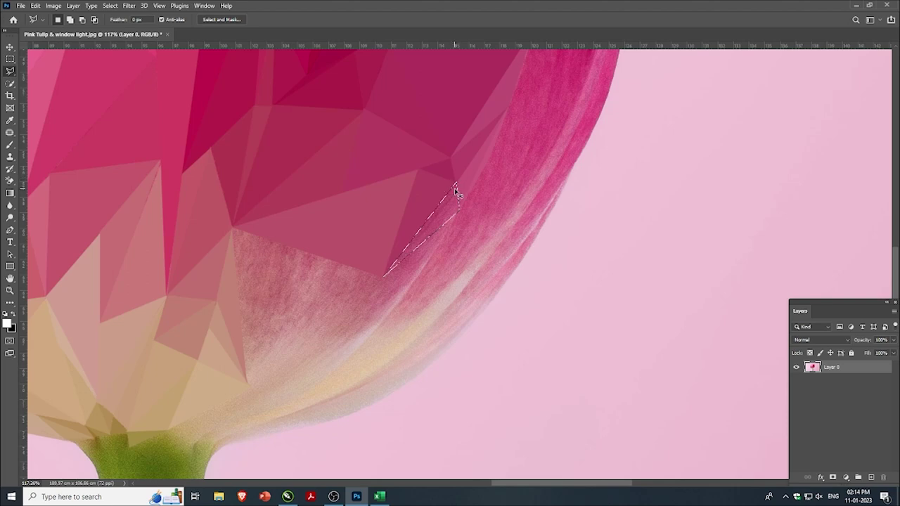
key("ctrl+f")
key("ctrl+d")
- Average-fill two more narrow triangles running from the left side to the petal edge
left_click(235, 231)
left_click(383, 275)
left_click(237, 239)
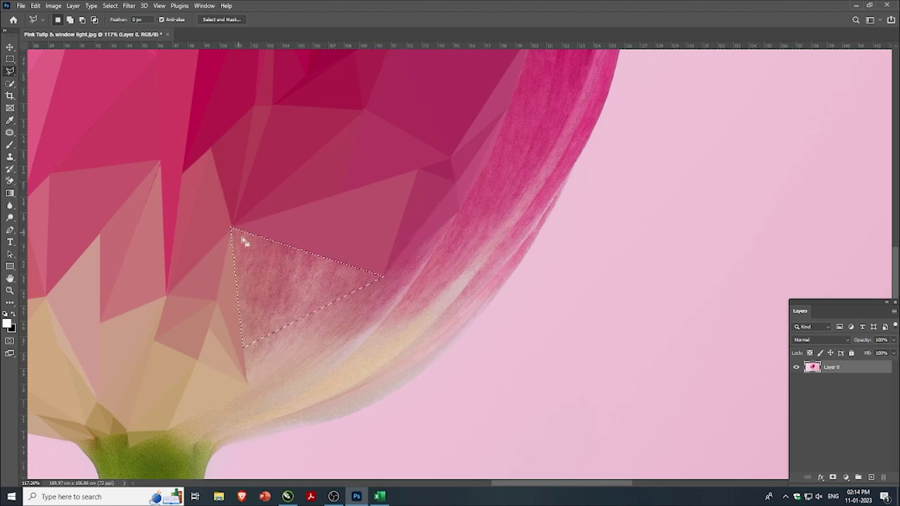
key("ctrl+f")
key("ctrl+d")
scroll(256, 333, "down", 1)
left_click(243, 325)
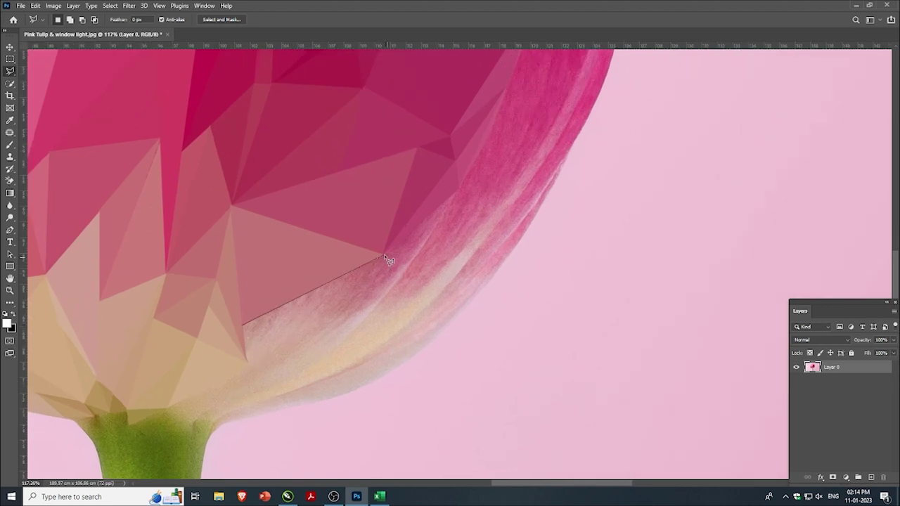
left_click(381, 256)
left_click(246, 332)
key("ctrl+f")
key("ctrl+d")
- Outline small triangles near the top of the stem and on the cream petal base
scroll(247, 332, "down", 2)
scroll(189, 391, "up", 1)
scroll(190, 390, "up", 1)
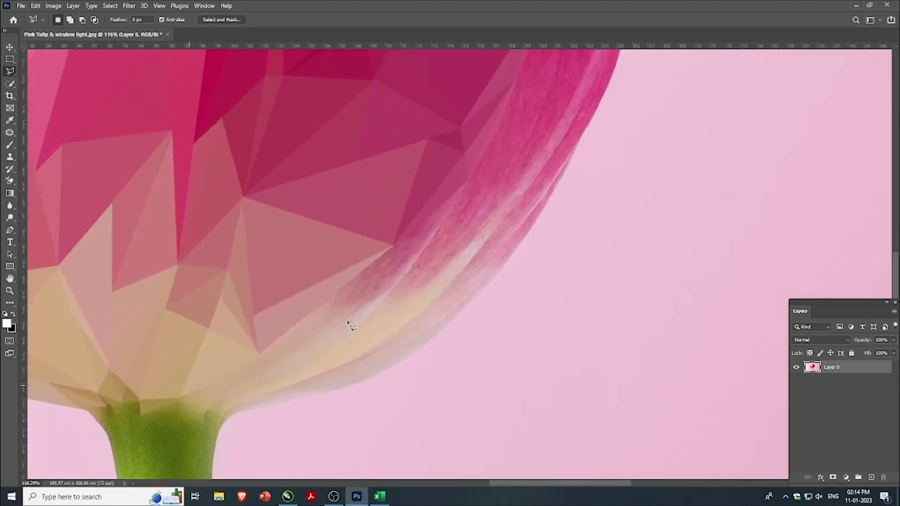
scroll(166, 411, "up", 1)
left_click(163, 407)
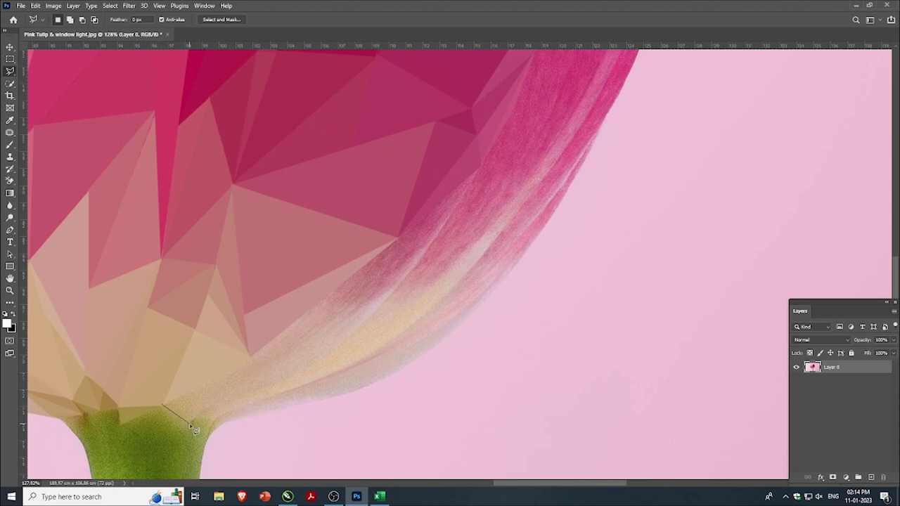
left_click(199, 388)
left_click(166, 410)
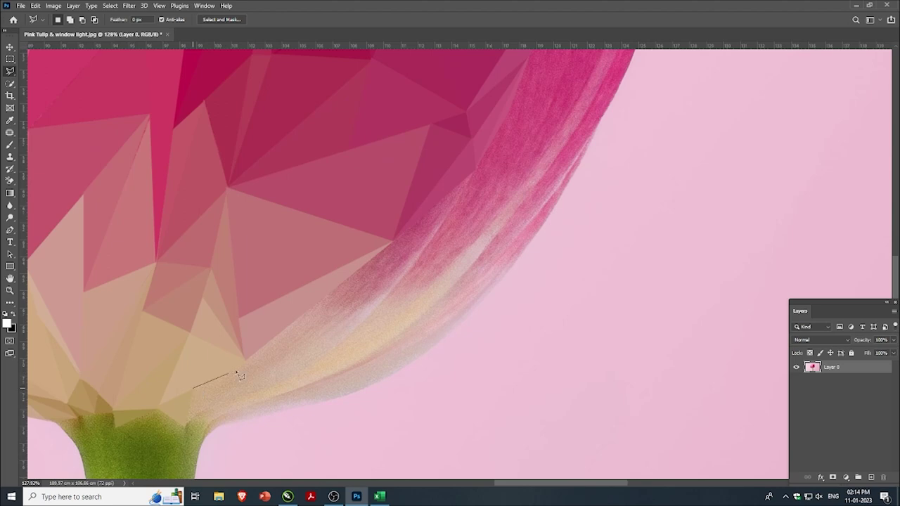
left_click(245, 361)
left_click(184, 426)
left_click(194, 389)
scroll(294, 352, "down", 1)
scroll(294, 352, "up", 1)
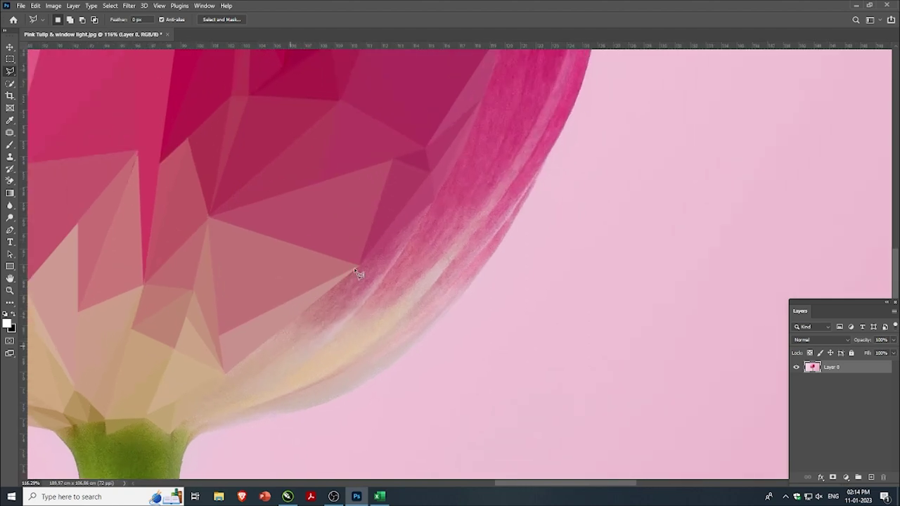
- Trace further triangle outlines in the lower petal, discarding the small one near the stem base
left_click(358, 267)
left_click(345, 319)
left_click(271, 336)
left_click(358, 266)
scroll(267, 338, "down", 1)
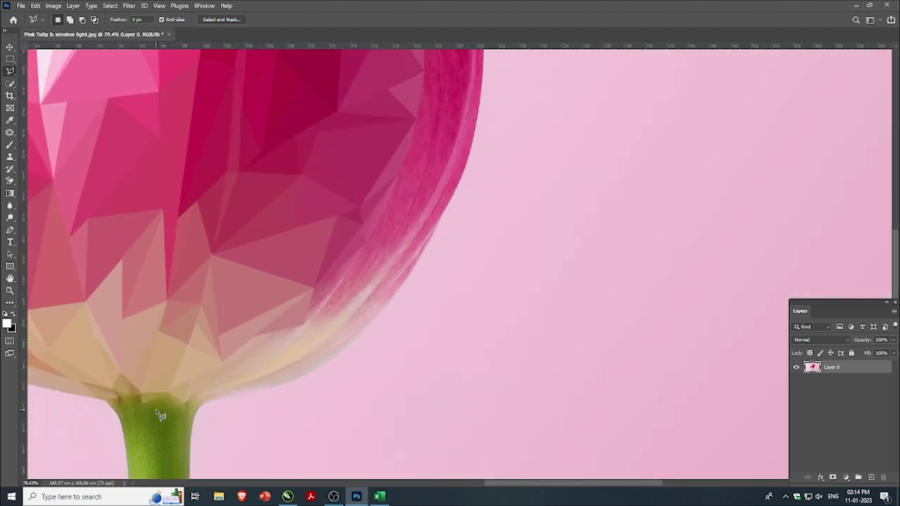
scroll(183, 401, "down", 1)
scroll(276, 353, "up", 3)
left_click(303, 311)
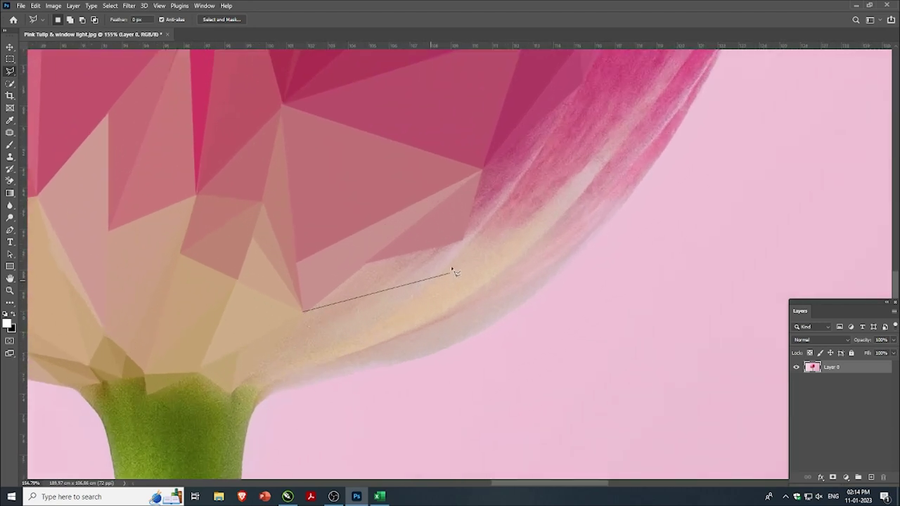
left_click(462, 240)
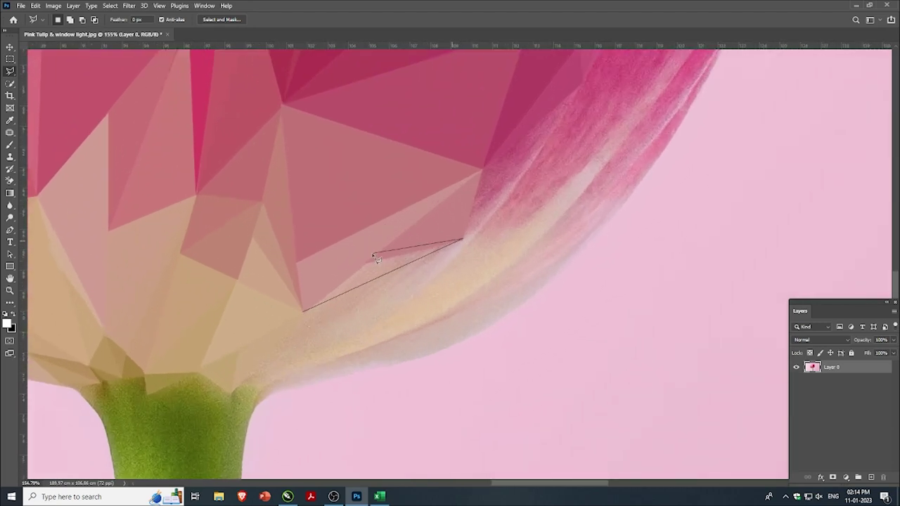
left_click(304, 312)
scroll(292, 349, "down", 1)
scroll(291, 348, "up", 2)
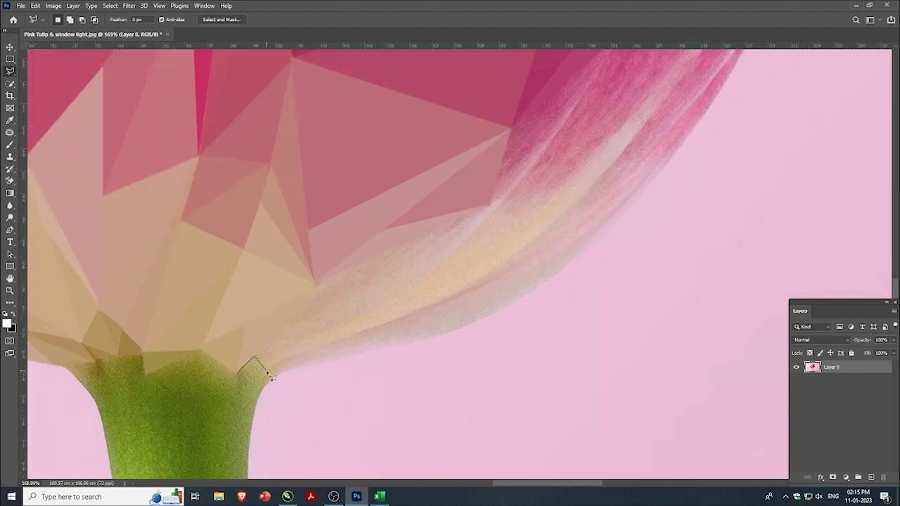
left_click(241, 379)
- Fill a cream-area triangle and a triangle from the pink petal edge with their average colours
left_click(252, 354)
left_click(316, 284)
left_click(255, 355)
key("ctrl+f")
key("ctrl+d")
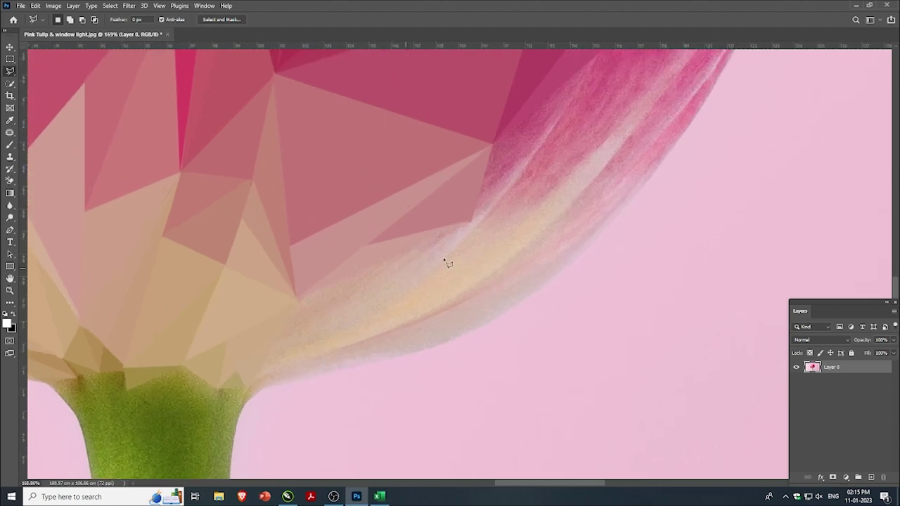
left_click(470, 222)
left_click(315, 321)
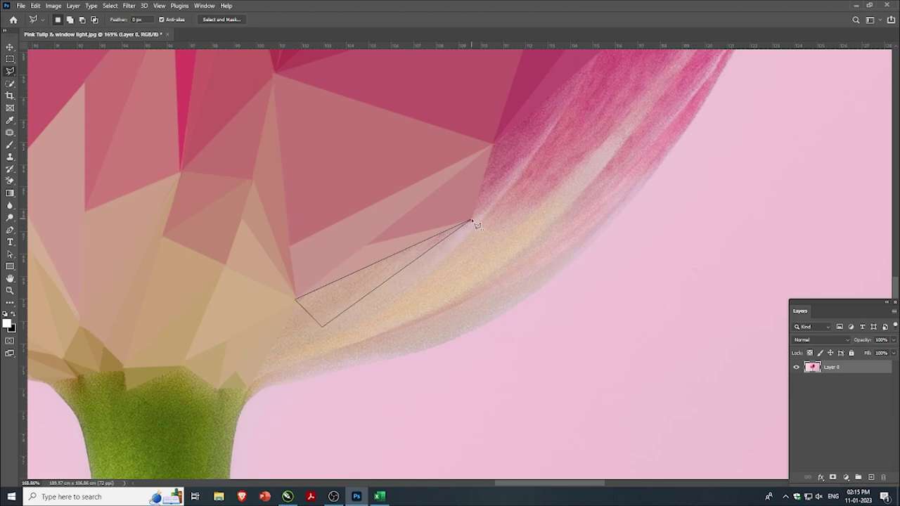
left_click(470, 222)
key("ctrl+f")
key("ctrl+d")
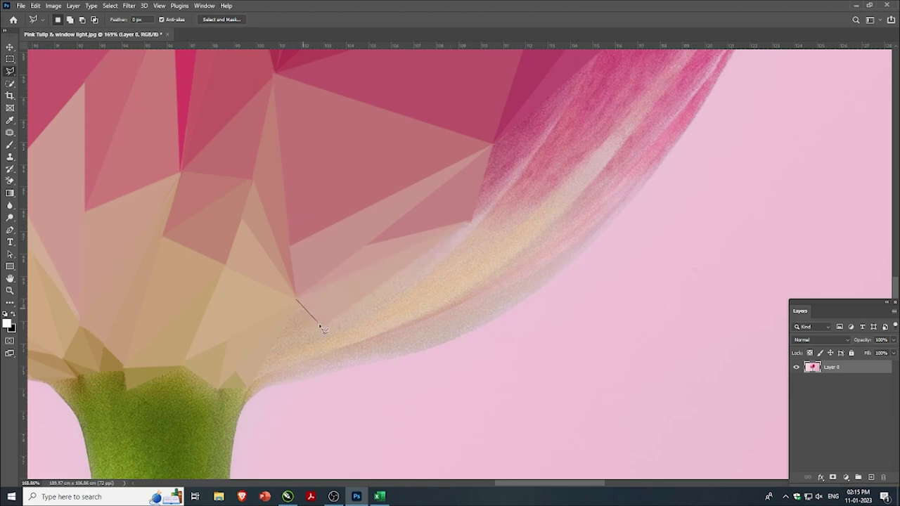
- Average-fill a triangle below the last facet and a long sliver from the petal edge
left_click(320, 327)
left_click(250, 385)
left_click(295, 301)
key("ctrl+f")
key("ctrl+d")
scroll(442, 267, "up", 1, "alt")
left_click(477, 216)
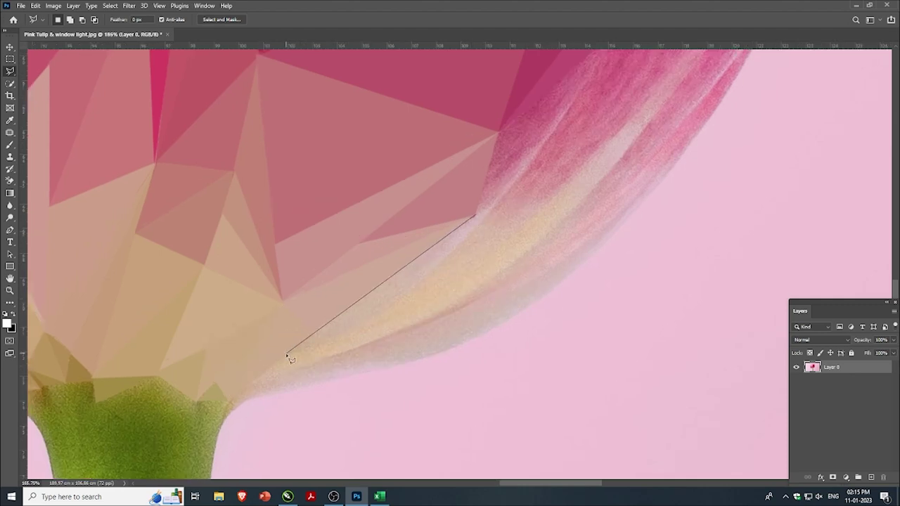
left_click(287, 352)
left_click(364, 327)
left_click(477, 215)
key("ctrl+f")
key("ctrl+d")
scroll(295, 329, "down", 1, "alt")
- Zoom to the right petal and flatten a small triangle at its upper edge to light pink
scroll(276, 378, "down", 1, "alt")
scroll(432, 255, "down", 1, "alt")
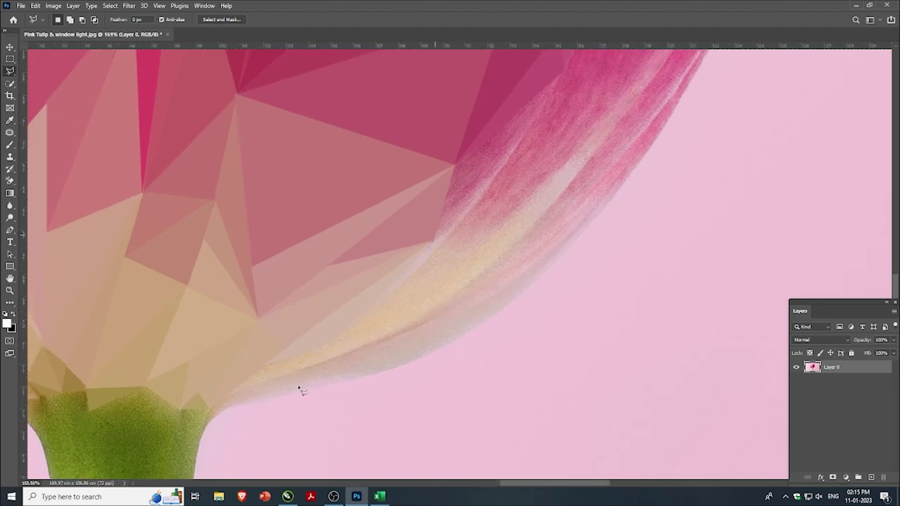
scroll(338, 409, "down", 1, "alt")
scroll(345, 416, "down", 1, "alt")
scroll(344, 416, "down", 1, "alt")
scroll(415, 176, "up", 1, "alt")
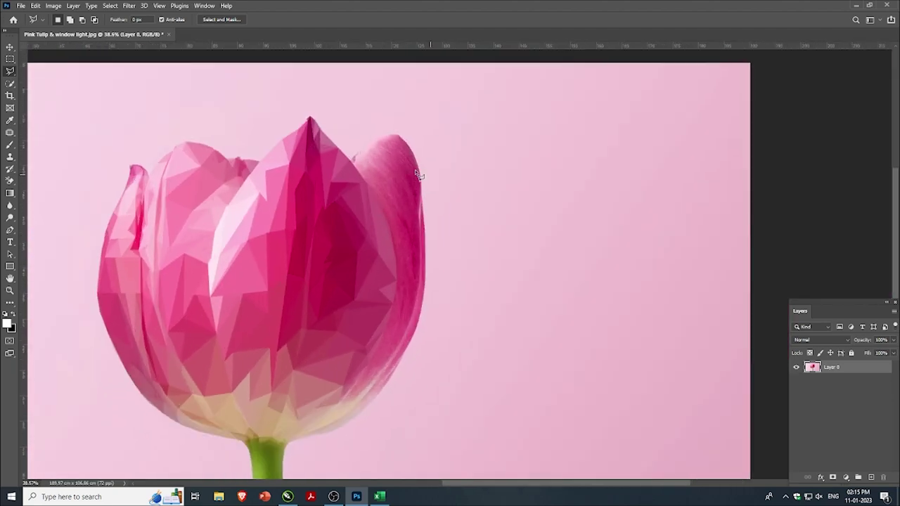
scroll(371, 146, "up", 1, "alt")
scroll(367, 146, "up", 1, "alt")
scroll(340, 161, "up", 1, "alt")
scroll(330, 128, "up", 1, "alt")
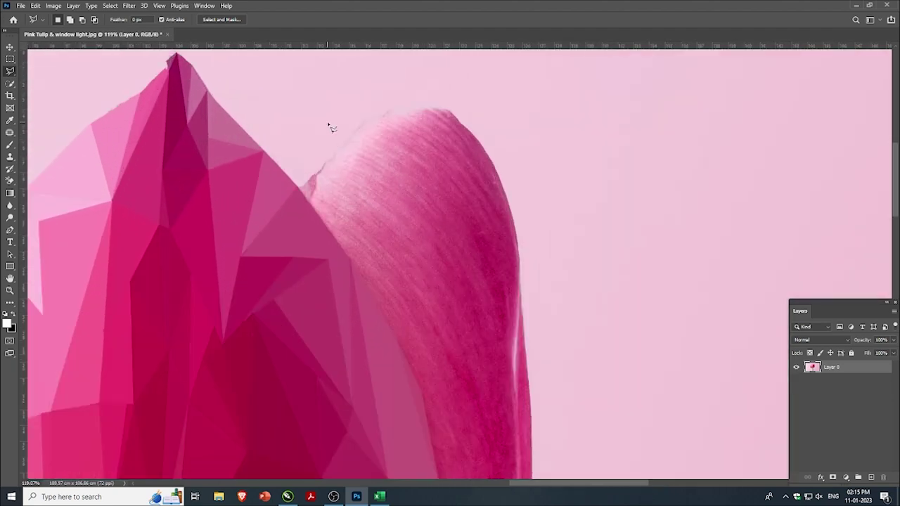
scroll(313, 200, "up", 1, "alt")
left_click(295, 192)
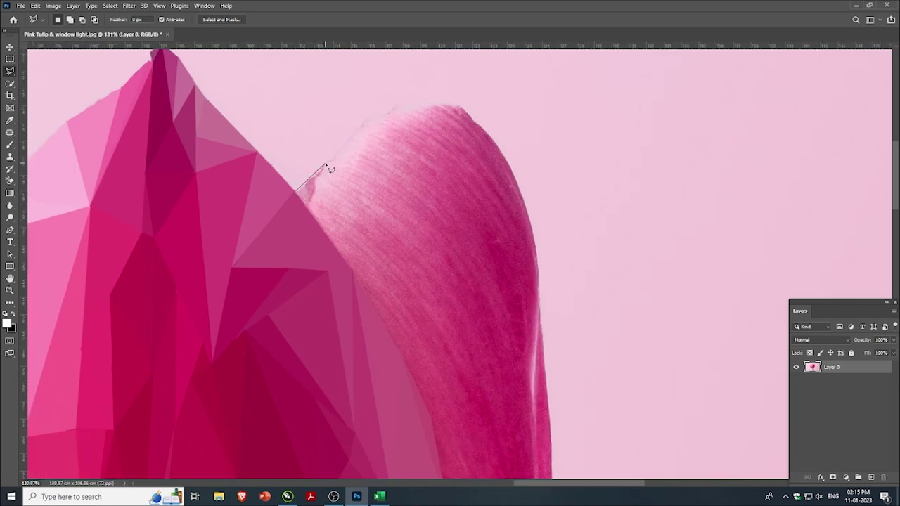
left_click(324, 165)
left_click(325, 166)
key("ctrl+alt+f")
key("ctrl+d")
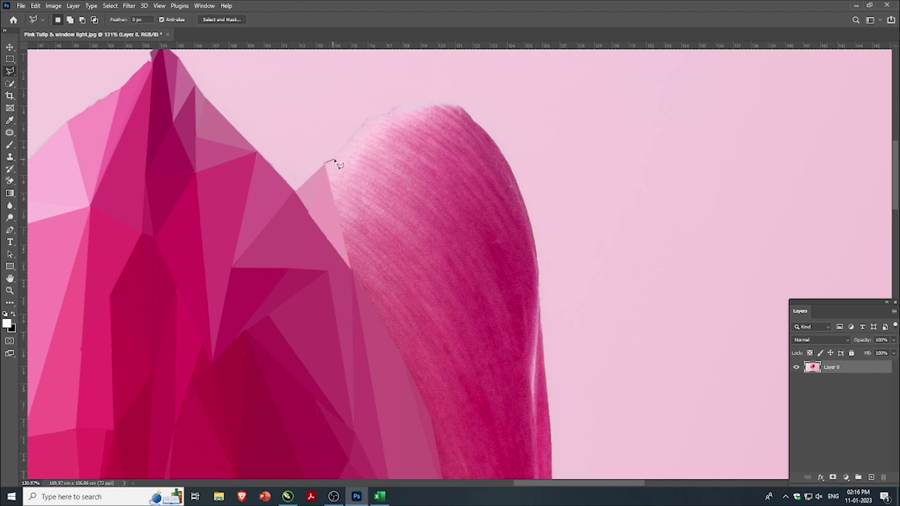
- Average-fill two thin slivers, one down the petal edge and one along its upper edge
left_click(335, 160)
left_click(349, 268)
left_click(326, 162)
key("ctrl+alt+f")
key("ctrl+d")
left_click(335, 152)
left_click(380, 139)
double_click(336, 163)
key("ctrl+alt+f")
key("ctrl+d")
- Try several triangle outlines near the petal top, cancelling an unfinished one with Escape
left_click(333, 152)
left_click(369, 120)
left_click(335, 151)
left_click(334, 161)
left_click(341, 204)
left_click(335, 162)
left_click(378, 138)
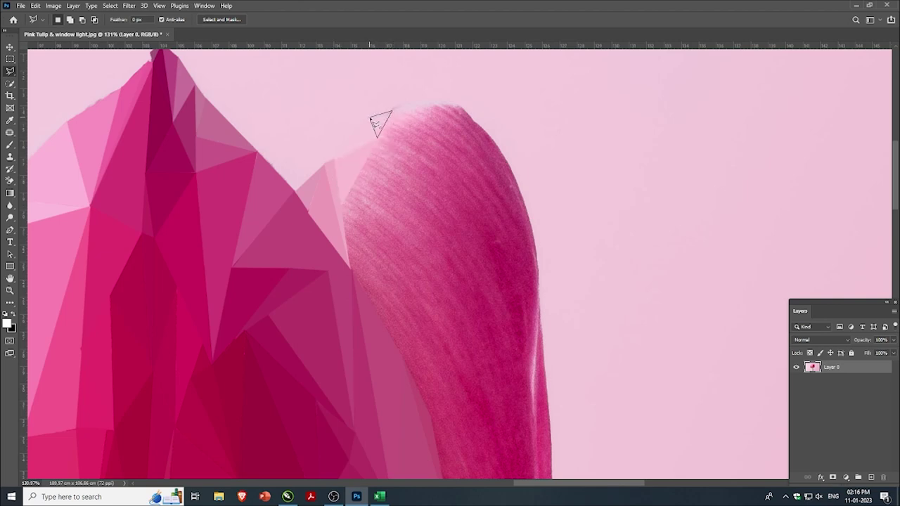
left_click(372, 119)
key("Escape")
left_click(432, 104)
double_click(395, 113)
- Fill two triangles running from the petal tip down-left with their average light pink
left_click(436, 104)
left_click(376, 138)
key("ctrl+f")
key("ctrl+d")
left_click(400, 190)
left_click(342, 204)
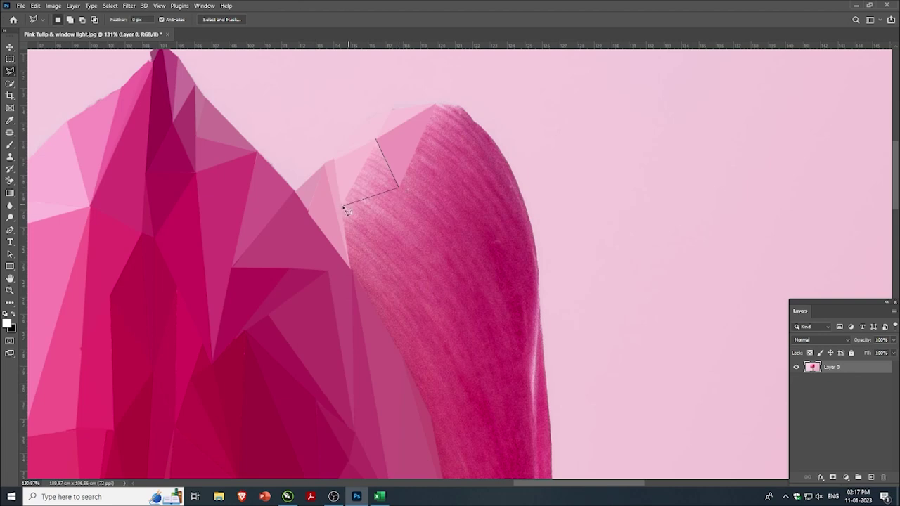
left_click(376, 137)
key("ctrl+f")
key("ctrl+d")
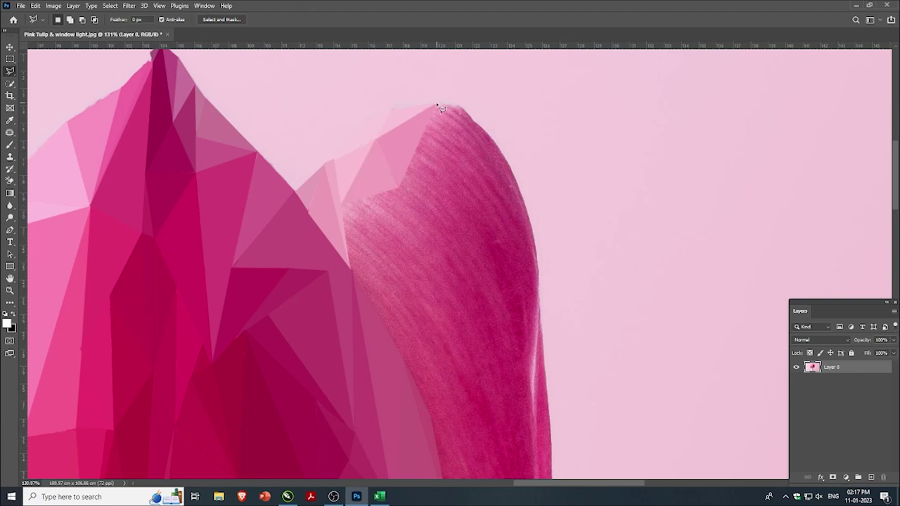
- Flatten the large triangles below the petal tip, joined to the lower facet corner, to pink
left_click(398, 187)
left_click(498, 247)
left_click(436, 104)
key("ctrl+f")
key("ctrl+d")
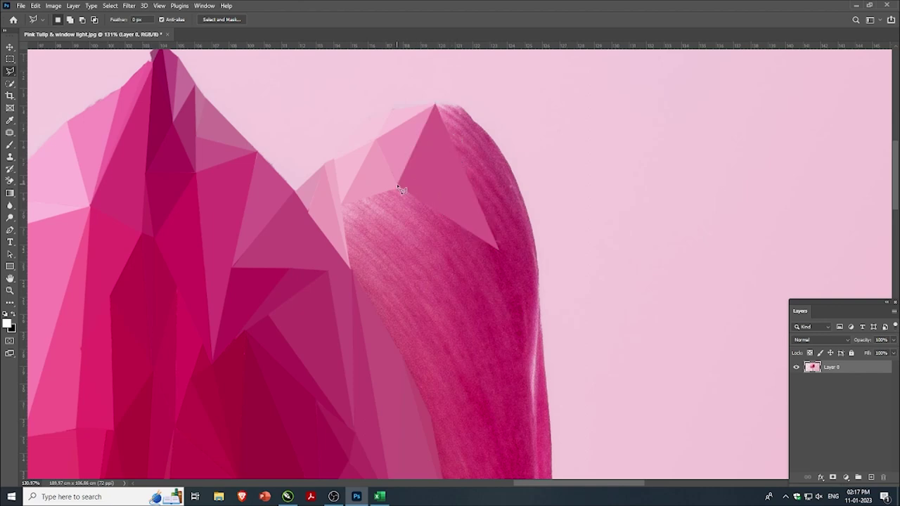
left_click(398, 186)
left_click(498, 249)
left_click(398, 188)
key("ctrl+f")
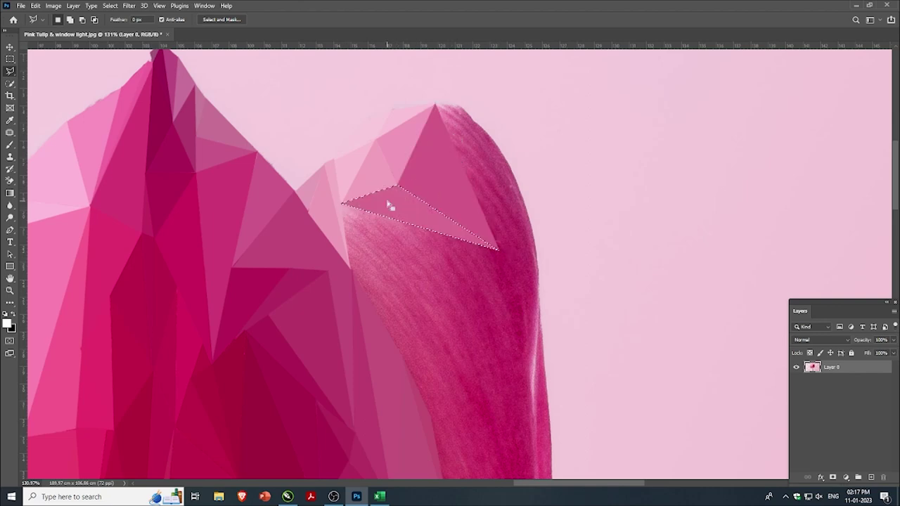
key("ctrl+d")
- Average-fill the last facets along the right edge of the petal tip
left_click(436, 106)
left_click(499, 248)
left_click(437, 106)
key("ctrl+f")
key("ctrl+d")
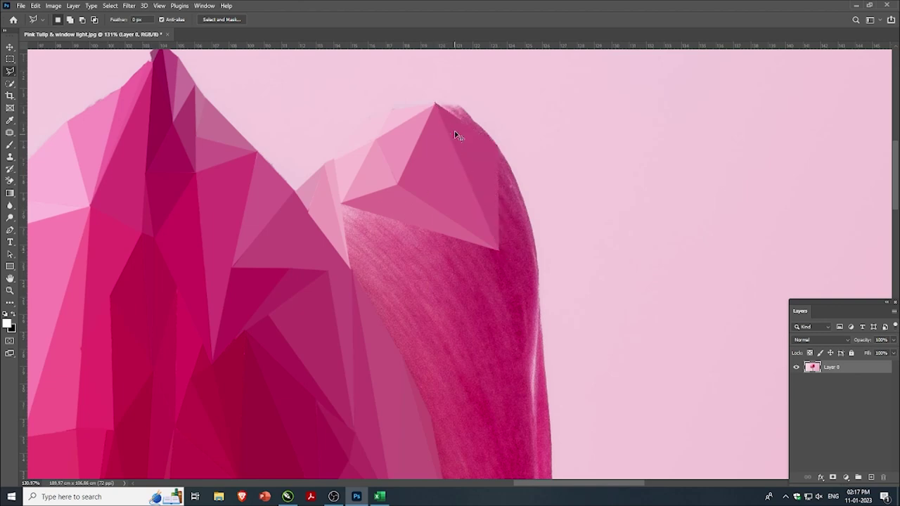
left_click(500, 147)
left_click(436, 105)
key("ctrl+f")
key("ctrl+d")
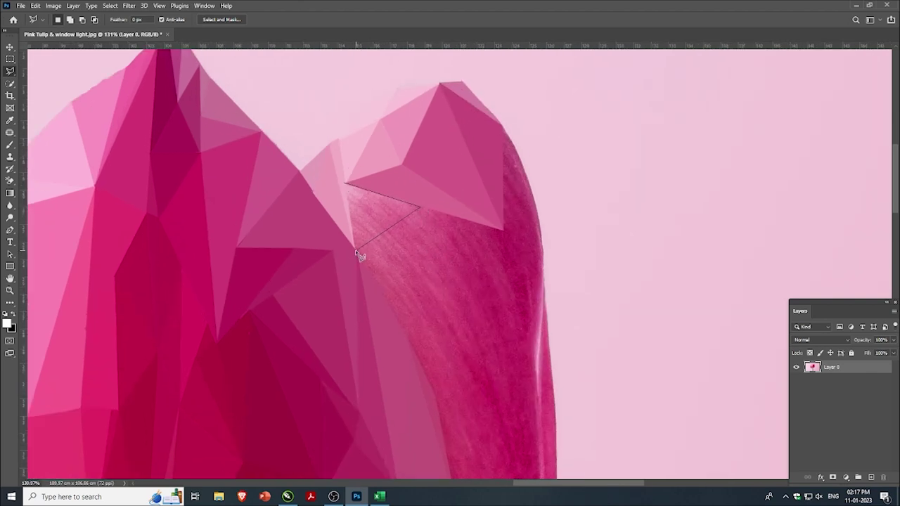
- Finish the triangle beside the existing facets, fill it with its average pink, and discard a stray outline
left_click(356, 249)
left_click(345, 183)
key("ctrl+f")
key("ctrl+d")
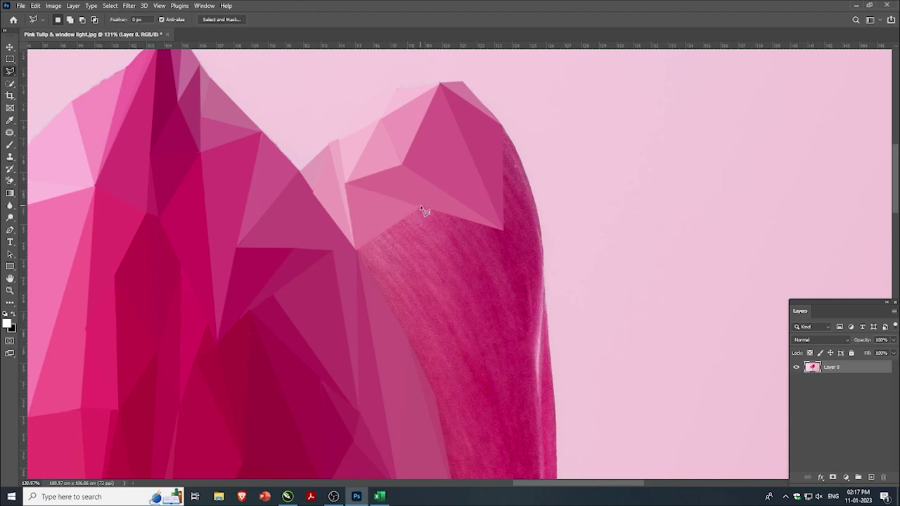
left_click(345, 183)
key("Escape")
- Turn a triangle along the petal's right edge into a flat darker-pink facet
left_click(503, 129)
left_click(503, 231)
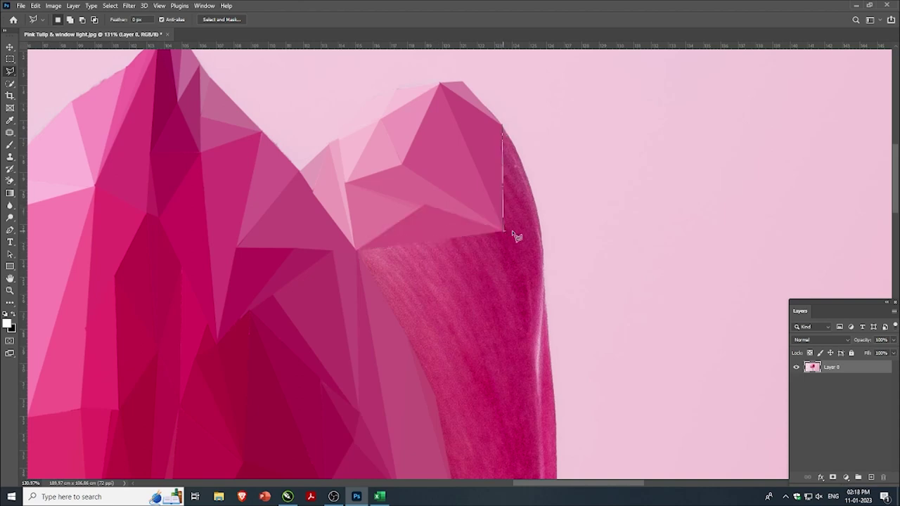
left_click(541, 248)
left_click(507, 133)
key("ctrl+f")
- Flatten a second triangle running from the petal tip down the right edge
left_click(503, 126)
left_click(542, 253)
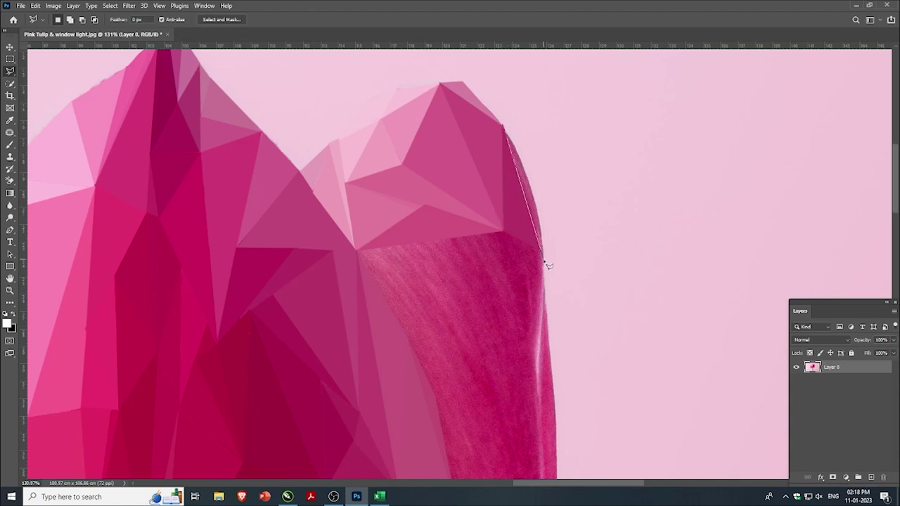
left_click(503, 128)
key("ctrl+f")
- Flatten a larger triangle spanning from the tip across the textured petal area
left_click(502, 124)
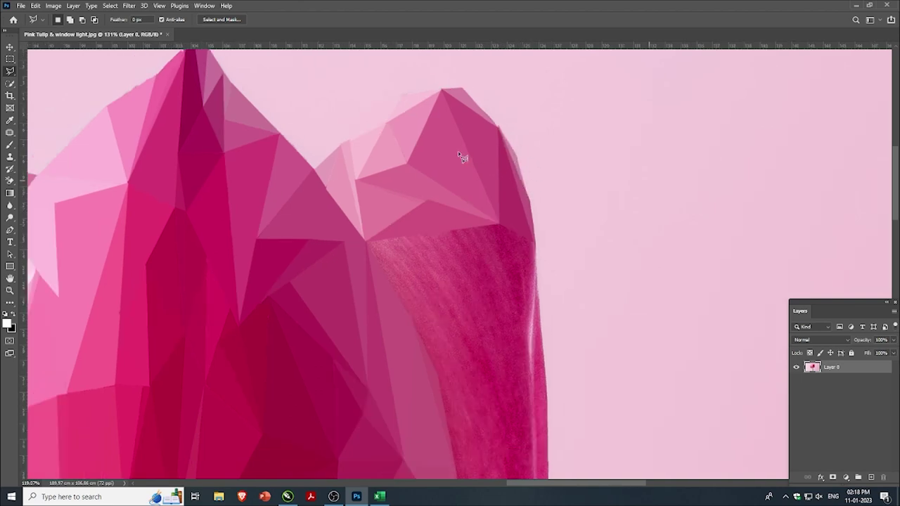
scroll(461, 153, "up", 2)
left_click(503, 205)
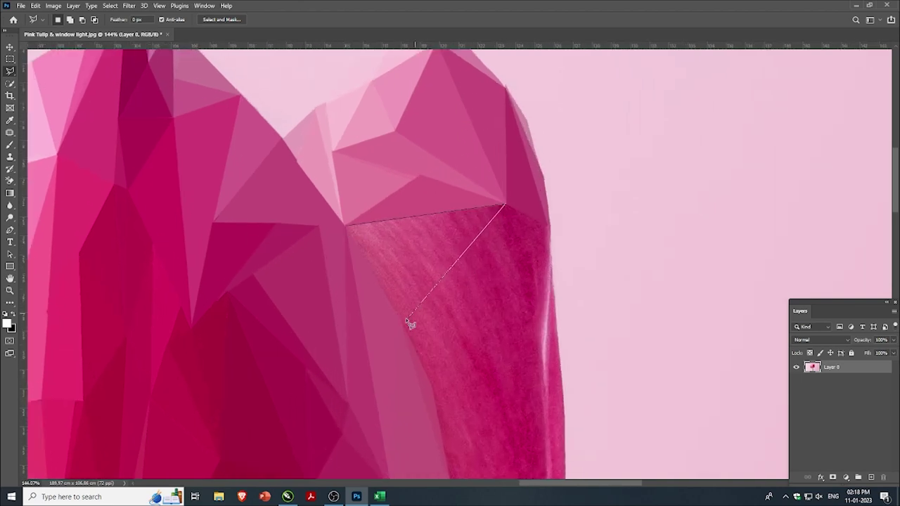
left_click(398, 313)
left_click(347, 226)
key("ctrl+f")
key("ctrl+d")
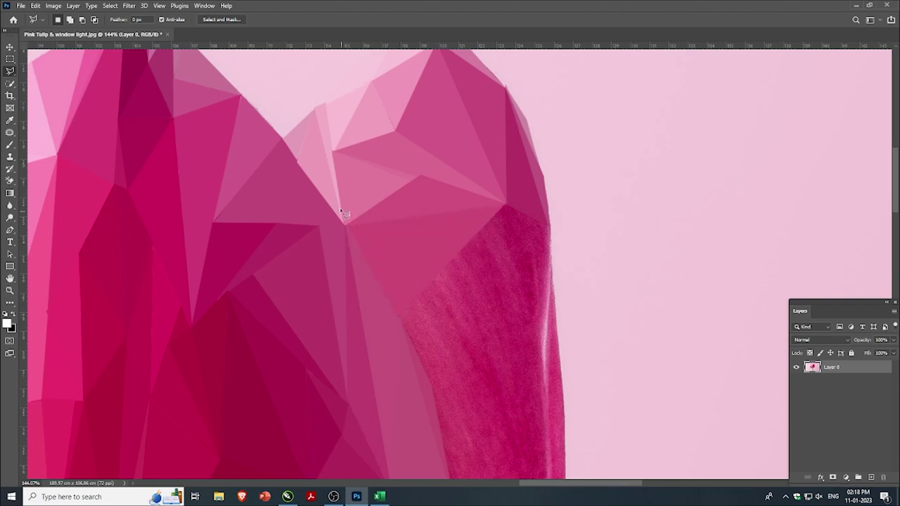
- Add a flat facet at the petal edge between the earlier triangles
scroll(472, 222, "down", 1)
left_click(474, 192)
left_click(414, 252)
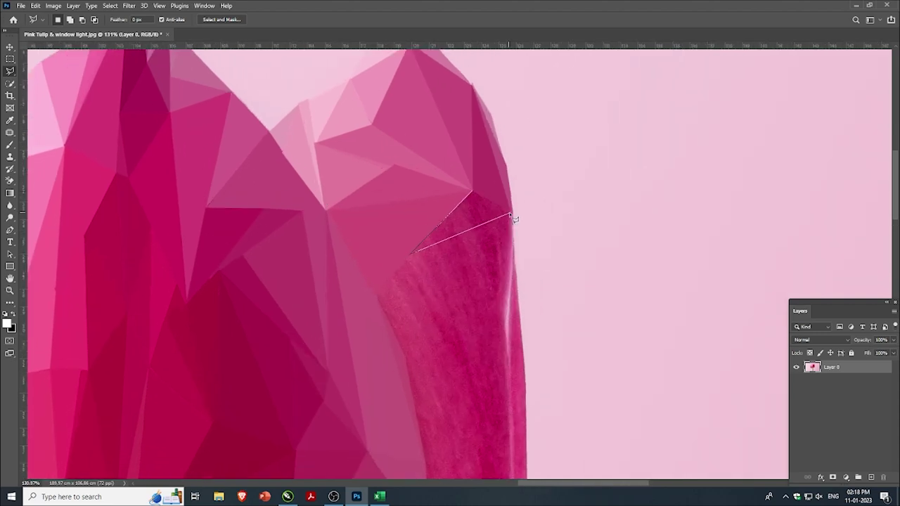
left_click(512, 210)
left_click(475, 194)
key("ctrl+f")
key("ctrl+d")
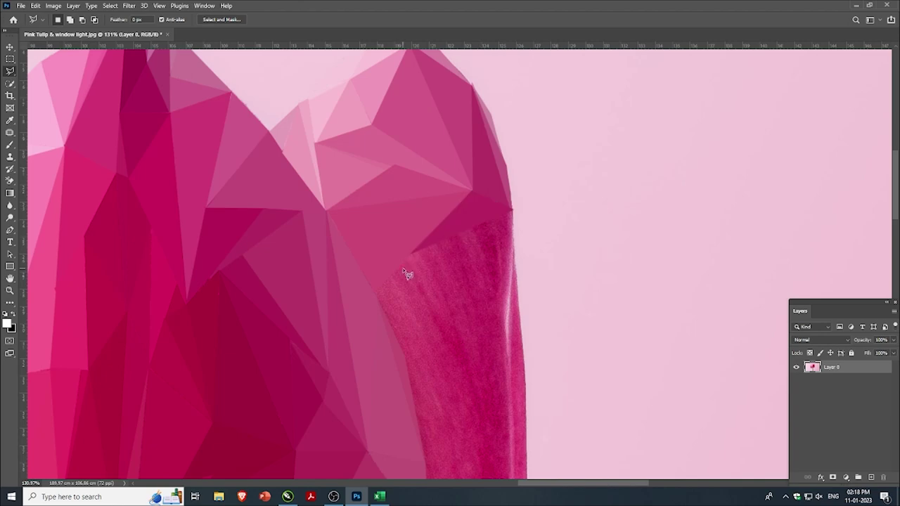
- Flatten the next triangle lower along the petal's right edge
left_click(514, 210)
left_click(513, 241)
left_click(411, 256)
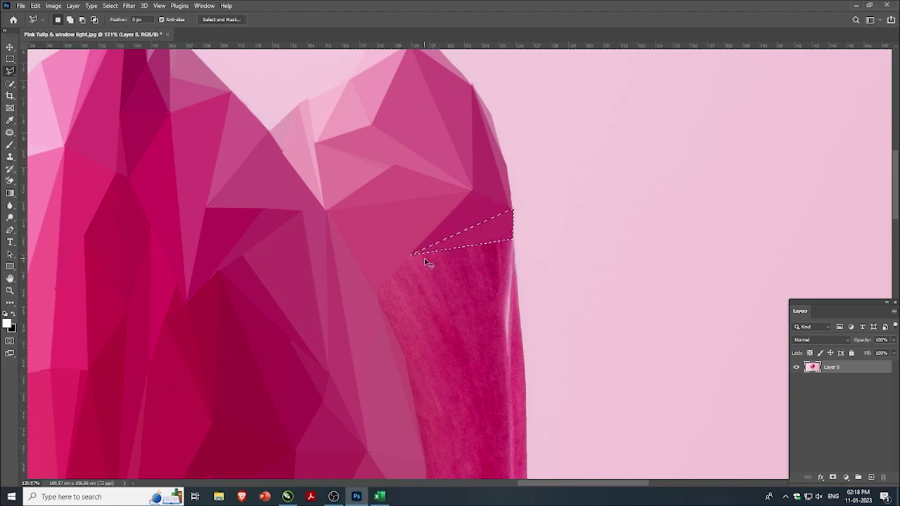
key("ctrl+f")
key("ctrl+d")
scroll(441, 277, "up", 2)
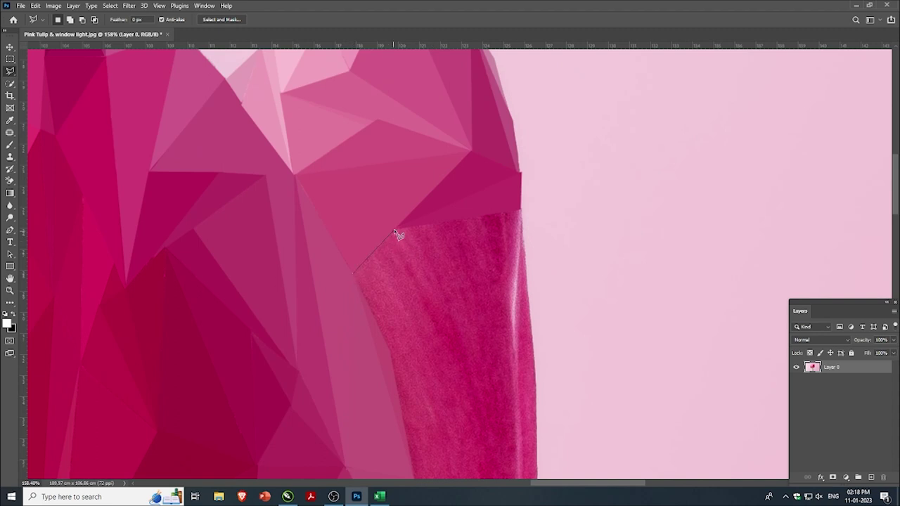
- Average a triangle over the textured petal area into one flat colour
left_click(394, 228)
left_click(484, 213)
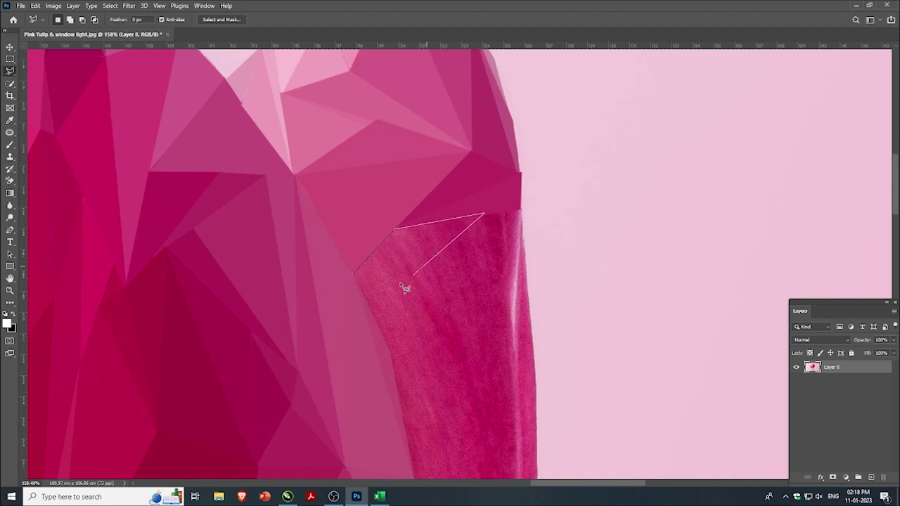
double_click(351, 274)
key("ctrl+f")
key("ctrl+d")
- Flatten an adjacent triangle extending further down over the texture
left_click(484, 215)
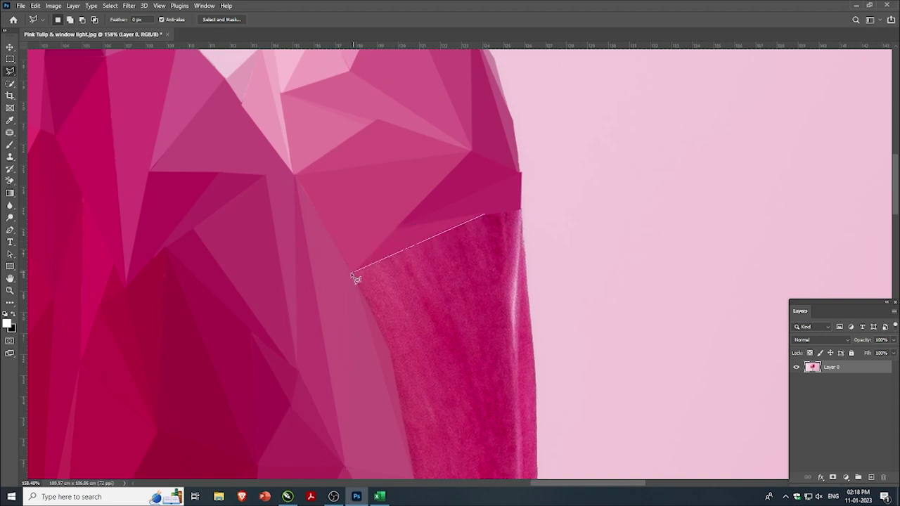
left_click(353, 273)
left_click(391, 348)
left_click(484, 215)
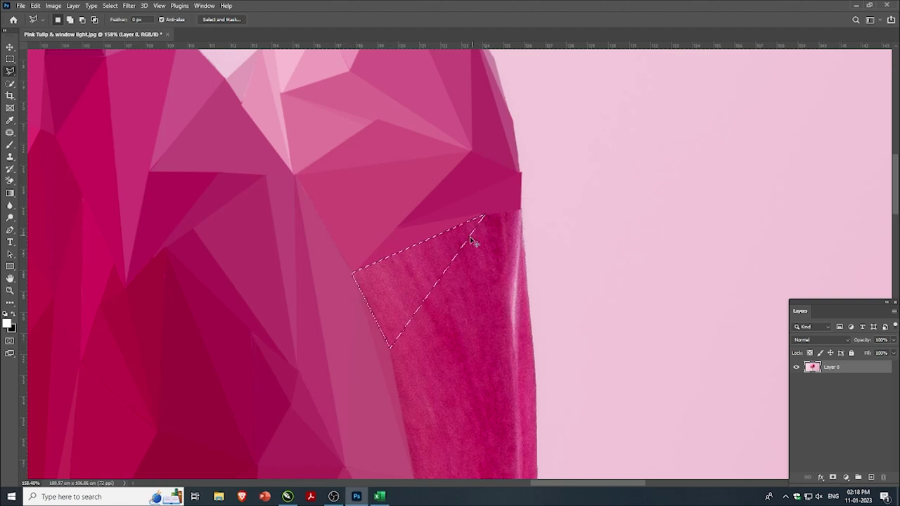
key("ctrl+f")
key("ctrl+d")
scroll(427, 251, "up", 1)
scroll(318, 290, "up", 1)
- Flatten another triangle across the upper petal texture
left_click(315, 284)
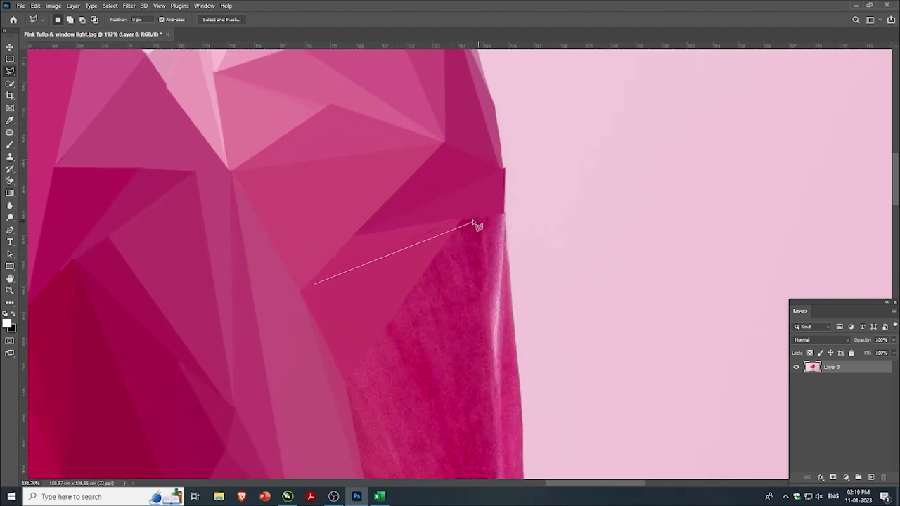
left_click(465, 219)
left_click(315, 287)
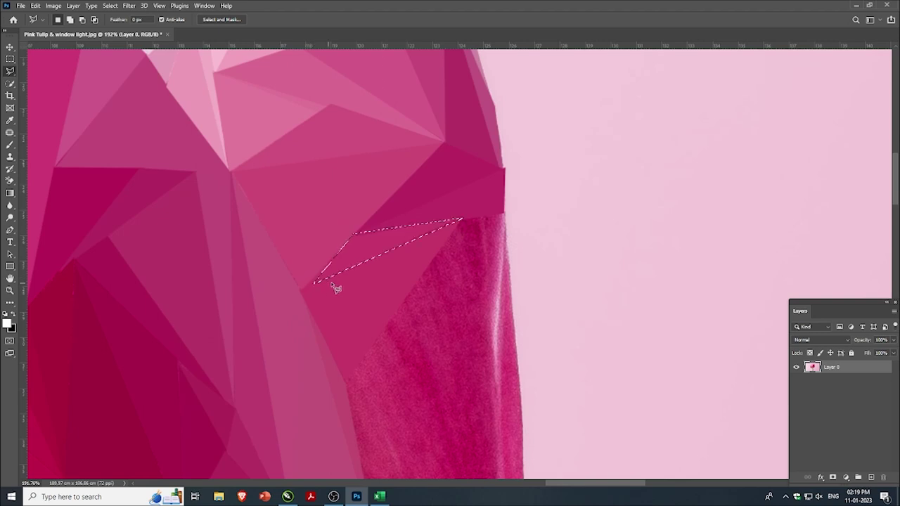
key("ctrl+f")
key("ctrl+d")
scroll(358, 247, "down", 1)
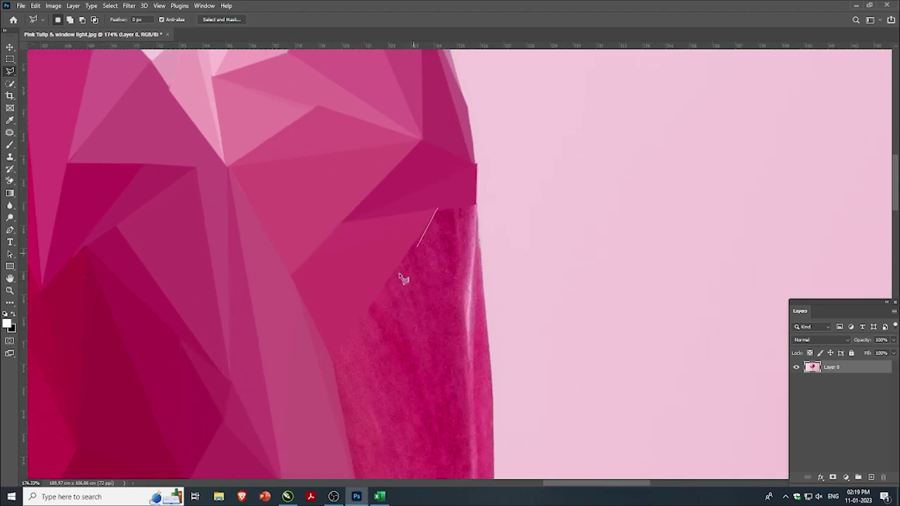
- Flatten a triangle lower on the petal into its averaged colour
left_click(332, 357)
left_click(461, 260)
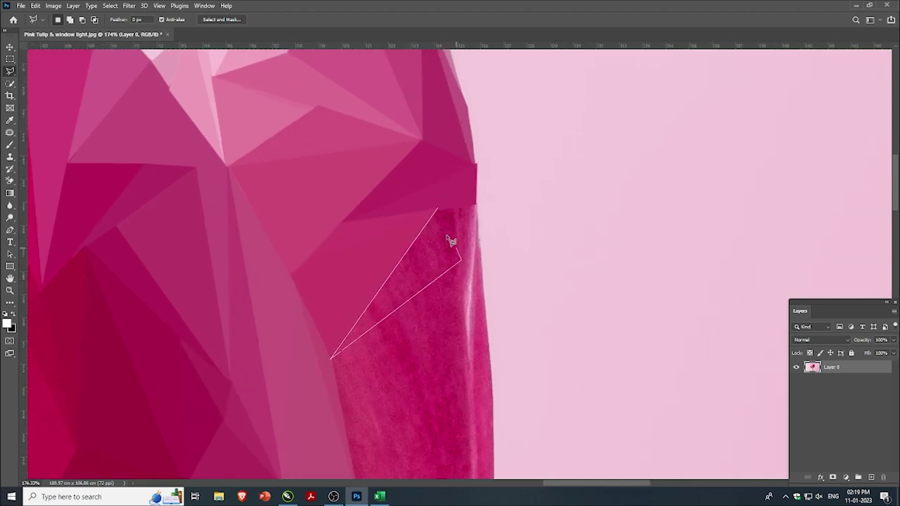
left_click(439, 210)
key("ctrl+f")
key("ctrl+d")
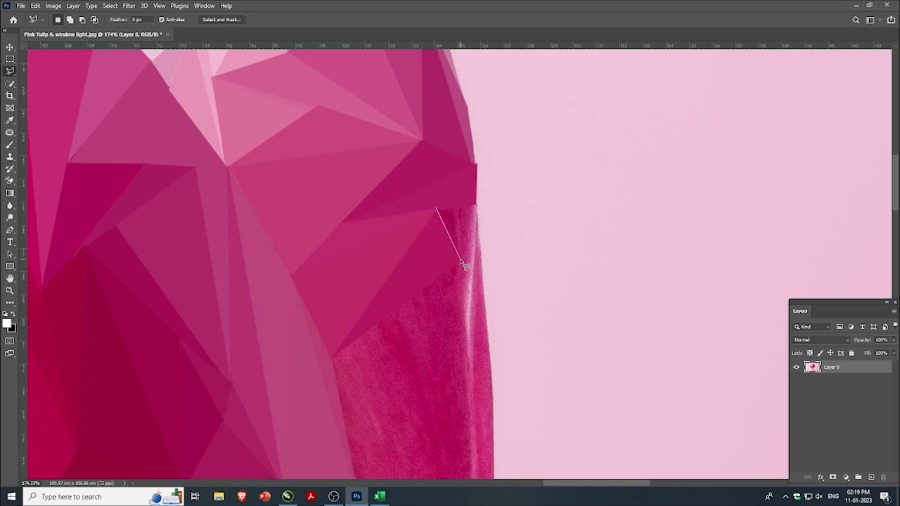
- Add a flat facet beside the previous one near the petal edge
left_click(461, 260)
left_click(476, 203)
left_click(437, 208)
key("ctrl+f")
key("ctrl+d")
- Fill thin slivers along the petal edge with their averaged colours
left_click(476, 204)
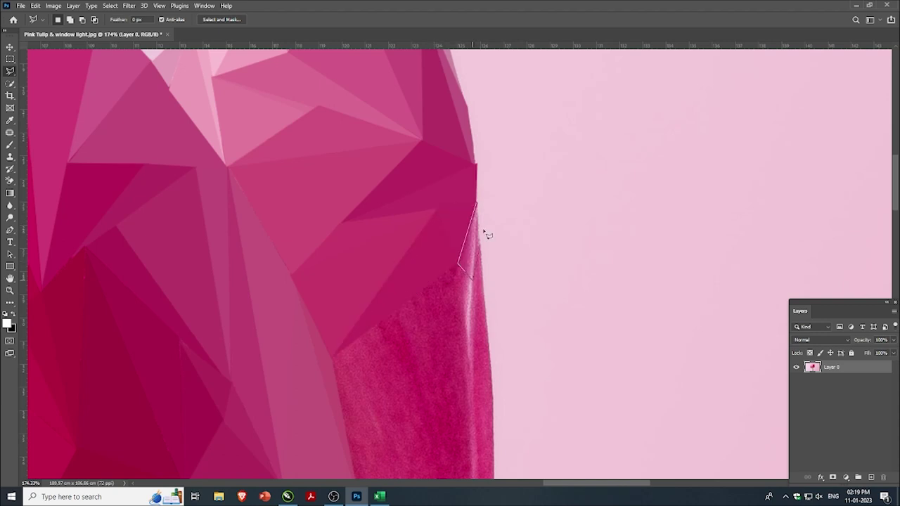
left_click(477, 203)
key("ctrl+f")
key("ctrl+d")
left_click(473, 282)
left_click(486, 325)
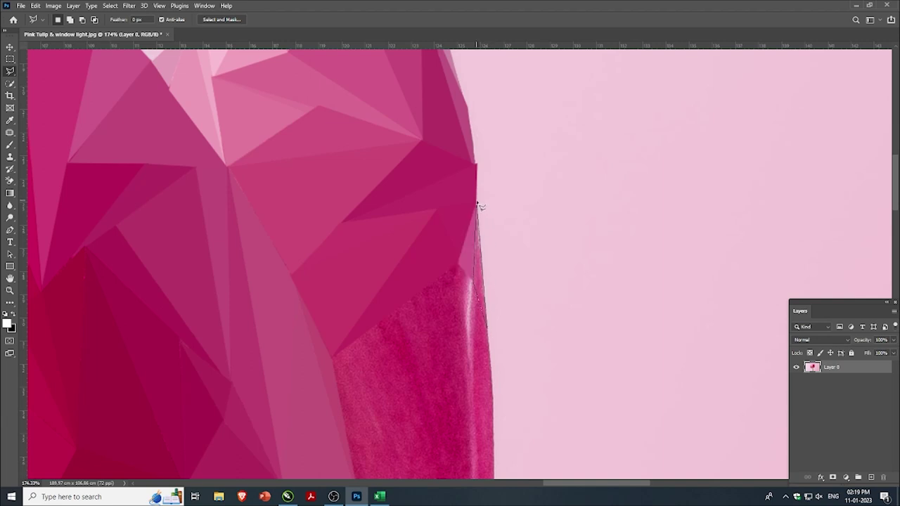
left_click(477, 204)
key("ctrl+f")
key("ctrl+d")
- Average a small selected strip along the petal edge
scroll(412, 322, "up", 1)
scroll(456, 239, "up", 1)
left_click(456, 240)
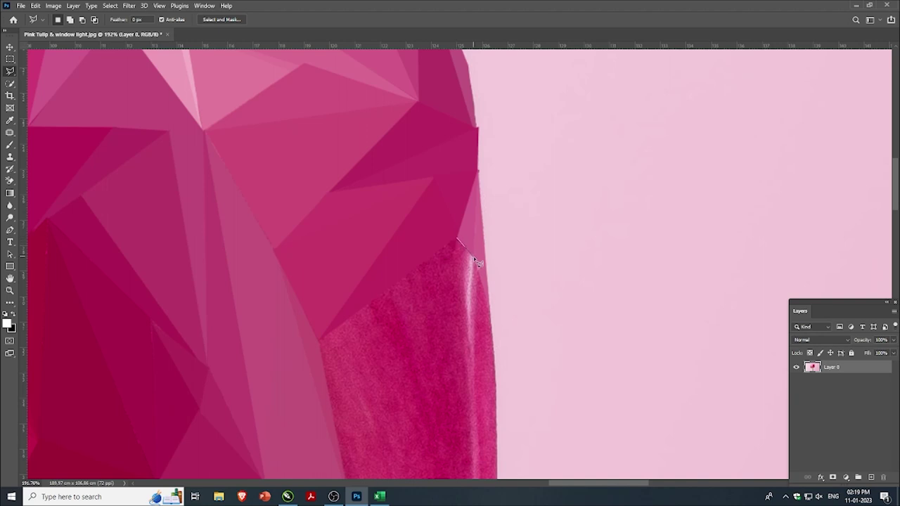
left_click(458, 240)
key("ctrl+f")
key("ctrl+d")
- Outline a narrow shape running down the petal edge
left_click(478, 258)
left_click(474, 343)
scroll(481, 235, "up", 1)
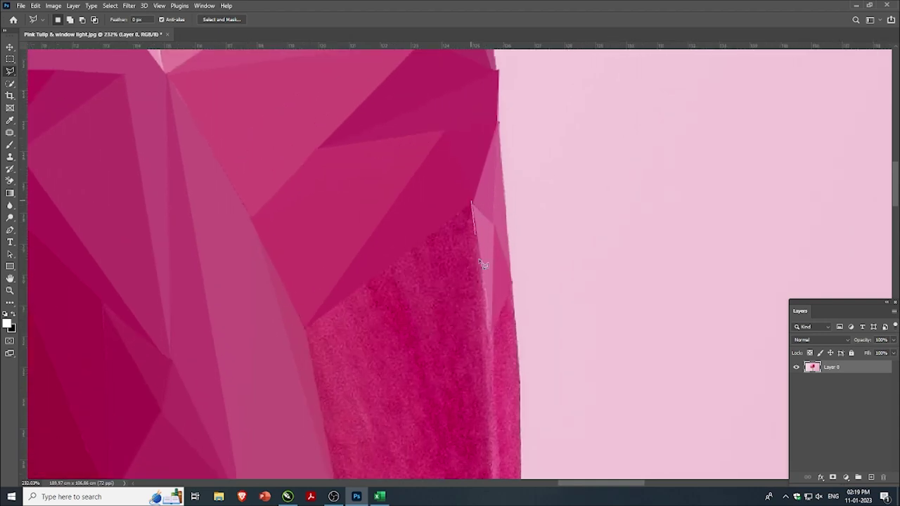
left_click(493, 330)
left_click(482, 362)
left_click(475, 208)
- Outline a triangle reaching from the edge across the lower texture
left_click(471, 202)
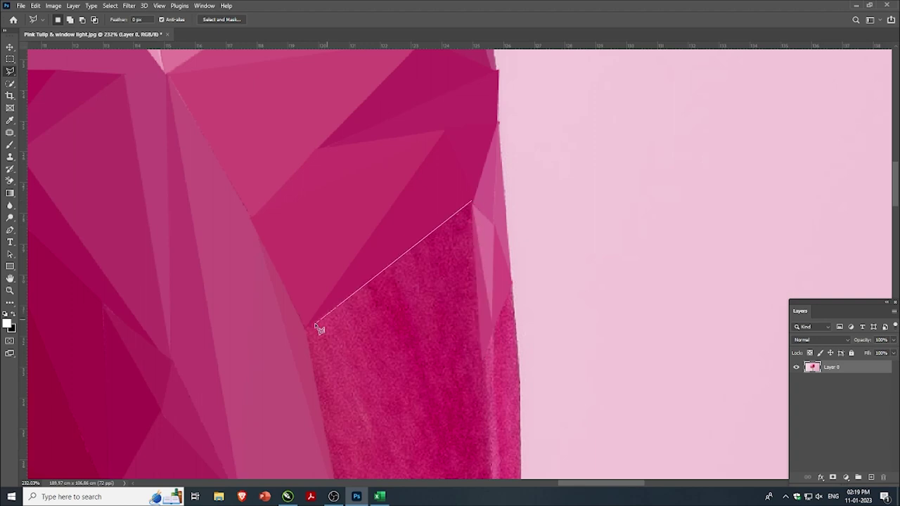
left_click(304, 328)
left_click(483, 363)
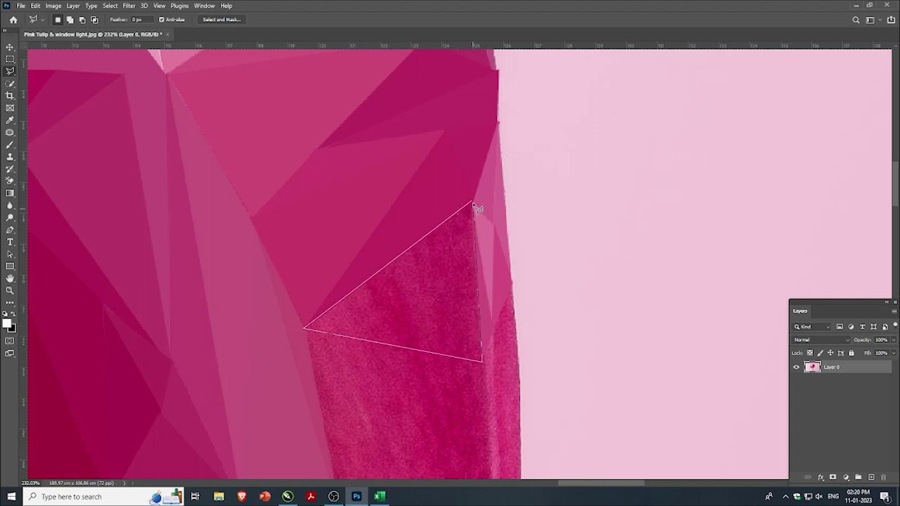
left_click(475, 209)
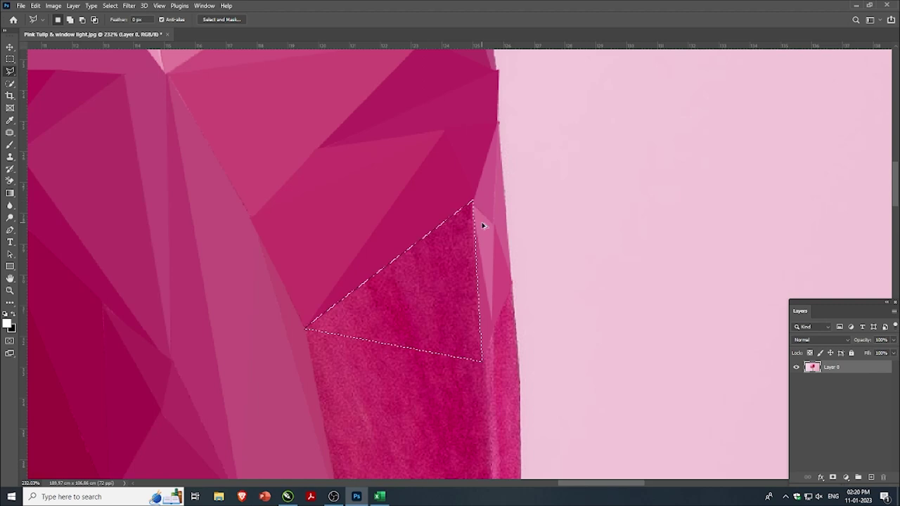
scroll(450, 232, "down", 1)
- Outline another triangle below the last one on the lower petal
left_click(305, 297)
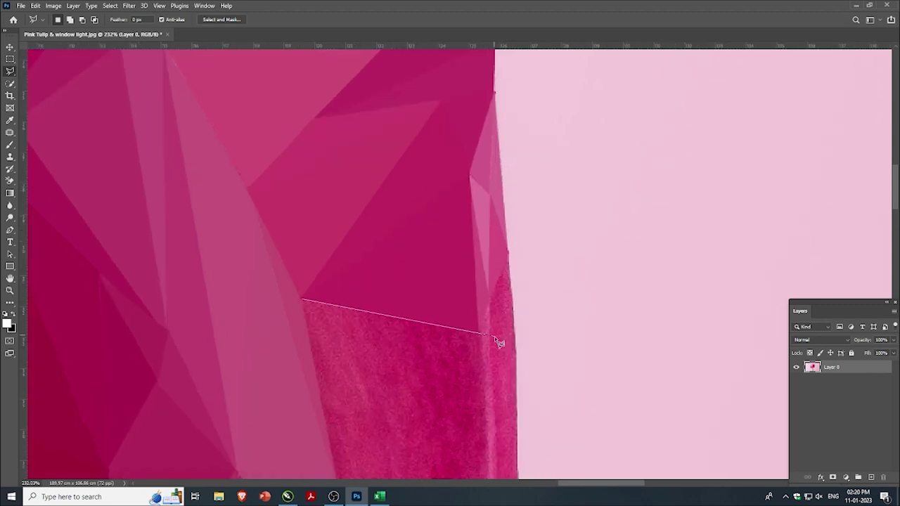
left_click(478, 329)
scroll(476, 328, "down", 1)
left_click(398, 379)
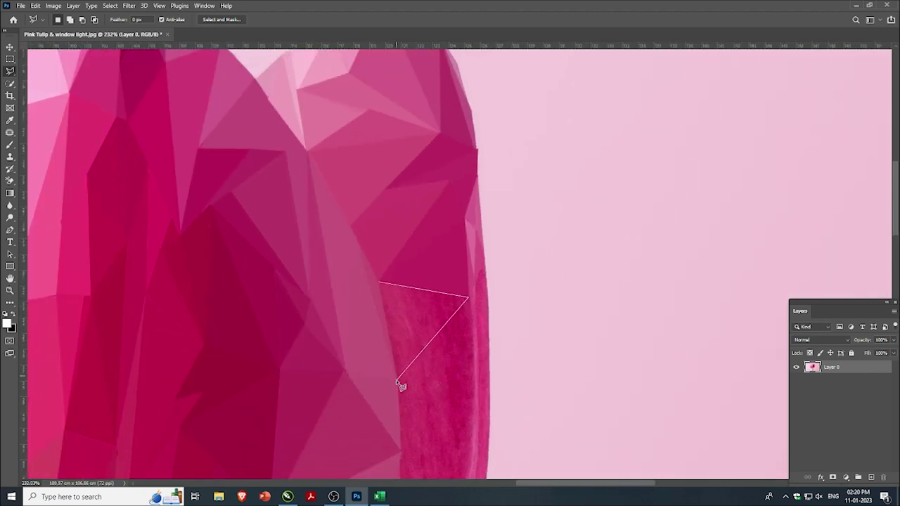
left_click(379, 284)
scroll(432, 351, "down", 1)
scroll(440, 342, "up", 2)
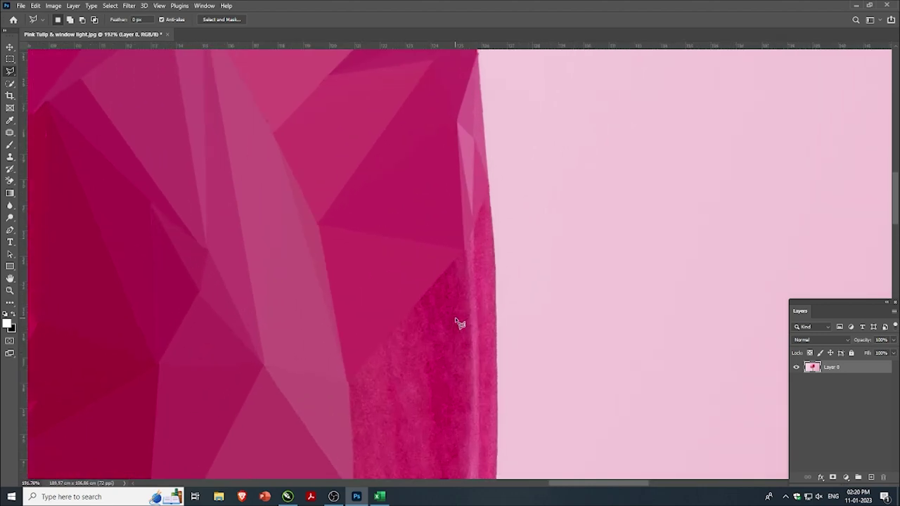
scroll(460, 321, "up", 1)
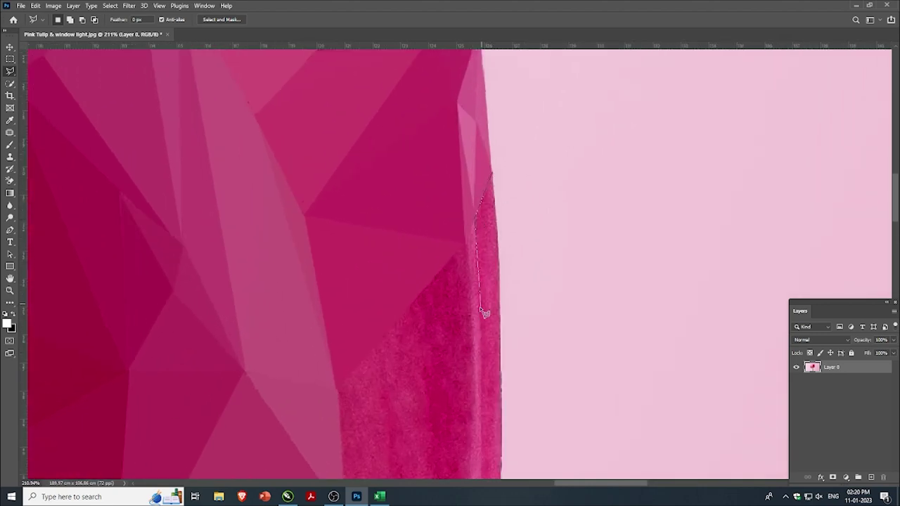
- Outline thin edge strips, deselect and undo, then cancel the unfinished outline
left_click(478, 313)
left_click(491, 175)
key("ctrl+d")
key("ctrl+z")
left_click(499, 276)
left_click(492, 173)
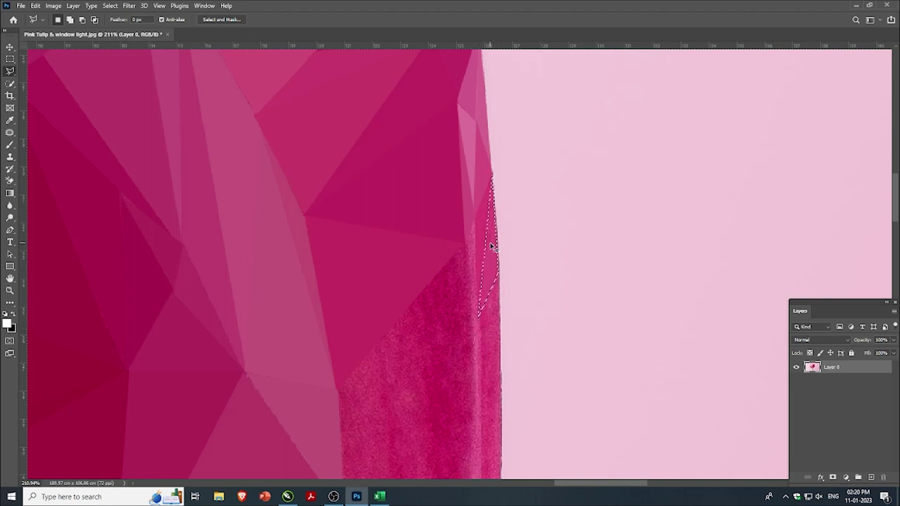
key("ctrl+d")
scroll(422, 247, "up", 2)
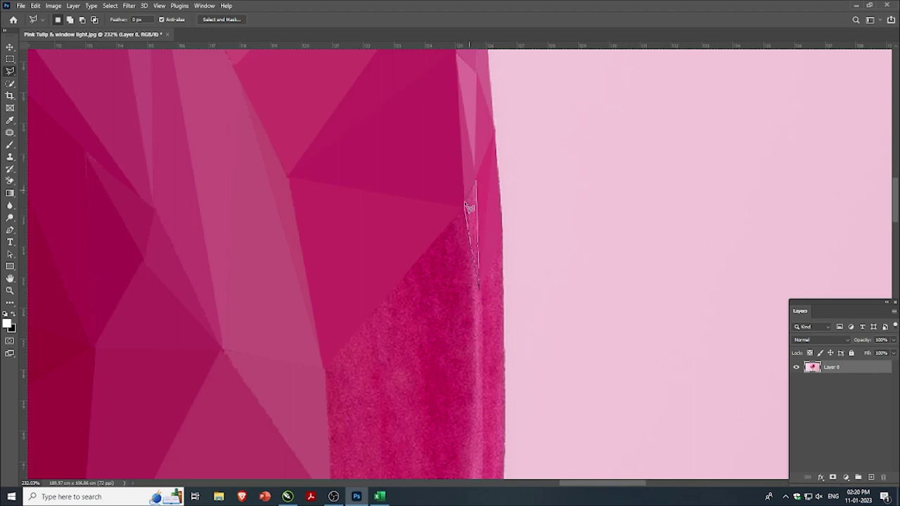
key("Escape")
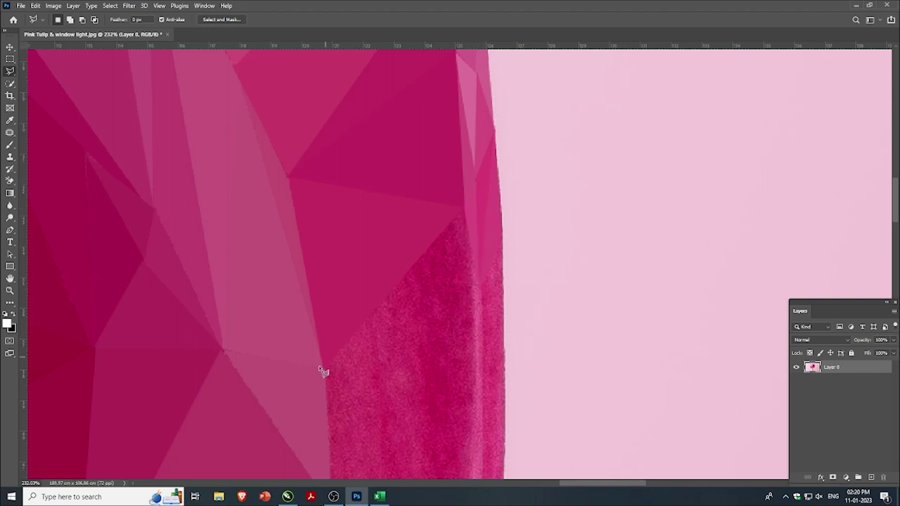
- Outline a triangle on the lower petal
left_click(325, 370)
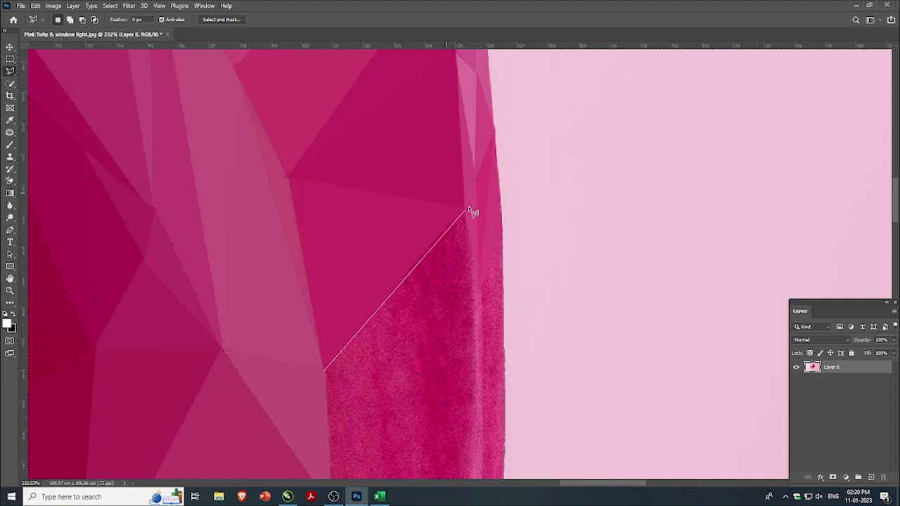
left_click(418, 260)
left_click(425, 428)
left_click(327, 375)
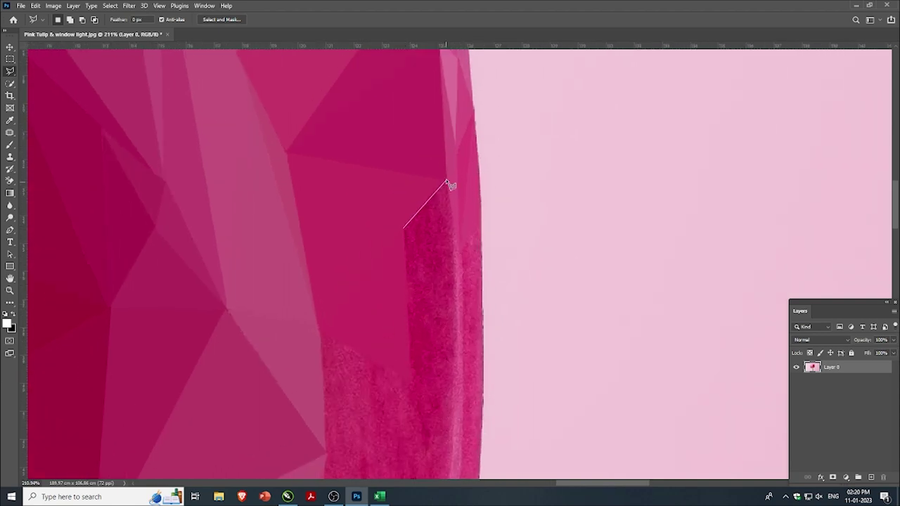
- Fill a triangle at the petal edge with flat colour, then outline a neighbouring triangle
left_click(446, 181)
left_click(412, 377)
left_click(405, 229)
key("alt+BackSpace")
key("ctrl+d")
left_click(446, 180)
left_click(411, 381)
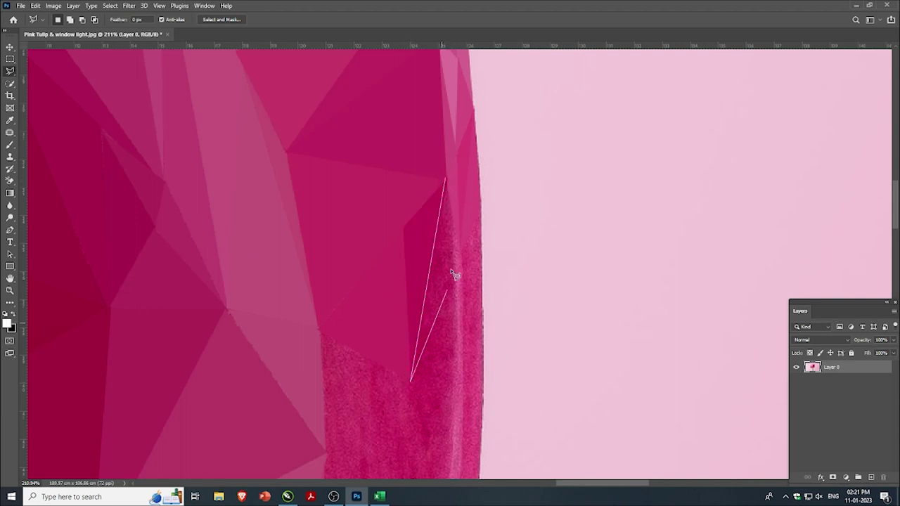
left_click(446, 181)
- Fill the current triangle and a new petal-edge triangle with their averaged colours
key("alt+BackSpace")
key("ctrl+d")
scroll(414, 230, "down", 2)
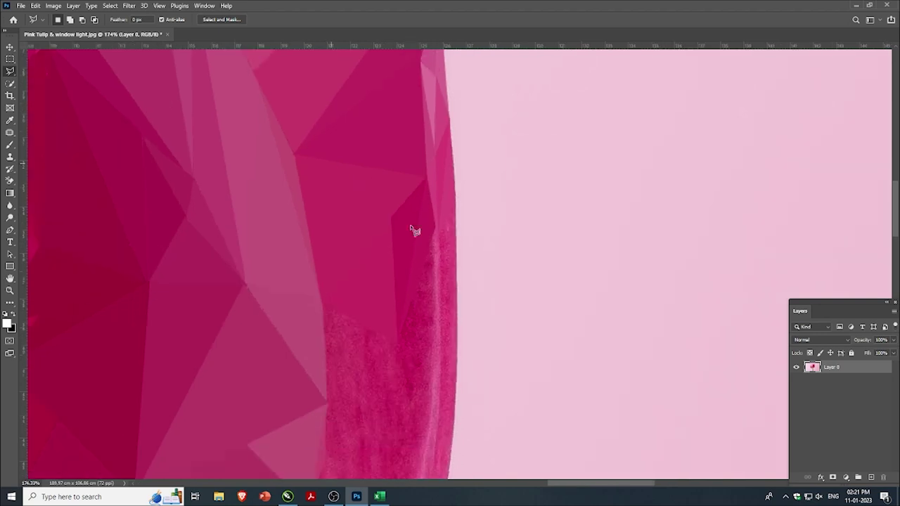
scroll(412, 324, "up", 2)
left_click(448, 171)
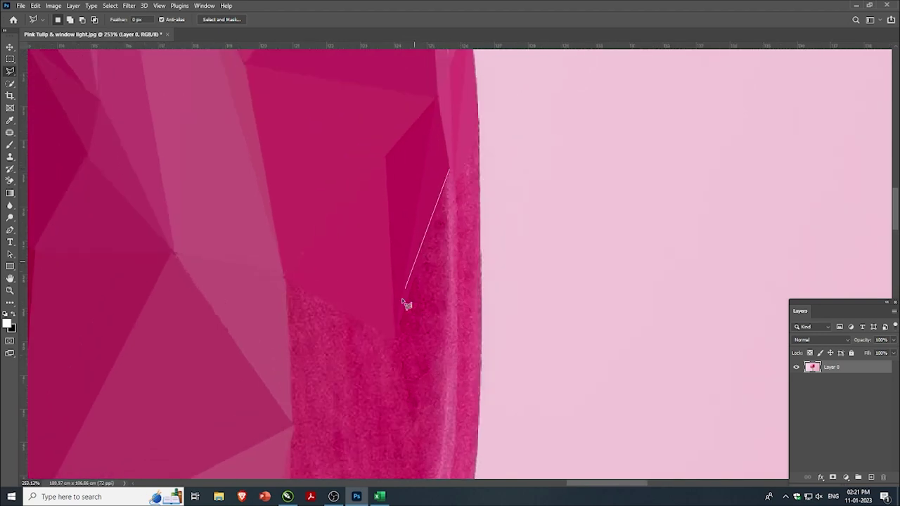
left_click(395, 340)
left_click(449, 169)
key("alt+BackSpace")
key("ctrl+d")
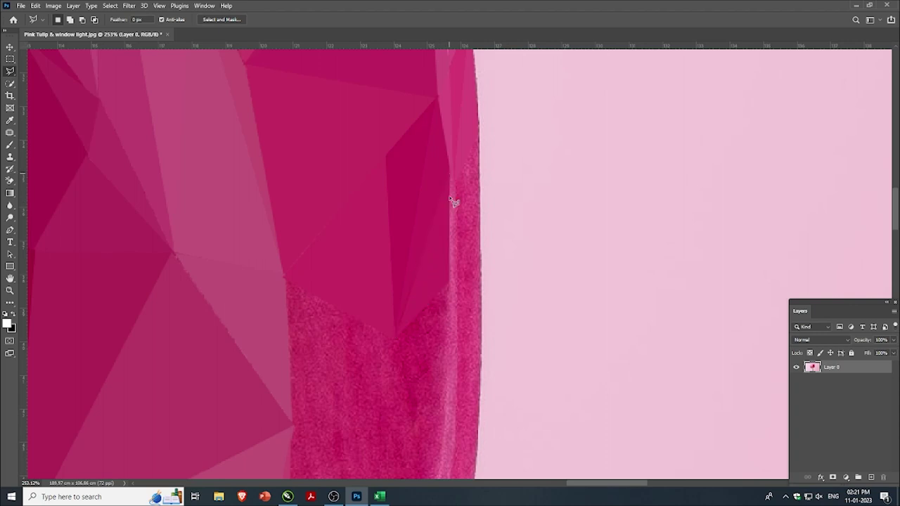
- Fill a thin strip along the upper petal edge with flat colour
left_click(449, 287)
left_click(450, 175)
key("alt+BackSpace")
key("ctrl+d")
- Fill two more slivers along the petal edge with flat pink
left_click(457, 185)
left_click(459, 194)
left_click(481, 125)
key("alt+BackSpace")
left_click(482, 243)
left_click(482, 129)
key("alt+BackSpace")
- Outline a triangle over the textured area beside the petal edge
scroll(416, 335, "down", 1)
scroll(416, 335, "up", 1)
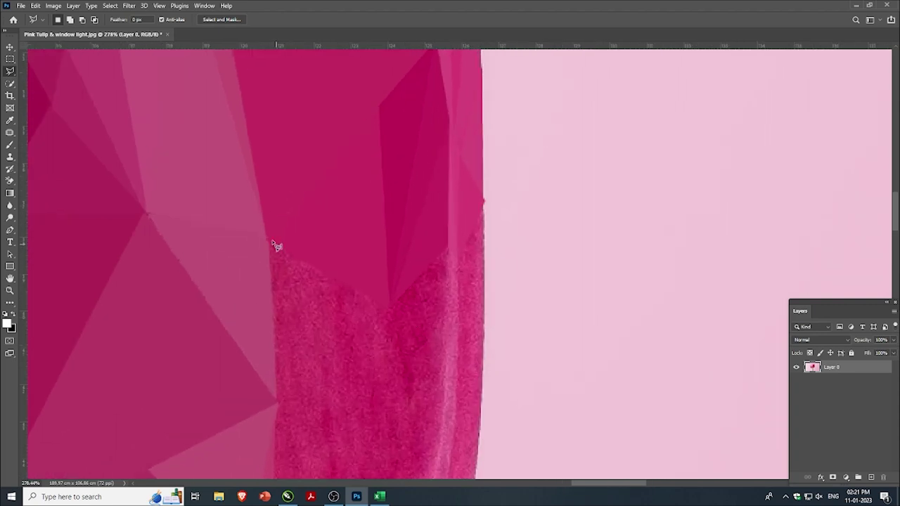
left_click(267, 239)
left_click(391, 305)
left_click(277, 402)
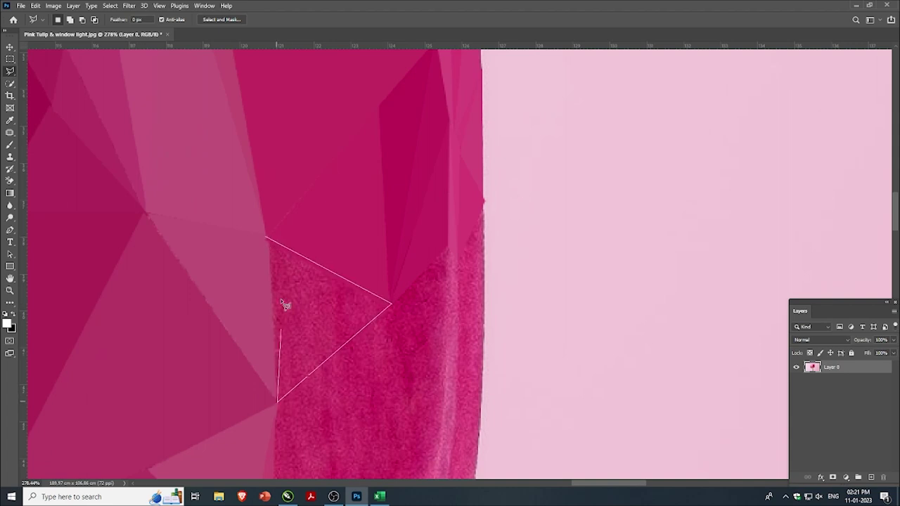
left_click(267, 239)
- Select a triangle and a thin sliver along the edge, then deselect
scroll(292, 218, "down", 1)
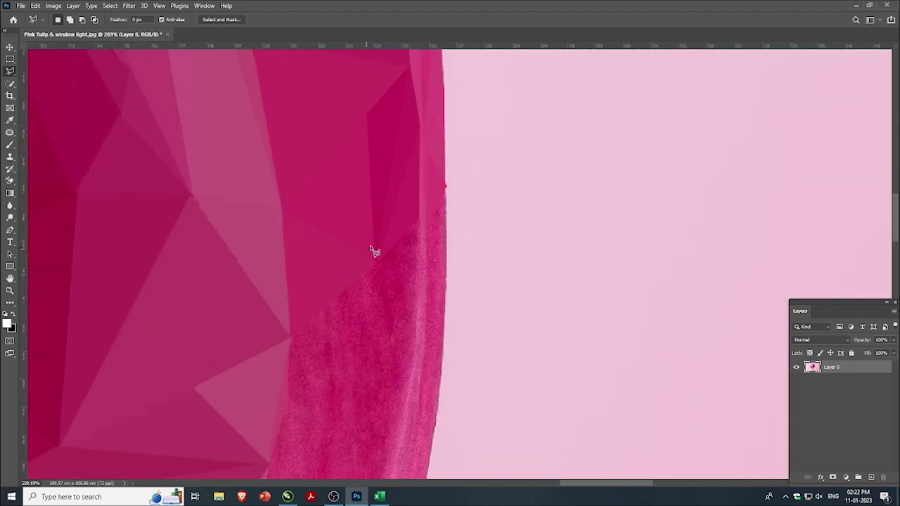
left_click(415, 304)
left_click(418, 221)
left_click(377, 266)
left_click(419, 219)
left_click(416, 304)
left_click(426, 221)
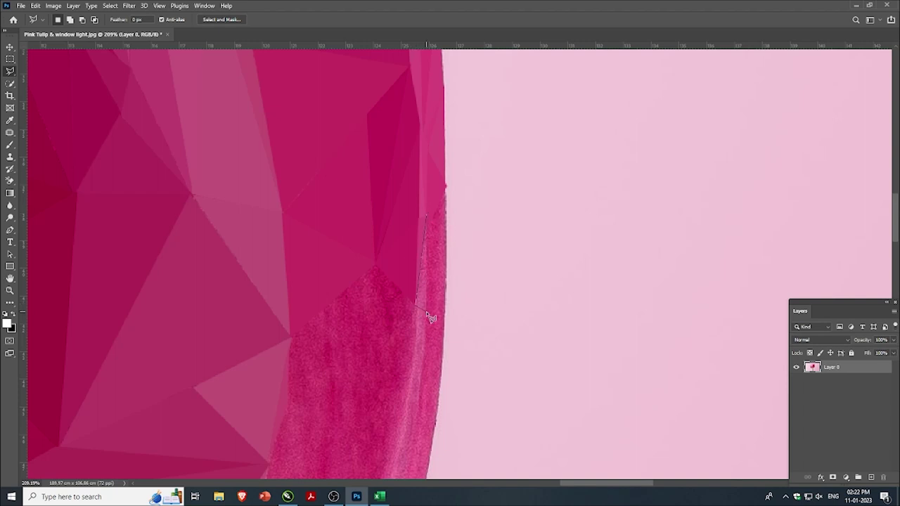
key("ctrl+d")
- Outline more slivers low on the petal edge, starting a new outline after deselecting
left_click(424, 310)
left_click(446, 189)
left_click(428, 308)
left_click(444, 288)
left_click(445, 190)
key("ctrl+d")
double_click(430, 313)
left_click(447, 279)
left_click(420, 391)
- Average-fill a triangle at the petal edge with Ctrl+F and deselect
scroll(373, 344, "down", 1)
scroll(373, 345, "up", 1)
left_click(405, 197)
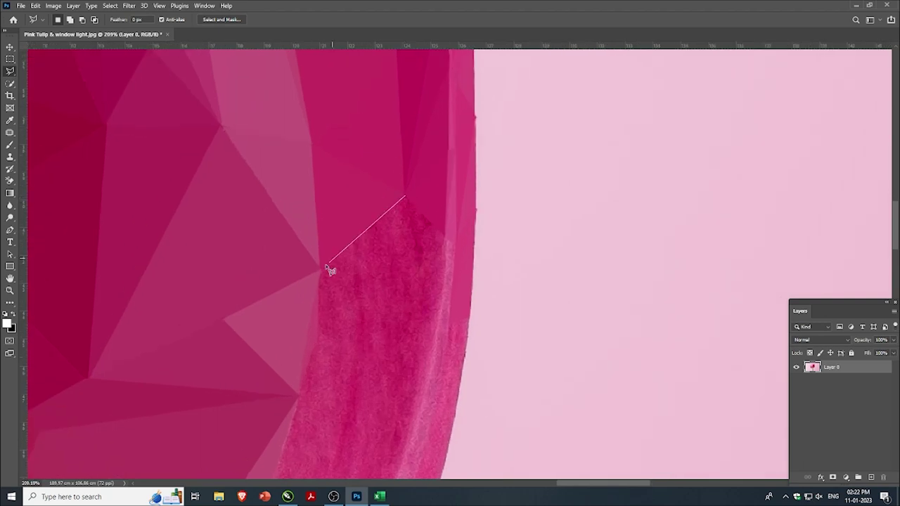
left_click(320, 269)
left_click(446, 240)
left_click(405, 198)
key("ctrl+f")
key("ctrl+d")
- Average-fill the adjoining triangle beside it with Ctrl+F
left_click(320, 268)
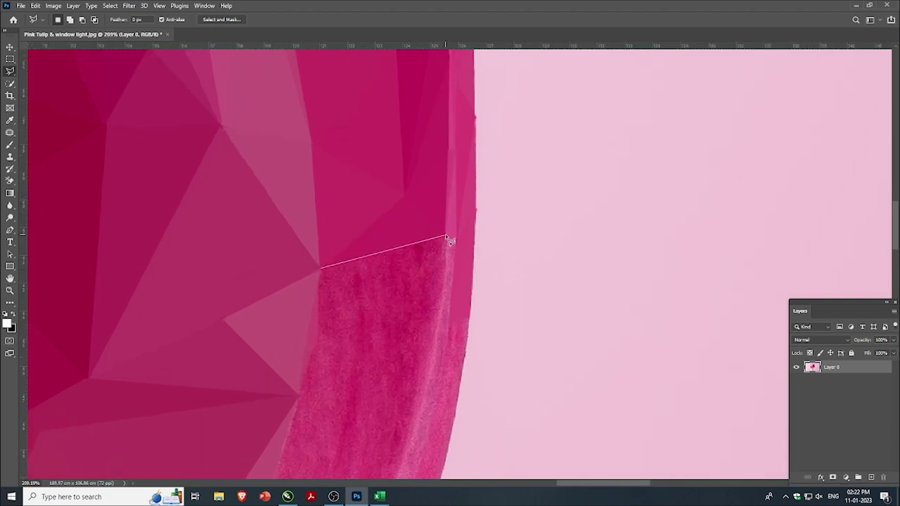
left_click(445, 237)
left_click(318, 336)
left_click(320, 268)
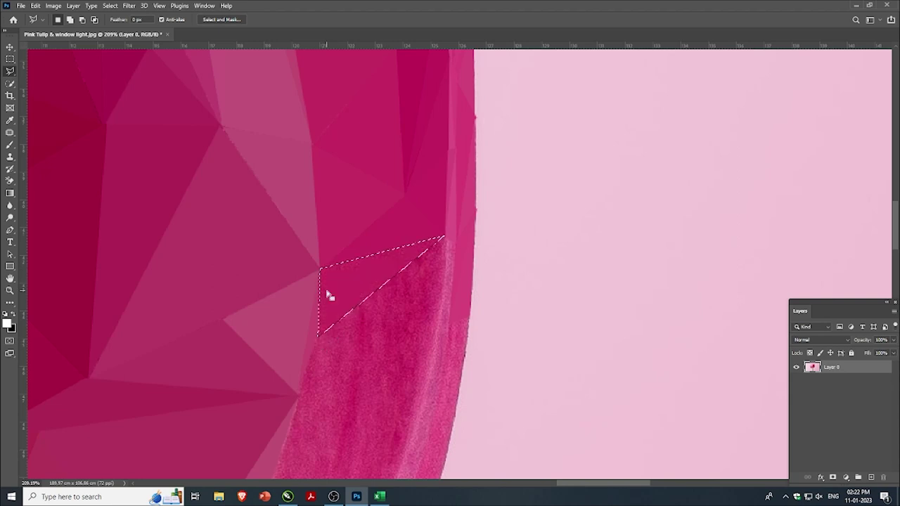
key("ctrl+f")
key("ctrl+d")
- Flatten a triangle over the textured area to its average colour (Ctrl+Alt+F)
scroll(324, 316, "down", 1)
left_click(315, 310)
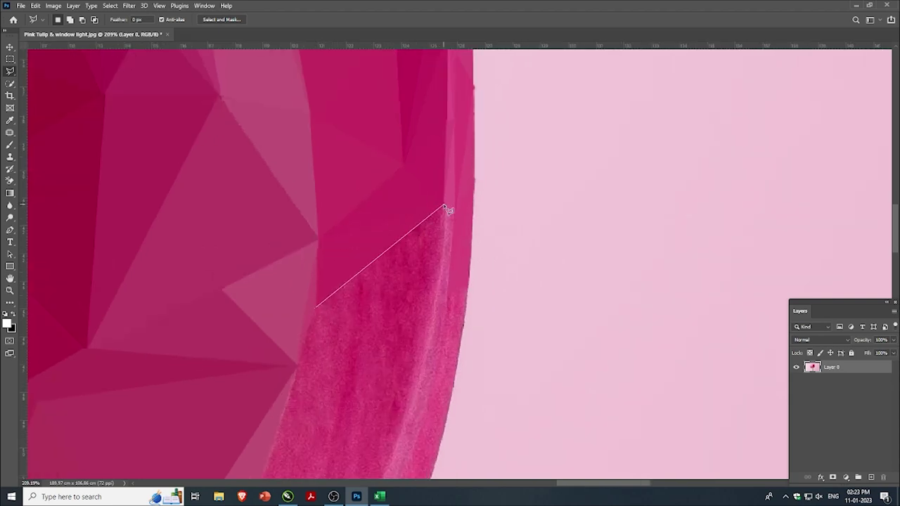
left_click(444, 206)
left_click(436, 284)
left_click(315, 309)
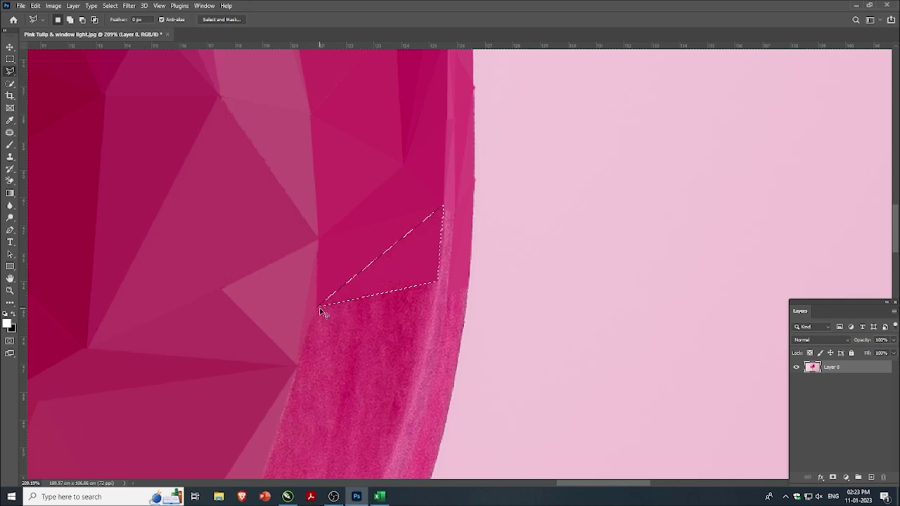
key("ctrl+alt+f")
key("ctrl+d")
- Flatten another triangle at the facet's lower-left corner
scroll(332, 295, "down", 1)
left_click(315, 287)
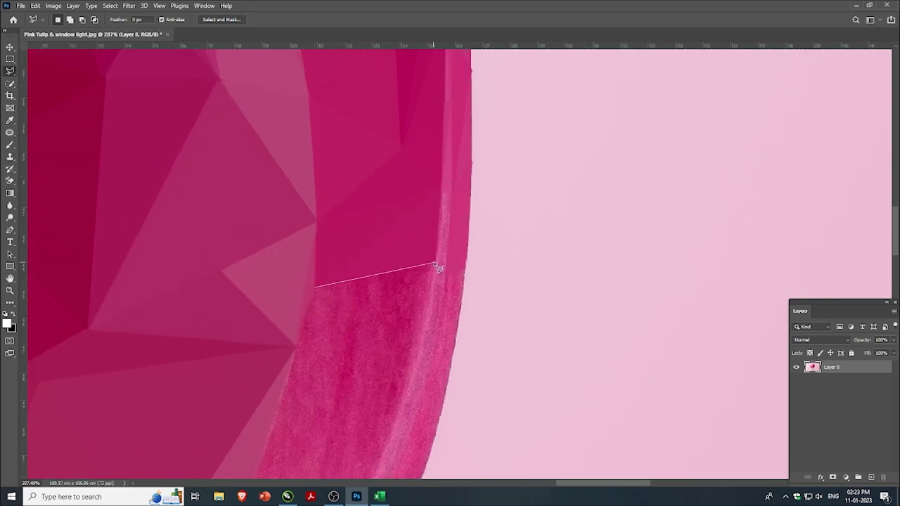
left_click(295, 346)
left_click(317, 293)
key("ctrl+alt+f")
key("ctrl+d")
- Fill a small triangle along the edge with flat petal colour
scroll(355, 317, "down", 1)
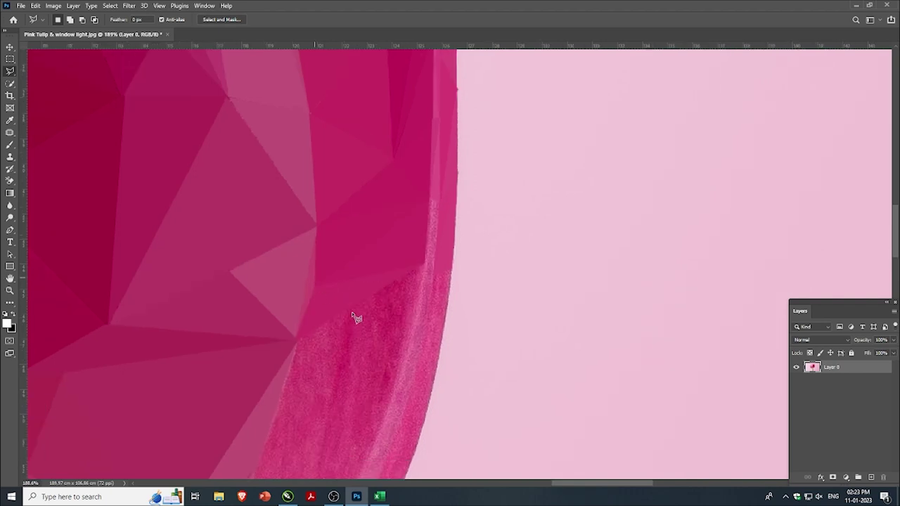
scroll(352, 318, "down", 1)
scroll(405, 232, "up", 1)
left_click(405, 228)
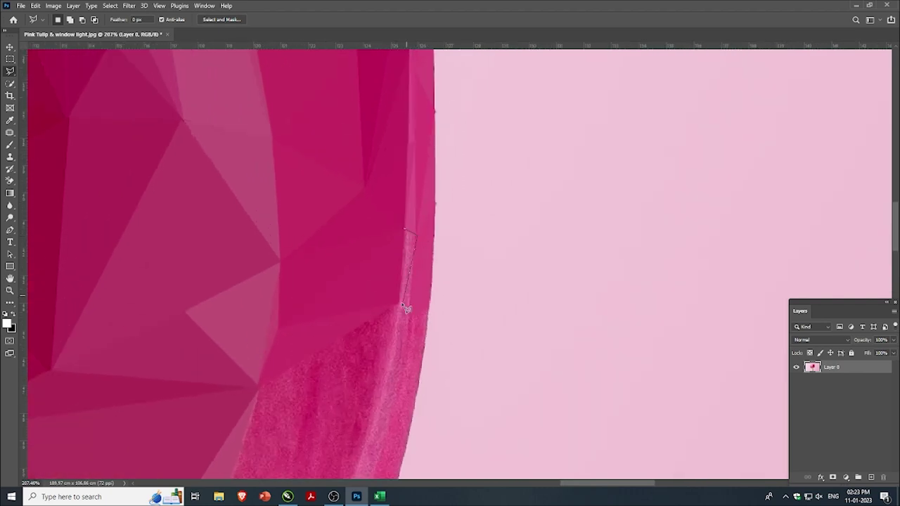
left_click(404, 234)
key("ctrl+alt+f")
key("ctrl+d")
- Average-fill two more triangles lower on the petal edge
scroll(414, 239, "up", 1)
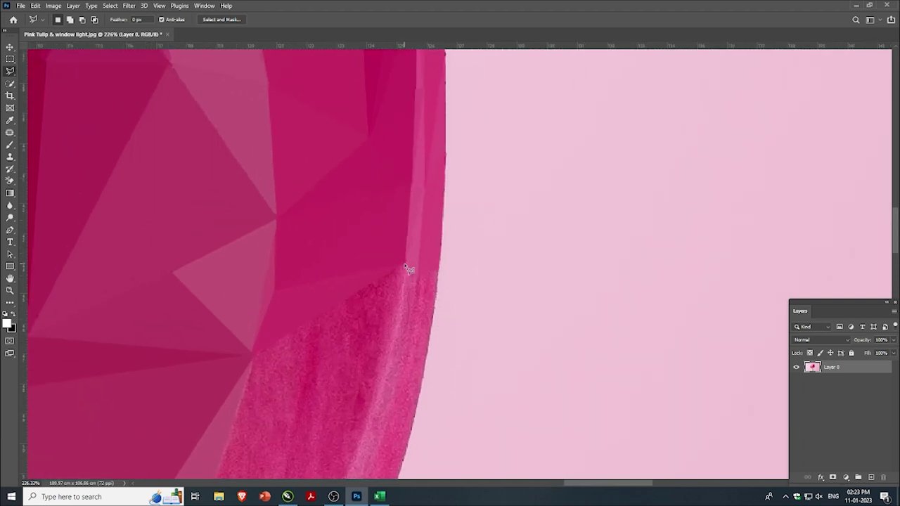
left_click(251, 357)
left_click(405, 263)
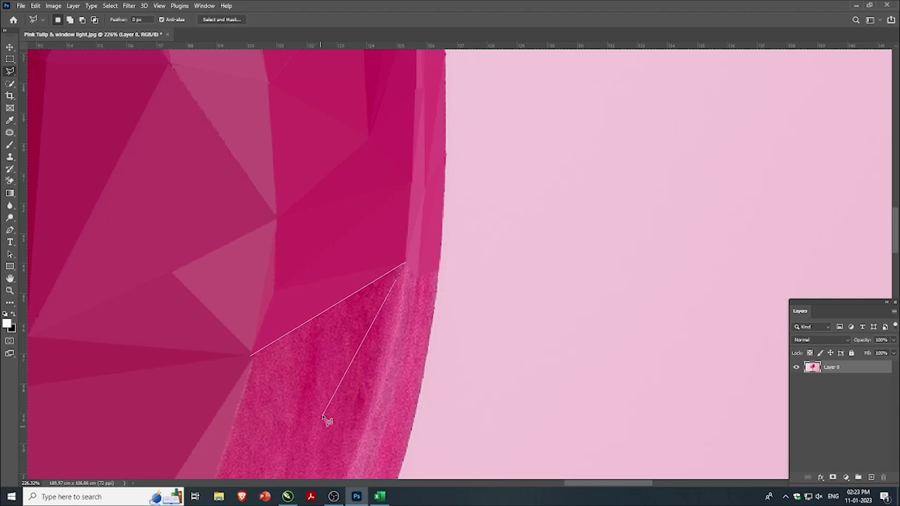
left_click(322, 414)
left_click(251, 358)
key("ctrl+alt+f")
key("ctrl+d")
scroll(253, 303, "down", 2)
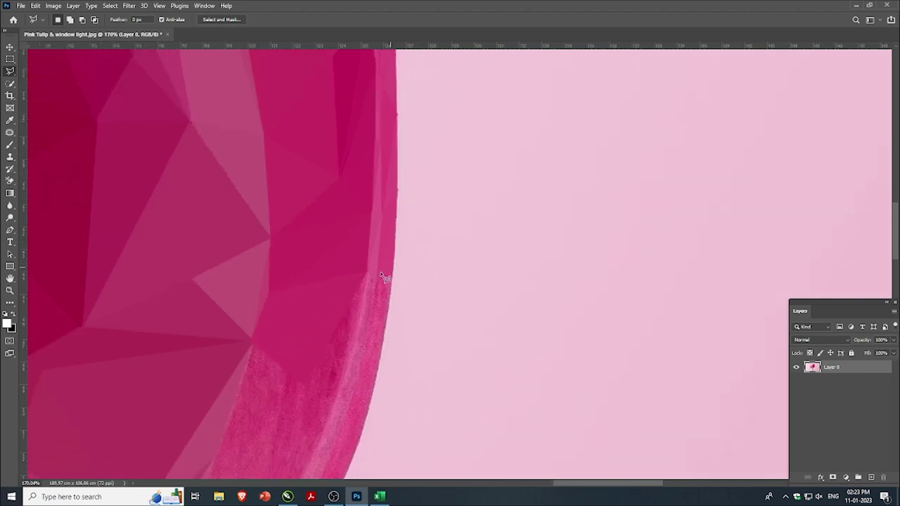
left_click(367, 271)
left_click(367, 271)
key("ctrl+alt+f")
key("ctrl+d")
- Flatten two small edge triangles with flat petal colour
scroll(373, 240, "up", 2)
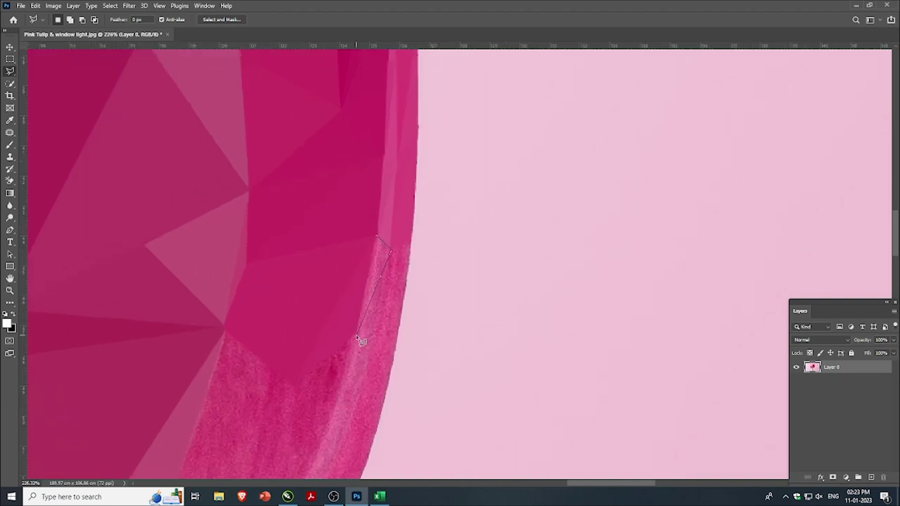
left_click(357, 336)
left_click(376, 235)
key("ctrl+alt+f")
key("ctrl+d")
left_click(390, 253)
left_click(391, 252)
key("ctrl+alt+f")
key("ctrl+d")
- Select a triangle and extend an outline further down the petal edge
left_click(389, 251)
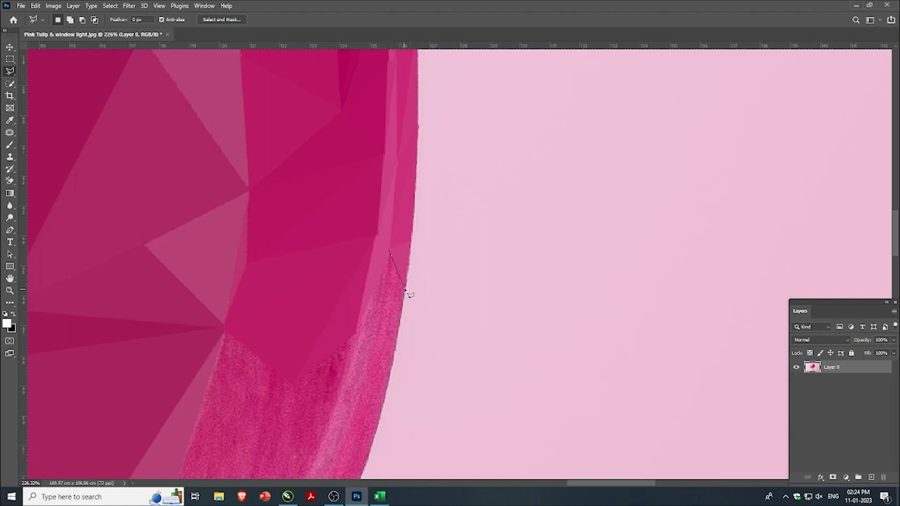
left_click(406, 287)
left_click(374, 330)
left_click(389, 251)
left_click(388, 251)
left_click(391, 257)
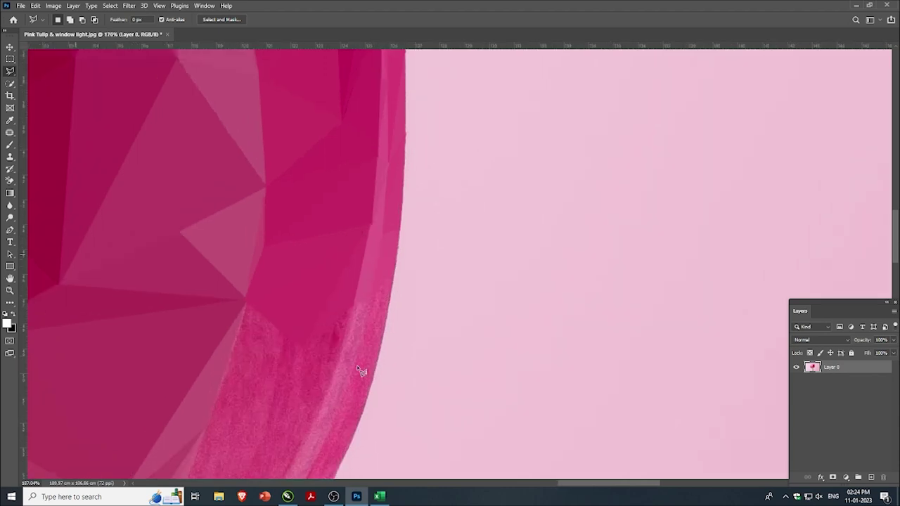
scroll(359, 298, "up", 1)
left_click_drag(414, 239, 392, 365)
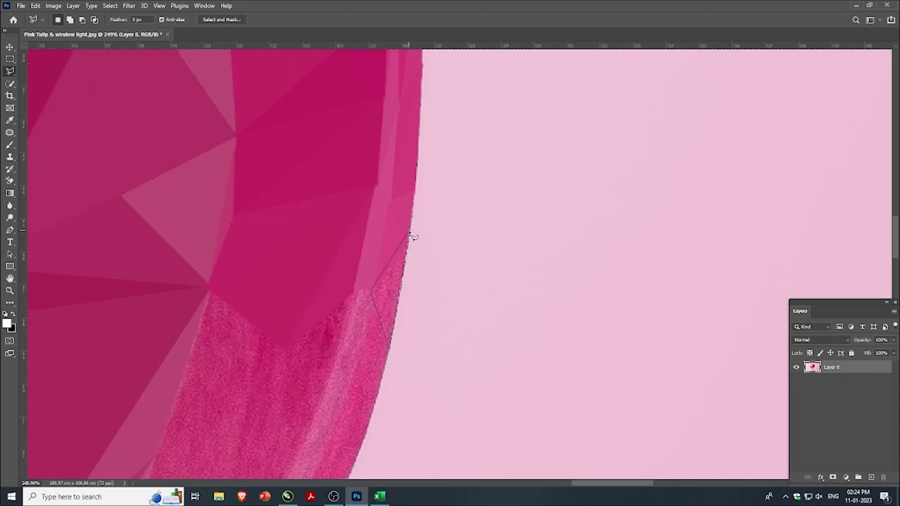
- Select a triangle over the textured area near the facet corner, then deselect
scroll(335, 358, "down", 1)
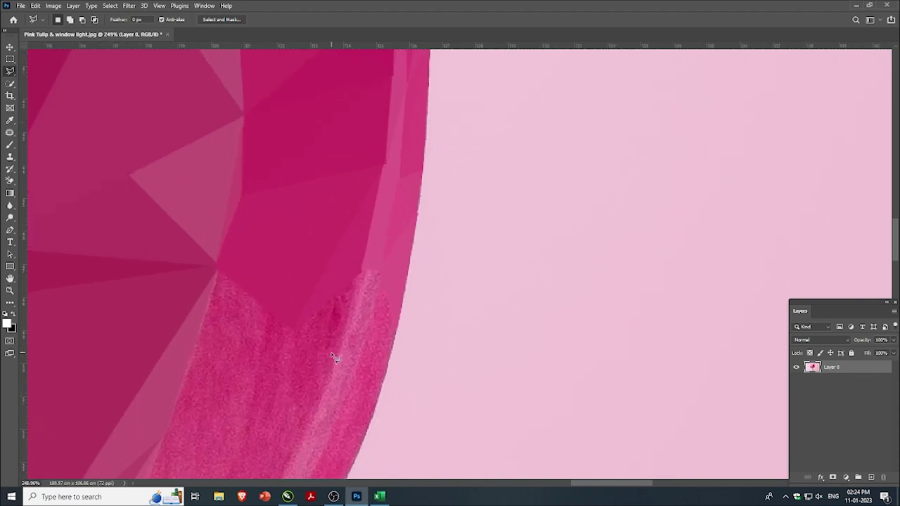
scroll(334, 357, "down", 3)
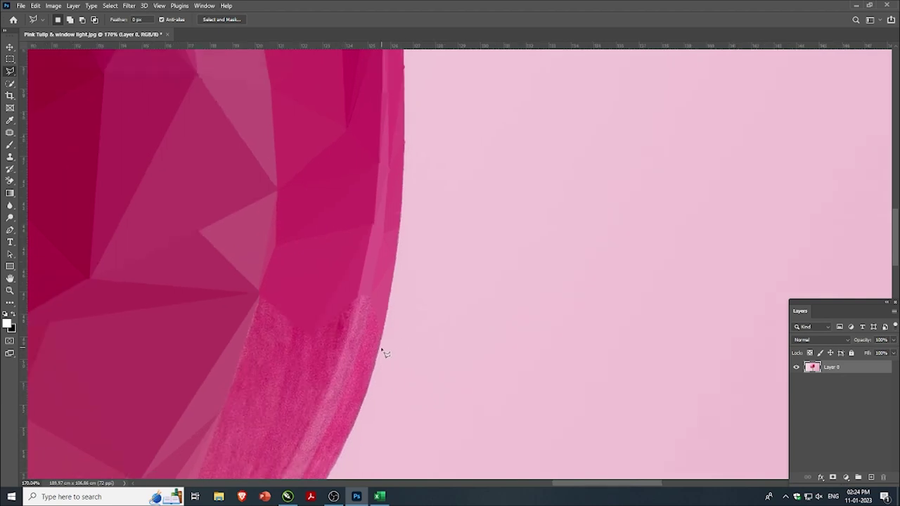
left_click(320, 332)
left_click(218, 411)
left_click(259, 289)
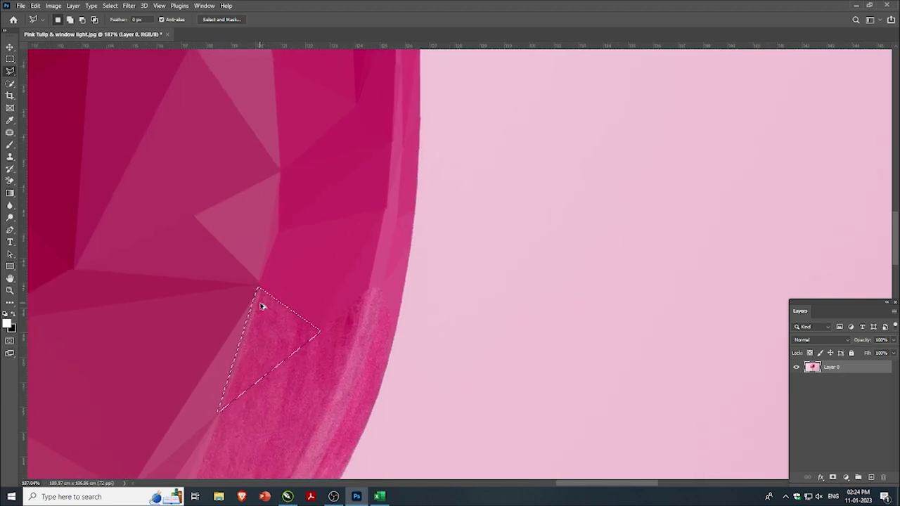
key("ctrl+d")
- Outline a long triangle and a thin strip along the lower edge
scroll(246, 246, "down", 1)
scroll(343, 270, "down", 1)
left_click(359, 243)
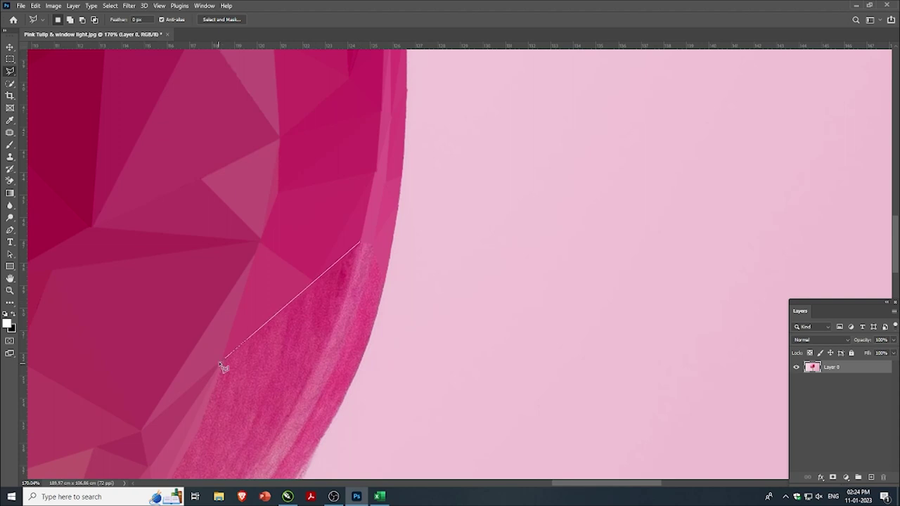
left_click(221, 360)
left_click(358, 243)
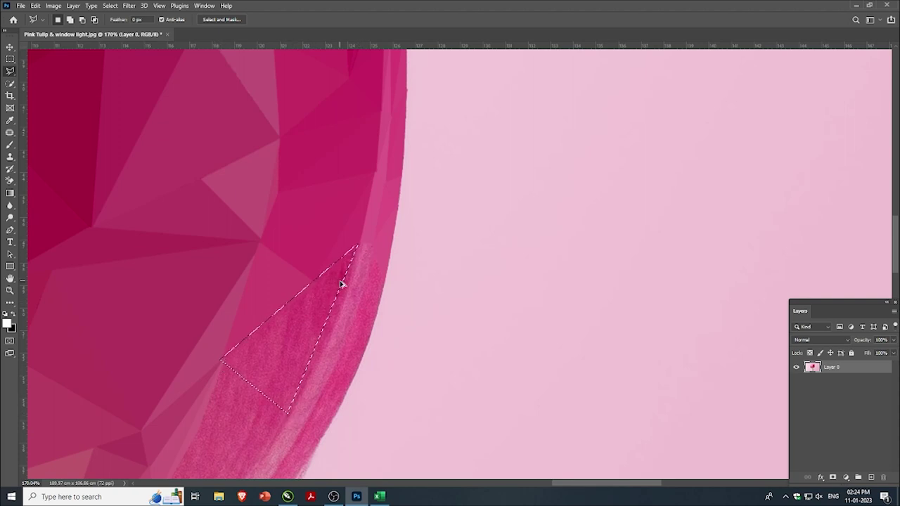
left_click(295, 375)
double_click(286, 418)
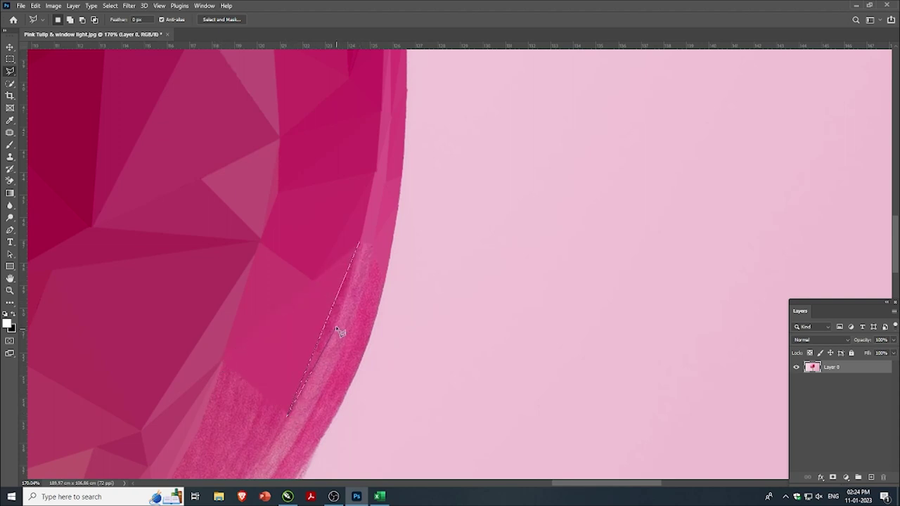
key("ctrl+d")
- Outline a strip along the petal edge, removing misplaced points
left_click(336, 324)
left_click(360, 244)
scroll(395, 239, "up", 1)
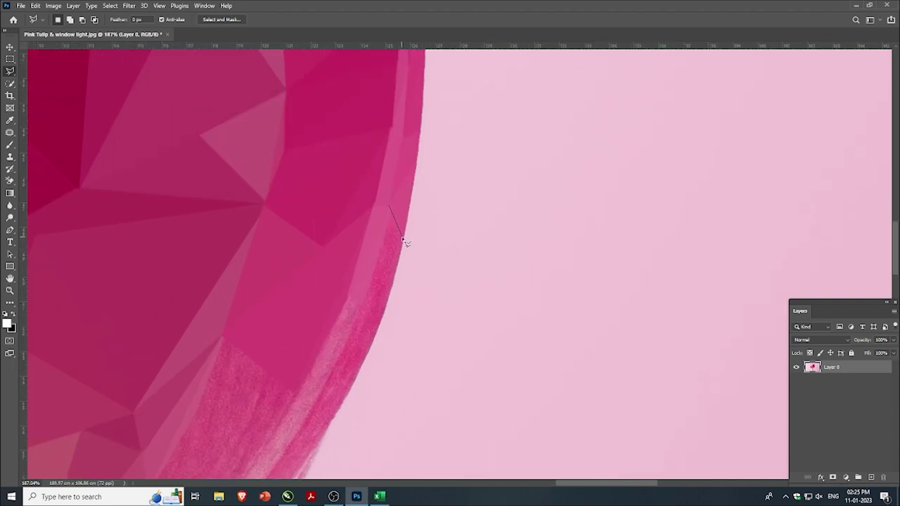
left_click(403, 240)
key("BackSpace")
key("BackSpace")
left_click(406, 223)
left_click(359, 303)
- Select a triangle at the edge facet, then deselect
scroll(366, 324, "up", 1)
scroll(344, 331, "up", 1)
left_click(373, 247)
left_click(385, 303)
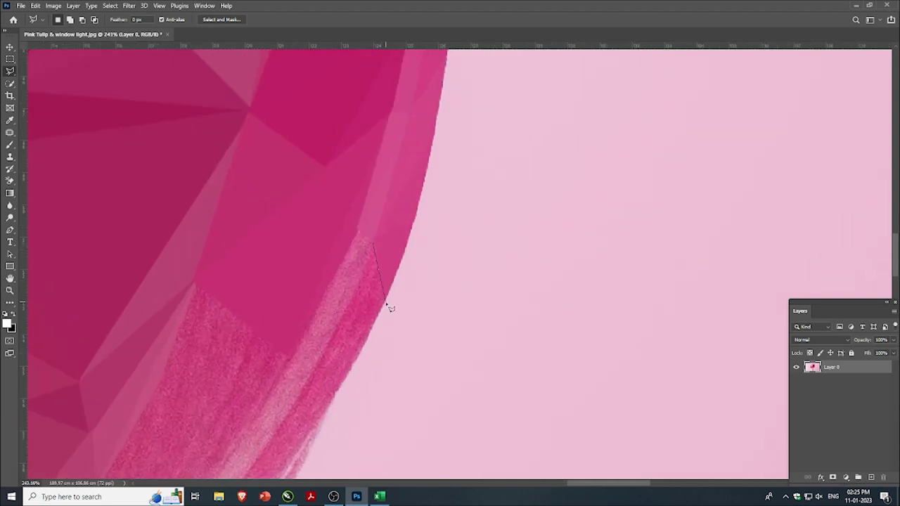
left_click(312, 374)
left_click(372, 250)
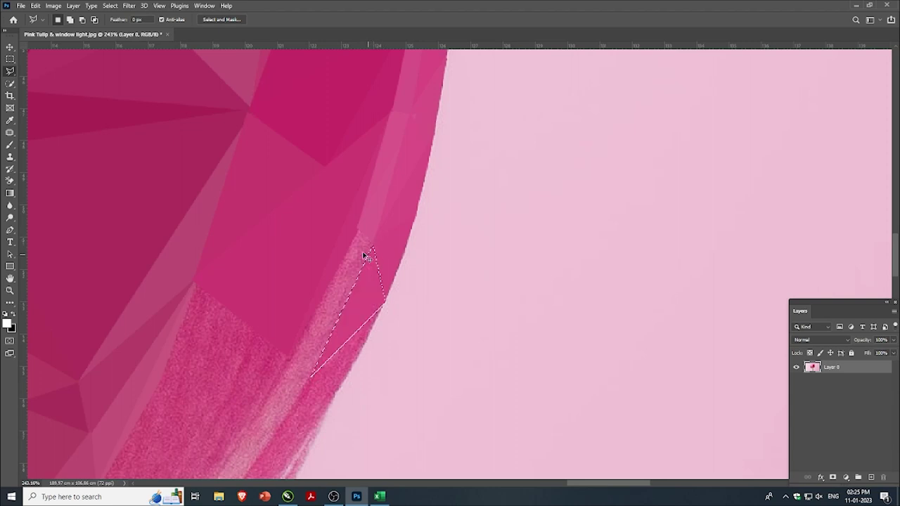
key("ctrl+d")
- Select a small triangle at the petal edge, then deselect
left_click(357, 229)
left_click(373, 241)
left_click(317, 368)
left_click(359, 230)
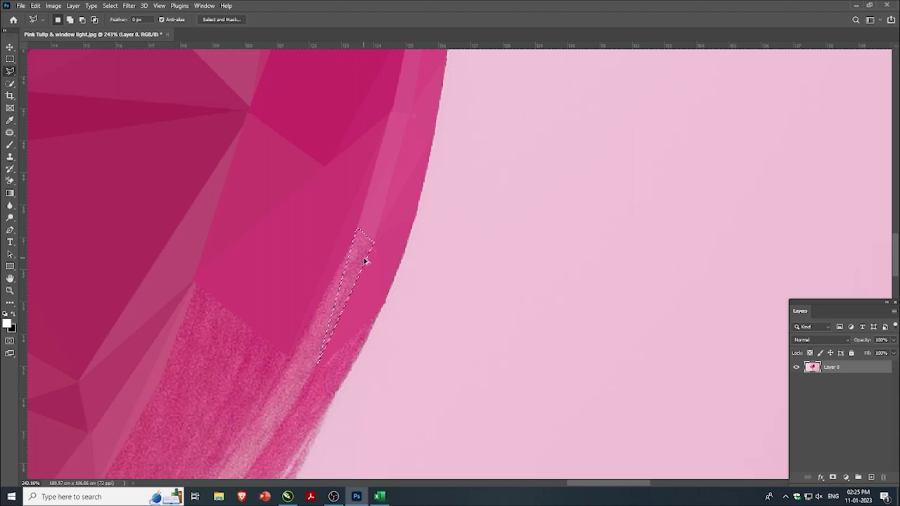
key("ctrl+d")
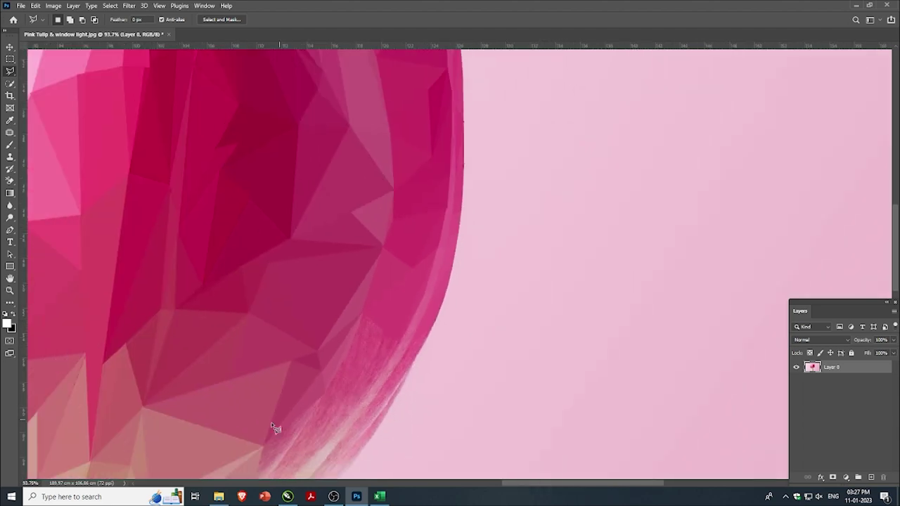
- Flatten a triangle on the tulip's right petal edge to its average colour
left_click(408, 225)
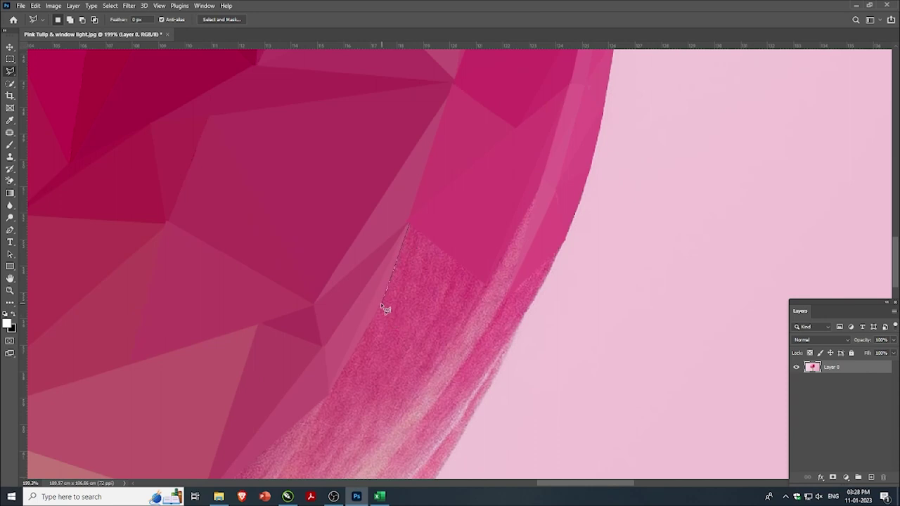
left_click(486, 283)
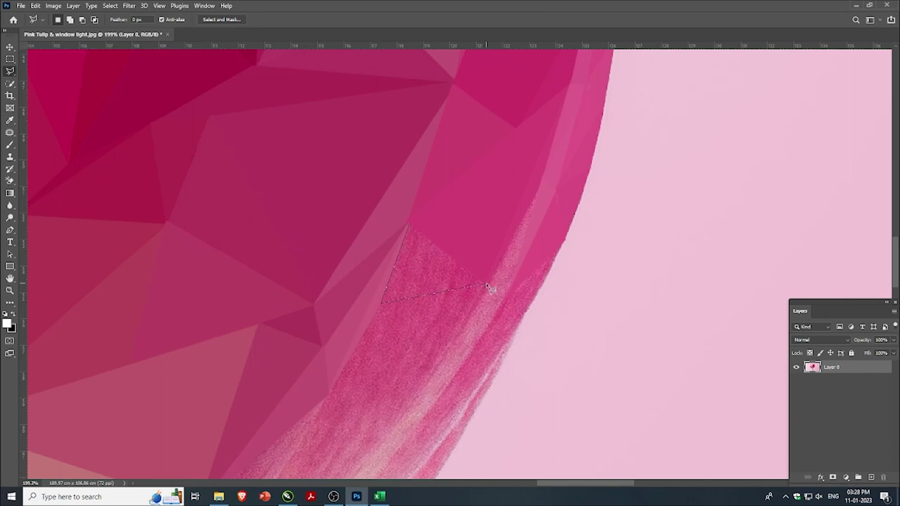
left_click(410, 225)
key("ctrl+alt+f")
key("ctrl+d")
- Flatten a second triangle between a facet corner and the petal edge
left_click(381, 304)
left_click(485, 281)
left_click(330, 390)
left_click(382, 303)
key("ctrl+alt+f")
key("ctrl+d")
- Flatten another long triangle along the textured petal edge to one colour
scroll(386, 311, "down", 1)
scroll(387, 312, "down", 1)
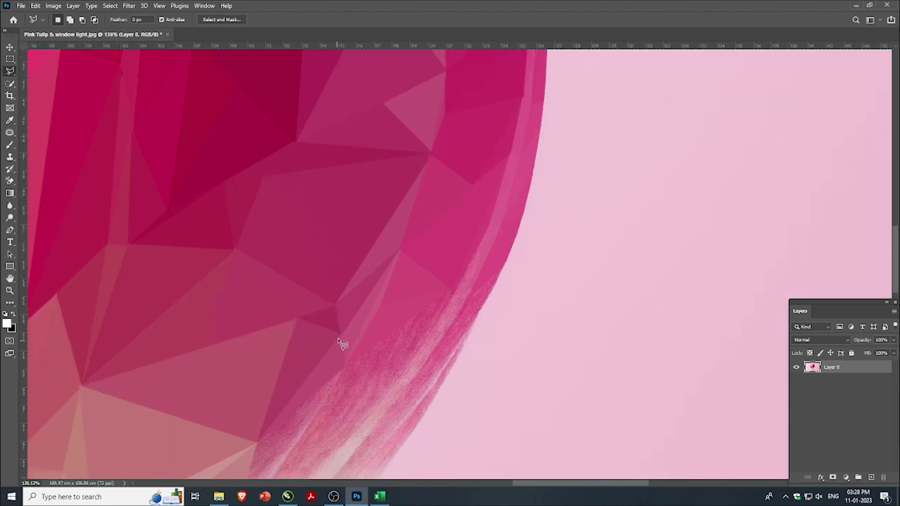
scroll(339, 343, "up", 1)
scroll(309, 335, "up", 1)
scroll(279, 328, "up", 1)
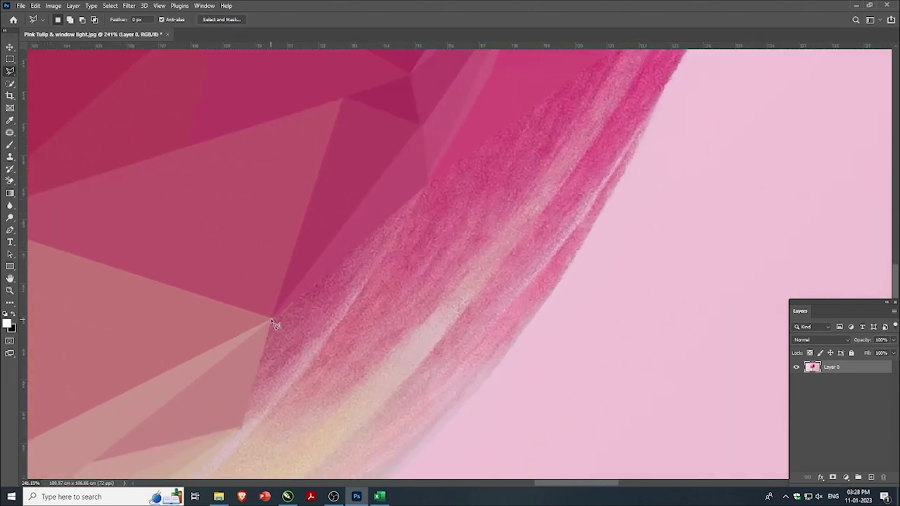
left_click(274, 320)
left_click(427, 184)
left_click(273, 320)
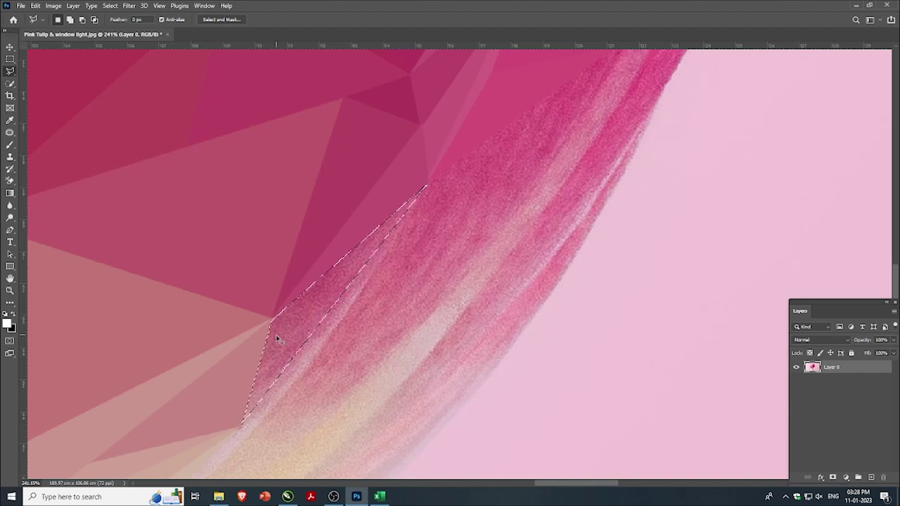
key("ctrl+alt+f")
key("ctrl+d")
- Outline a thin sliver along the petal edge as a selection
scroll(403, 310, "down", 1)
scroll(325, 366, "up", 1)
scroll(325, 366, "up", 1)
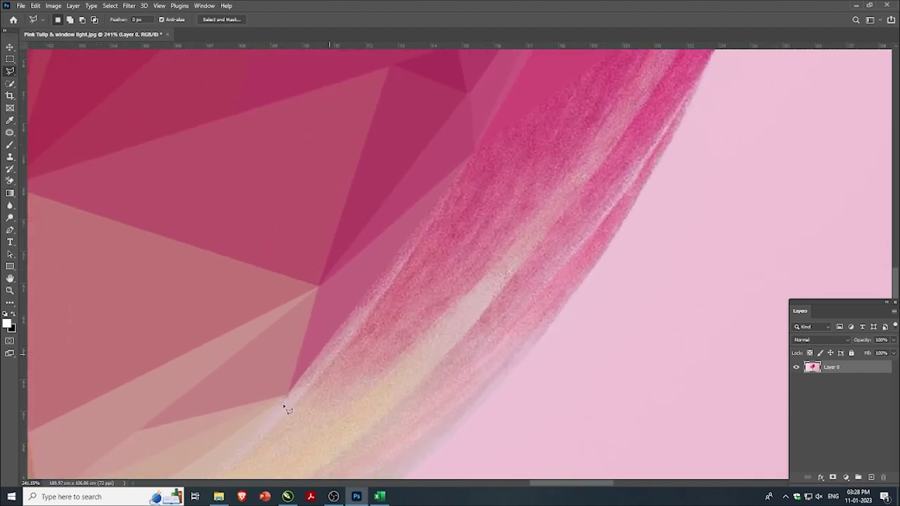
left_click(288, 390)
left_click(474, 151)
left_click(288, 390)
- Redraw triangle outlines at the facet corner, then discard the selection
scroll(363, 294, "down", 5)
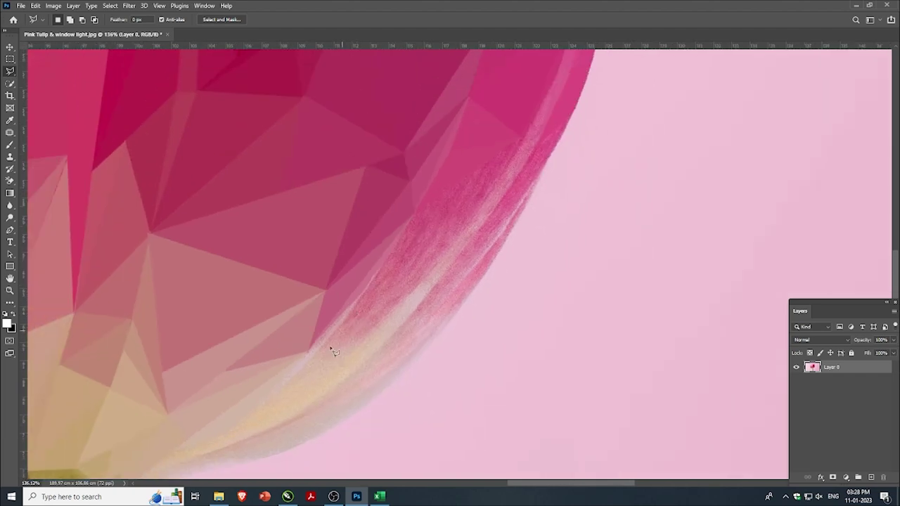
scroll(328, 345, "up", 5)
left_click(319, 325)
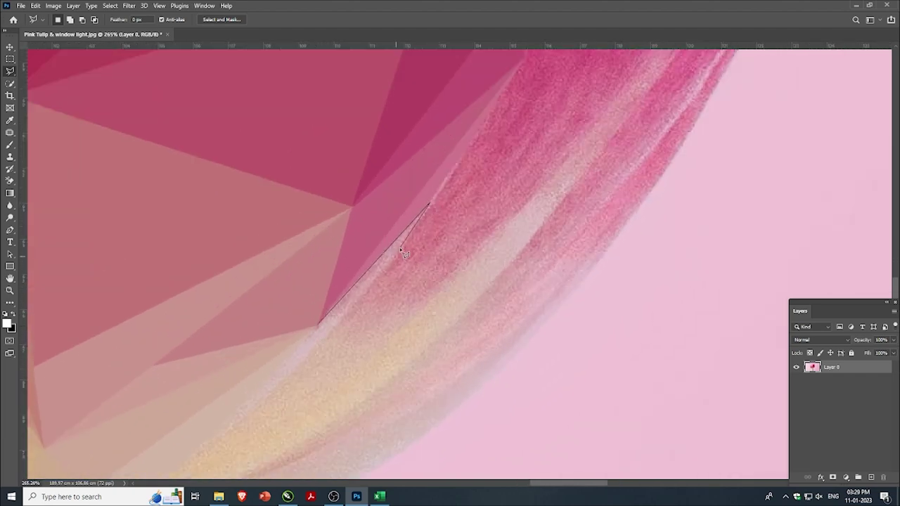
left_click(319, 324)
scroll(375, 269, "down", 5)
scroll(374, 268, "up", 3)
left_click(344, 268)
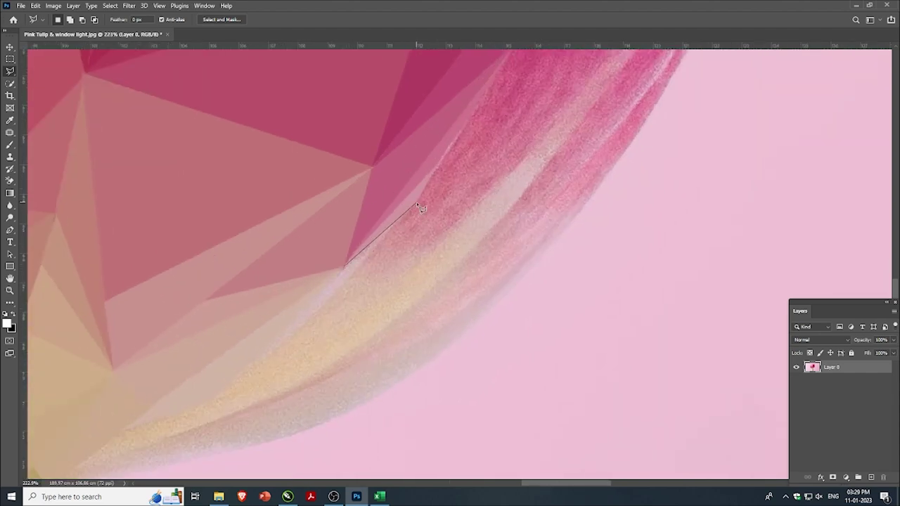
left_click(416, 203)
left_click(342, 281)
key("ctrl+d")
- Outline a shape running down the petal edge to its lower-left corner
left_click(341, 290)
left_click(212, 400)
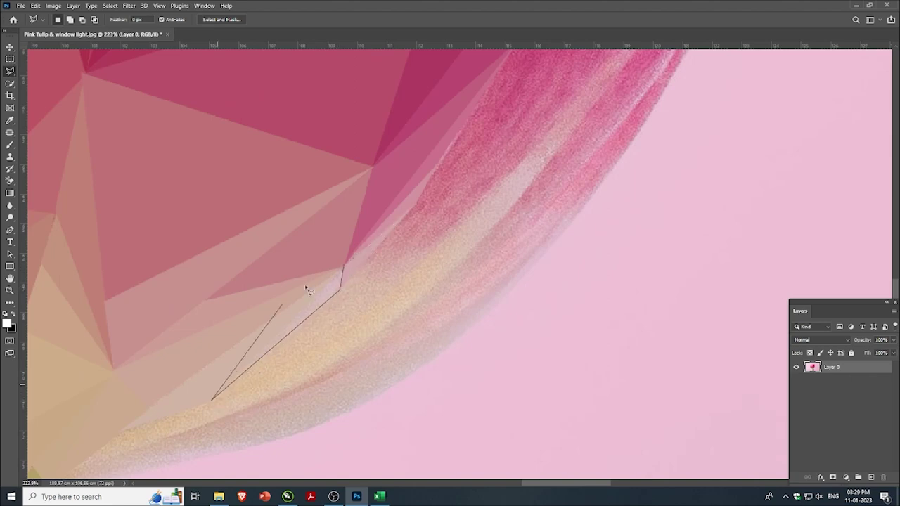
left_click(344, 270)
scroll(344, 275, "down", 2)
scroll(344, 280, "down", 1)
- Outline a triangle near the petal's outer edge, then deselect it
scroll(261, 357, "down", 1)
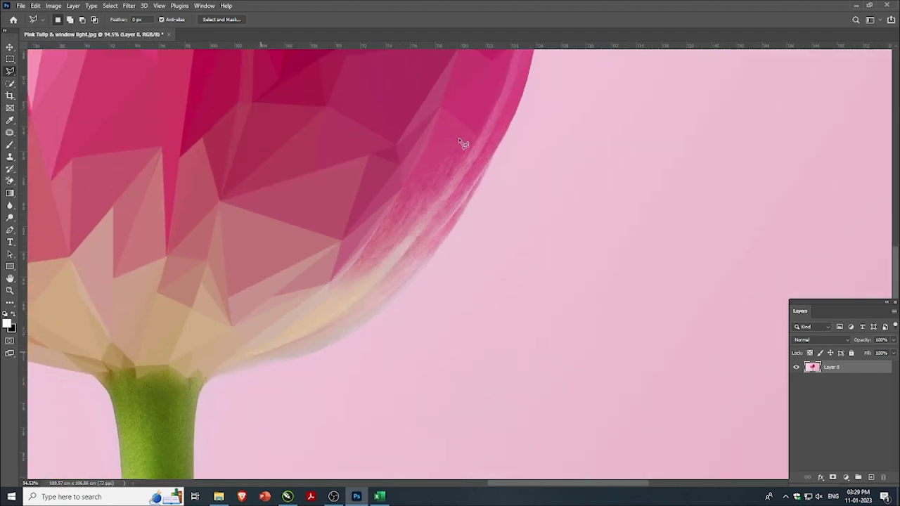
scroll(462, 141, "down", 1)
scroll(416, 273, "up", 2)
scroll(391, 246, "up", 1)
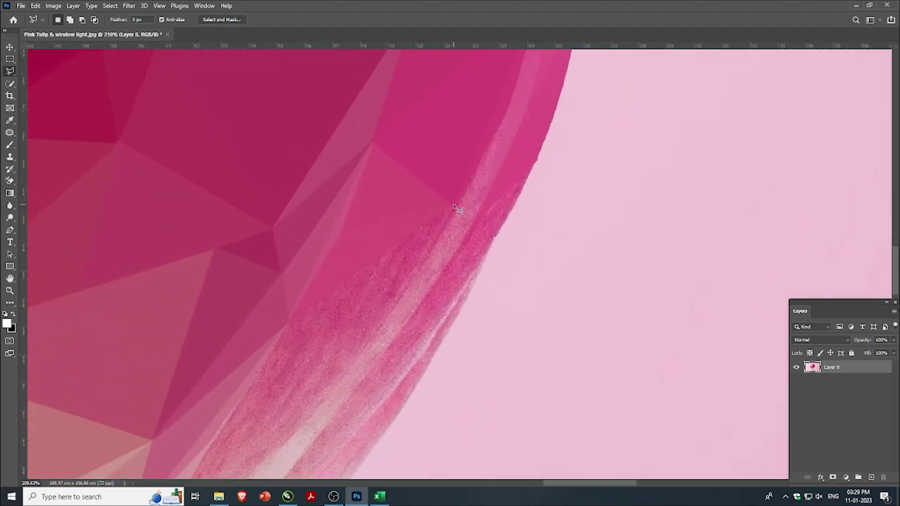
left_click(454, 203)
left_click(289, 324)
left_click(310, 407)
left_click(453, 202)
key("ctrl+d")
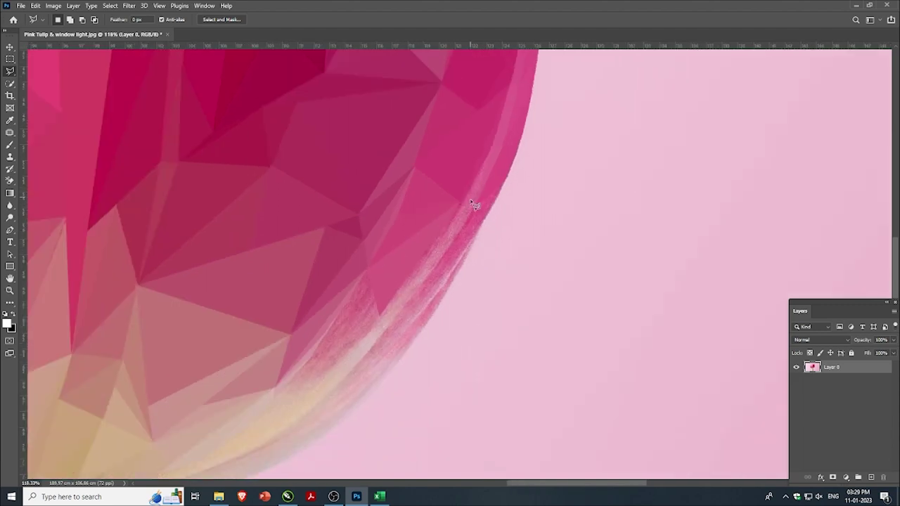
- Flatten a triangle from the petal's outer edge to its average colour
scroll(447, 224, "down", 2)
scroll(405, 229, "up", 2)
left_click(521, 137)
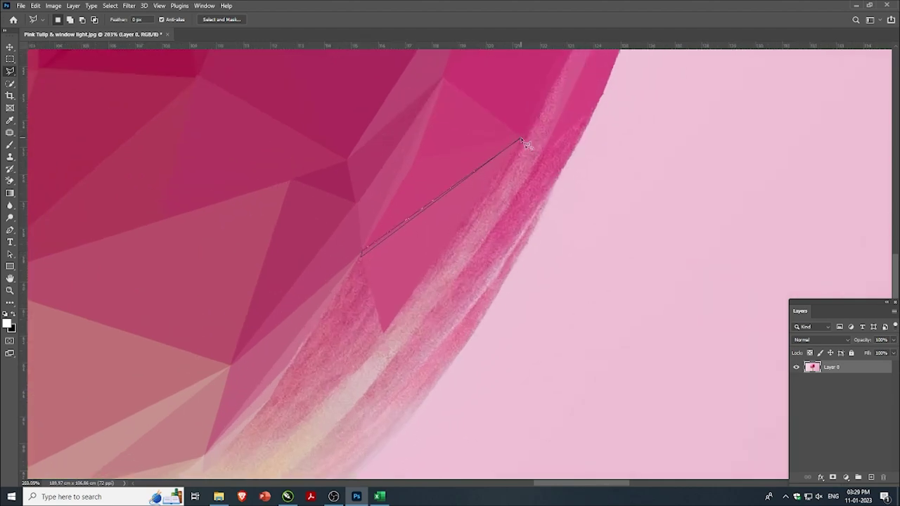
double_click(361, 254)
left_click(271, 397)
left_click(362, 253)
key("ctrl+f")
key("ctrl+d")
- Flatten a triangle low on the petal edge with Average blur
scroll(281, 365, "down", 1)
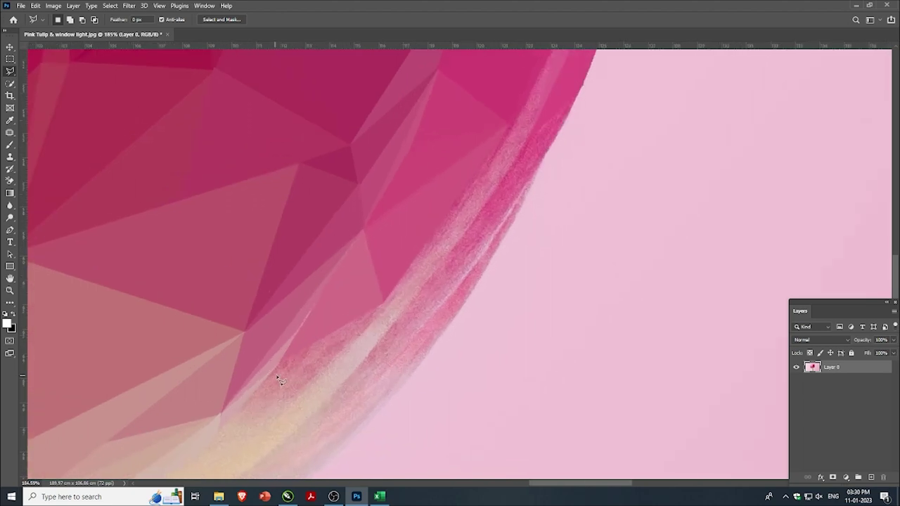
left_click(211, 437)
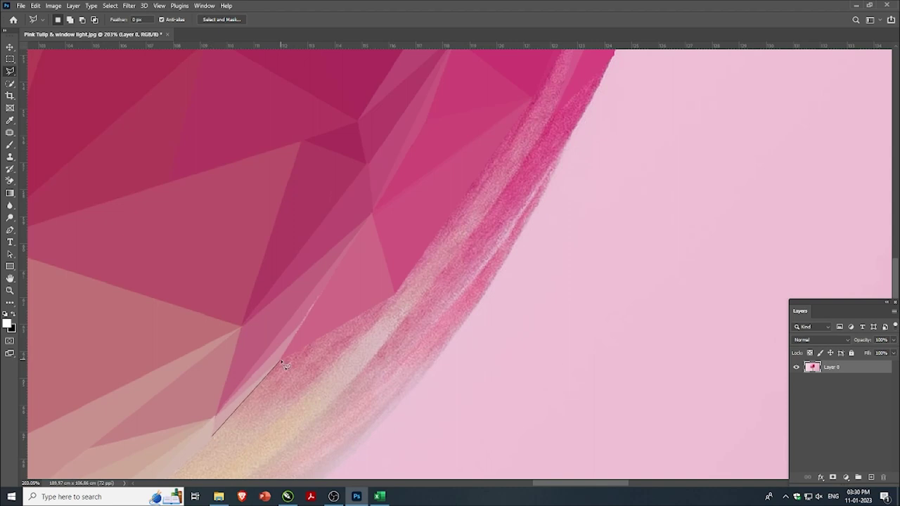
left_click(282, 362)
left_click(311, 386)
left_click(213, 435)
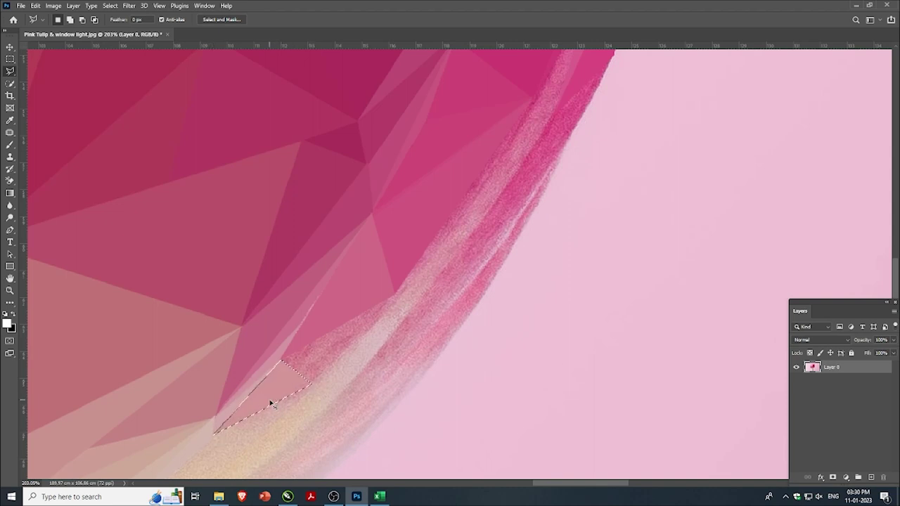
key("ctrl+f")
key("ctrl+d")
- Flatten the neighbouring polygon beside it to a single colour
left_click(282, 360)
left_click(311, 383)
left_click(395, 296)
left_click(282, 361)
key("ctrl+f")
key("ctrl+d")
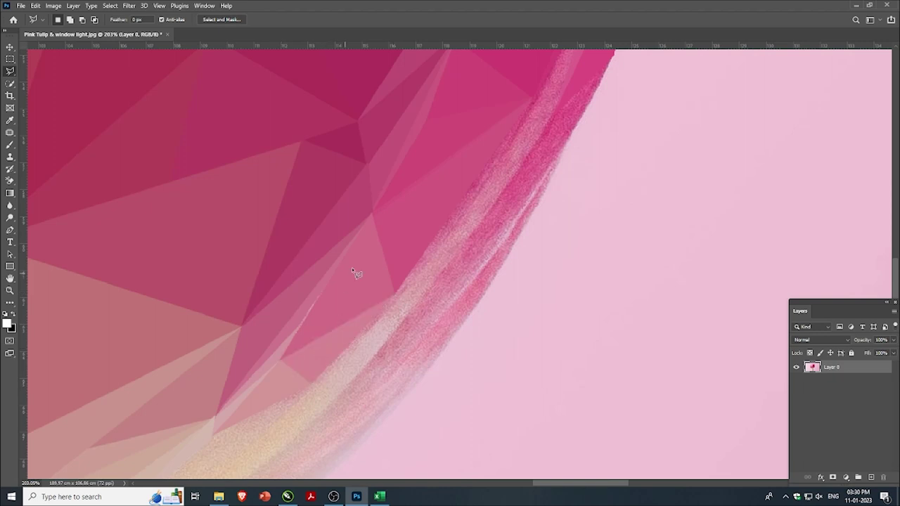
- Flatten a triangle along the pale base edge to its average colour
scroll(356, 273, "down", 2)
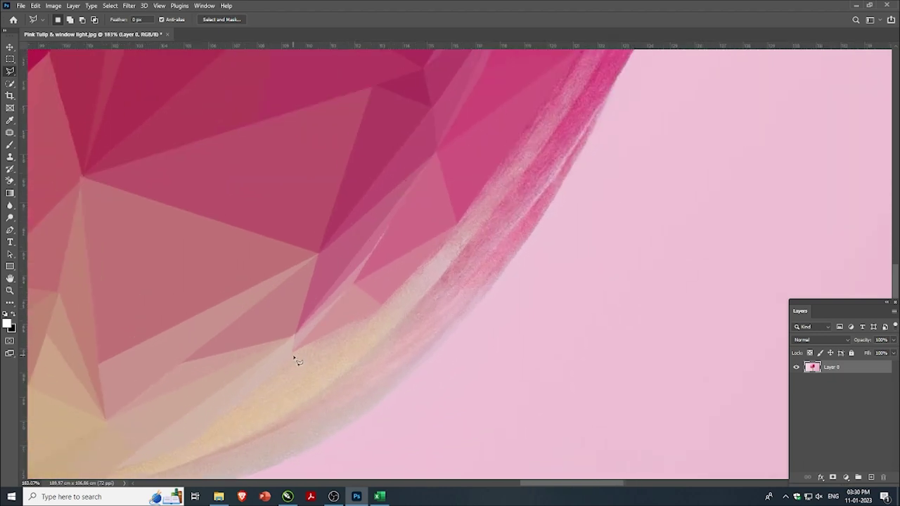
left_click(292, 350)
left_click(184, 443)
left_click(293, 348)
key("ctrl+f")
key("ctrl+d")
- Outline one more triangle along the pale edge, then deselect it
left_click(314, 368)
left_click(383, 304)
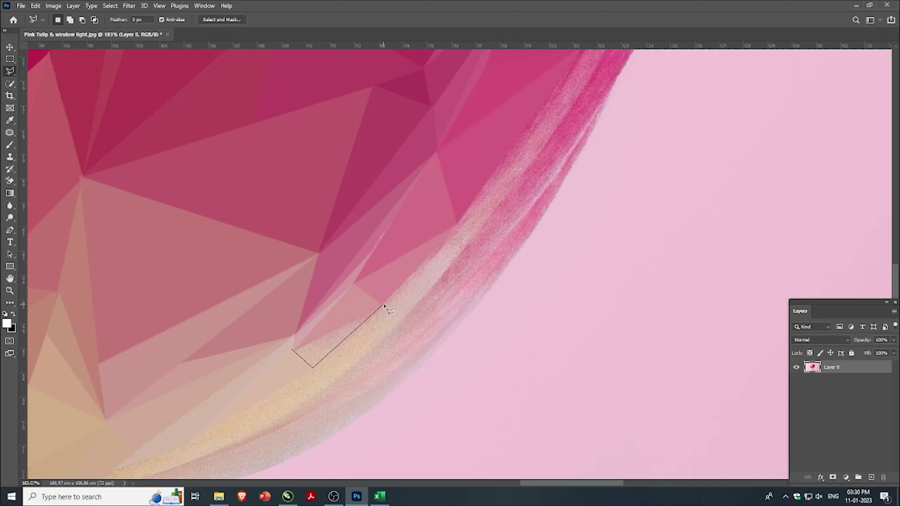
left_click(293, 350)
key("ctrl+d")
scroll(289, 366, "down", 2)
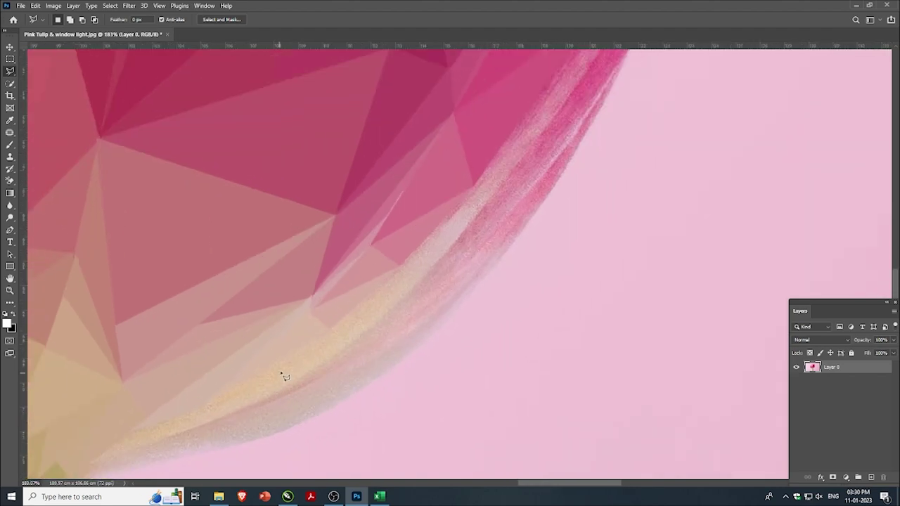
- Outline and flatten a triangle just above the green stem
scroll(285, 377, "down", 2)
scroll(221, 392, "down", 1)
scroll(175, 415, "up", 2)
scroll(129, 438, "up", 2)
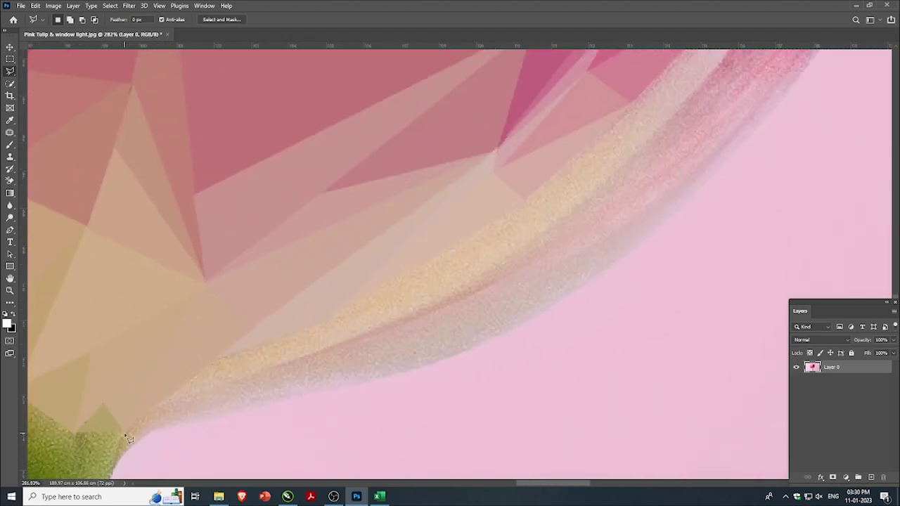
left_click(123, 431)
left_click(211, 362)
left_click(244, 380)
left_click(124, 429)
key("ctrl+d")
- Flatten a second triangle from a facet corner along the pale edge
left_click(213, 361)
left_click(324, 321)
left_click(213, 360)
key("ctrl+d")
scroll(211, 386, "down", 3)
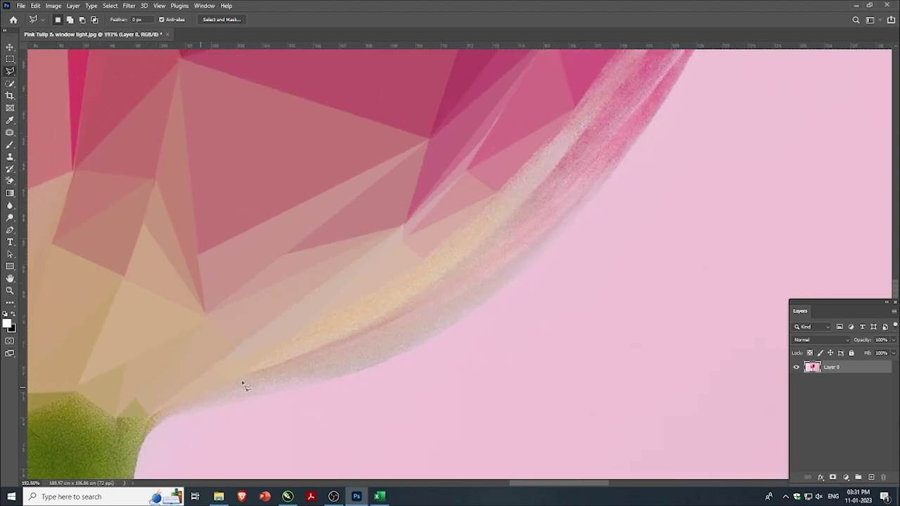
scroll(244, 386, "up", 3)
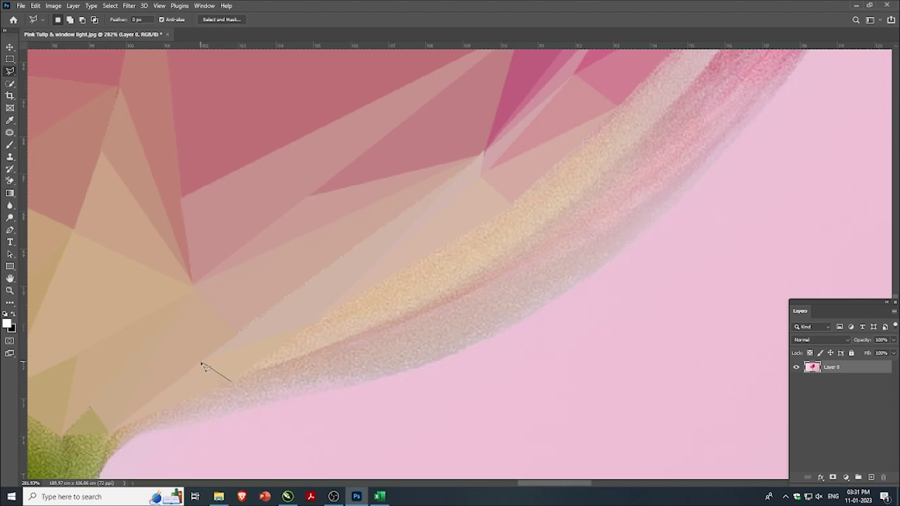
left_click(199, 365)
scroll(226, 382, "up", 1)
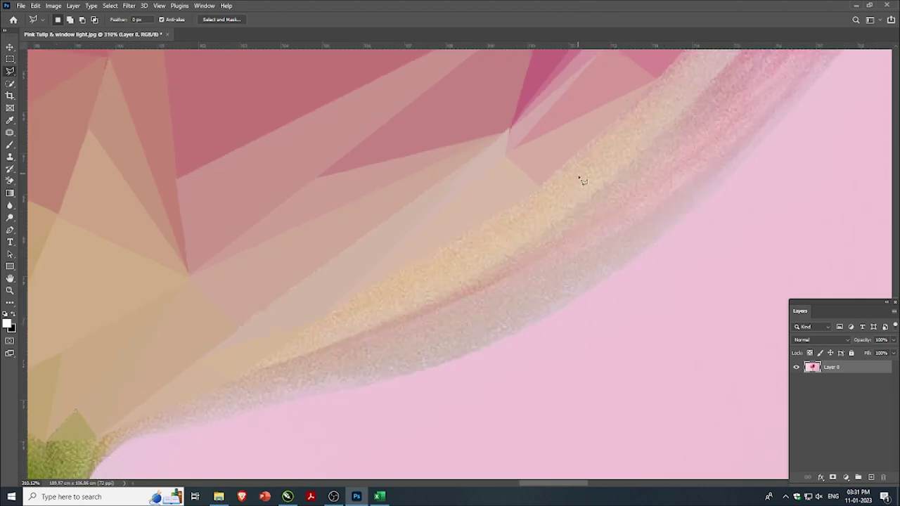
- Outline a triangle reaching from the petal's upper edge down to the pale band
left_click(539, 187)
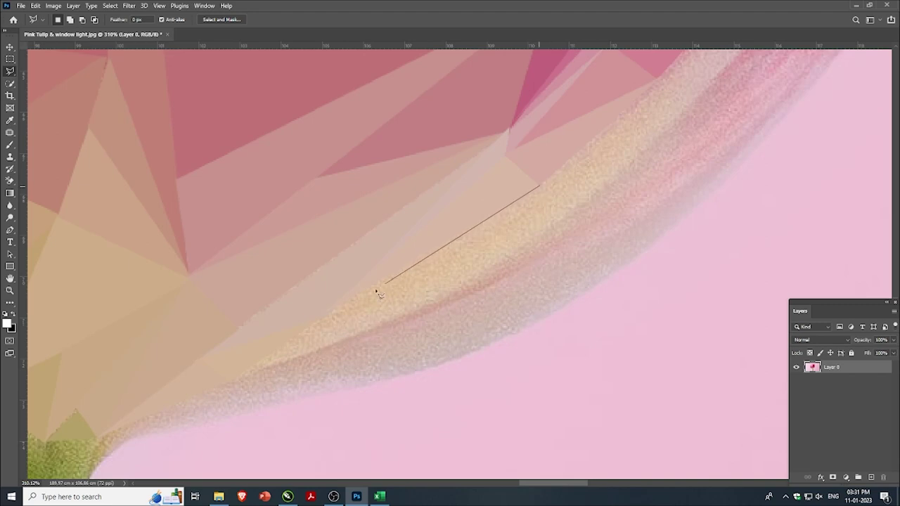
left_click(312, 321)
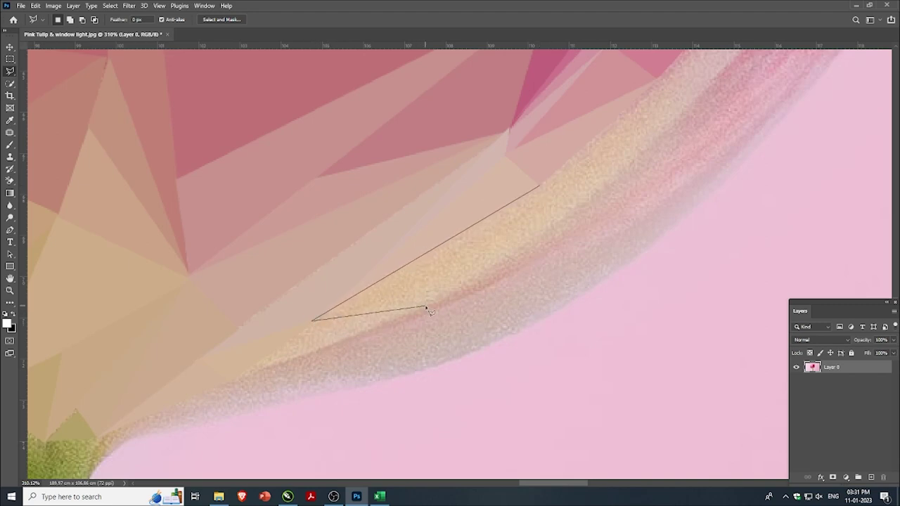
left_click(427, 308)
left_click(540, 187)
left_click(316, 304)
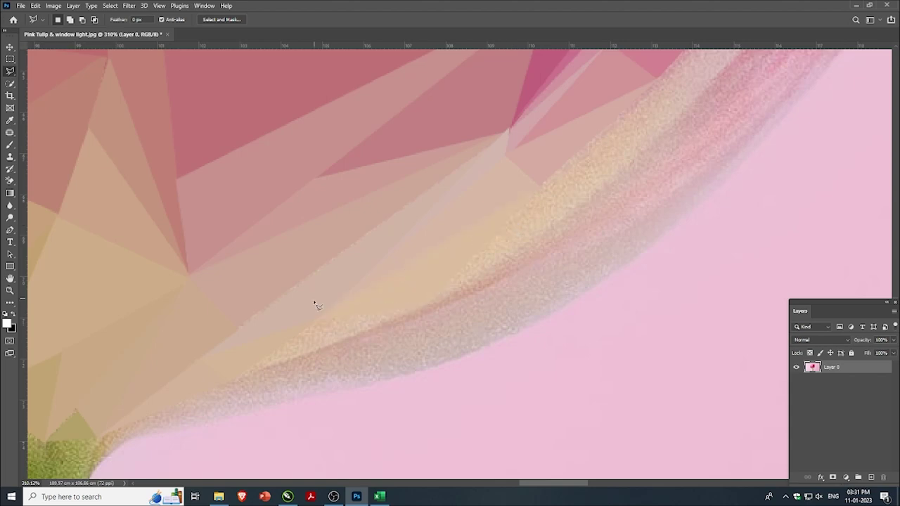
- Outline a thin sliver along the pale petal edge, redrawing it once
left_click(227, 382)
left_click(314, 321)
left_click(424, 307)
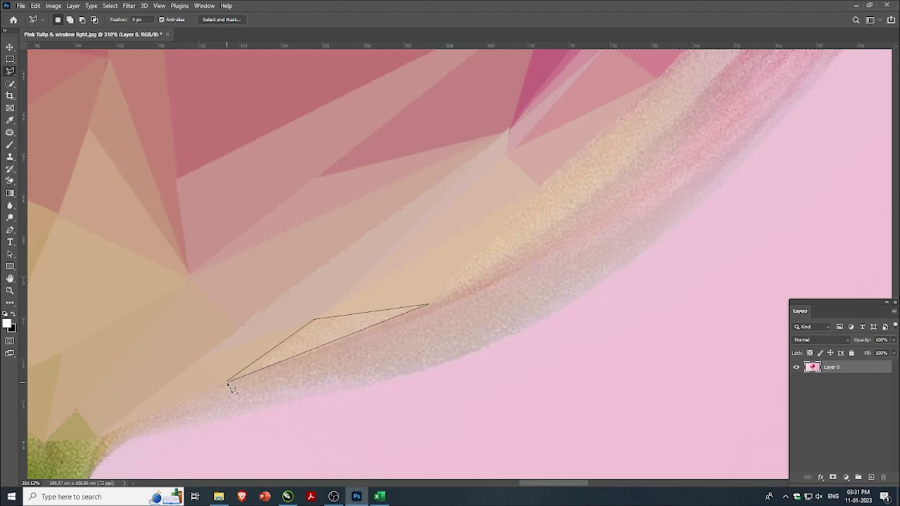
left_click(229, 380)
key("ctrl+d")
left_click(227, 380)
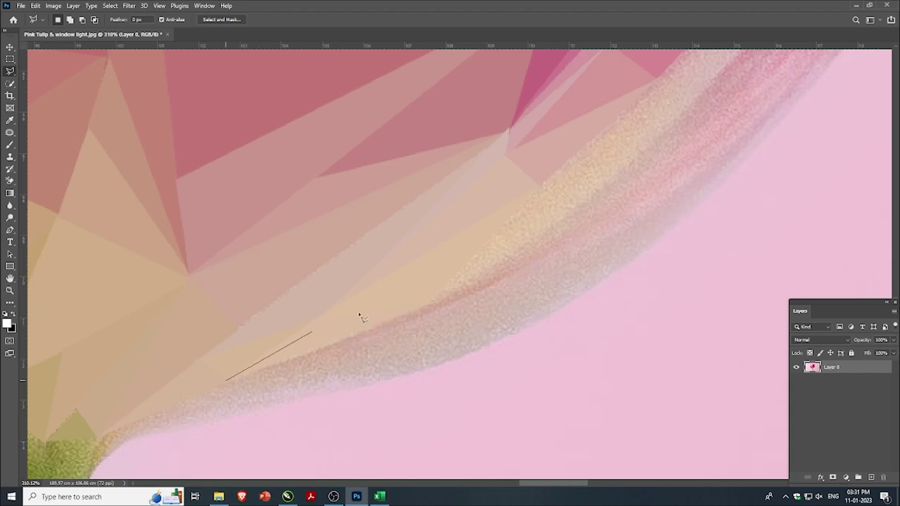
left_click(432, 303)
left_click(229, 380)
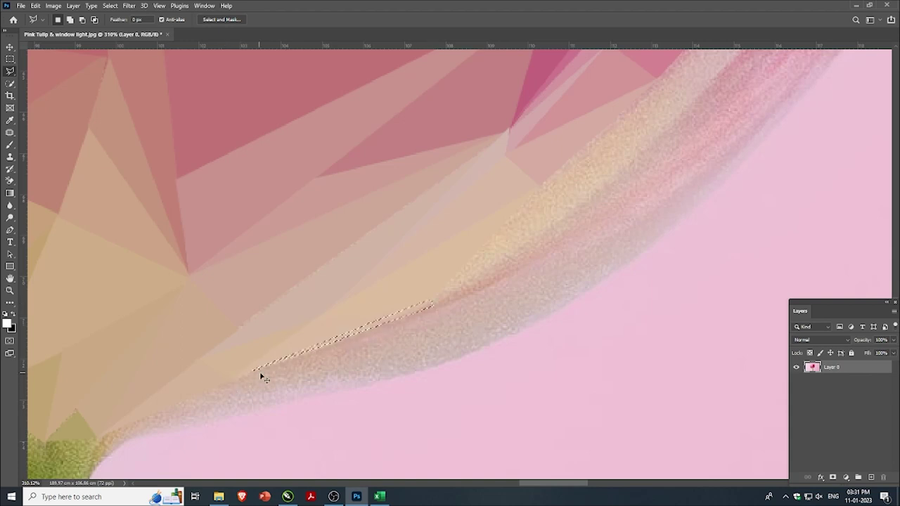
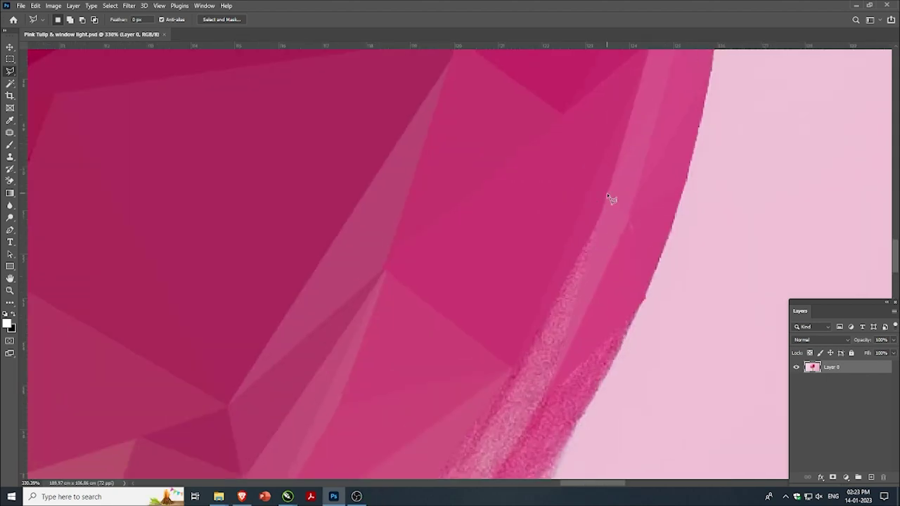
- Flatten a thin sliver on the petal edge to its averaged pink with Blur > Average
left_click(608, 195)
left_click(608, 194)
left_click(128, 6)
mouse_move(179, 126)
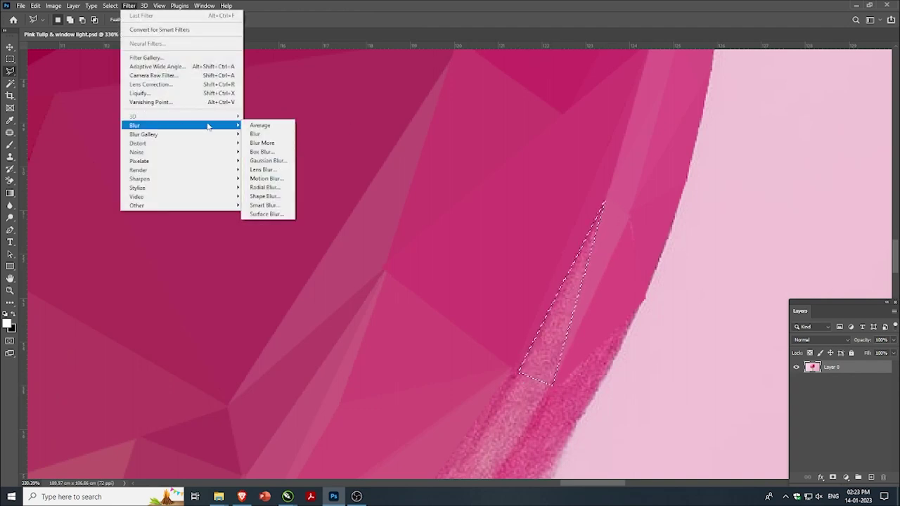
left_click(263, 127)
key("ctrl+d")
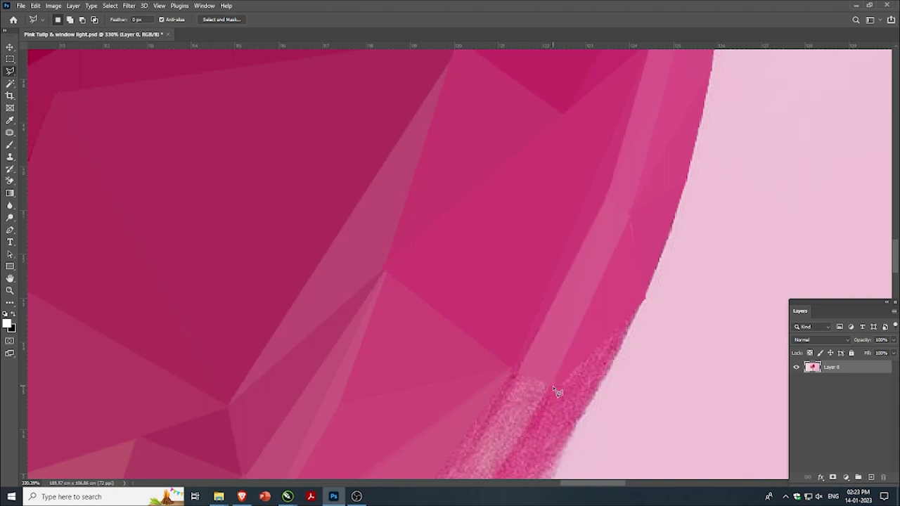
- Select a triangle at the lower petal corner with the Polygonal Lasso
left_click(518, 376)
left_click(493, 475)
double_click(554, 391)
left_click(462, 470)
left_click(494, 473)
left_click(517, 373)
scroll(576, 297, "down", 2, "alt")
scroll(580, 304, "up", 3, "alt")
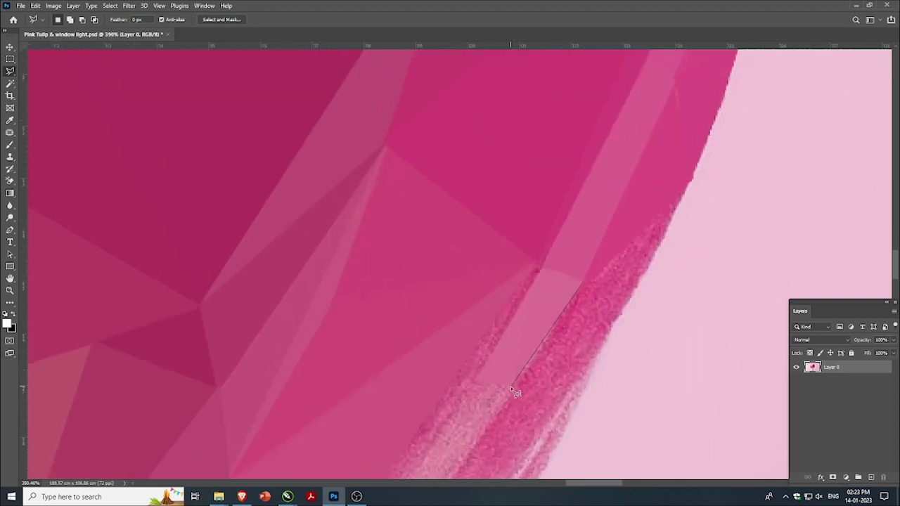
- Select a thin triangle running from the petal edge to its lower corner
left_click(511, 387)
key("Escape")
left_click(536, 261)
left_click(475, 382)
left_click(543, 268)
left_click(534, 262)
left_click(457, 373)
left_click(534, 263)
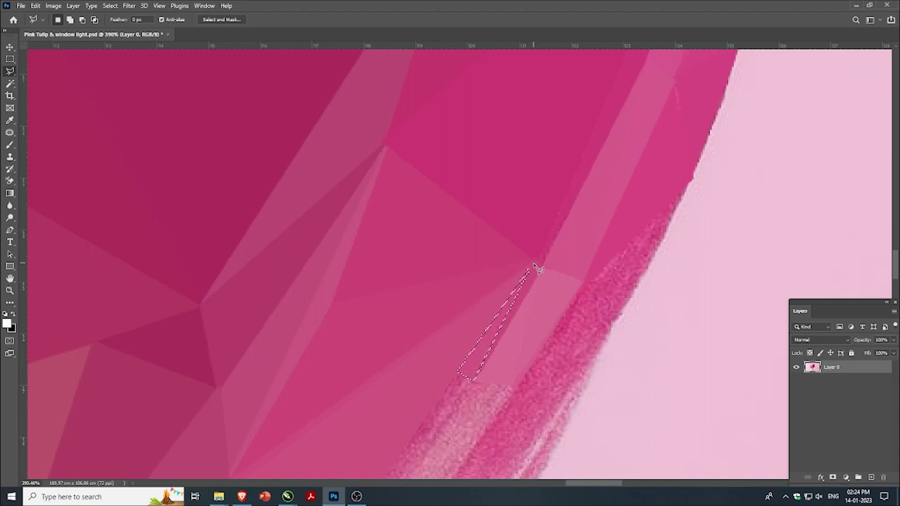
- Select further triangles starting from the petal's outer edge
scroll(533, 339, "down", 1)
scroll(641, 241, "down", 1)
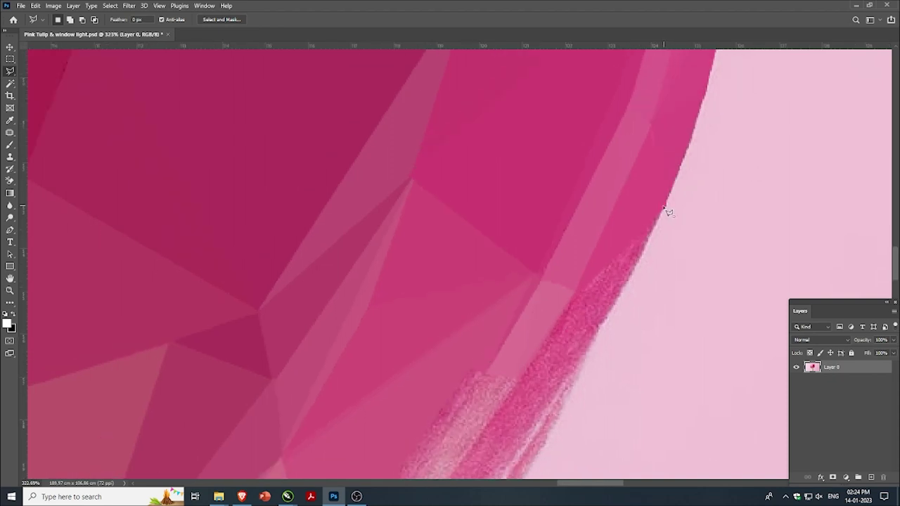
left_click(664, 209)
left_click(581, 292)
left_click(664, 210)
scroll(626, 331, "up", 1)
scroll(577, 297, "up", 1)
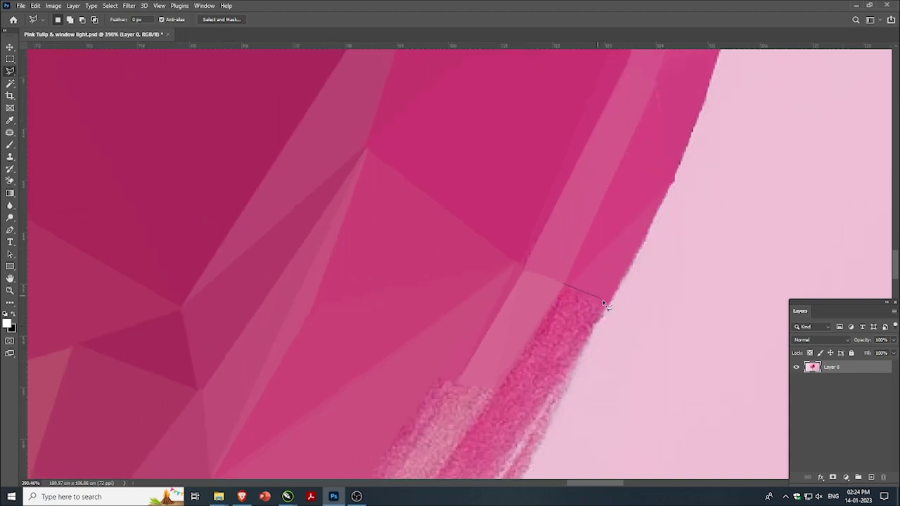
left_click(499, 390)
left_click(566, 288)
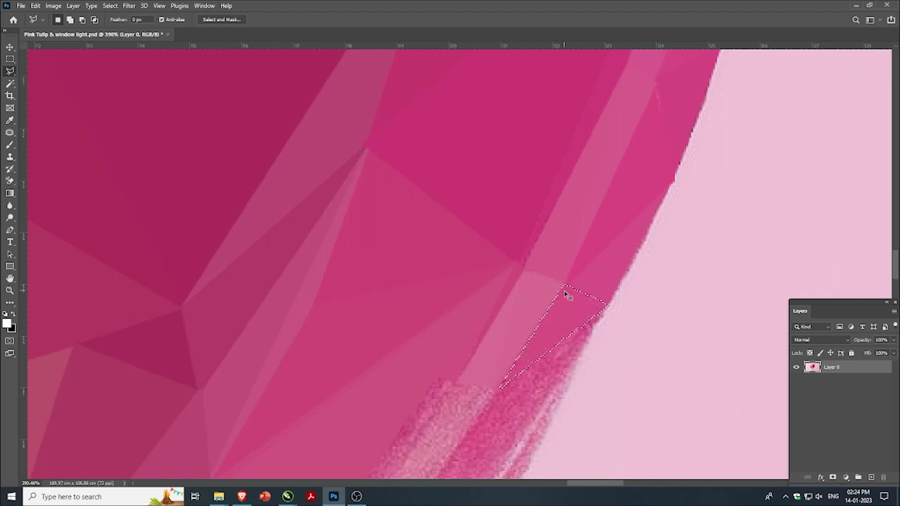
- Fill two triangles over the grainy strip with their averaged pink
scroll(566, 295, "down", 1)
scroll(495, 428, "up", 1)
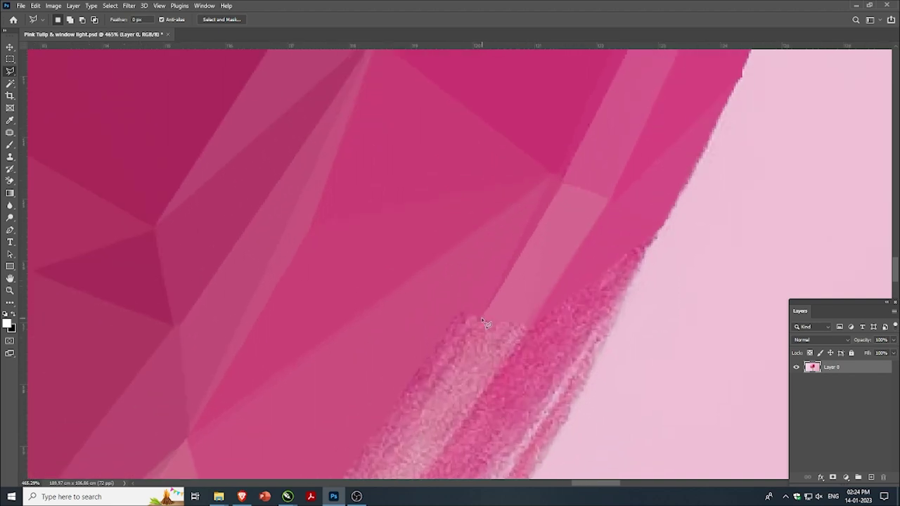
left_click(530, 324)
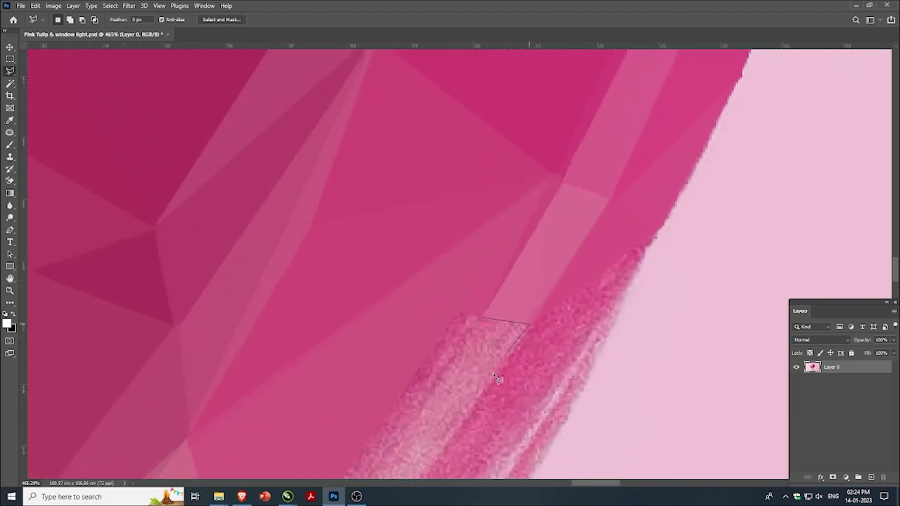
left_click(482, 320)
key("Delete")
left_click(479, 319)
left_click(419, 421)
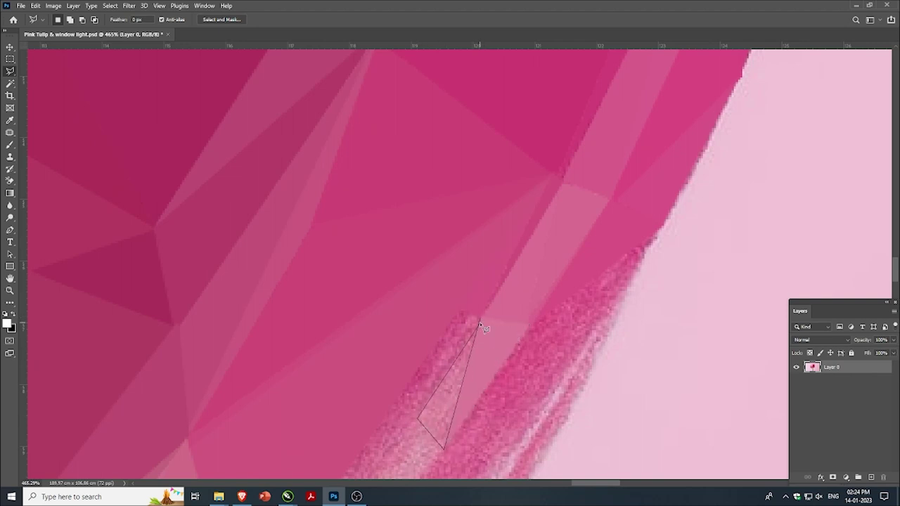
left_click(481, 320)
key("Delete")
- Flatten a triangle over the textured strip to its averaged pink
scroll(464, 401, "down", 2)
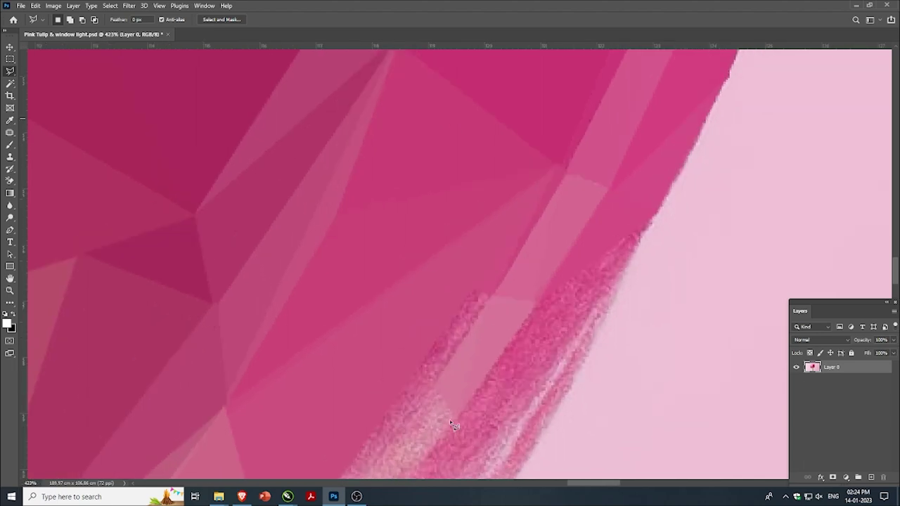
scroll(450, 420, "down", 1)
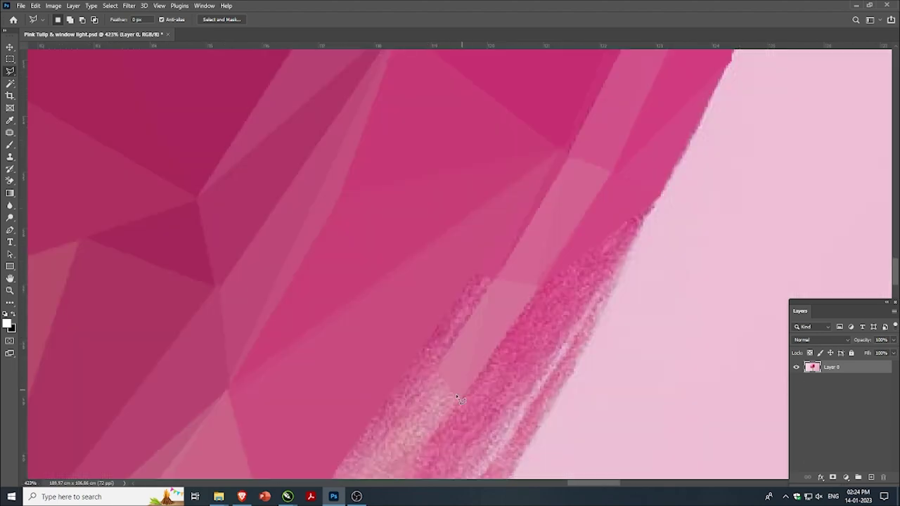
scroll(459, 399, "down", 1)
scroll(466, 304, "down", 1)
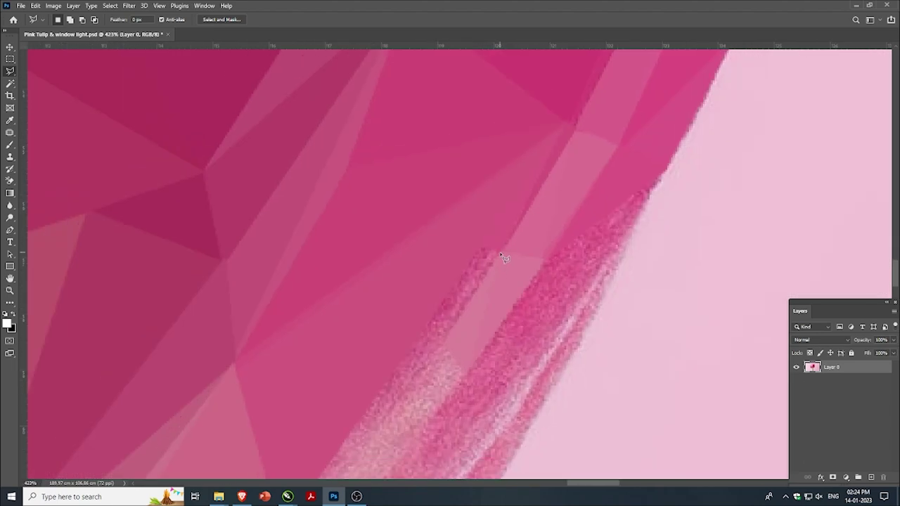
left_click(501, 255)
left_click(443, 342)
left_click(481, 248)
left_click(500, 252)
key("Delete")
- Fill two more triangles lower on the strip with averaged colour
left_click(480, 246)
left_click(445, 340)
left_click(479, 244)
key("Delete")
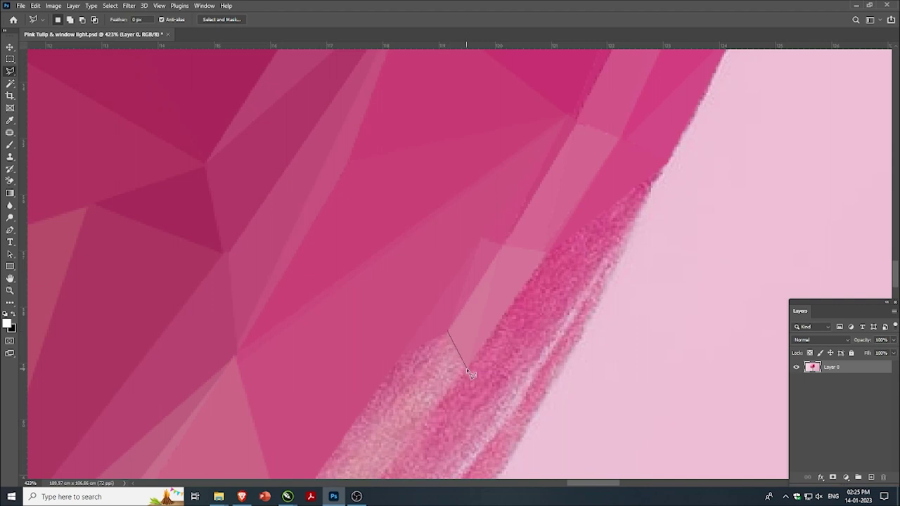
left_click(466, 366)
left_click(356, 464)
left_click(448, 331)
key("Delete")
- Flatten two long slivers along the petal edge to their average pink
left_click(545, 251)
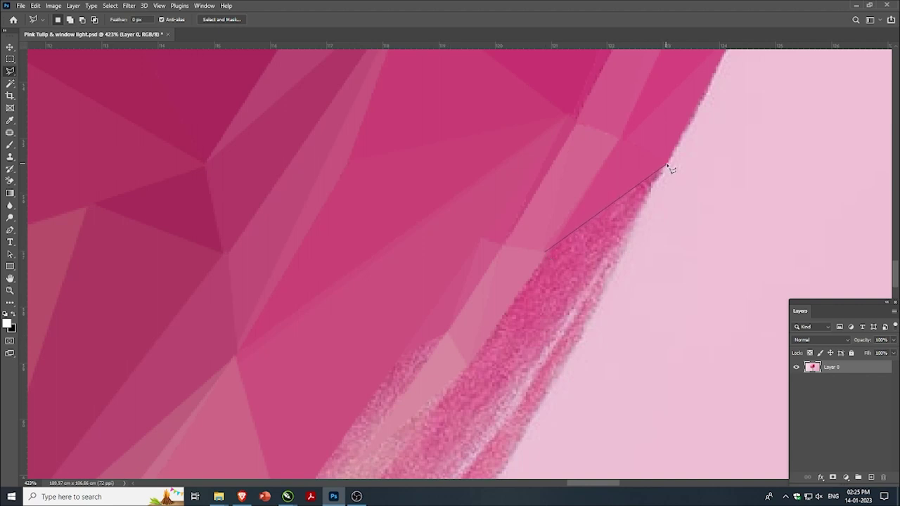
left_click(667, 165)
left_click(467, 368)
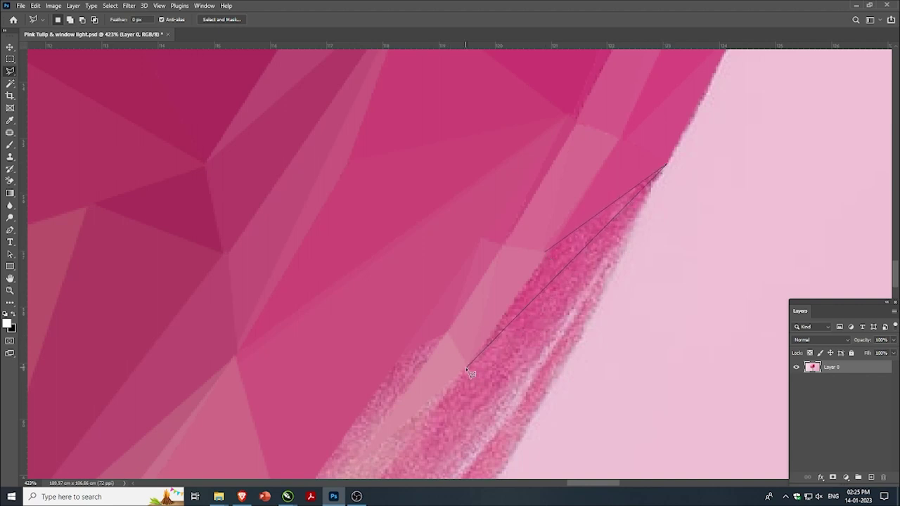
left_click(545, 252)
key("Delete")
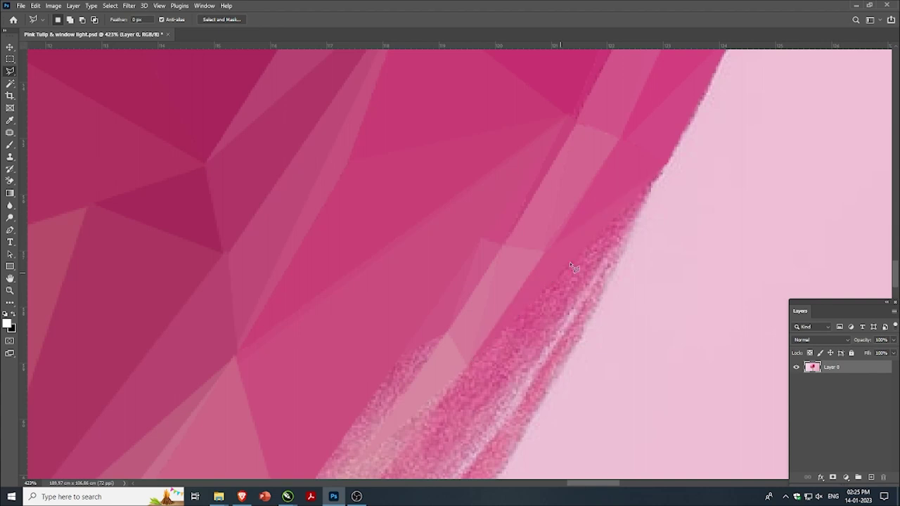
left_click(664, 170)
left_click(516, 396)
left_click(665, 169)
key("Delete")
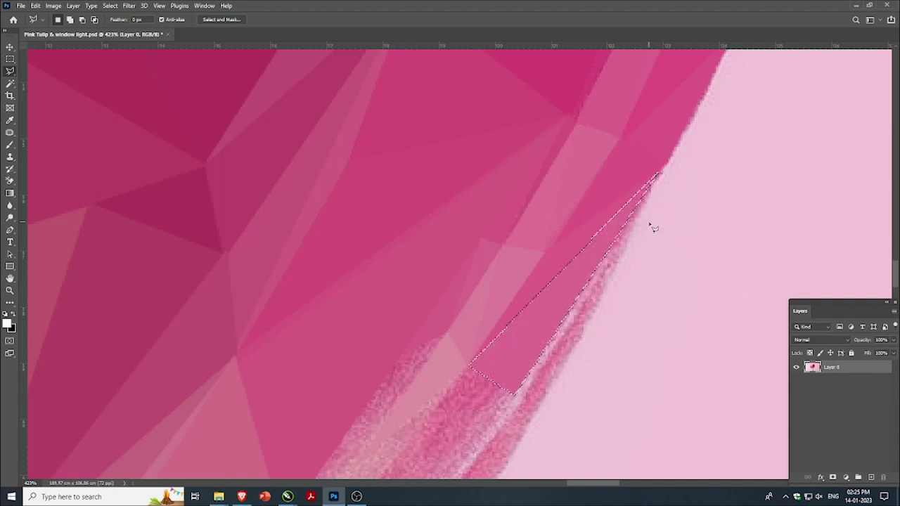
- Select more thin slivers along the tulip's lower right outer edge
scroll(625, 301, "down", 2)
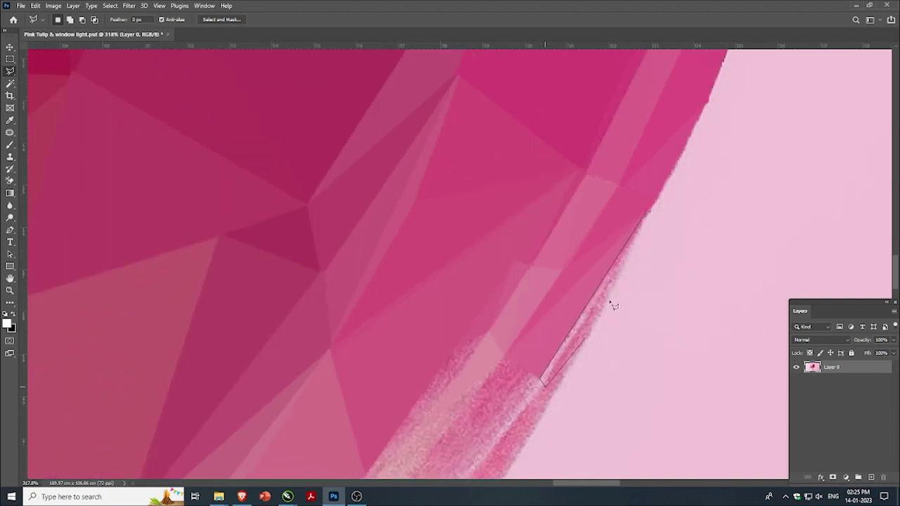
left_click(648, 212)
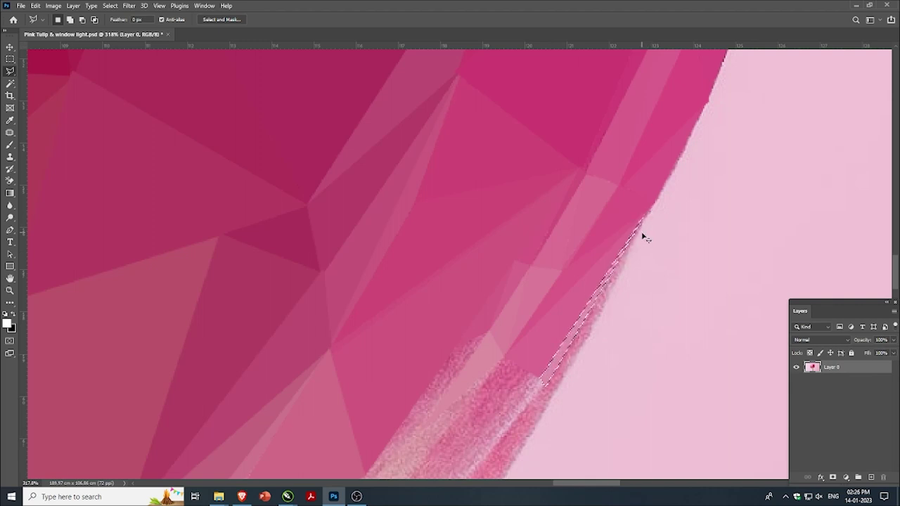
left_click(549, 385)
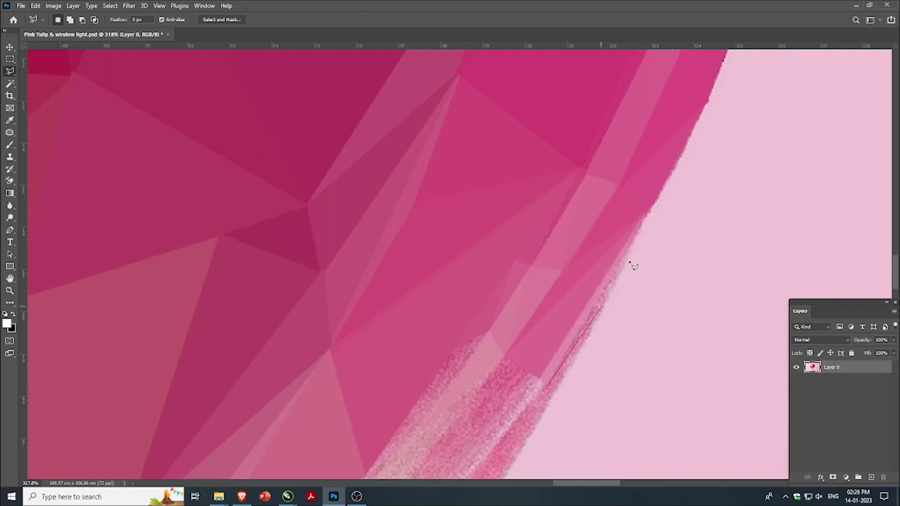
left_click(649, 213)
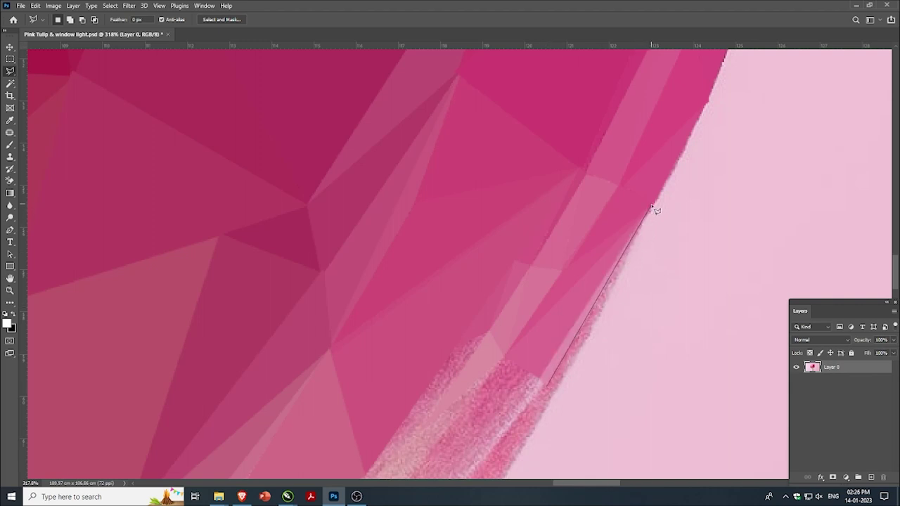
left_click(550, 391)
left_click(550, 391)
left_click(653, 211)
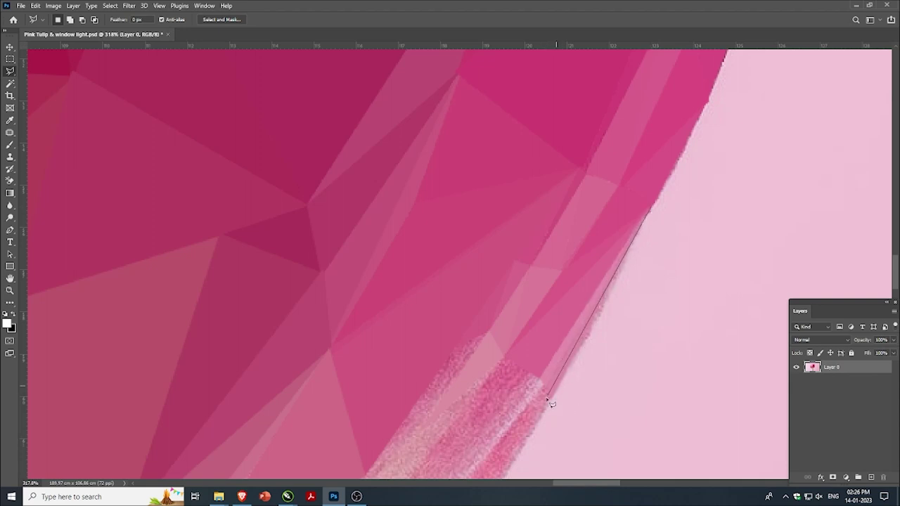
left_click(553, 398)
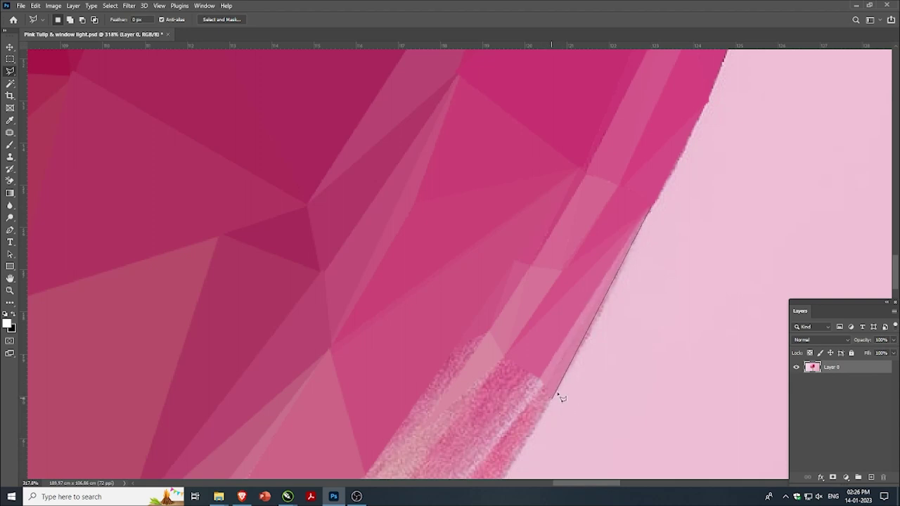
left_click(609, 306)
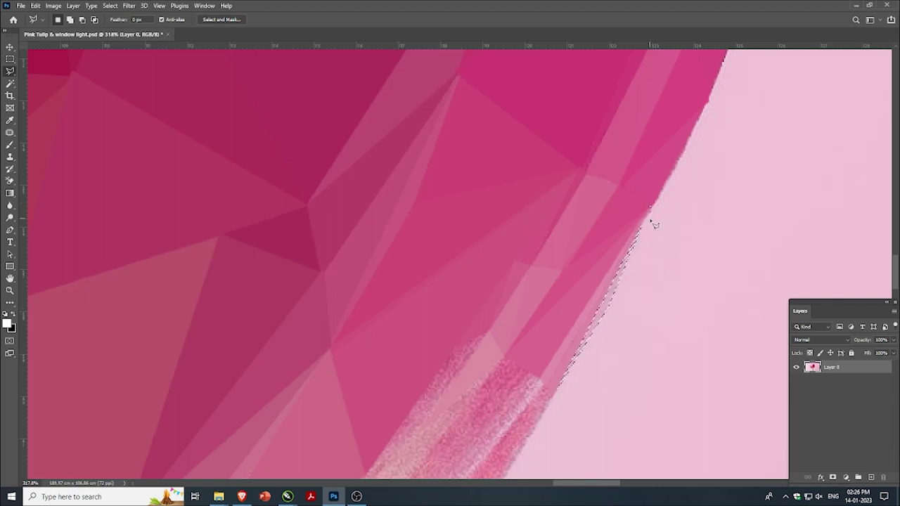
- Clear the previous selection and select a triangle at the petal's outer edge
key("ctrl+d")
scroll(700, 222, "down", 1)
scroll(473, 381, "up", 1)
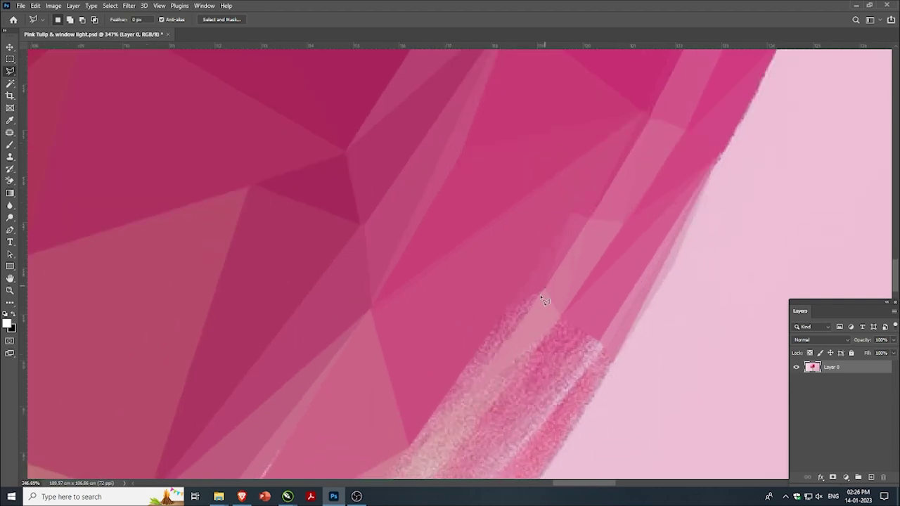
left_click(545, 288)
left_click(466, 400)
left_click(546, 288)
- Select a triangle along the petal edge down to the strip's bottom
left_click(505, 307)
left_click(465, 400)
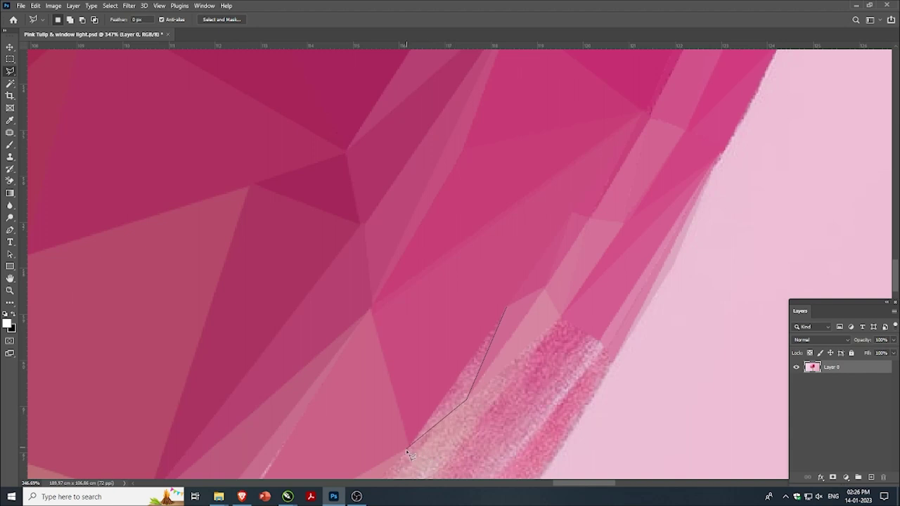
left_click(408, 446)
left_click(505, 307)
scroll(476, 407, "up", 1)
scroll(588, 278, "down", 1)
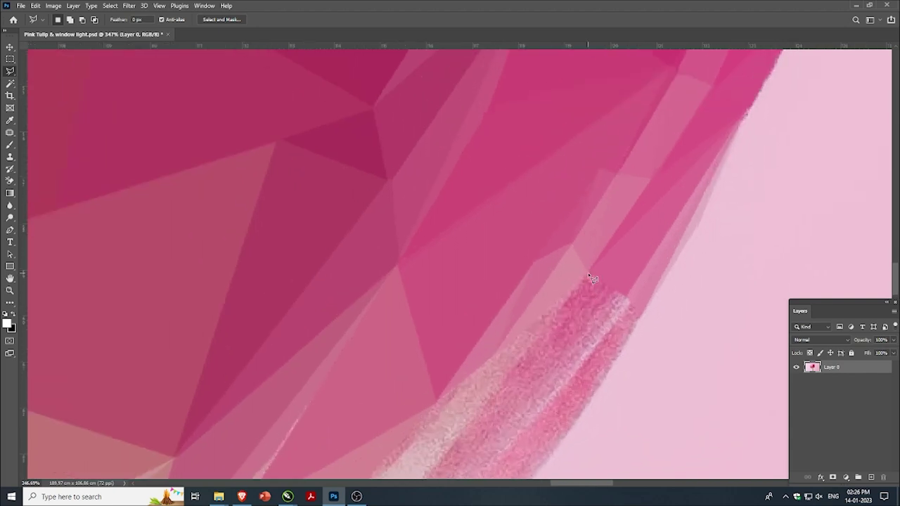
- Draw a thin triangle from the upper petal edge, then discard it
left_click(588, 274)
left_click(493, 357)
left_click(526, 354)
left_click(586, 280)
key("ctrl+d")
- Fill two triangles over the textured strip with averaged pink
left_click(588, 273)
left_click(526, 355)
left_click(588, 276)
key("Delete")
left_click(625, 297)
left_click(526, 355)
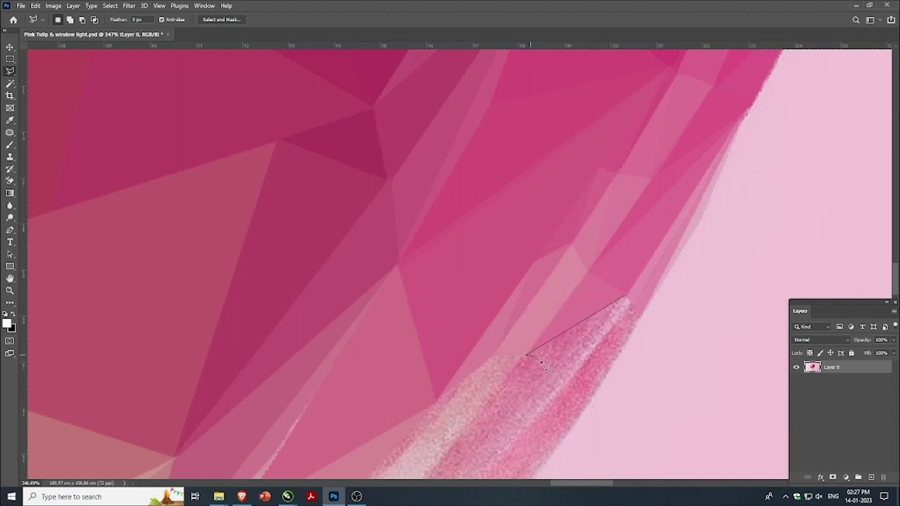
left_click(625, 298)
key("Delete")
- Flatten two narrow triangles along the outer edge strip to averaged colour
left_click(628, 298)
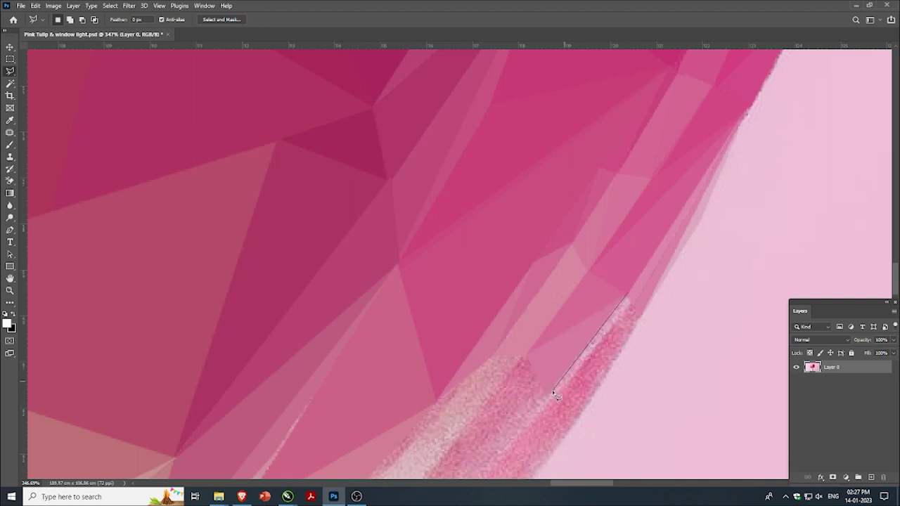
left_click(546, 396)
left_click(629, 299)
key("Delete")
left_click(634, 305)
left_click(546, 397)
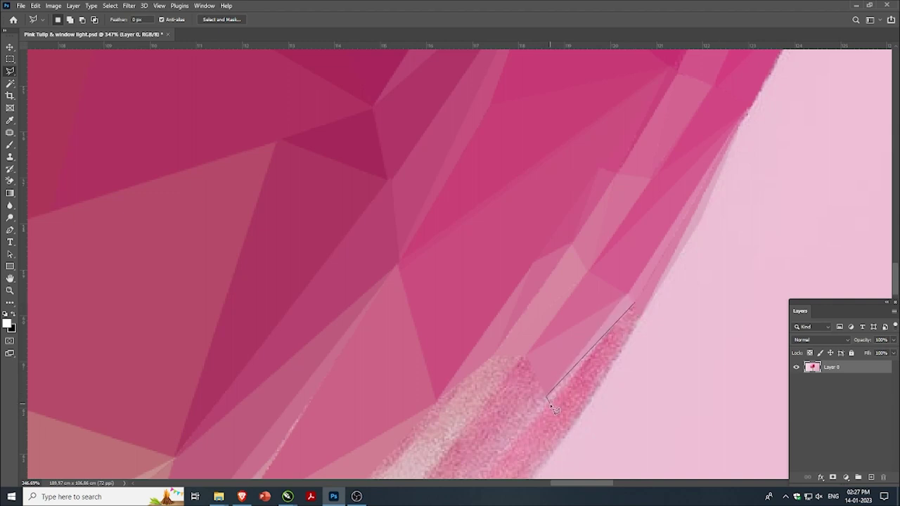
left_click(551, 400)
left_click(636, 305)
key("Delete")
- Fill a triangle reaching the strip's bottom with averaged pink
left_click(635, 306)
left_click(551, 402)
left_click(570, 426)
left_click(635, 305)
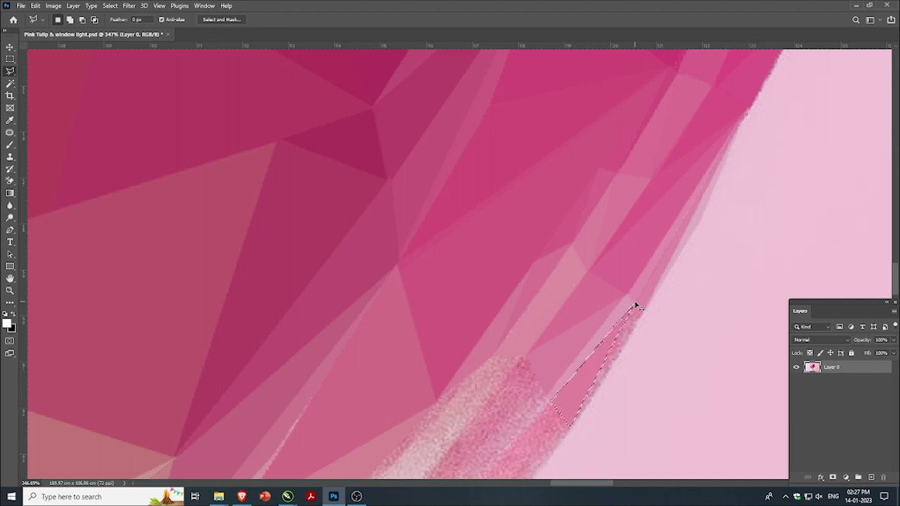
key("Delete")
- Select a thin diagonal triangle, then start a replacement at its lower corner
left_click(634, 305)
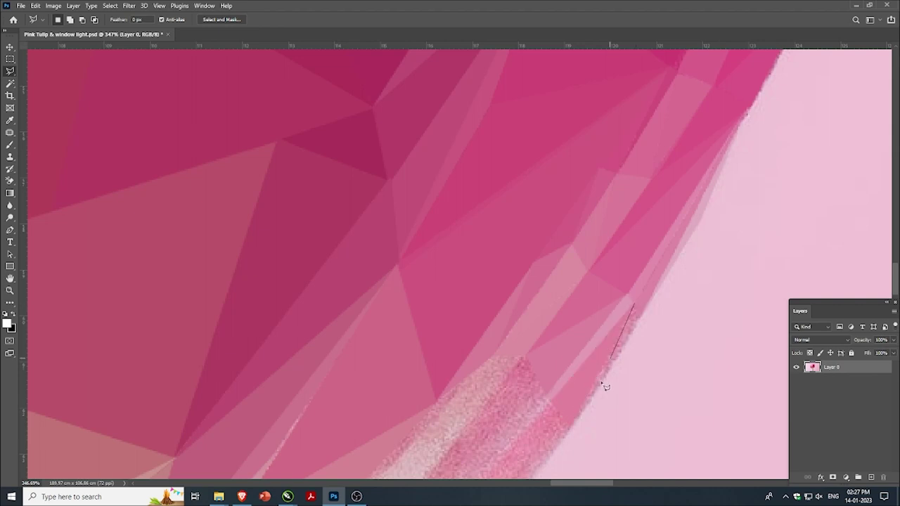
left_click(569, 430)
left_click(636, 308)
left_click(570, 429)
left_click(613, 367)
- Zoom in and average a triangle at the top of the grainy strip into flat pink
scroll(667, 300, "down", 2)
scroll(540, 408, "up", 1)
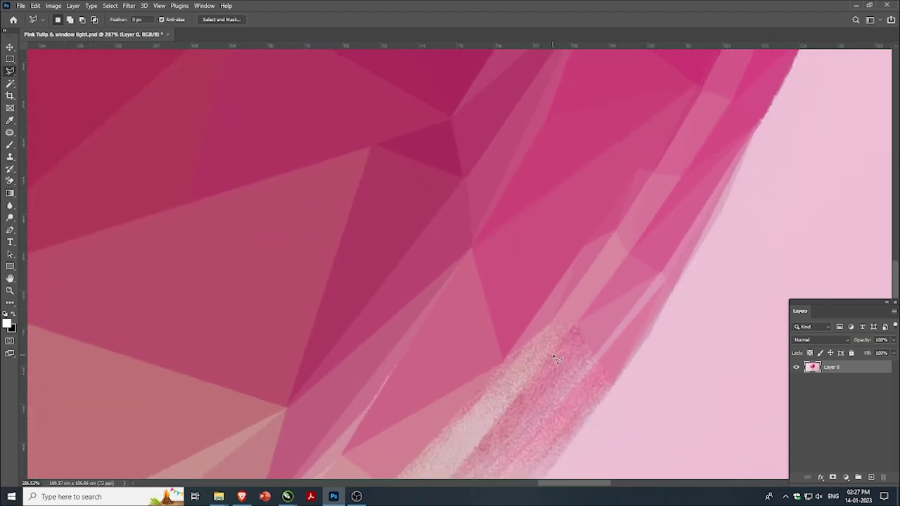
left_click(578, 323)
left_click(523, 385)
left_click(549, 321)
scroll(546, 333, "up", 1)
scroll(560, 318, "up", 1)
left_click(553, 303)
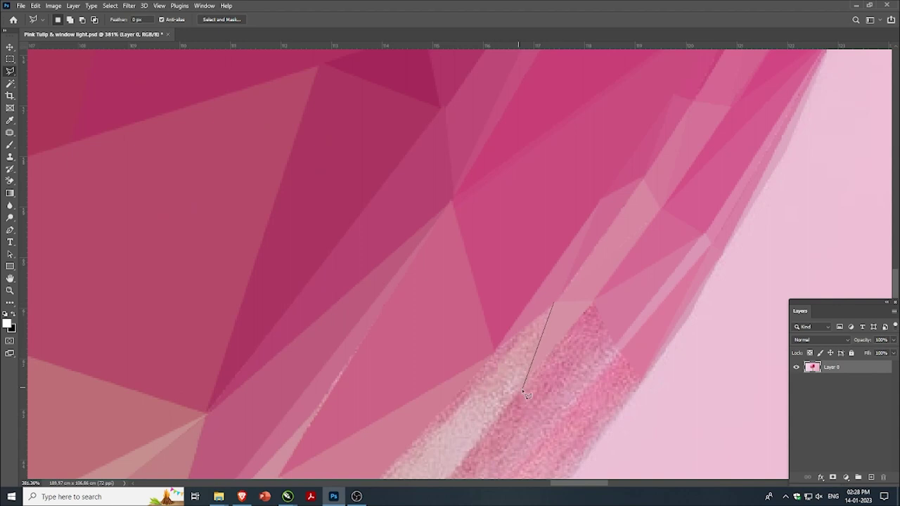
left_click(522, 389)
left_click(522, 327)
left_click(553, 304)
key("ctrl+d")
- Average a second triangle spanning the grainy strip into a flat facet
left_click(617, 345)
left_click(522, 386)
left_click(594, 303)
key("ctrl+d")
- Outline a triangle from the top of the grain to a far-left corner
scroll(594, 306, "down", 1)
scroll(578, 355, "up", 2)
left_click(527, 294)
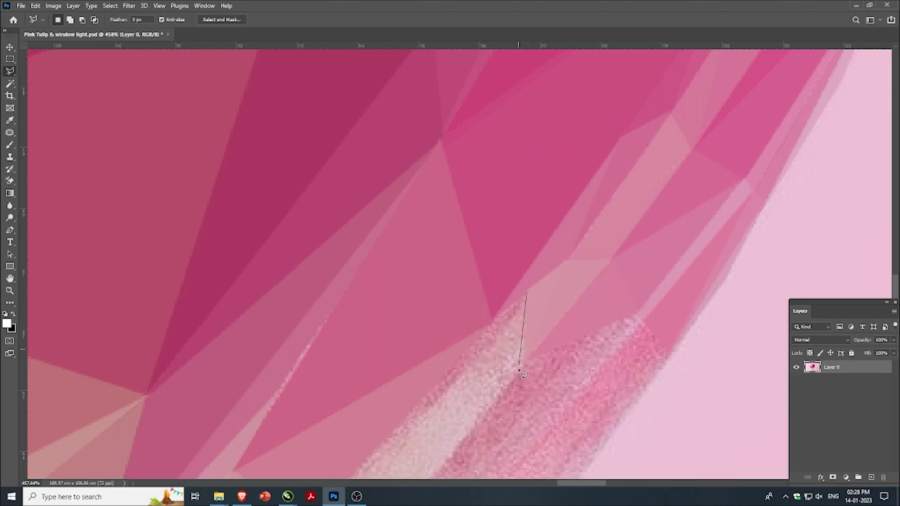
left_click(524, 359)
left_click(442, 396)
left_click(526, 294)
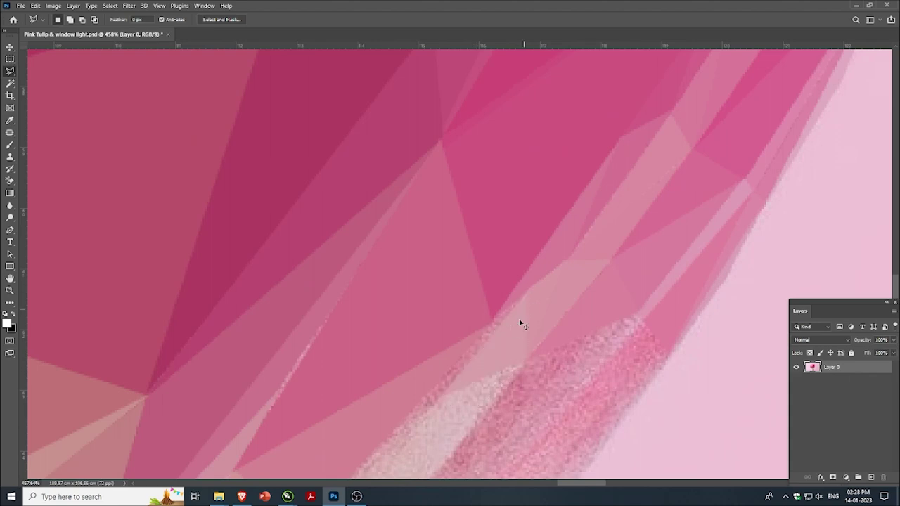
left_click(526, 294)
left_click(526, 294)
- Flatten triangles along the outer edge strip with averaged pink colour
left_click(638, 314)
left_click(526, 362)
left_click(551, 395)
left_click(638, 318)
left_click(637, 315)
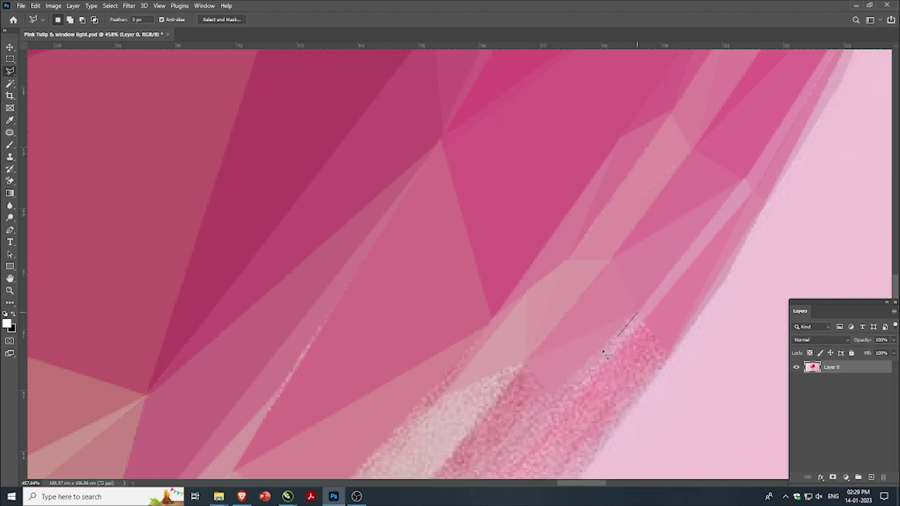
left_click(553, 398)
left_click(639, 316)
left_click(644, 321)
left_click(563, 415)
left_click(645, 321)
key("ctrl+d")
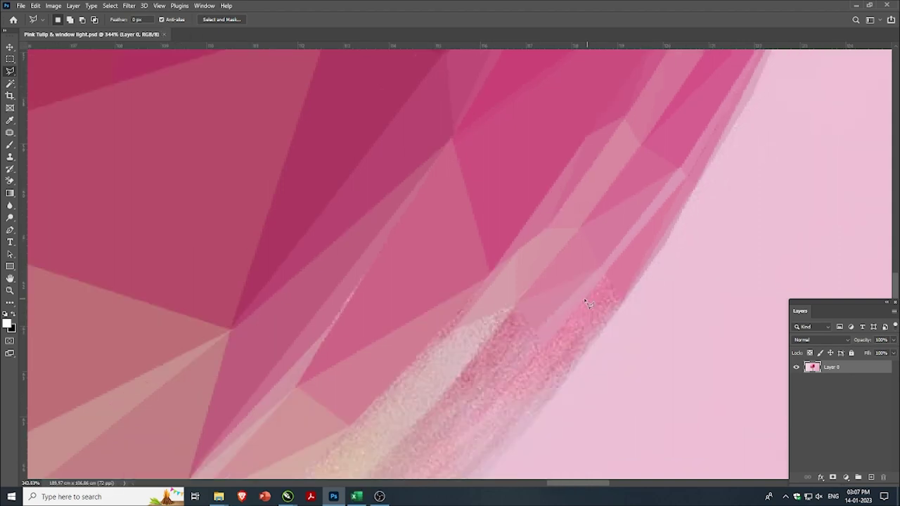
scroll(588, 304, "down", 2)
- Zoom out and average two adjoining triangles on the lower petal edge
scroll(535, 271, "down", 2)
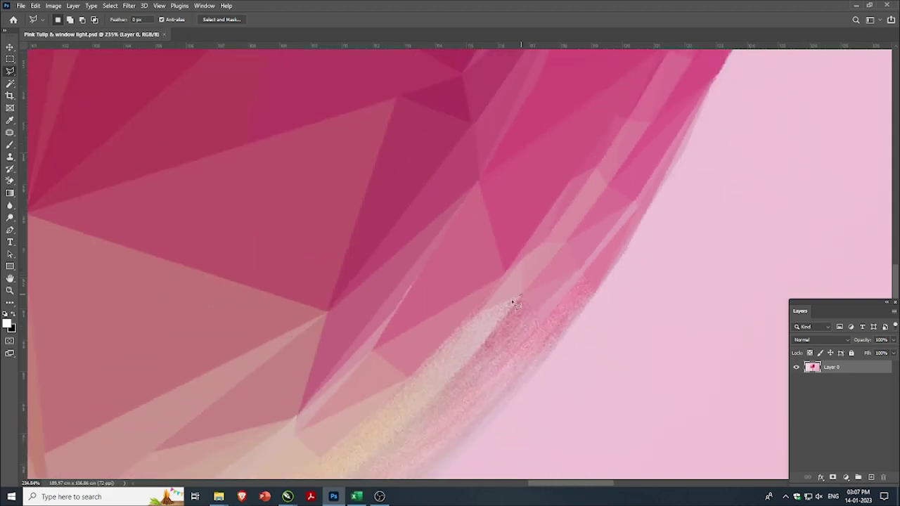
left_click(520, 296)
left_click(480, 311)
left_click(453, 375)
left_click(522, 296)
left_click(479, 311)
left_click(453, 378)
left_click(414, 382)
left_click(478, 313)
key("ctrl+d")
- Fill a thin sliver along the petal edge with averaged colour
left_click(501, 281)
left_click(410, 378)
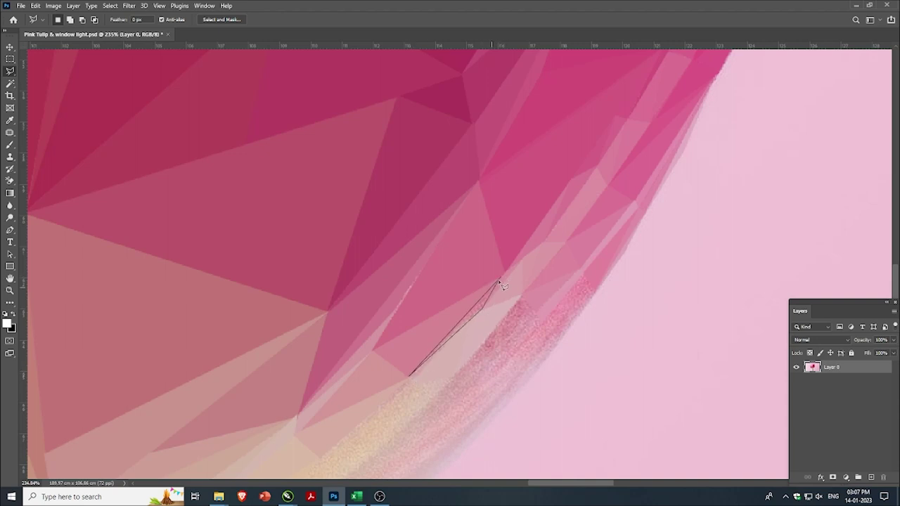
left_click(499, 281)
key("ctrl+d")
- Outline triangles down the lower petal edge toward the peach area
left_click(482, 310)
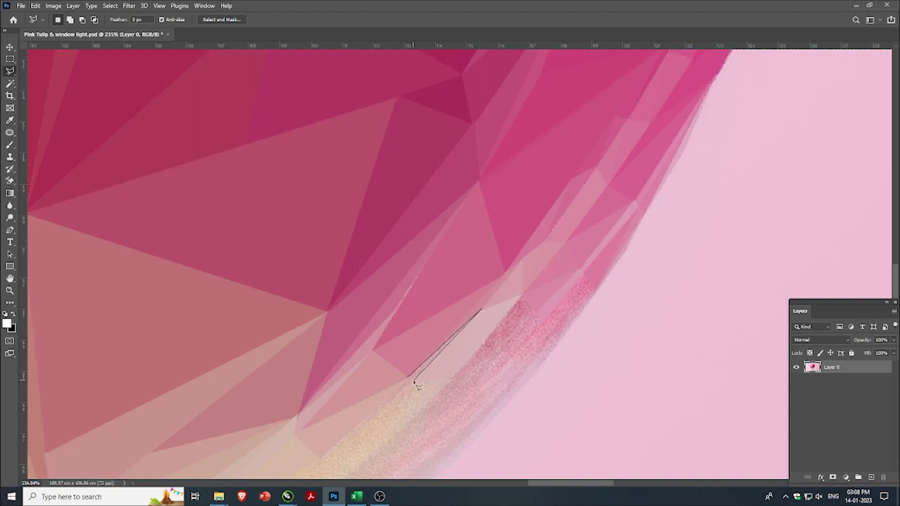
left_click(522, 296)
left_click(451, 375)
left_click(521, 295)
left_click(490, 341)
left_click(523, 295)
scroll(331, 466, "down", 2)
scroll(406, 352, "up", 1)
scroll(460, 317, "up", 1)
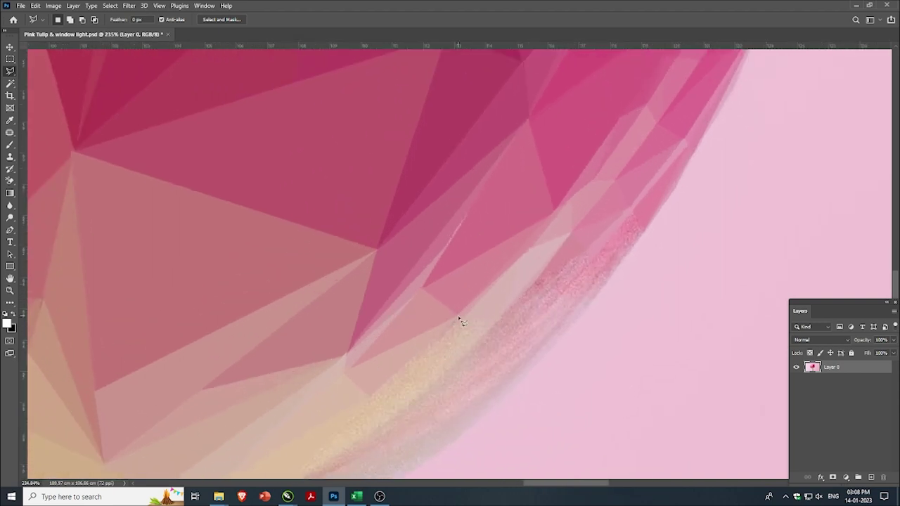
left_click(370, 394)
left_click(460, 317)
scroll(460, 311, "down", 1)
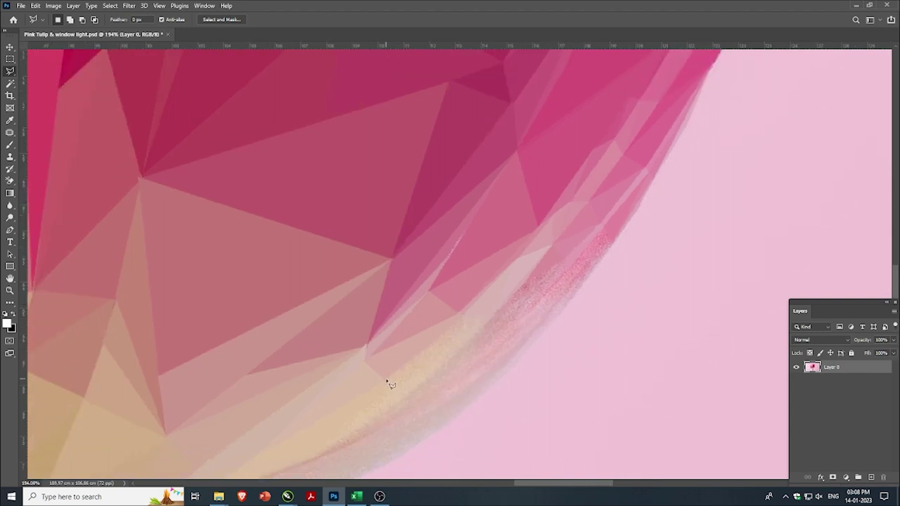
- Average a narrow triangle on the peach-toned edge into a flat facet
left_click(386, 380)
left_click(465, 316)
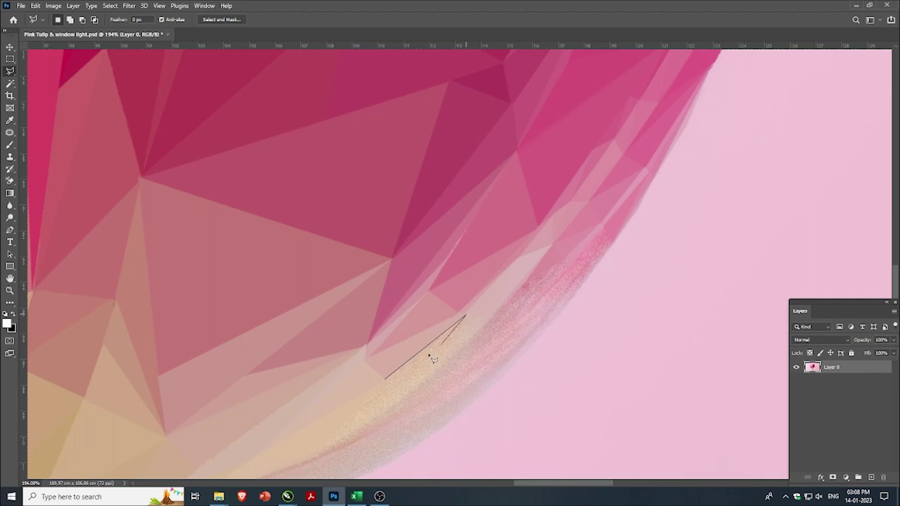
left_click(387, 381)
left_click(466, 314)
left_click(388, 383)
left_click(466, 313)
key("ctrl+d")
- Outline a triangle from higher on the edge down to the grainy corner
left_click(496, 310)
left_click(385, 379)
left_click(405, 399)
left_click(495, 310)
left_click(496, 310)
left_click(403, 397)
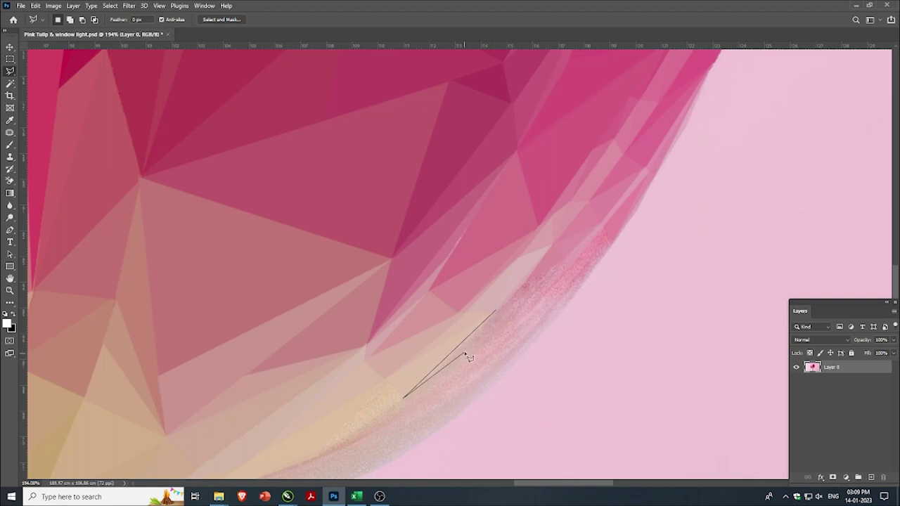
left_click(496, 310)
- Outline a triangle at the petal's lower edge
scroll(485, 331, "down", 1)
left_click(424, 337)
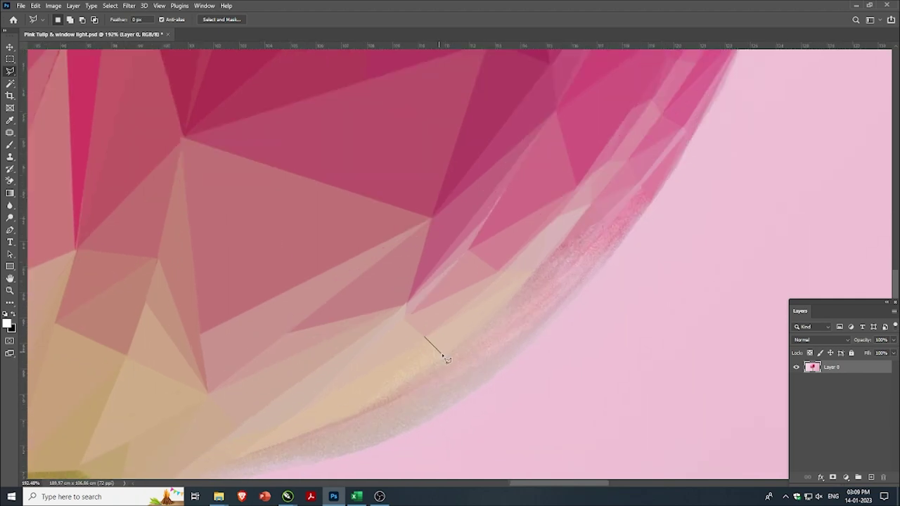
left_click(445, 356)
left_click(358, 407)
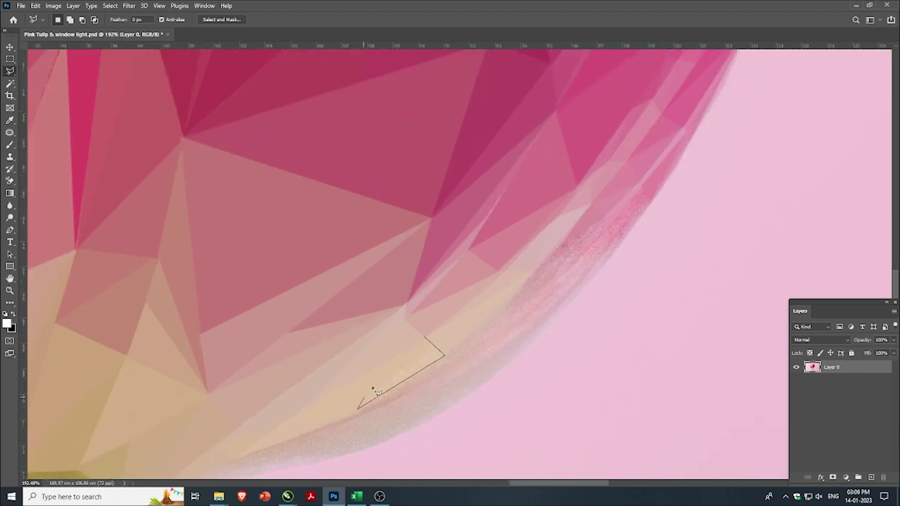
left_click(425, 337)
scroll(424, 365, "down", 1)
scroll(425, 365, "down", 1)
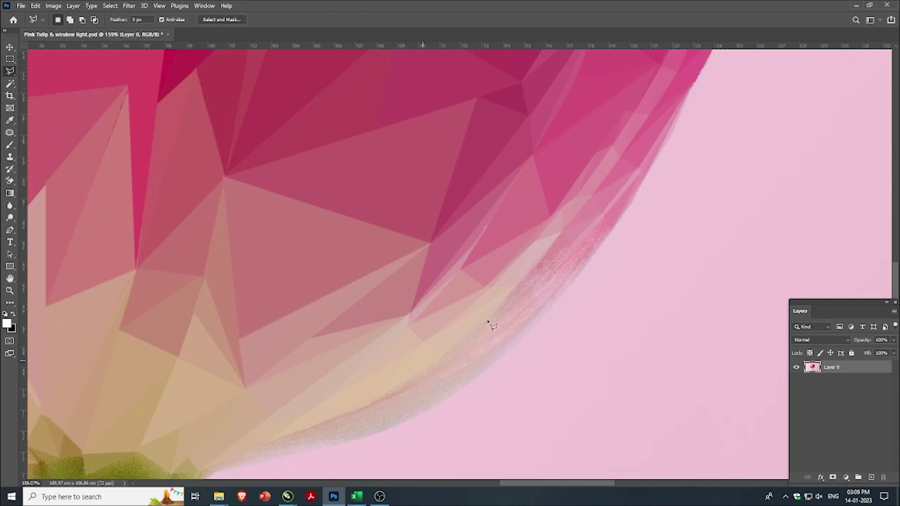
scroll(433, 360, "up", 1)
scroll(626, 200, "up", 2)
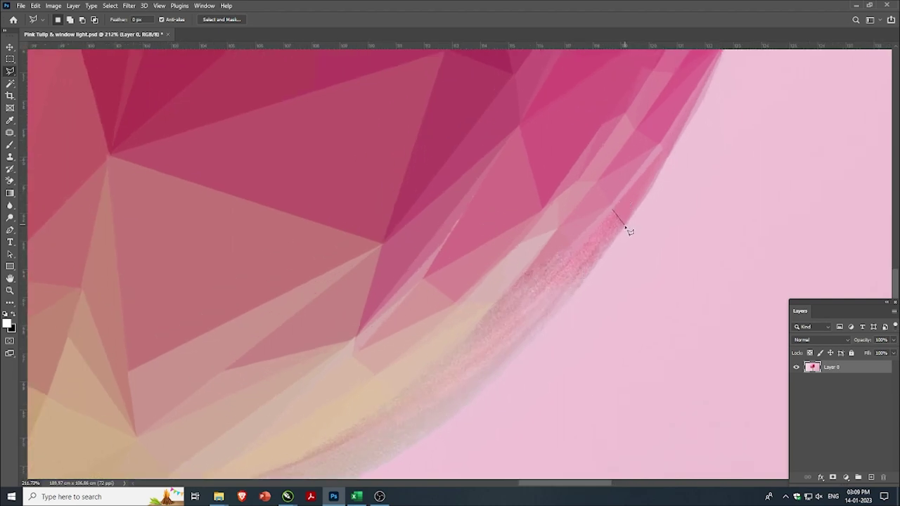
- Fill a triangle at the petal's outer edge with averaged flat pink
left_click(624, 225)
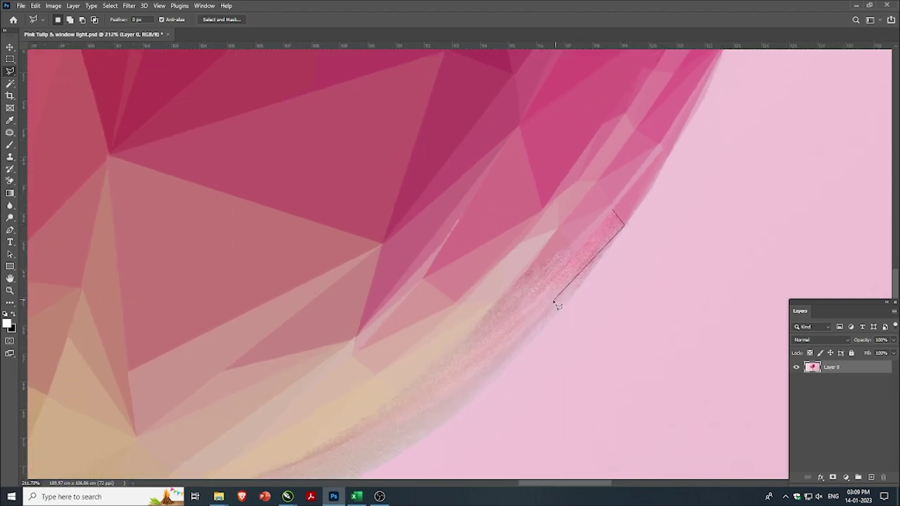
left_click(612, 209)
left_click(623, 227)
left_click(576, 256)
left_click(581, 283)
left_click(623, 225)
key("ctrl+alt+f")
key("ctrl+d")
- Average a triangle running from the edge corner to an inner corner
left_click(626, 225)
left_click(582, 282)
left_click(626, 225)
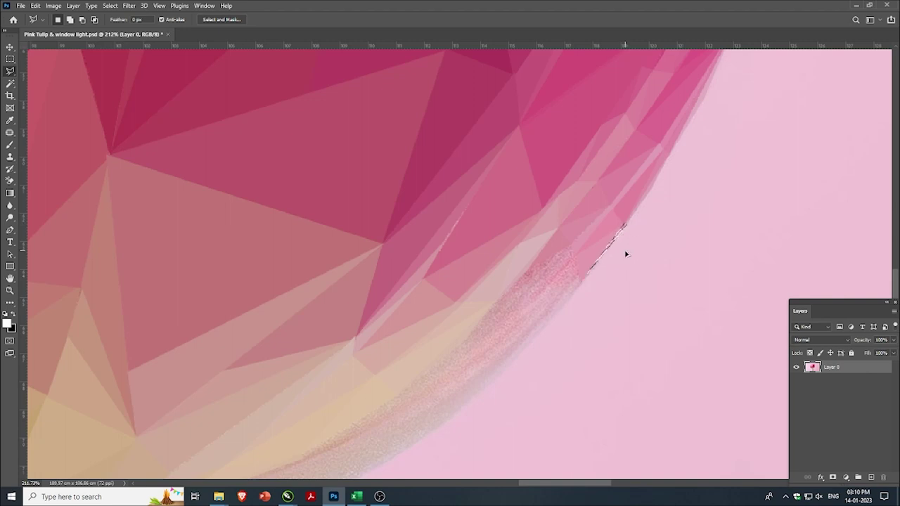
left_click(573, 259)
left_click(573, 246)
left_click(574, 257)
left_click(495, 300)
left_click(573, 257)
left_click(573, 256)
left_click(495, 302)
double_click(582, 279)
key("ctrl+d")
- Flatten a triangle from the inner corner down the petal with averaged colour
left_click(497, 301)
left_click(581, 280)
left_click(465, 342)
left_click(497, 301)
key("ctrl+d")
- Outline another triangle on the lower-right petal edge
scroll(511, 319, "down", 2)
scroll(636, 190, "up", 2)
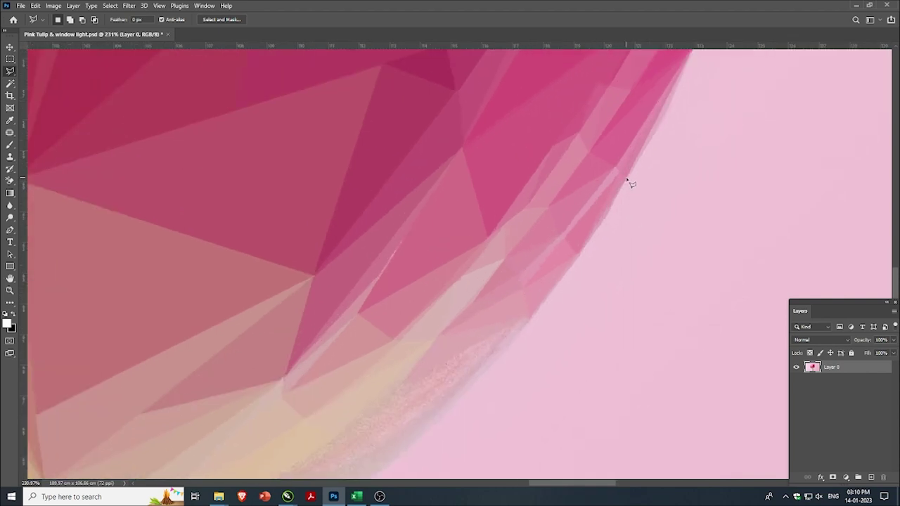
left_click(626, 179)
left_click(575, 255)
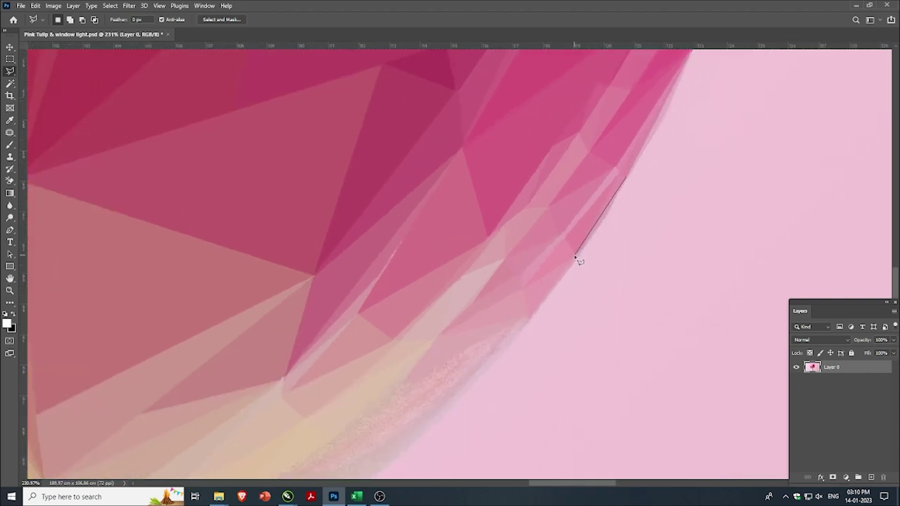
left_click(614, 213)
left_click(631, 184)
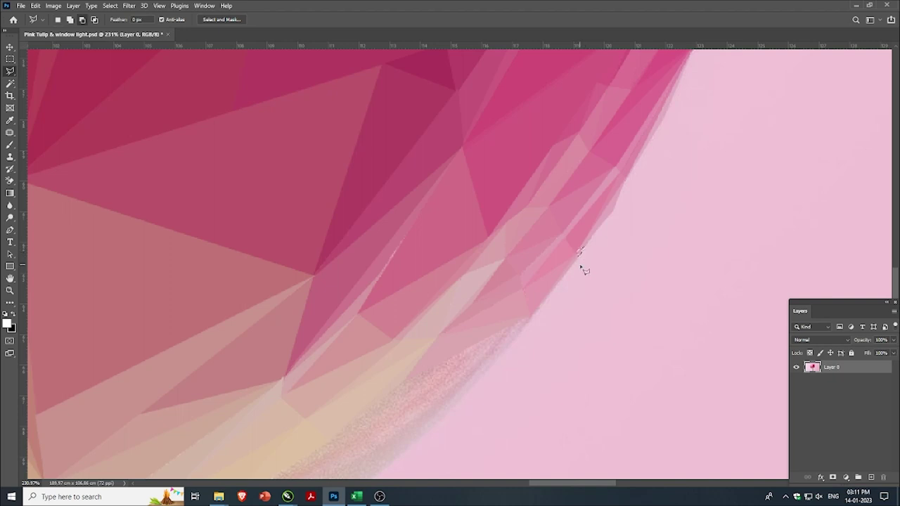
left_click(529, 315)
left_click(531, 314)
- Close the pending facet and flatten a triangle at the petal's lower edge with averaged colour
scroll(521, 344, "down", 1)
scroll(492, 366, "down", 2)
scroll(479, 340, "up", 2)
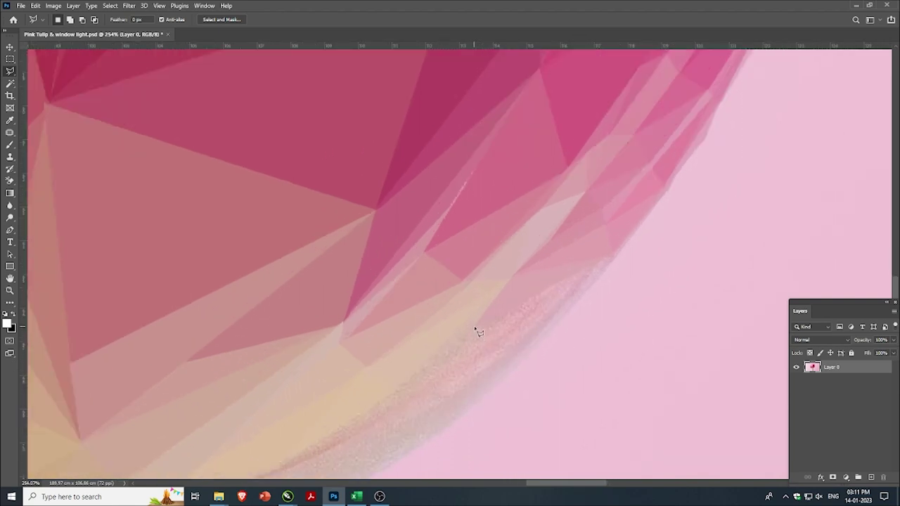
left_click(613, 254)
left_click(474, 327)
scroll(492, 341, "down", 1)
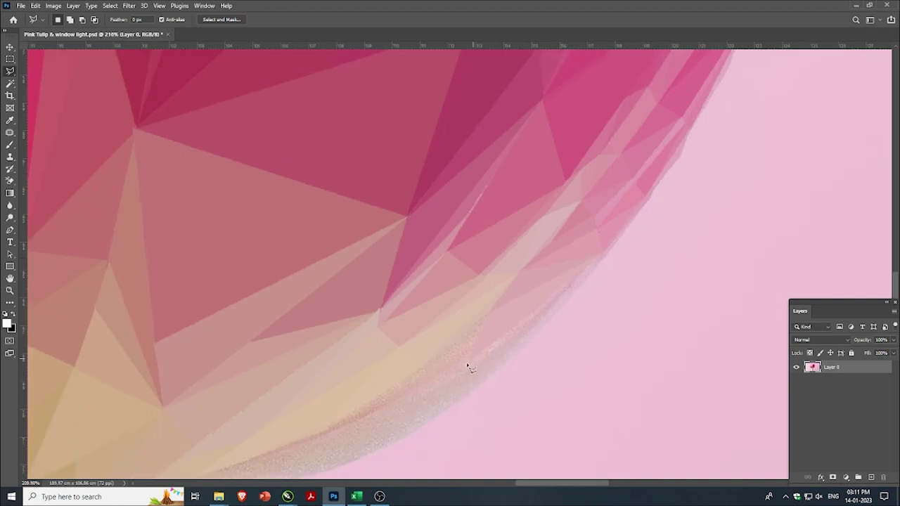
left_click(487, 311)
left_click(469, 364)
left_click(422, 366)
left_click(488, 313)
key("ctrl+d")
- Flatten two thin slivers along the petal edge with averaged colour
left_click(603, 253)
left_click(472, 360)
left_click(600, 257)
key("ctrl+d")
left_click(601, 254)
left_click(533, 327)
left_click(601, 256)
key("ctrl+d")
- Outline two more thin slivers on the petal's lower edge
left_click(603, 254)
left_click(538, 329)
left_click(603, 255)
scroll(633, 260, "down", 2)
scroll(434, 383, "left", 2)
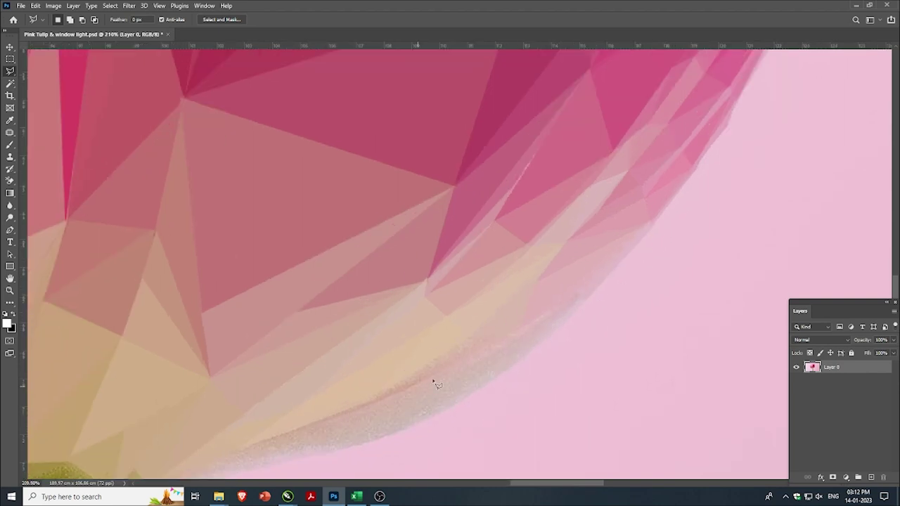
left_click(517, 329)
left_click(581, 294)
left_click(584, 301)
left_click(519, 328)
- Outline a facet further along the rim toward the lower left
left_click(468, 334)
left_click(518, 329)
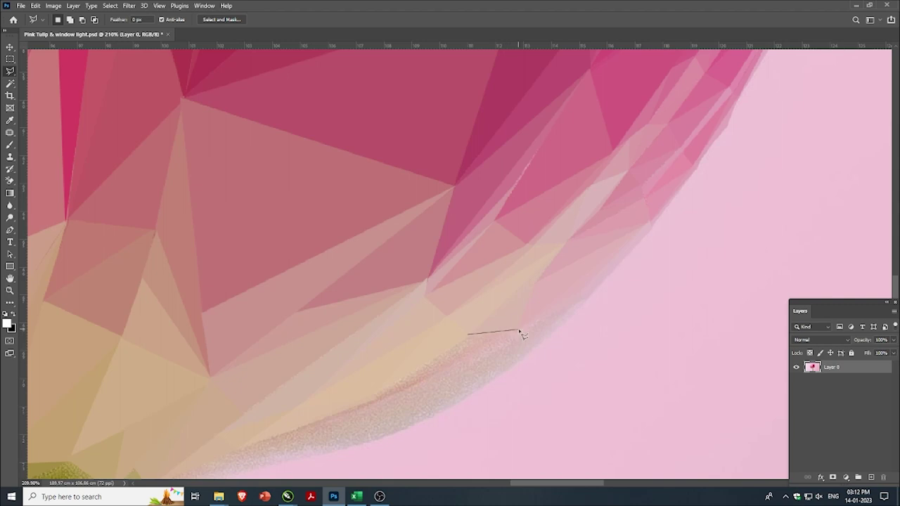
left_click(374, 396)
left_click(468, 334)
scroll(489, 305, "down", 2)
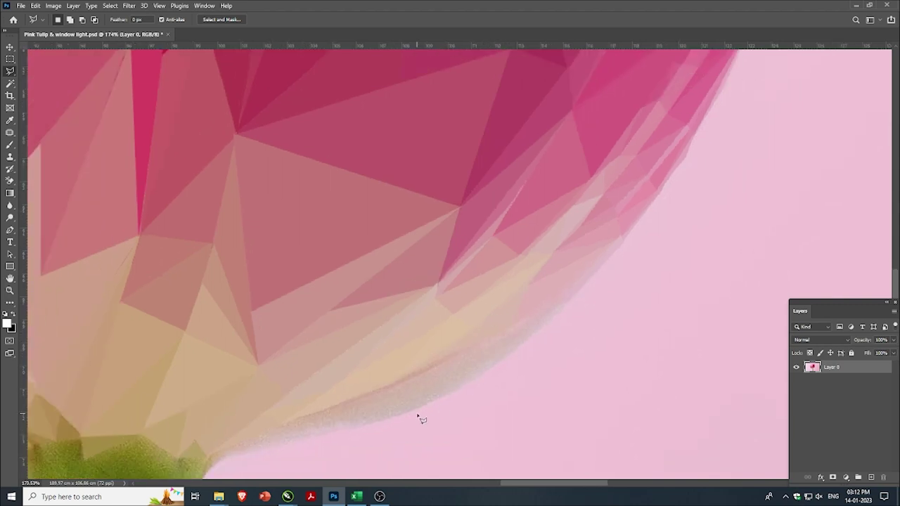
scroll(420, 419, "up", 2)
- Fill two triangles near the petal rim with averaged colour and deselect
left_click(533, 307)
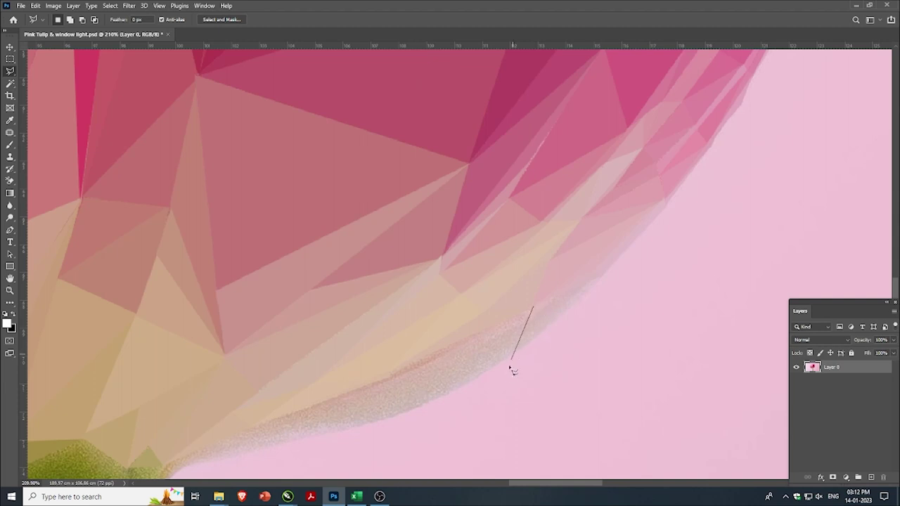
left_click(506, 359)
left_click(435, 357)
left_click(533, 307)
left_click(387, 369)
left_click(483, 314)
left_click(445, 359)
left_click(389, 371)
key("ctrl+d")
- Select a small sliver on the rim, then deselect it
left_click(446, 360)
left_click(451, 350)
left_click(501, 326)
left_click(454, 347)
key("ctrl+d")
- Outline three thin slivers along the lower-right petal rim
left_click(603, 275)
left_click(533, 305)
left_click(507, 356)
left_click(600, 276)
left_click(504, 355)
left_click(603, 275)
left_click(554, 326)
left_click(503, 357)
left_click(501, 357)
left_click(555, 325)
left_click(502, 358)
- Finish the pending edge sliver and flatten it with averaged colour
scroll(663, 298, "down", 2)
scroll(453, 349, "up", 1)
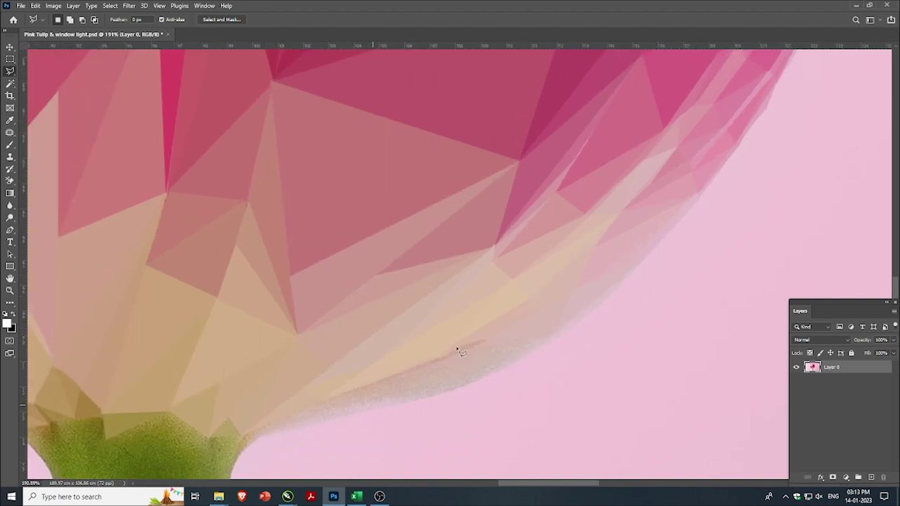
scroll(454, 350, "up", 1)
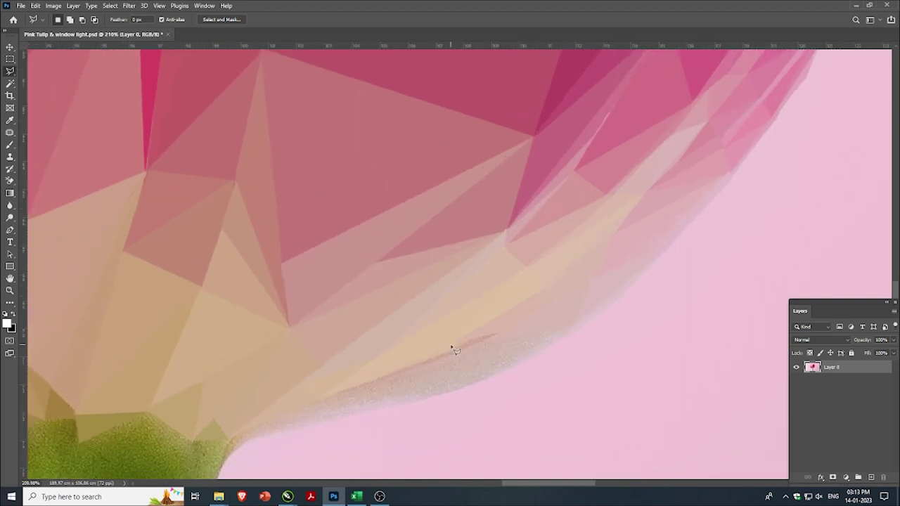
left_click(508, 329)
key("ctrl+d")
- Delete two slivers of grainy fringe at the lower-left petal edge
left_click(228, 438)
left_click(317, 399)
double_click(288, 435)
key("Delete")
key("ctrl+d")
left_click(287, 431)
left_click(316, 400)
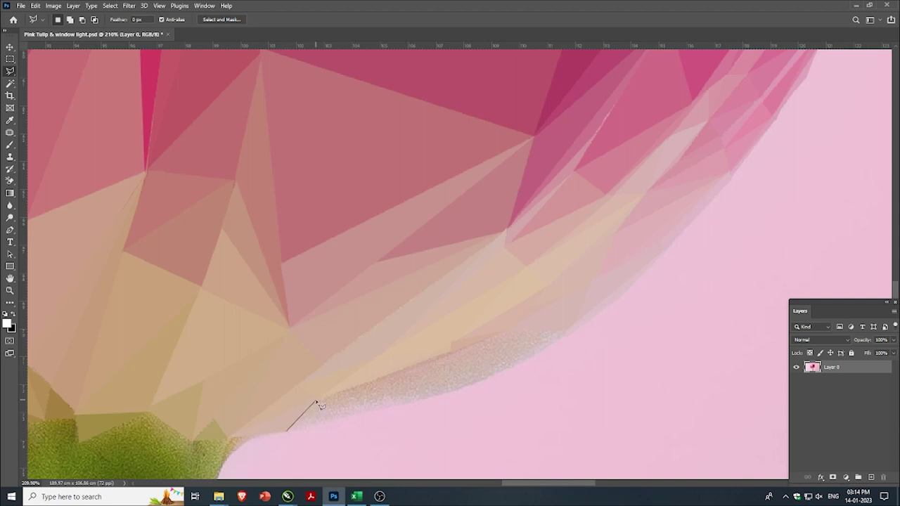
left_click(453, 352)
left_click(288, 430)
key("Delete")
key("ctrl+d")
- Delete two more grainy slivers across the middle and right of the lower rim
left_click(287, 430)
left_click(450, 351)
left_click(453, 395)
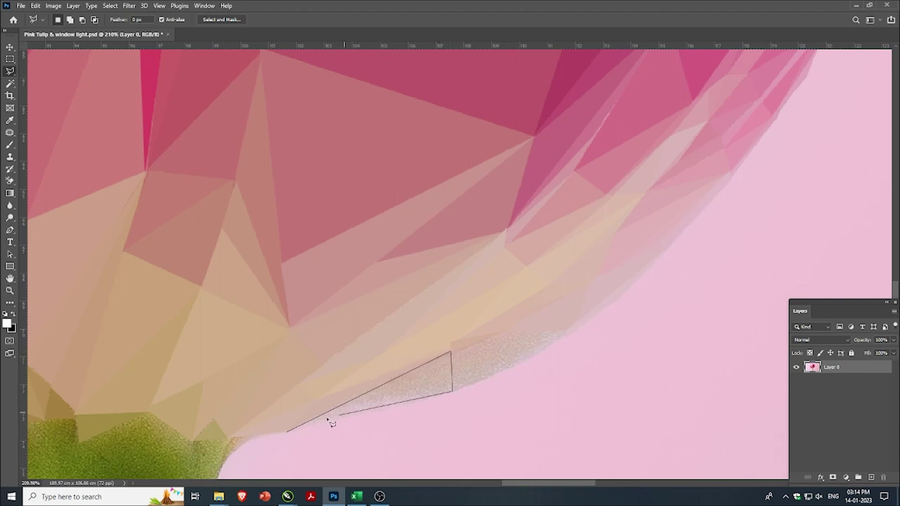
left_click(288, 430)
key("Delete")
key("ctrl+d")
left_click(452, 351)
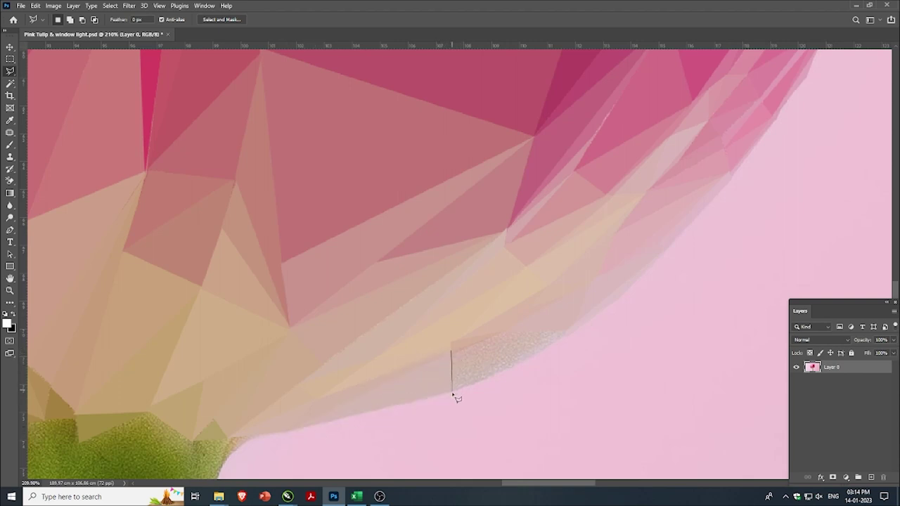
left_click(451, 392)
left_click(569, 339)
left_click(451, 351)
key("Delete")
key("ctrl+d")
- Clear the last grainy slivers along the right part of the petal rim
left_click(452, 349)
left_click(562, 338)
left_click(502, 332)
left_click(454, 348)
key("Delete")
key("ctrl+d")
left_click(567, 338)
left_click(503, 332)
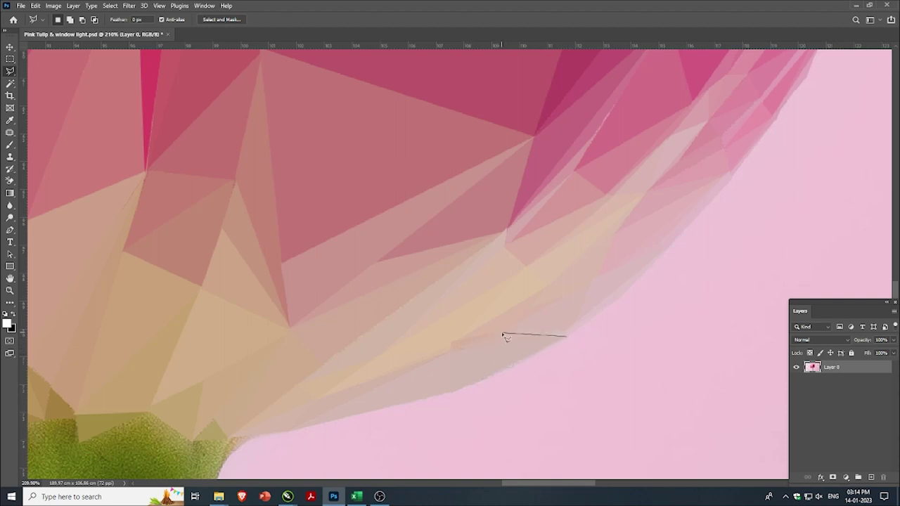
left_click(567, 336)
key("Delete")
key("ctrl+d")
scroll(398, 431, "down", 3)
scroll(383, 396, "up", 3)
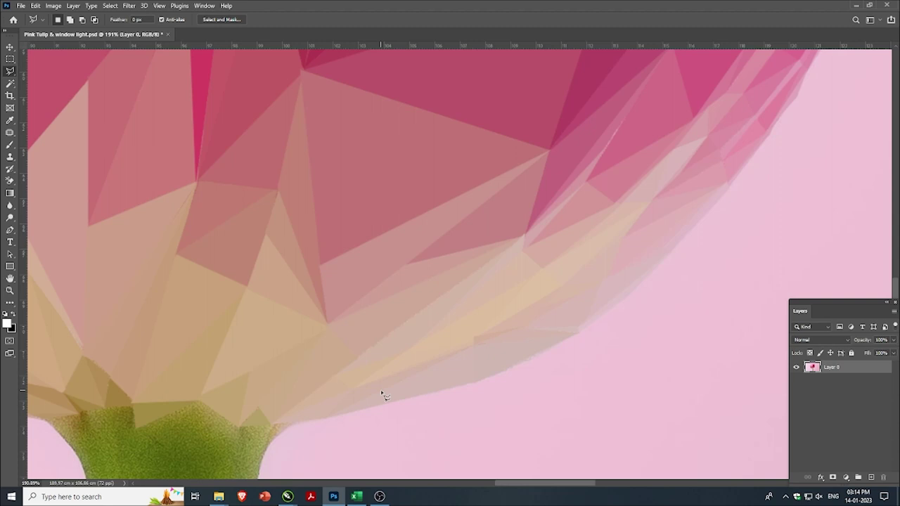
scroll(477, 331, "down", 3)
- After a cancelled first attempt, fill one triangle at the stem's top edge with flat averaged green
scroll(357, 394, "up", 2)
scroll(353, 391, "up", 1)
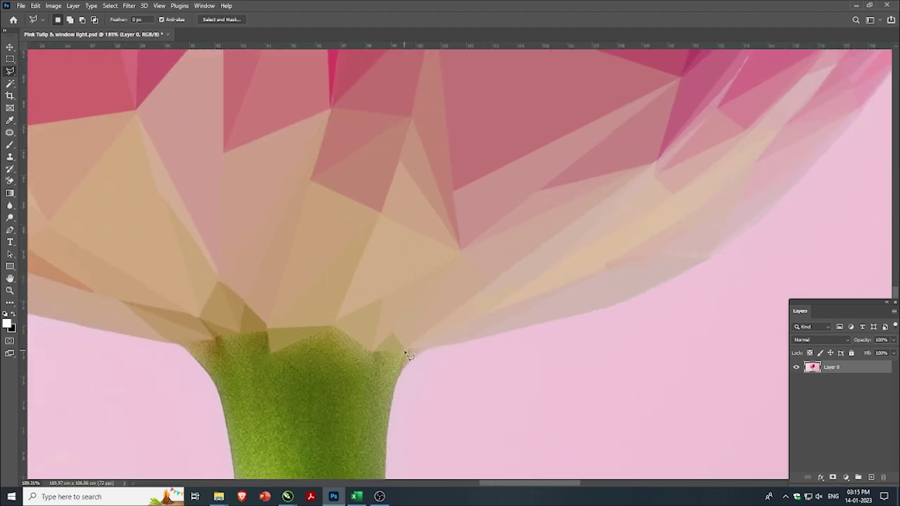
left_click(399, 378)
scroll(408, 353, "down", 2)
scroll(257, 341, "up", 1)
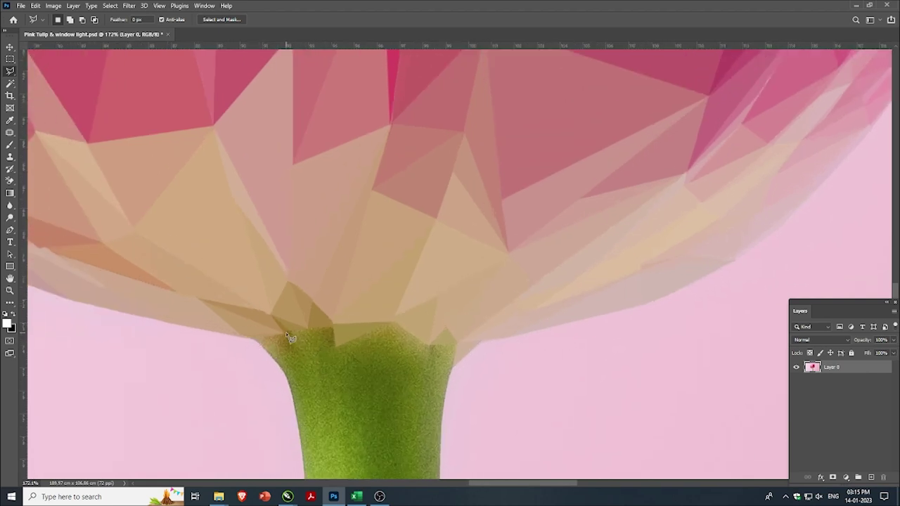
left_click(287, 331)
key("Escape")
left_click(287, 333)
left_click(336, 345)
left_click(289, 336)
key("ctrl+f")
key("ctrl+d")
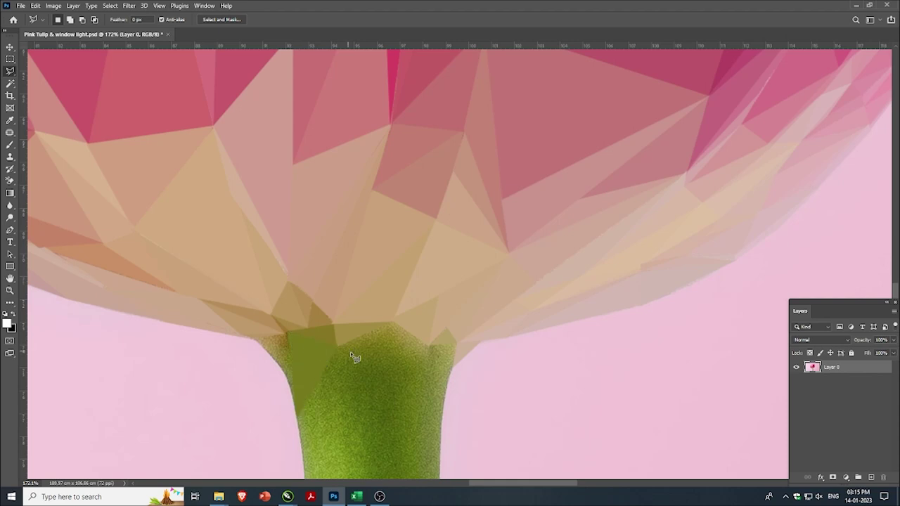
- Fill two adjoining triangles toward the stem top's right edge with averaged colour
left_click(392, 322)
left_click(431, 345)
left_click(336, 345)
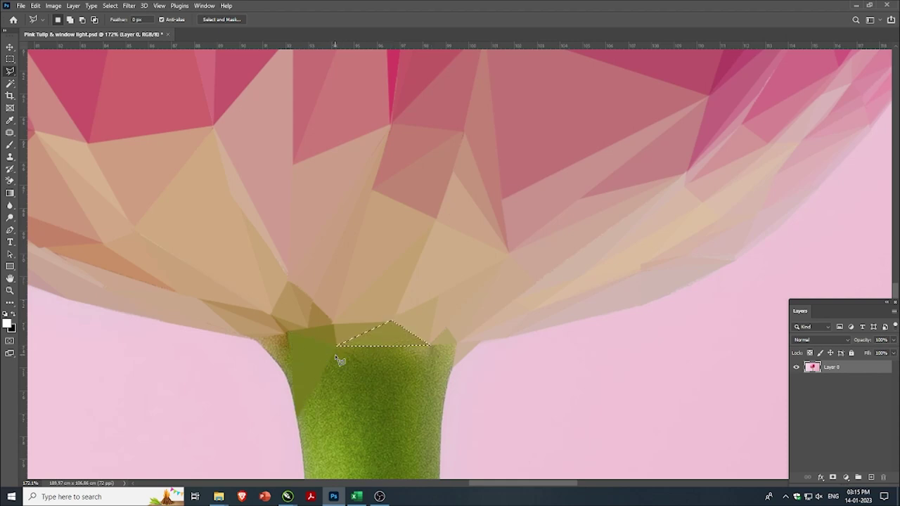
left_click(458, 345)
left_click(452, 367)
left_click(429, 347)
key("ctrl+f")
key("ctrl+d")
- Fill a four-cornered facet across the stem top with averaged colour
left_click(350, 346)
left_click(429, 345)
left_click(452, 368)
left_click(351, 346)
key("ctrl+f")
key("ctrl+d")
- Fill a triangle along the stem's left edge with flat olive green
scroll(412, 317, "up", 1)
scroll(275, 344, "up", 1)
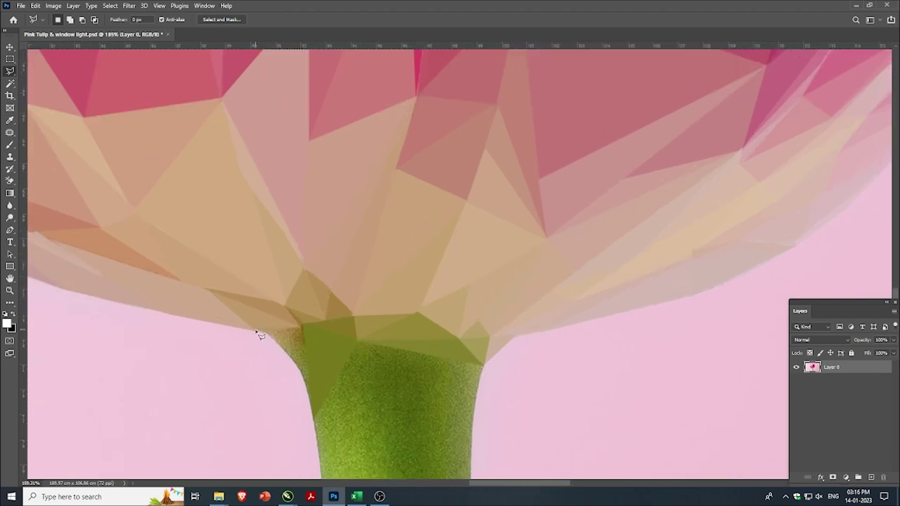
left_click(304, 326)
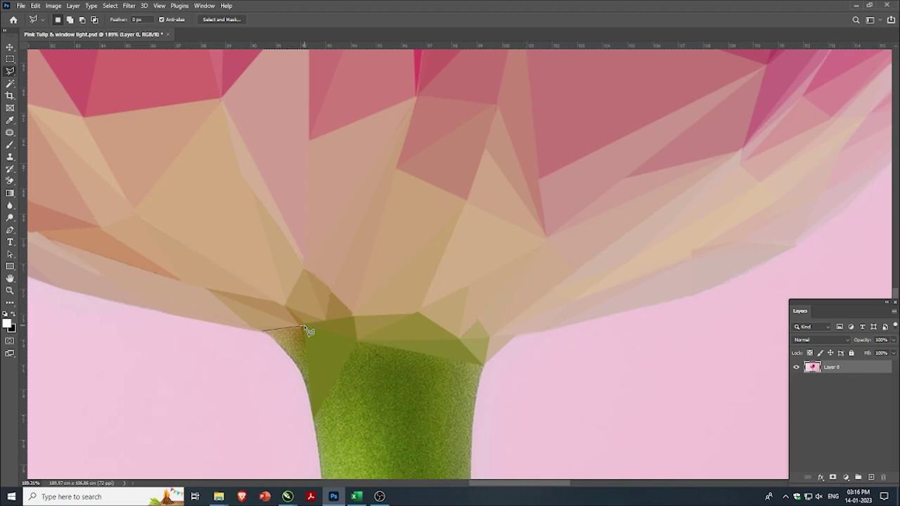
left_click(310, 374)
left_click(265, 331)
key("ctrl+f")
key("ctrl+d")
- Drop a thin stem-edge sliver, then fill a larger stem-top triangle with darker green
left_click(311, 373)
left_click(288, 353)
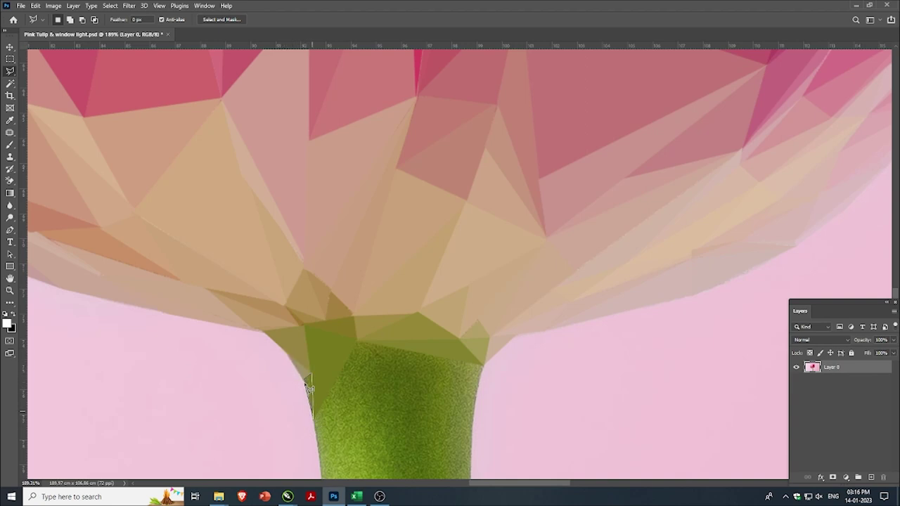
key("ctrl+d")
left_click(360, 342)
left_click(445, 356)
left_click(327, 395)
left_click(360, 342)
key("ctrl+alt+f")
- Fill a triangle reaching down toward the stem's right side with averaged green
left_click(327, 395)
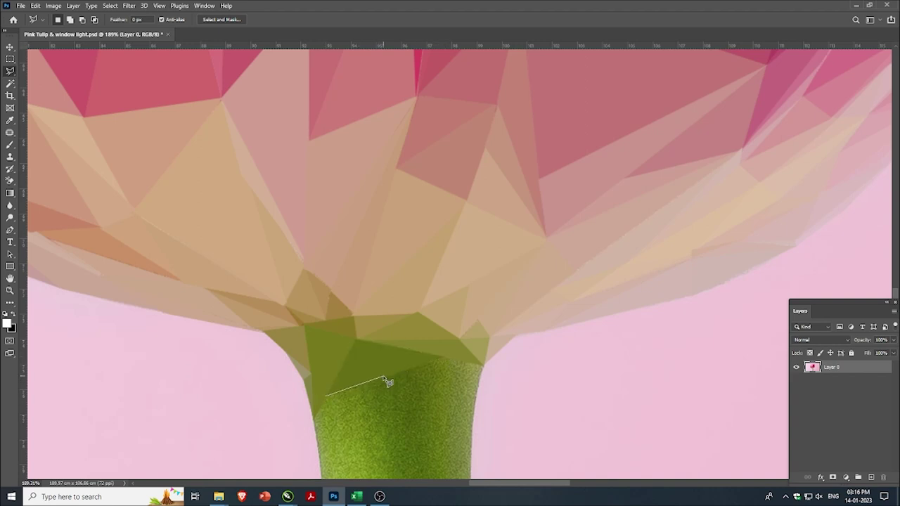
left_click(384, 379)
double_click(324, 396)
left_click(443, 358)
left_click(470, 425)
left_click(384, 381)
key("ctrl+f")
key("ctrl+d")
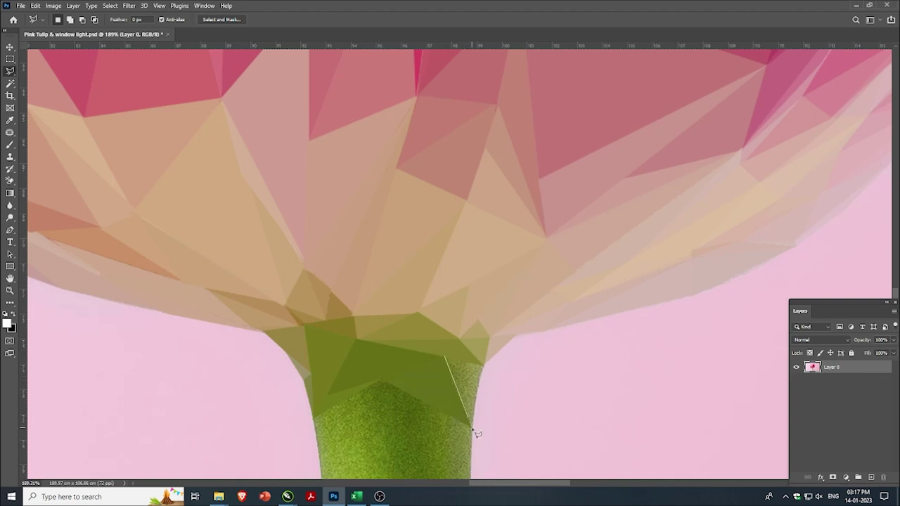
- Fill a small triangle near the stem's right edge with averaged green
left_click(482, 365)
left_click(444, 357)
key("ctrl+f")
key("ctrl+d")
- Begin outlining further triangles lower on the stem's right and left sides
left_click(445, 357)
left_click(480, 385)
scroll(464, 378, "down", 1)
scroll(404, 398, "down", 1)
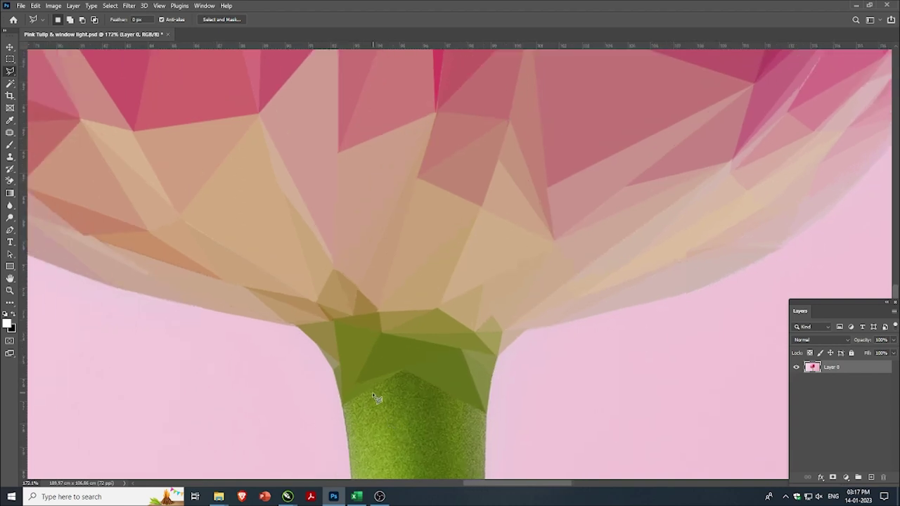
left_click(341, 404)
left_click(402, 371)
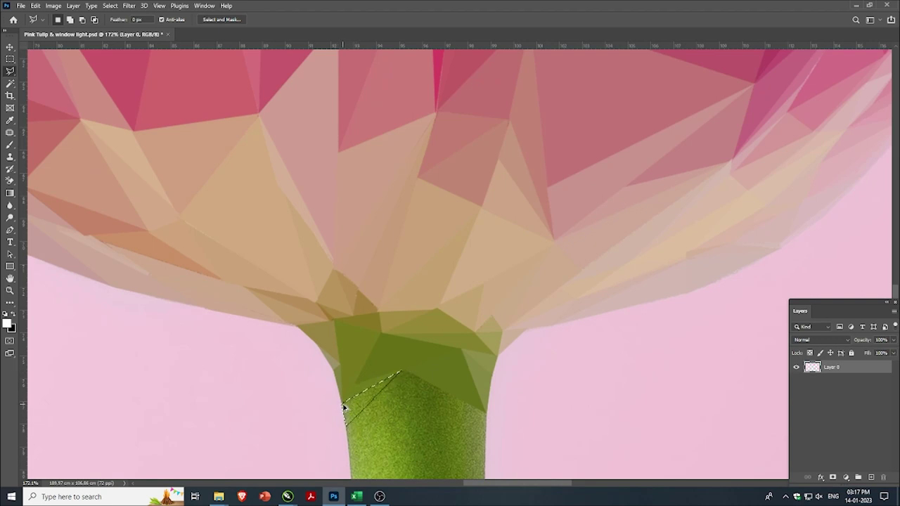
- Fill a triangle at the stem's upper point with its averaged flat colour
key("Escape")
left_click(403, 371)
left_click(485, 413)
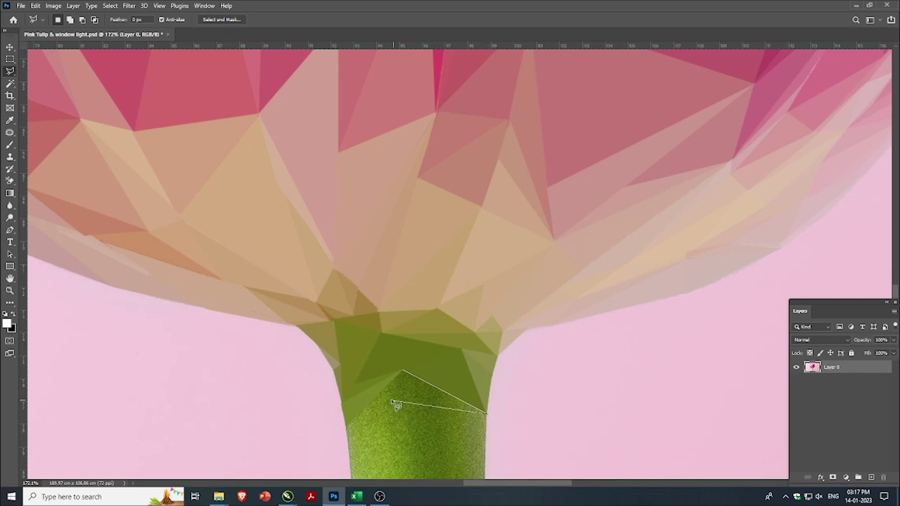
left_click(403, 371)
key("ctrl+f")
key("ctrl+d")
scroll(426, 422, "down", 2)
scroll(426, 422, "up", 1)
scroll(393, 393, "up", 2)
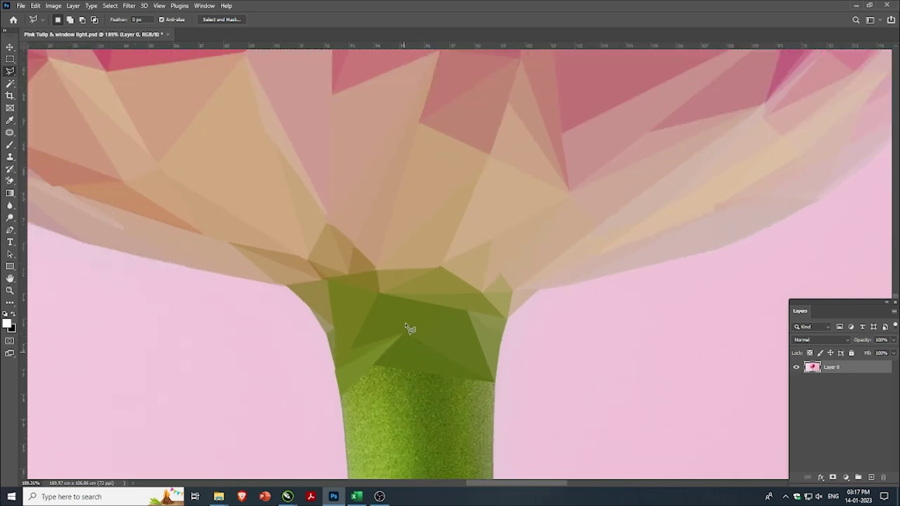
- Redo misplaced outlines and select a triangle just below the green facets
left_click(402, 336)
left_click(495, 382)
key("Escape")
left_click(372, 364)
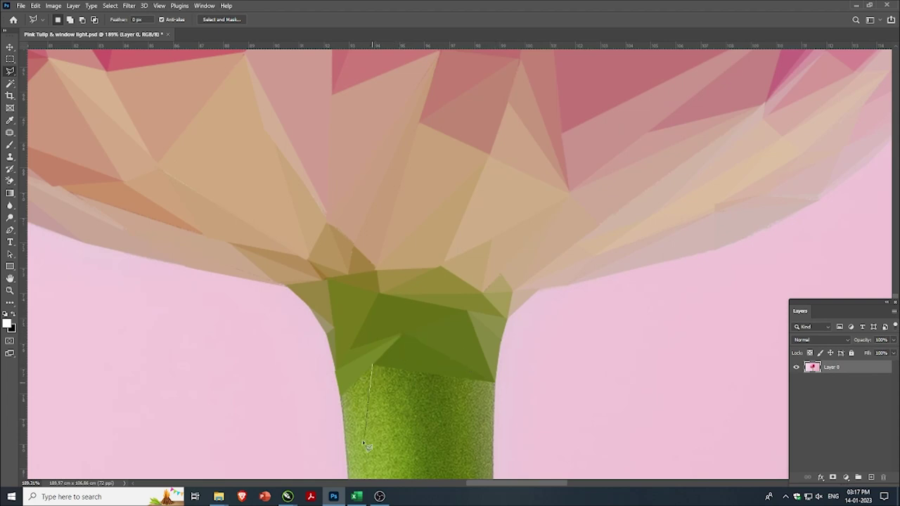
left_click(342, 398)
key("Escape")
left_click(413, 370)
left_click(343, 415)
left_click(372, 366)
- Outline a small sliver at the top of the textured stem area
left_click(413, 372)
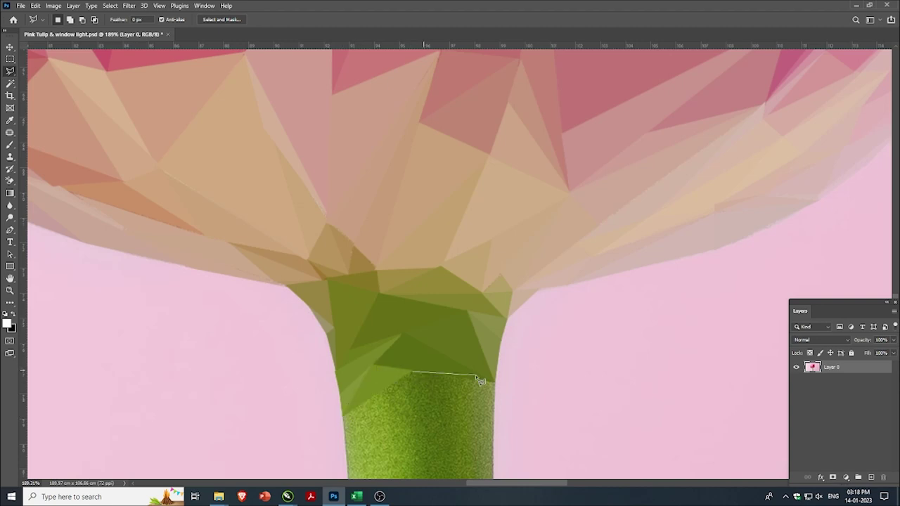
left_click(495, 382)
scroll(438, 332, "down", 1)
scroll(394, 380, "up", 1)
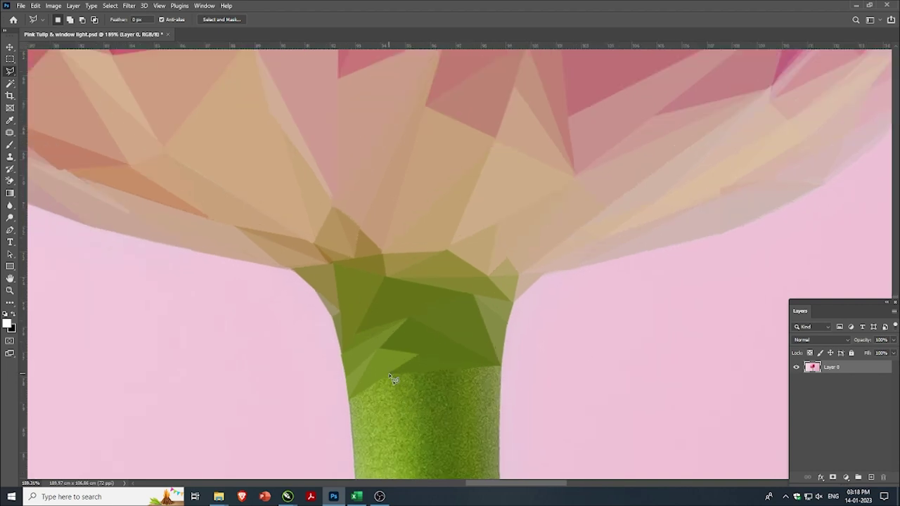
left_click(387, 373)
left_click(415, 373)
left_click(389, 375)
- Turn a triangle reaching down the stem's lower left into flat averaged green
left_click(416, 373)
left_click(352, 448)
left_click(350, 398)
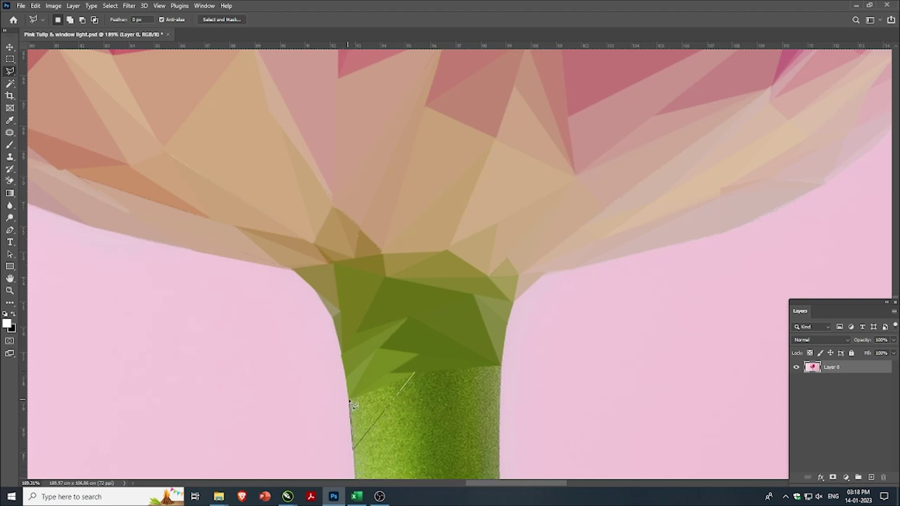
left_click(414, 373)
key("ctrl+f")
key("ctrl+d")
- Fill a tall triangle from the textured area's top with flat dark green
left_click_drag(421, 382, 404, 327)
left_click(396, 317)
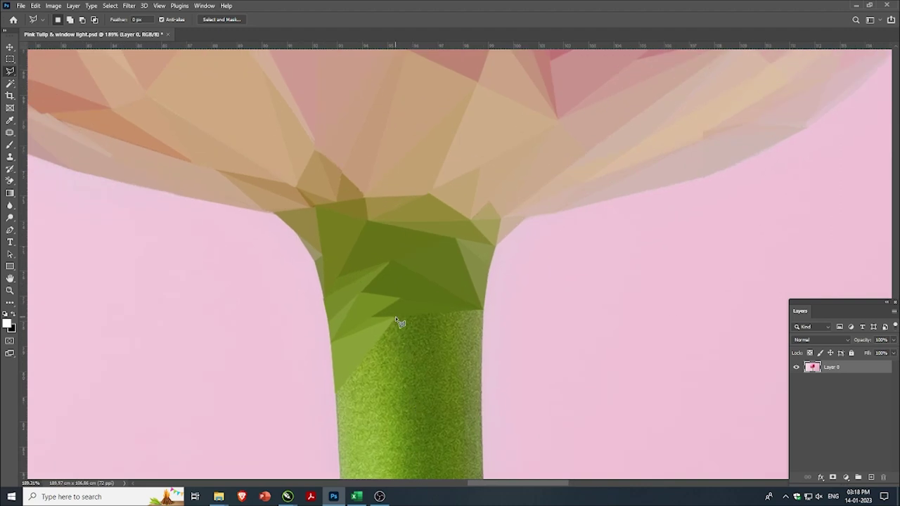
left_click(410, 475)
left_click(395, 317)
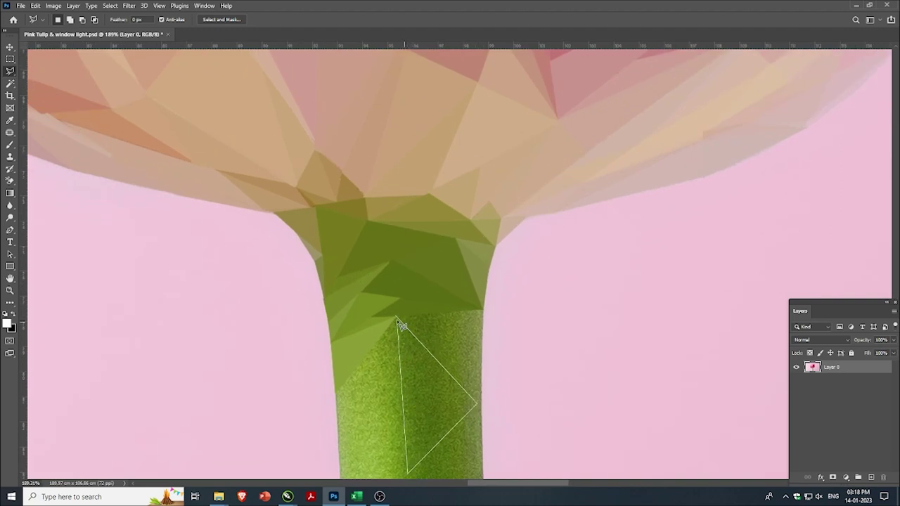
key("ctrl+f")
key("ctrl+d")
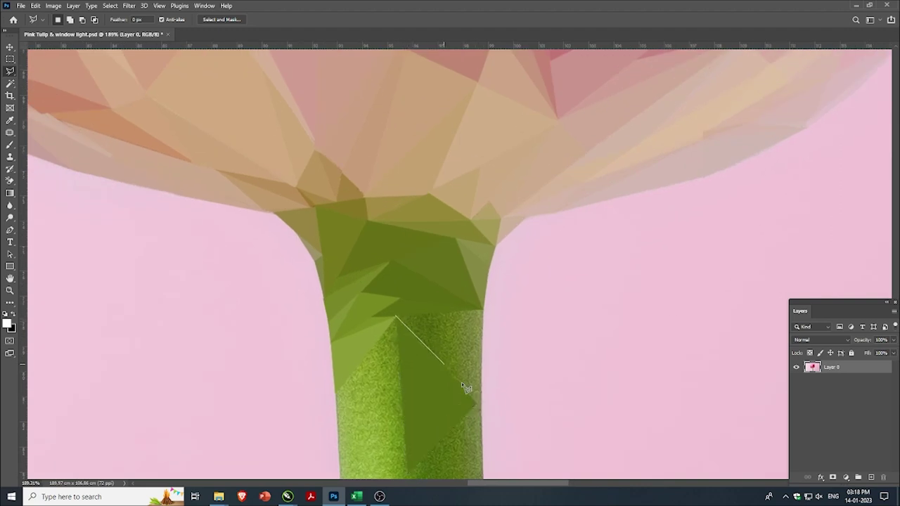
- Fill a triangle along the stem's right edge with flat dark green
left_click(477, 401)
left_click(464, 310)
left_click(397, 317)
key("ctrl+f")
key("ctrl+d")
- Flatten a triangle spanning the stem's middle to averaged green
left_click(465, 310)
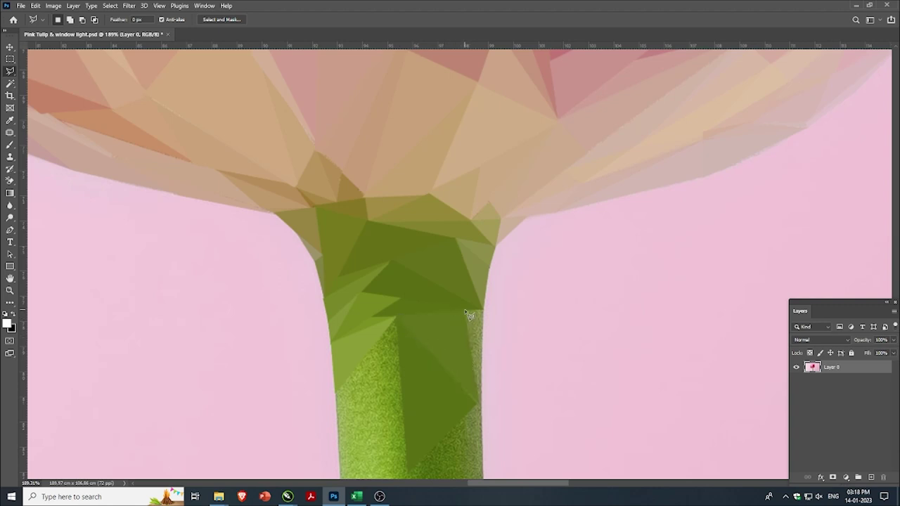
left_click(479, 399)
left_click(465, 311)
scroll(485, 310, "down", 2)
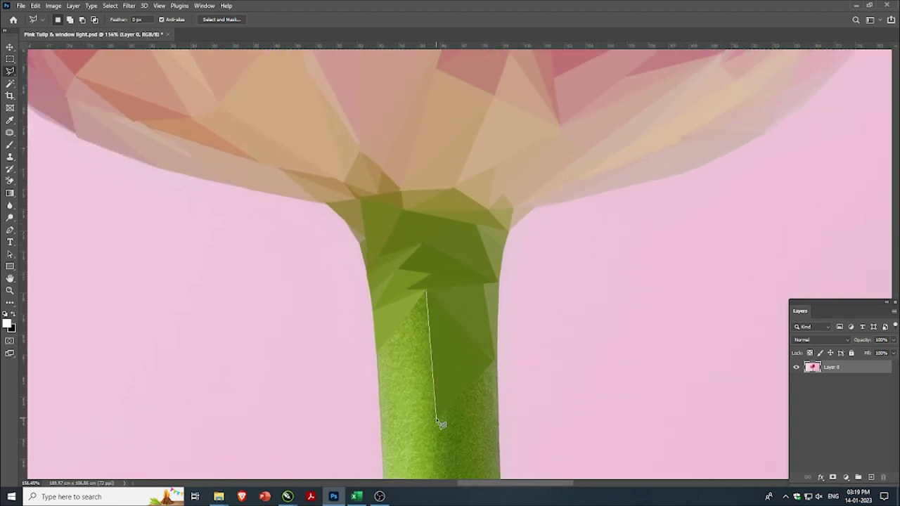
left_click(436, 416)
left_click(426, 294)
key("ctrl+f")
scroll(445, 377, "up", 1)
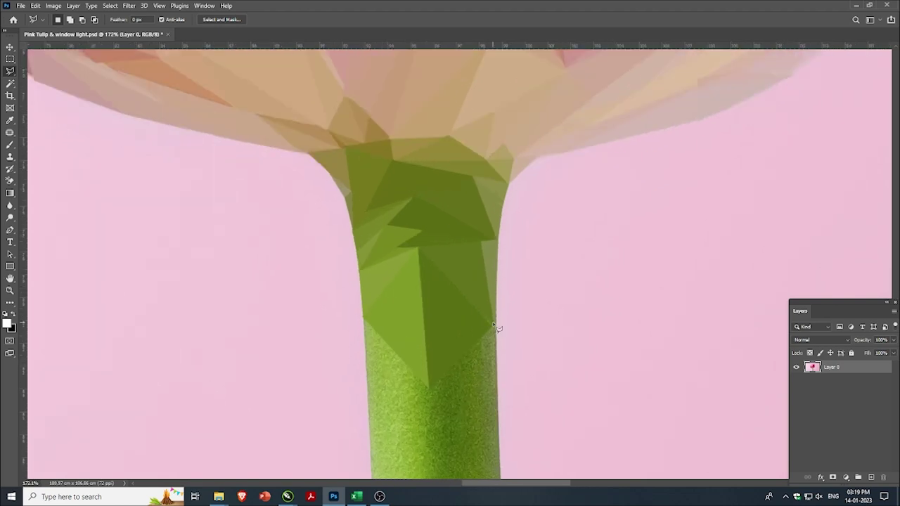
- Fill a triangle at the stem's bottom-right edge with flat averaged green
left_click(491, 323)
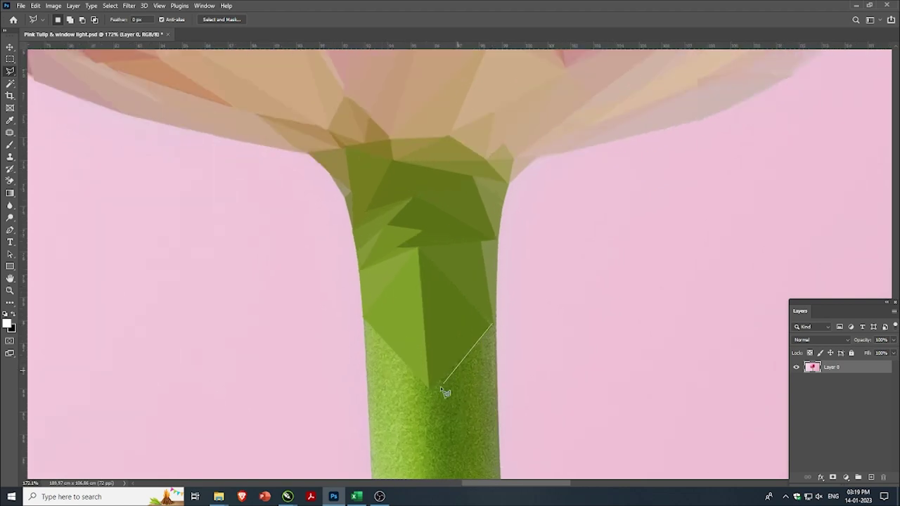
left_click(500, 466)
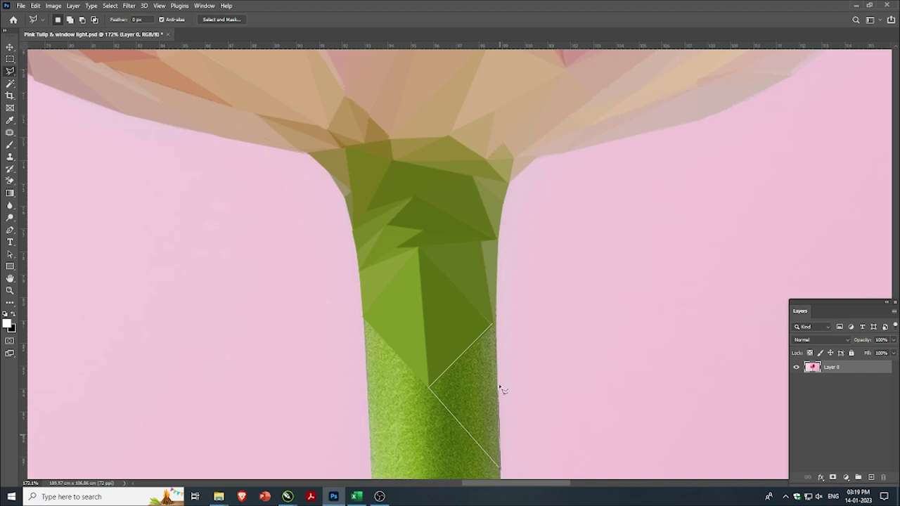
left_click(493, 326)
key("ctrl+f")
key("ctrl+d")
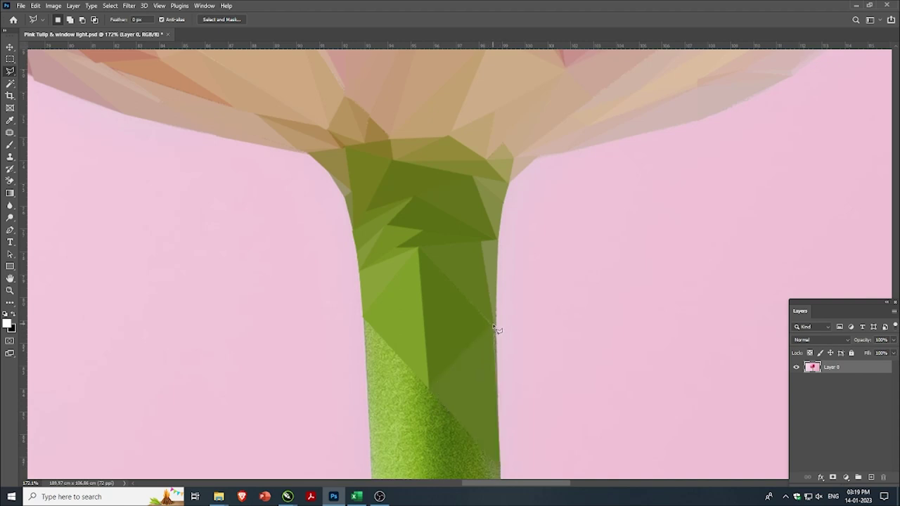
left_click(493, 327)
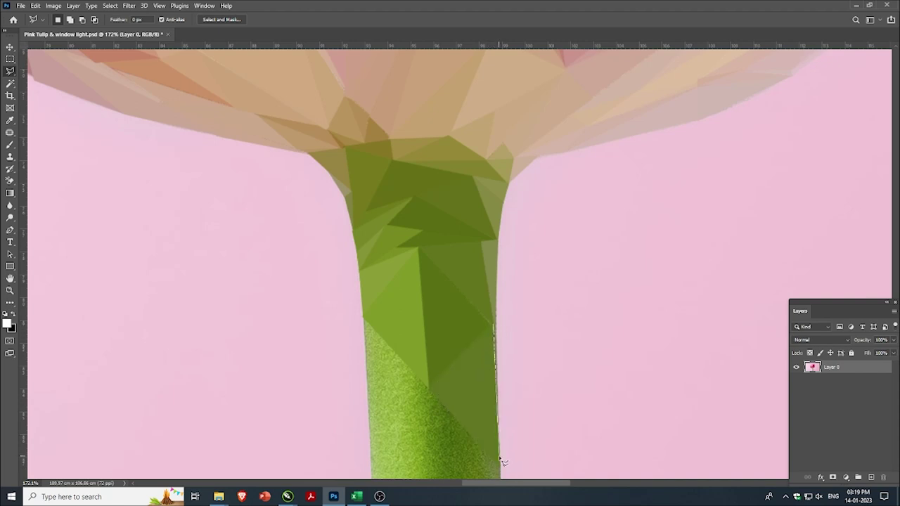
left_click(494, 327)
- Outline a triangle along the stem's left edge
scroll(523, 283, "up", 1)
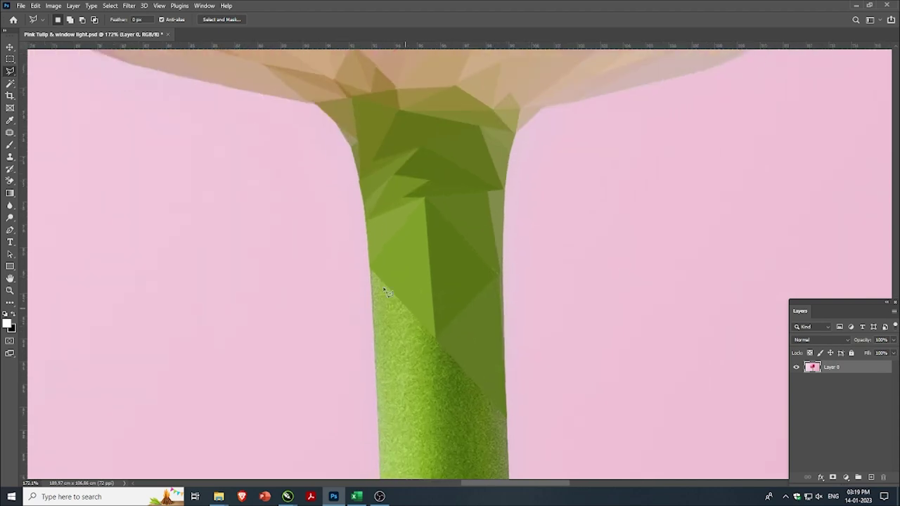
scroll(422, 274, "down", 2)
left_click(437, 340)
left_click(380, 465)
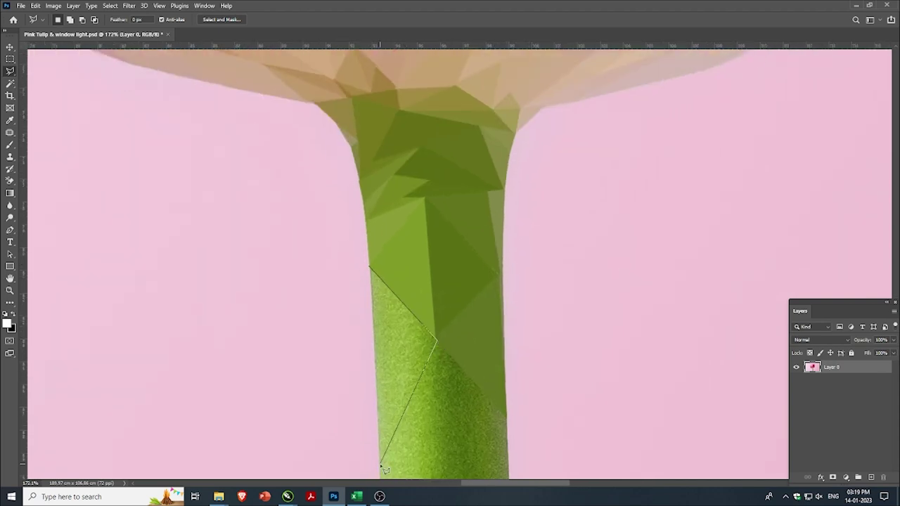
left_click(371, 271)
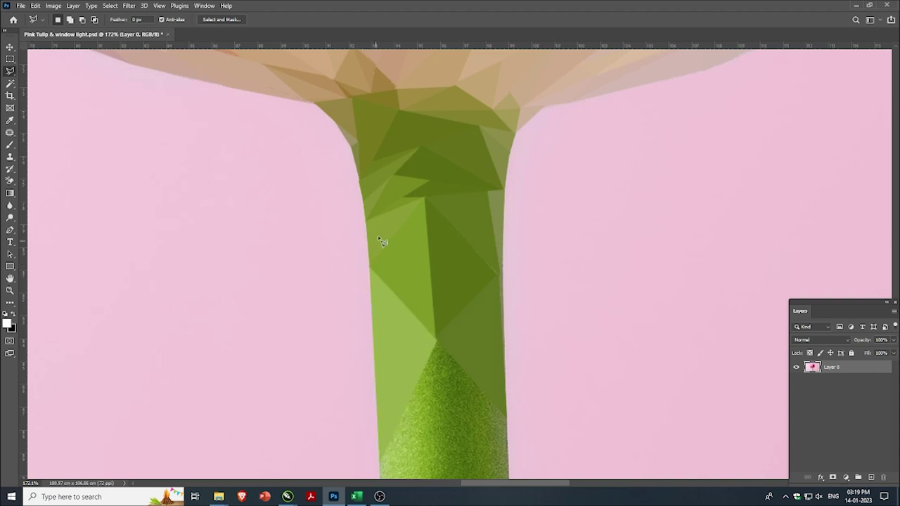
- Fill a triangle from the textured apex to the right edge with darker flat green
scroll(462, 424, "down", 2)
scroll(419, 320, "up", 4)
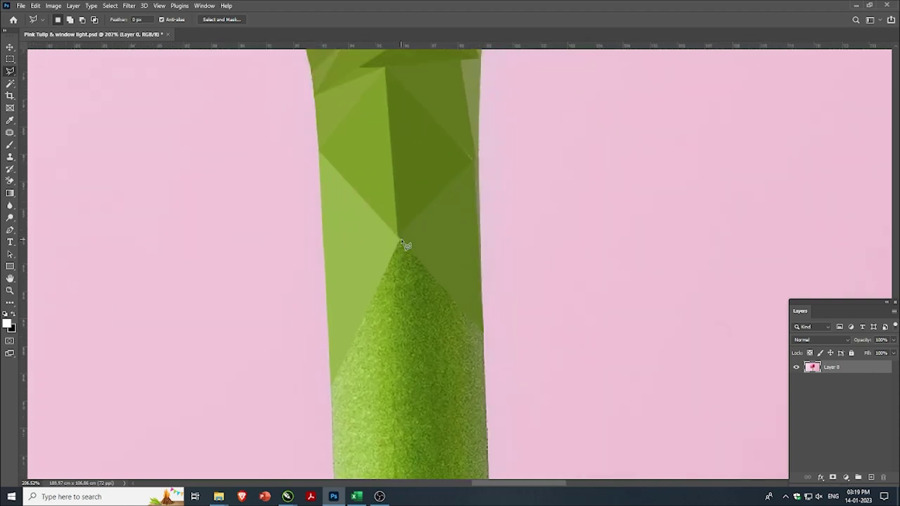
left_click(400, 240)
left_click(484, 334)
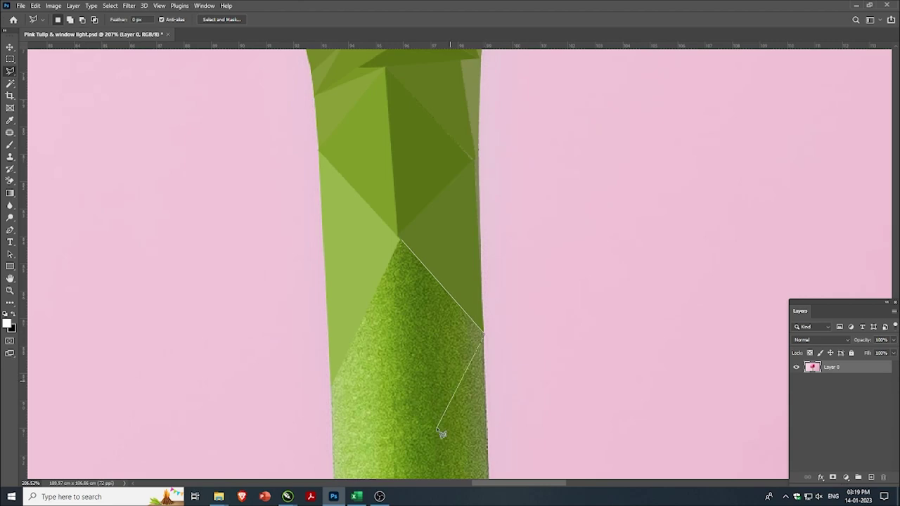
left_click(404, 469)
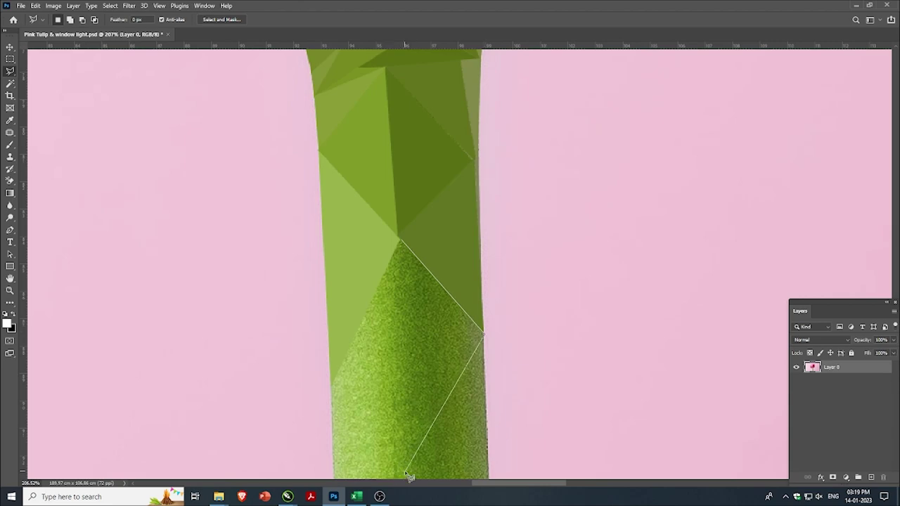
left_click(405, 245)
key("ctrl+f")
key("ctrl+d")
- Flatten a long triangle running down from the upper stem to averaged green
scroll(406, 296, "down", 3)
scroll(408, 211, "up", 2)
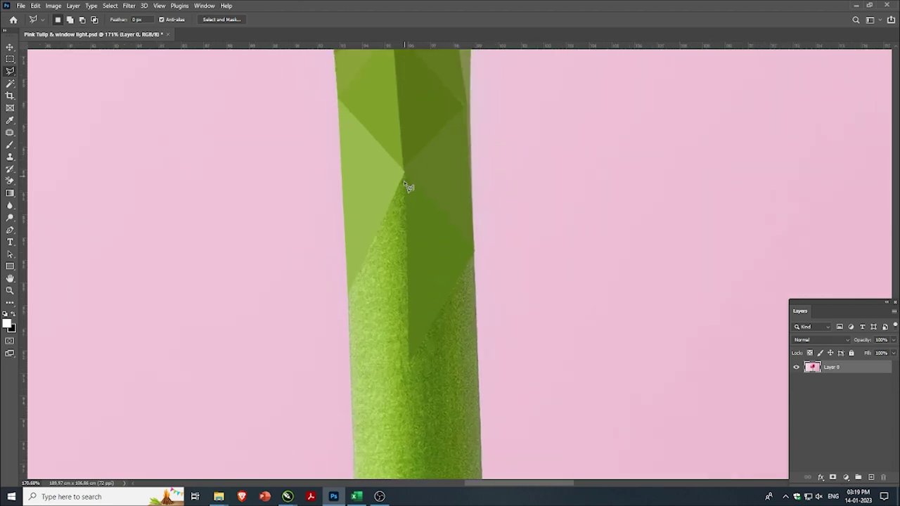
scroll(405, 176, "up", 1)
left_click(405, 169)
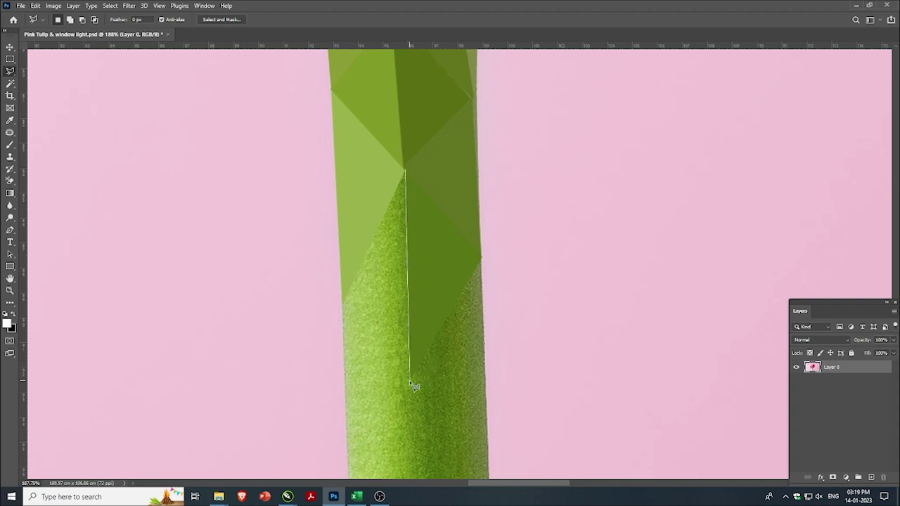
left_click(410, 379)
left_click(379, 385)
left_click(405, 170)
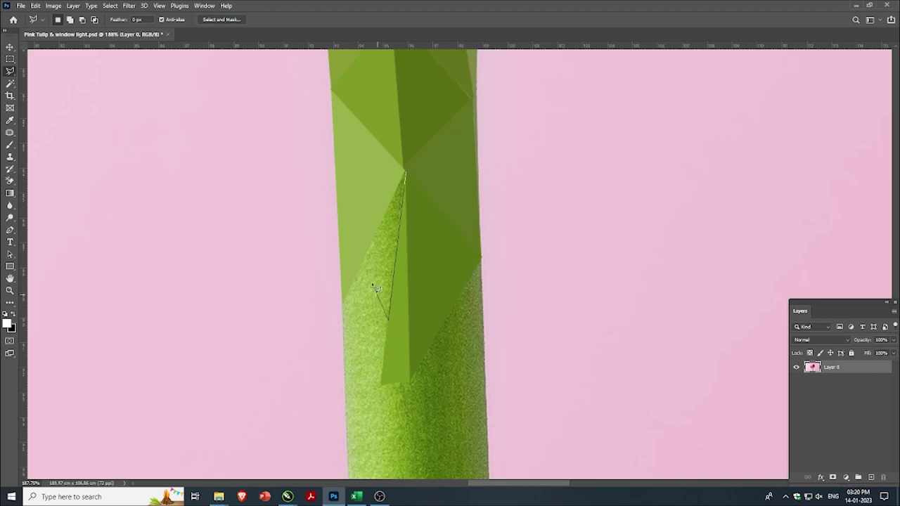
left_click(407, 175)
key("ctrl+f")
- Fill two adjoining small triangles on the textured stem with flat green
left_click(368, 247)
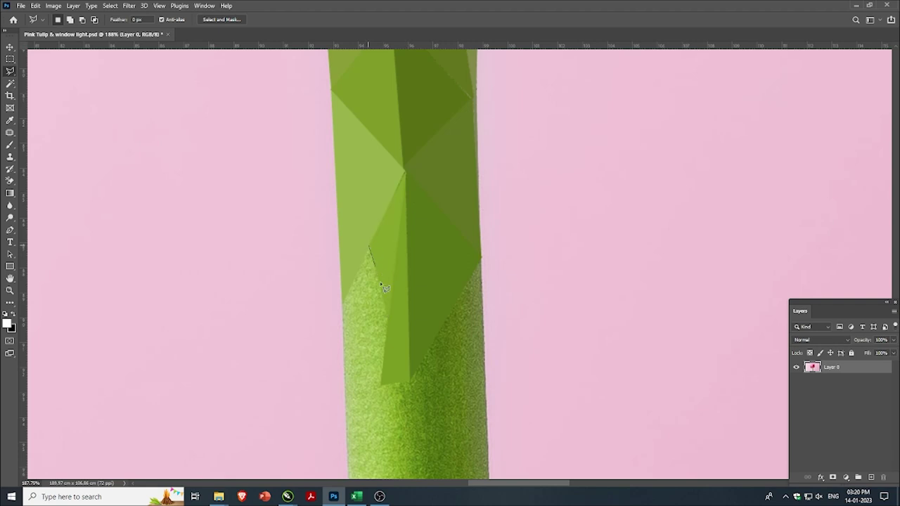
left_click(387, 316)
left_click(368, 247)
key("ctrl+f")
left_click(388, 316)
left_click(380, 385)
left_click(345, 307)
key("ctrl+f")
- Flatten a triangle reaching the stem's bottom-left edge to flat green
left_click(343, 308)
left_click(380, 385)
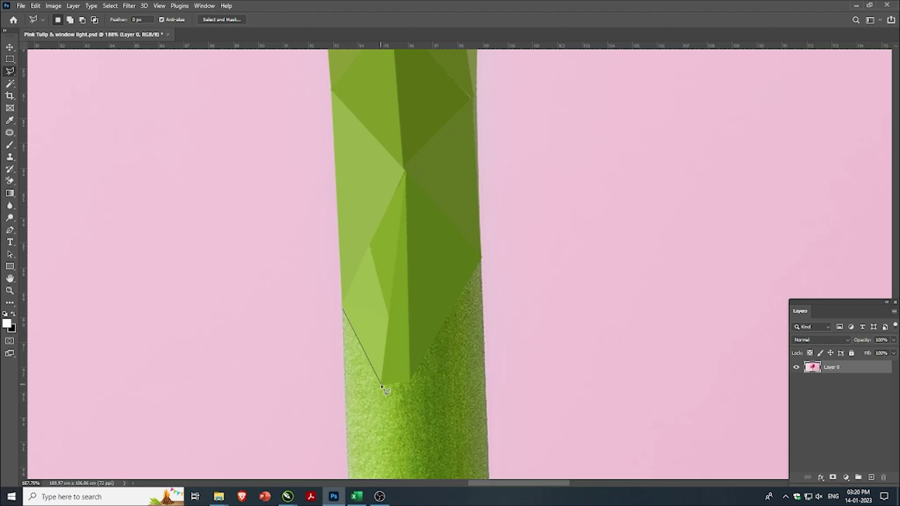
left_click(347, 443)
left_click(343, 309)
key("ctrl+f")
scroll(354, 258, "down", 2)
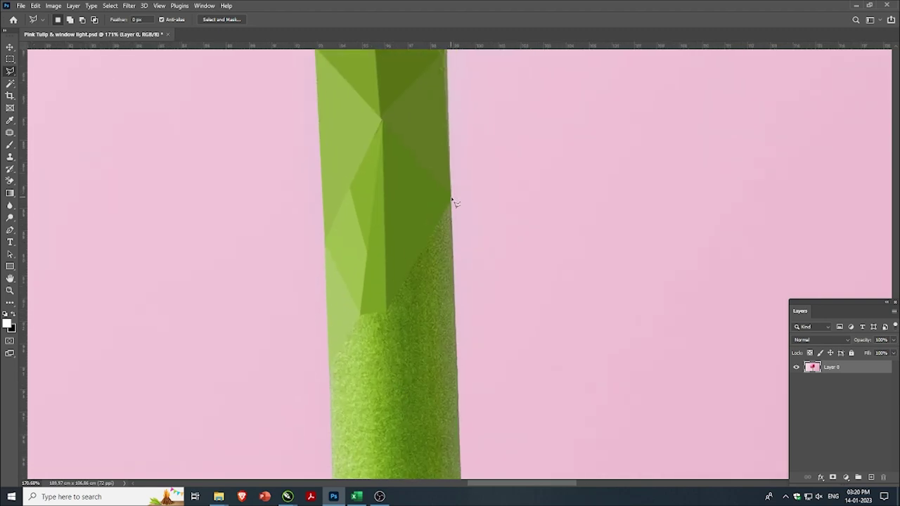
- Fill a triangle on the stem's right side with darker flat green
left_click(452, 202)
left_click(386, 312)
left_click(459, 443)
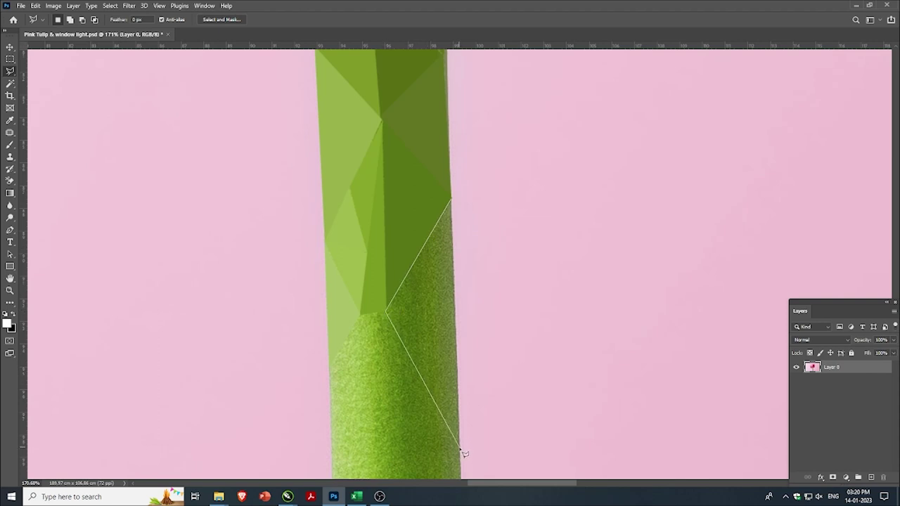
left_click(450, 204)
key("ctrl+f")
key("ctrl+d")
scroll(441, 345, "up", 1)
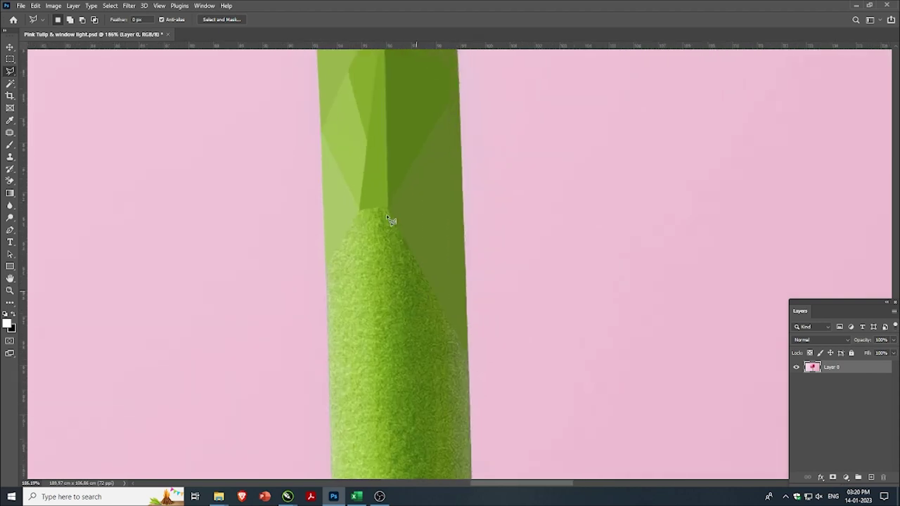
- Cover a final triangle along the stem edge with darker flat green
left_click(386, 207)
left_click(387, 471)
left_click(467, 348)
left_click(387, 207)
key("ctrl+f")
key("ctrl+d")
scroll(391, 175, "down", 1)
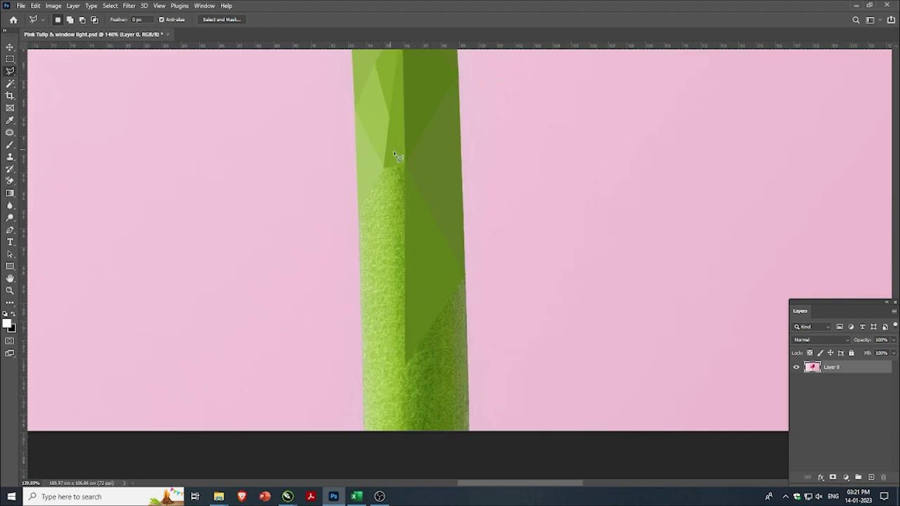
- Flatten two triangles running from the stem's notch to its lower tip into flat green
left_click(381, 173)
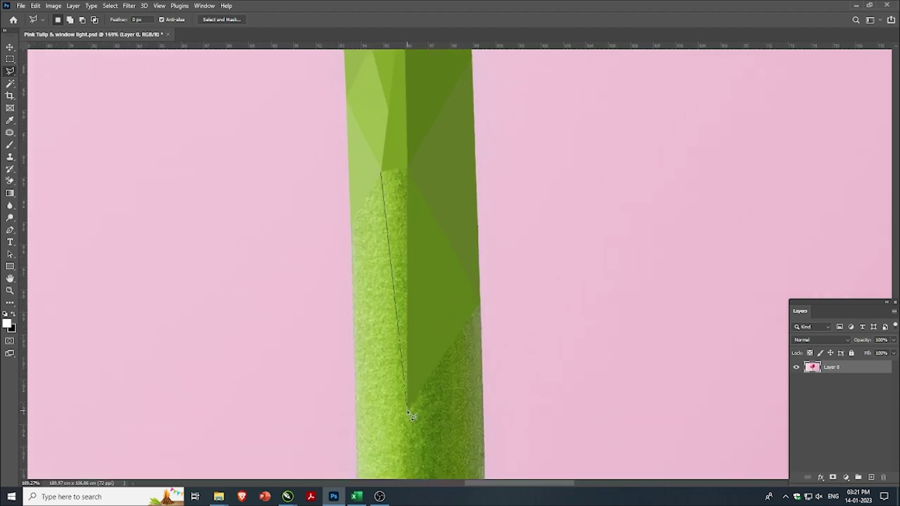
left_click(408, 406)
left_click(407, 163)
left_click(383, 174)
key("ctrl+f")
key("ctrl+d")
left_click(382, 171)
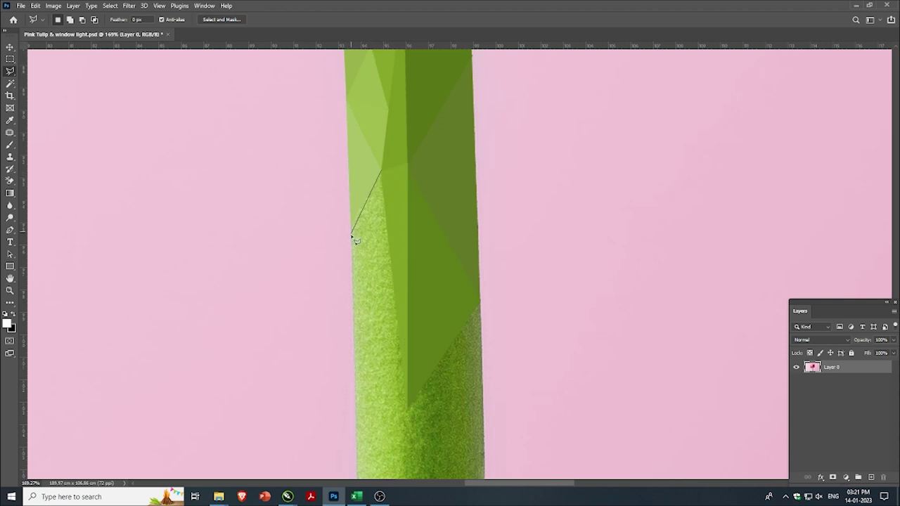
left_click(407, 408)
left_click(383, 172)
key("ctrl+f")
key("ctrl+d")
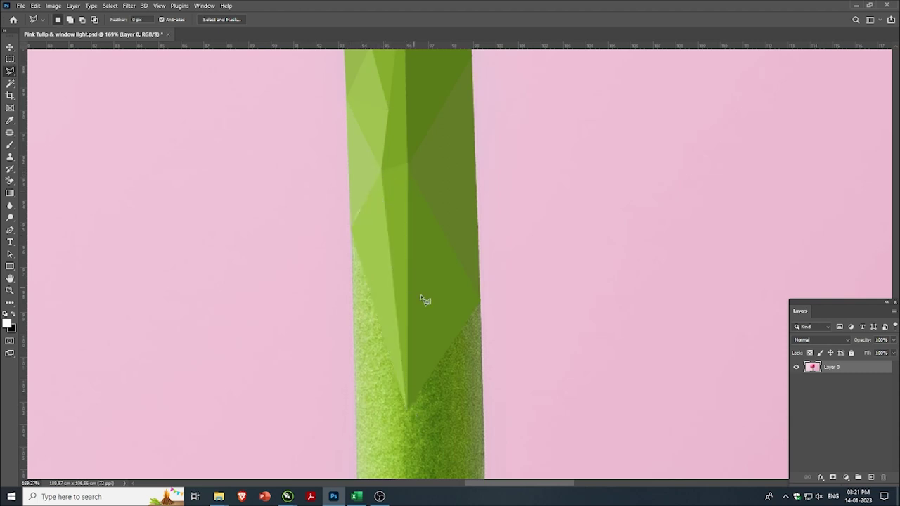
- Flatten a small triangle on the stem's left side and a light-green wedge along its left edge
scroll(388, 165, "up", 1)
left_click(389, 185)
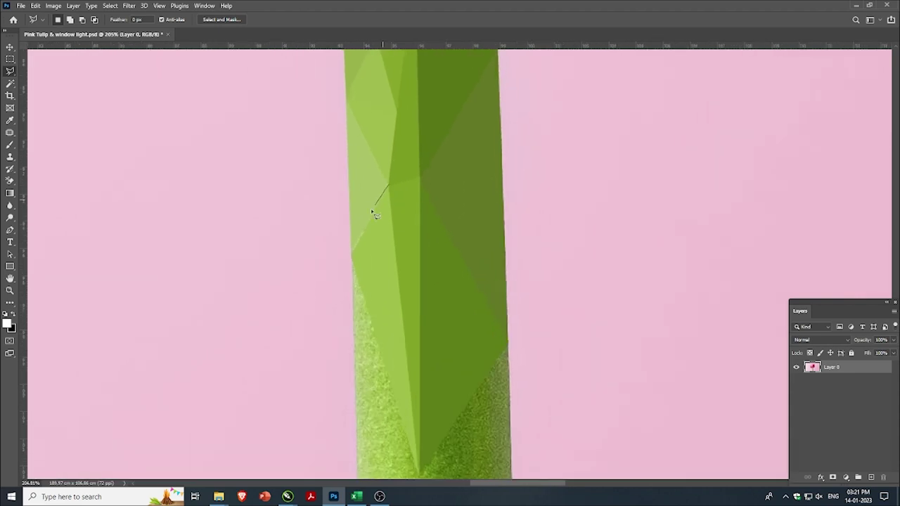
left_click(389, 184)
key("ctrl+f")
key("ctrl+d")
scroll(404, 335, "down", 1)
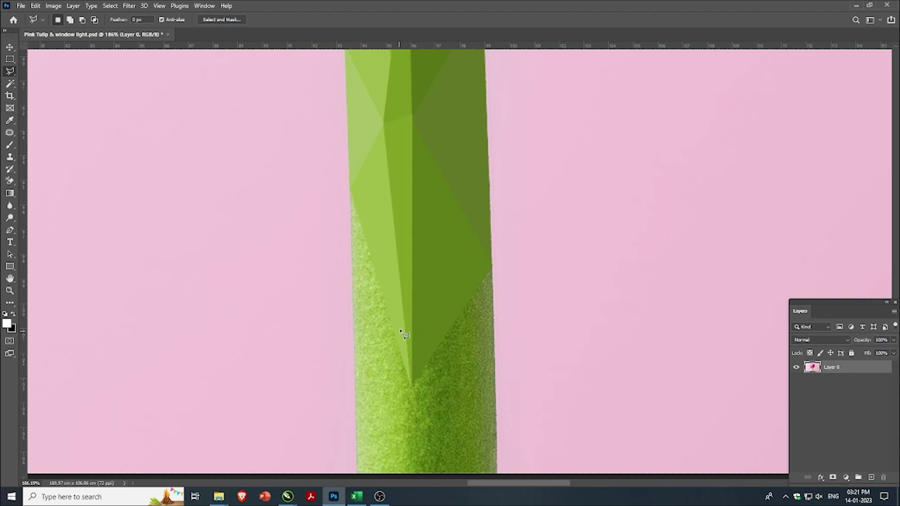
left_click(350, 190)
left_click(412, 386)
left_click(355, 435)
left_click(351, 191)
key("ctrl+f")
key("ctrl+d")
- Fill a light-green triangle from above the stem's bottom down to the image's bottom edge
scroll(373, 211, "down", 2)
scroll(398, 326, "up", 1)
left_click(389, 295)
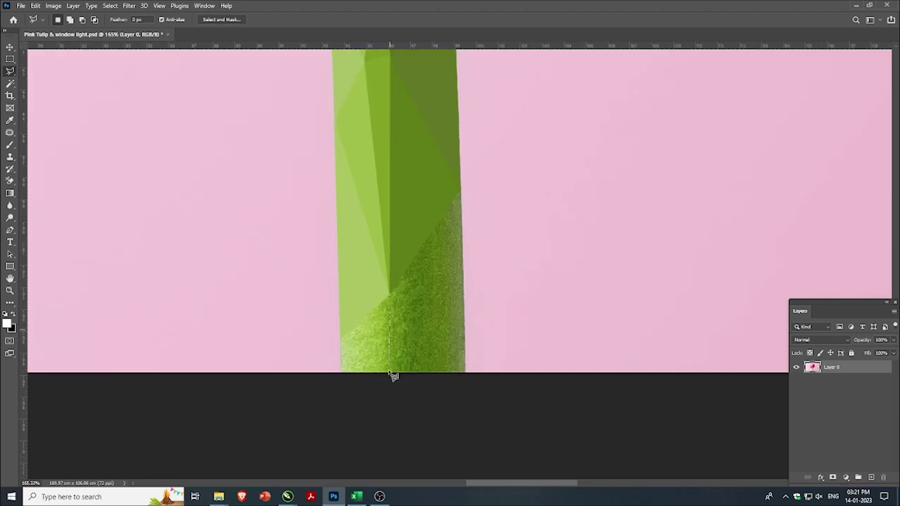
left_click(389, 372)
left_click(342, 372)
left_click(390, 294)
key("alt+BackSpace")
key("ctrl+d")
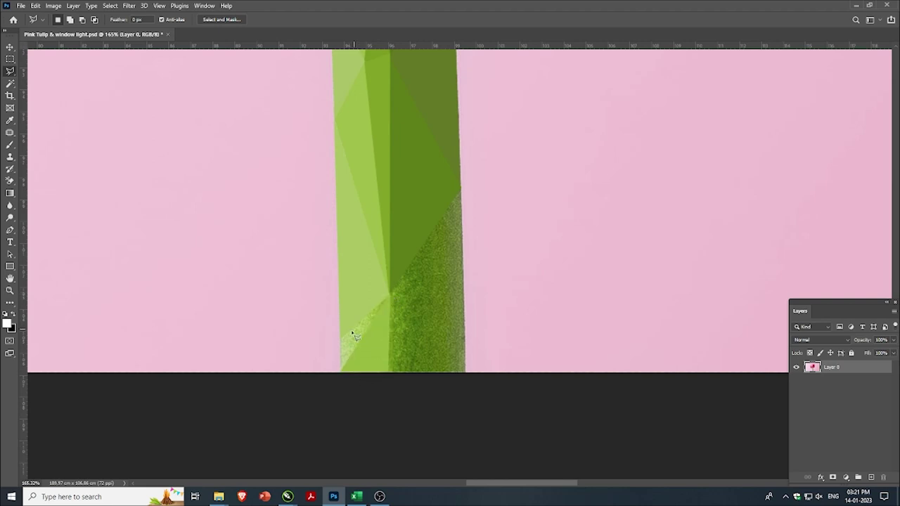
- Fill the wedge at the stem's lower left and the thin strip beside the stem with green
left_click(341, 338)
left_click(390, 296)
left_click(341, 372)
left_click(341, 338)
key("alt+BackSpace")
key("ctrl+d")
left_click(389, 294)
left_click(389, 373)
left_click(390, 293)
key("alt+BackSpace")
key("ctrl+d")
- Fill a dark-green triangle spanning from the green tip to the stem's right edge
left_click(391, 296)
left_click(391, 372)
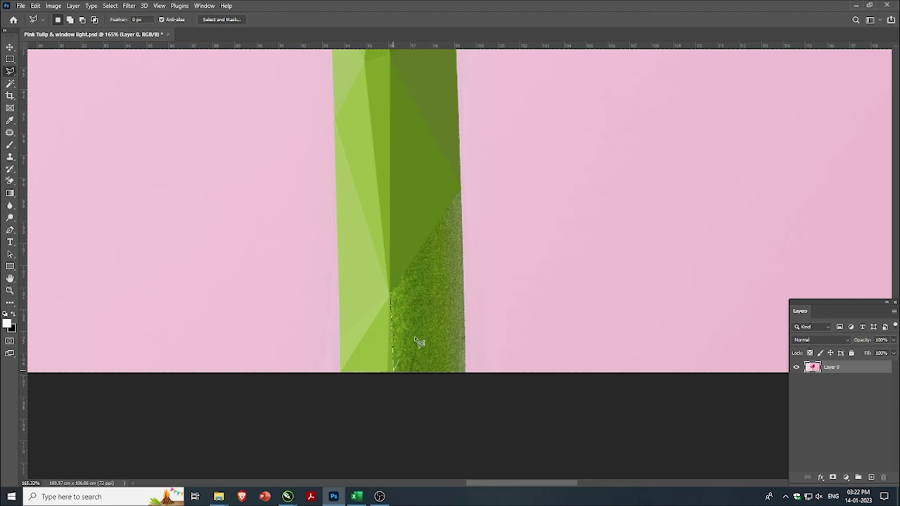
left_click(462, 188)
left_click(390, 293)
key("alt+BackSpace")
key("ctrl+d")
- Fill a dark-green triangle along the stem's right edge down to its bottom-right corner
left_click(461, 190)
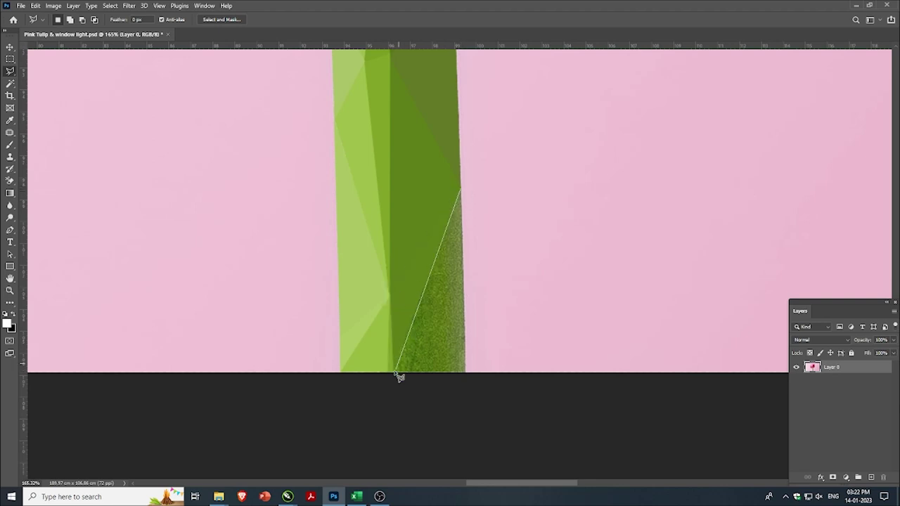
left_click(465, 372)
left_click(461, 190)
key("alt+BackSpace")
key("ctrl+d")
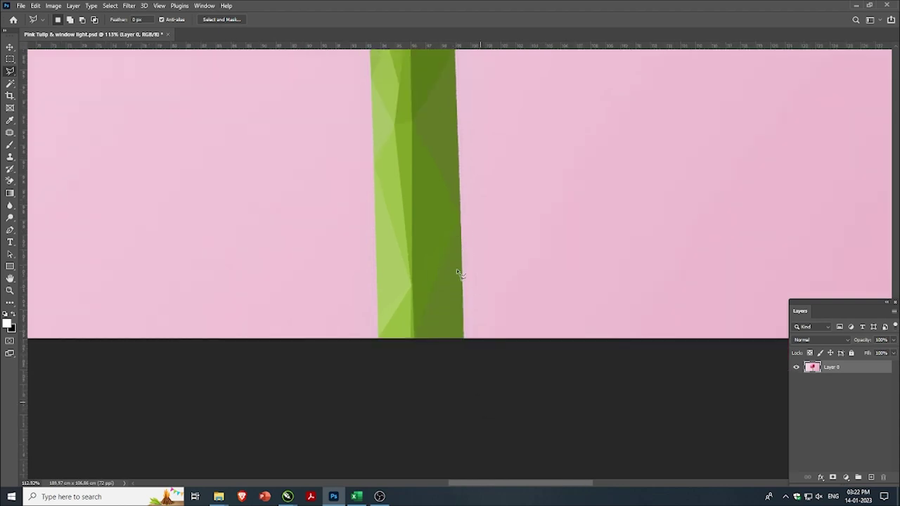
- Begin outlining the last triangle along the stem's bottom-right edge
left_click(464, 190)
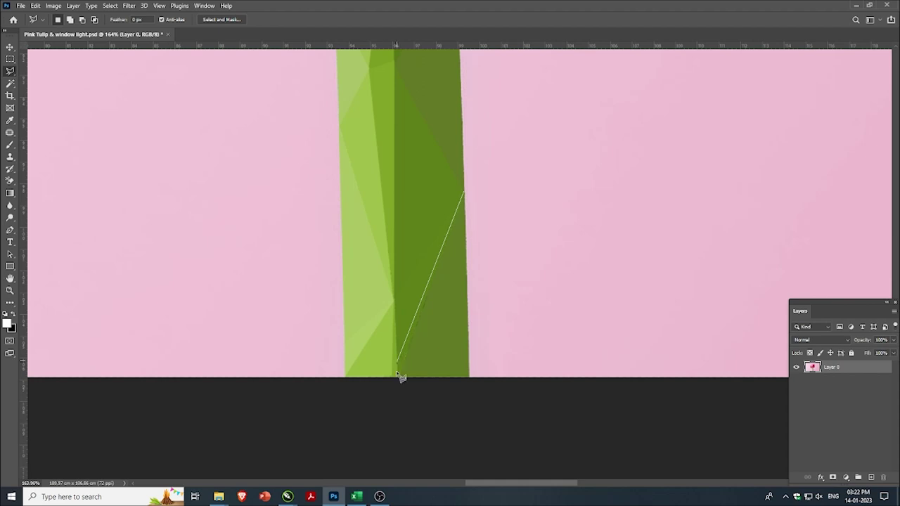
scroll(400, 380, "up", 1)
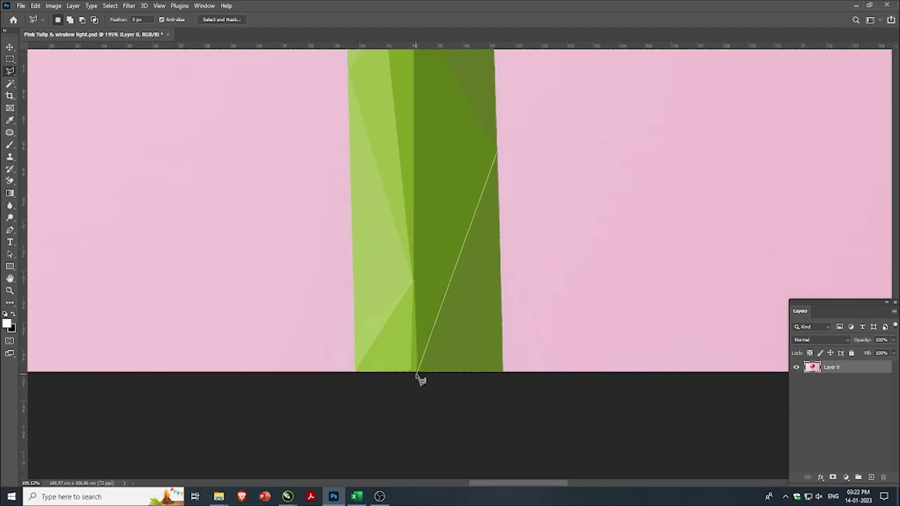
left_click(418, 372)
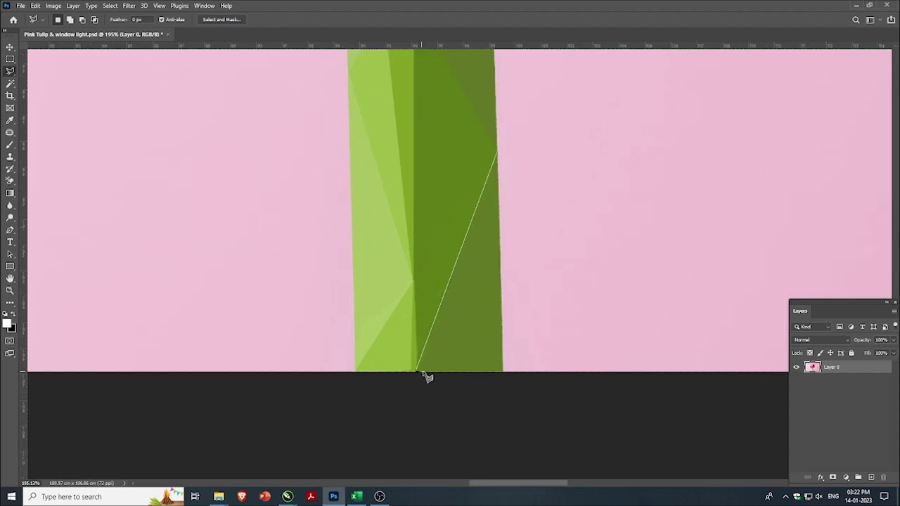
- Close the final stem triangle, review the whole low-poly tulip, and switch to the Move tool
left_click(496, 157)
scroll(488, 337, "down", 1)
scroll(488, 403, "down", 3)
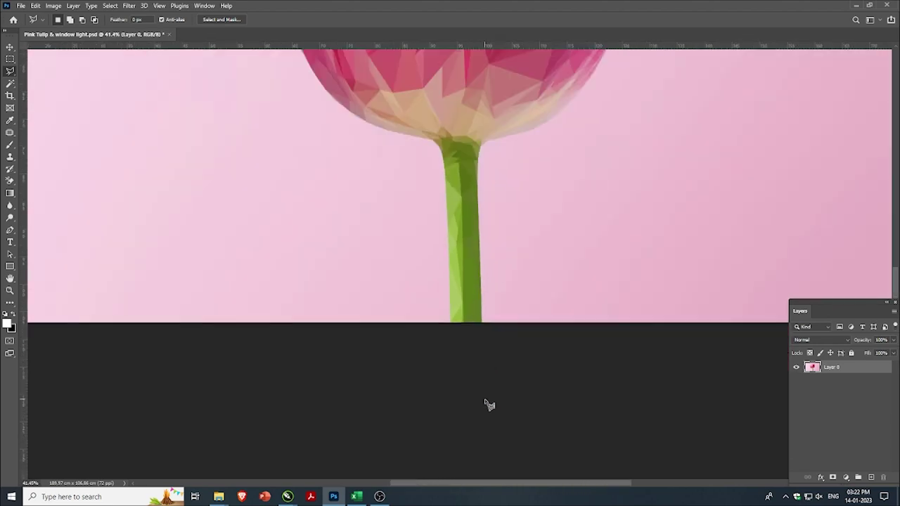
scroll(488, 404, "down", 1)
scroll(511, 103, "up", 1)
scroll(511, 103, "up", 1)
scroll(488, 169, "up", 1)
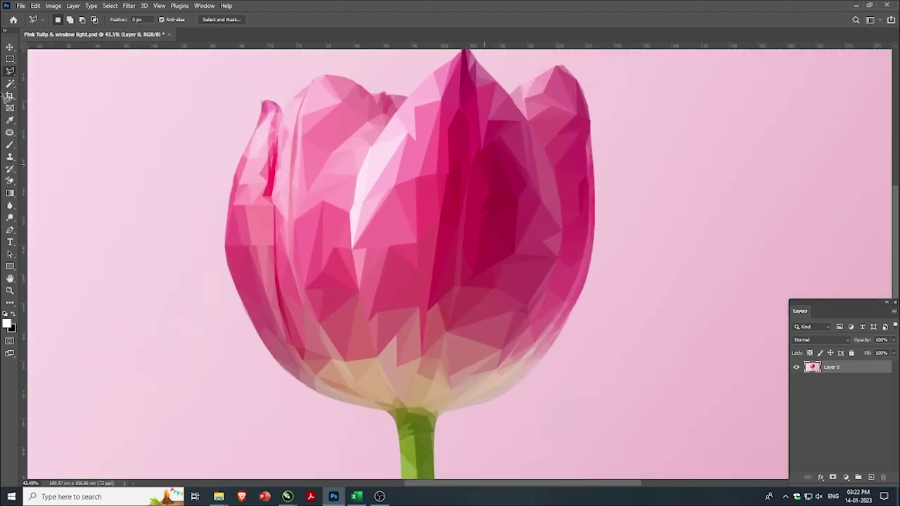
left_click(8, 47)
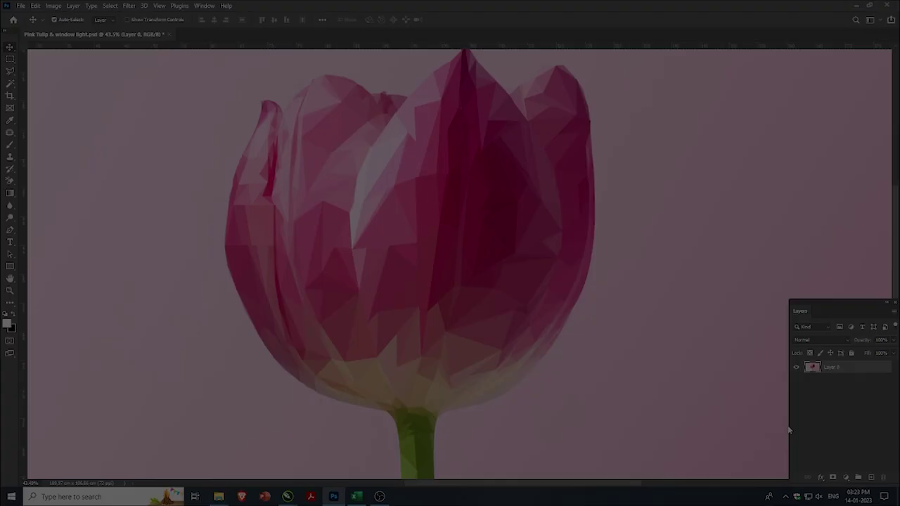